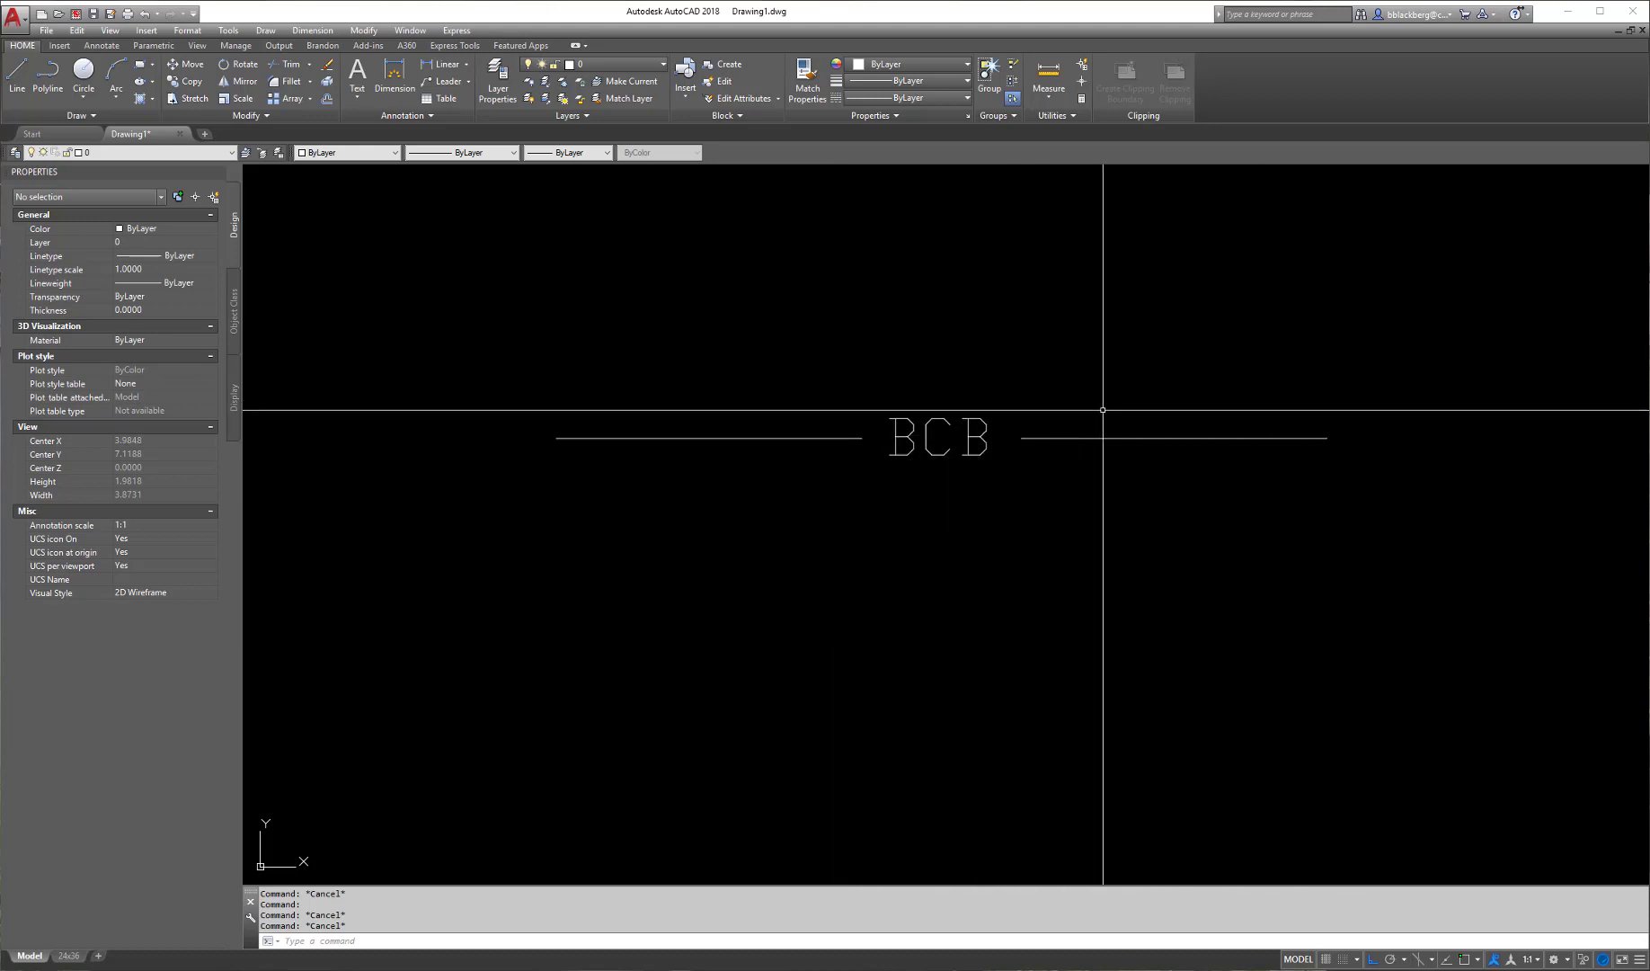
- Start Make Linetype and save it over AIM.lin in OneDrive - AIMCAD > _CAD Standards > AIMCAD > Support
click(457, 31)
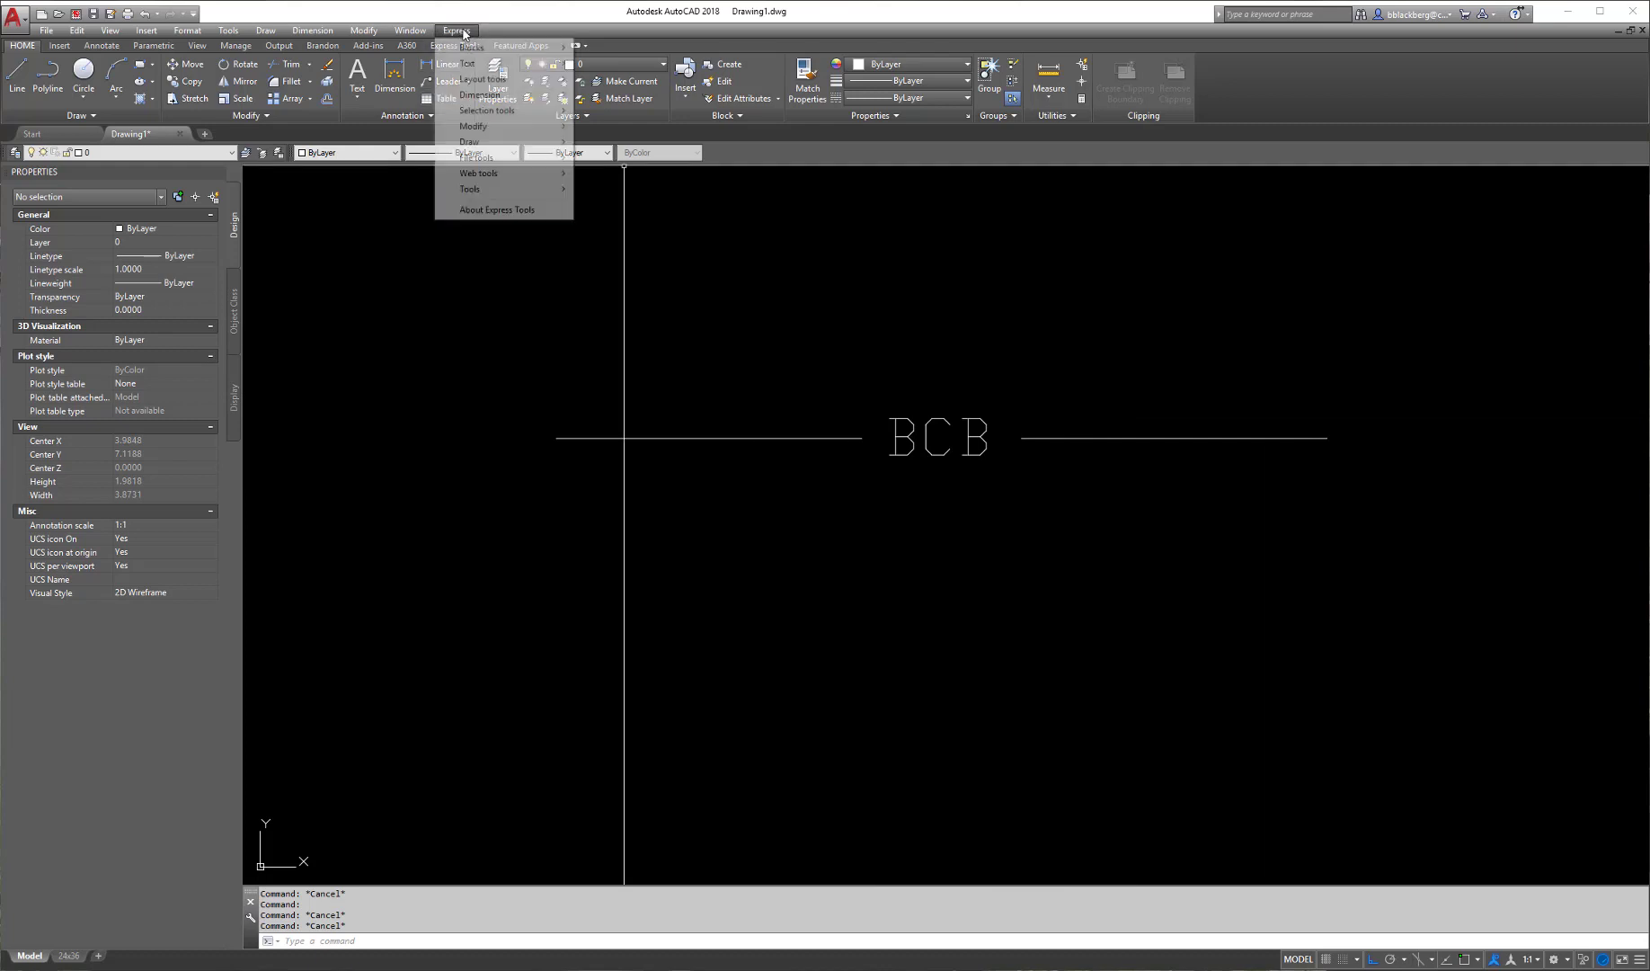
mouse_move(477, 190)
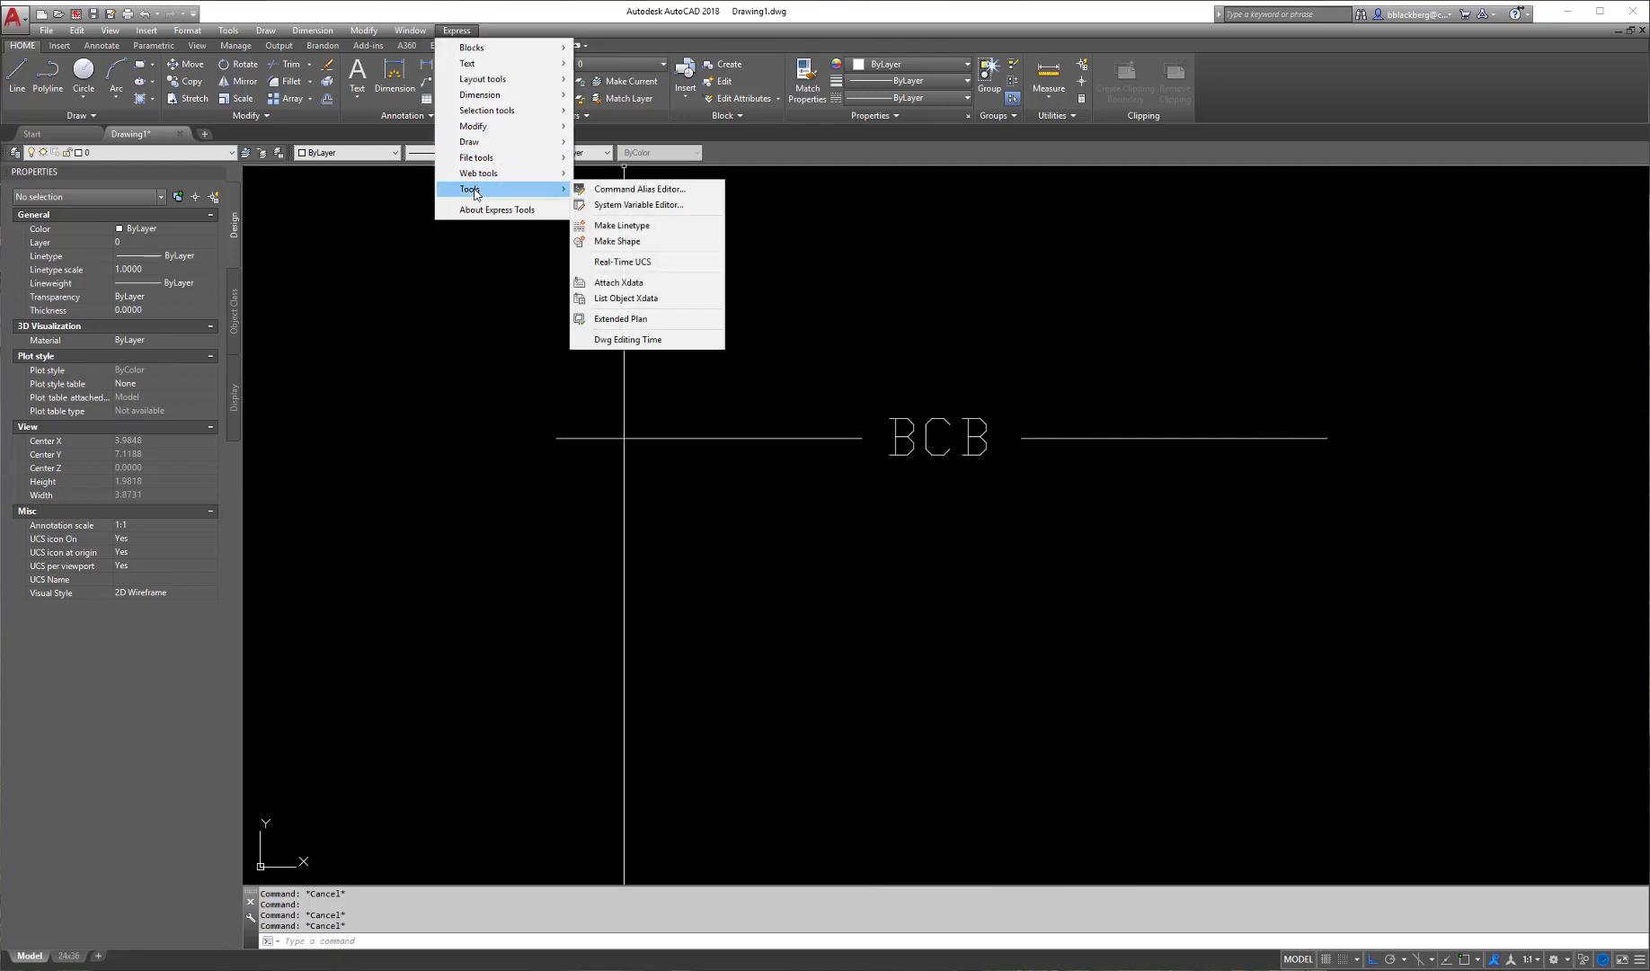
click(635, 230)
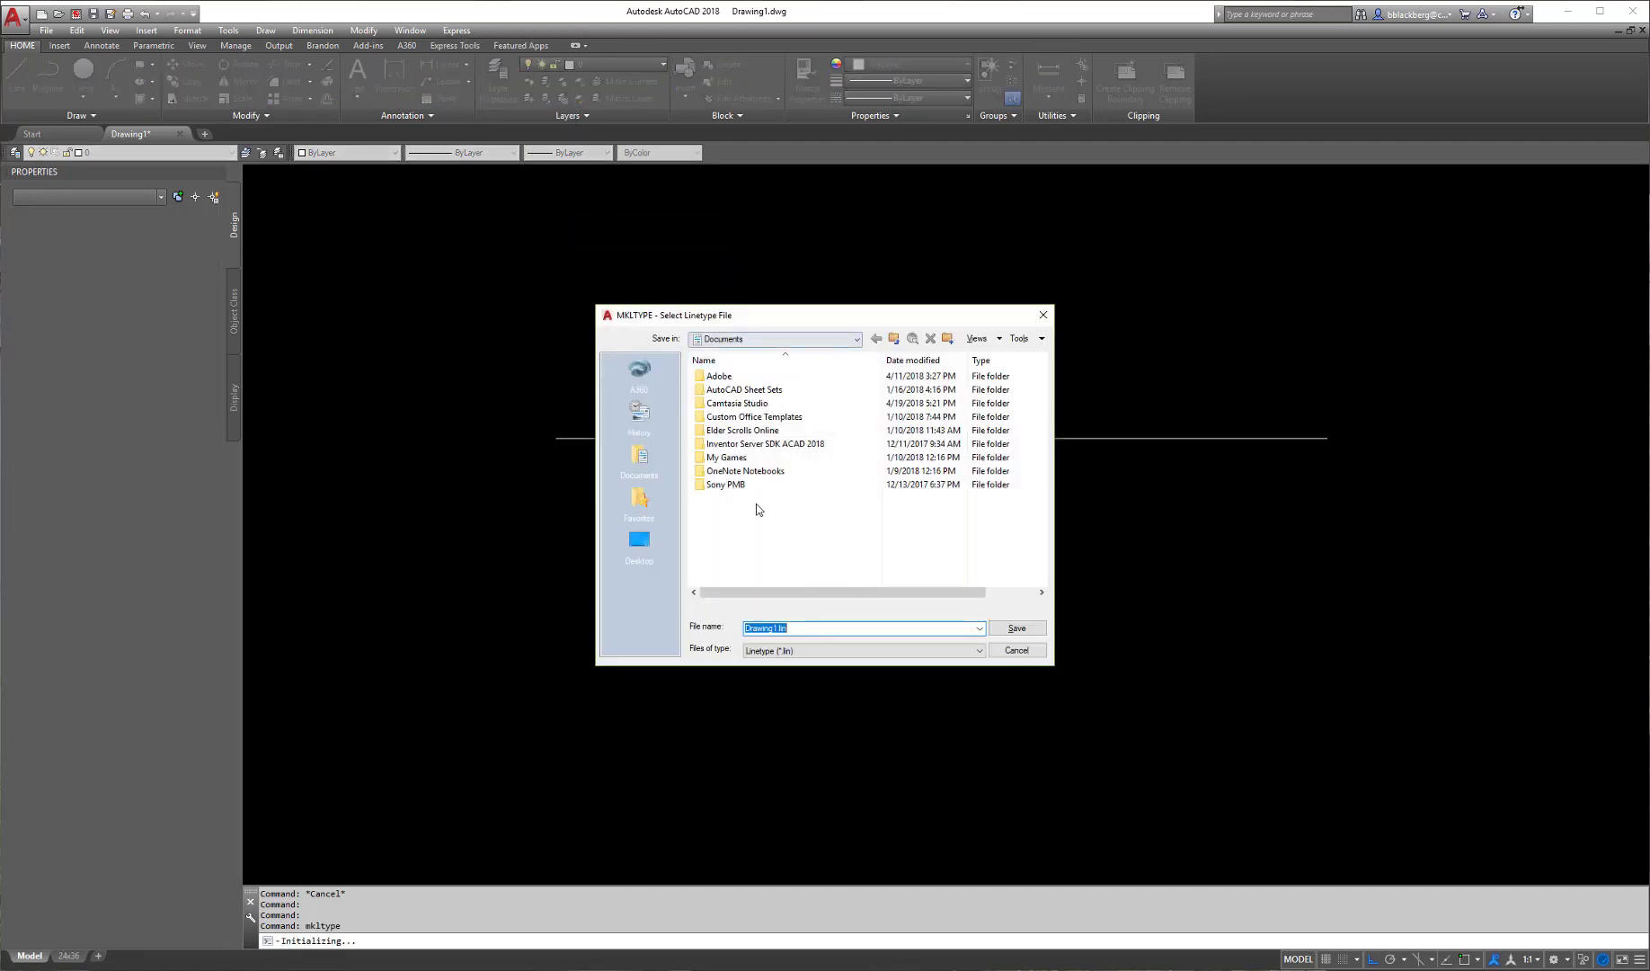
click(785, 339)
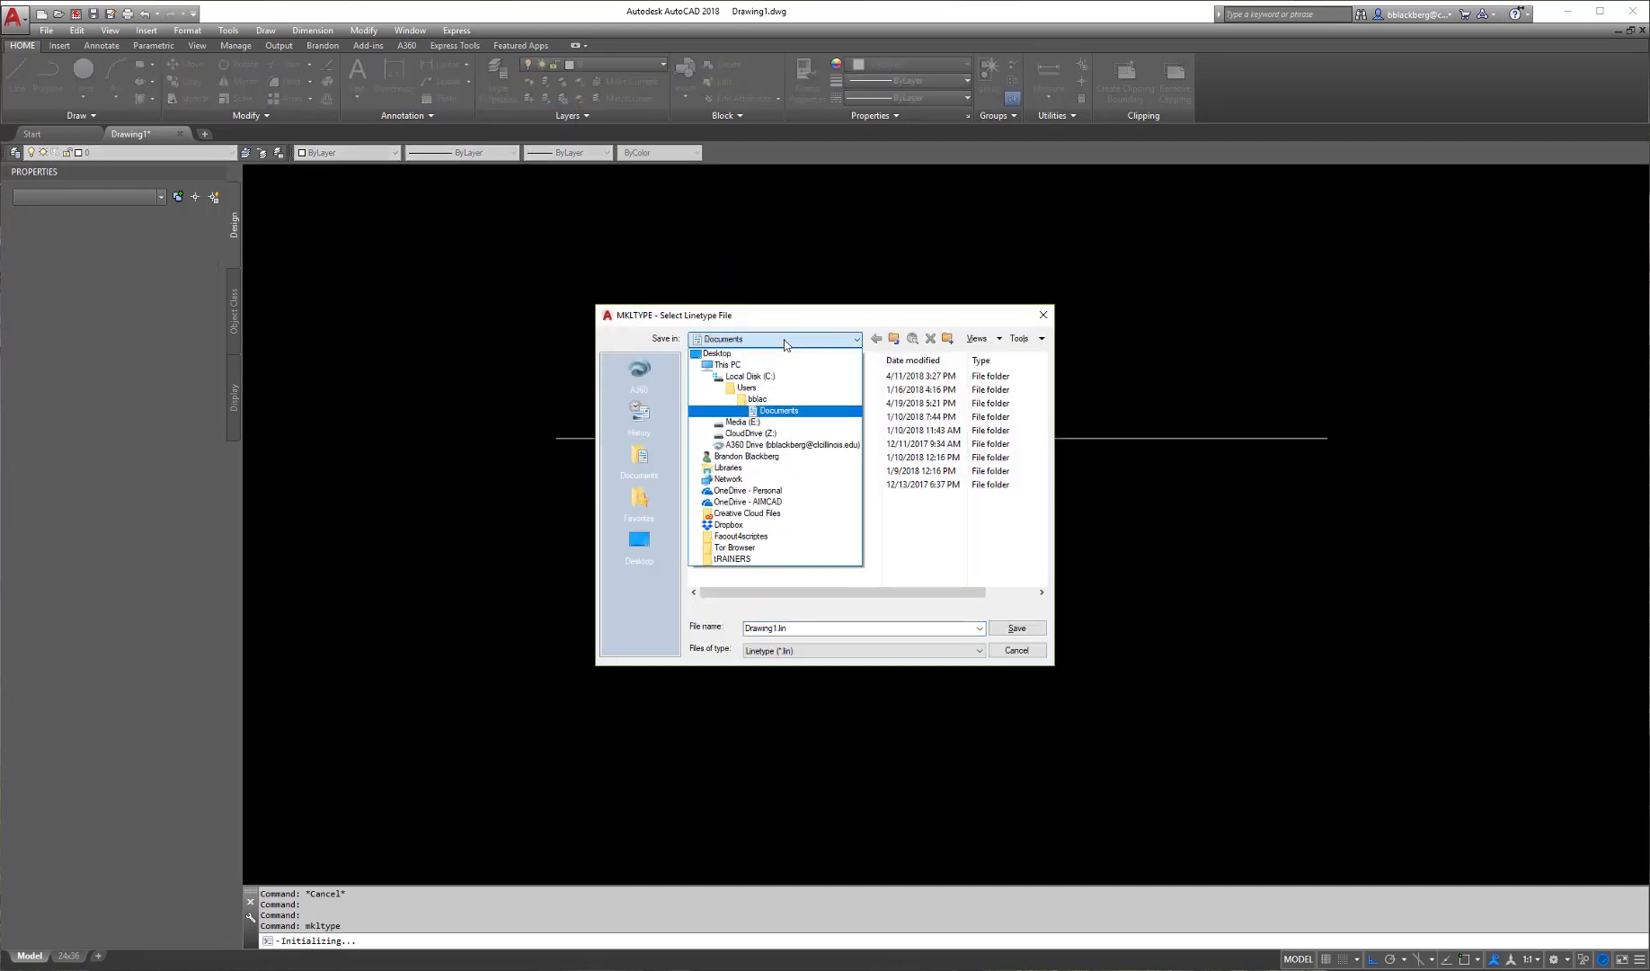
click(783, 503)
double_click(758, 376)
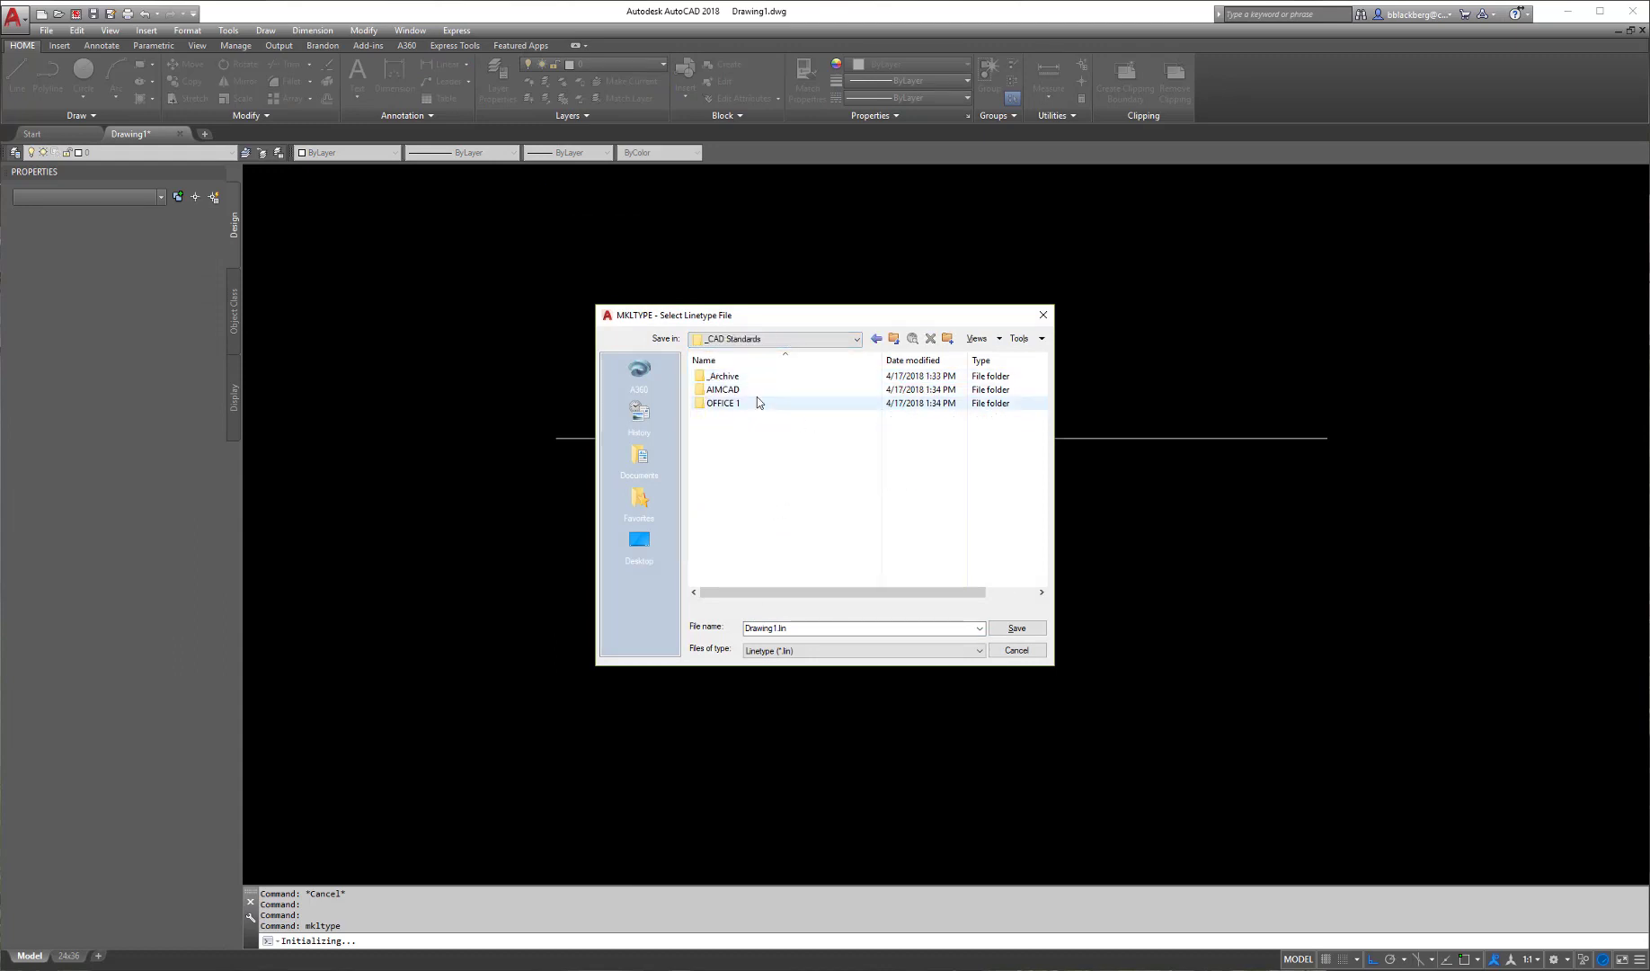
double_click(723, 390)
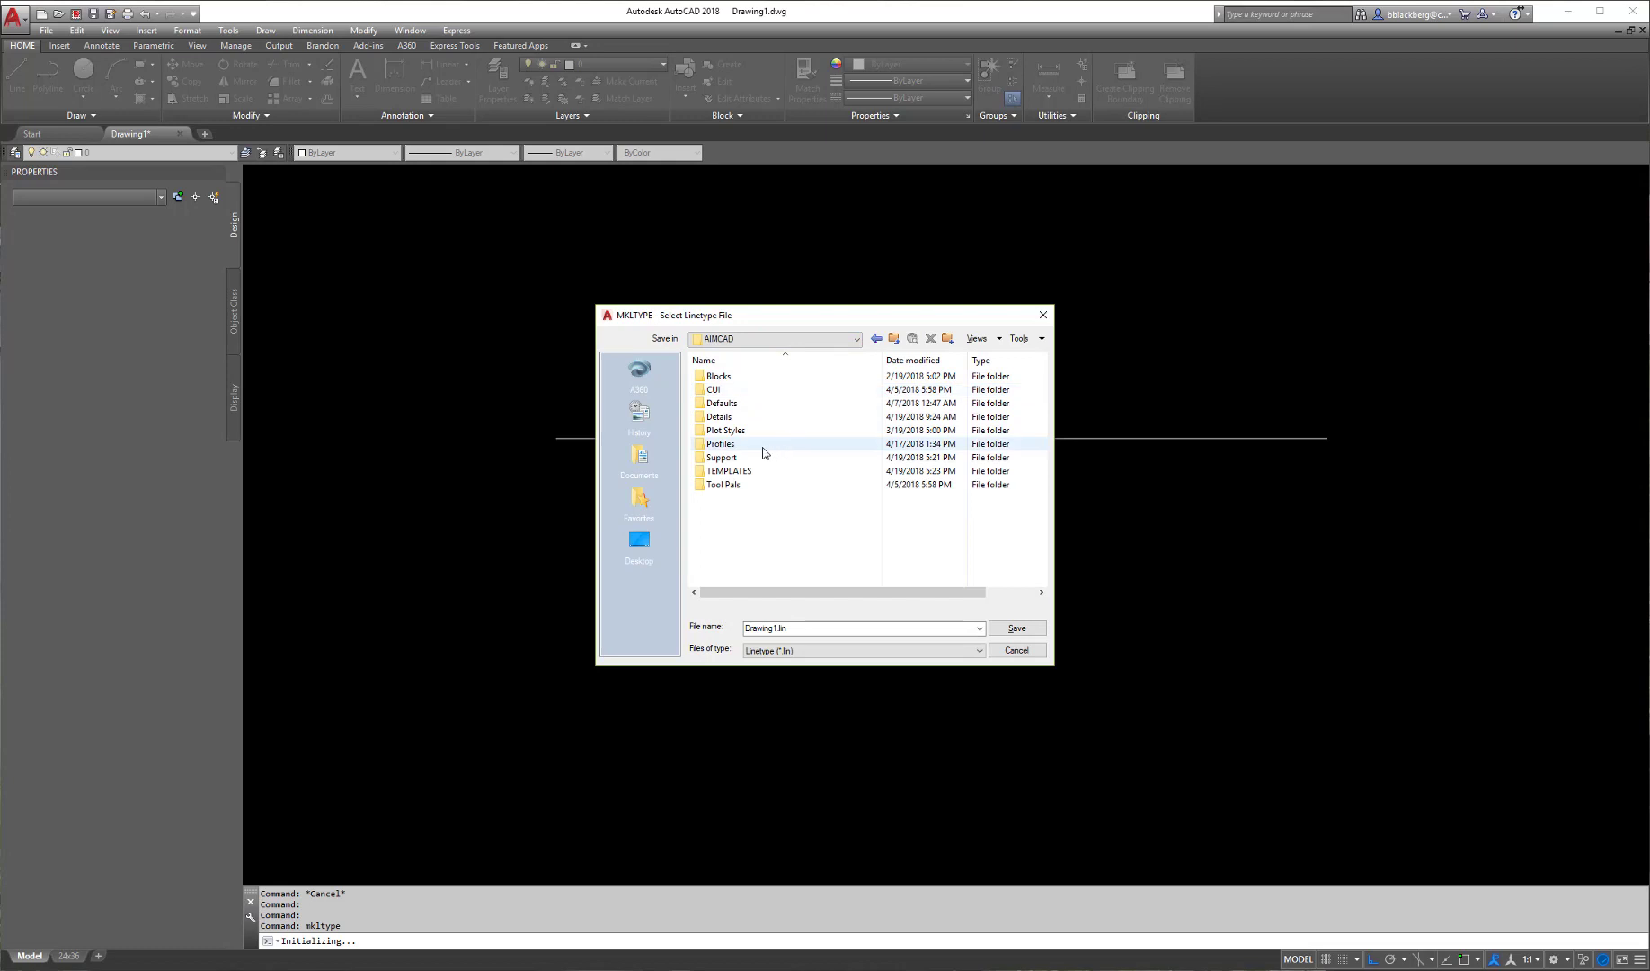
double_click(722, 456)
click(720, 377)
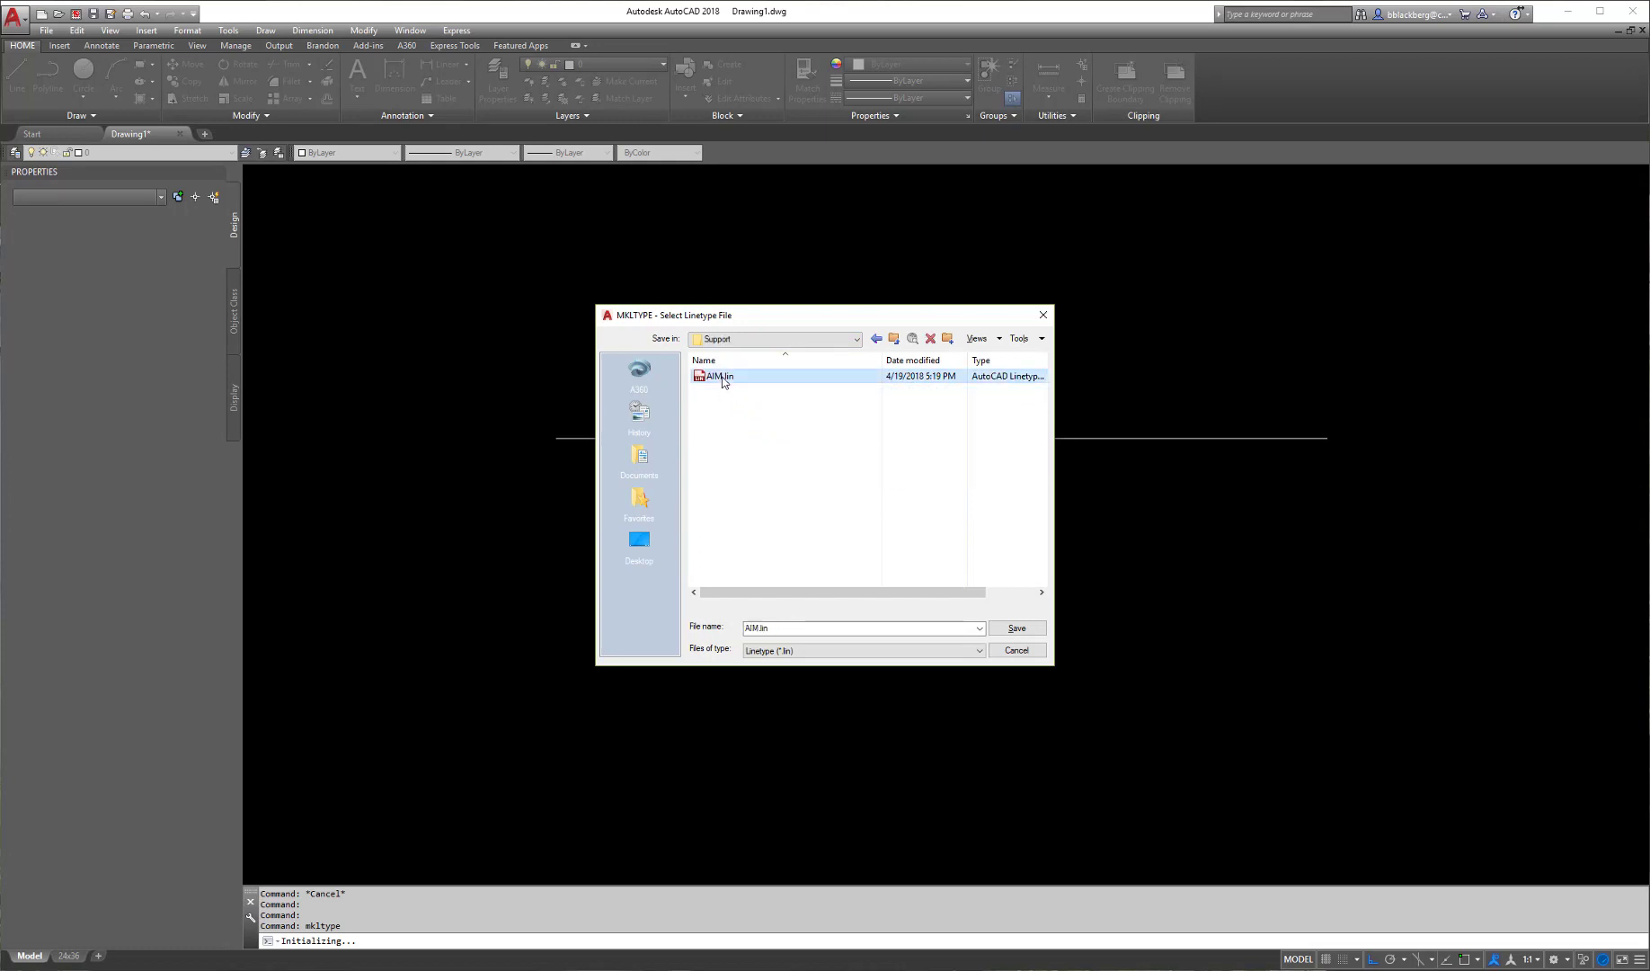
click(1019, 638)
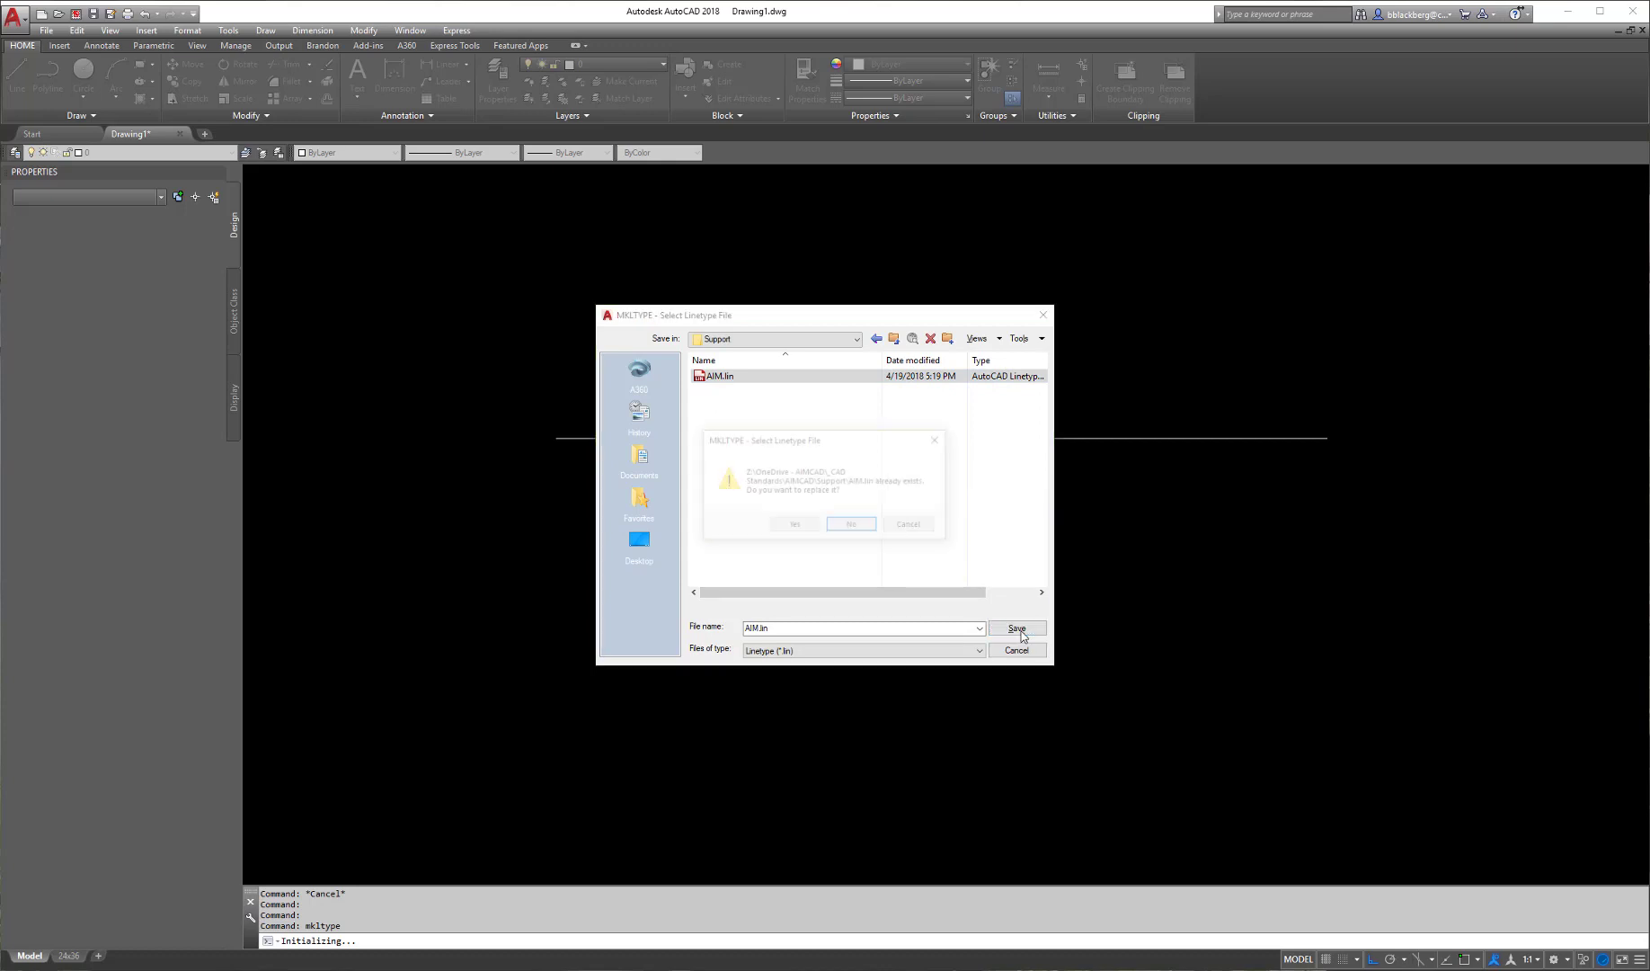
click(784, 525)
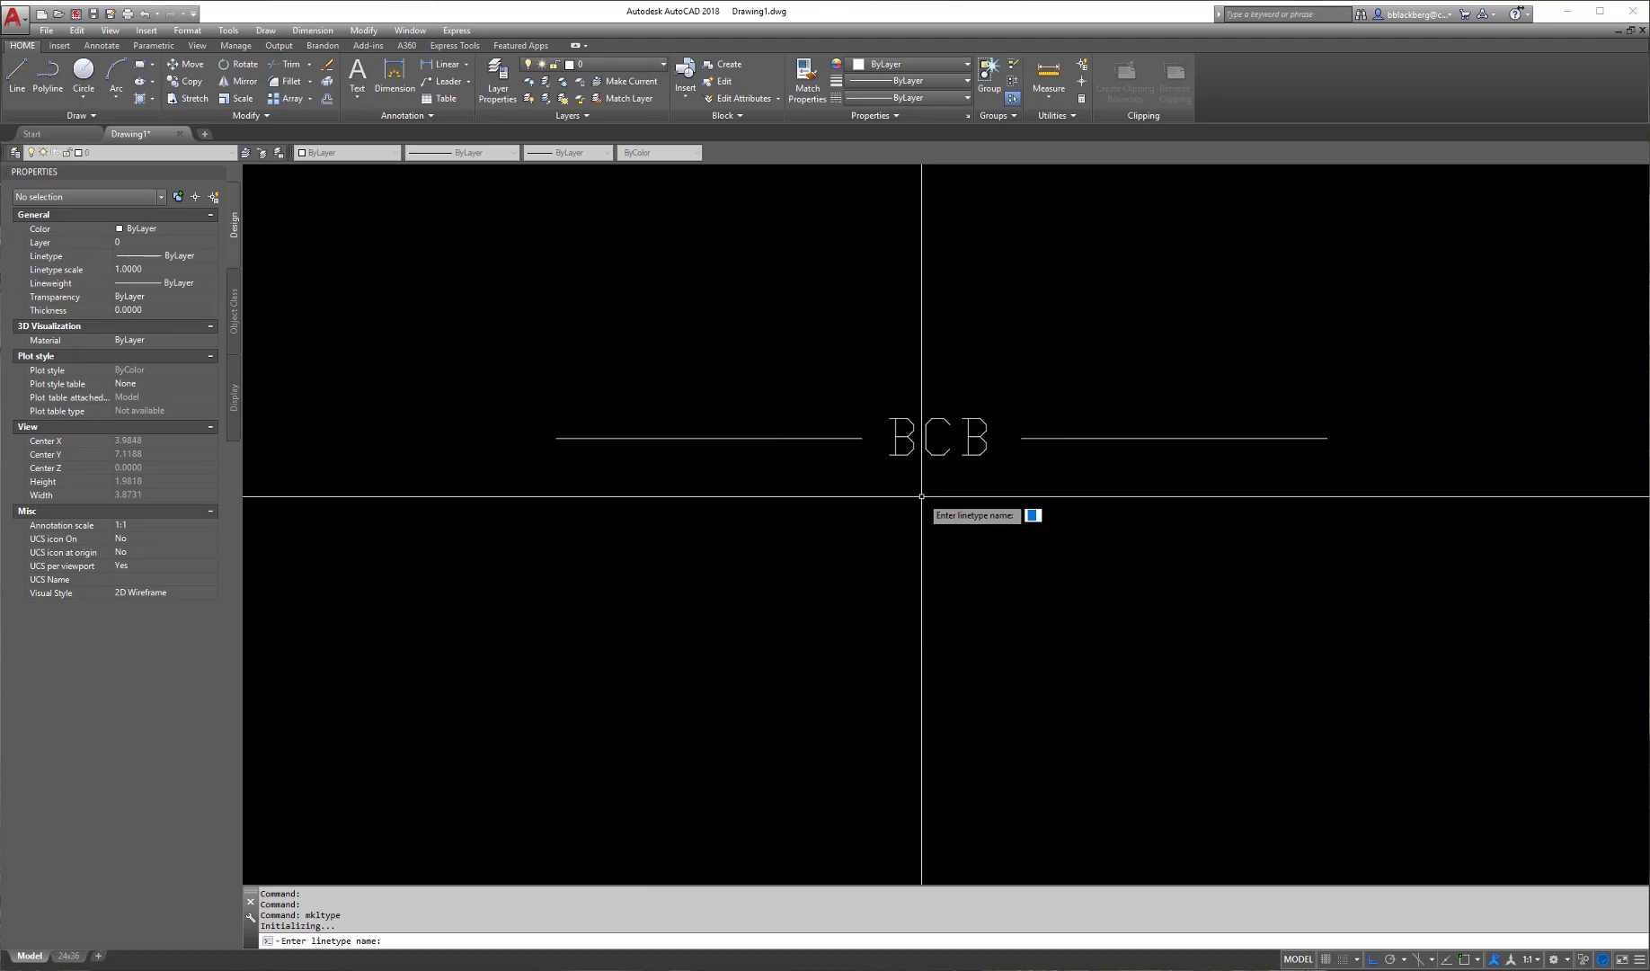
- Name the new linetype BCB and leave its description blank
text(BCB)
key(Return)
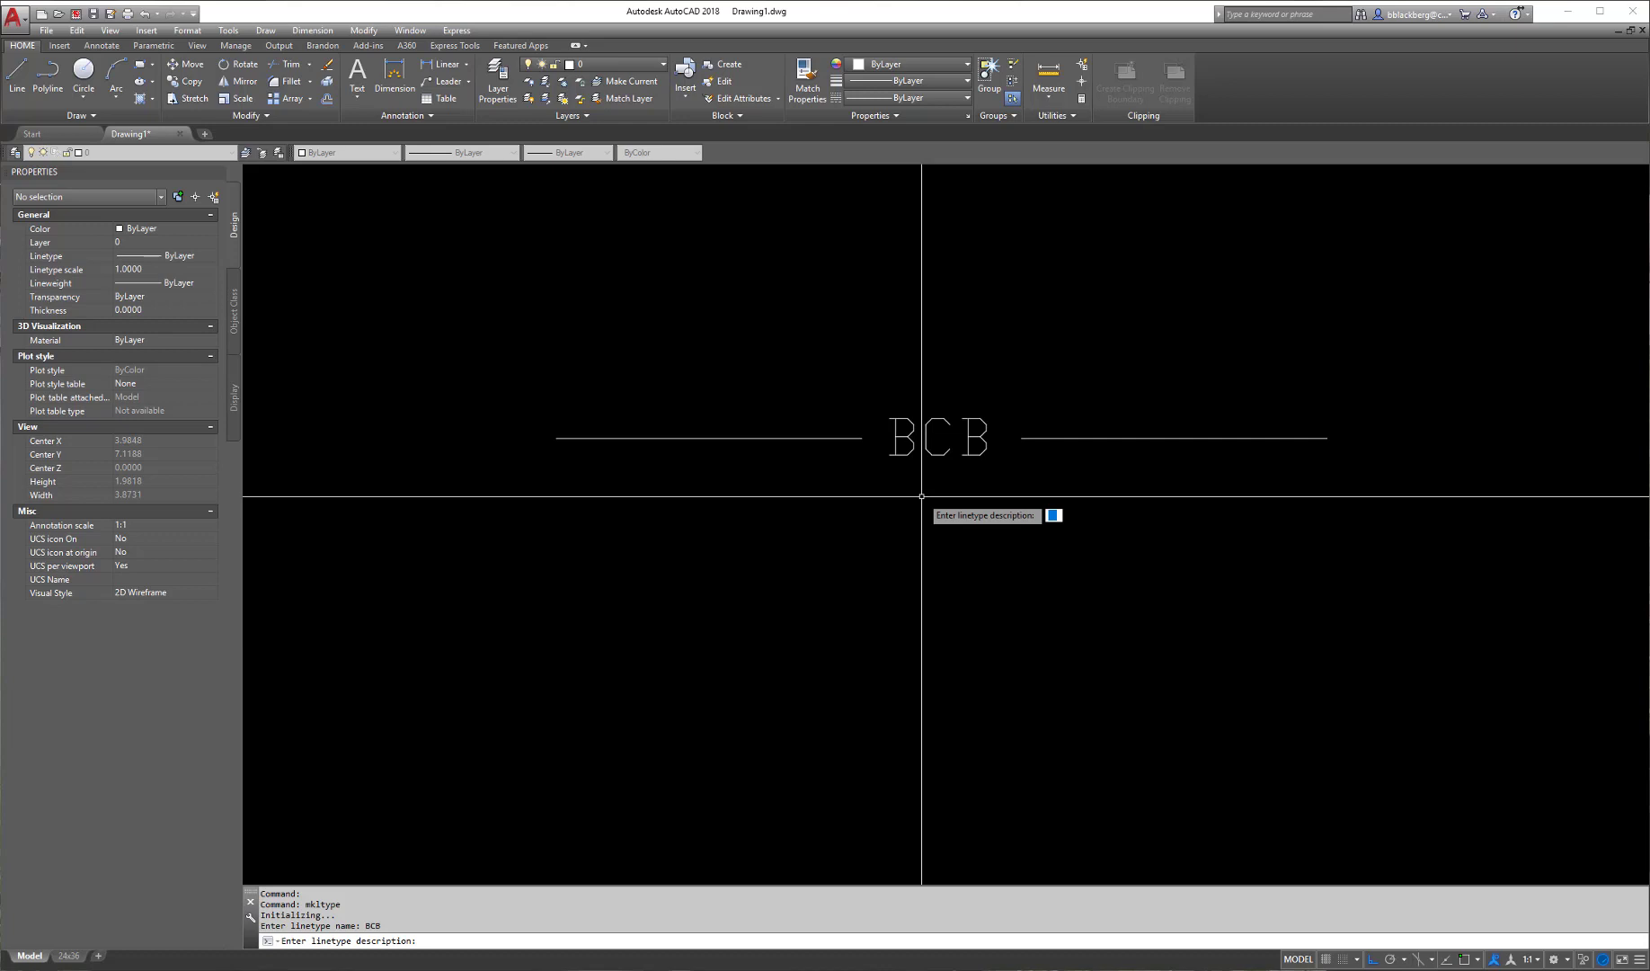
key(Return)
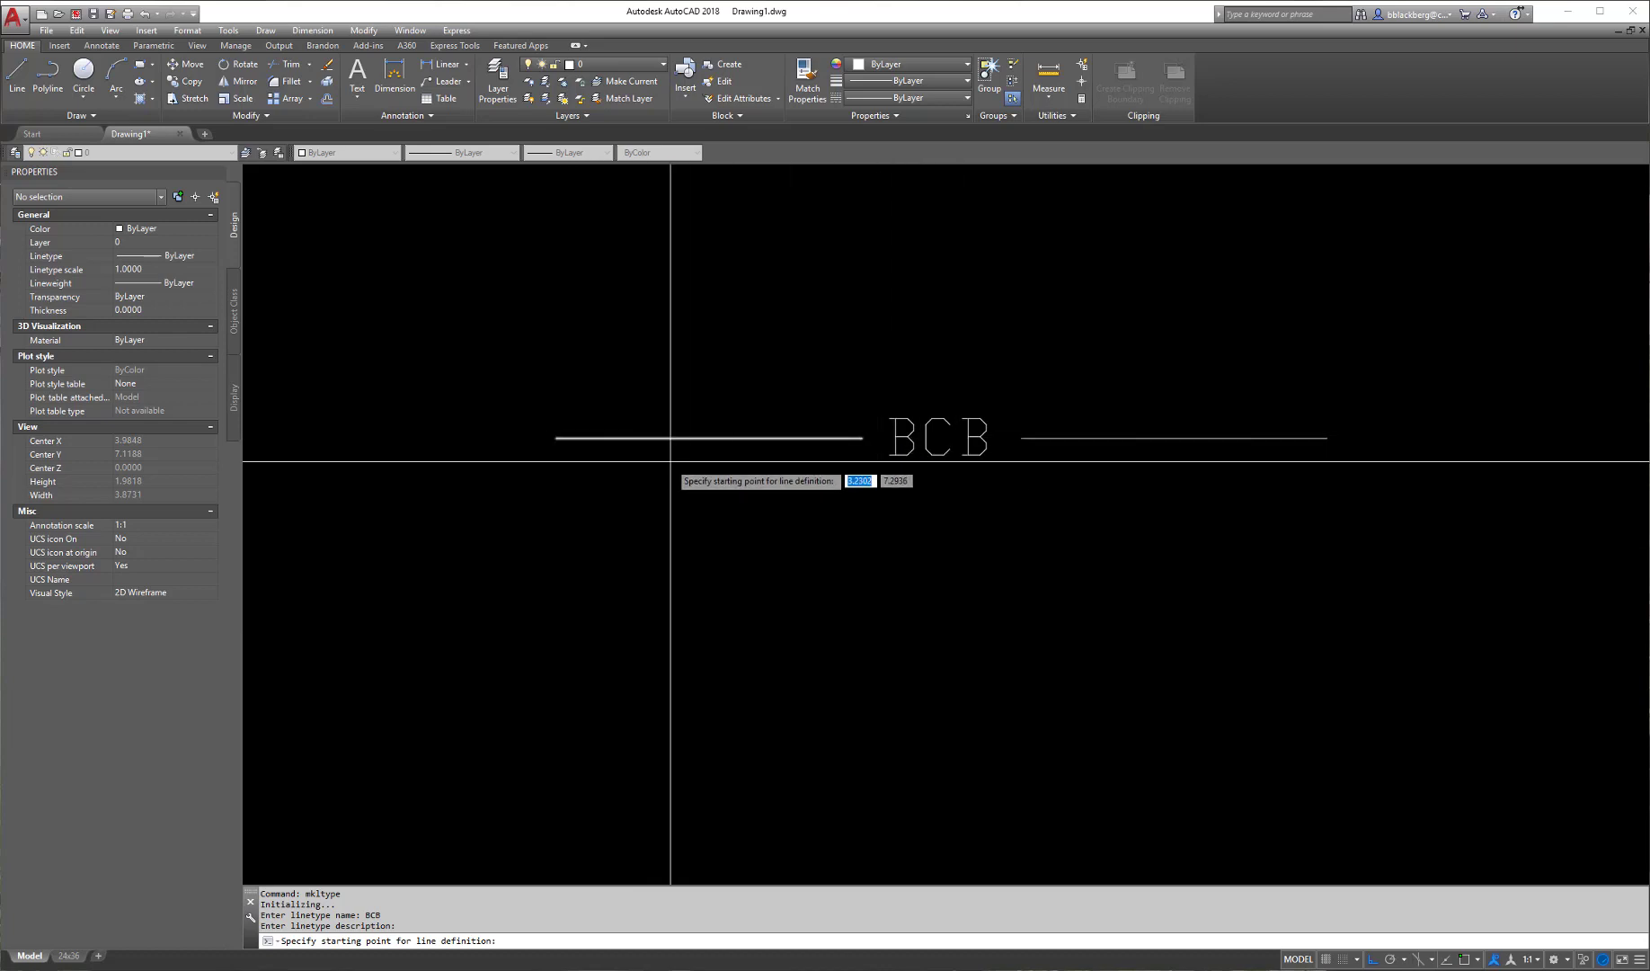
- Snap the definition's start to the left line's endpoint and its end to the right line's endpoint
shift+right_click(505, 478)
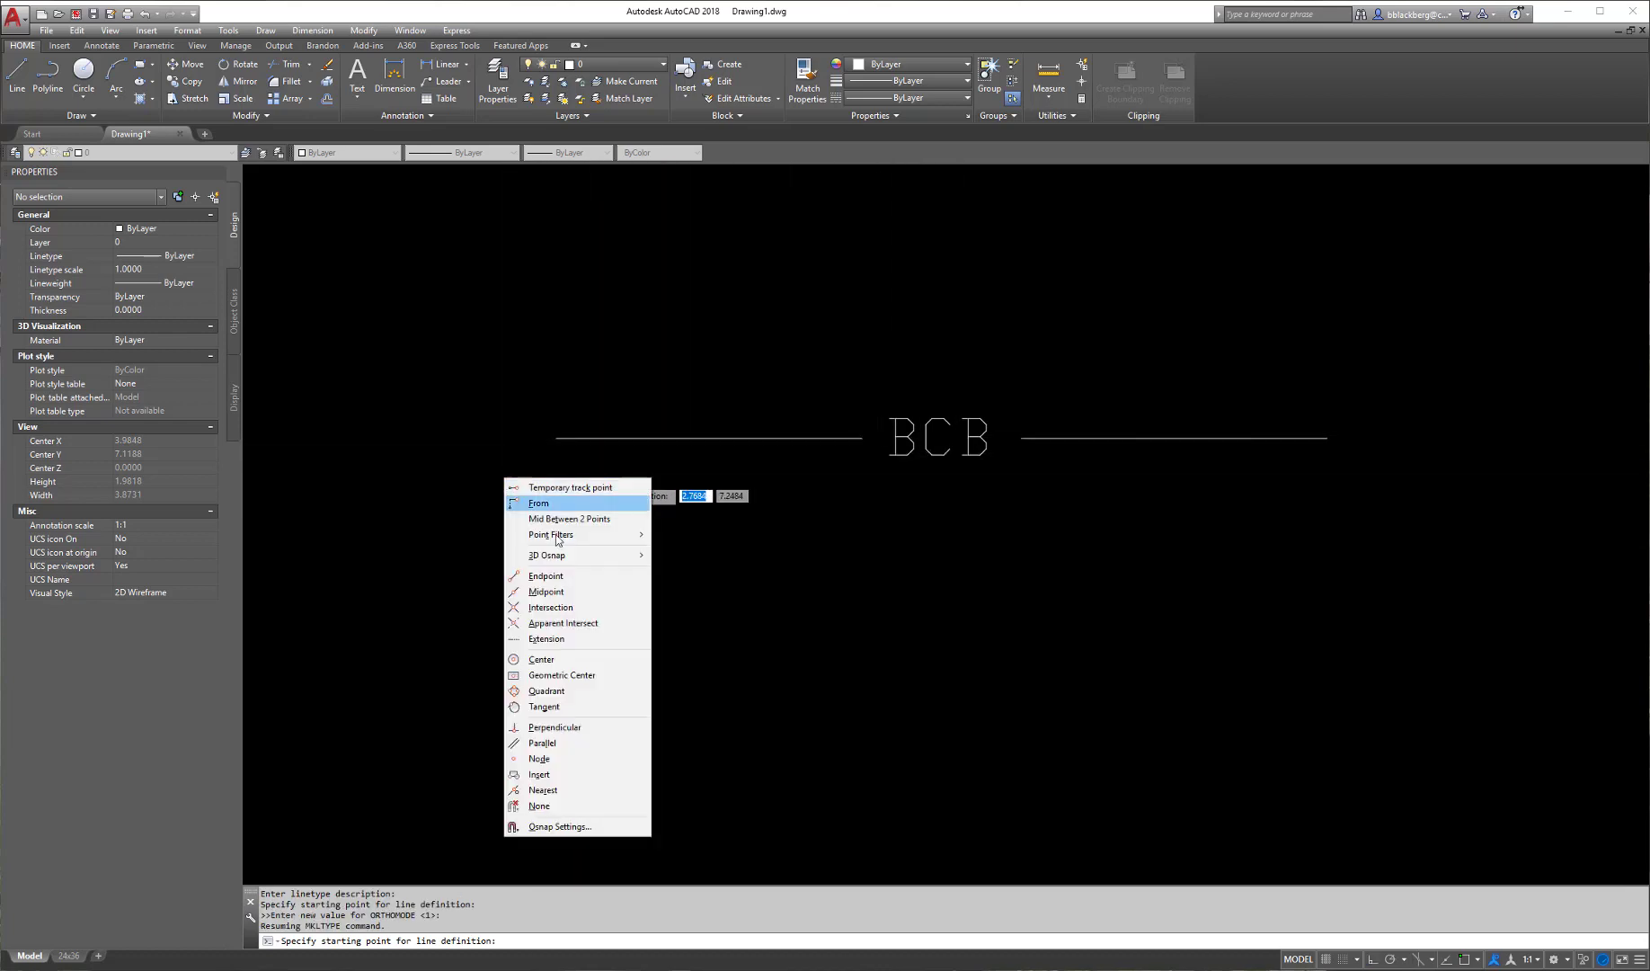
click(546, 575)
click(559, 440)
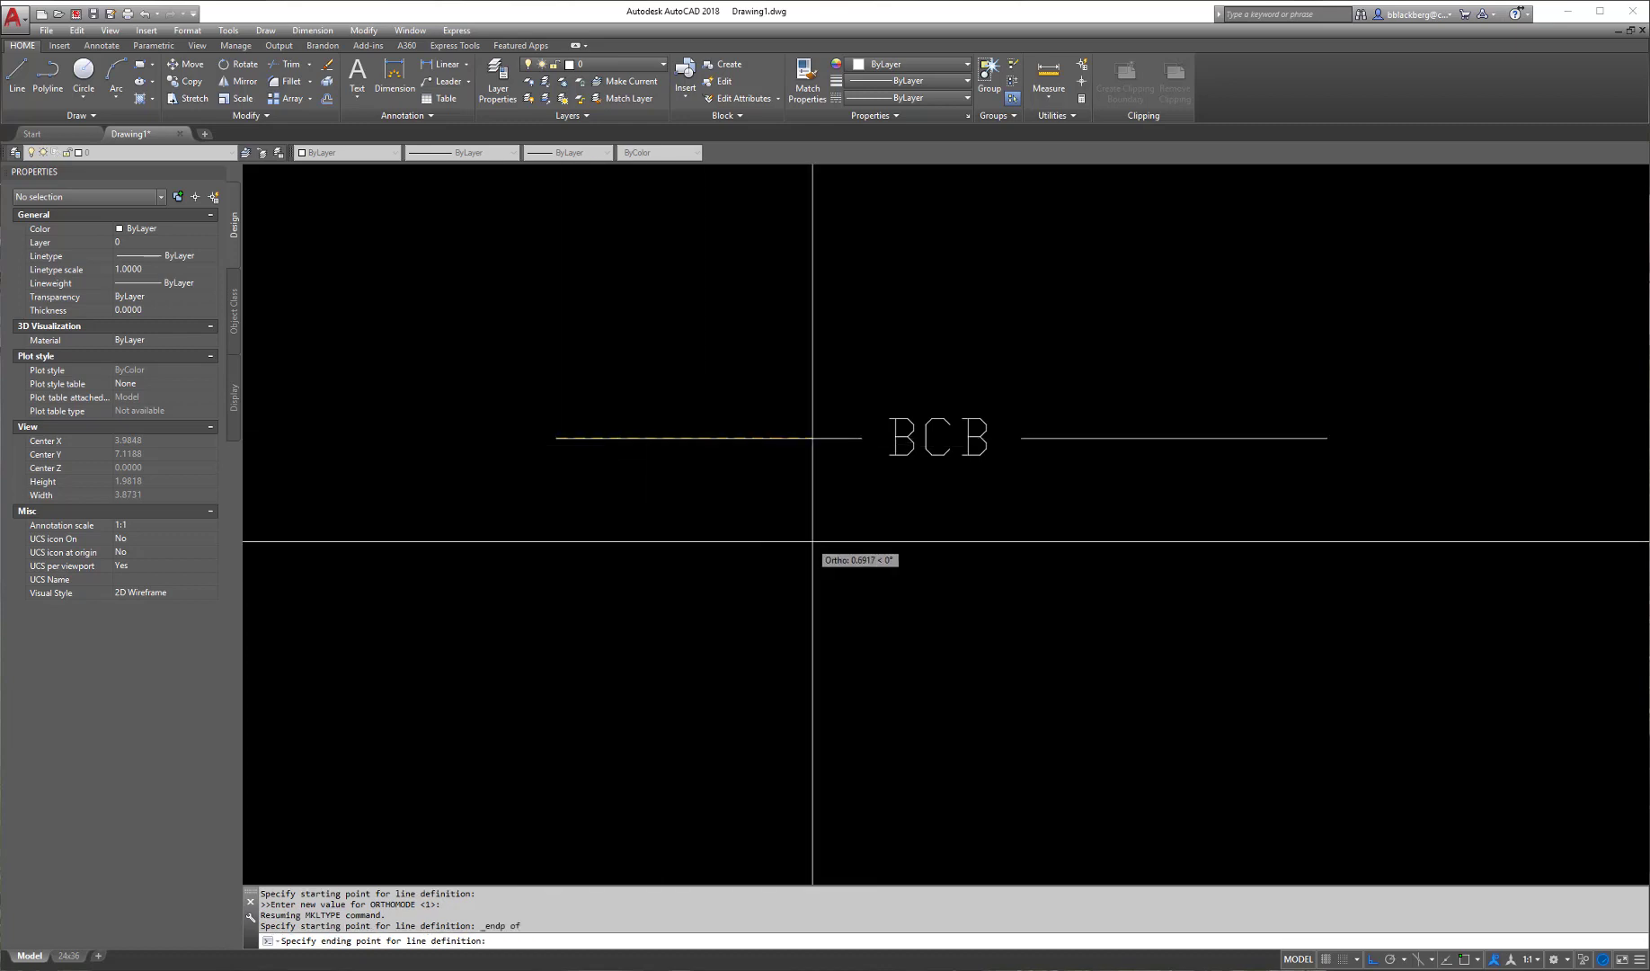
scroll(1022, 454, up, 2)
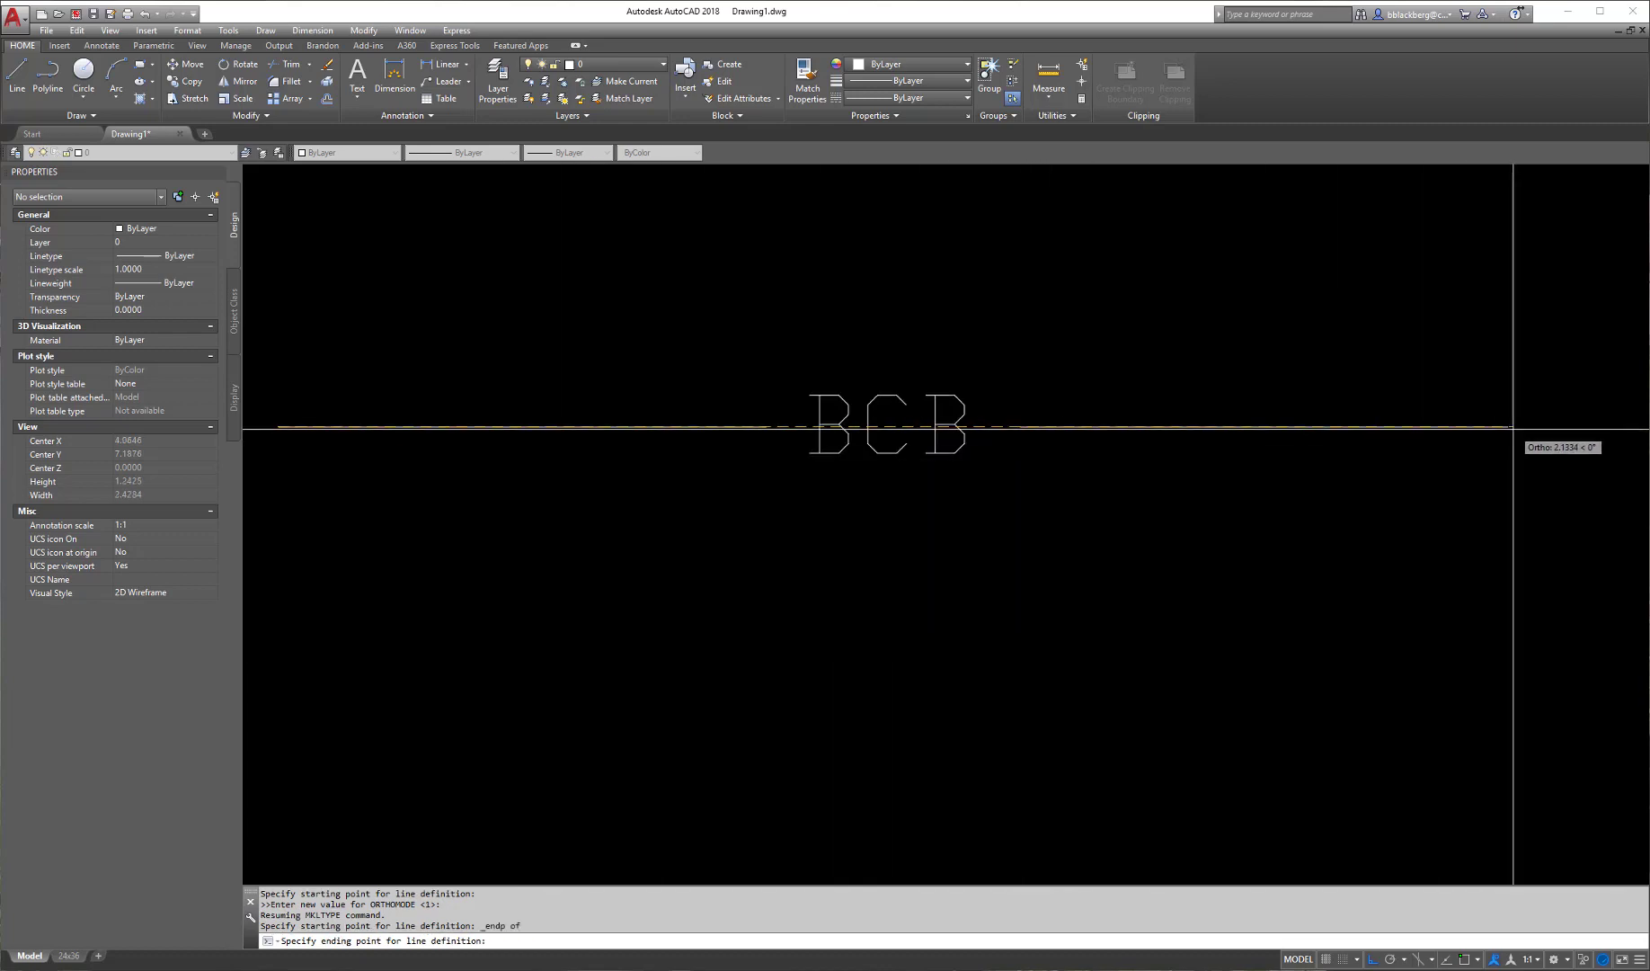
shift+right_click(988, 430)
click(1065, 532)
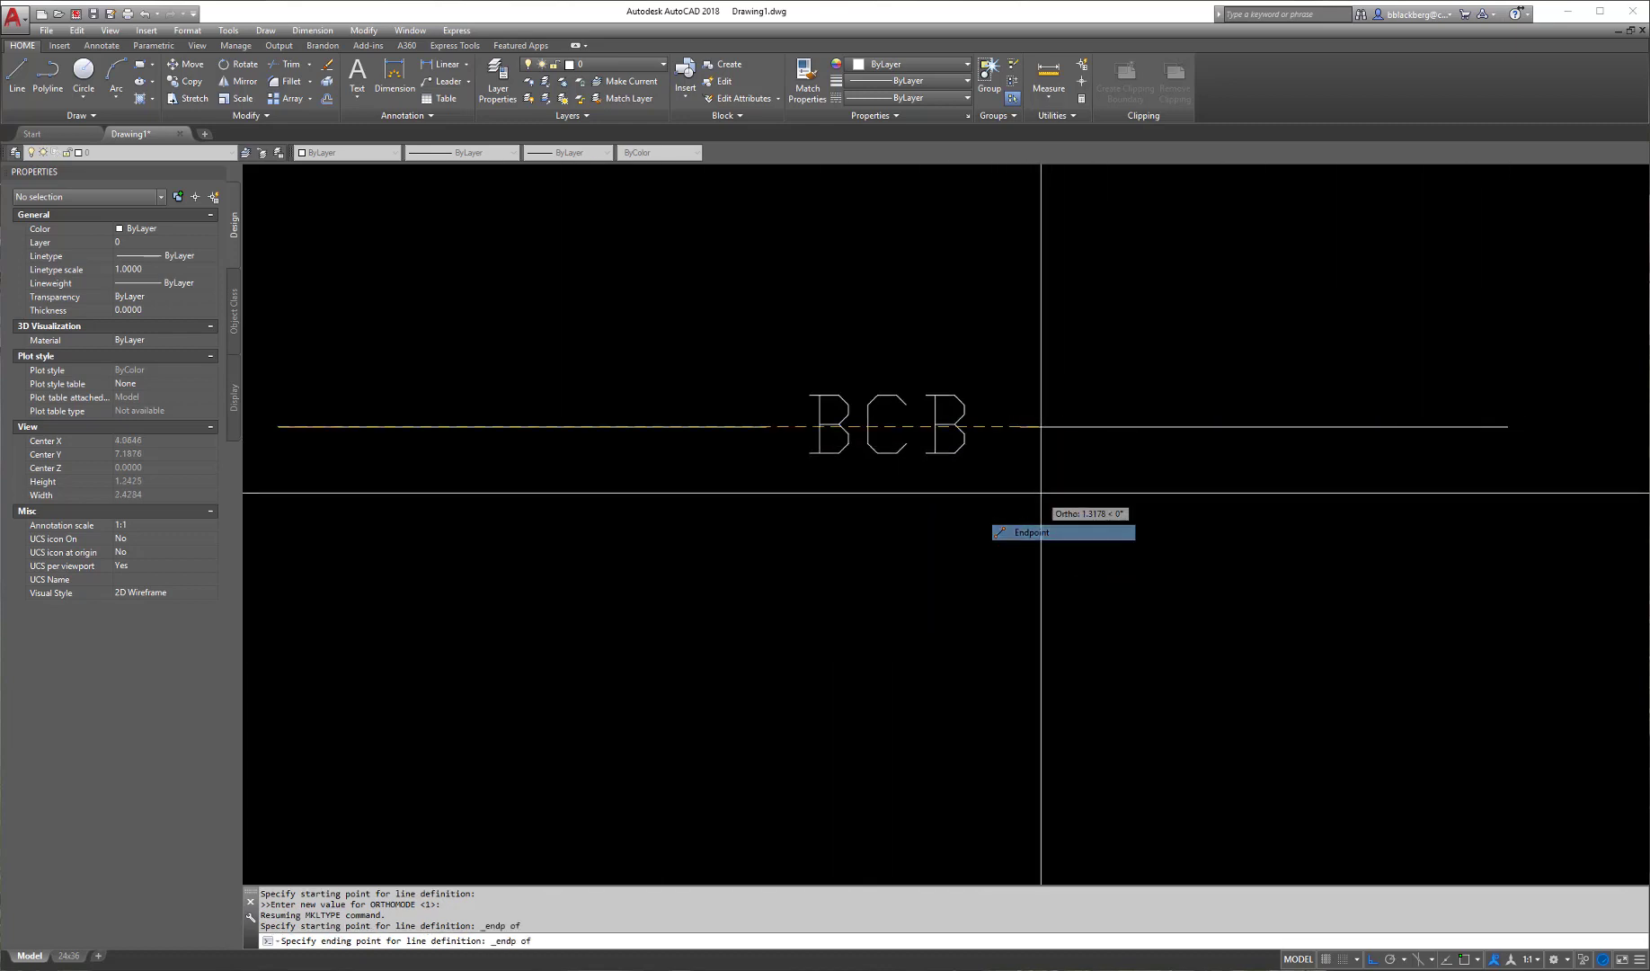
click(1037, 424)
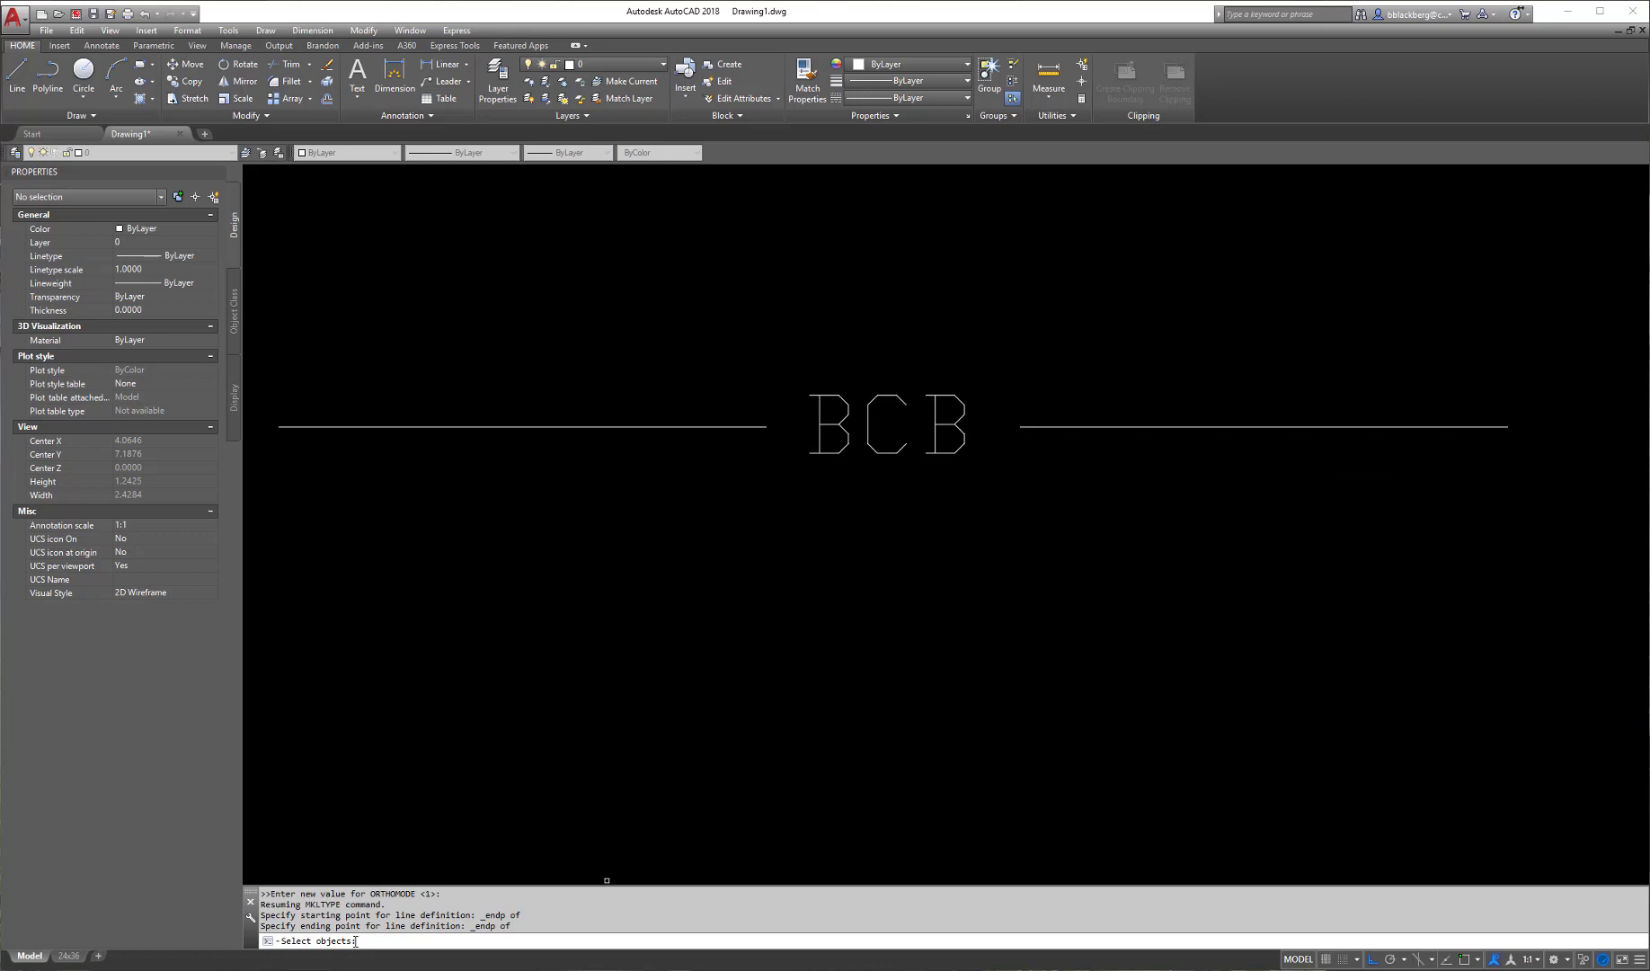
- Try selecting the left line and the BCB text for the linetype, then cancel the selection
click(758, 427)
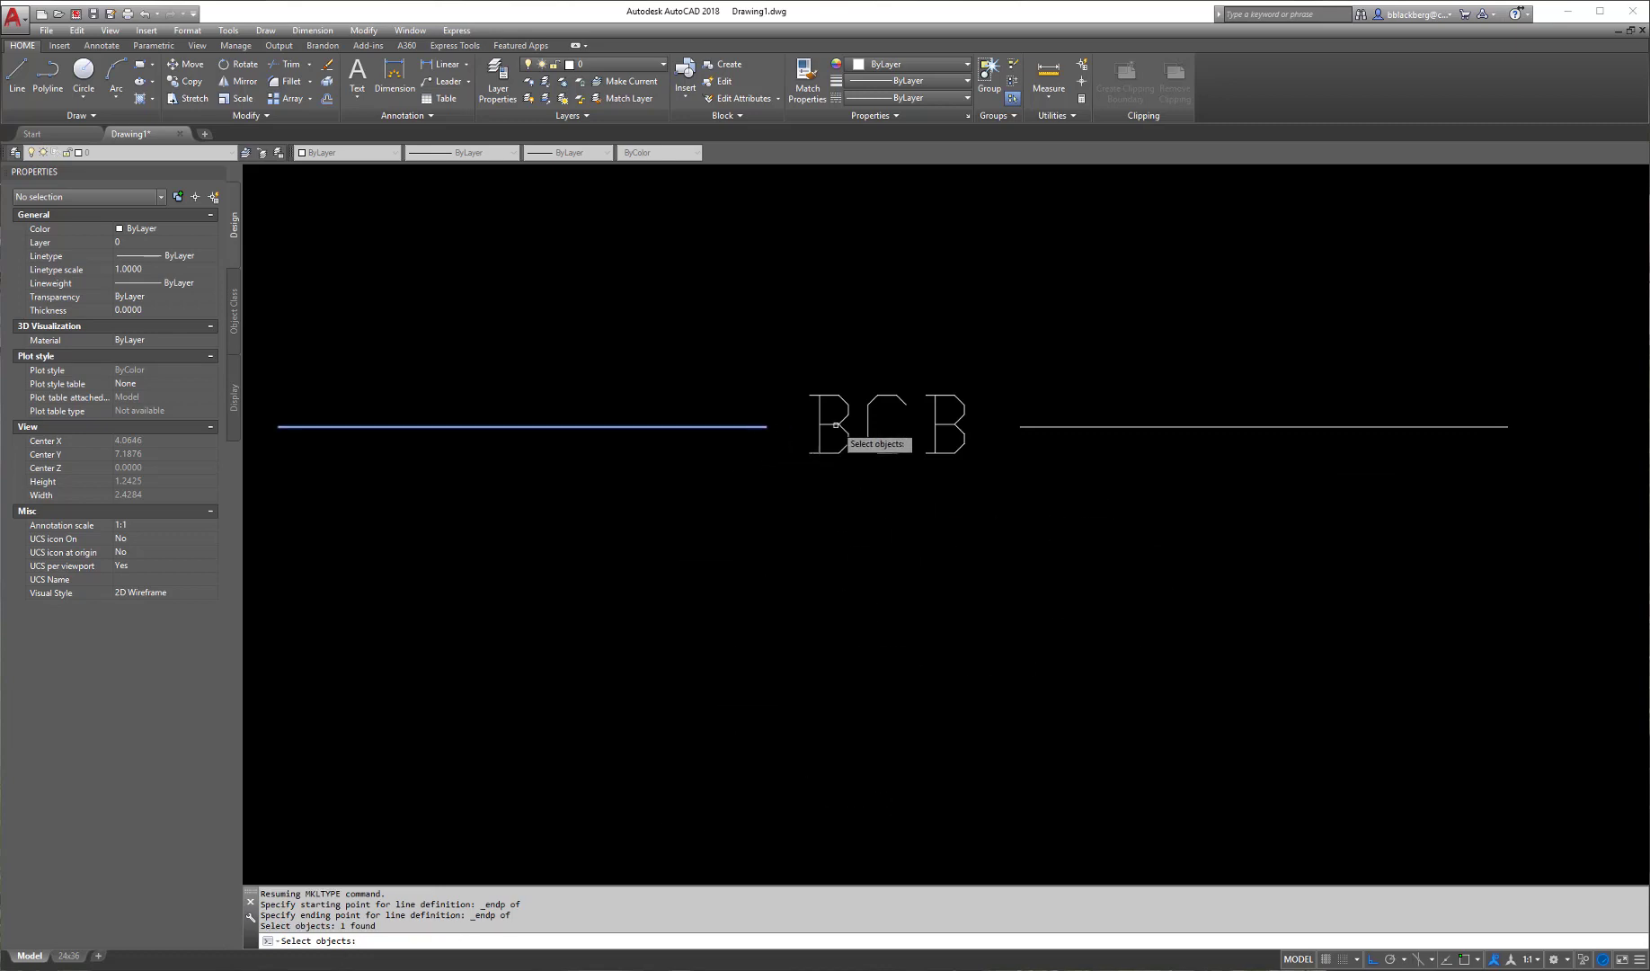
click(841, 445)
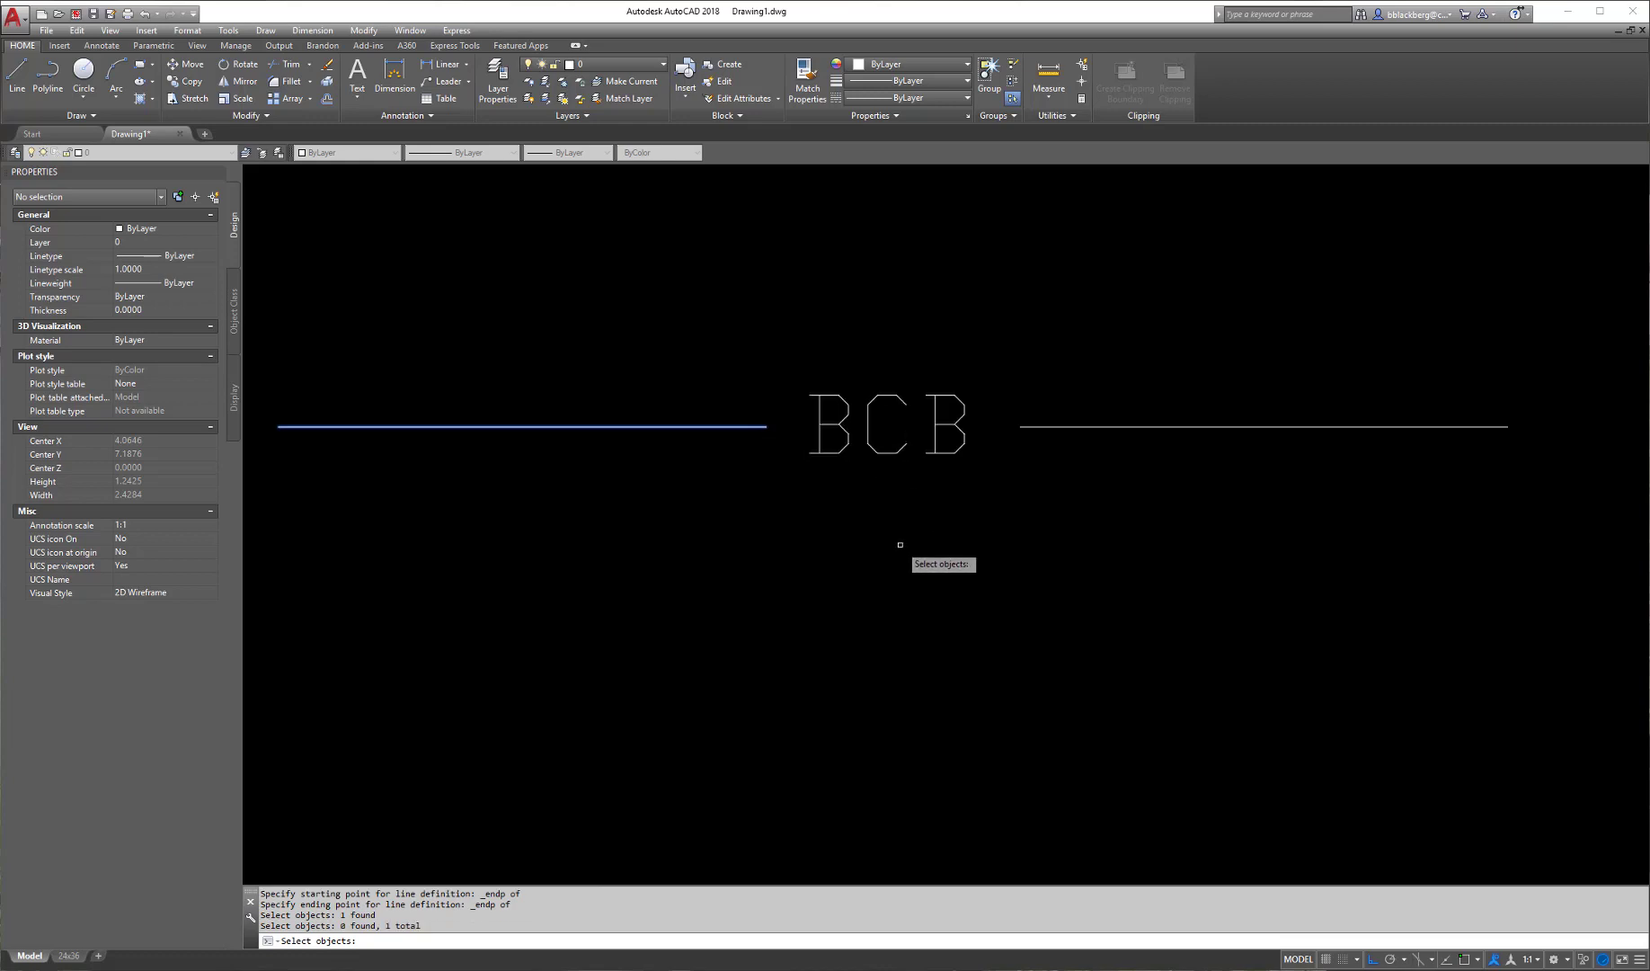
click(975, 349)
click(819, 541)
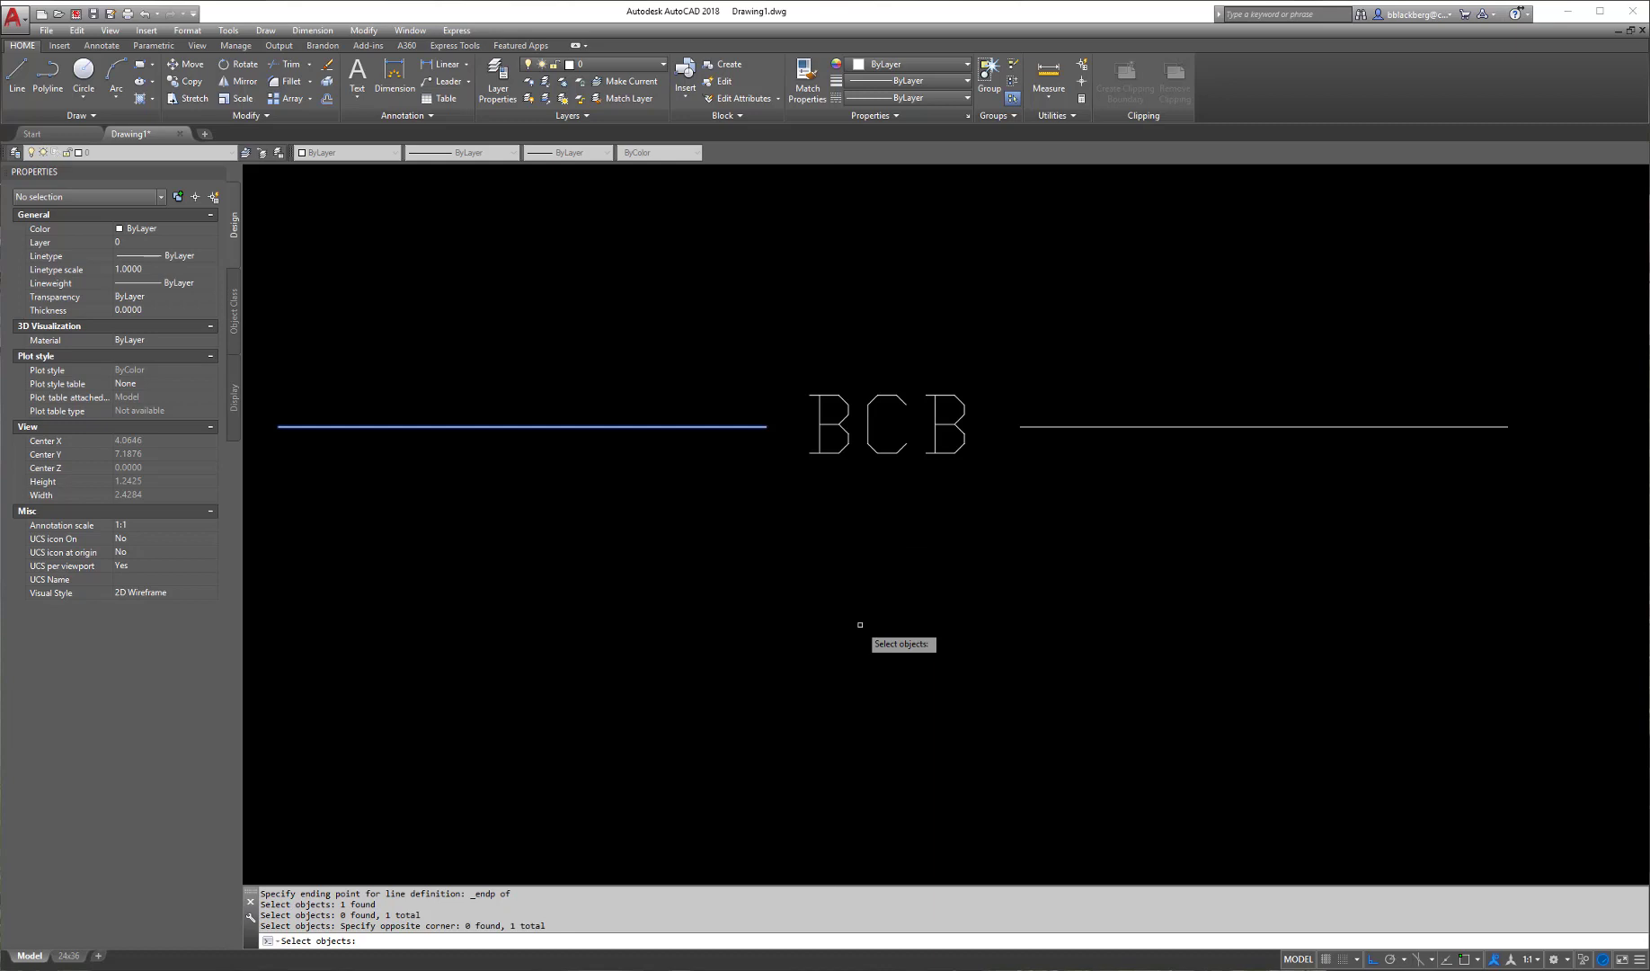
click(860, 448)
click(859, 447)
click(964, 443)
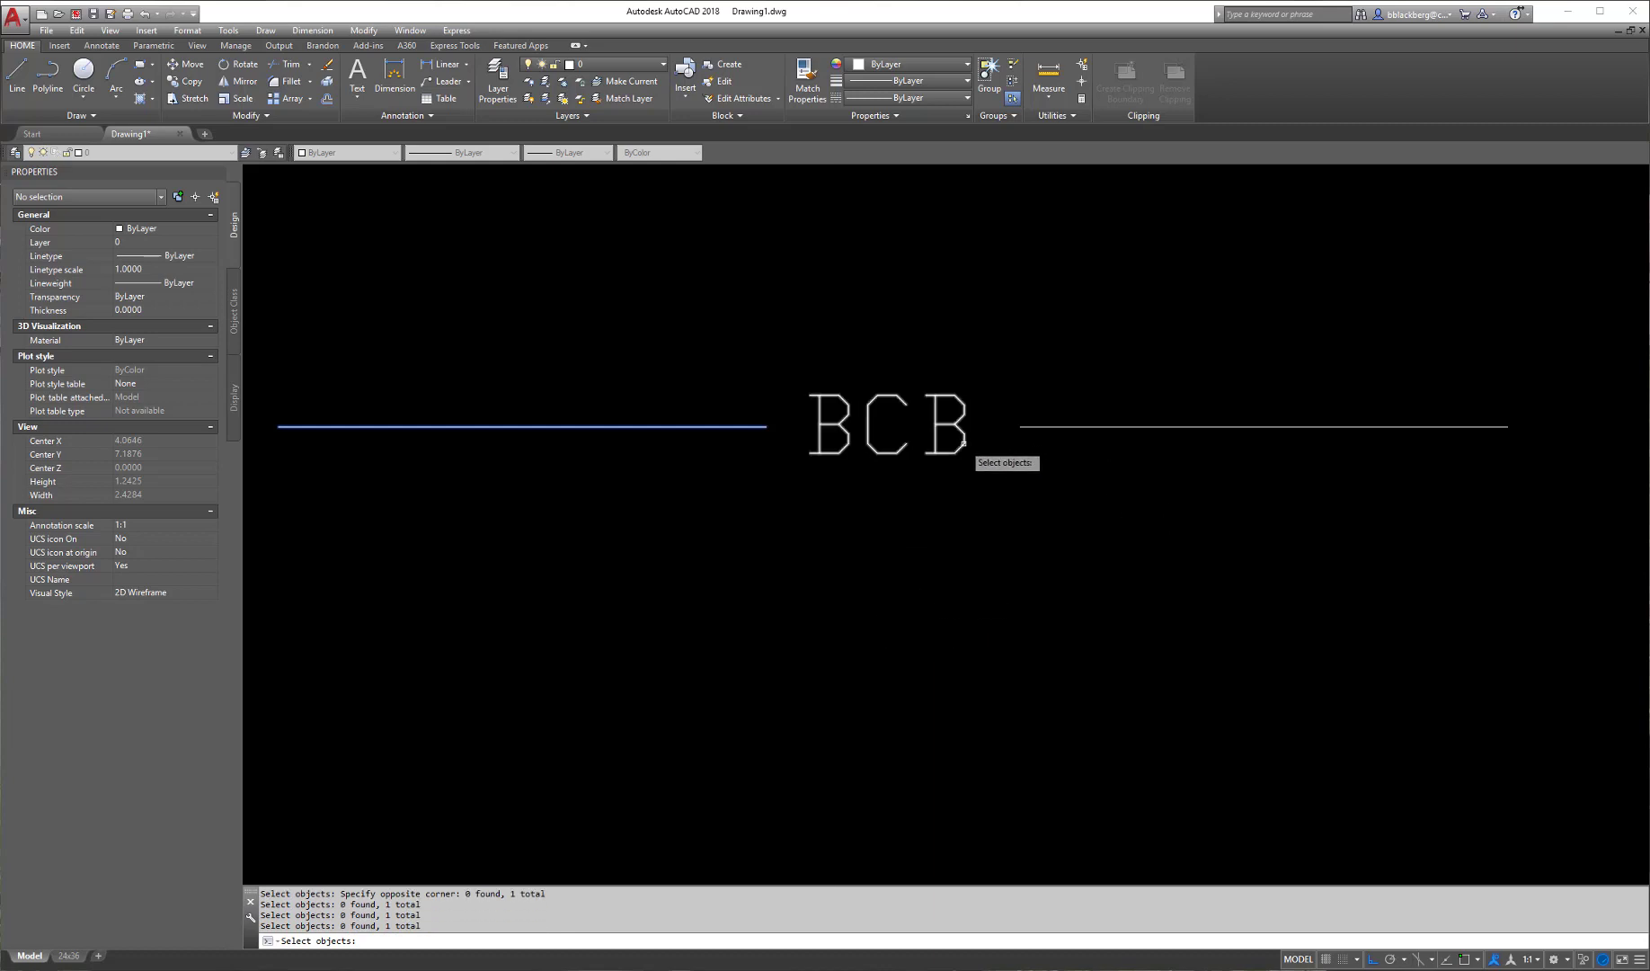
key(Escape)
scroll(961, 447, down, 2)
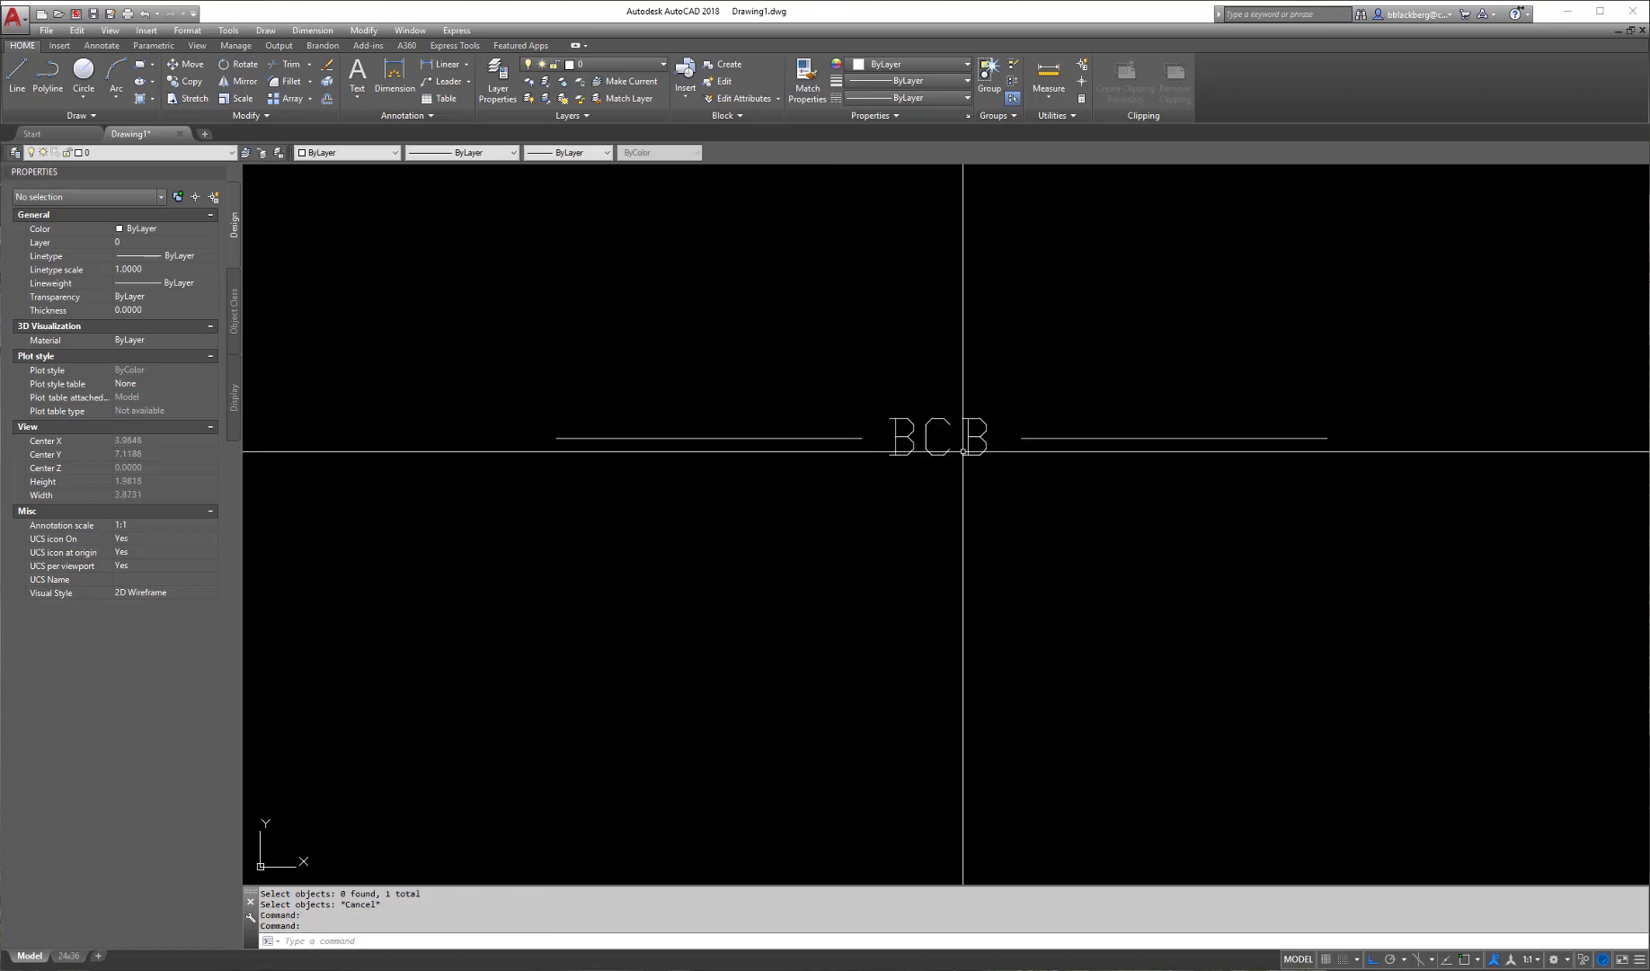
- Explode the BCB text into plain single-line text and check it
text(explode)
key(Return)
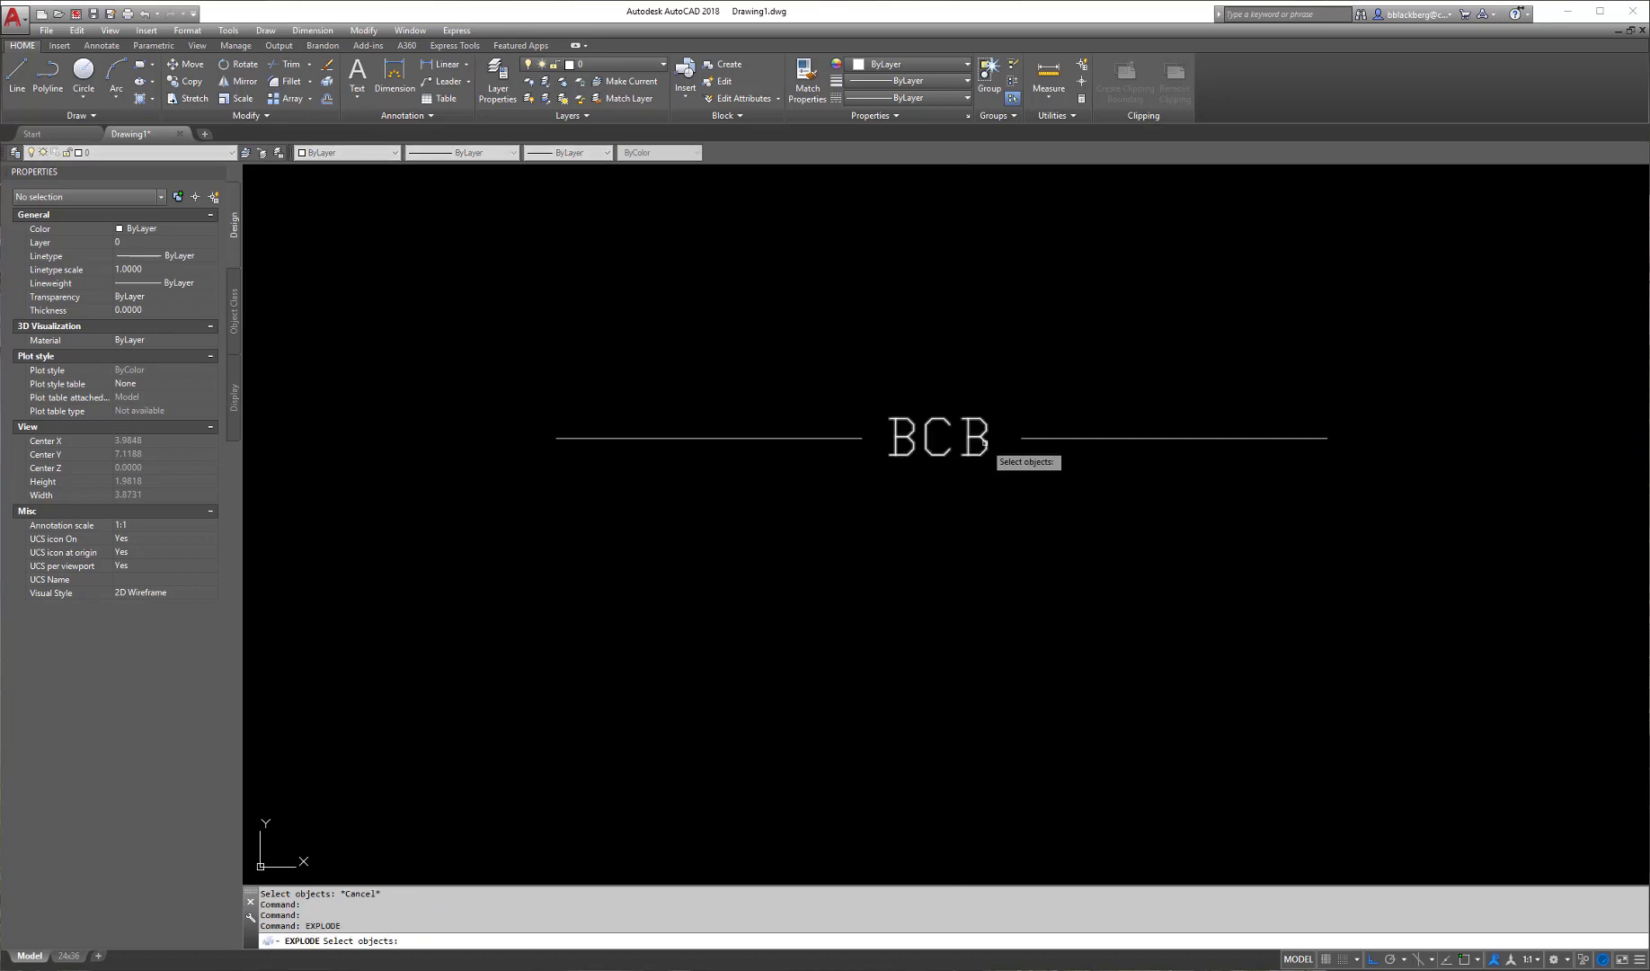
click(984, 443)
key(Return)
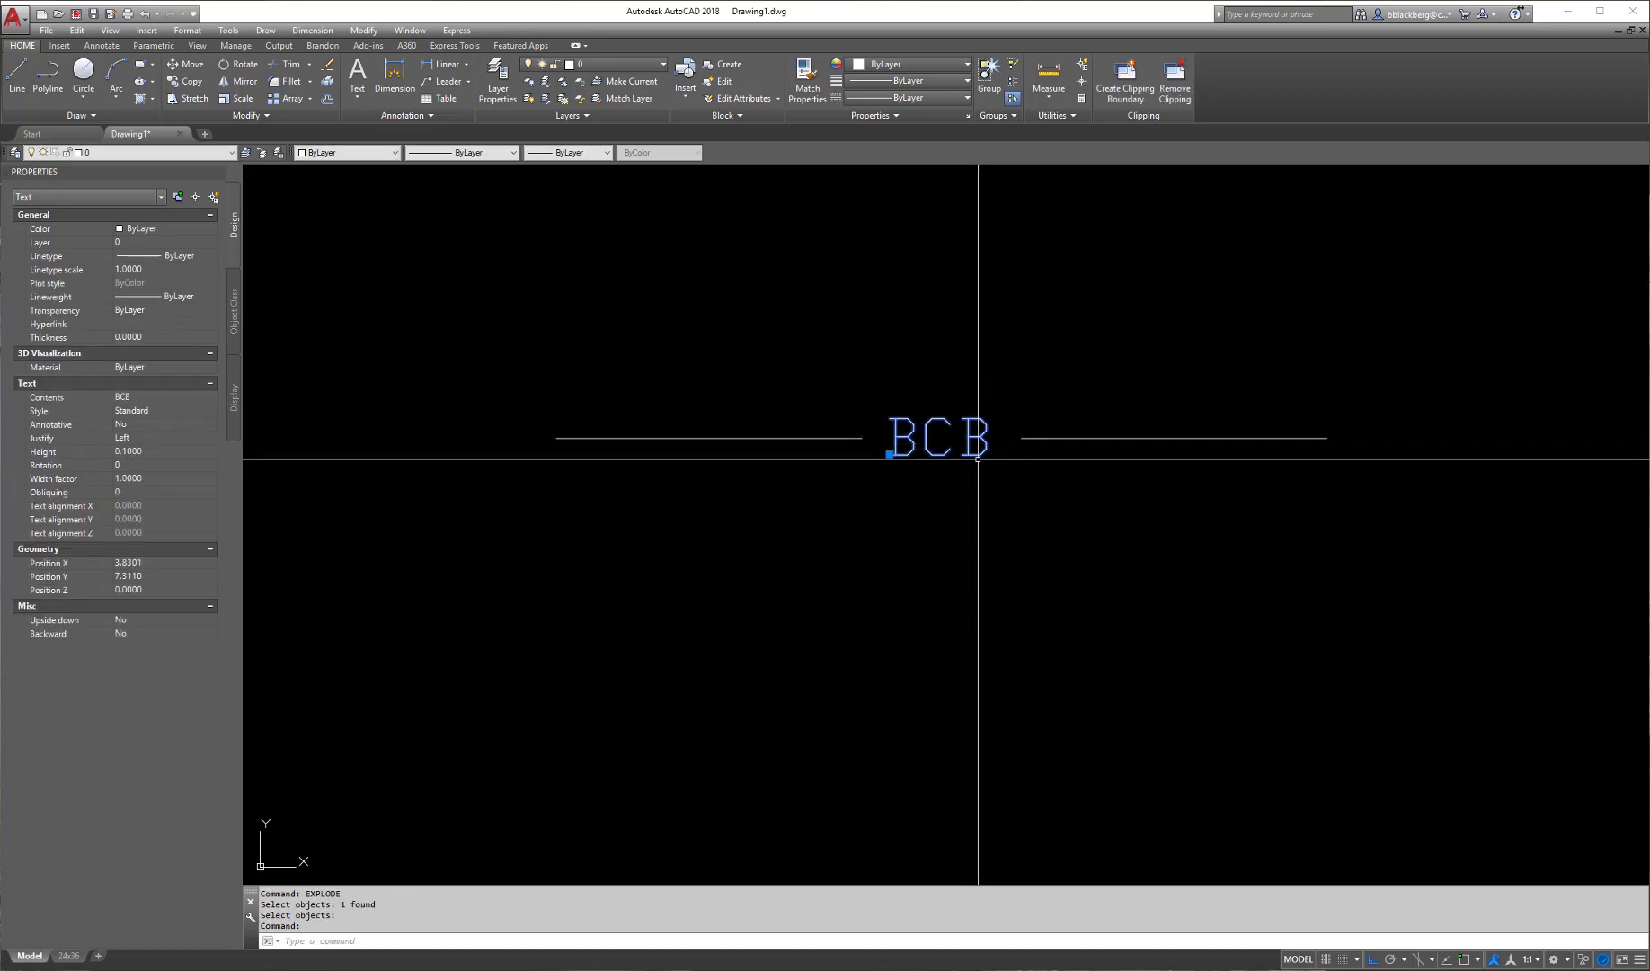
key(Escape)
key(Escape)
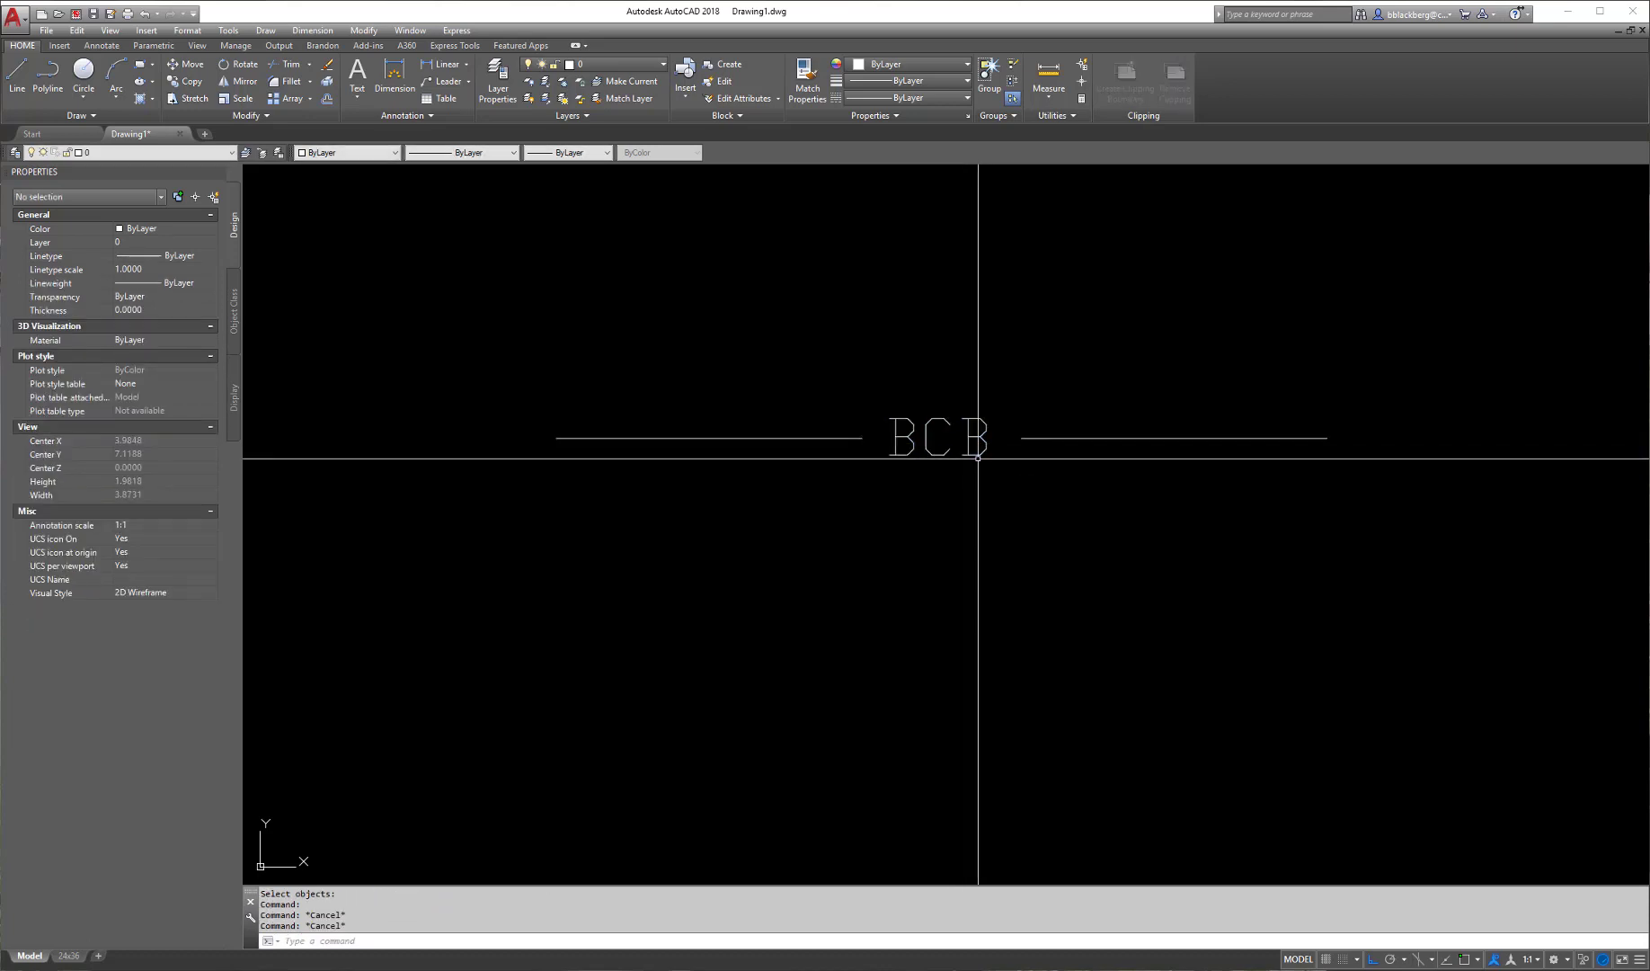
click(980, 454)
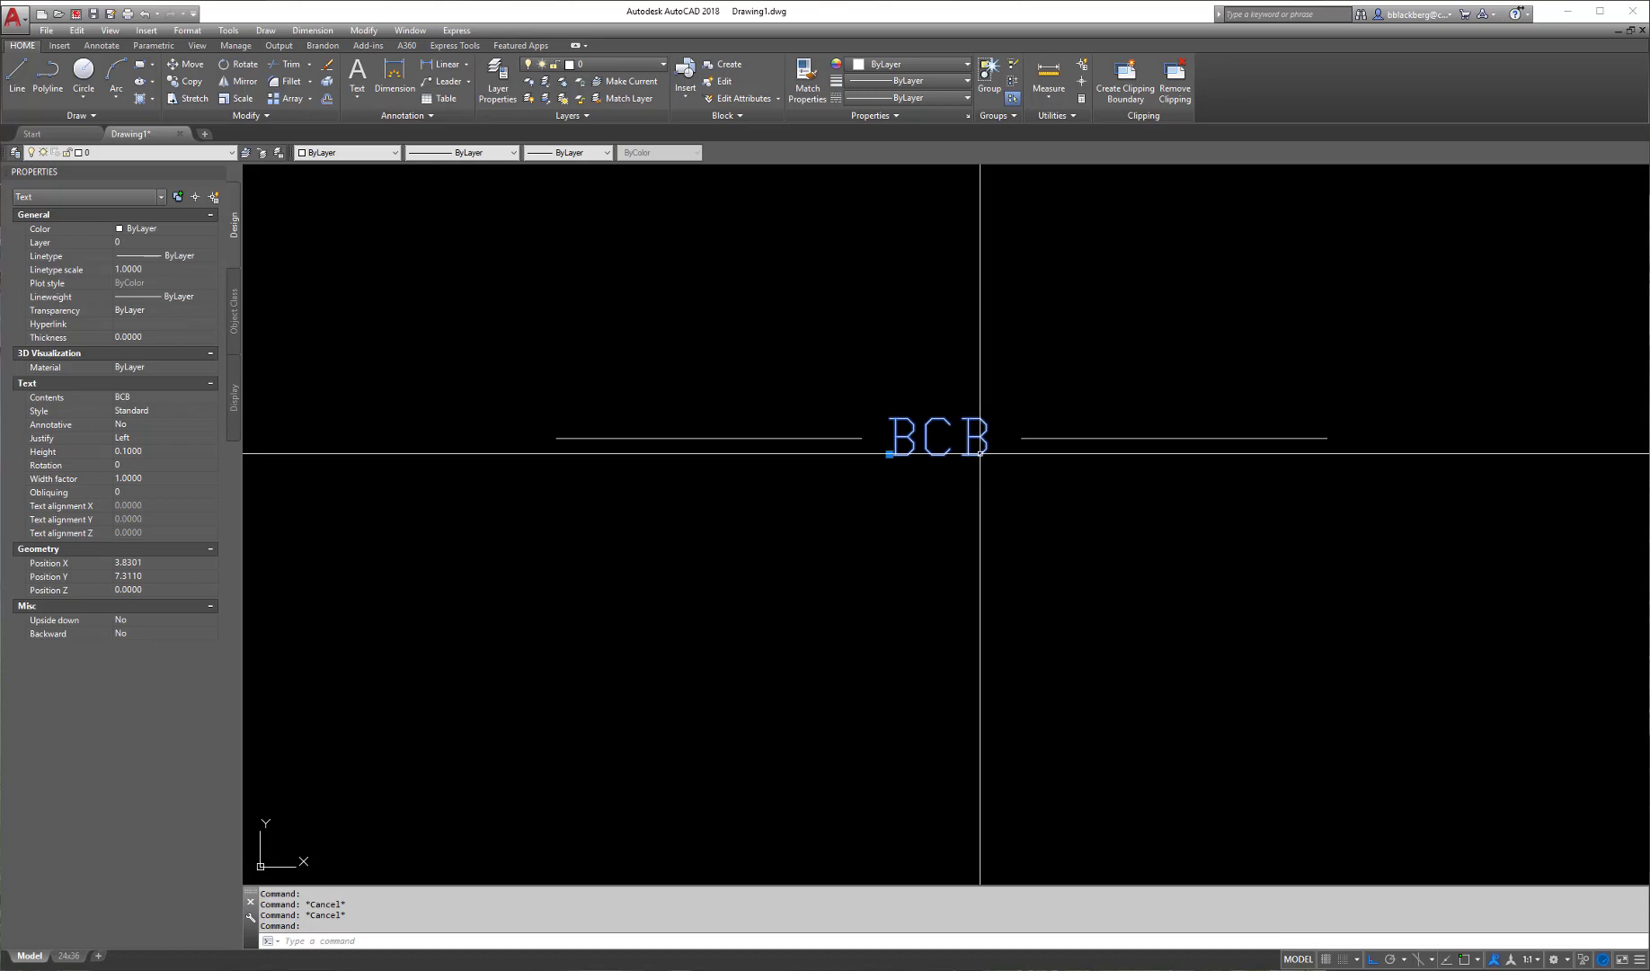
key(Escape)
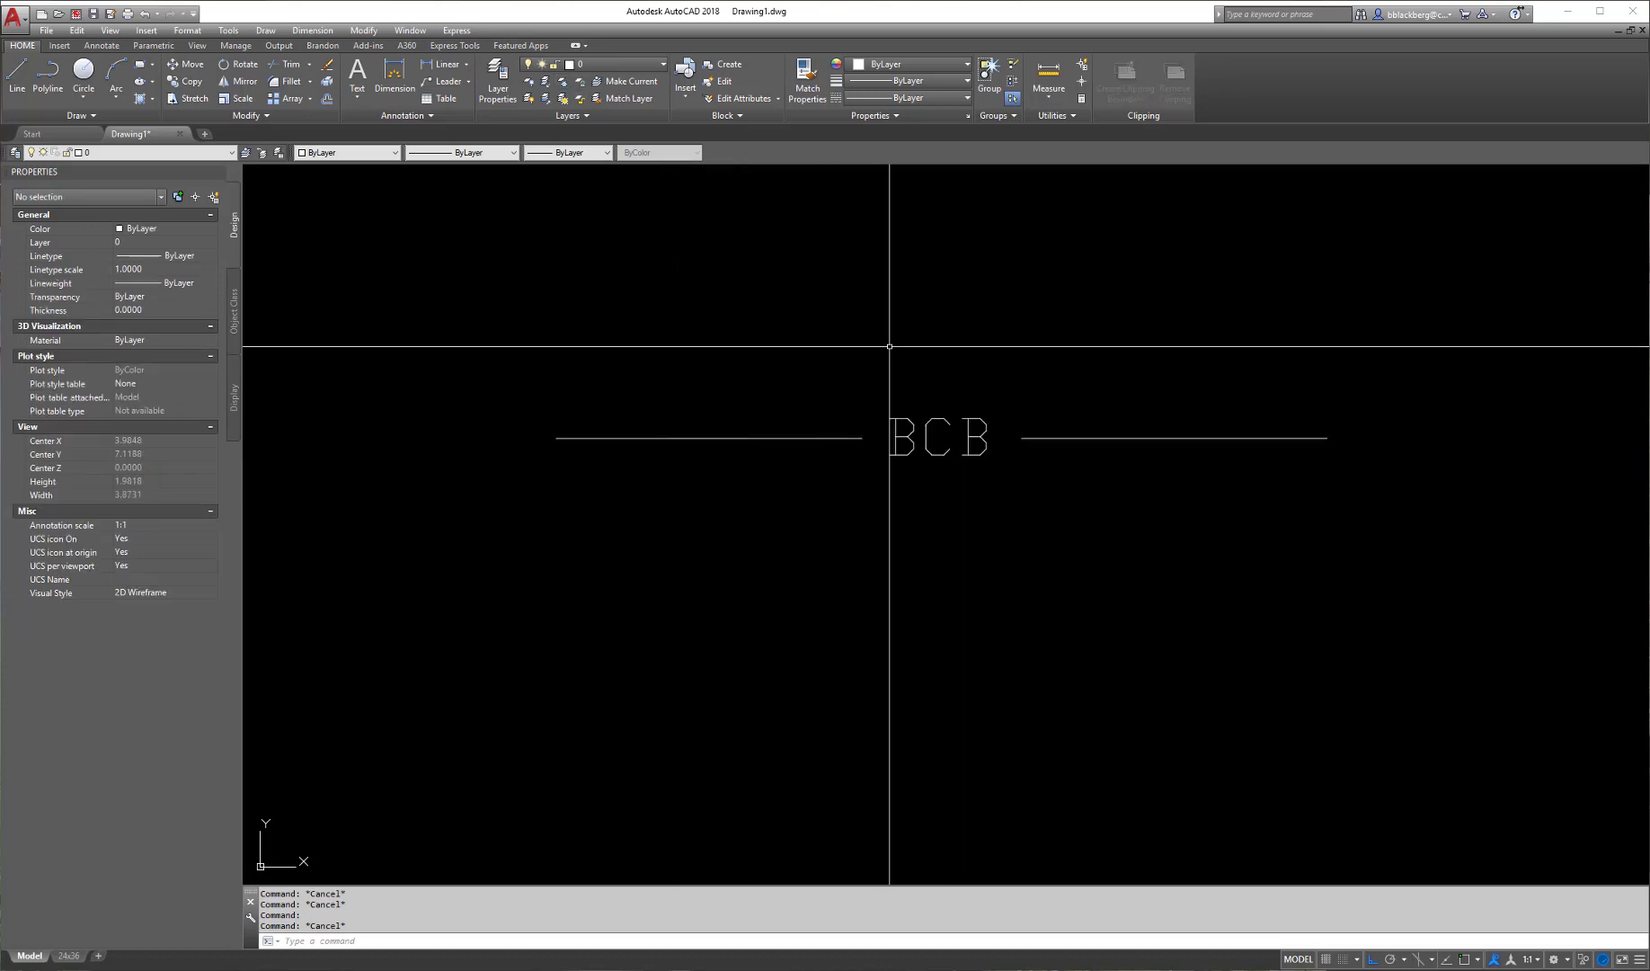
- Restart Make Linetype over AIM.lin, naming it BCB with a blank description
click(456, 30)
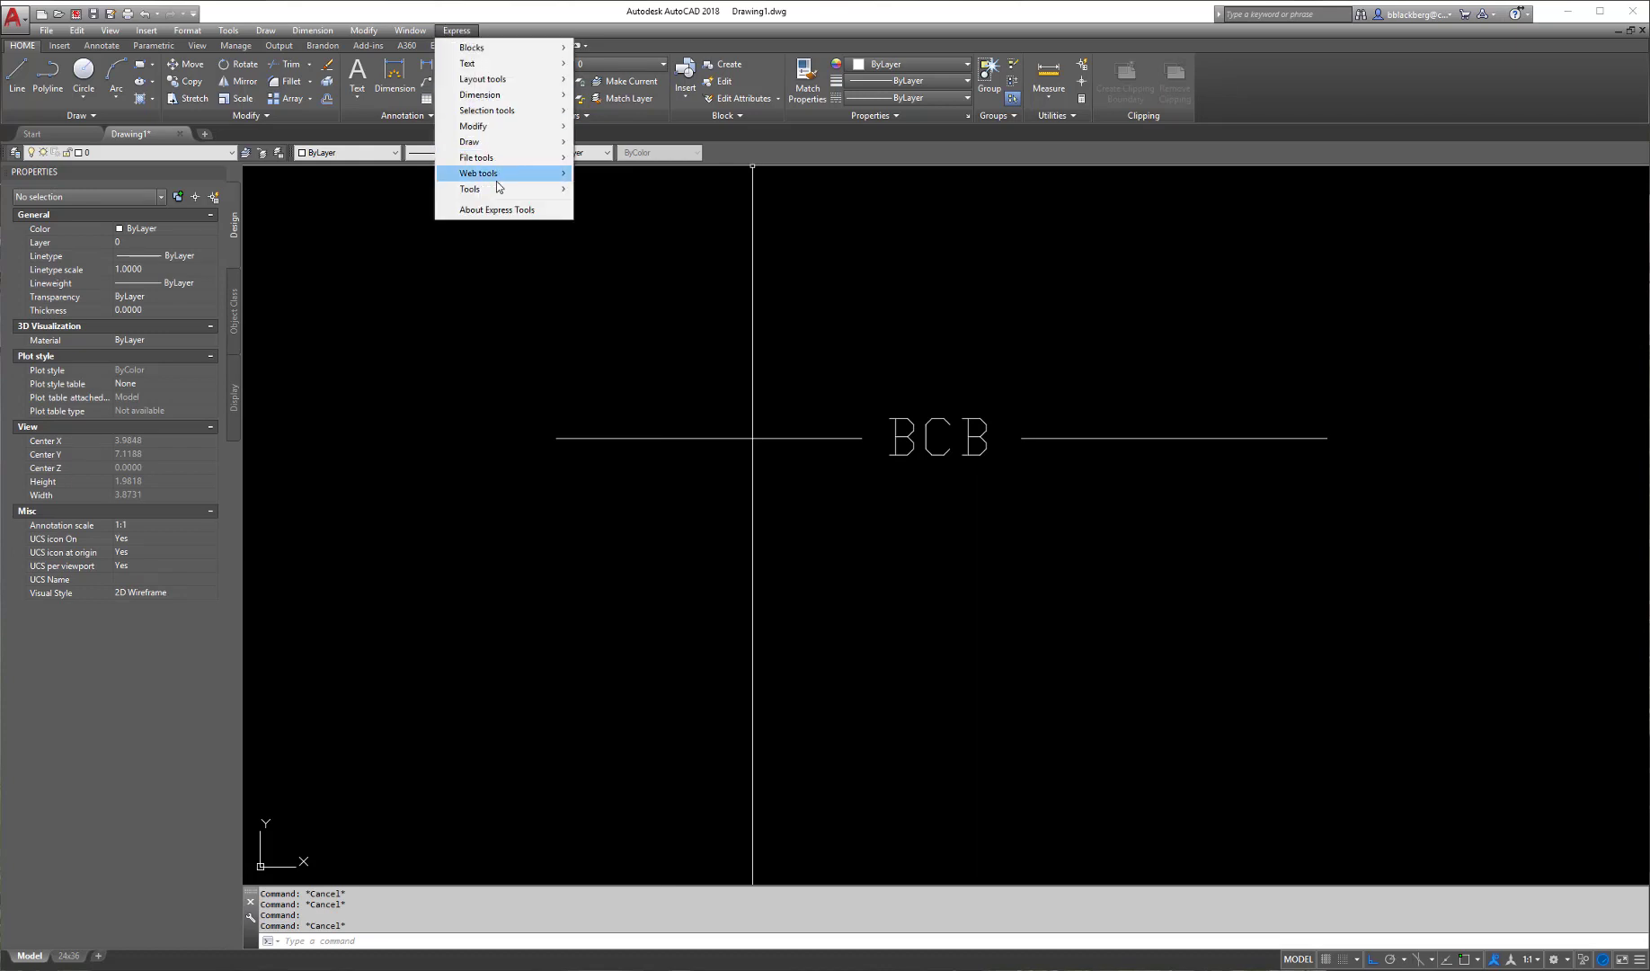
mouse_move(493, 192)
click(622, 224)
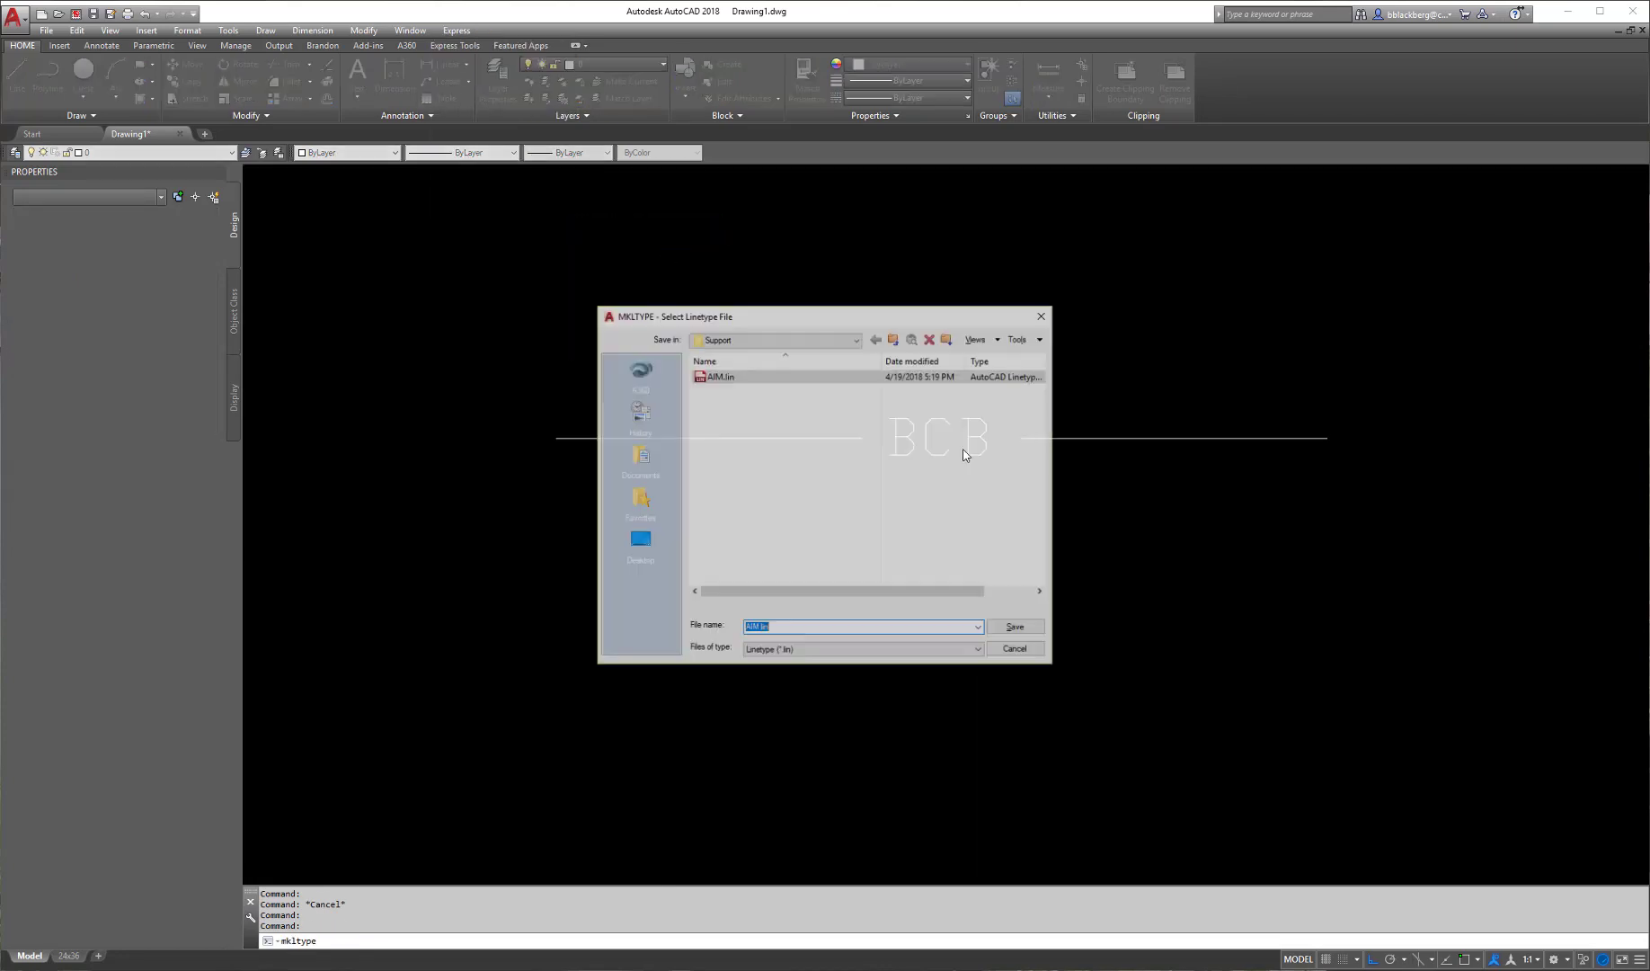
click(1023, 627)
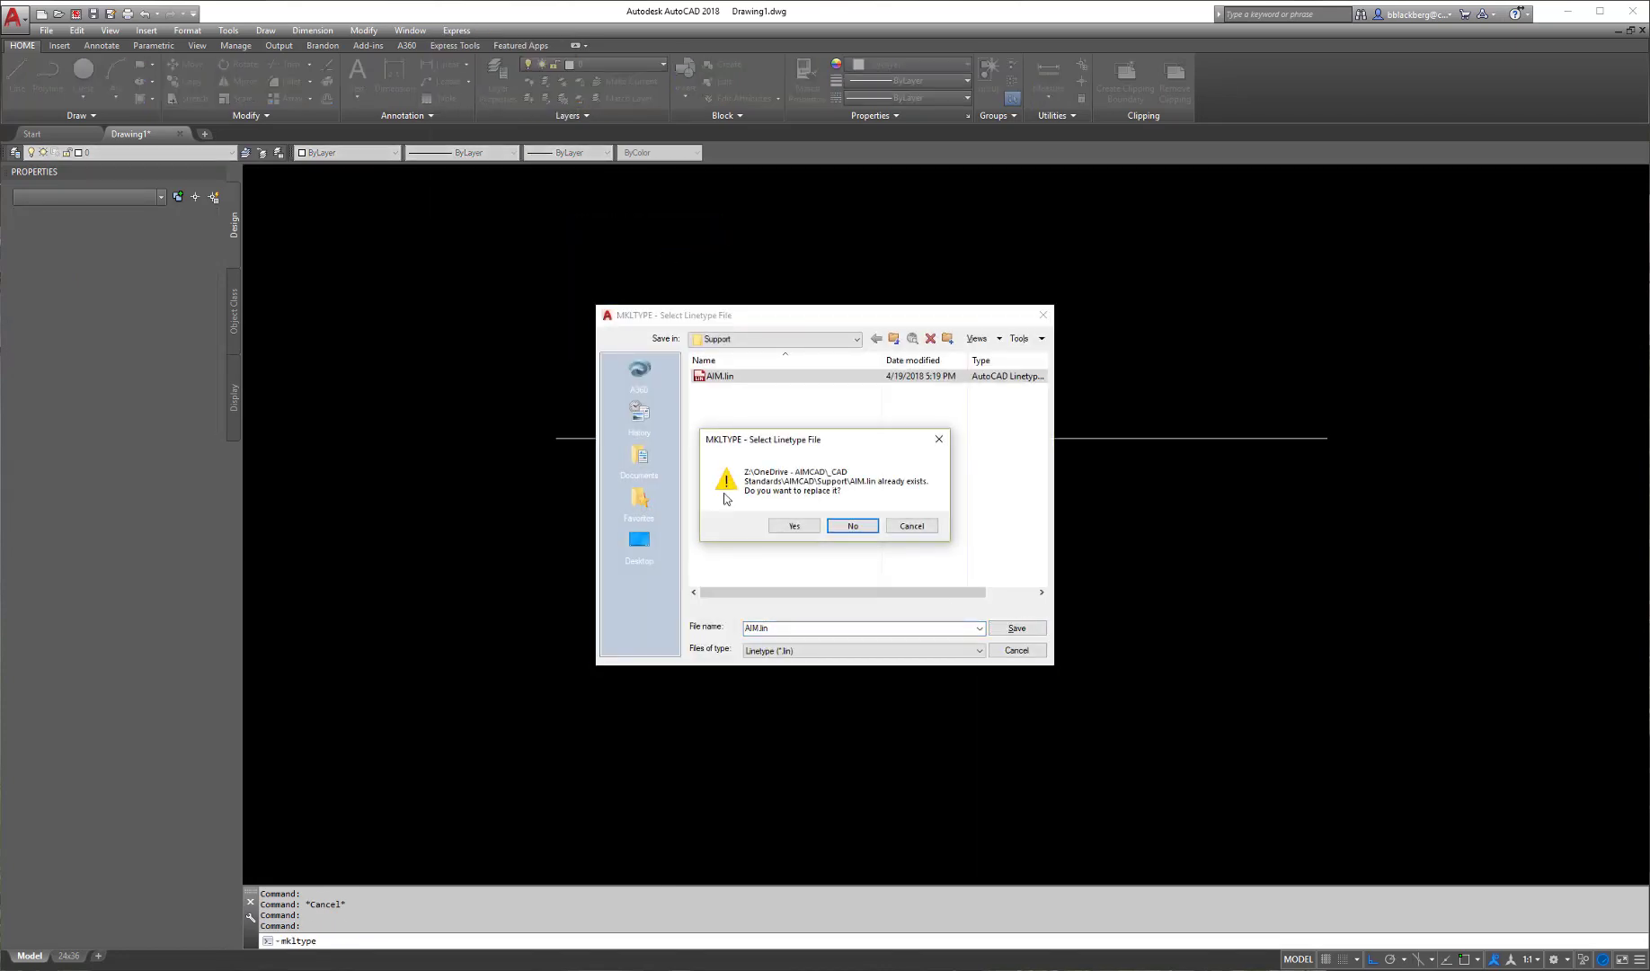
click(805, 527)
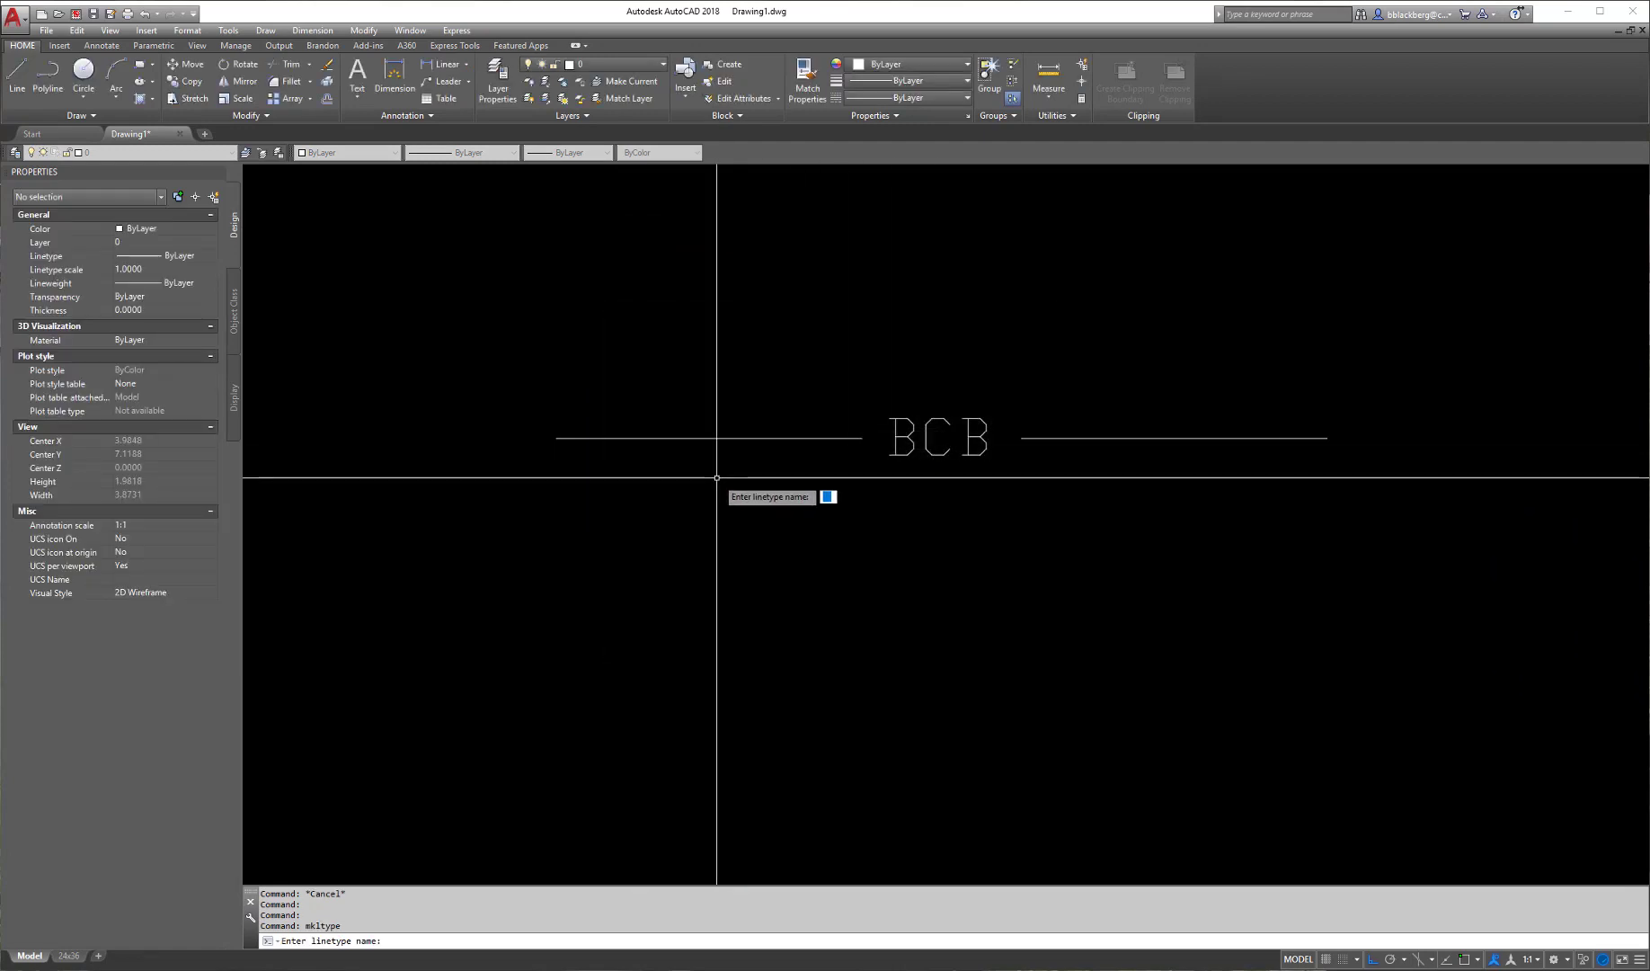
text(BCB)
key(Return)
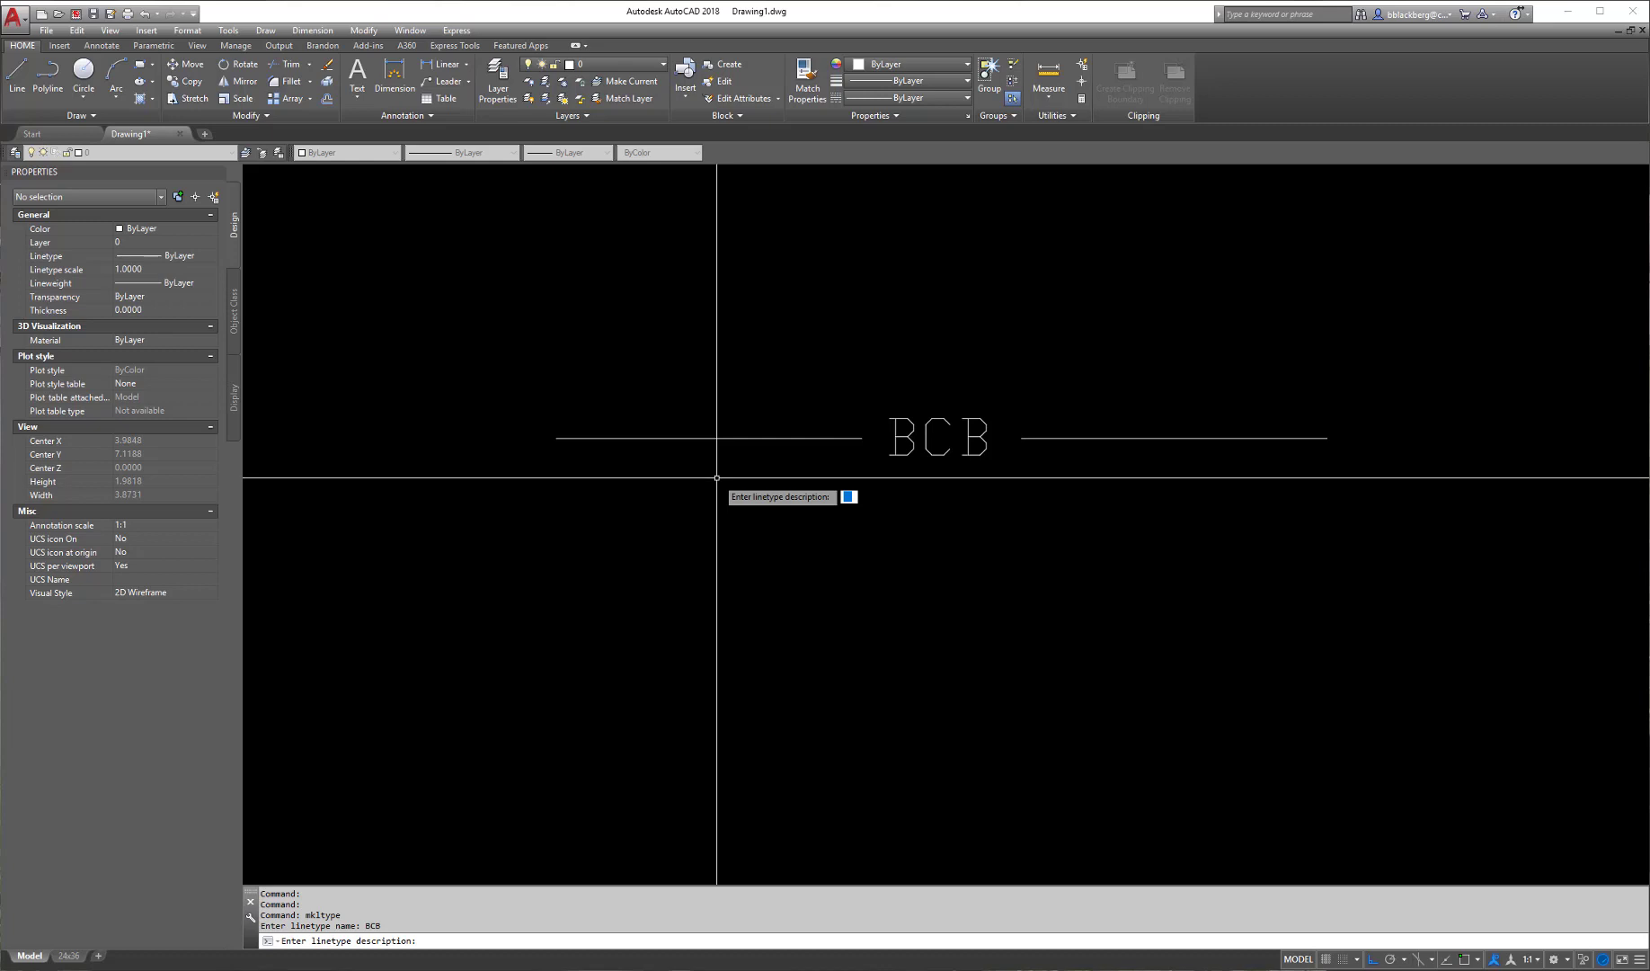
key(Return)
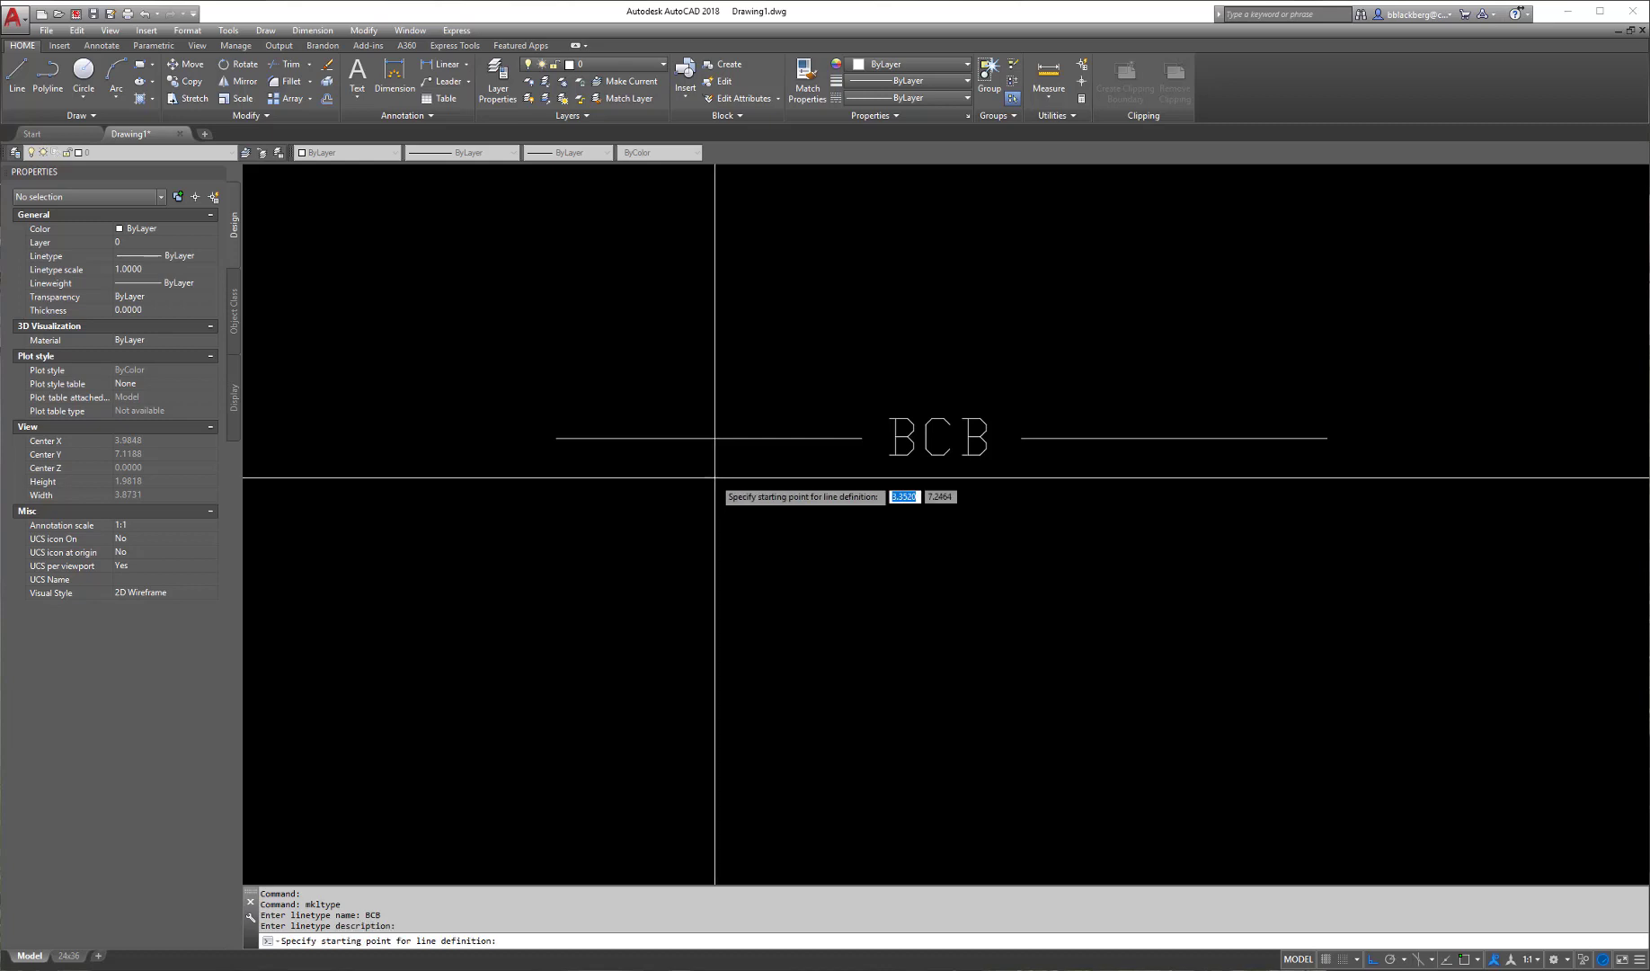
- Snap the start point to the sample line's left end and the end point to its right end
shift+right_click(560, 377)
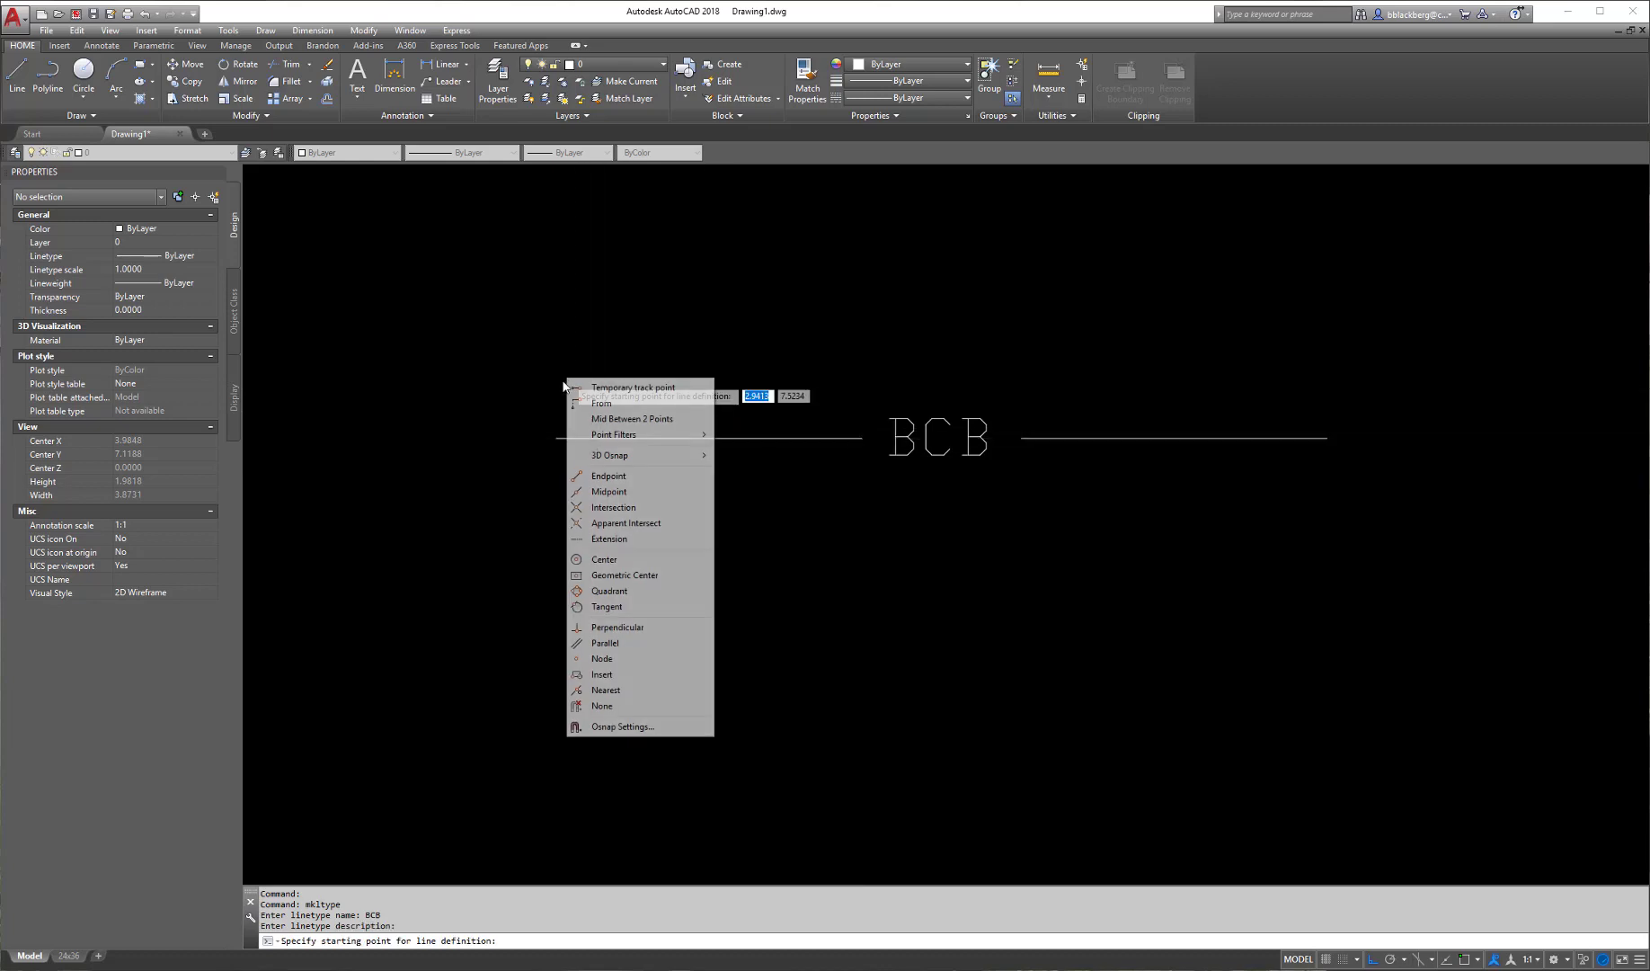
click(607, 472)
click(559, 439)
shift+right_click(1059, 460)
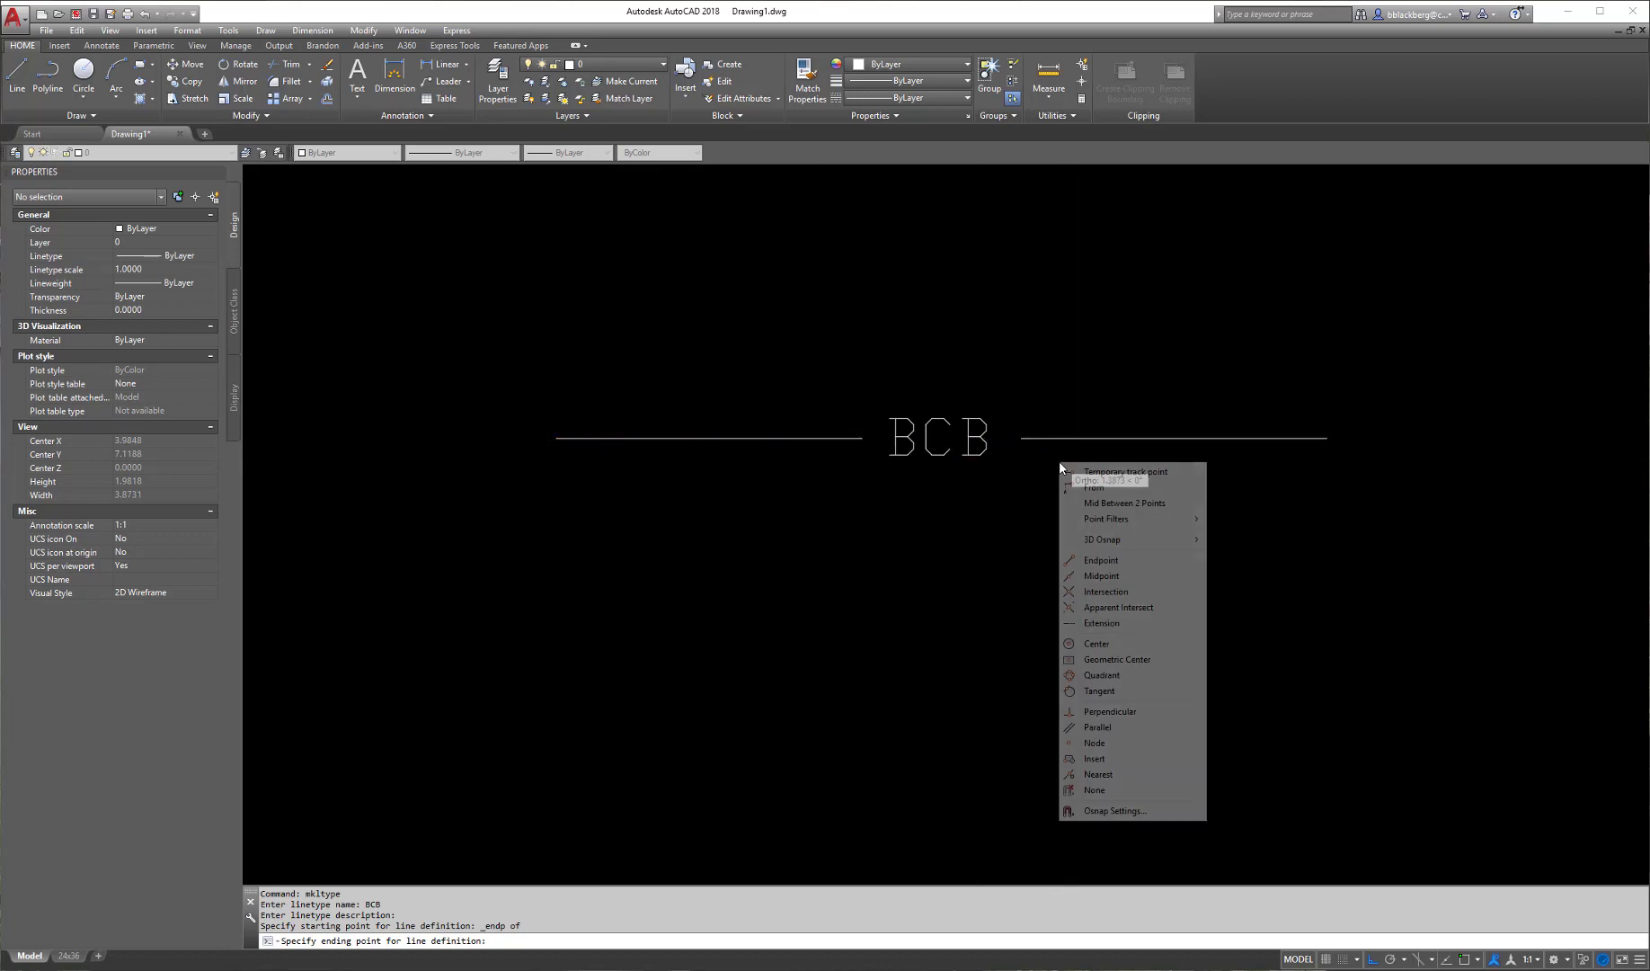
click(1114, 568)
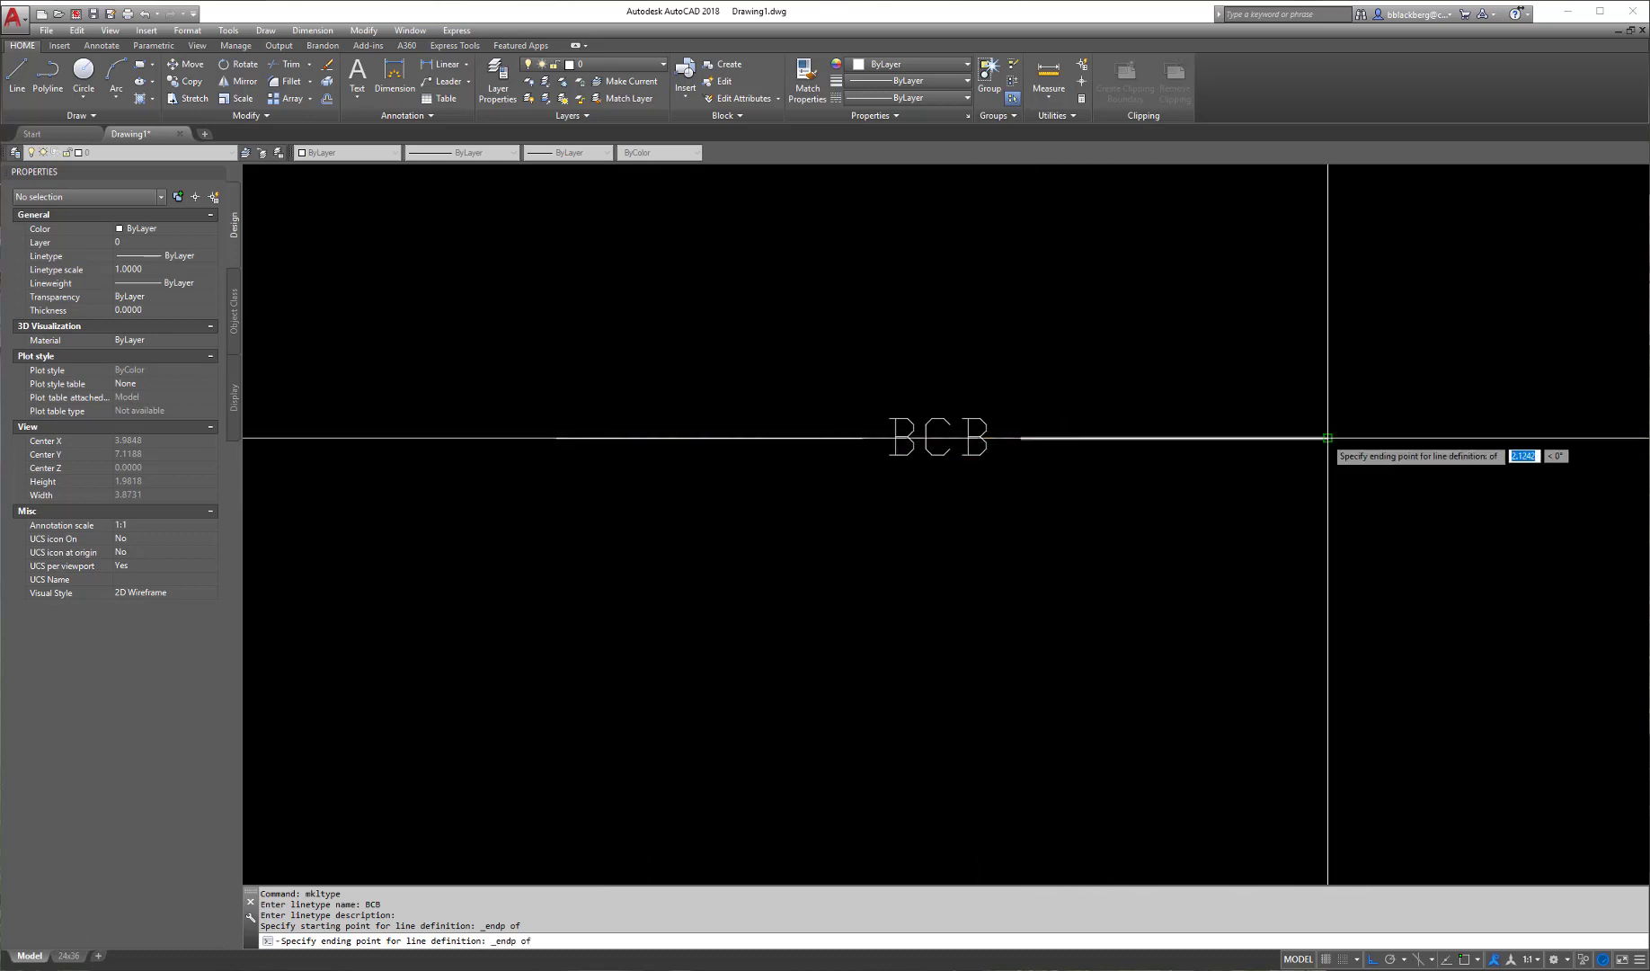
click(1031, 436)
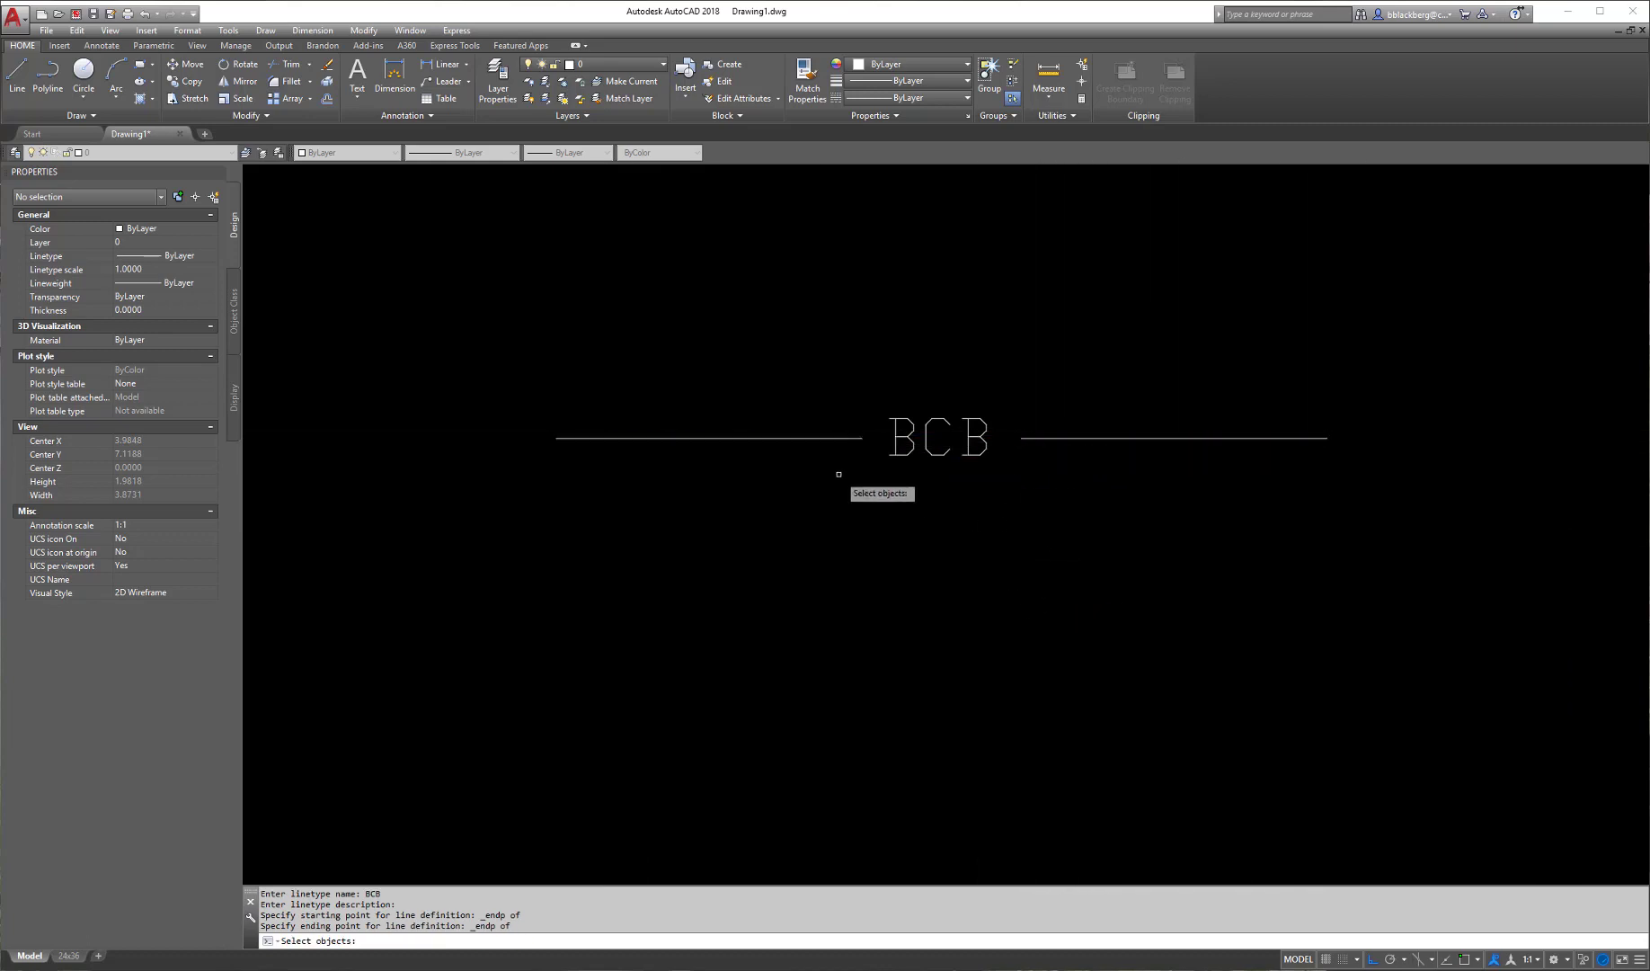
- Select the left line and the BCB text to create the BCB linetype
click(827, 437)
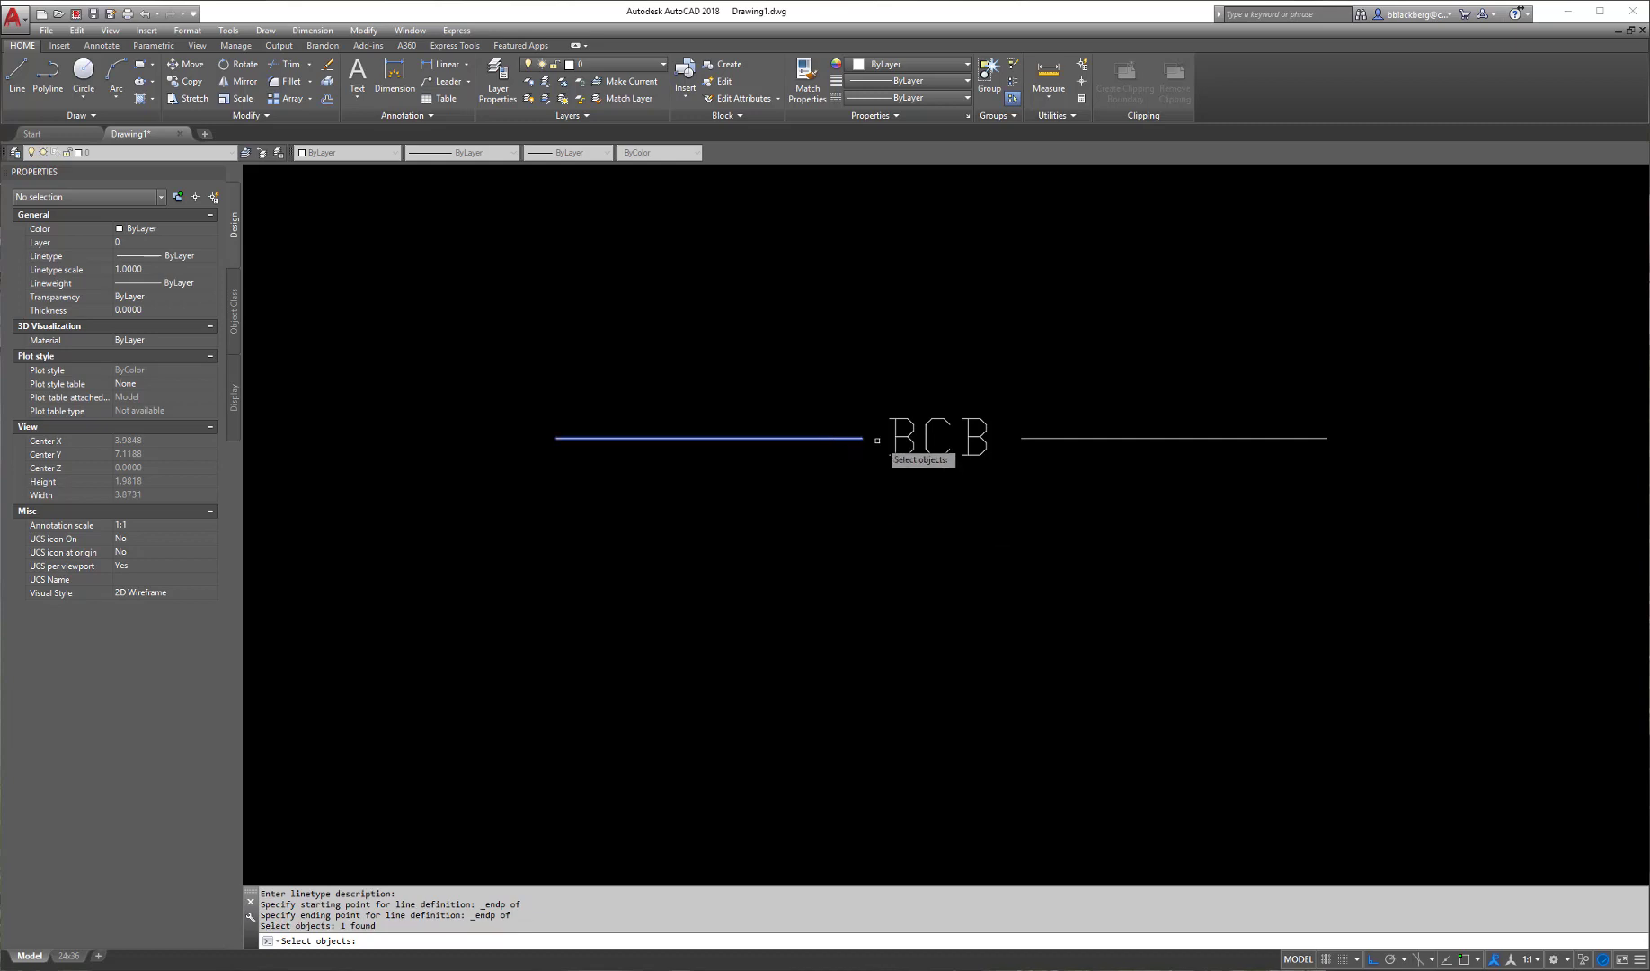
click(930, 439)
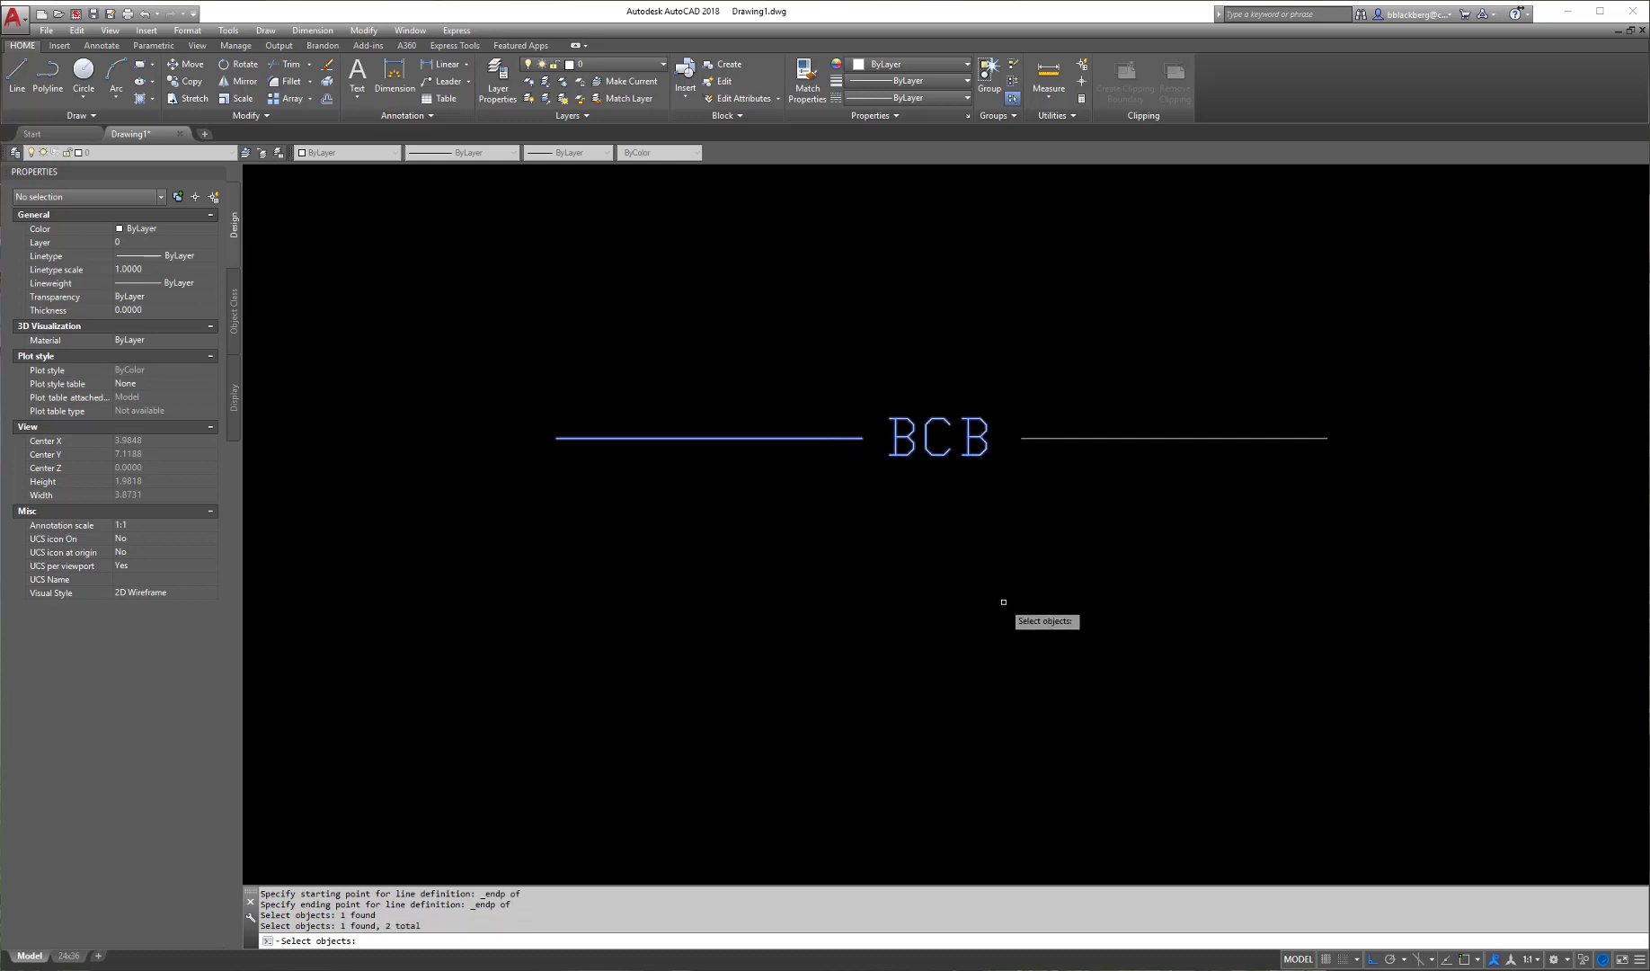
key(Return)
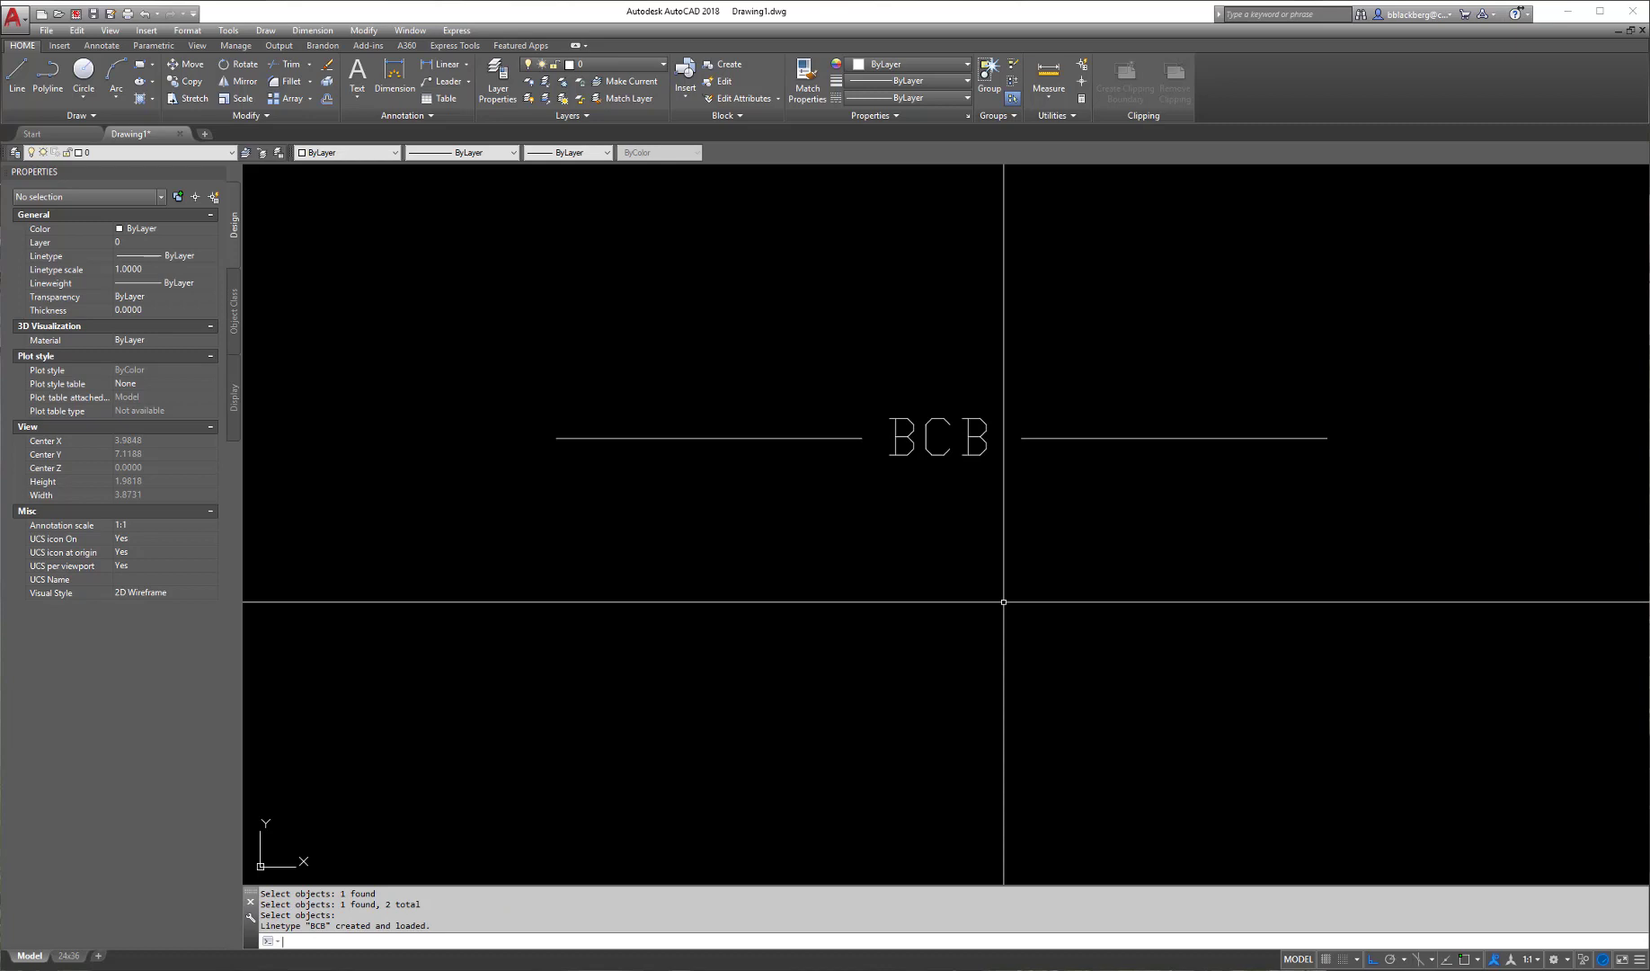
- Make BCB the current linetype and begin a new line above the sample
click(915, 98)
click(903, 151)
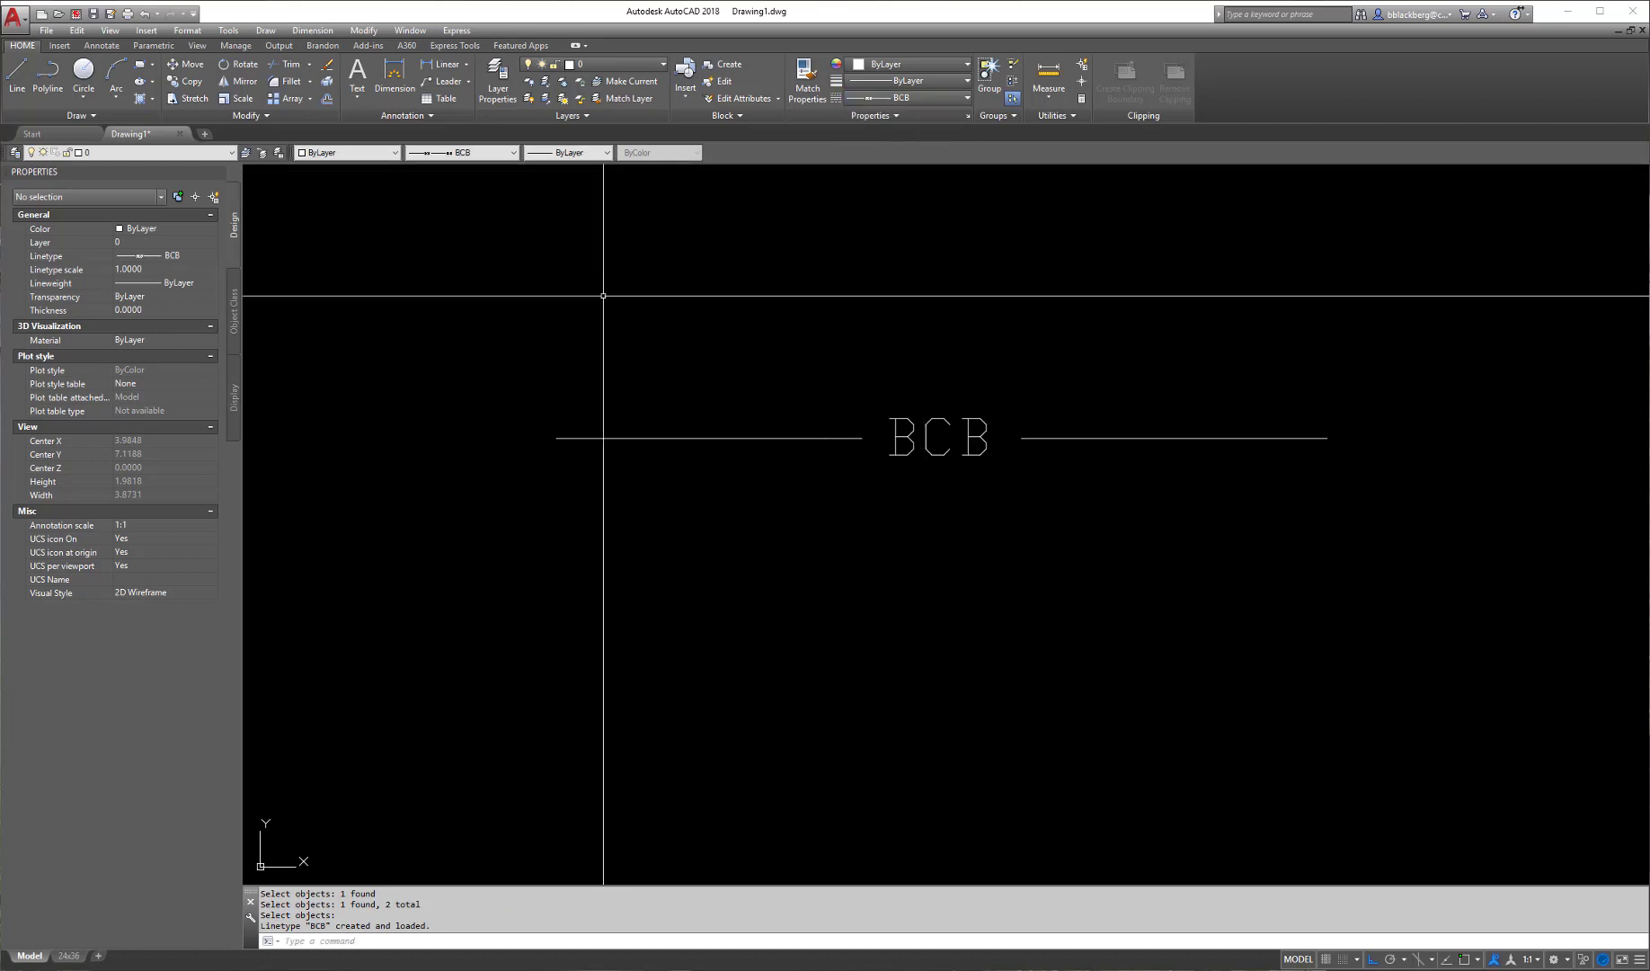
click(16, 72)
click(329, 284)
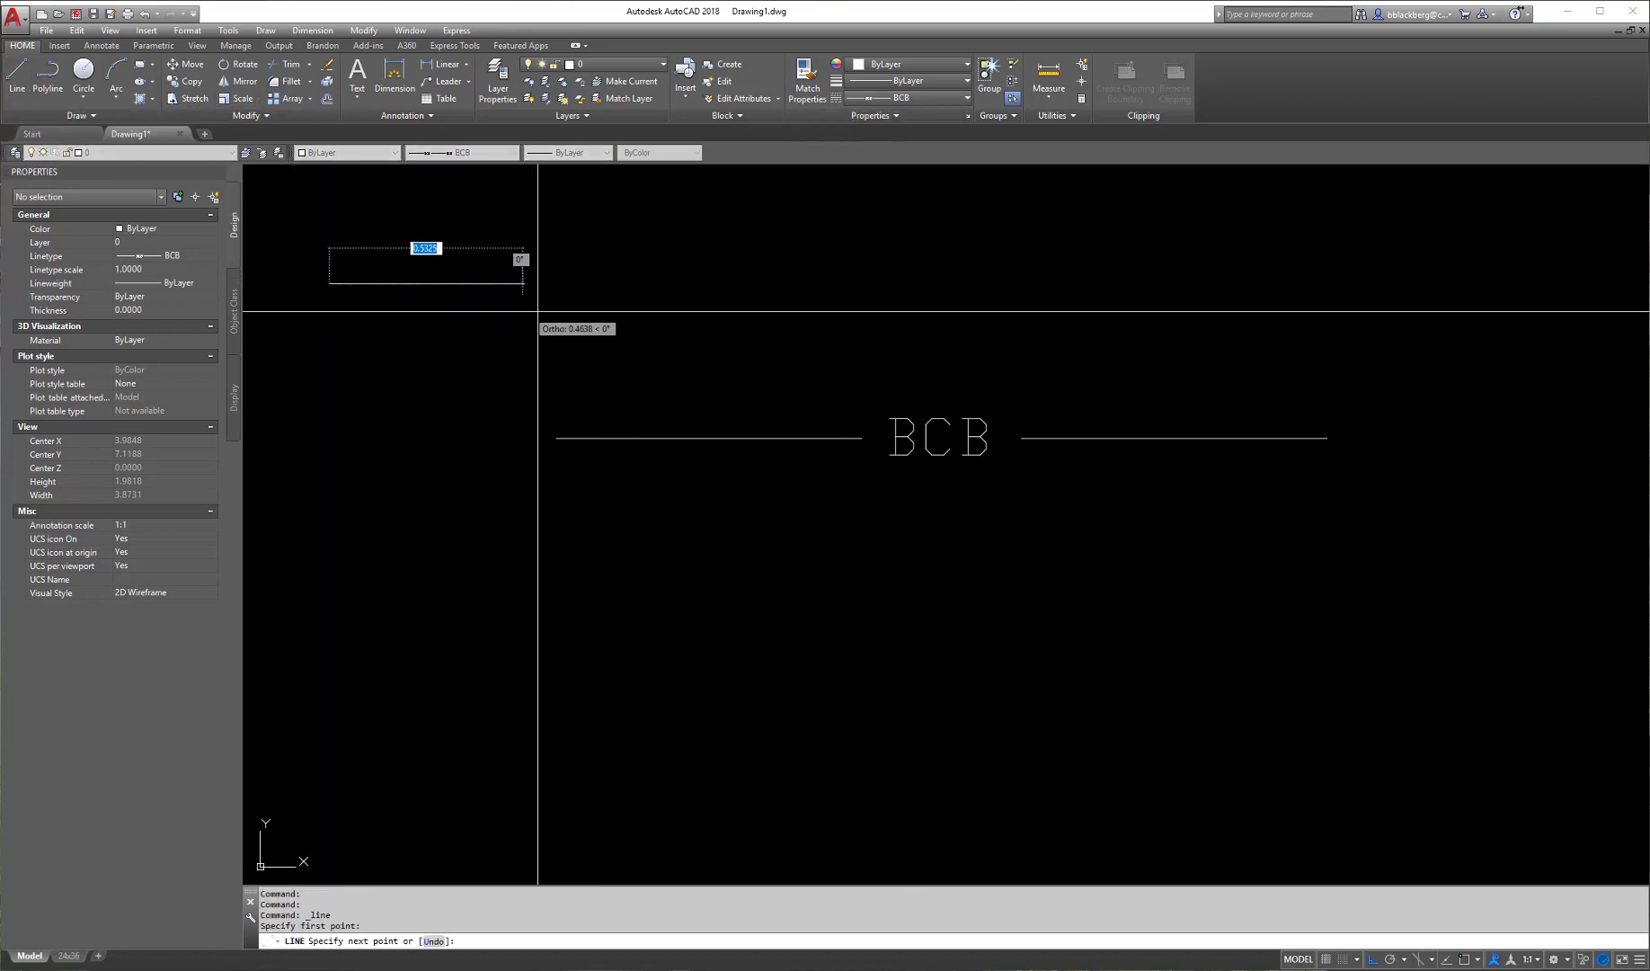
- Finish the BCB test line, then move it right from its left endpoint
click(1438, 388)
key(Escape)
key(Escape)
key(Escape)
key(Escape)
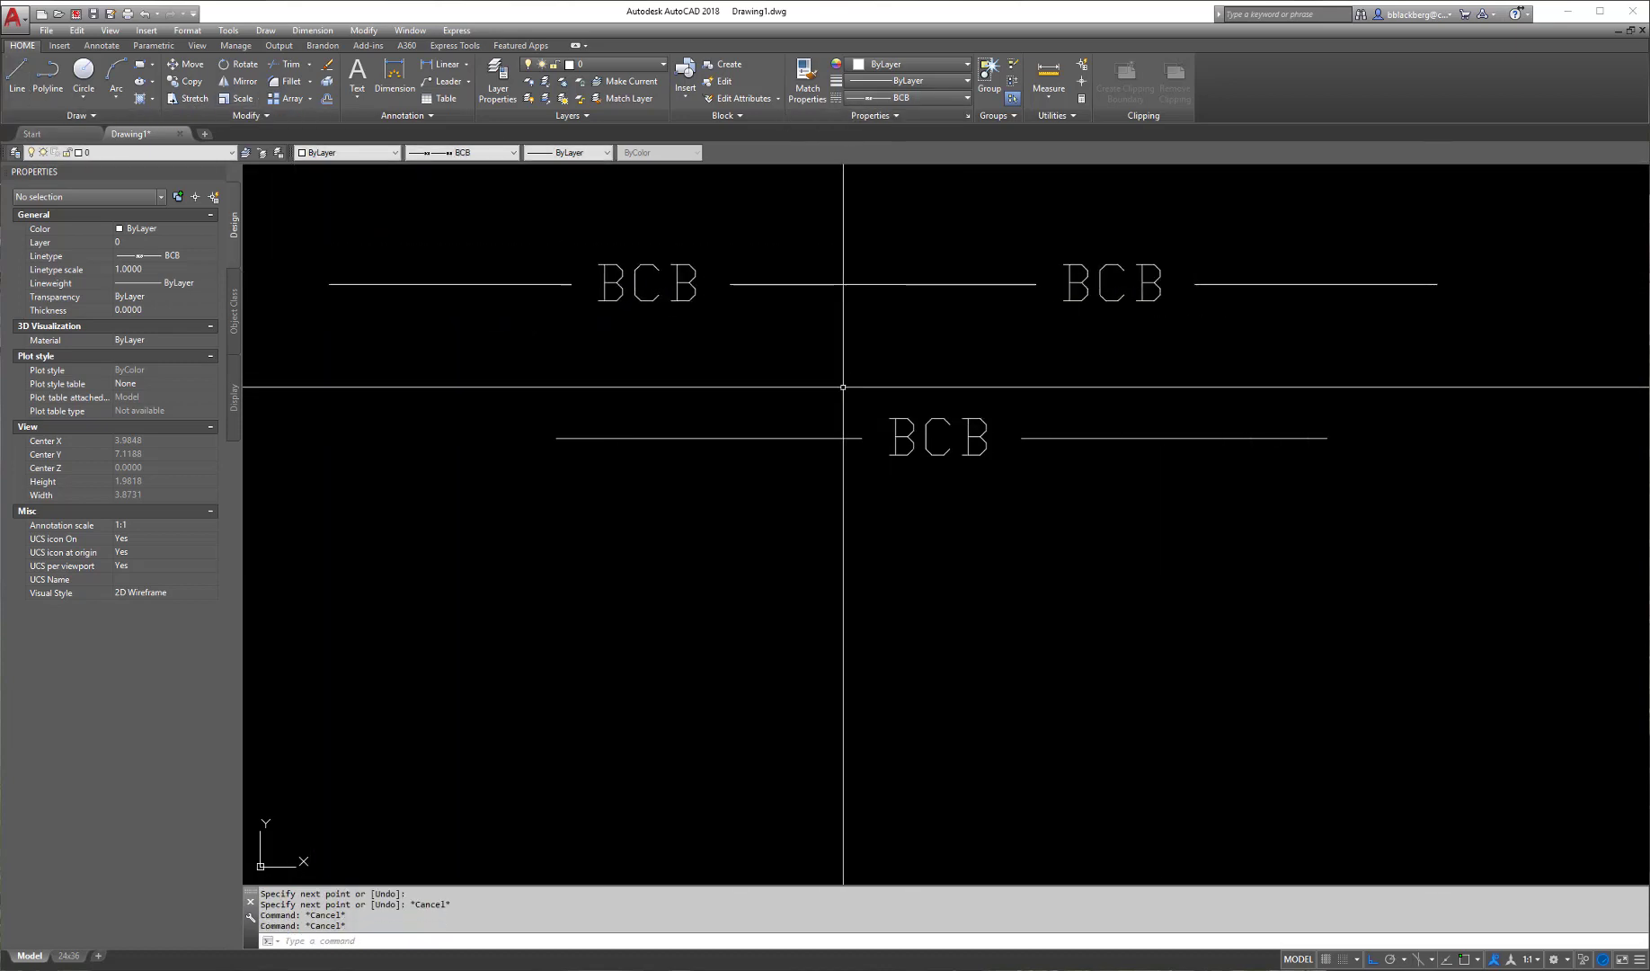
text(m)
key(Return)
click(728, 284)
key(Return)
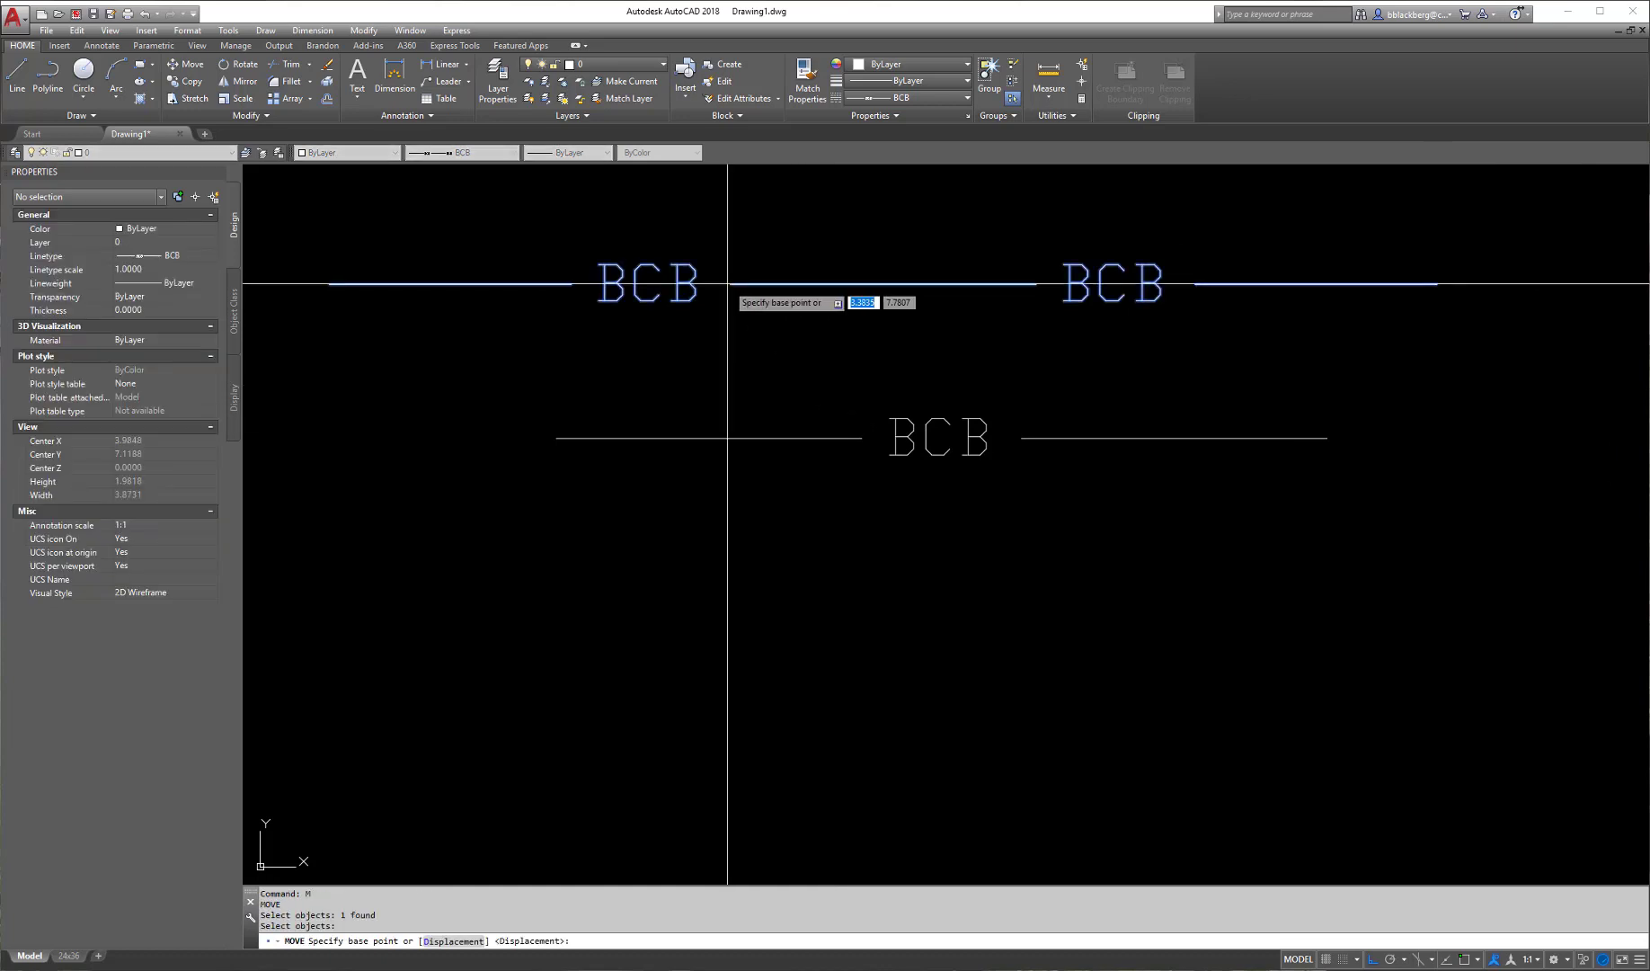
shift+right_click(728, 278)
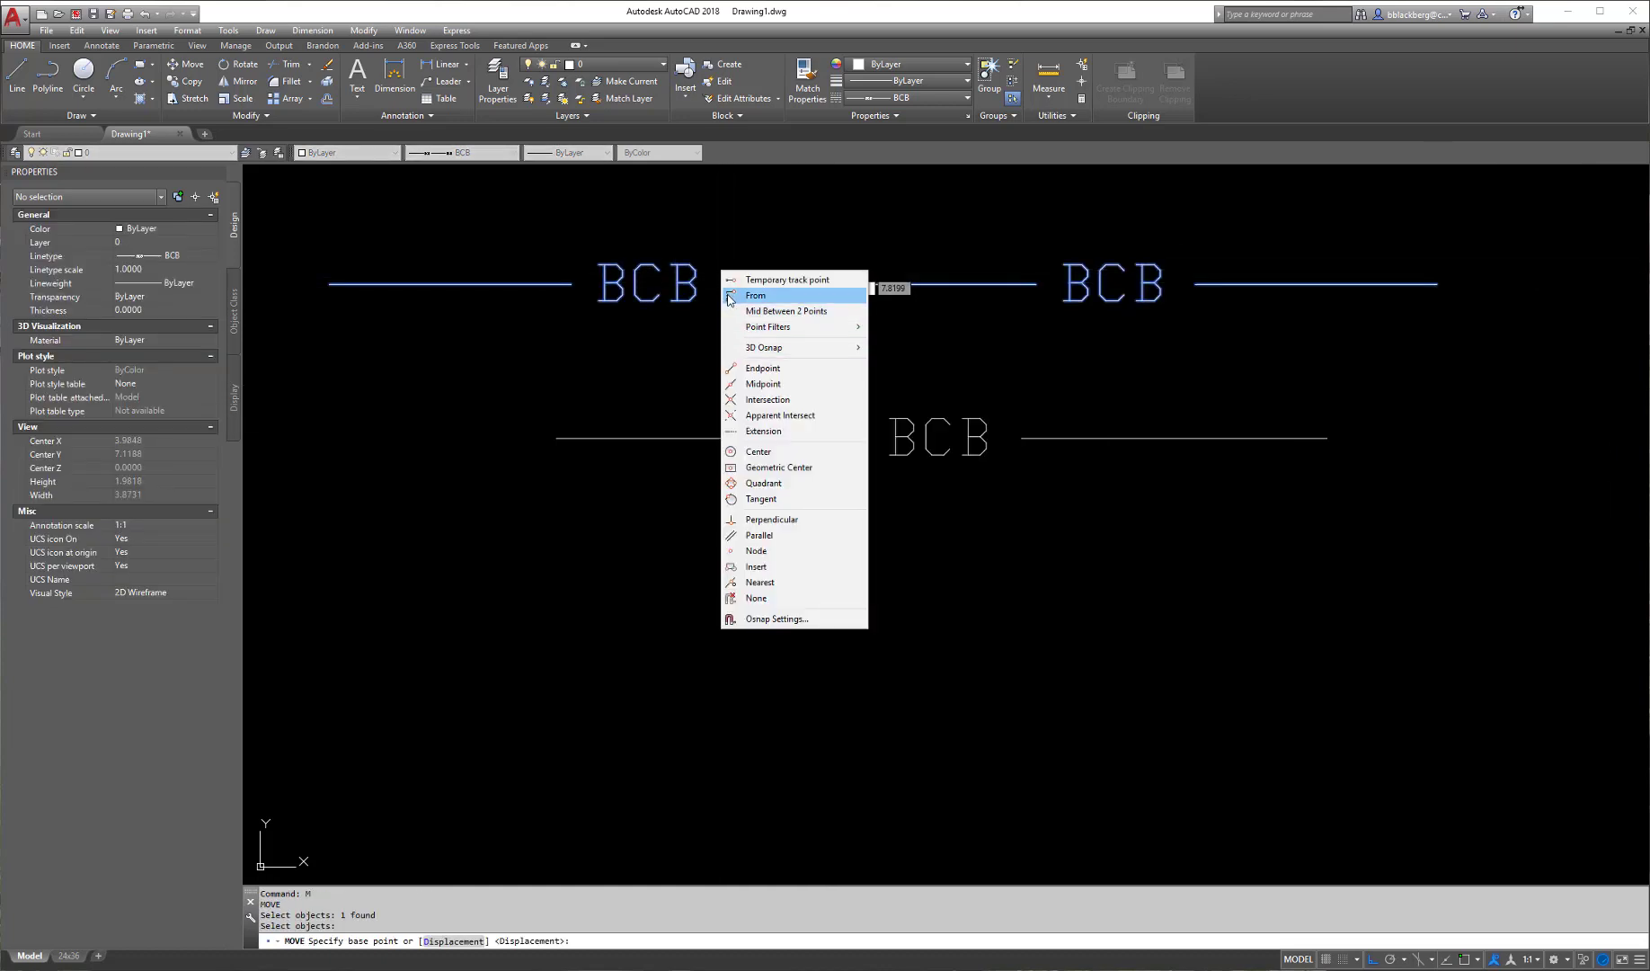
key(Escape)
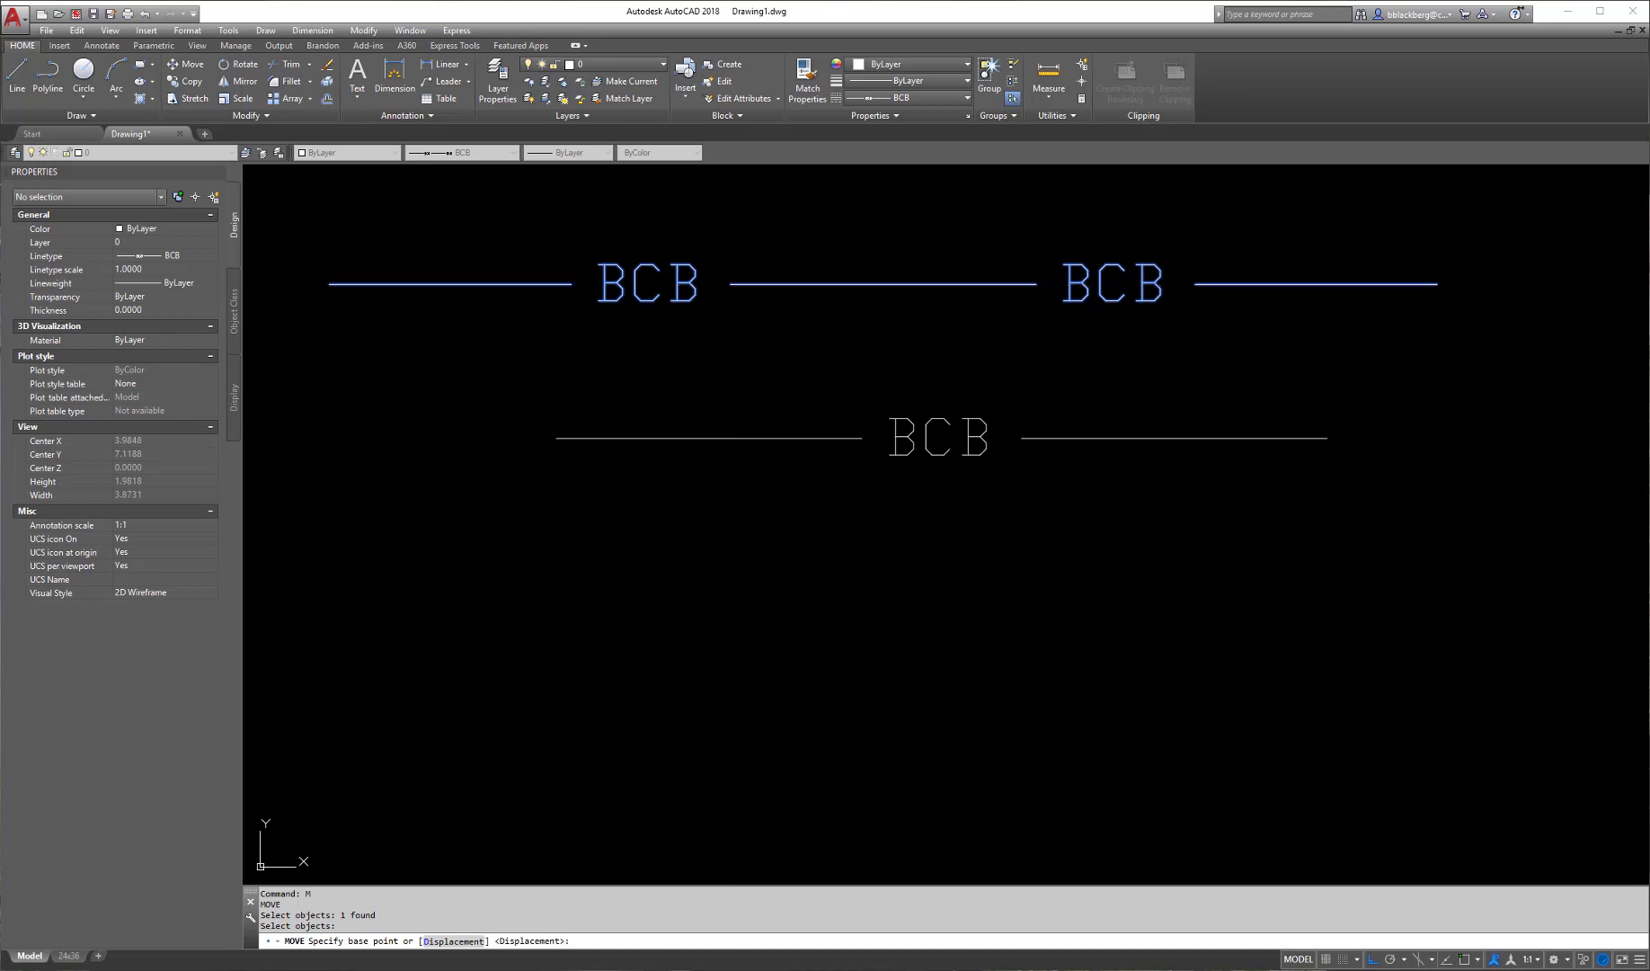
click(730, 284)
click(1021, 297)
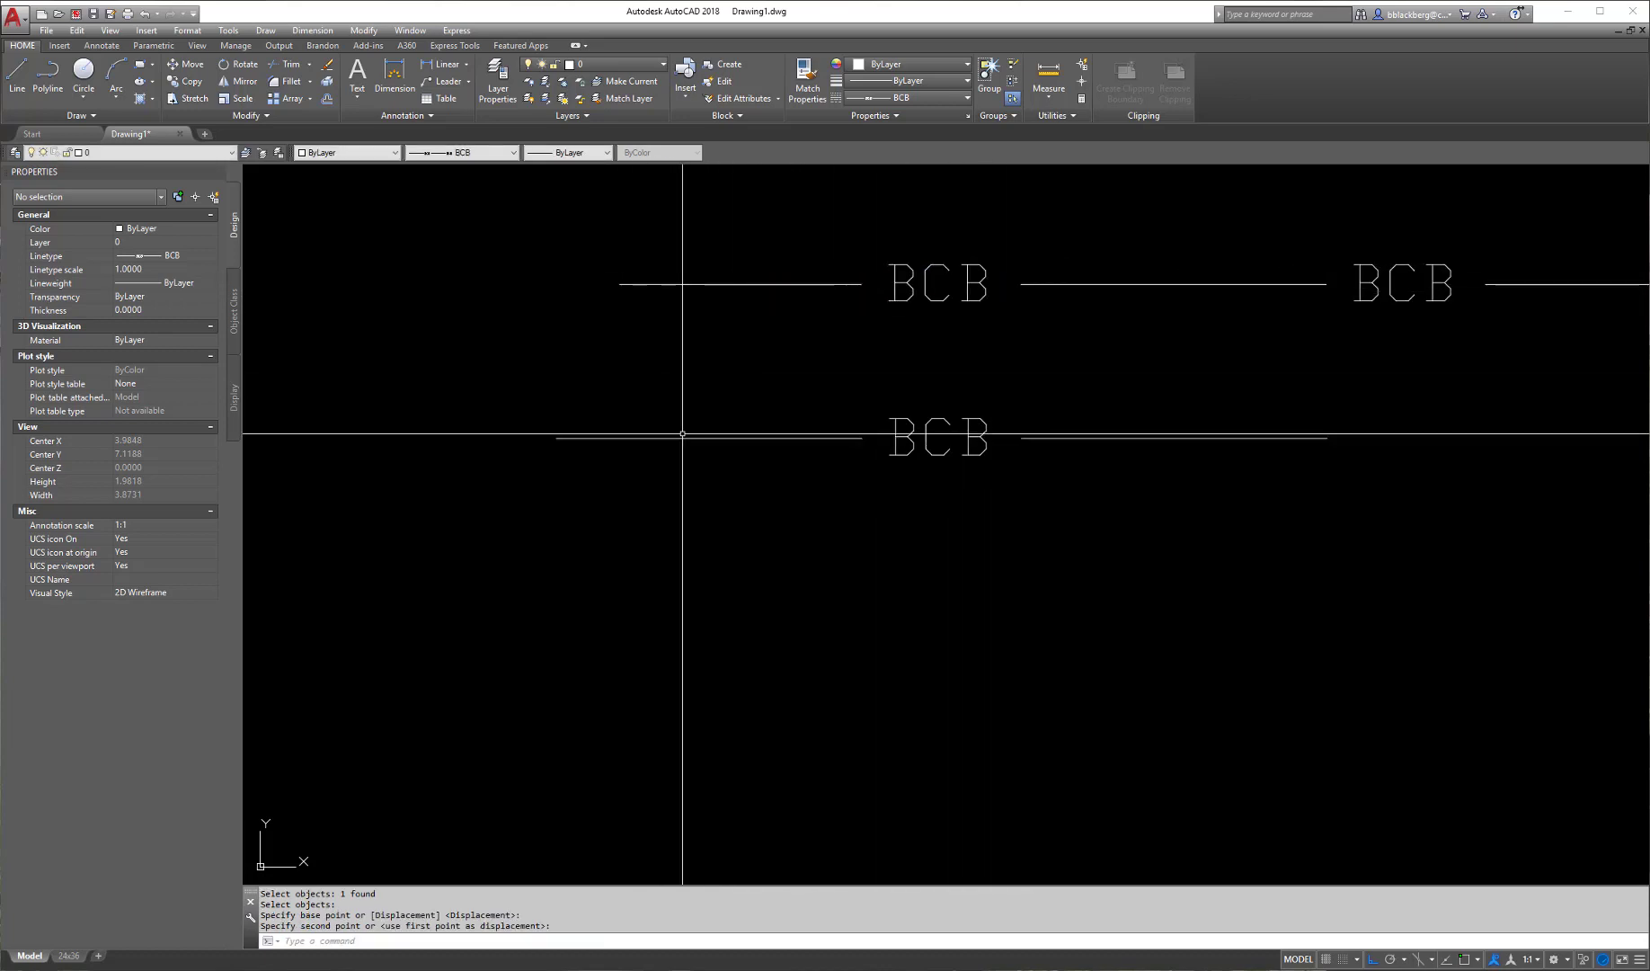
scroll(682, 433, down, 4)
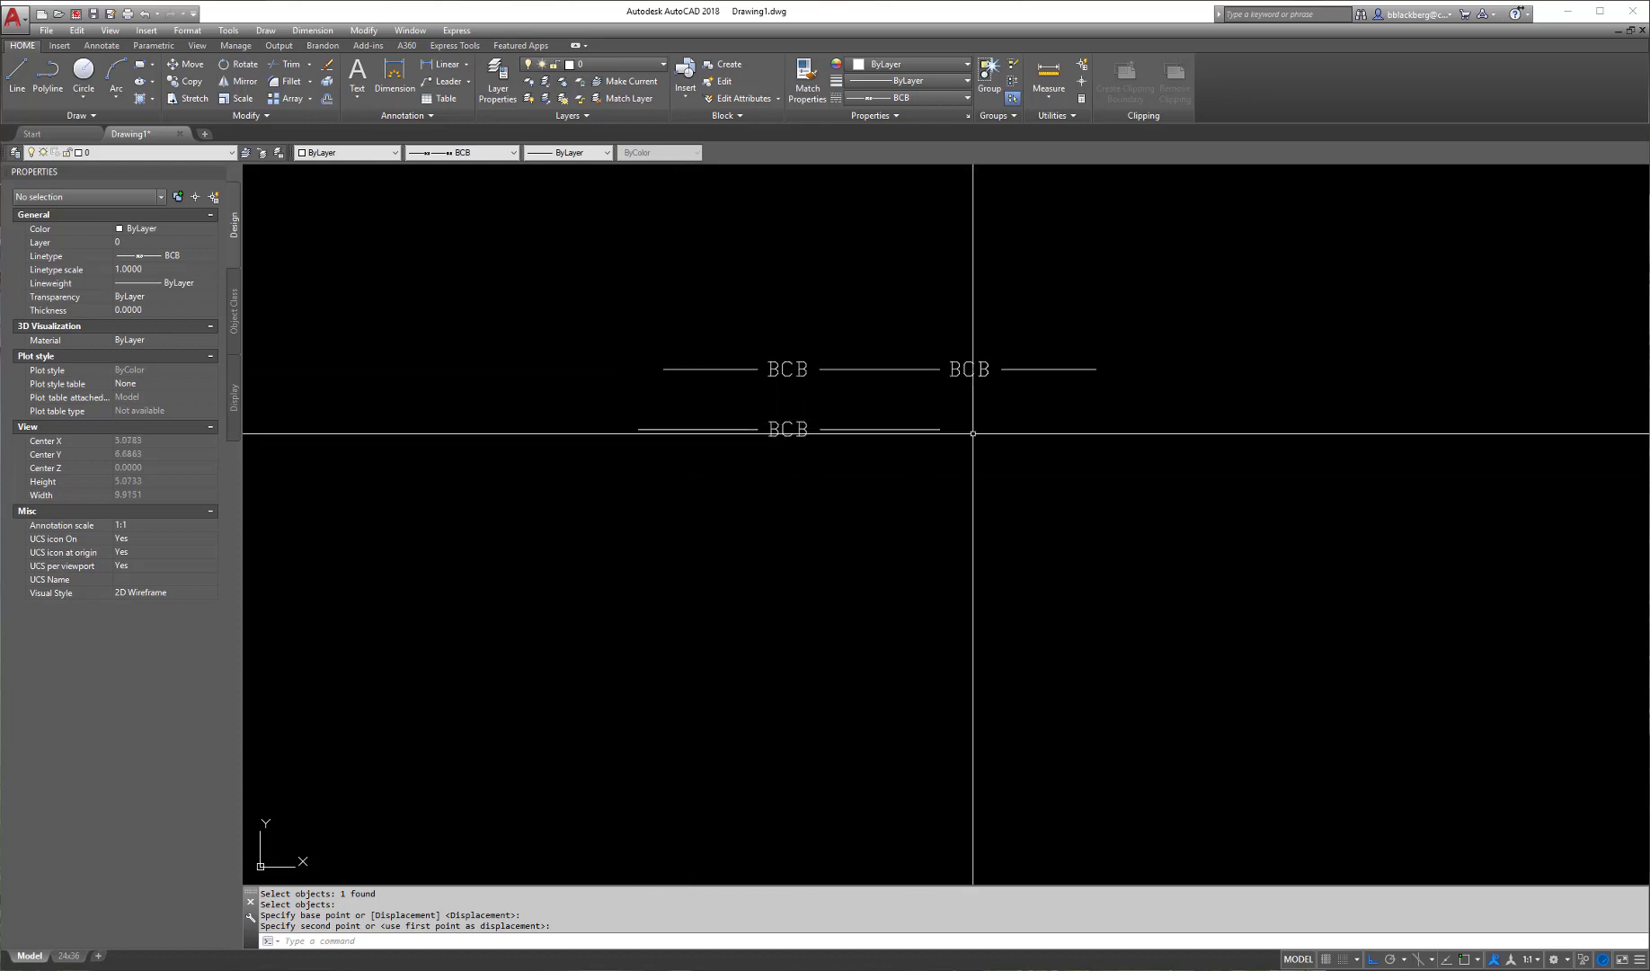
scroll(973, 434, up, 2)
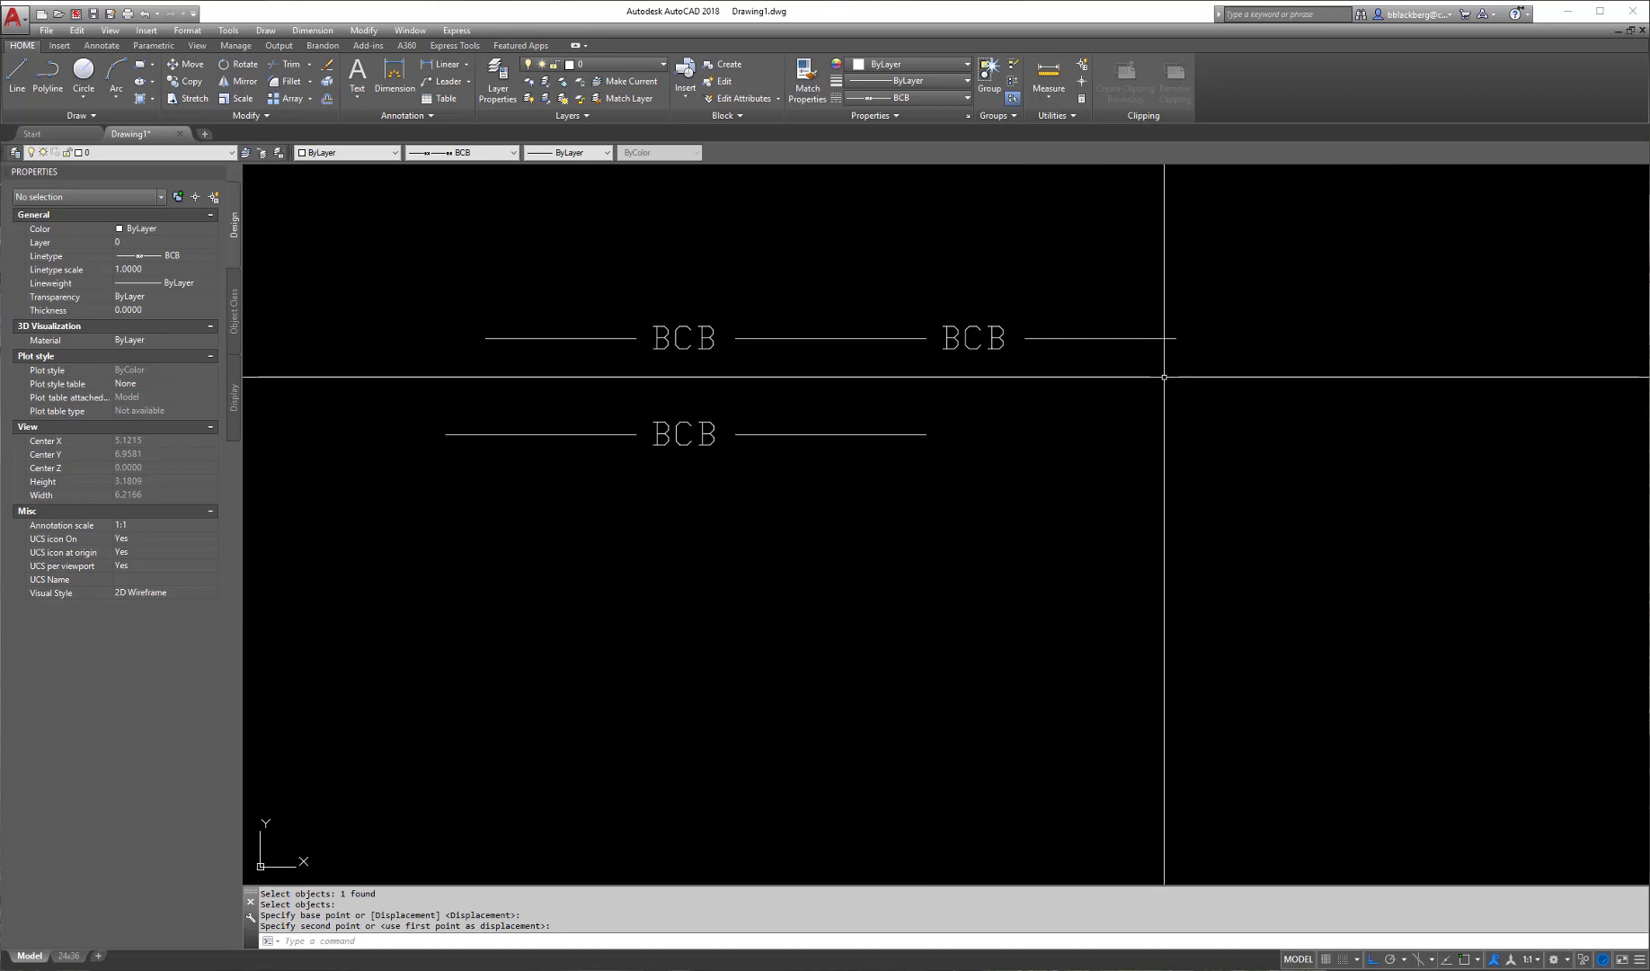
- Cancel the move and erase the top BCB line
key(Escape)
key(Escape)
click(1140, 303)
click(717, 517)
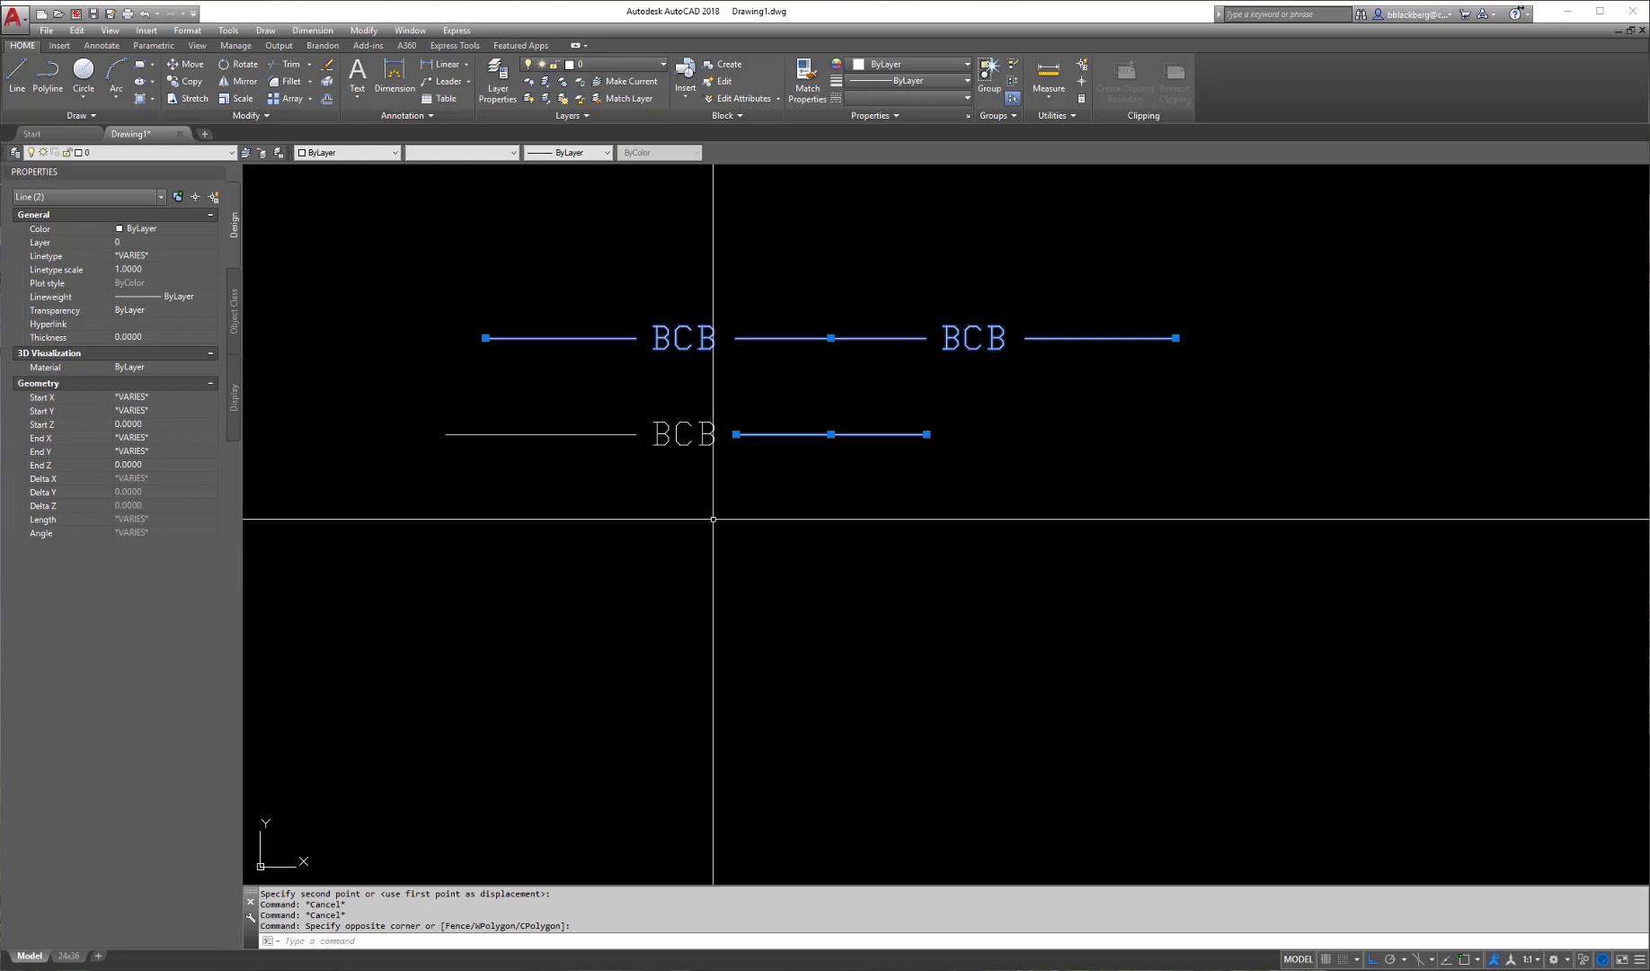
key(Escape)
key(Escape)
click(1223, 265)
click(568, 360)
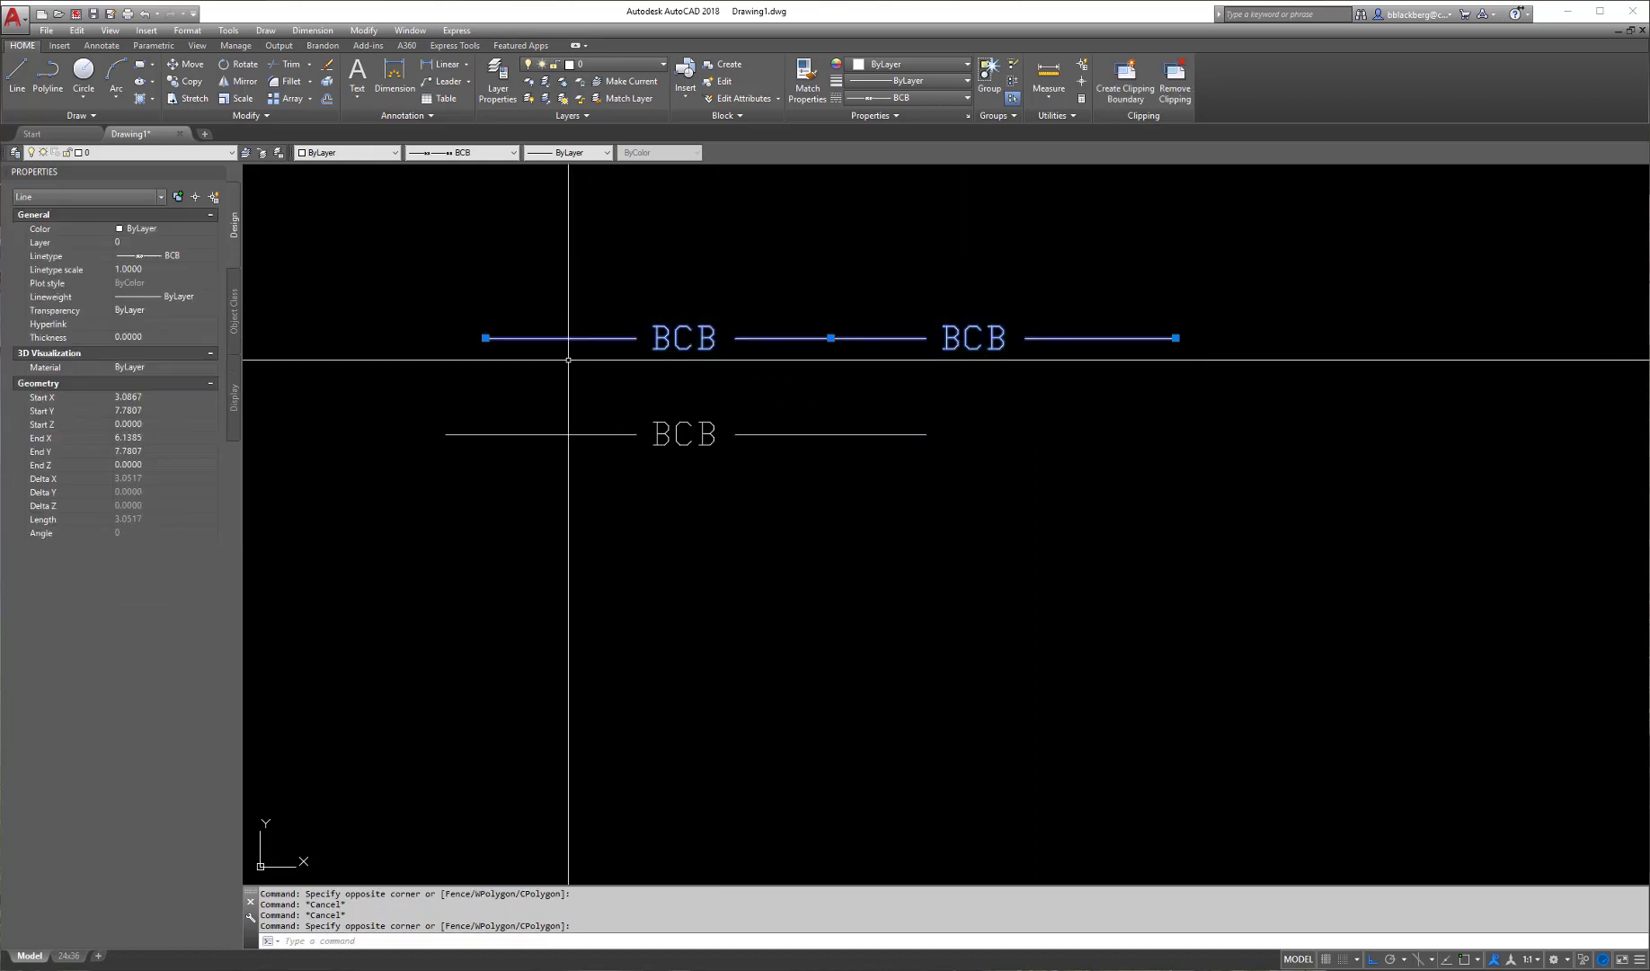
key(Escape)
key(Escape)
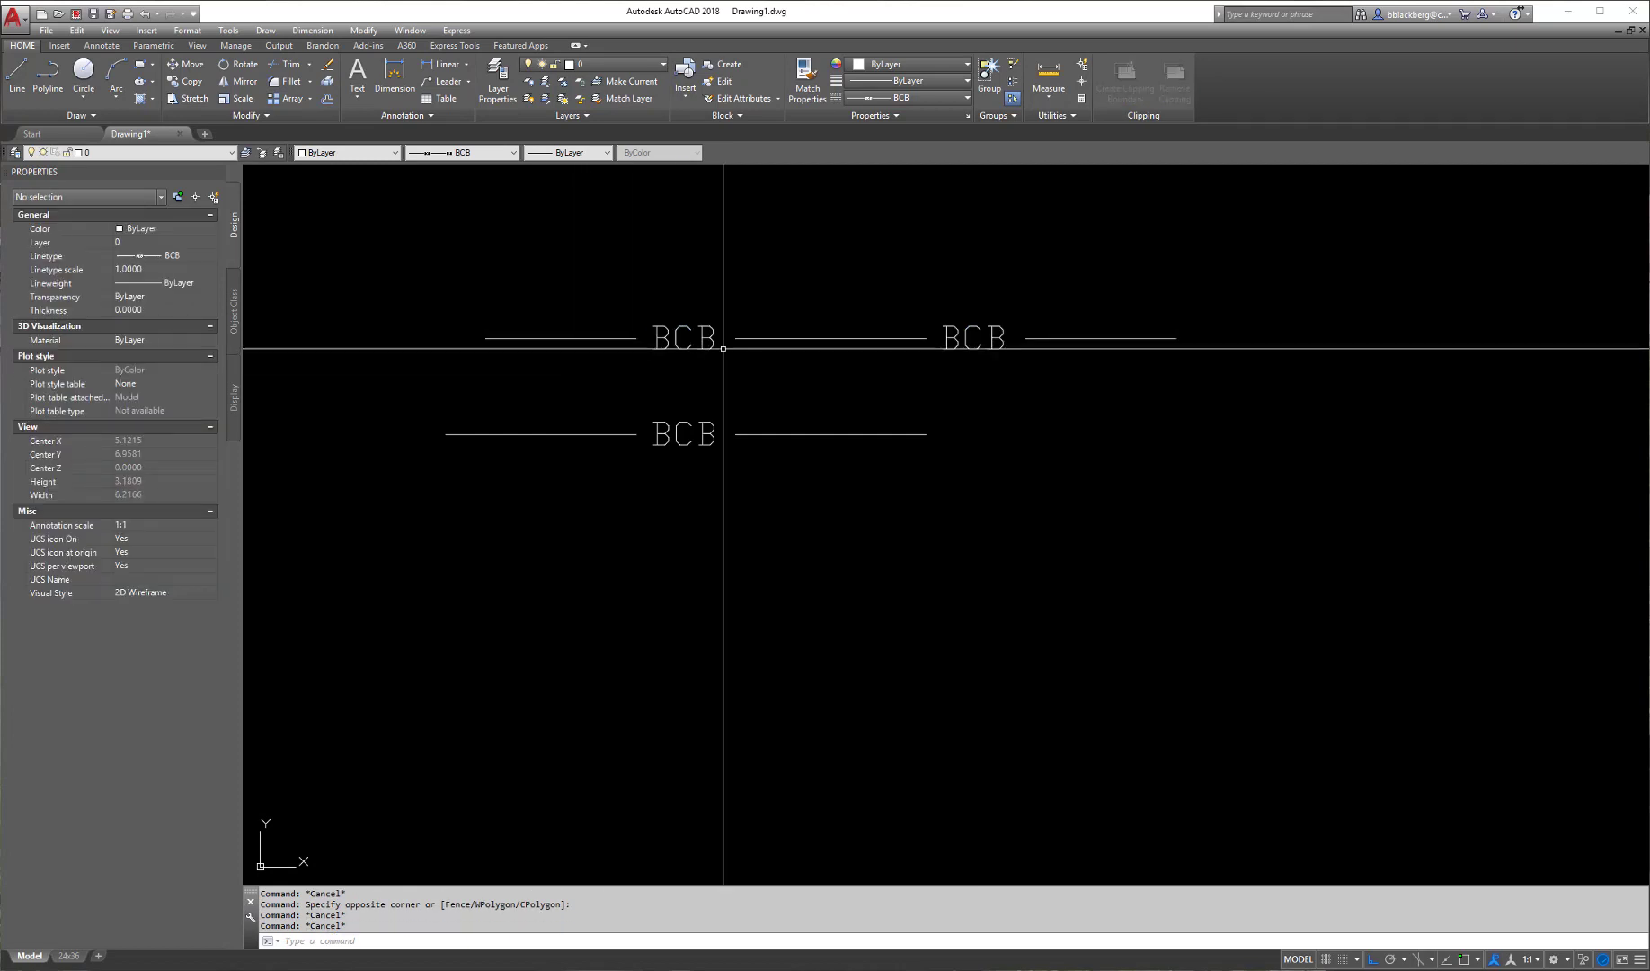
click(1102, 279)
click(581, 386)
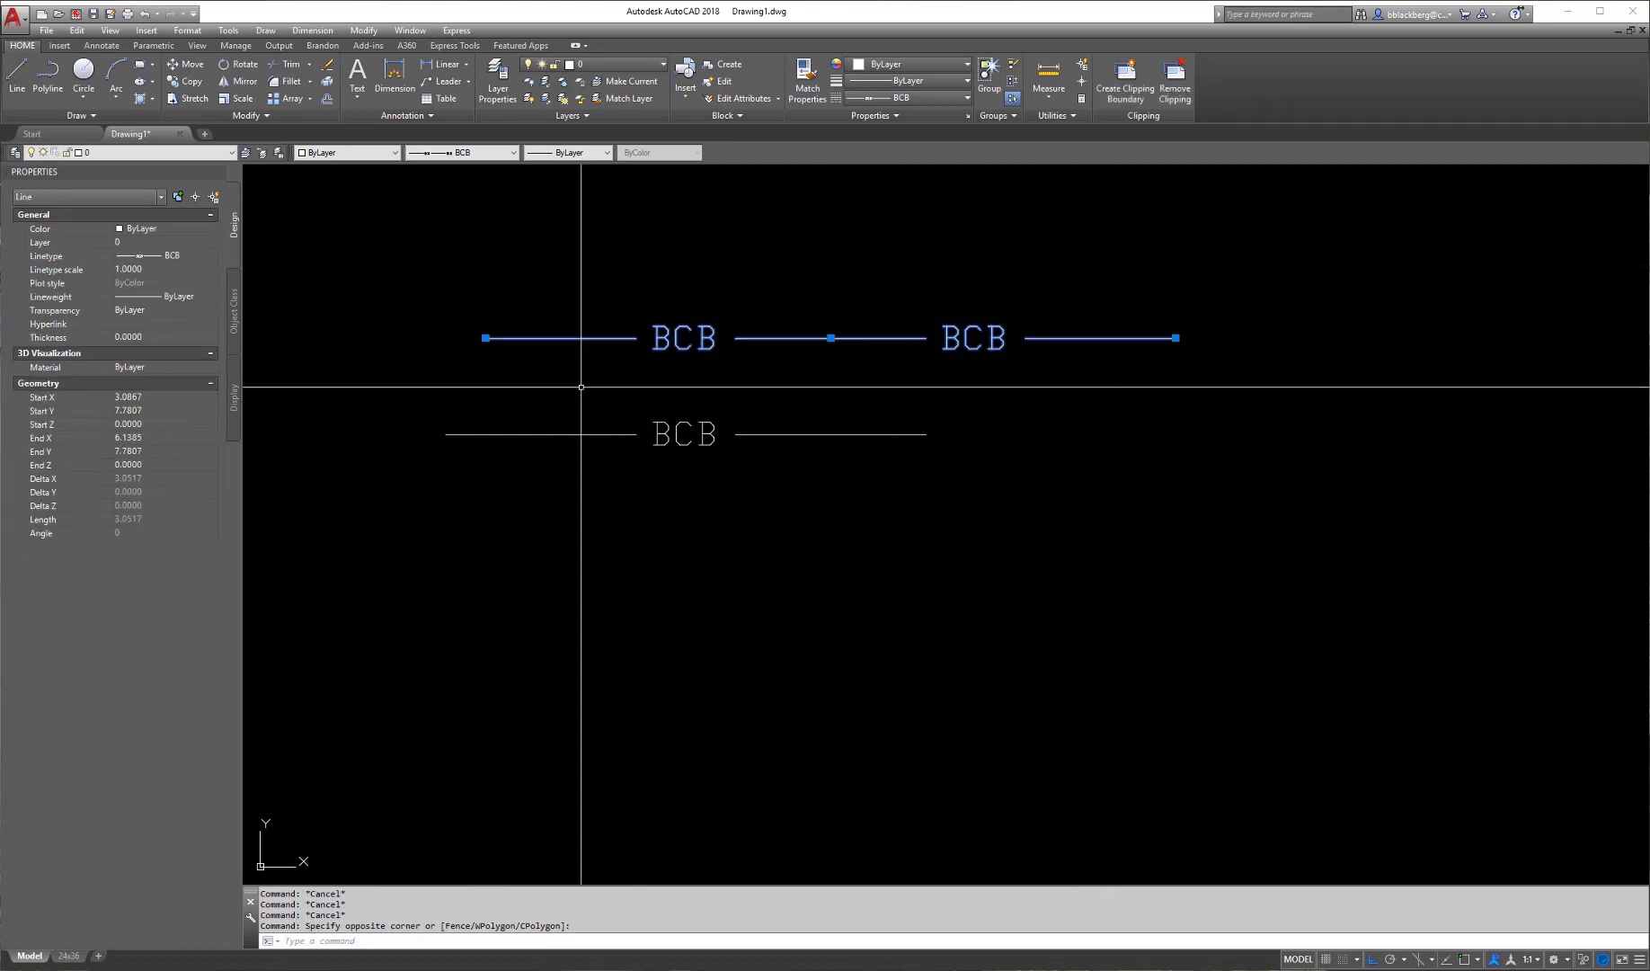
key(Delete)
- Erase the original sample line and its BCB text
click(1010, 342)
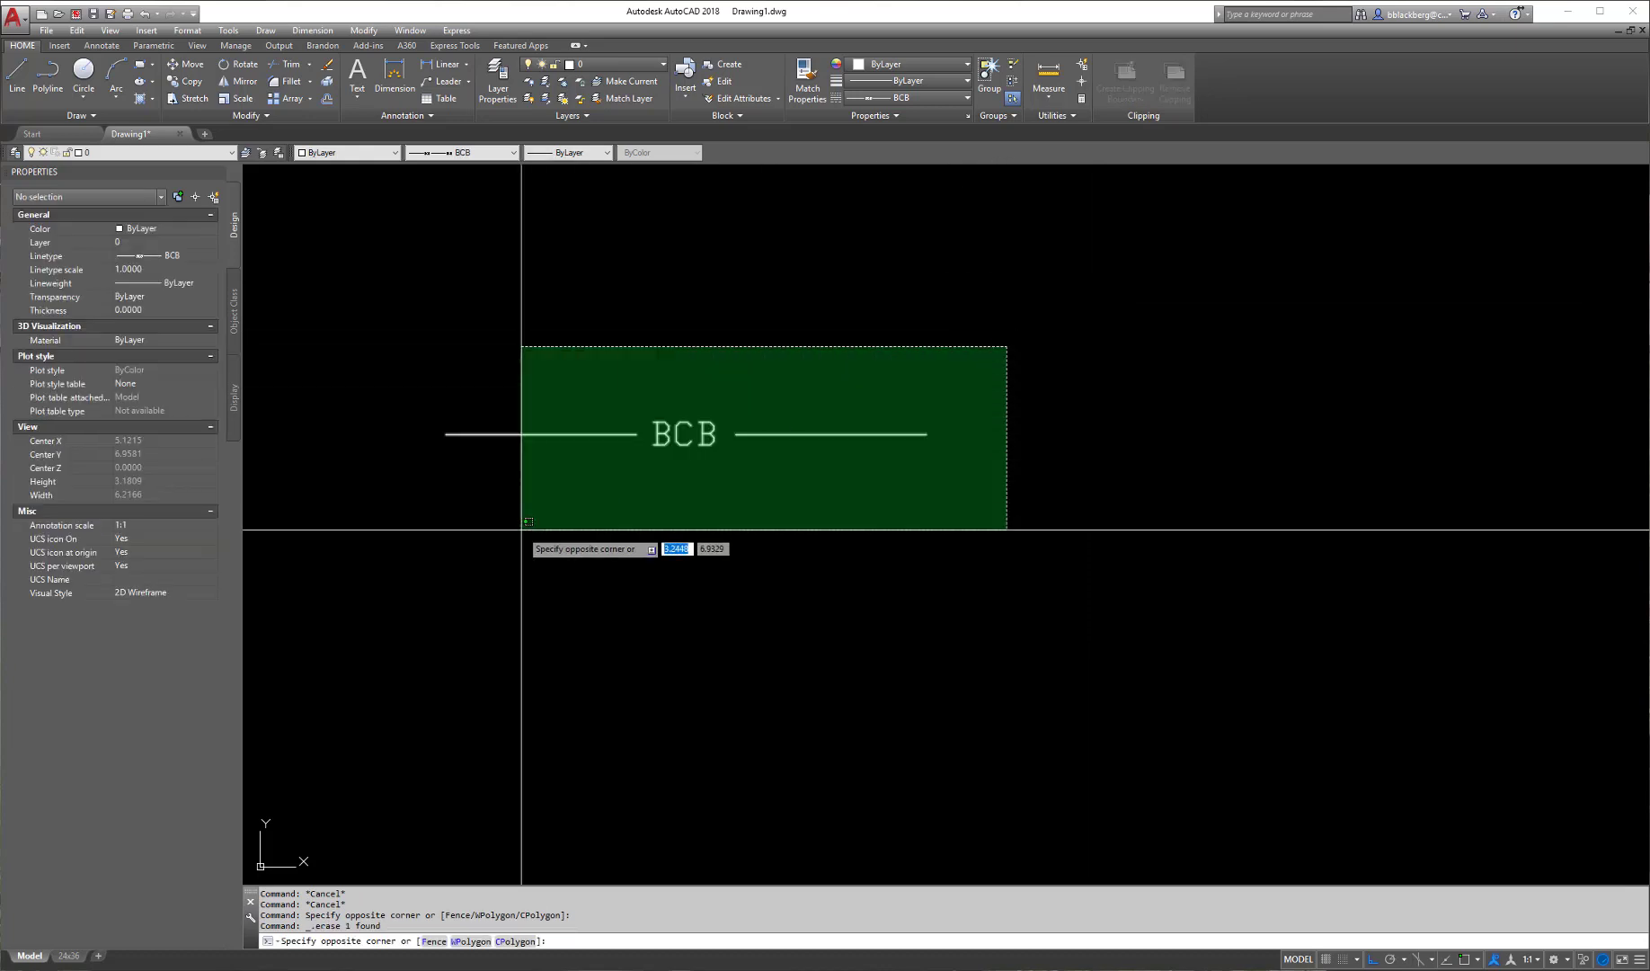
click(523, 534)
key(Delete)
key(Escape)
key(Escape)
- Start a new line with L and place its first point
text(l)
key(Return)
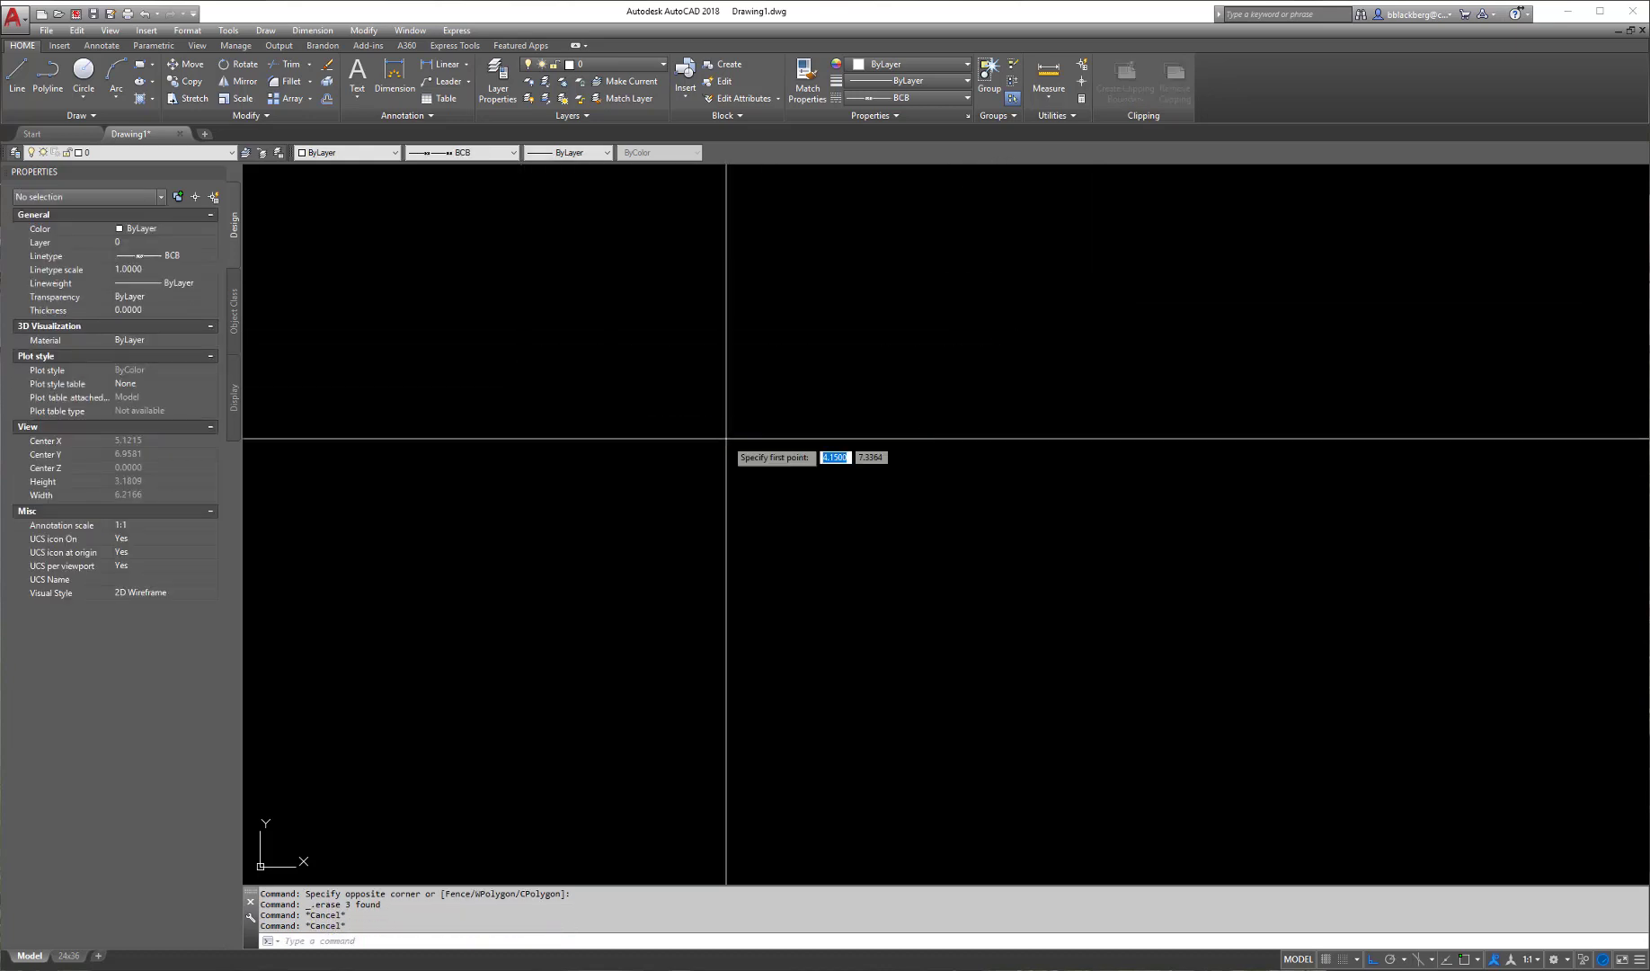
click(446, 464)
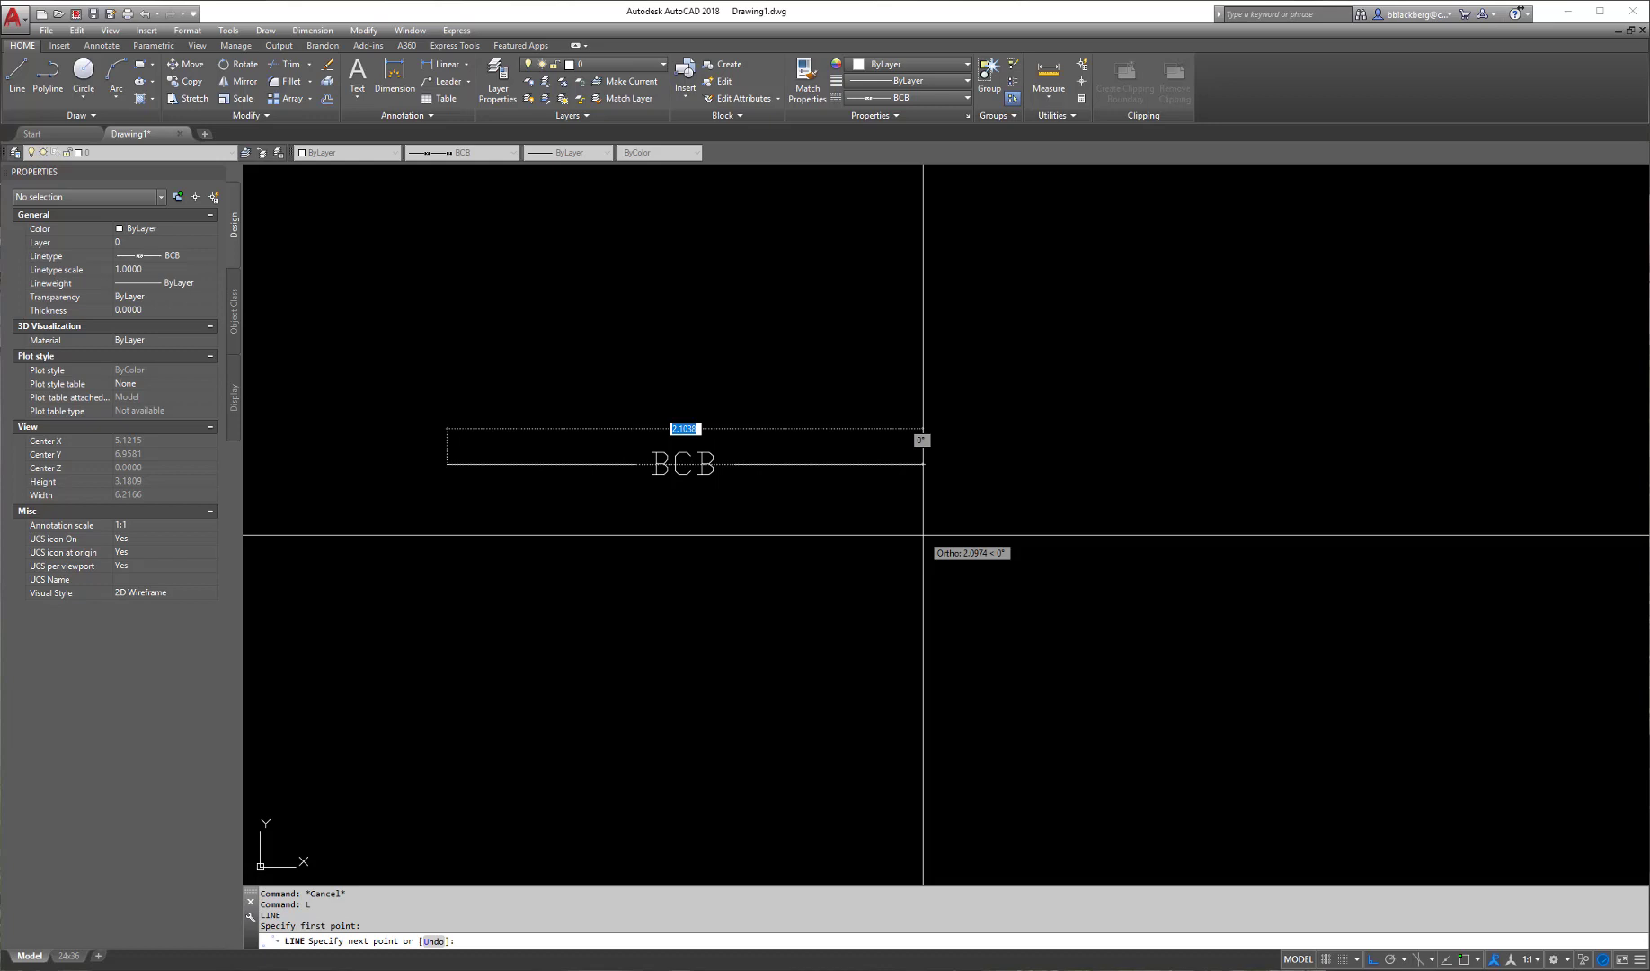
- Reset the linetype to ByLayer and draw a line with 6-unit and 3-unit segments
key(Escape)
click(914, 98)
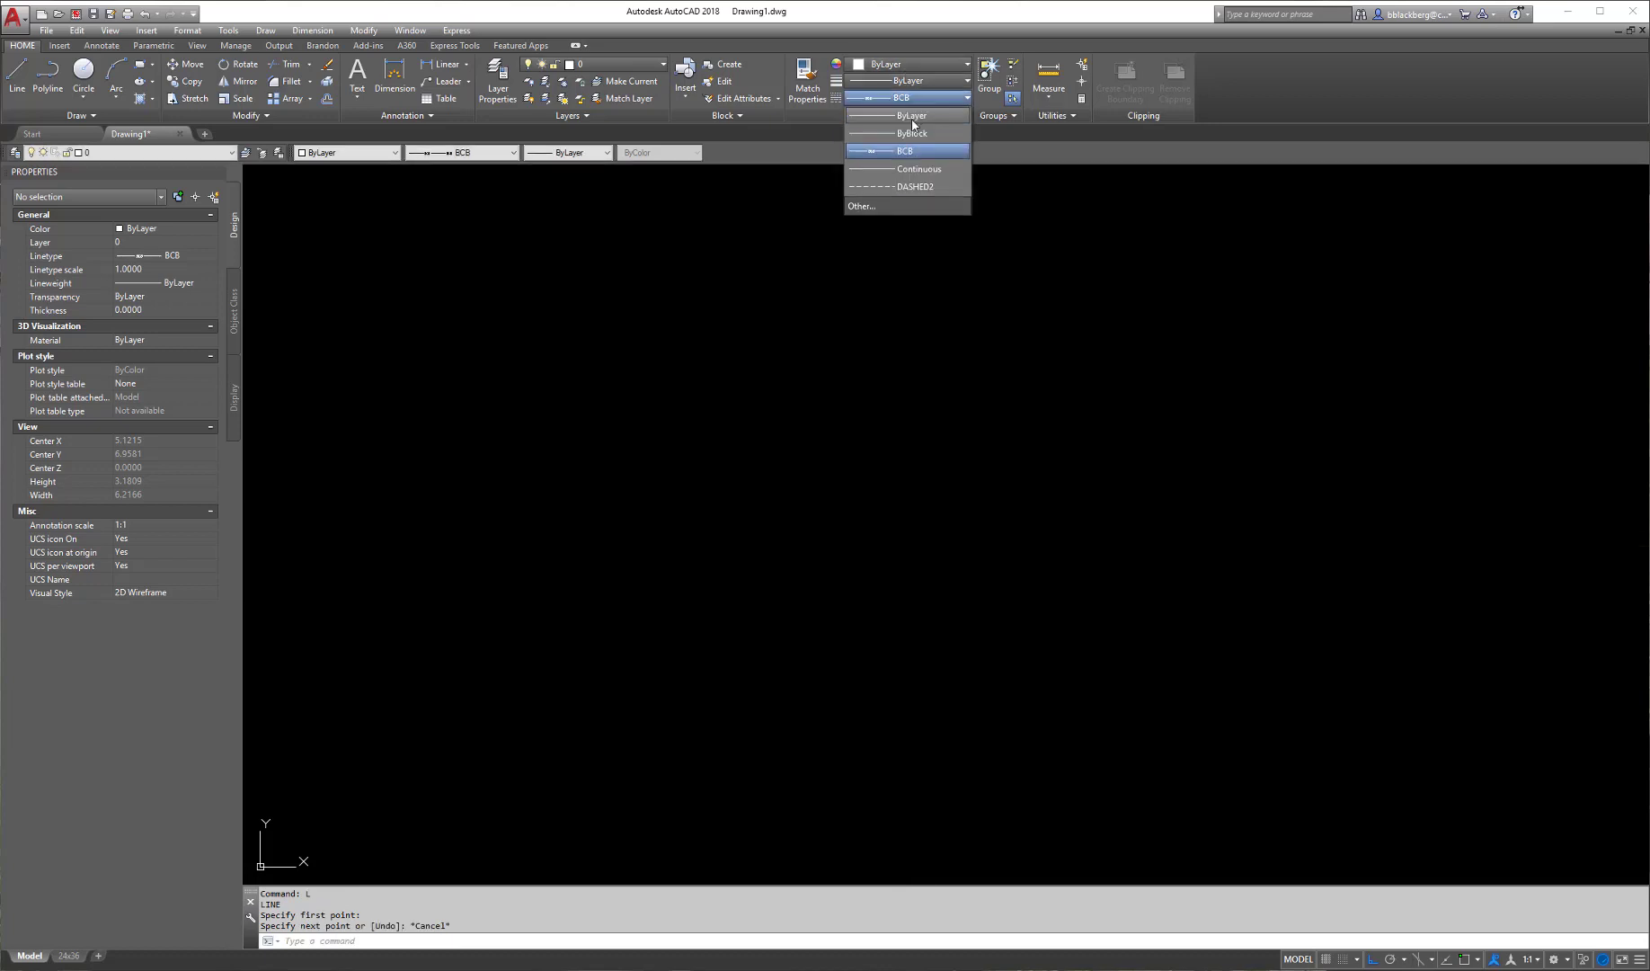
click(899, 112)
text(l)
key(Return)
click(376, 473)
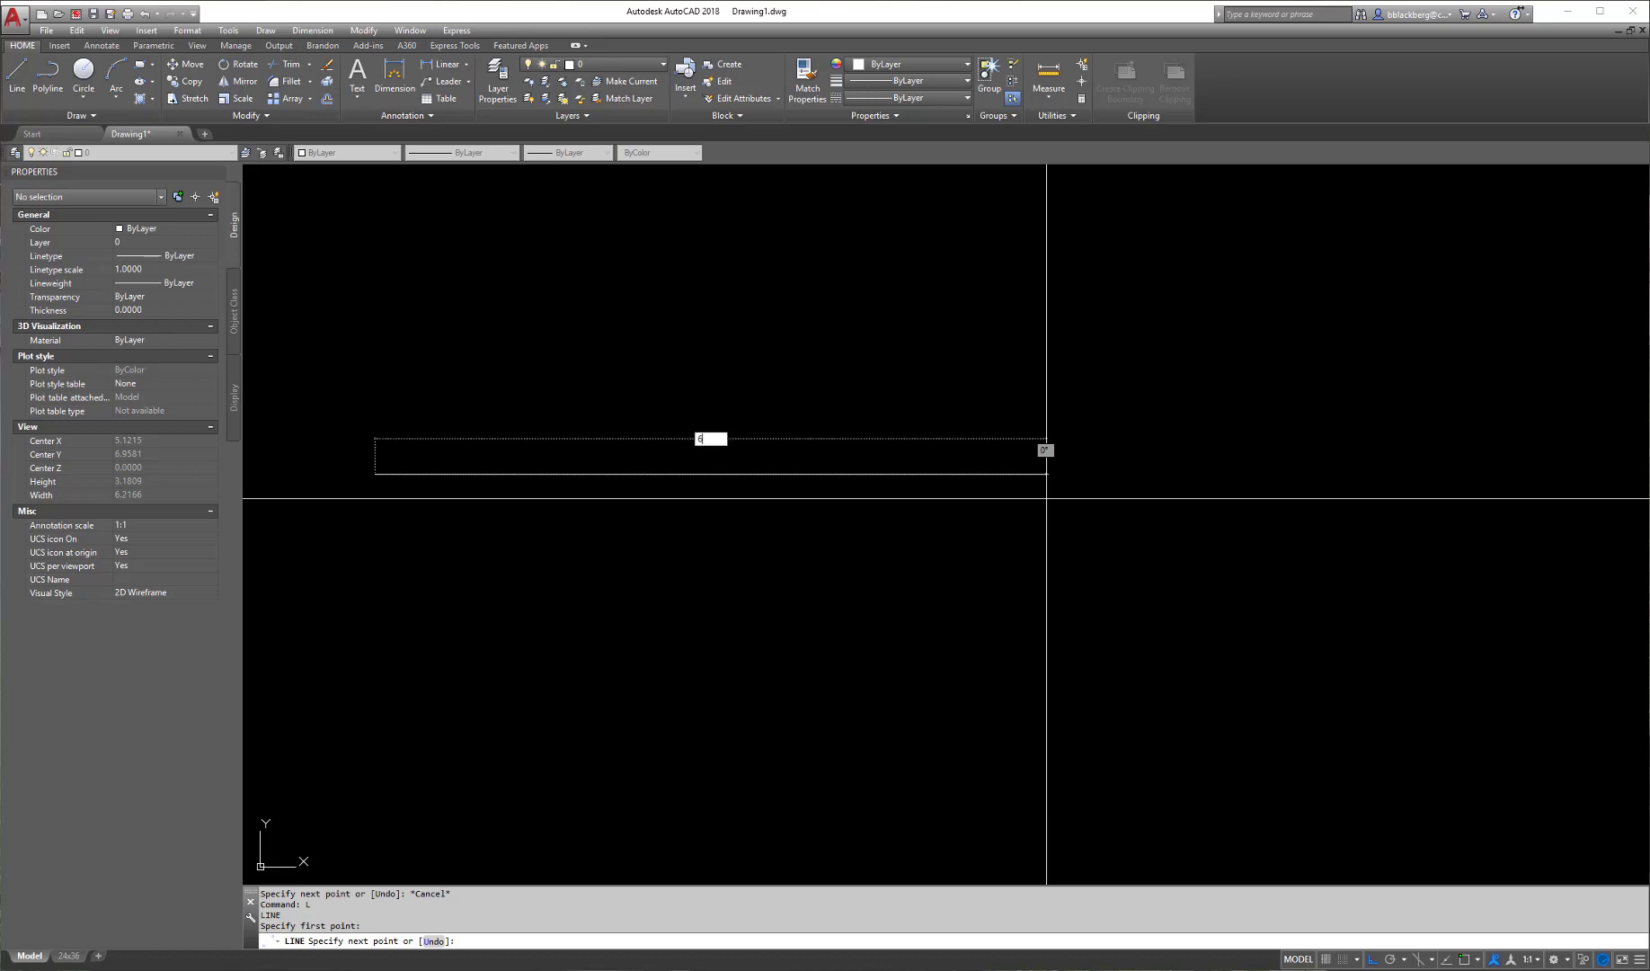
key(Return)
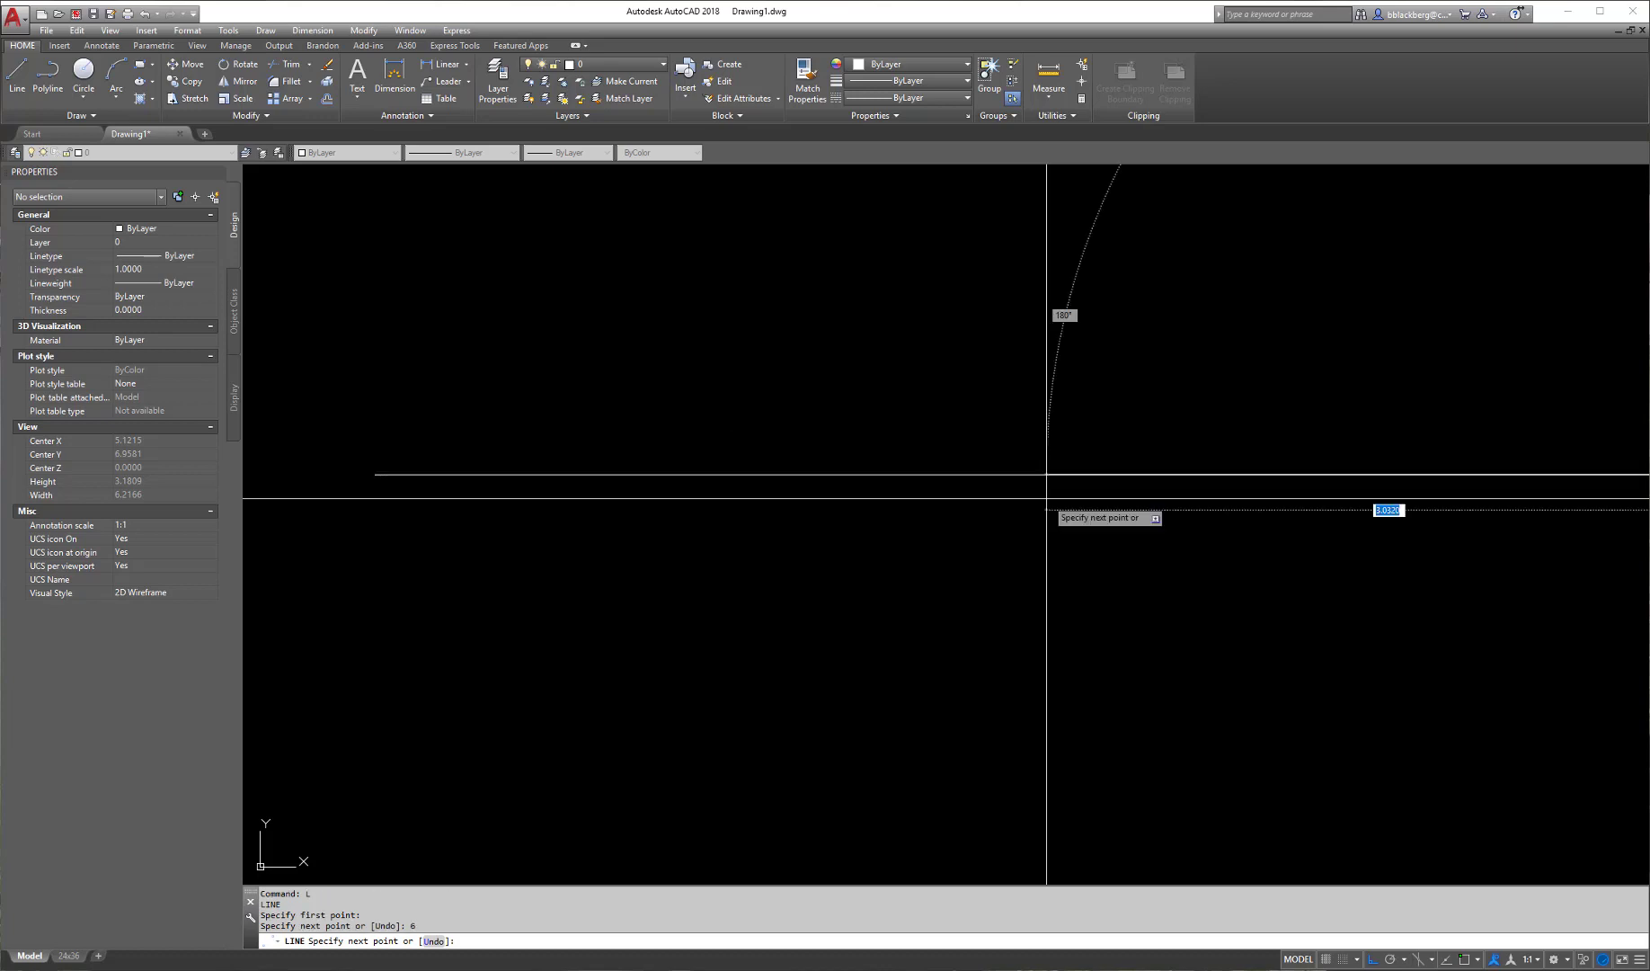
scroll(1205, 593, down, 5)
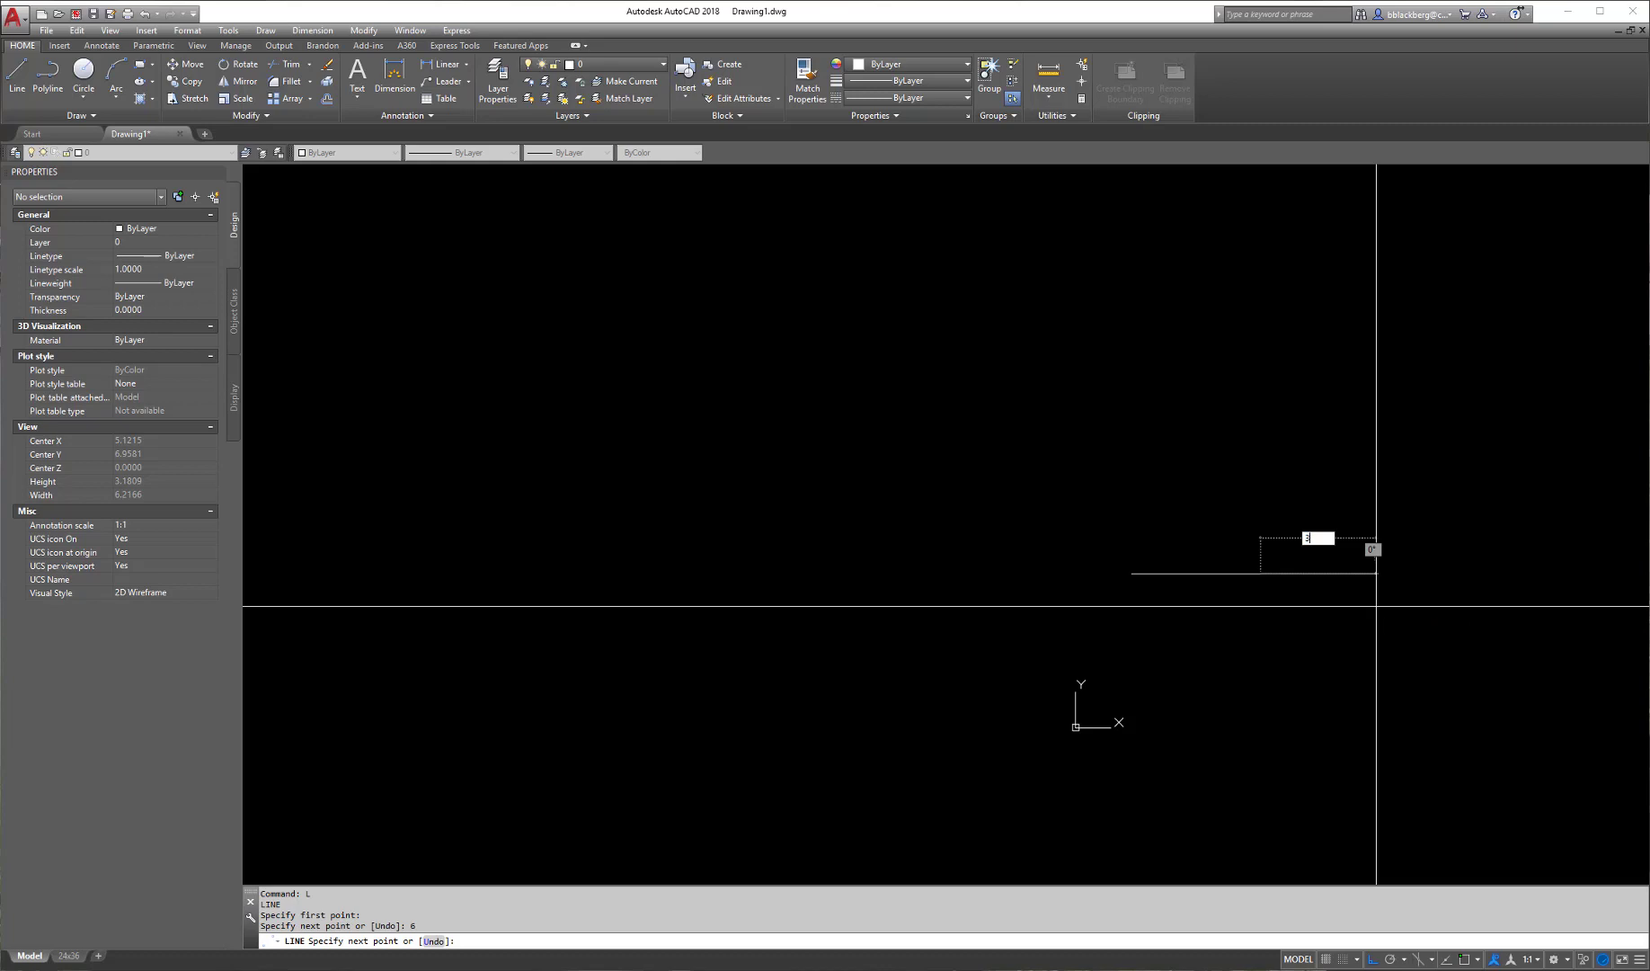
key(Return)
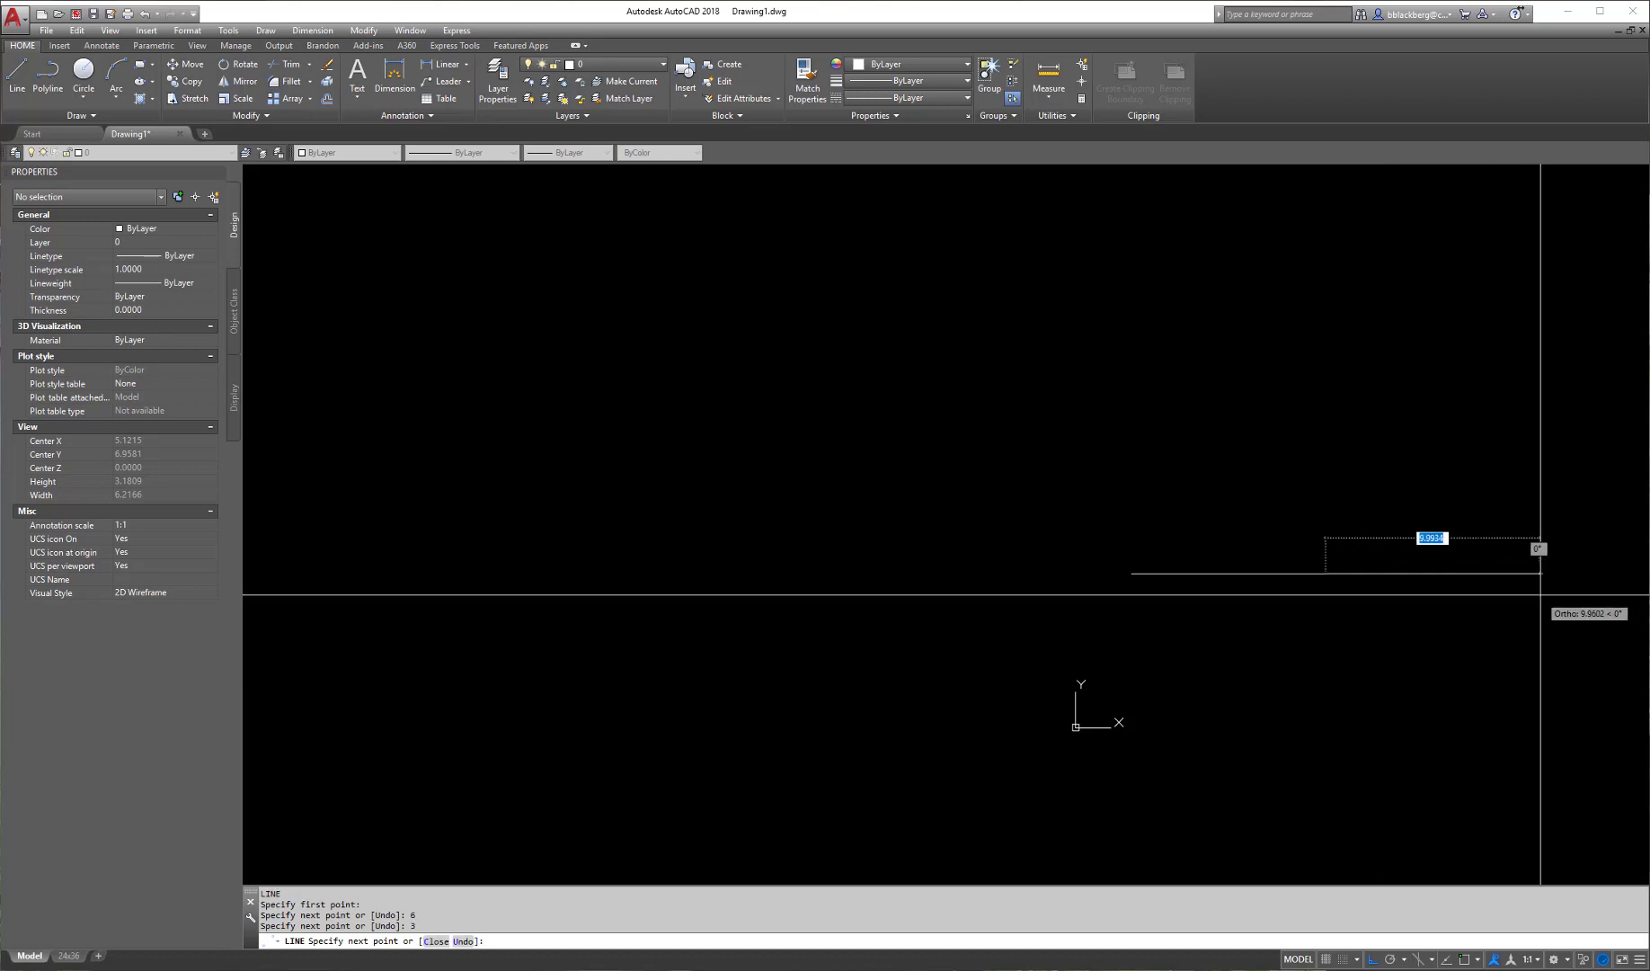
key(Escape)
key(Escape)
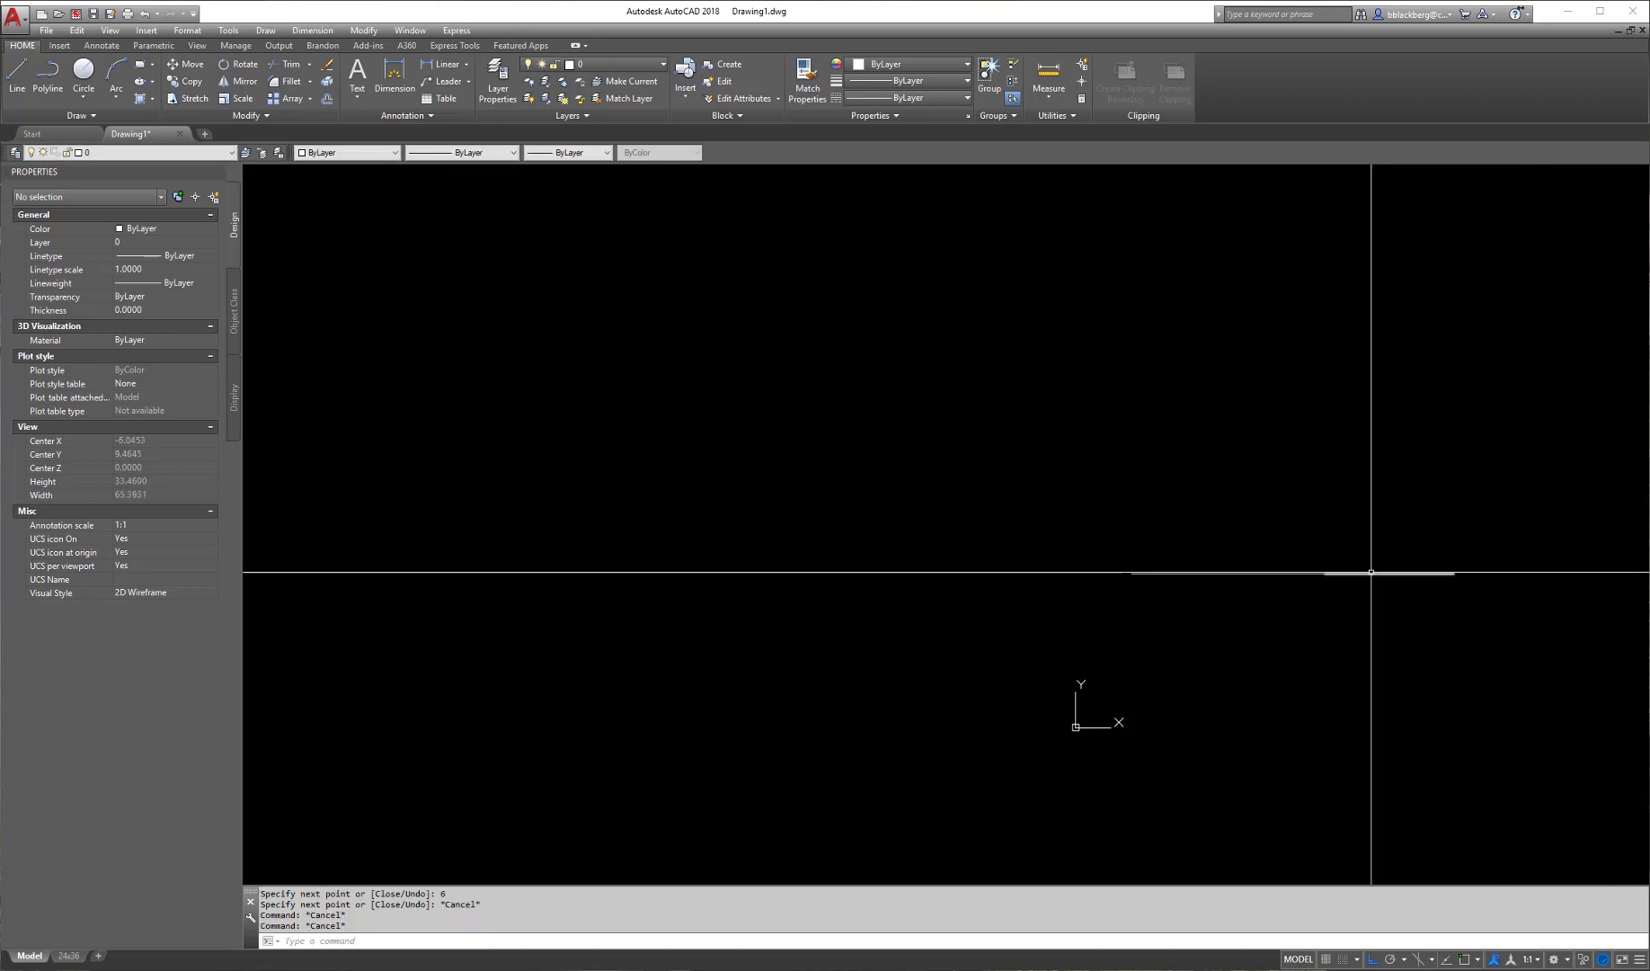
- Erase the short middle segment, leaving a gap between two lines
click(1329, 572)
key(Escape)
click(1296, 570)
click(1285, 569)
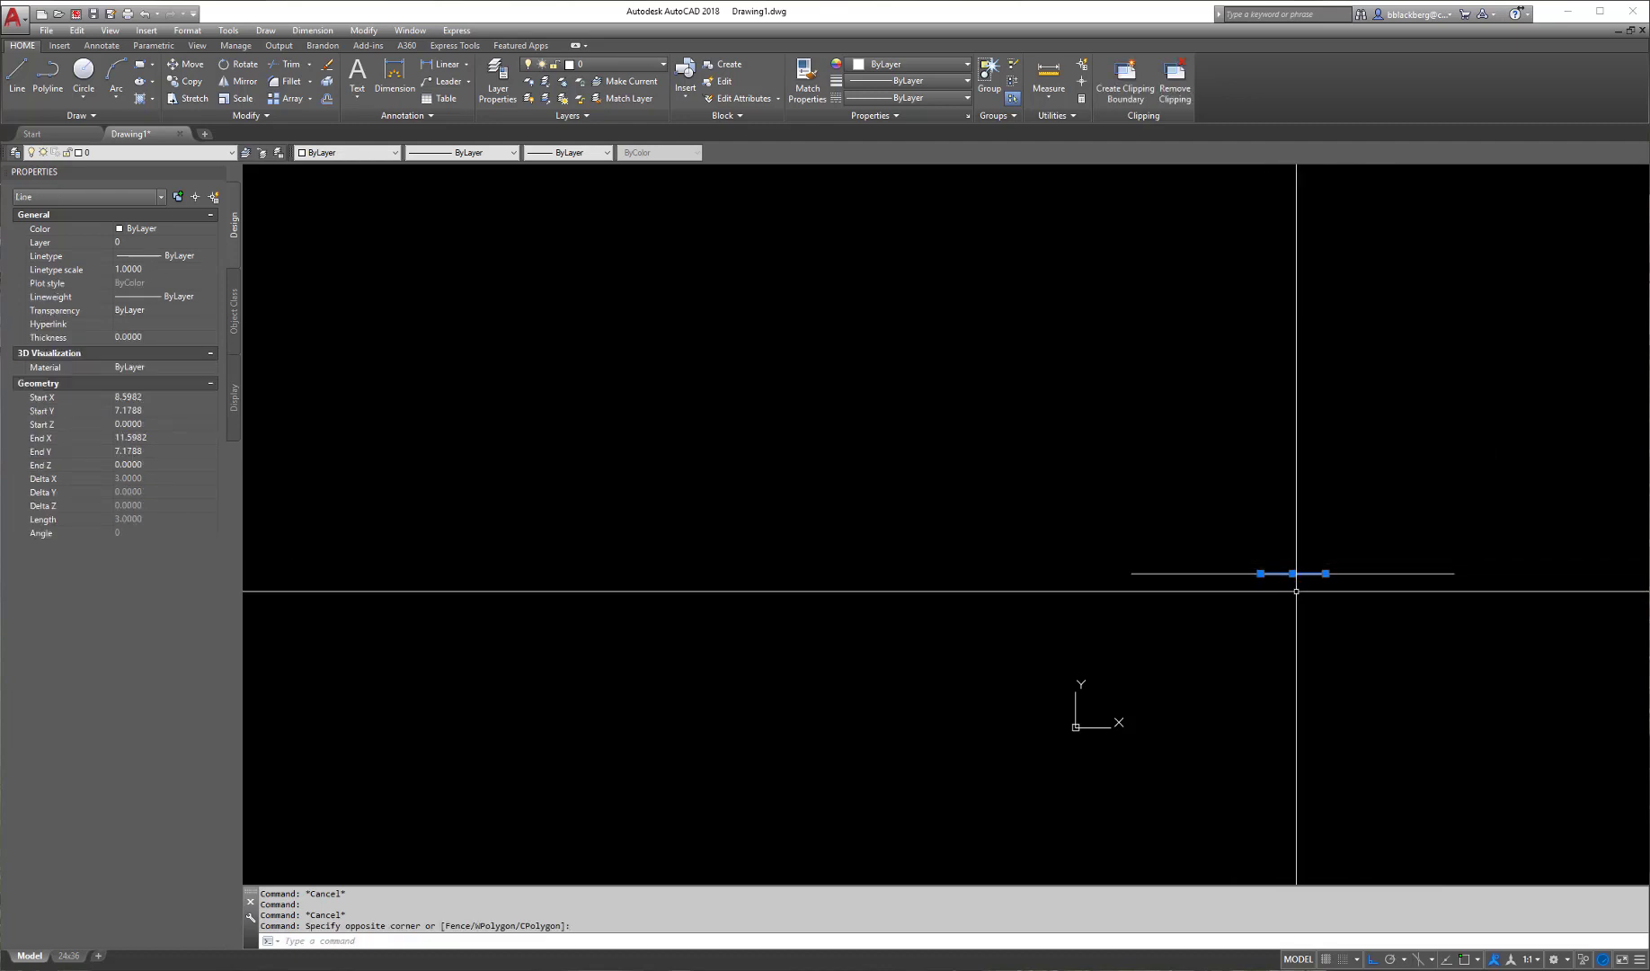
key(Delete)
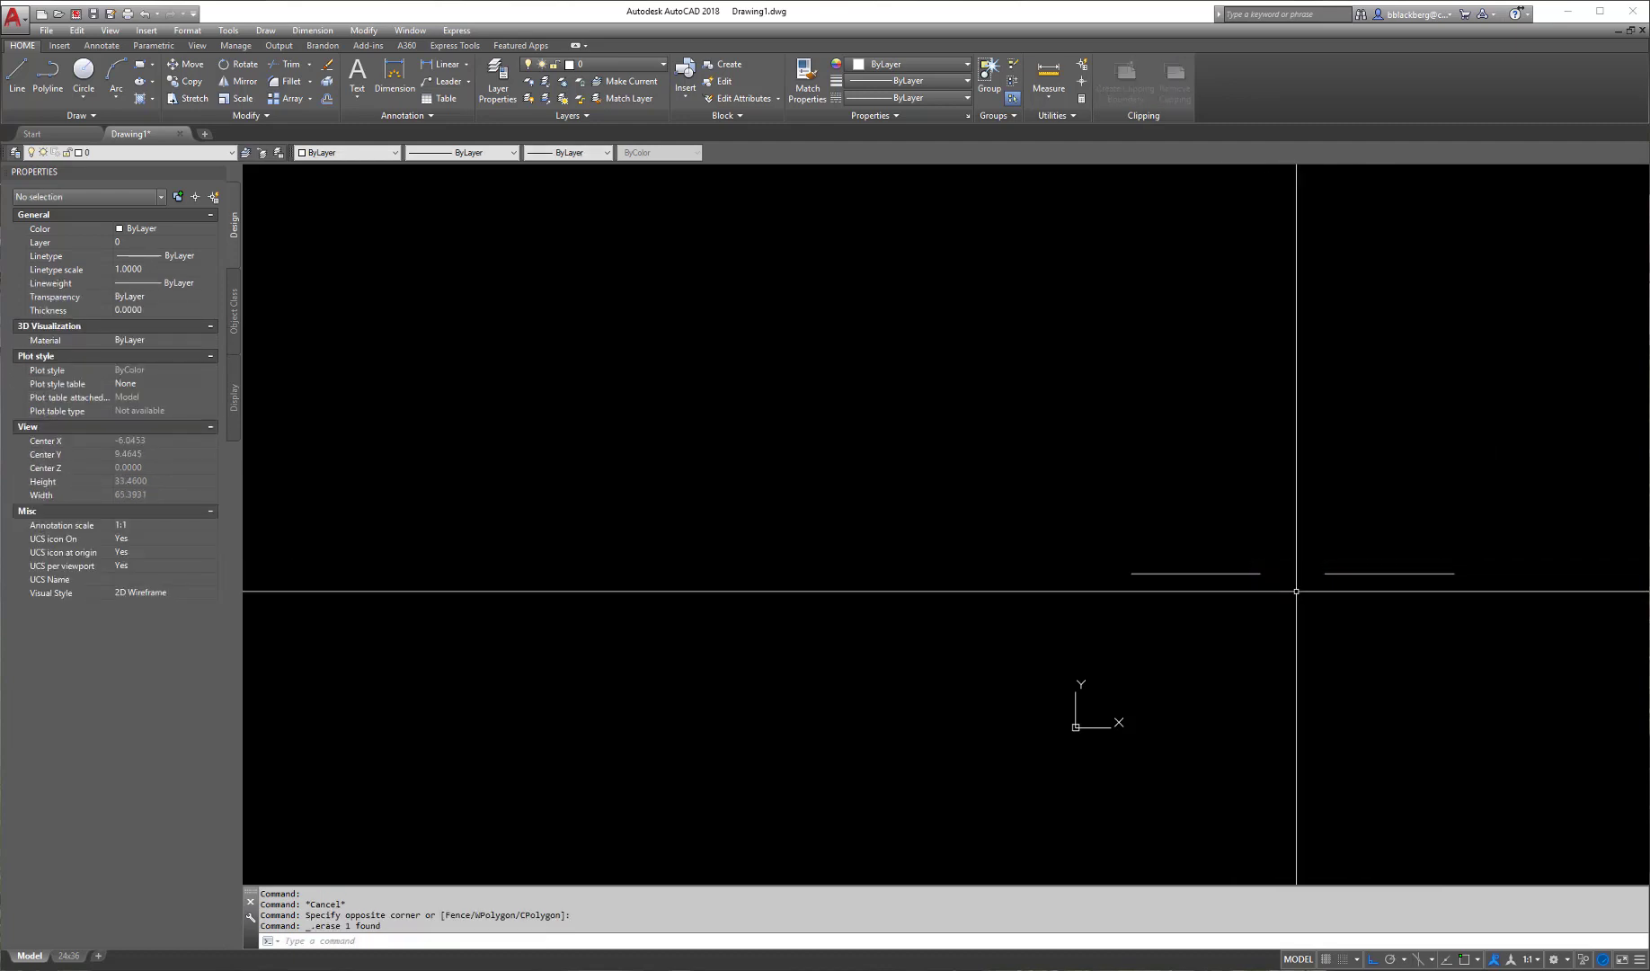
key(Escape)
key(Escape)
key(Escape)
- Check the coordinates of the right and left lines and centre them in view
middle_drag(1344, 592, 1178, 576)
scroll(1112, 554, up, 3)
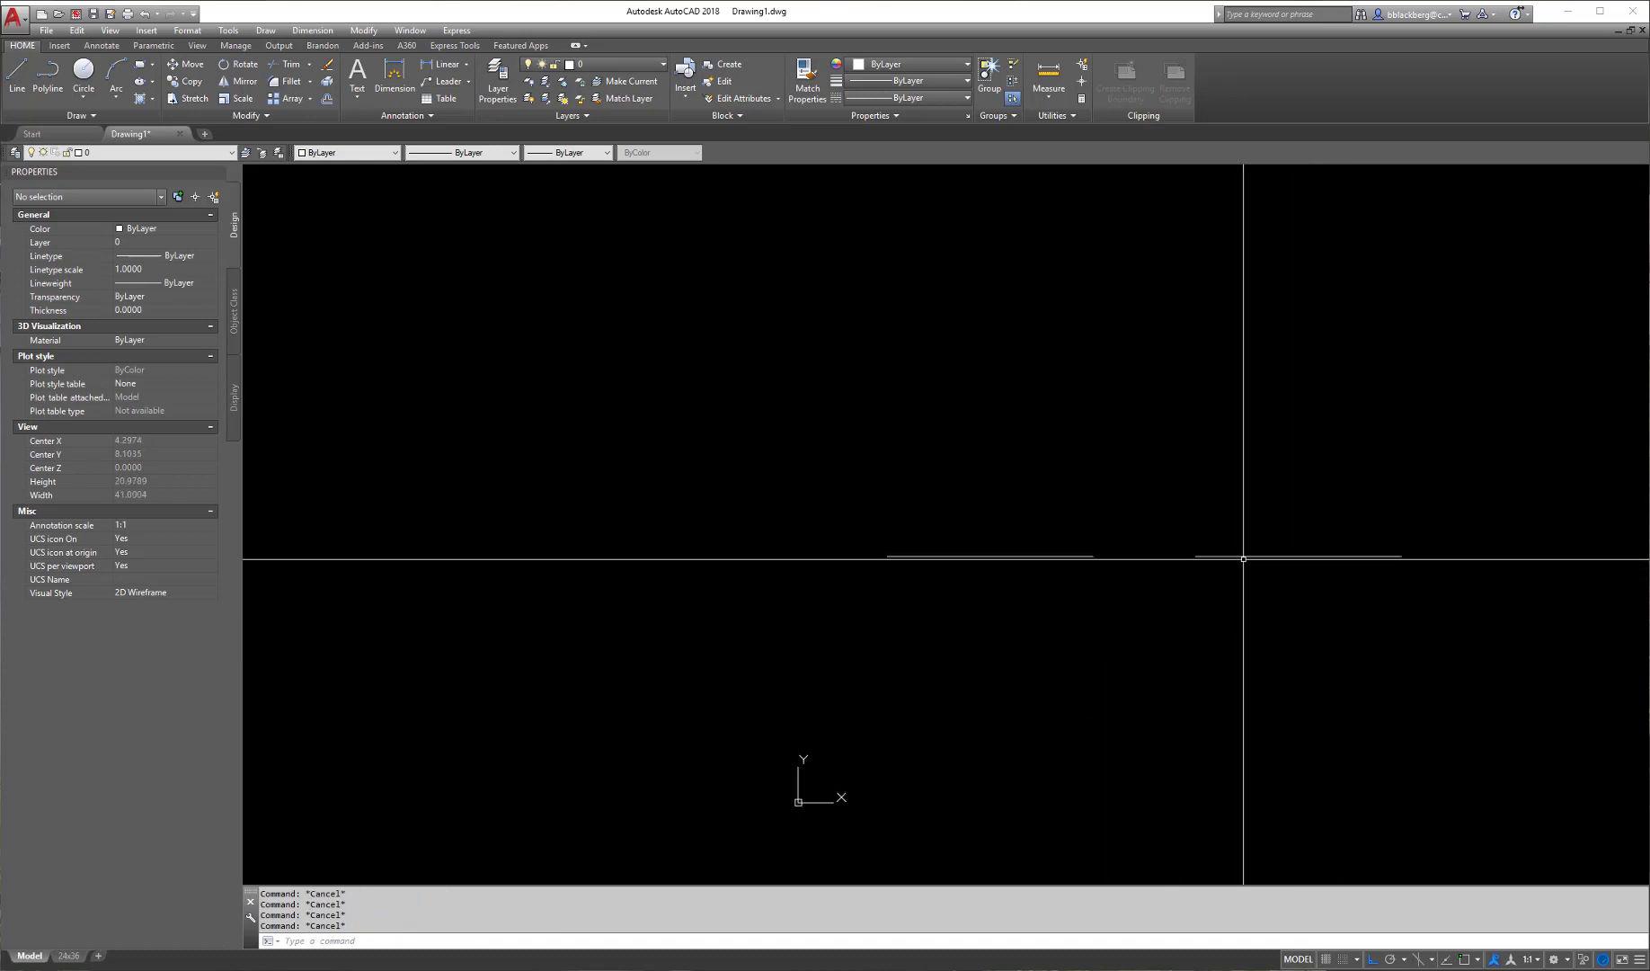
click(1250, 555)
click(1237, 552)
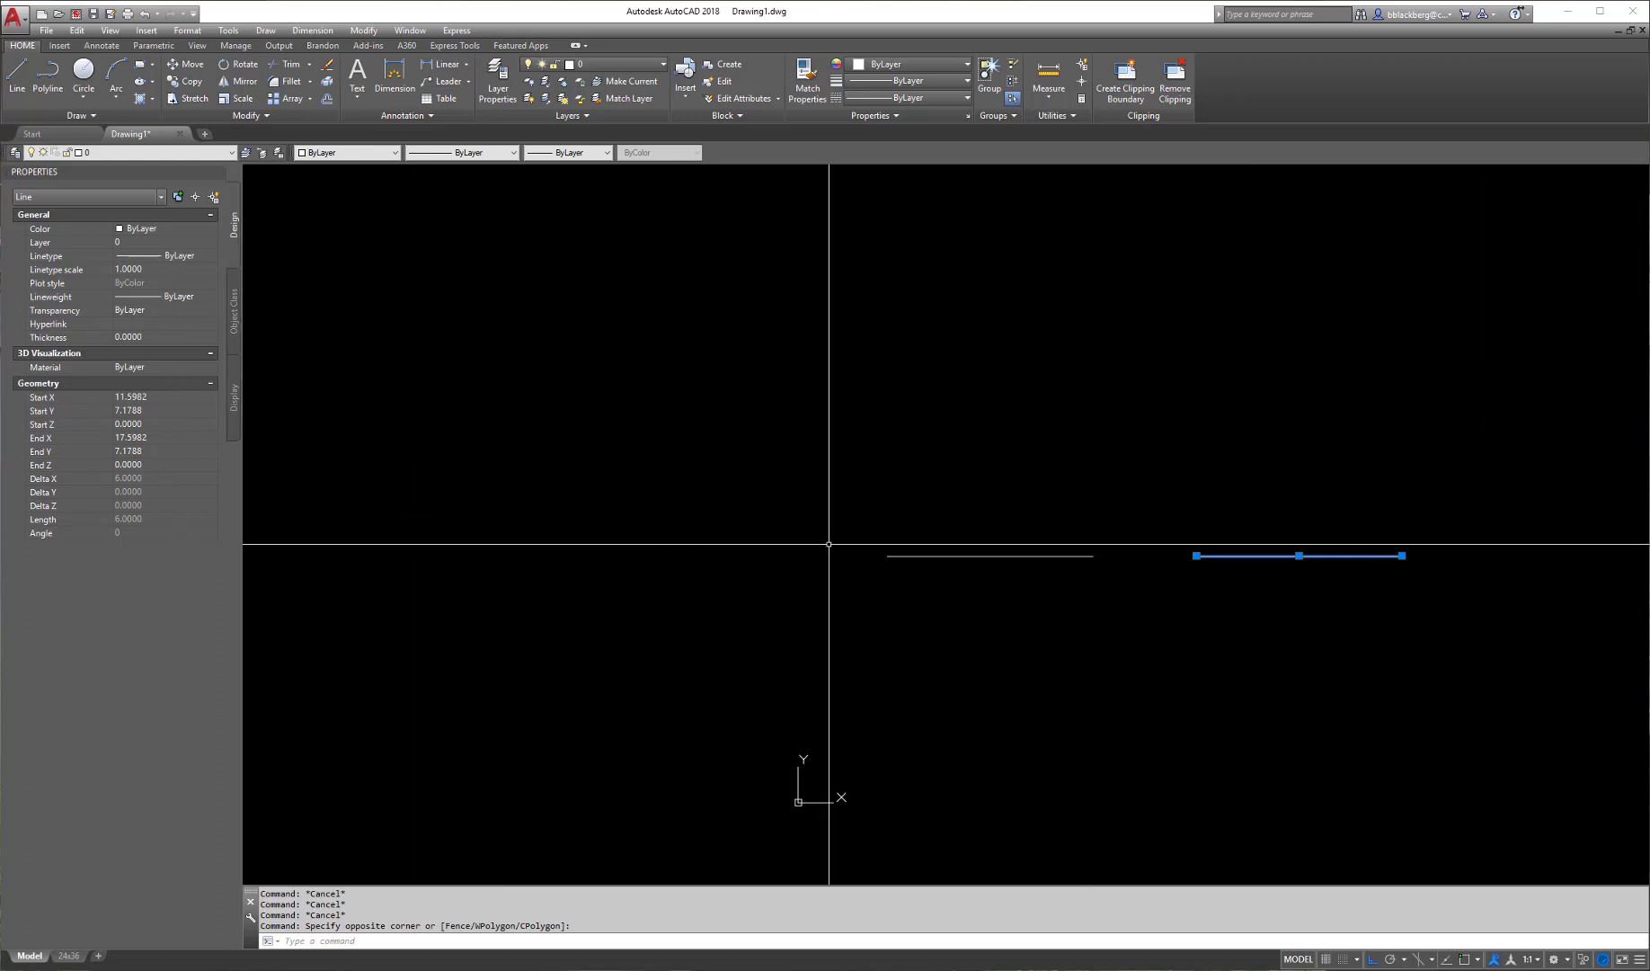
key(Escape)
click(1085, 556)
key(Escape)
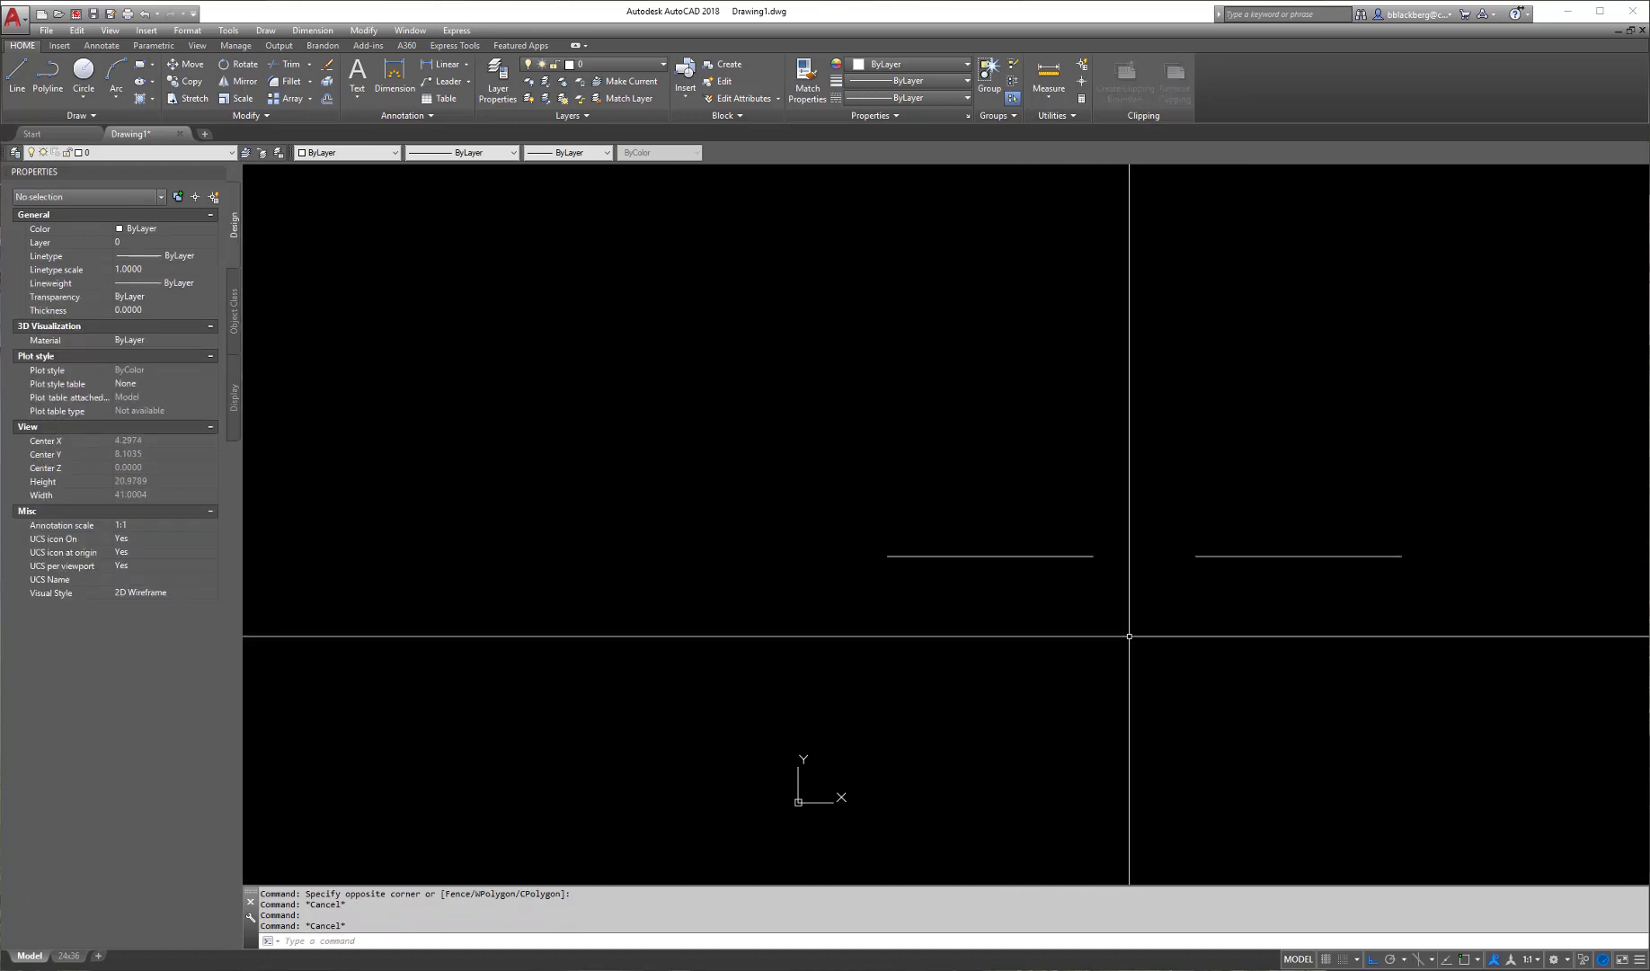
middle_drag(1129, 635, 970, 633)
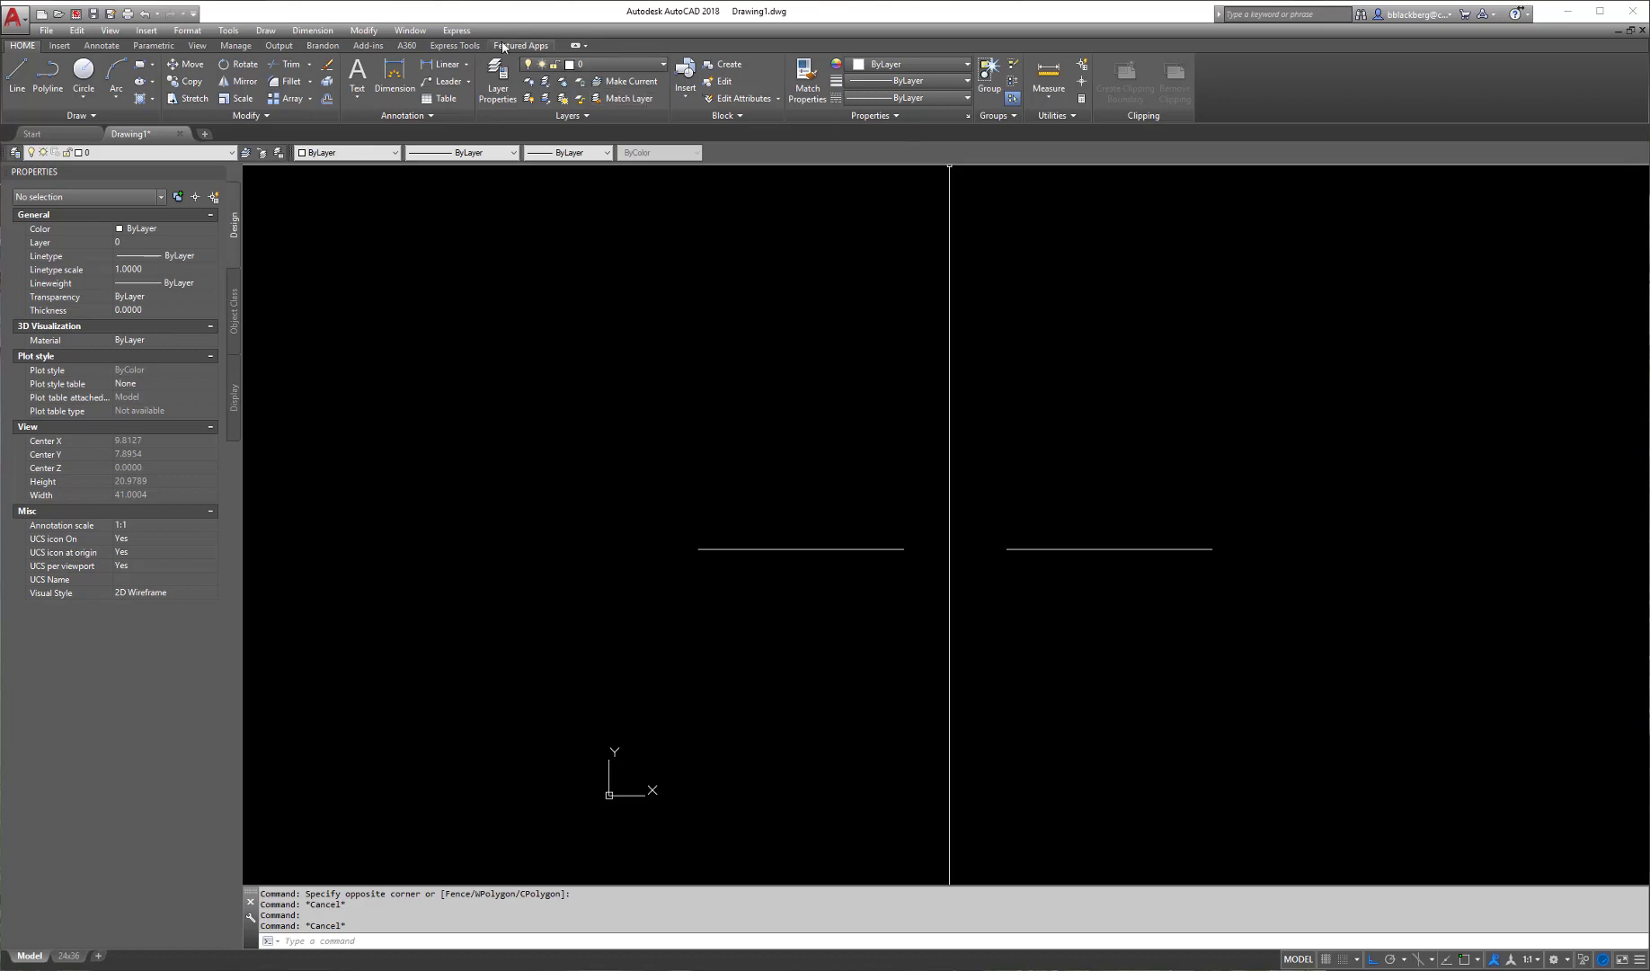
- Start Make Linetype over AIM.lin, naming it LANE with an empty description
click(465, 33)
mouse_move(479, 189)
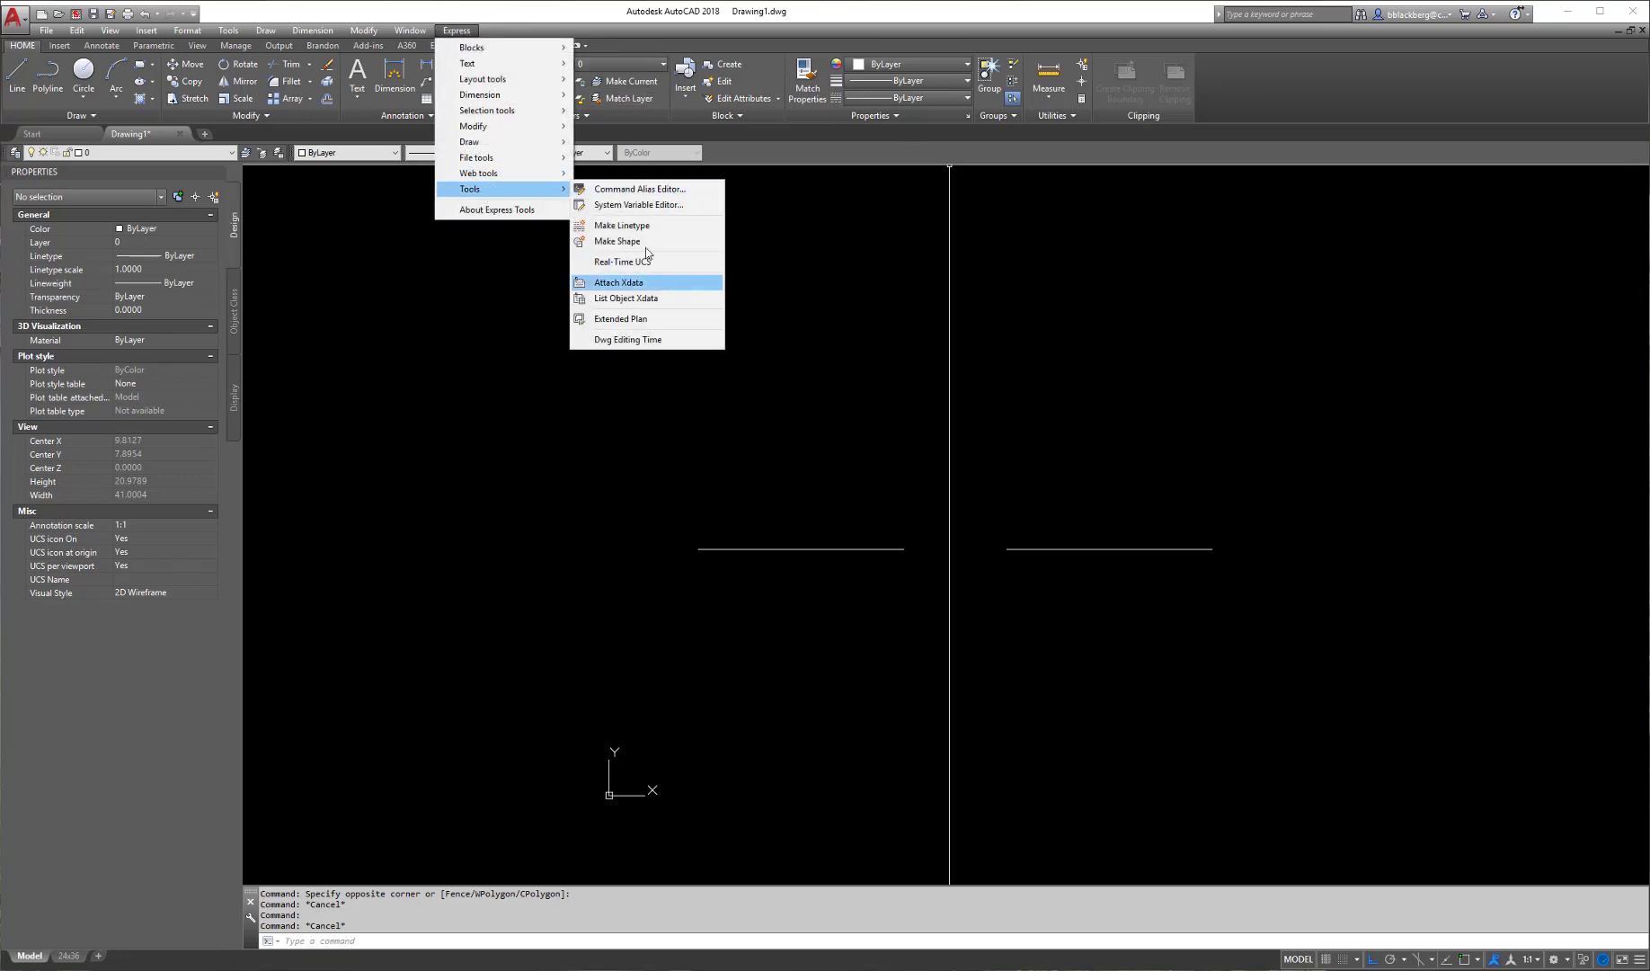
click(643, 226)
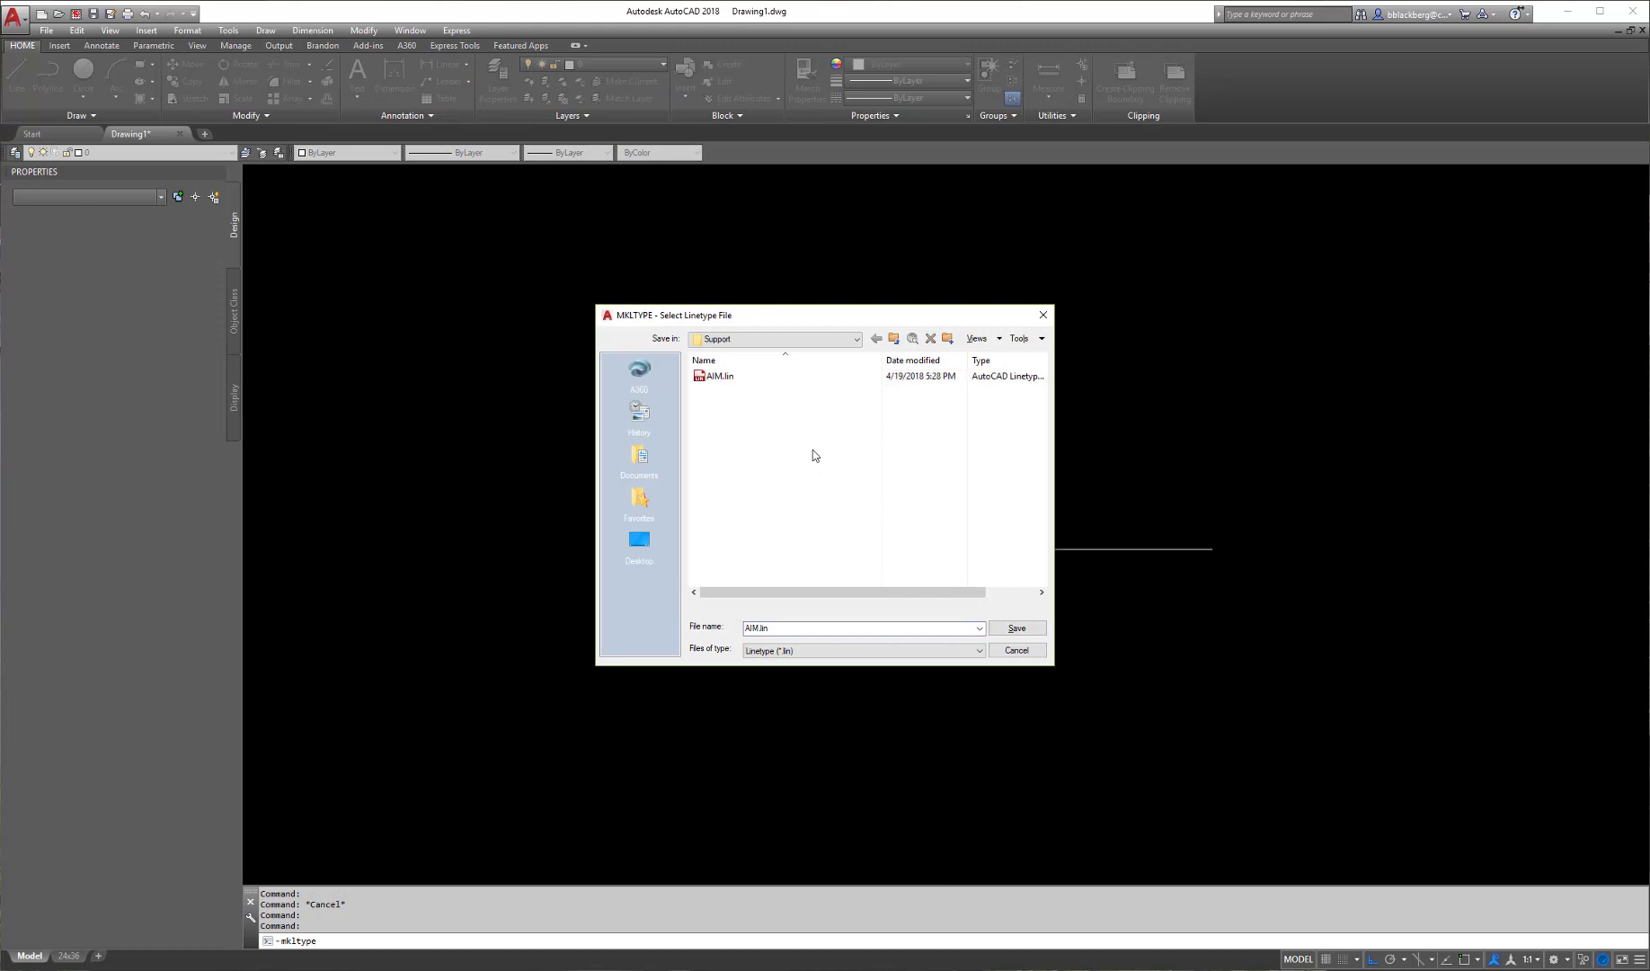
click(1017, 628)
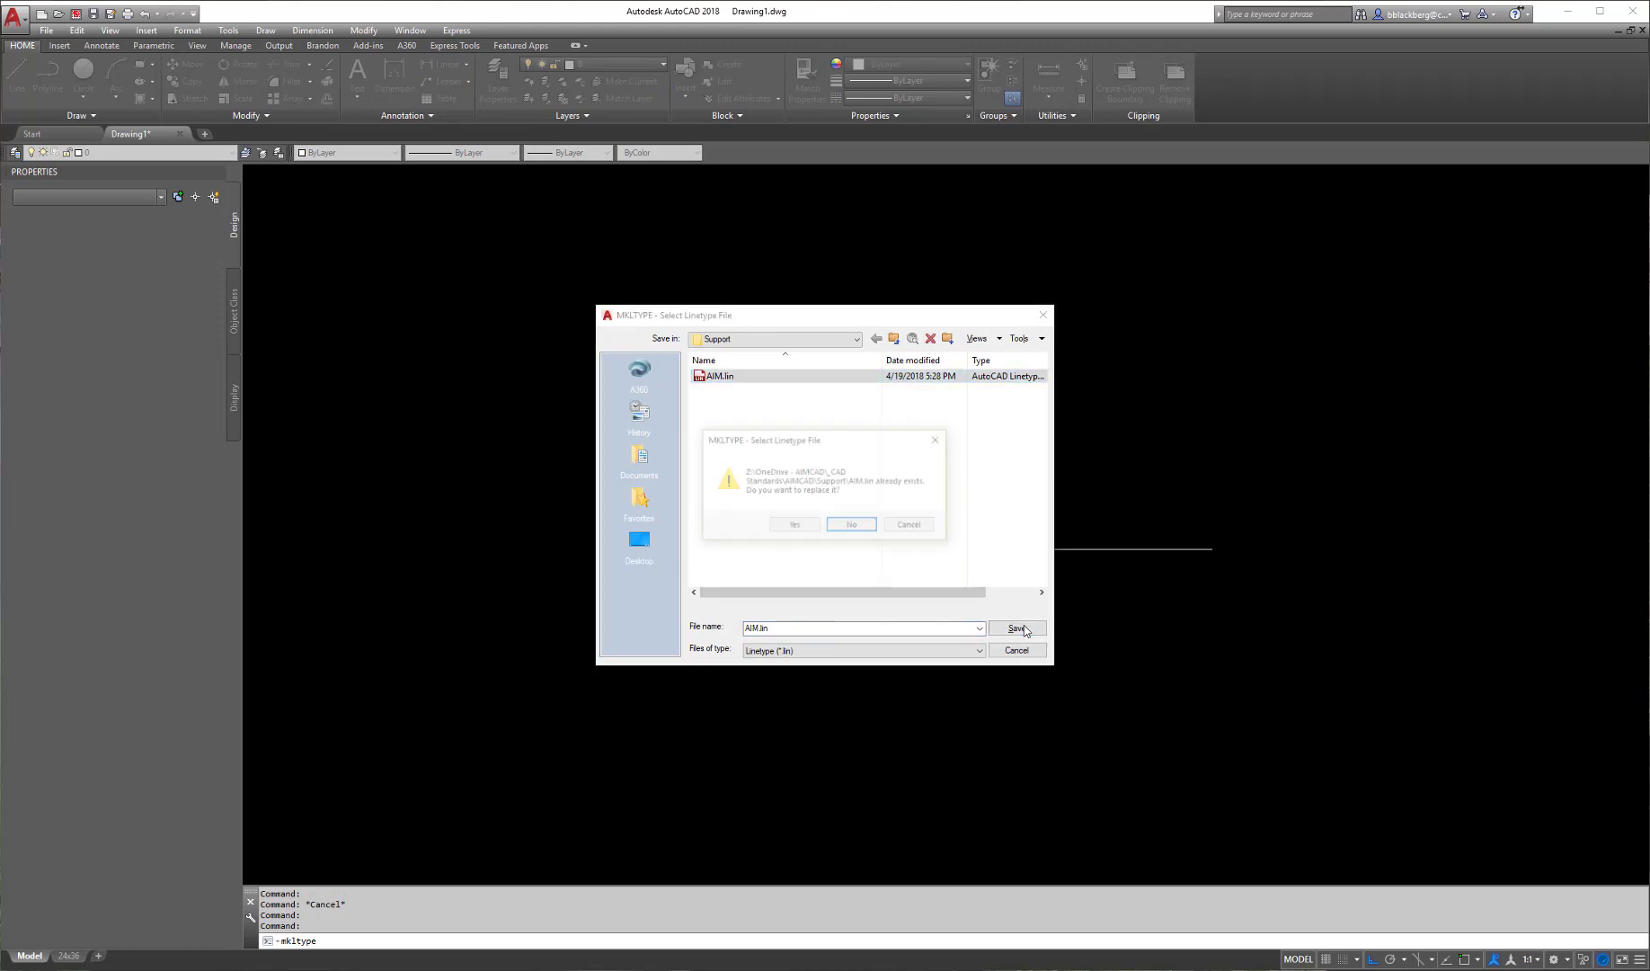
click(808, 525)
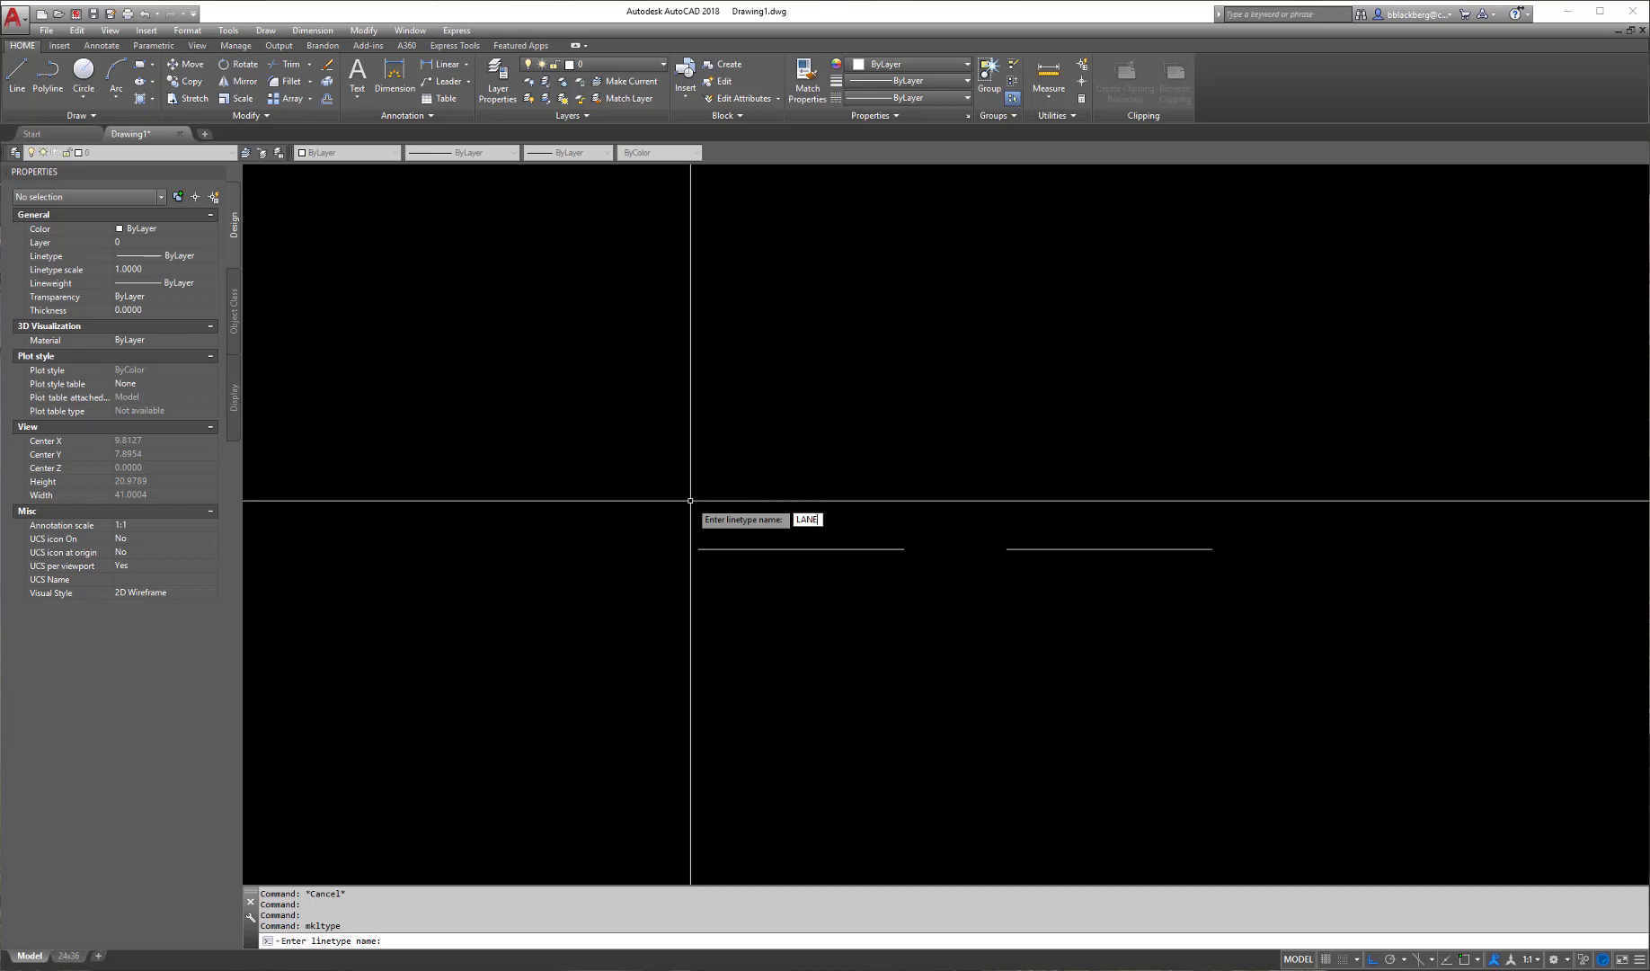
key(Return)
key(Return)
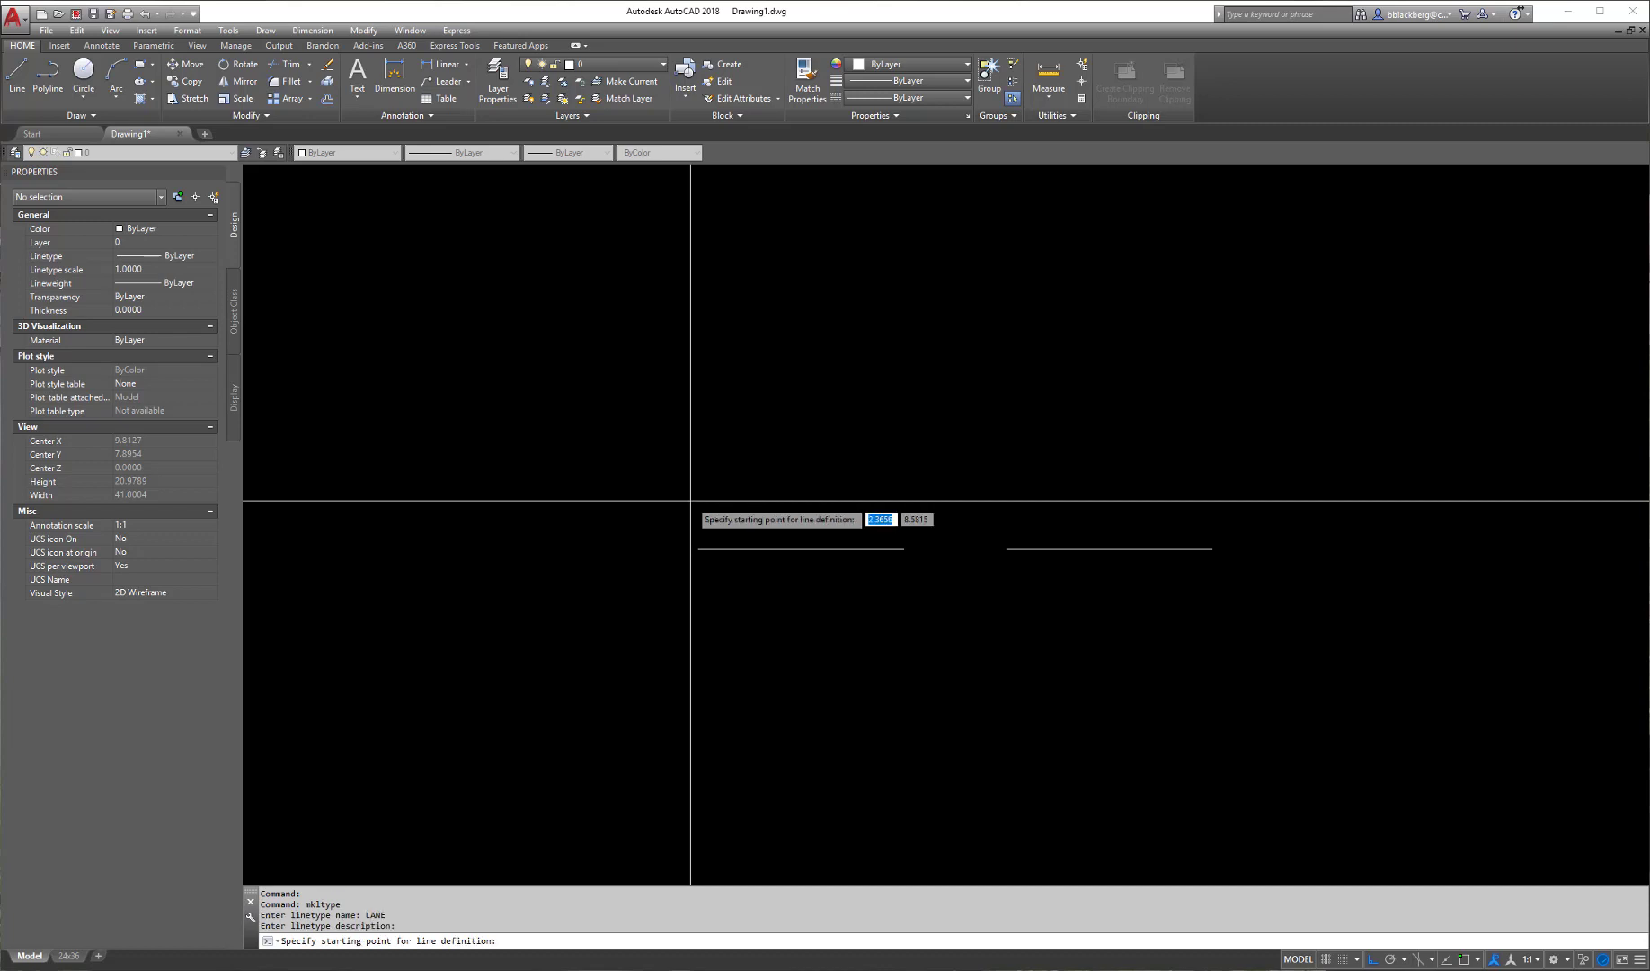
- Snap start and end points to the line endpoints, pick the left line, and create LANE
shift+right_click(716, 475)
click(758, 576)
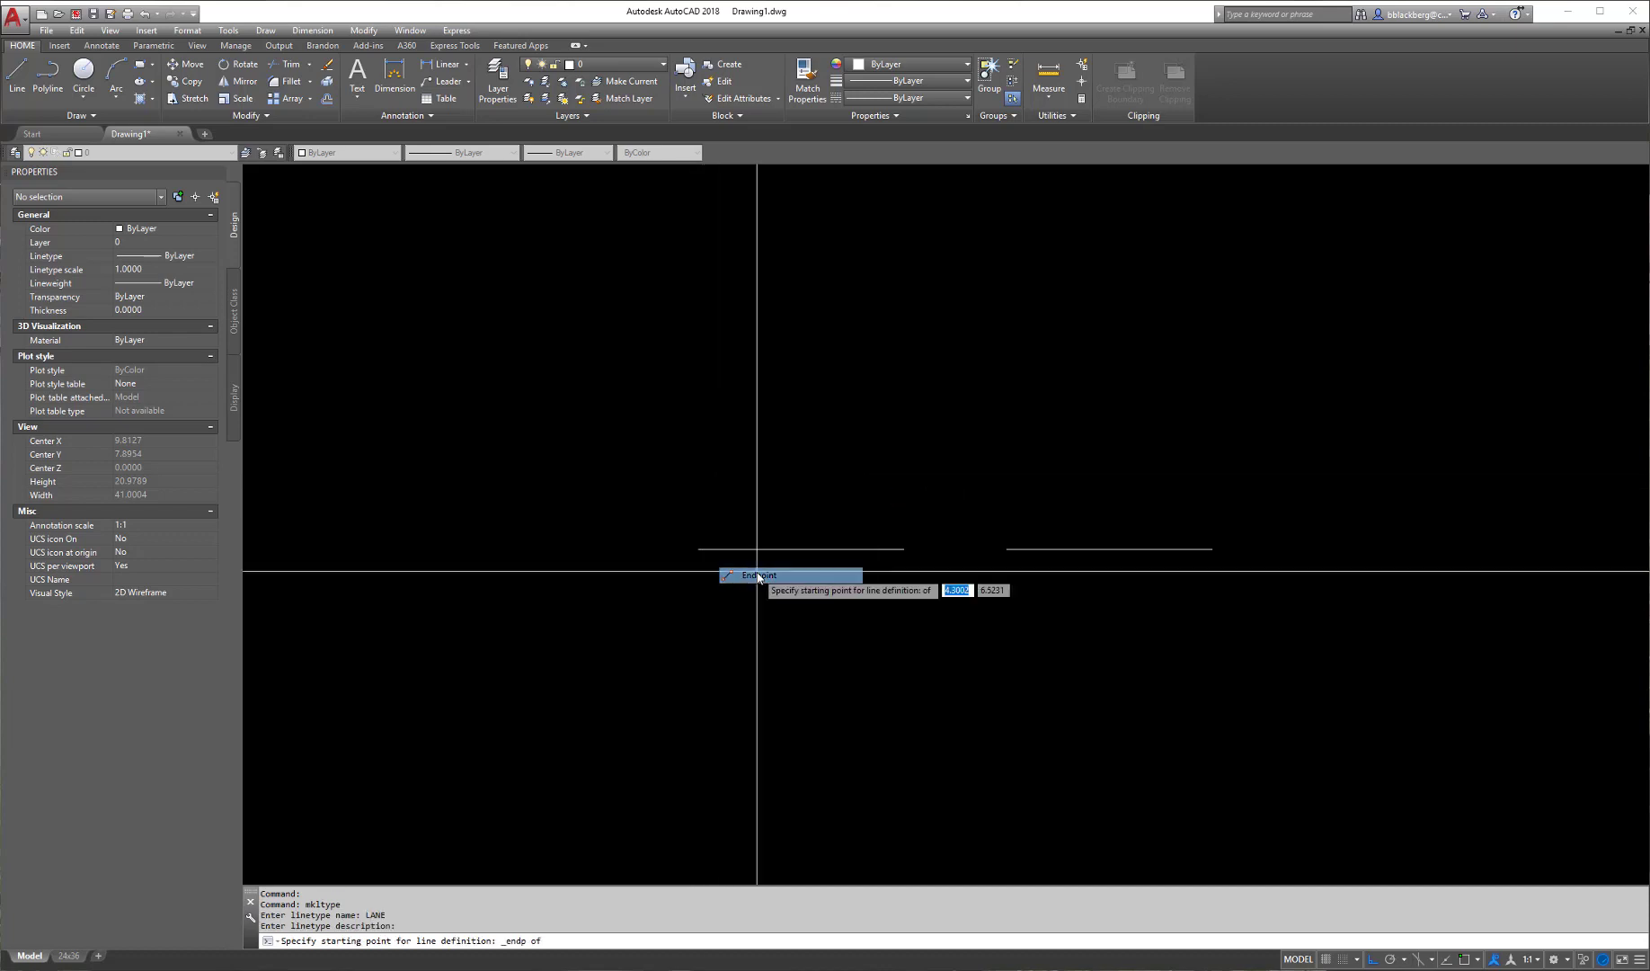
click(728, 552)
shift+right_click(1014, 572)
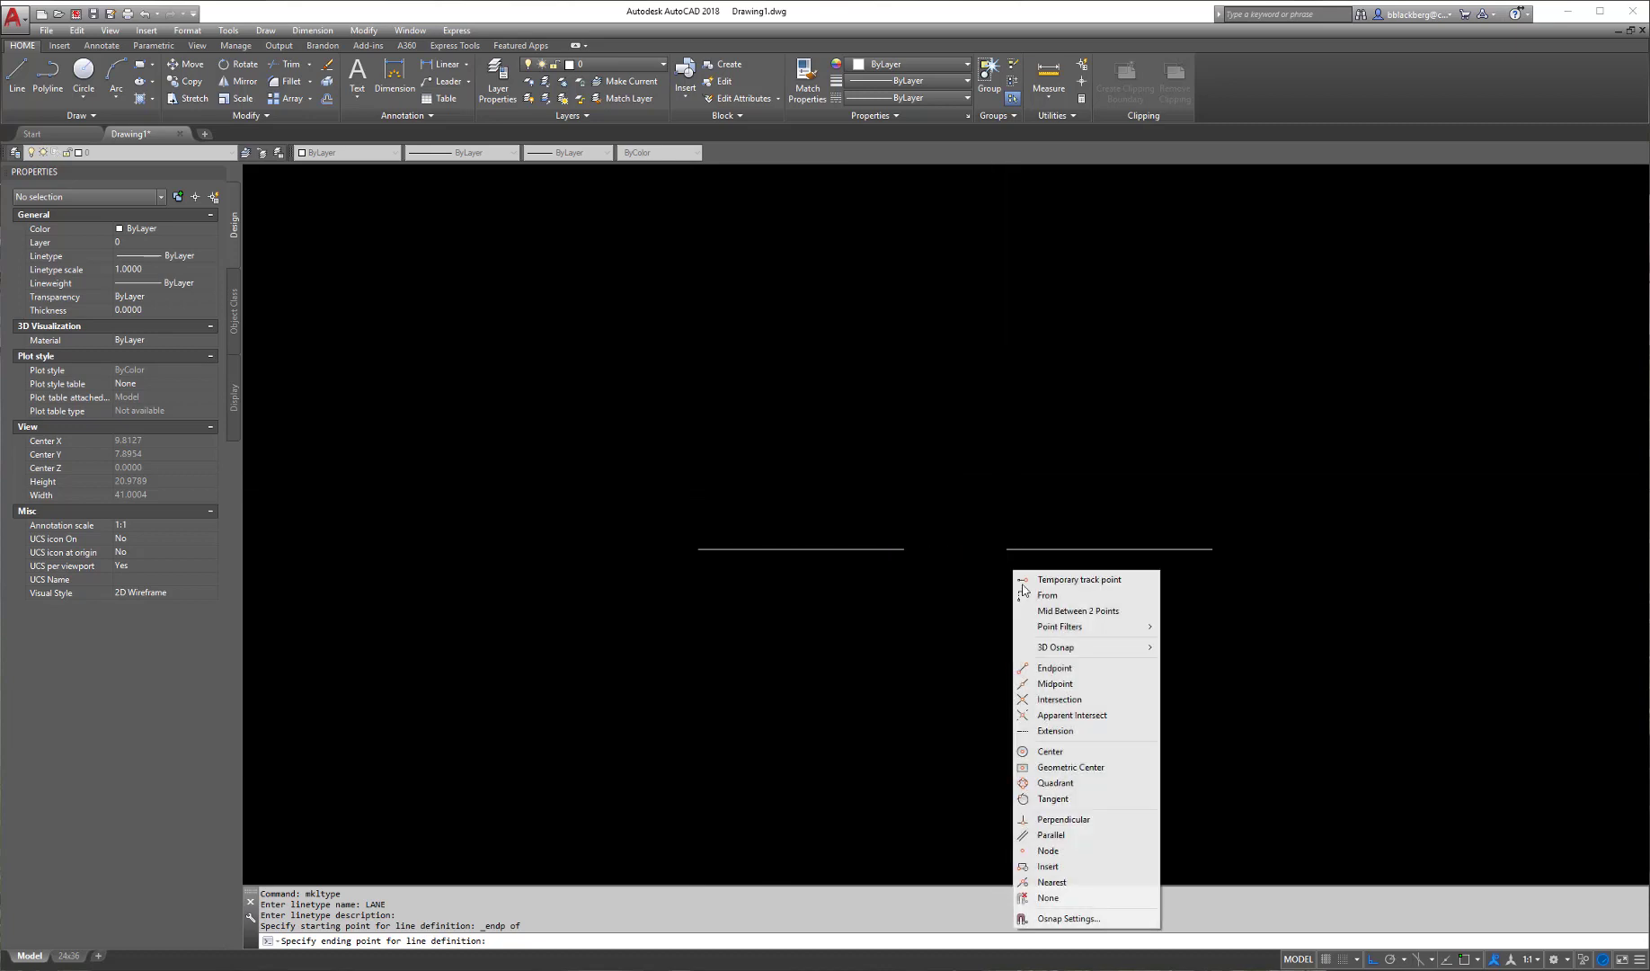
click(1062, 668)
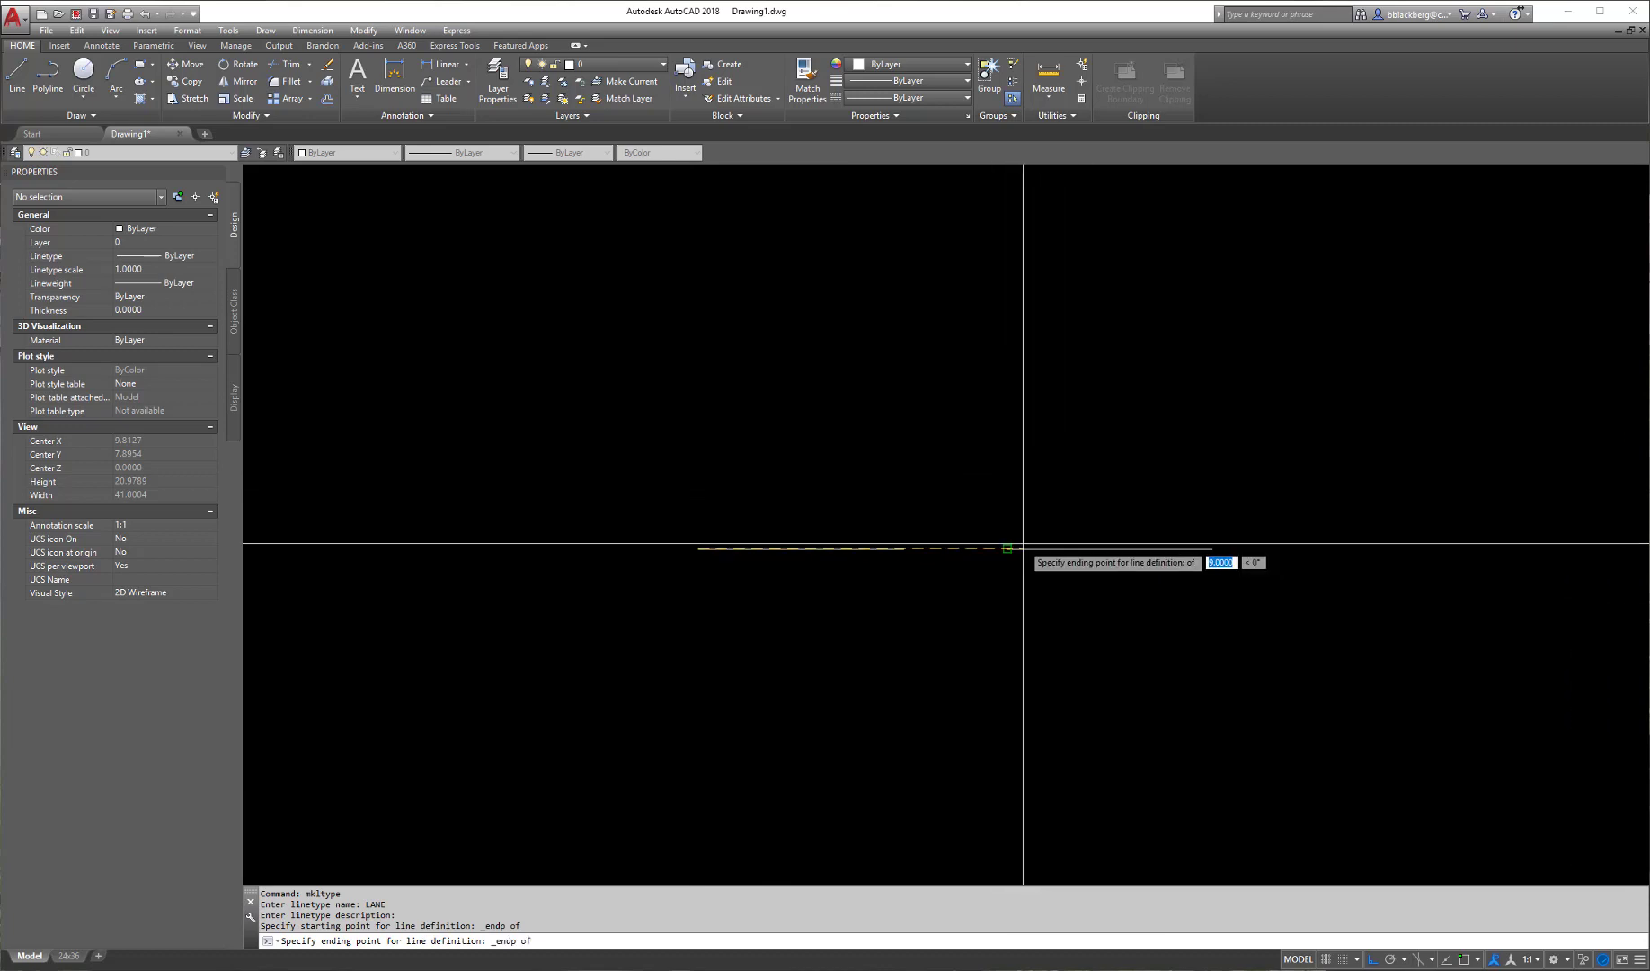
click(1007, 548)
click(897, 549)
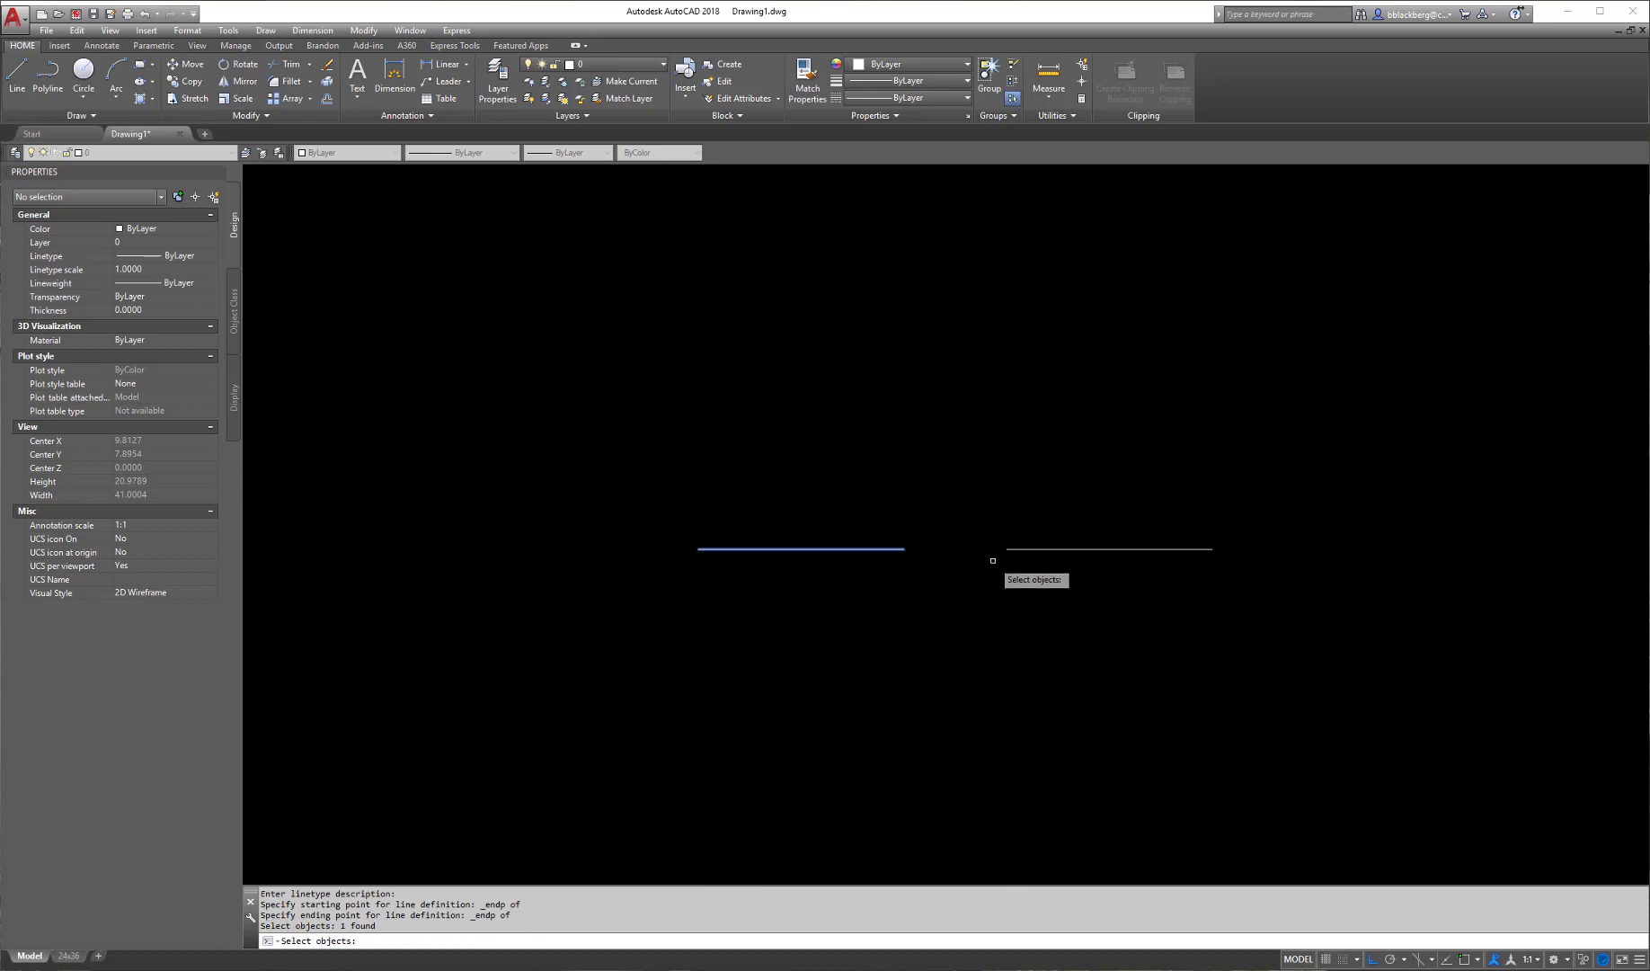
key(Return)
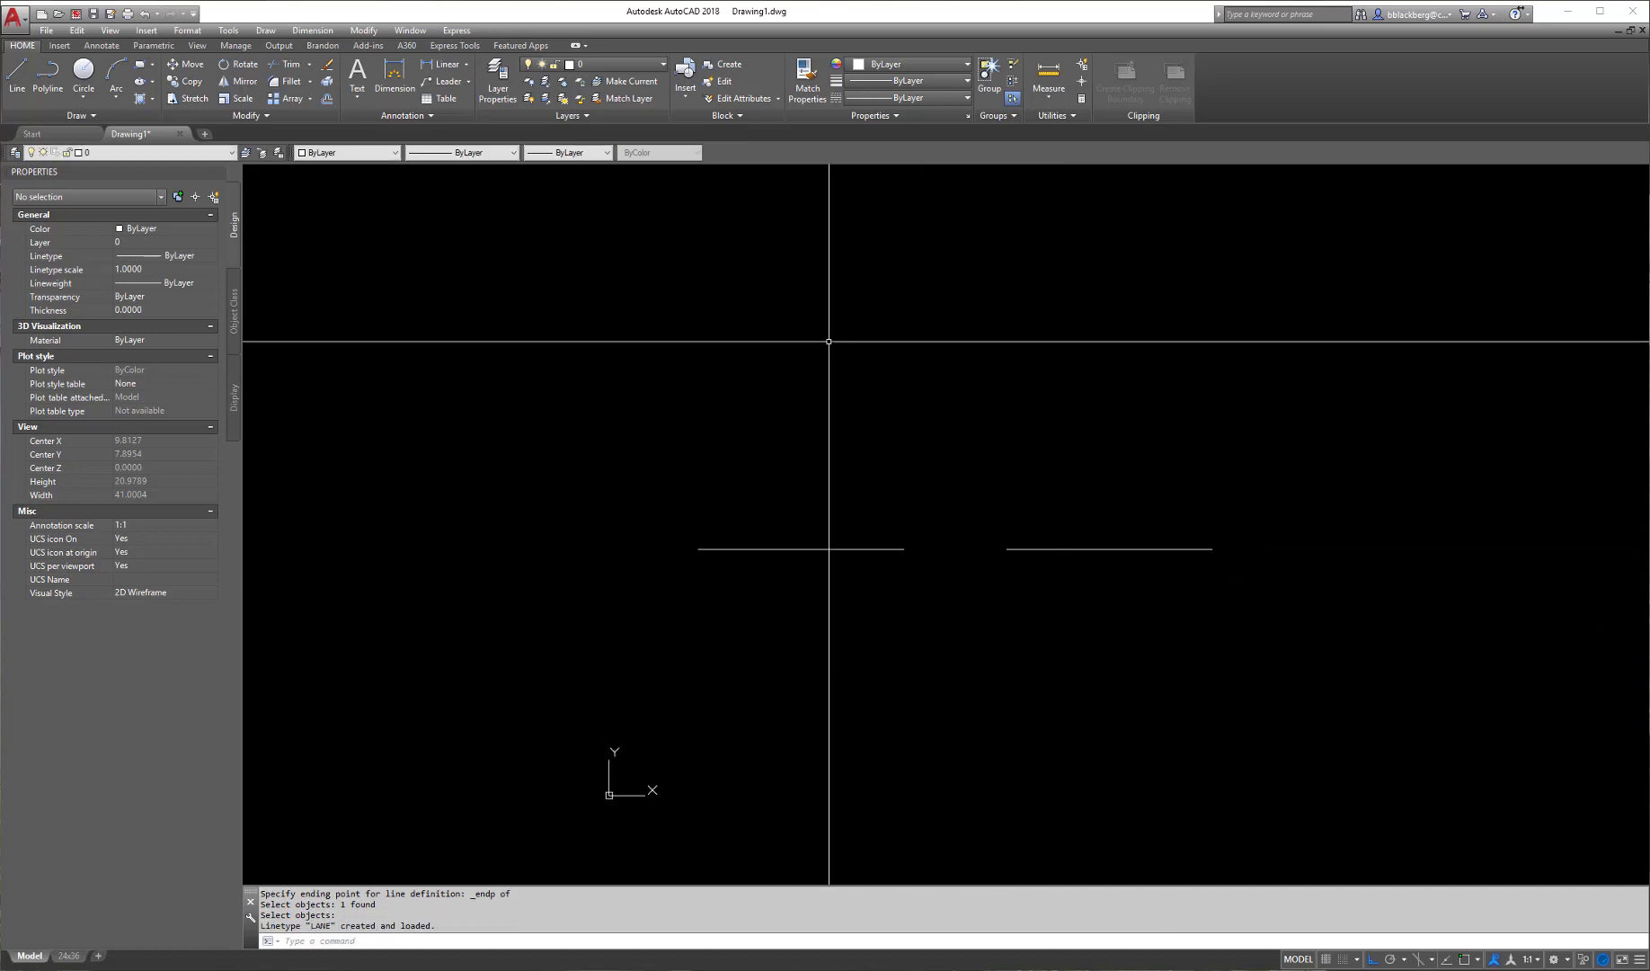
click(885, 98)
- Make LANE current and draw a roughly 21-unit horizontal line above the two segments
click(903, 184)
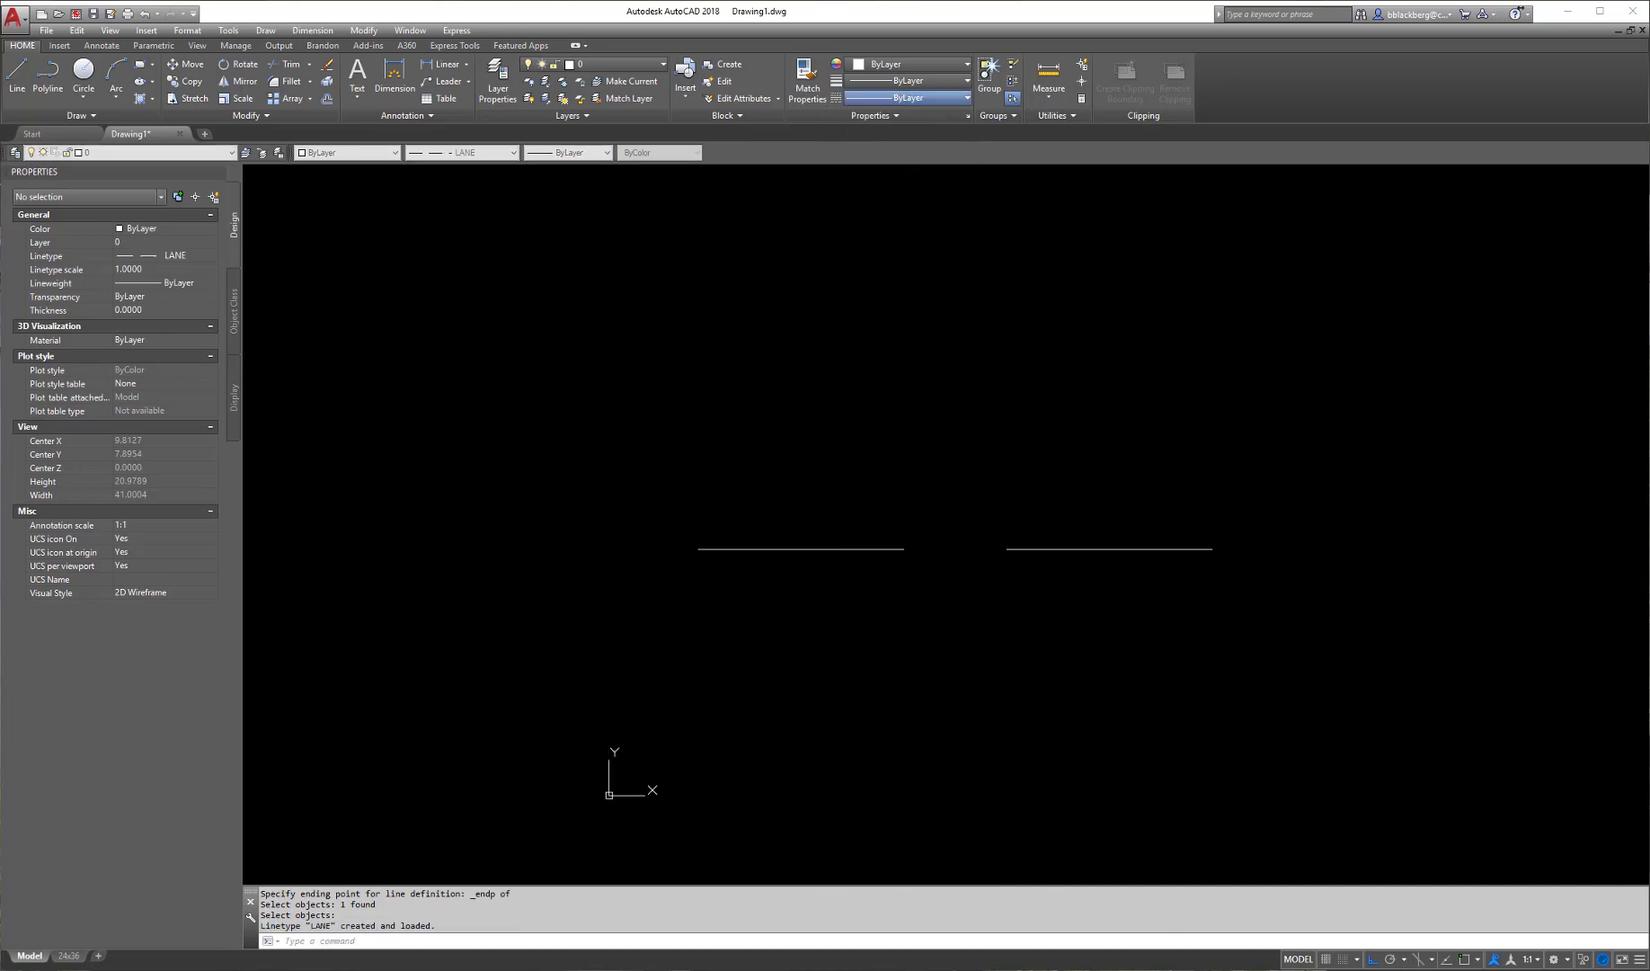
click(5, 77)
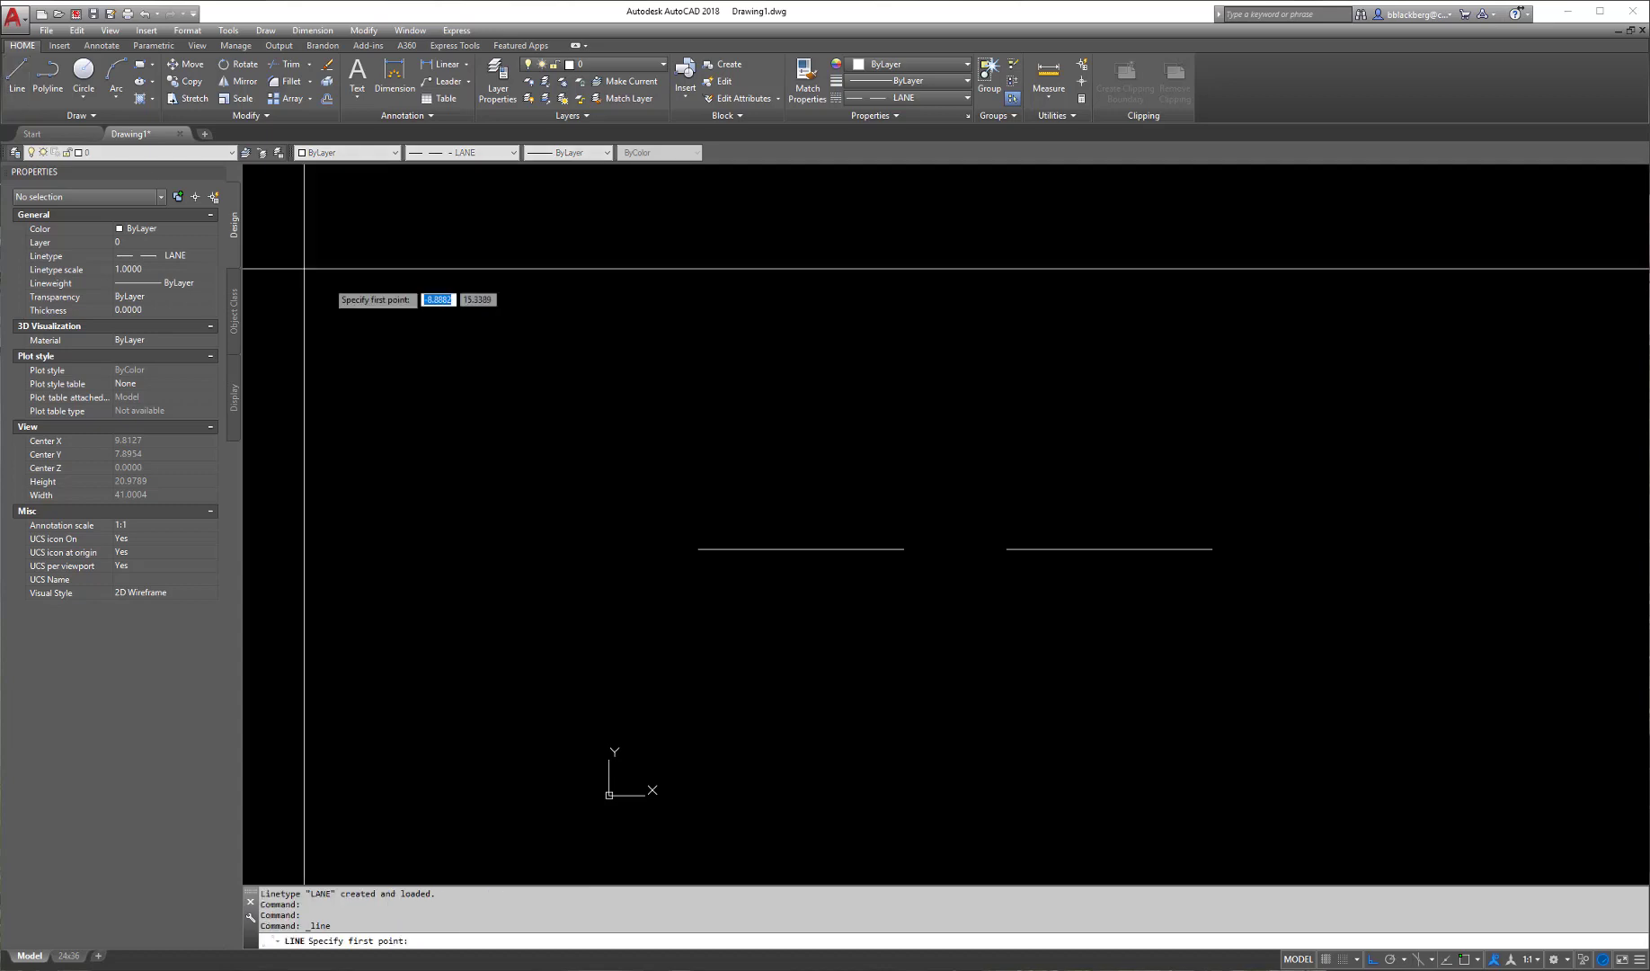
click(694, 412)
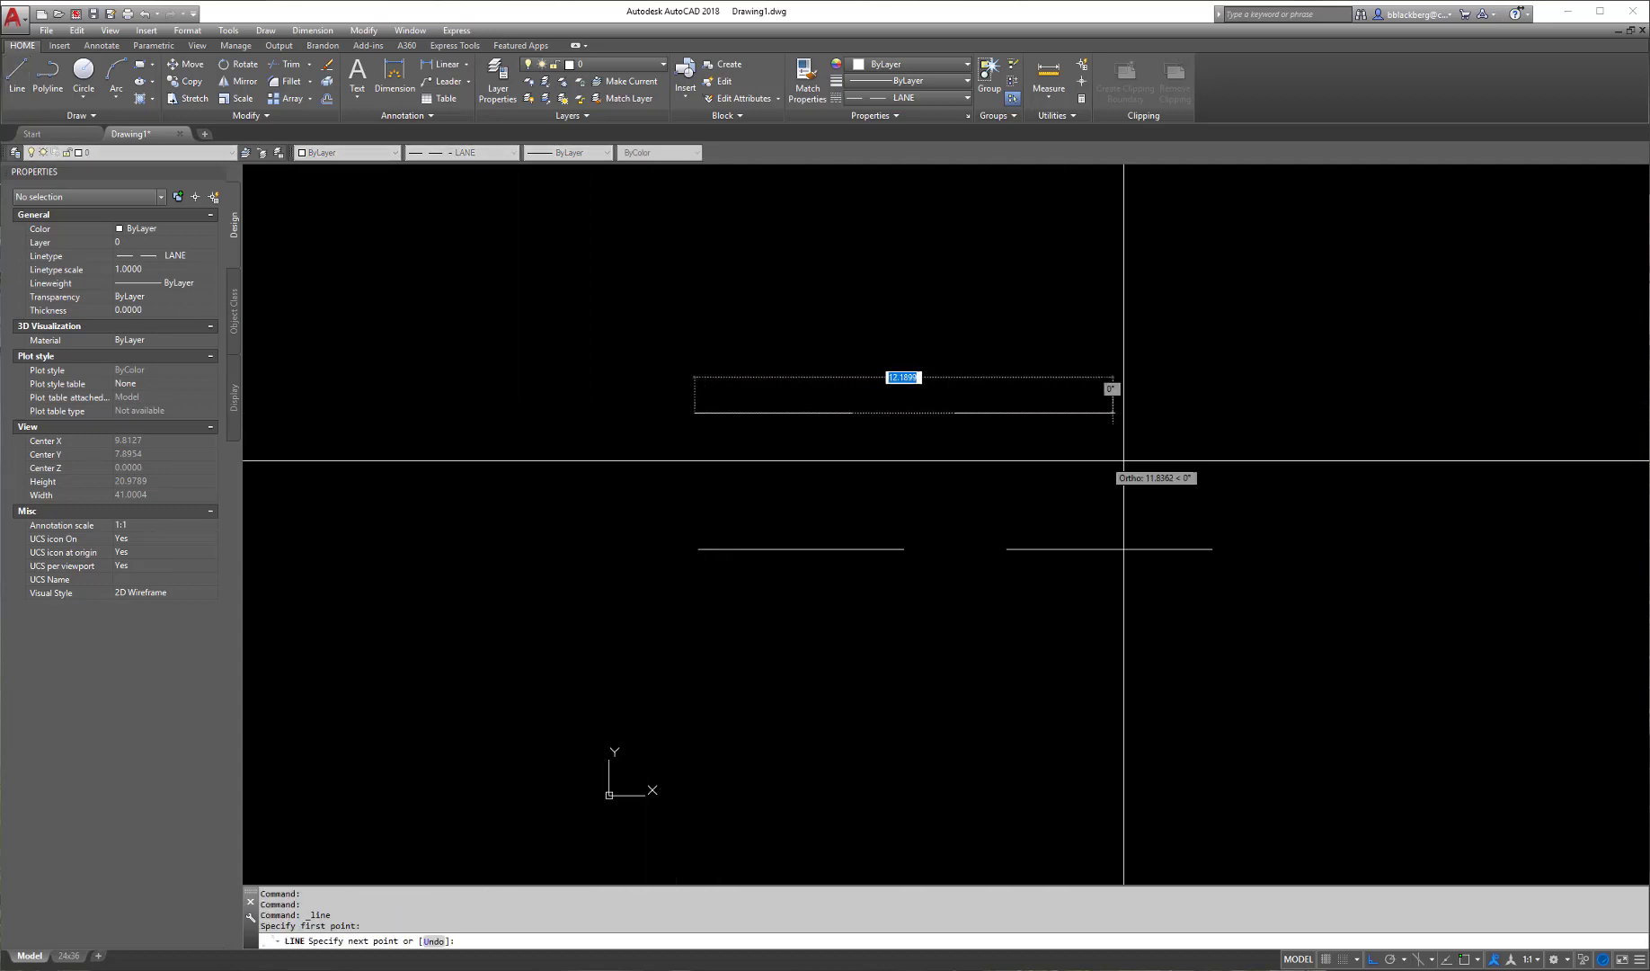
click(1417, 475)
key(Escape)
key(Escape)
key(Escape)
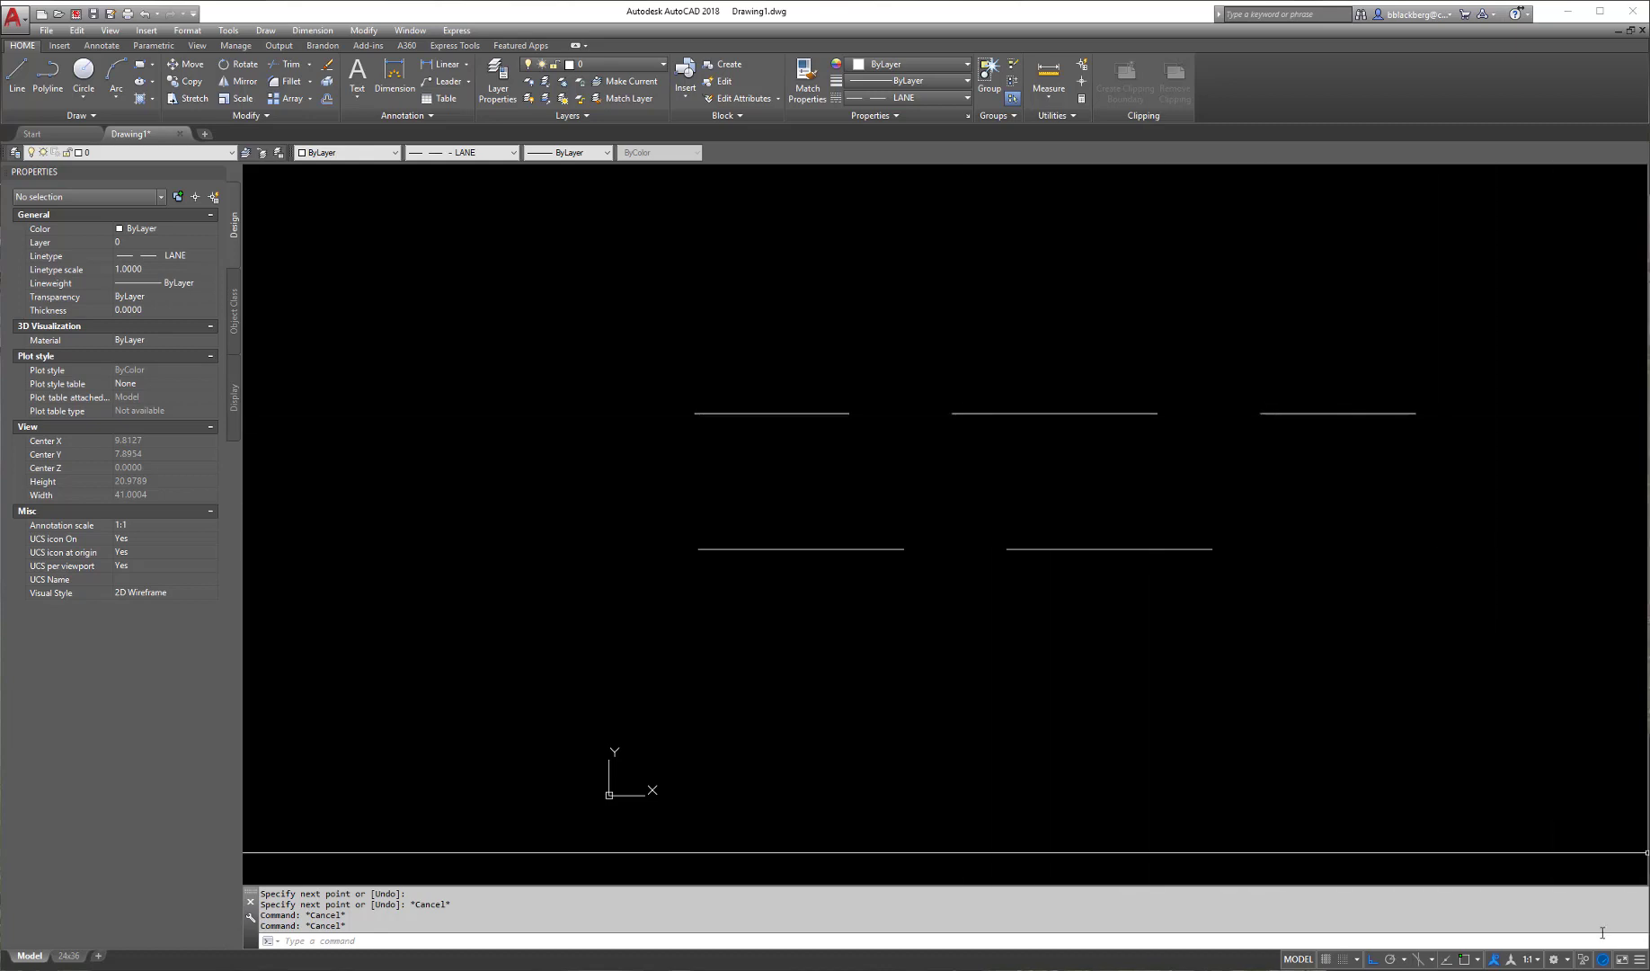
click(1538, 961)
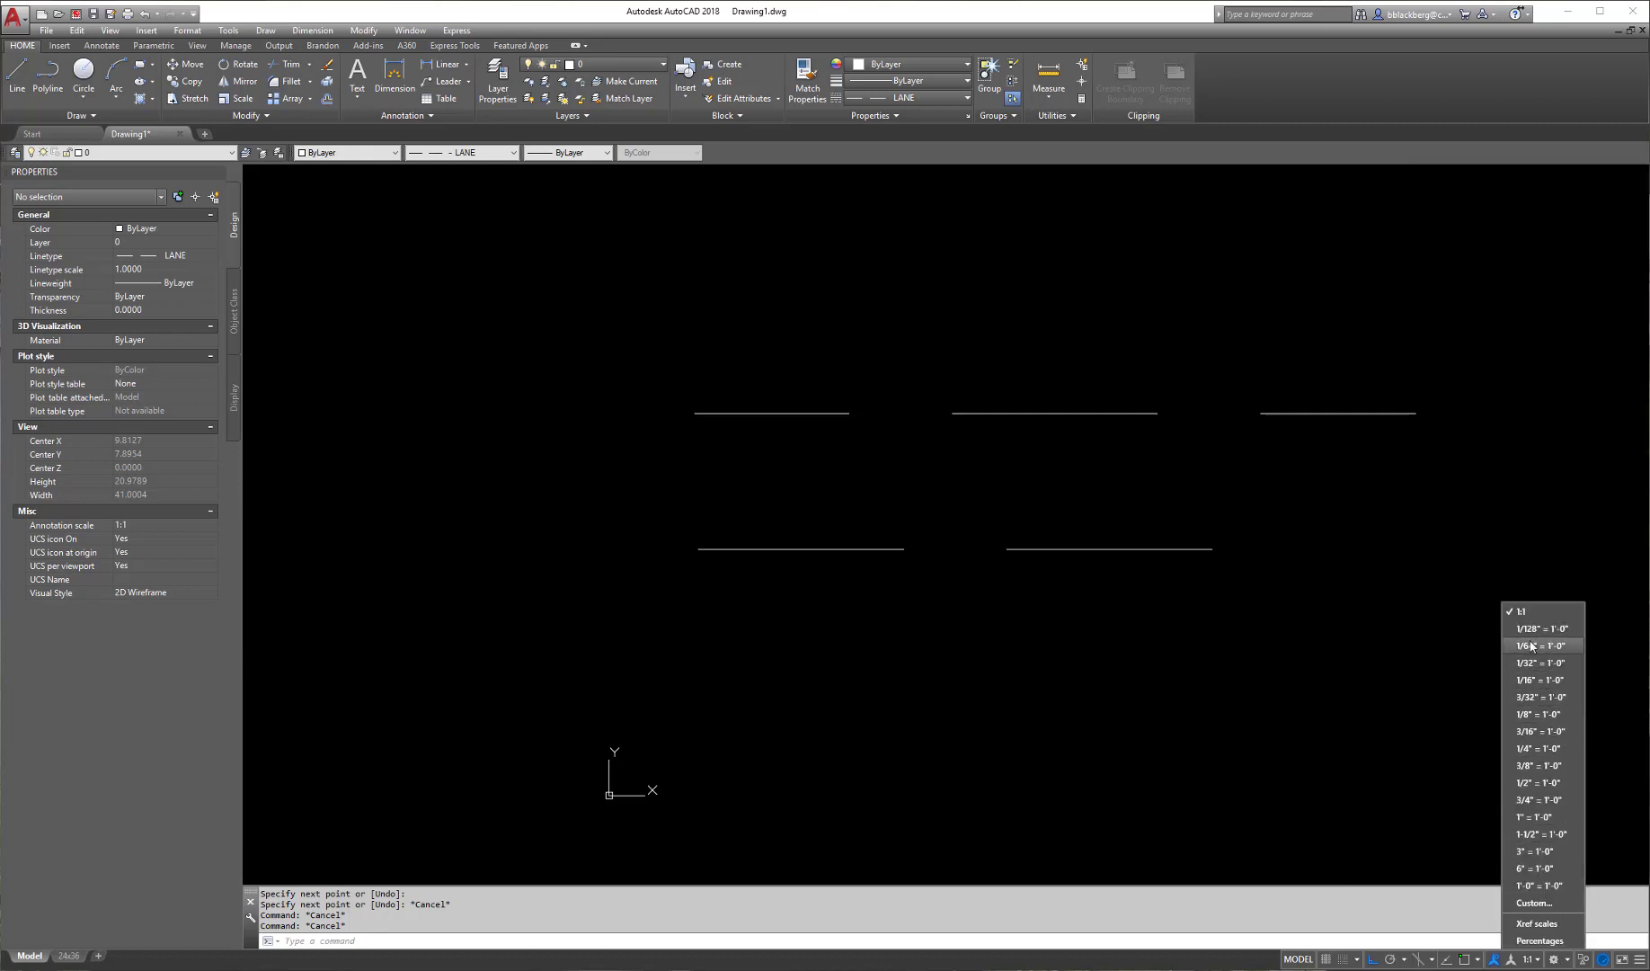
- Add a custom 1:30 scale (1 paper unit = 30 drawing units) and make it the annotation scale
click(1534, 903)
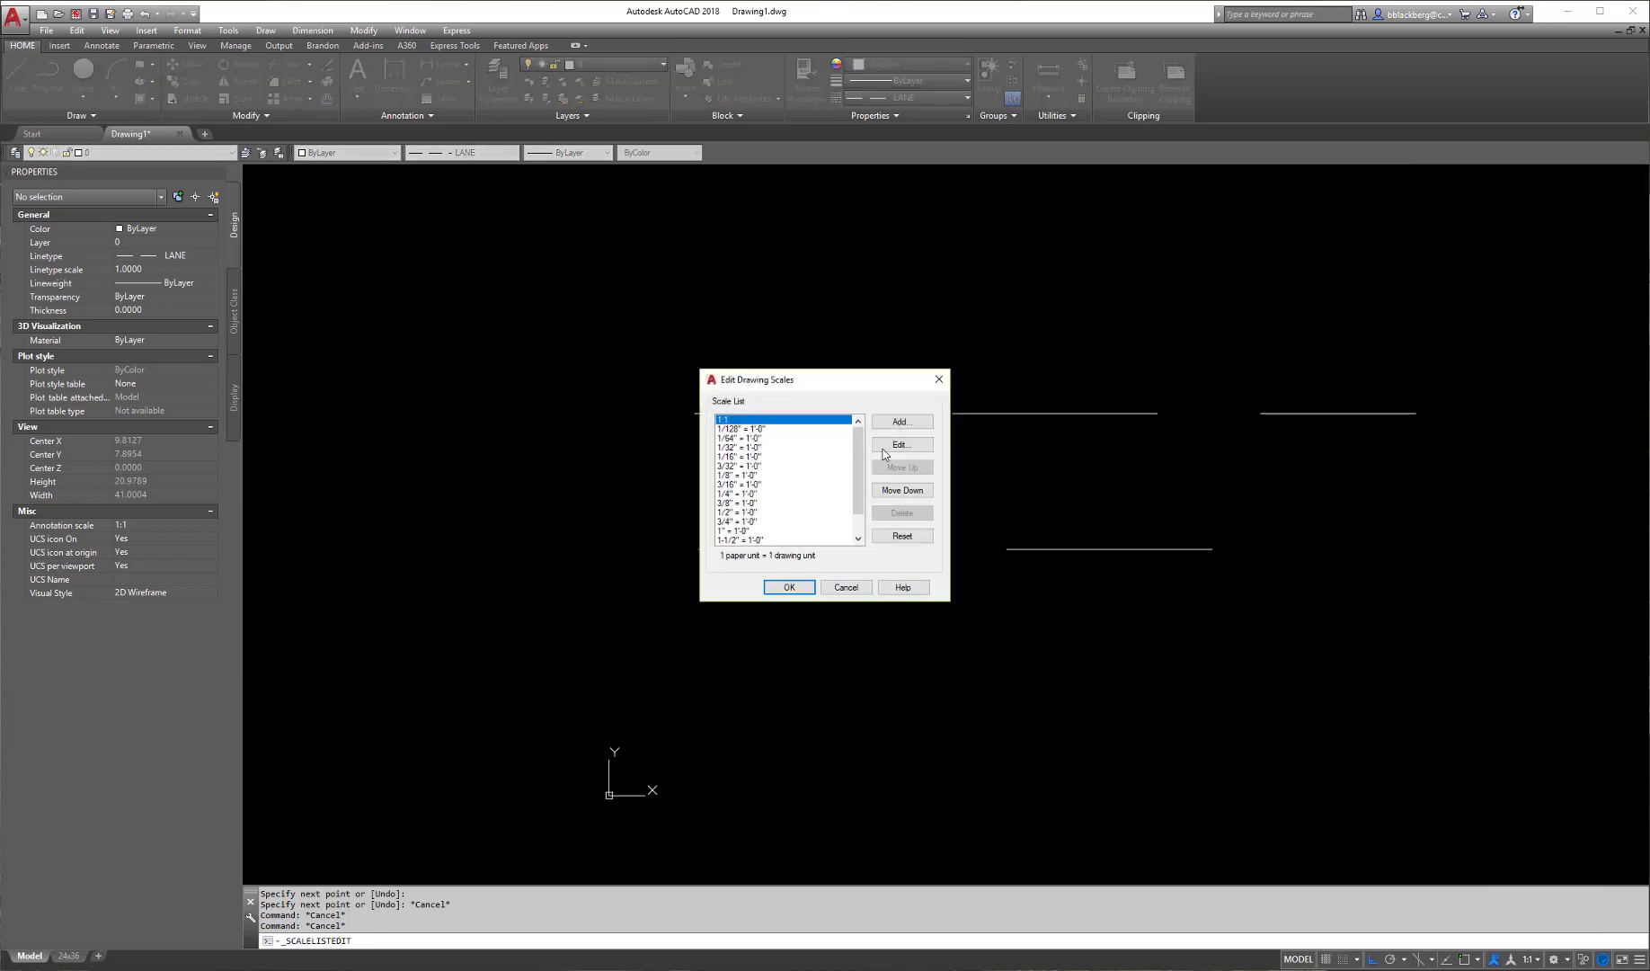
click(912, 429)
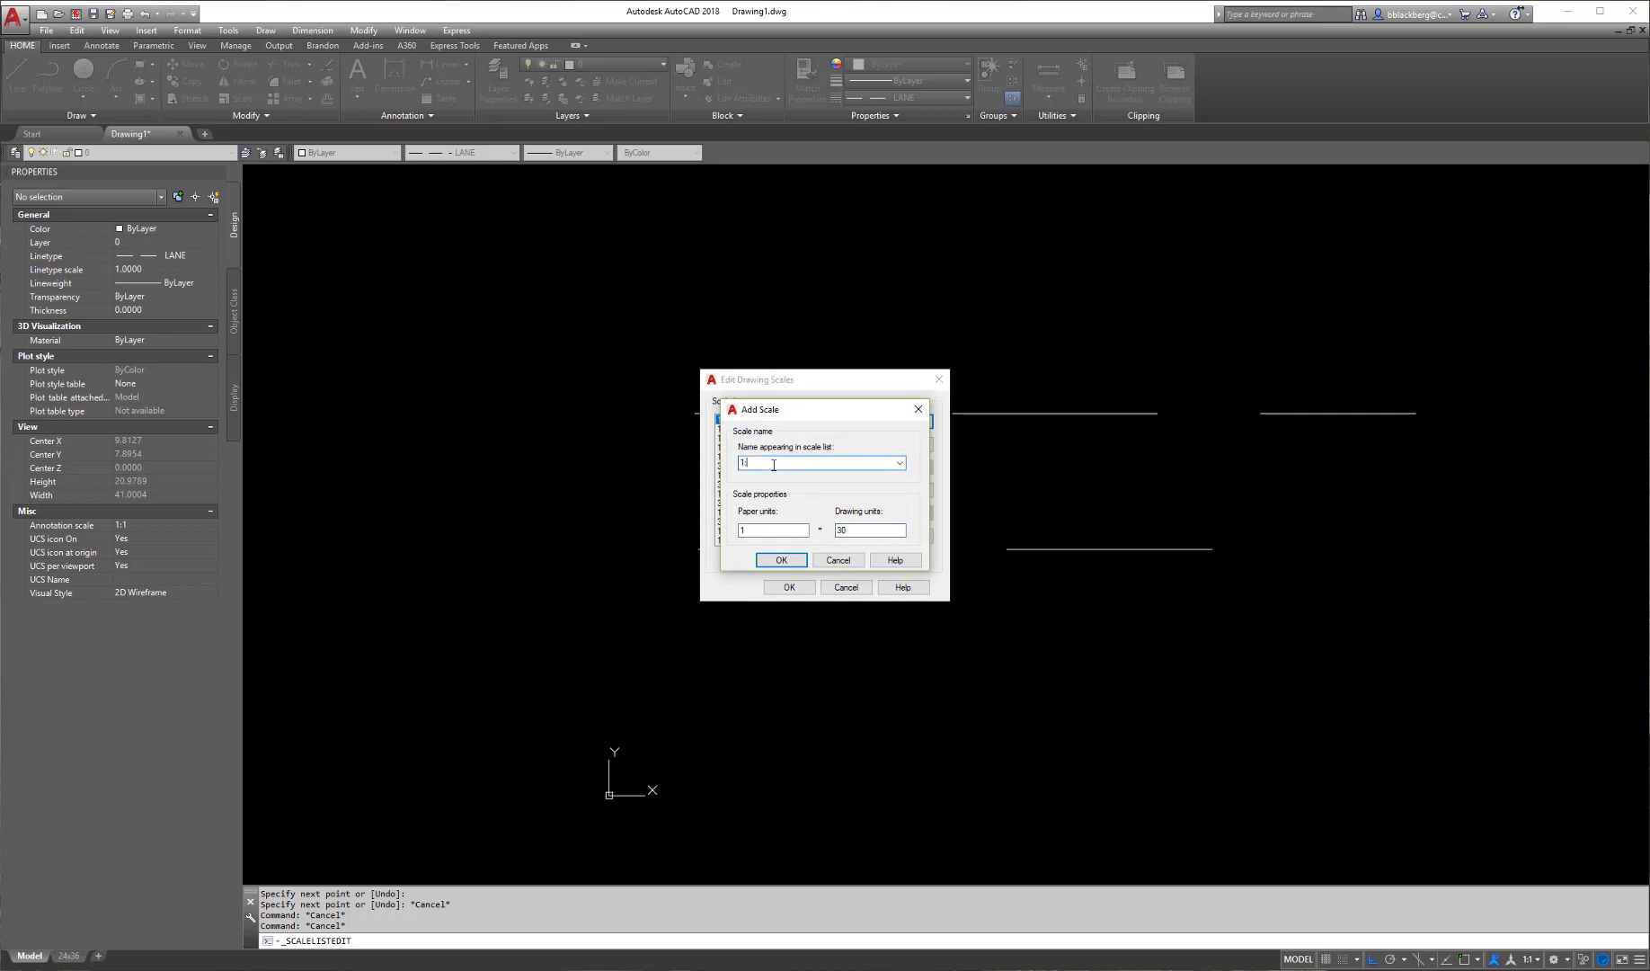
click(781, 560)
click(789, 586)
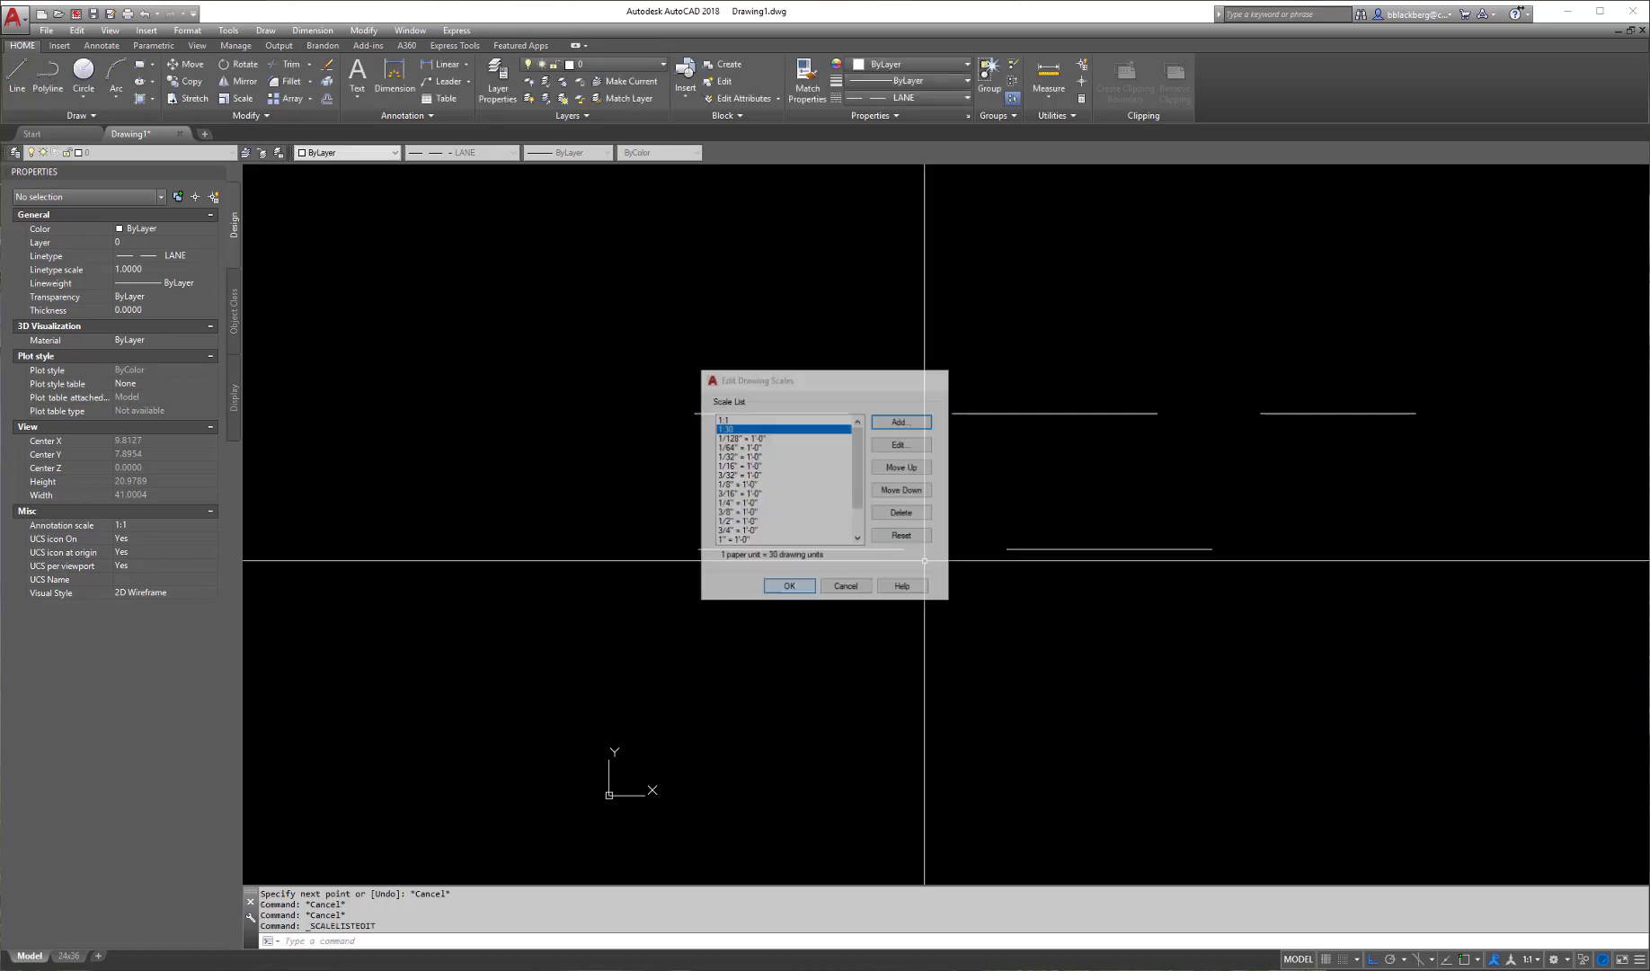
click(1529, 959)
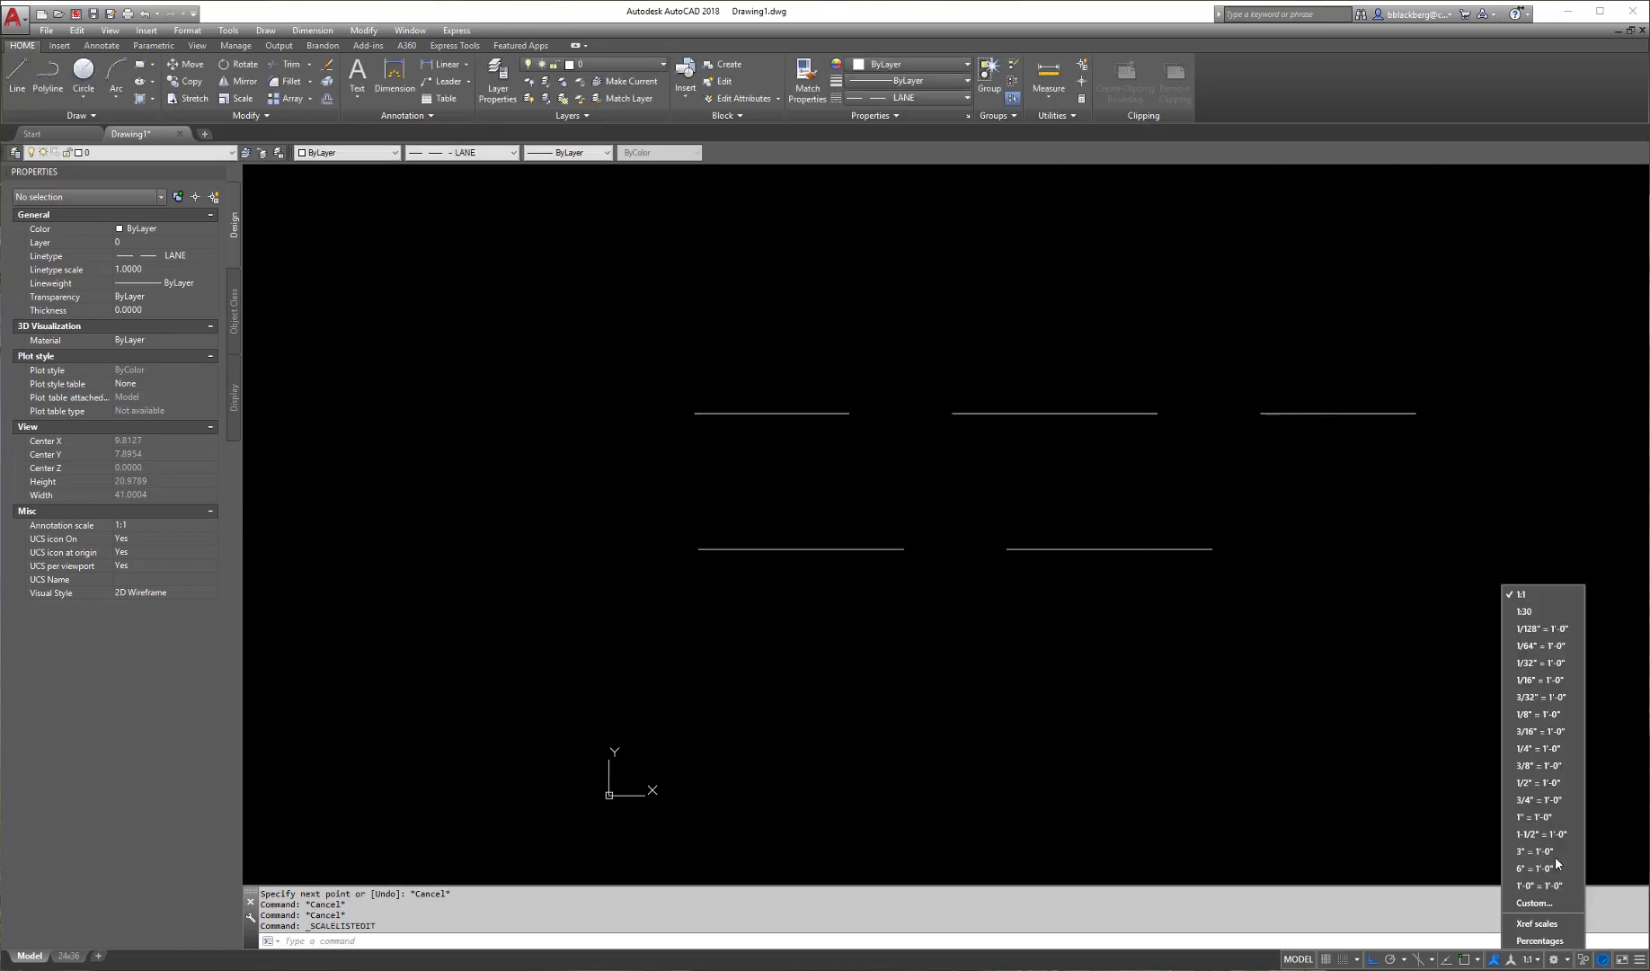
click(1524, 611)
- Regenerate the drawing with REA to refresh linetypes, then pan left
text(RE)
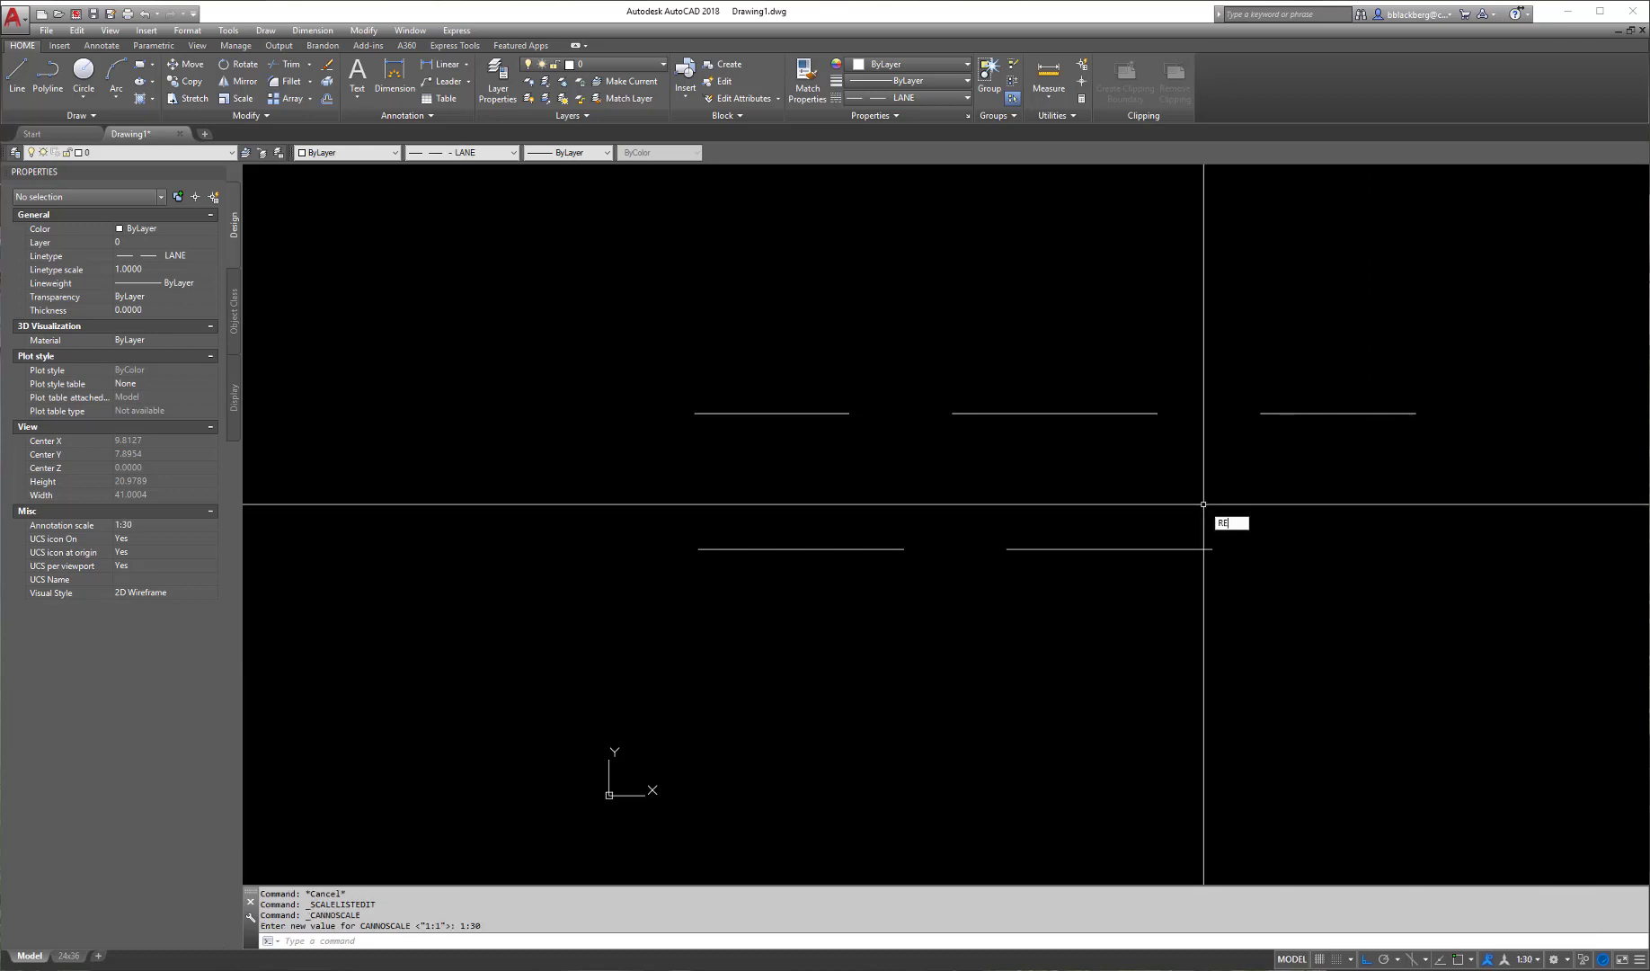
text(A)
key(Return)
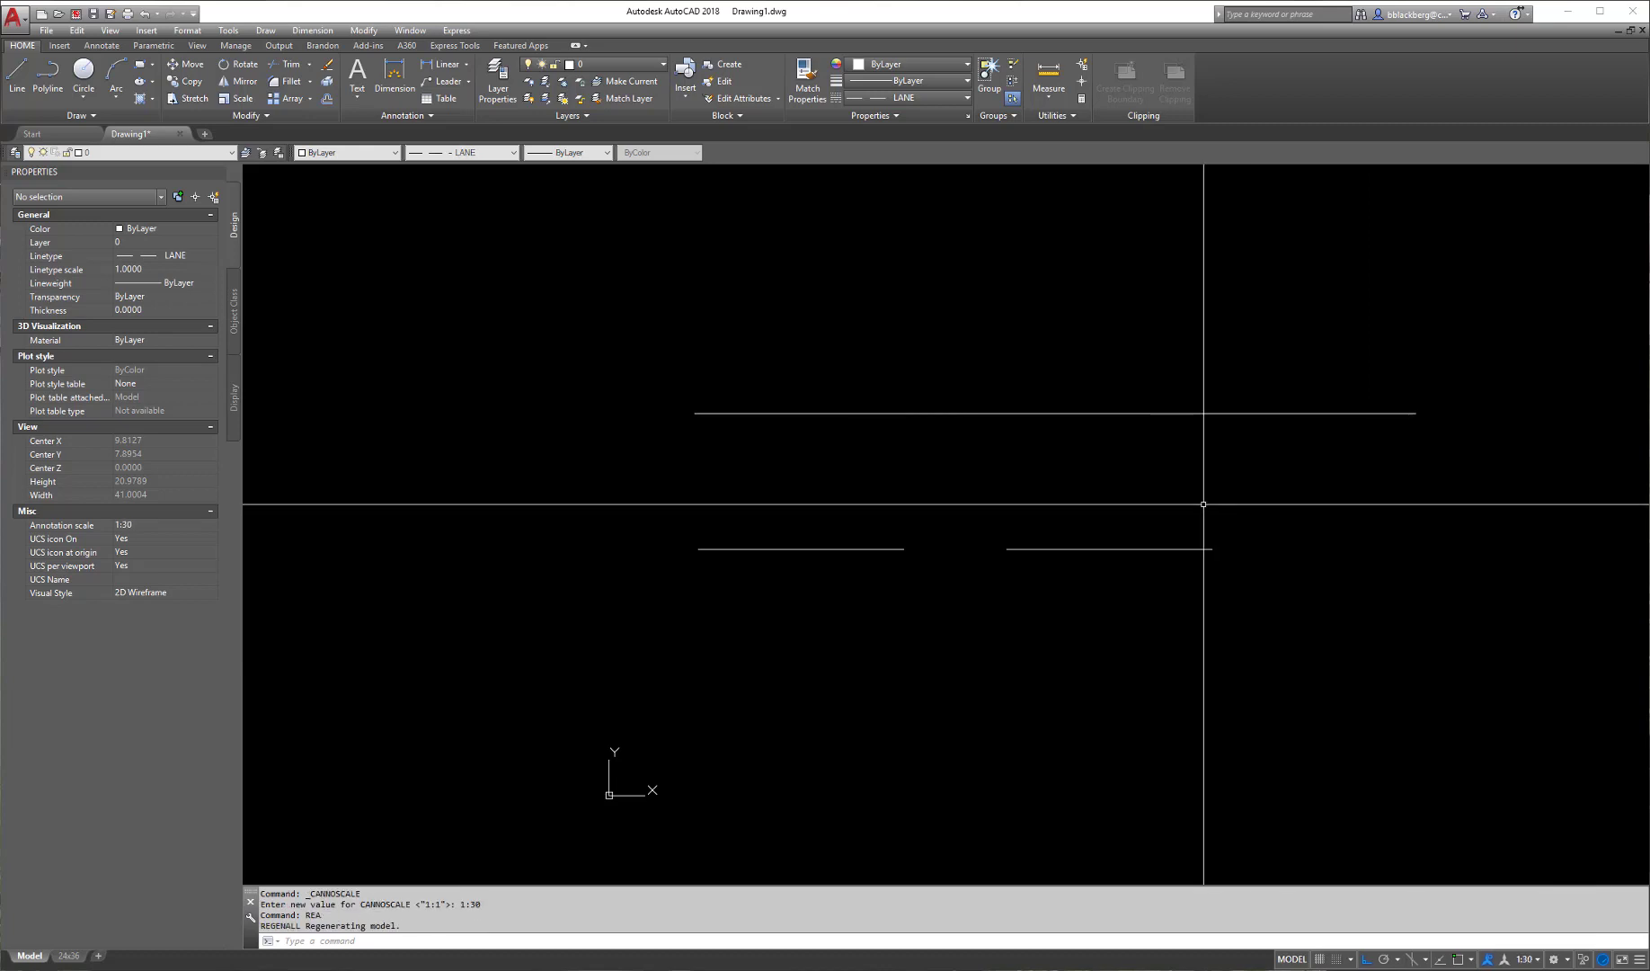
scroll(1239, 490, down, 4)
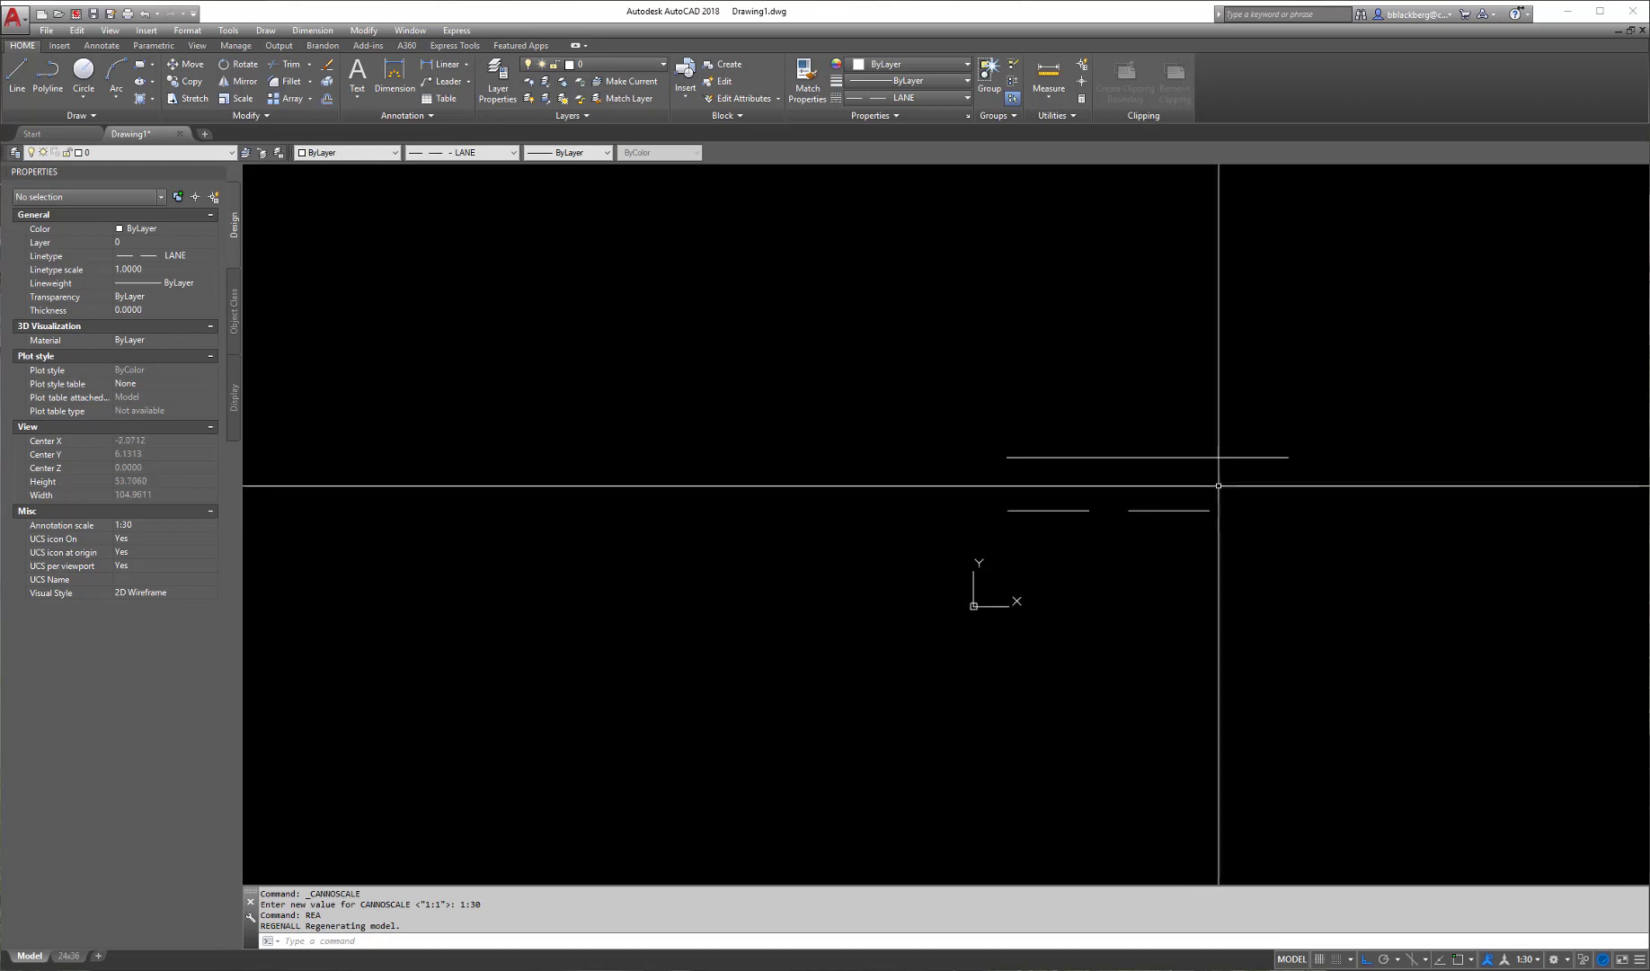
middle_drag(1269, 499, 903, 527)
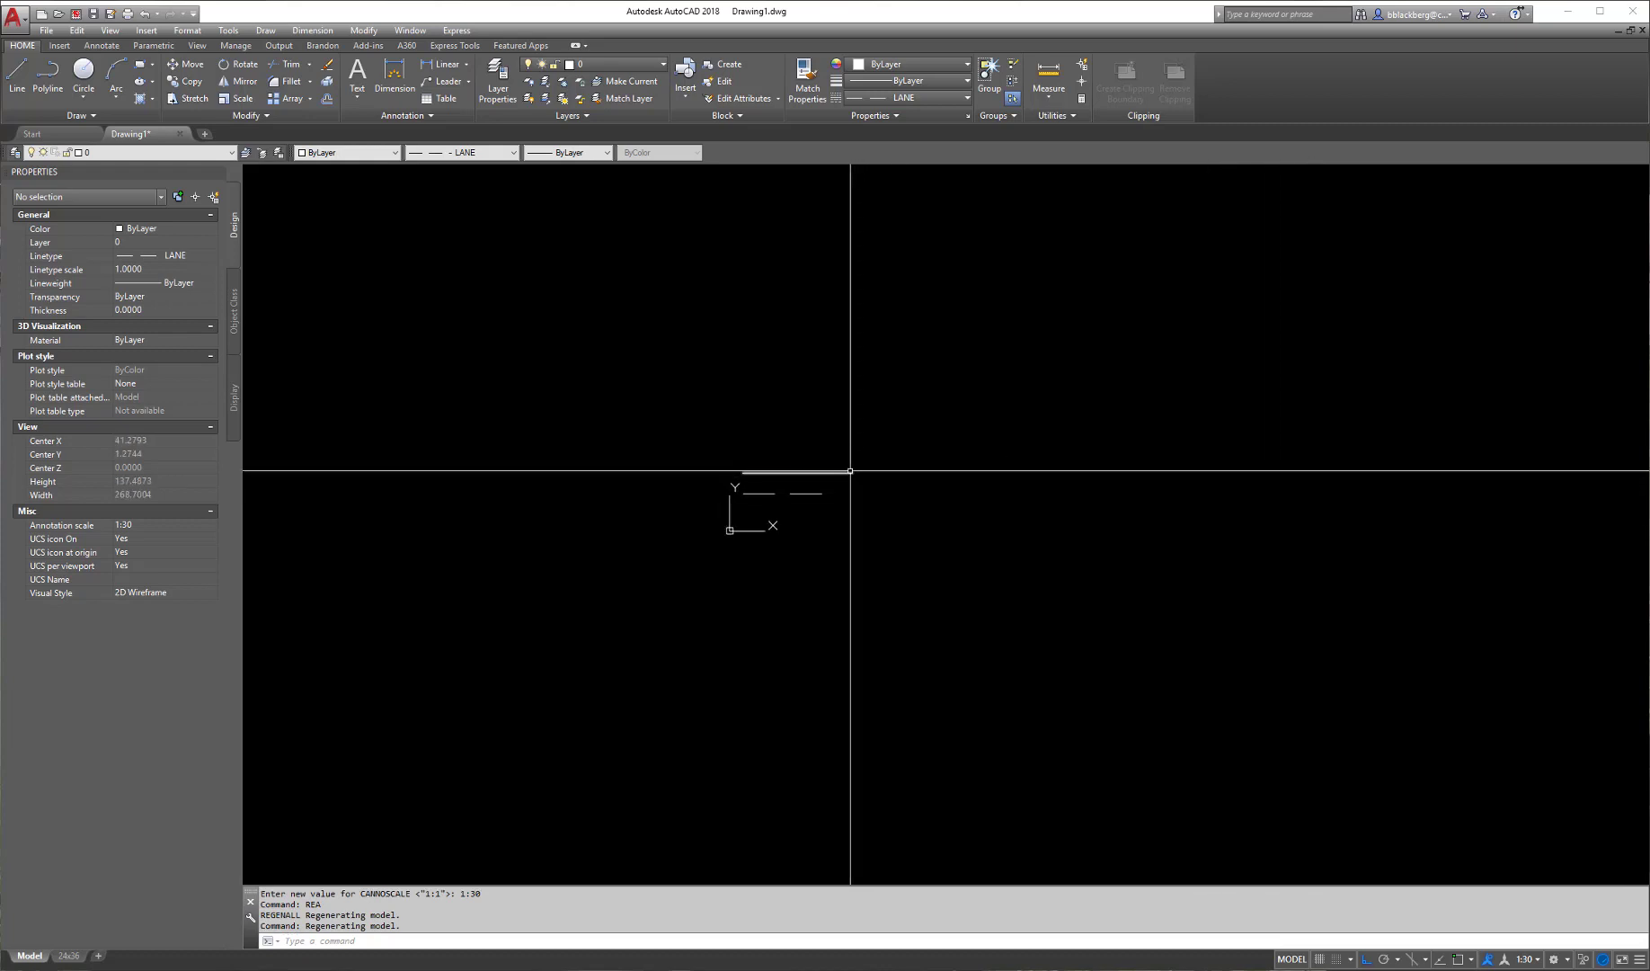
- Stretch the short LANE line far to the right, then cancel the unfinished stretch
click(853, 473)
click(853, 473)
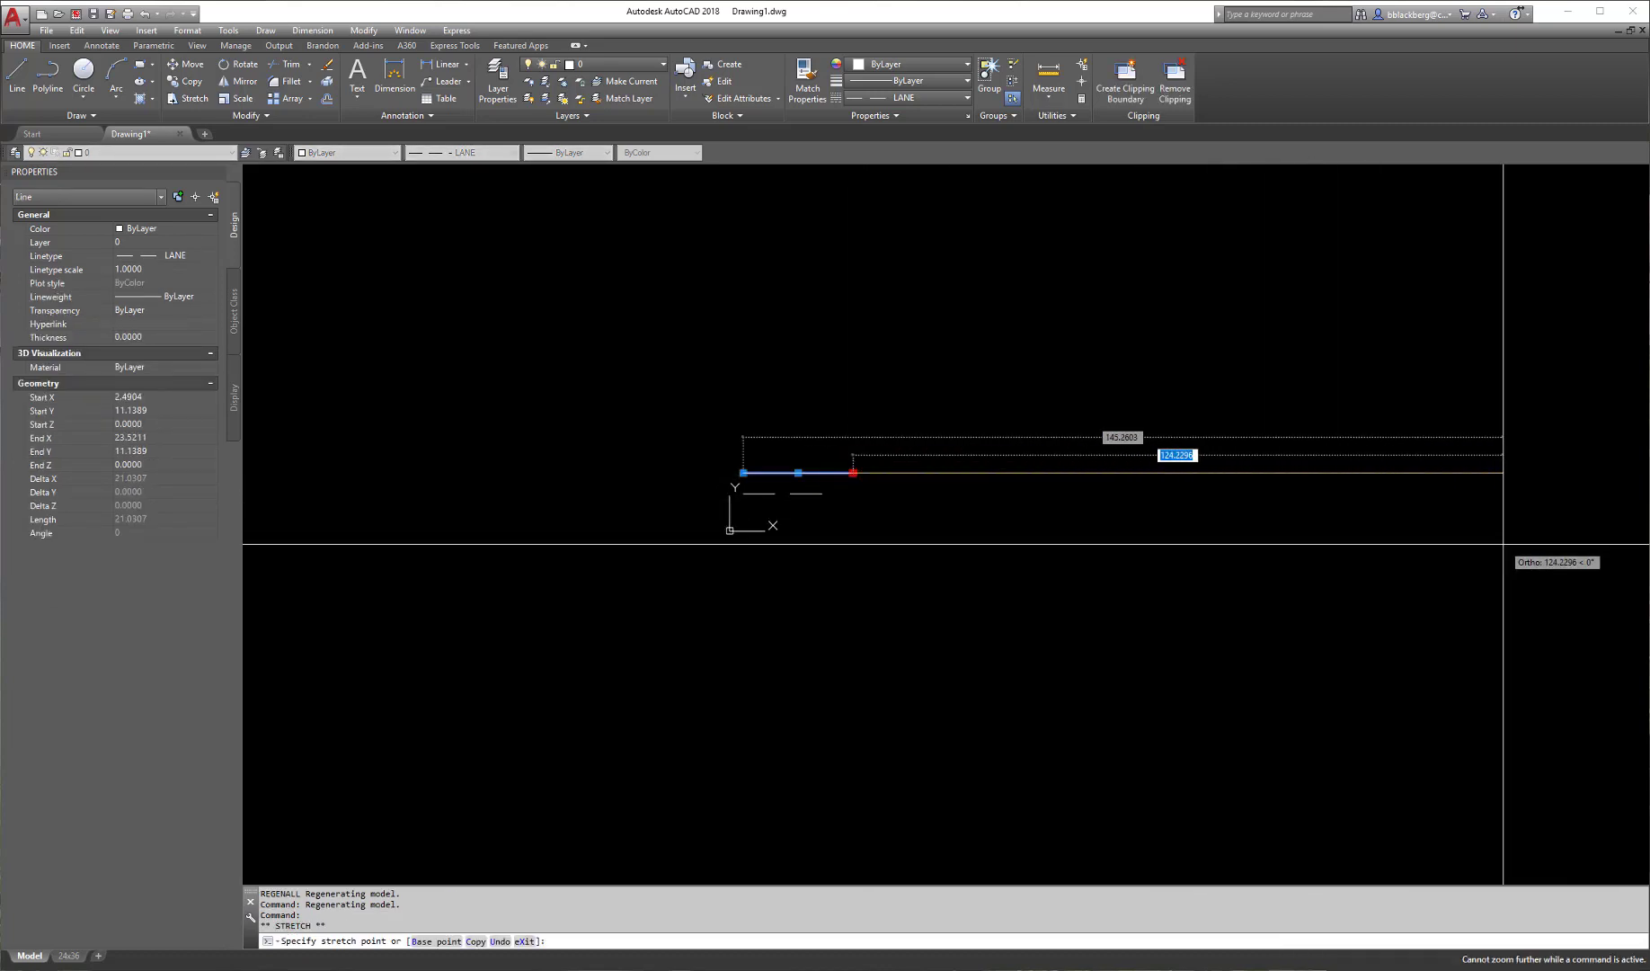
click(1497, 576)
scroll(1253, 620, down, 5)
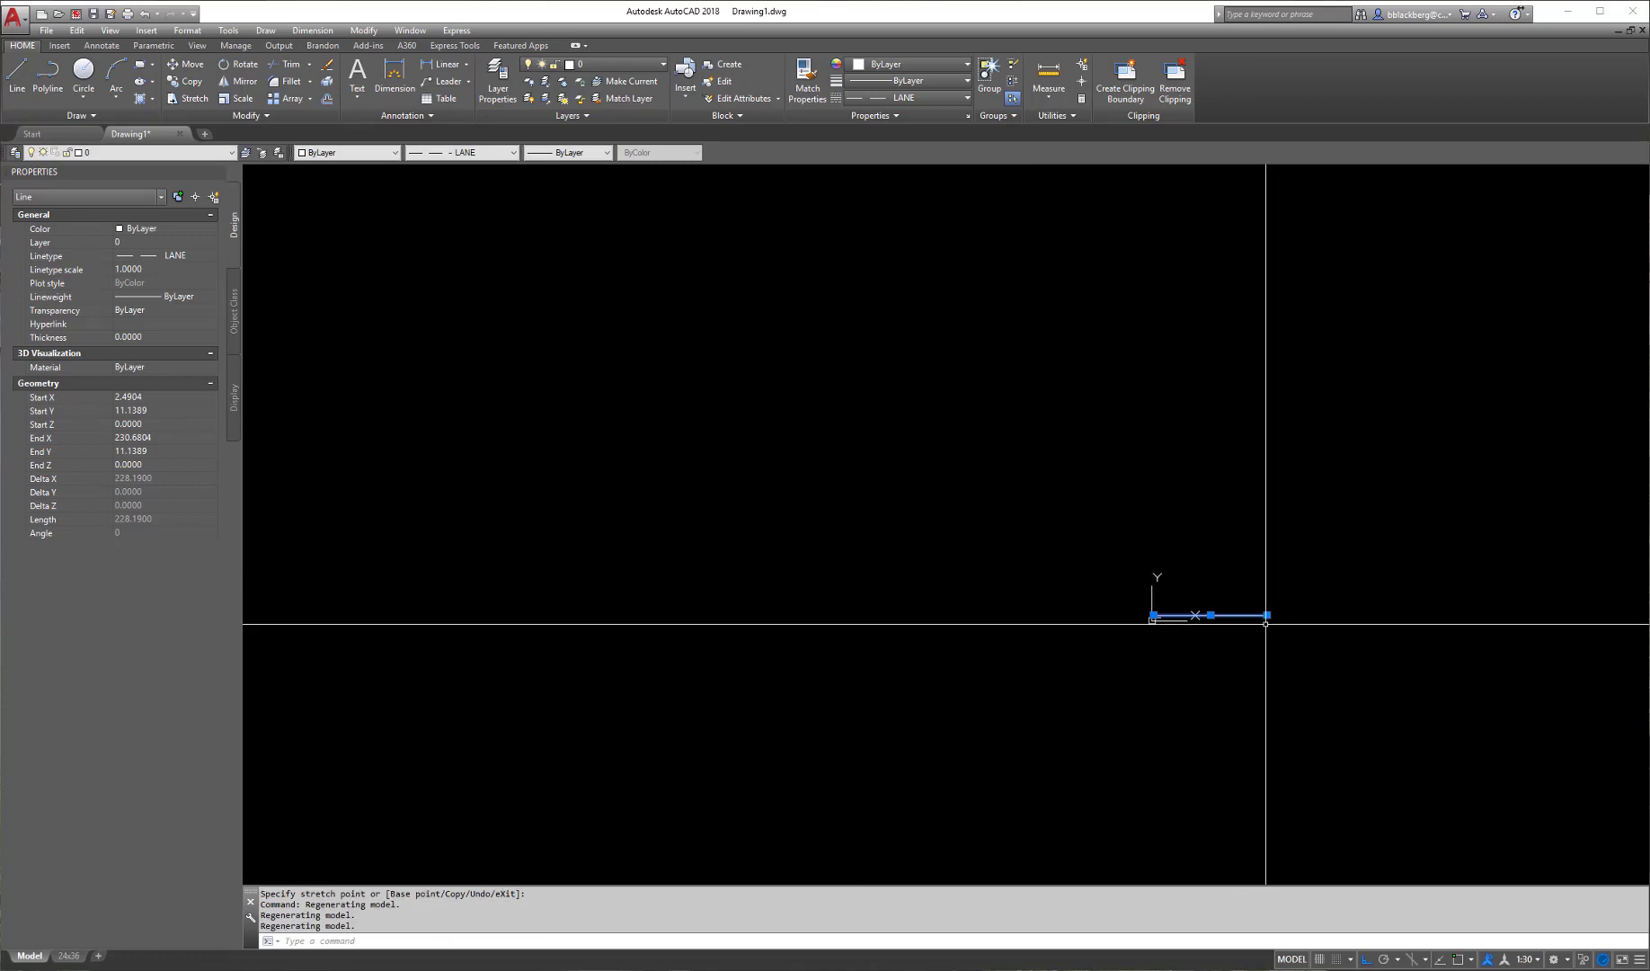
click(1268, 616)
click(1577, 629)
middle_drag(1540, 653, 1422, 637)
key(Escape)
key(Escape)
key(Escape)
scroll(1150, 597, up, 6)
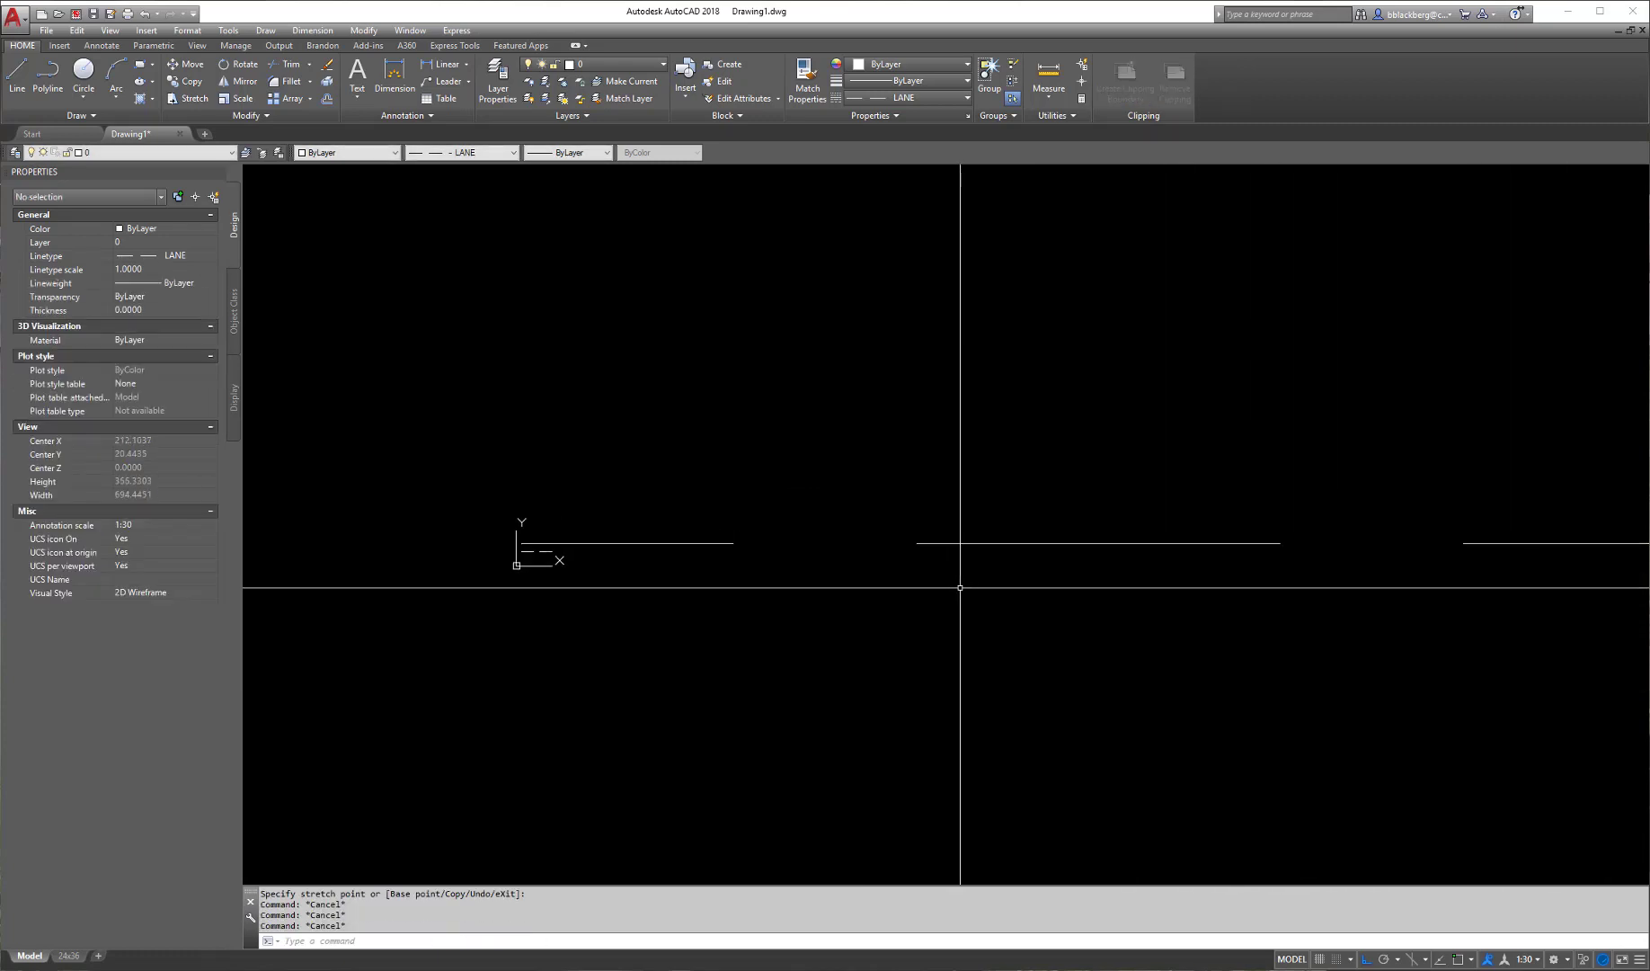
- Start a DIST measurement from a point on the line, then cancel it
text(DI)
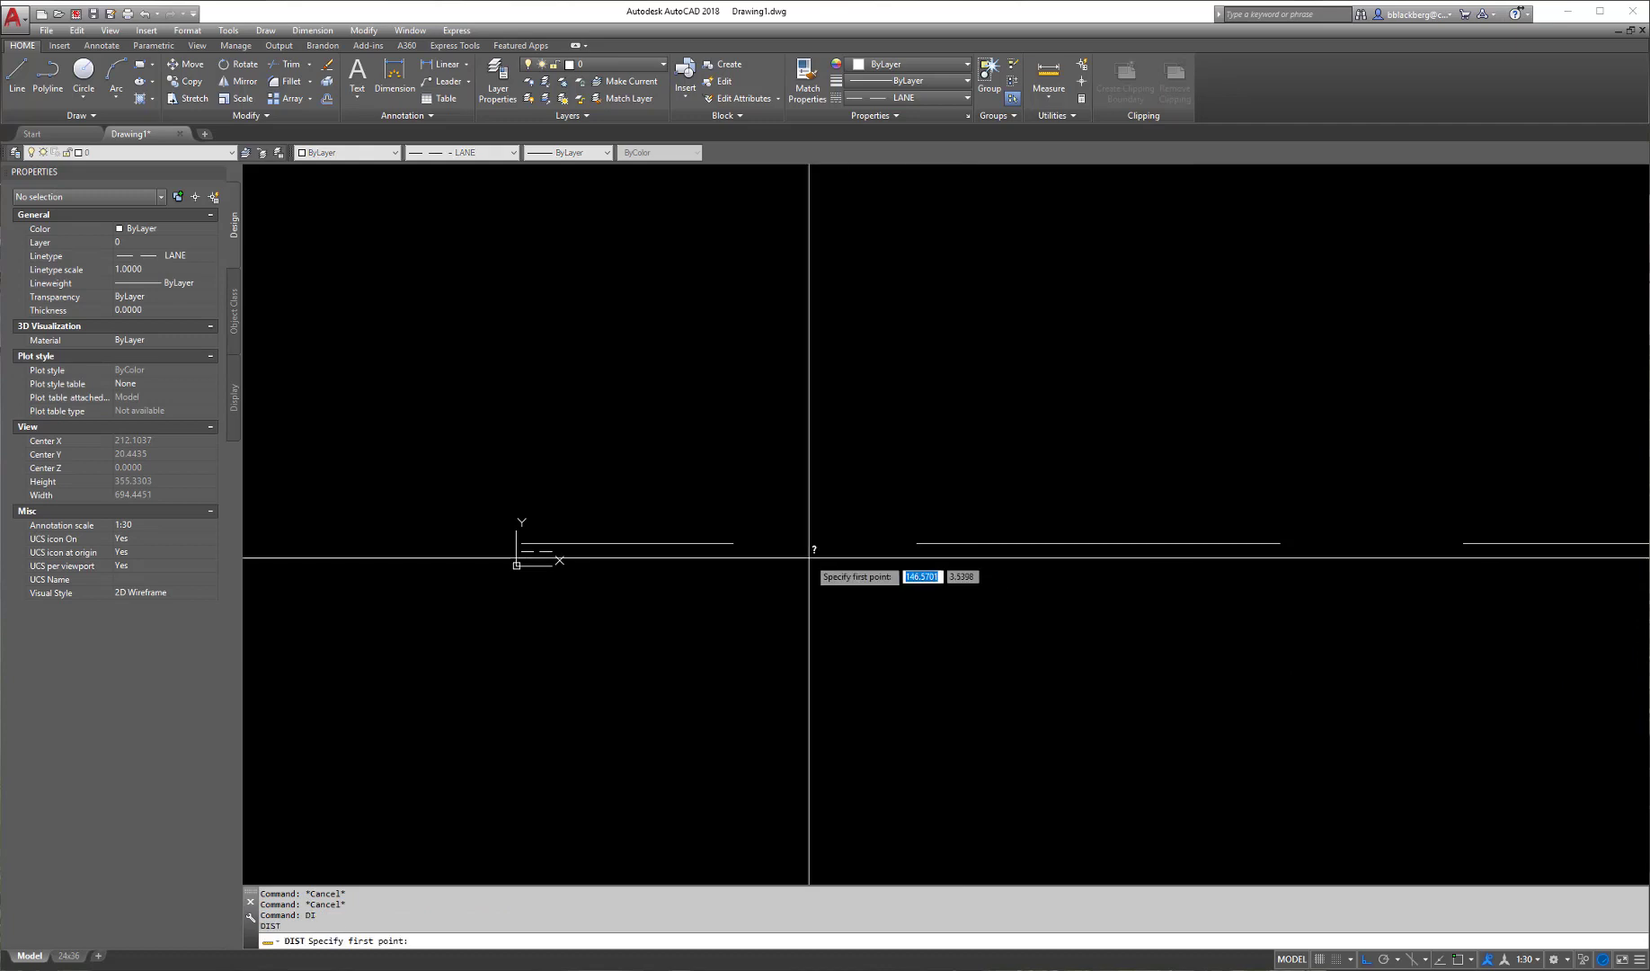
key(Return)
click(734, 555)
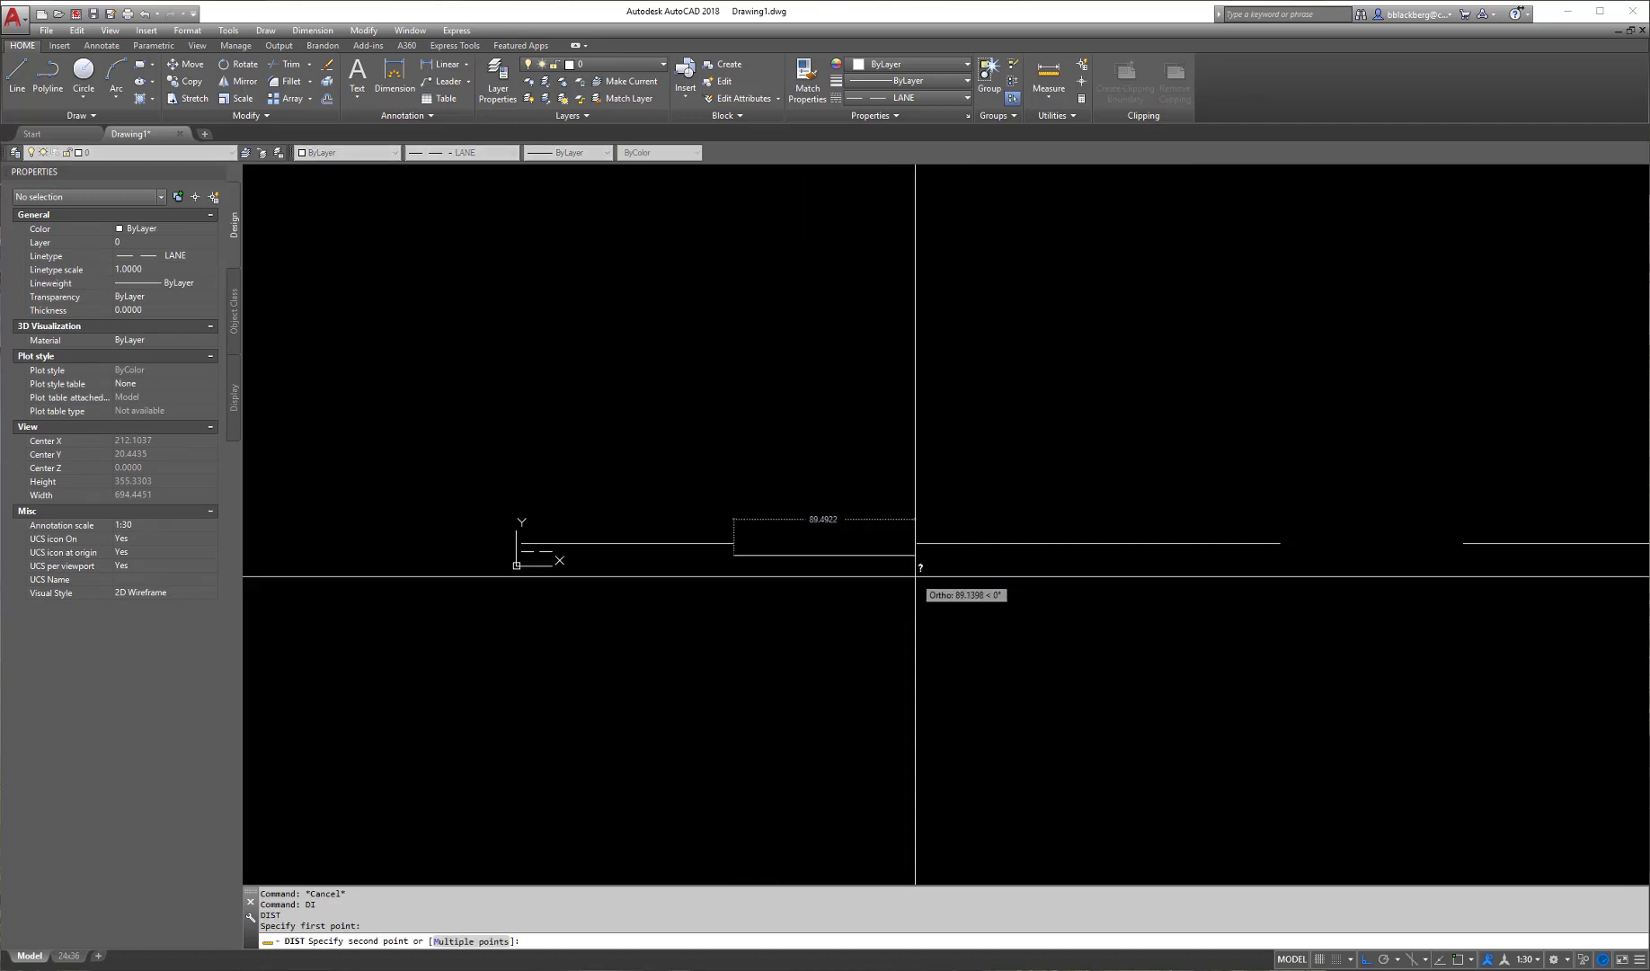
key(Escape)
key(Escape)
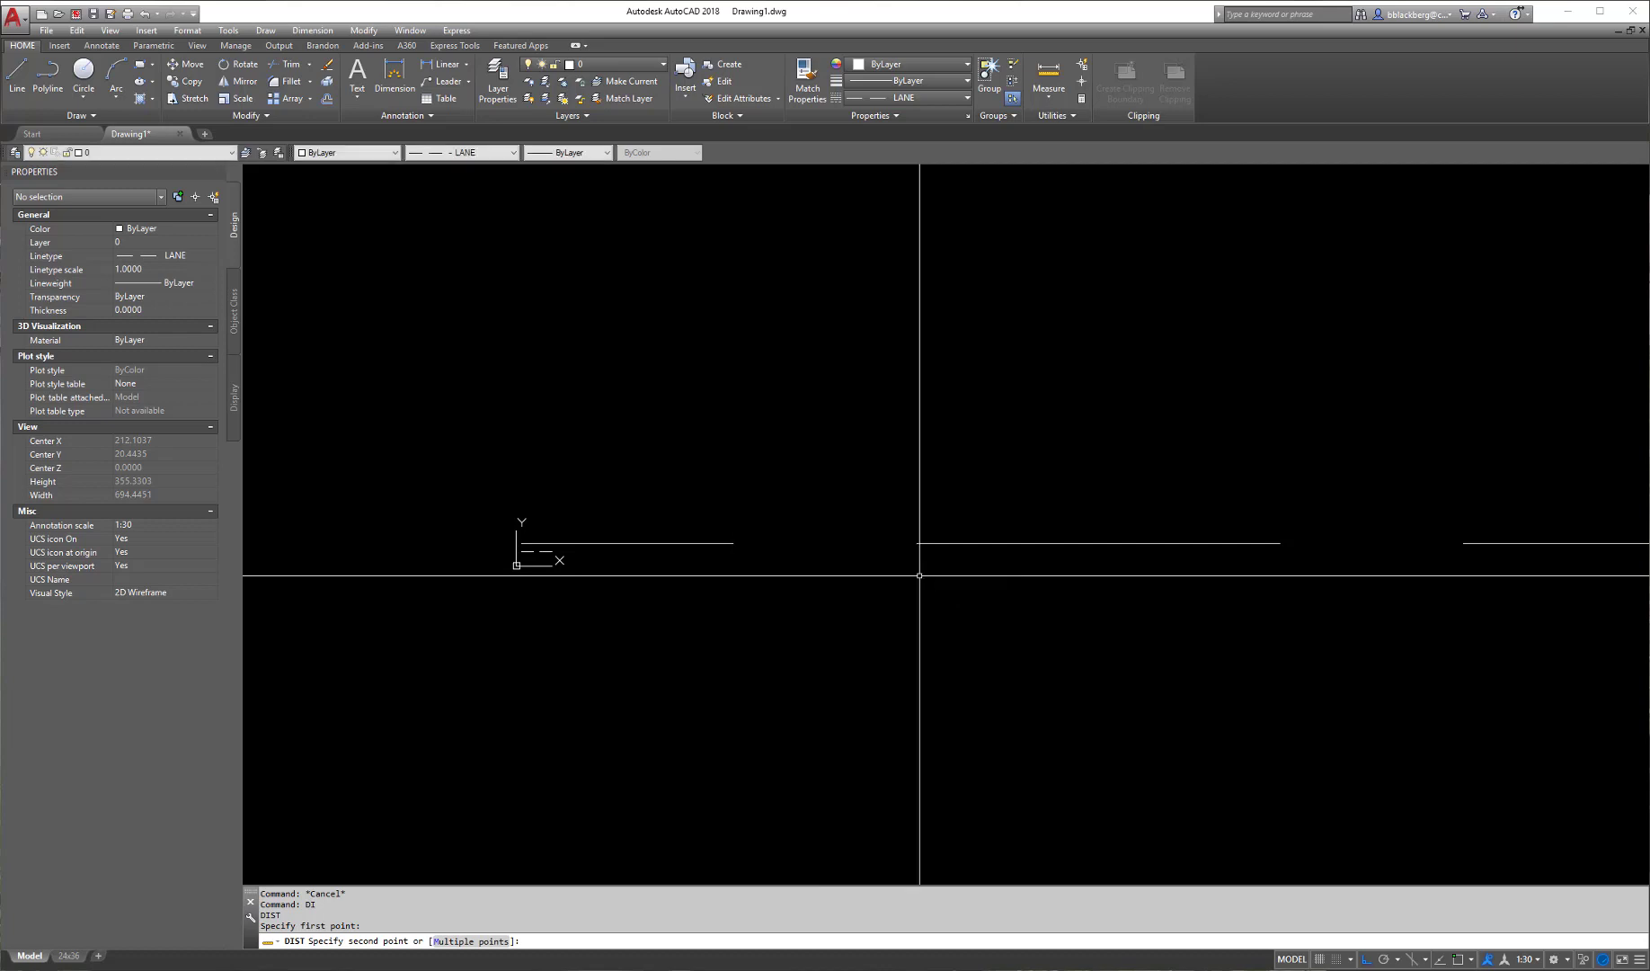
- Window-select the long lane line and delete it
click(925, 530)
click(939, 571)
key(Delete)
scroll(674, 557, up, 10)
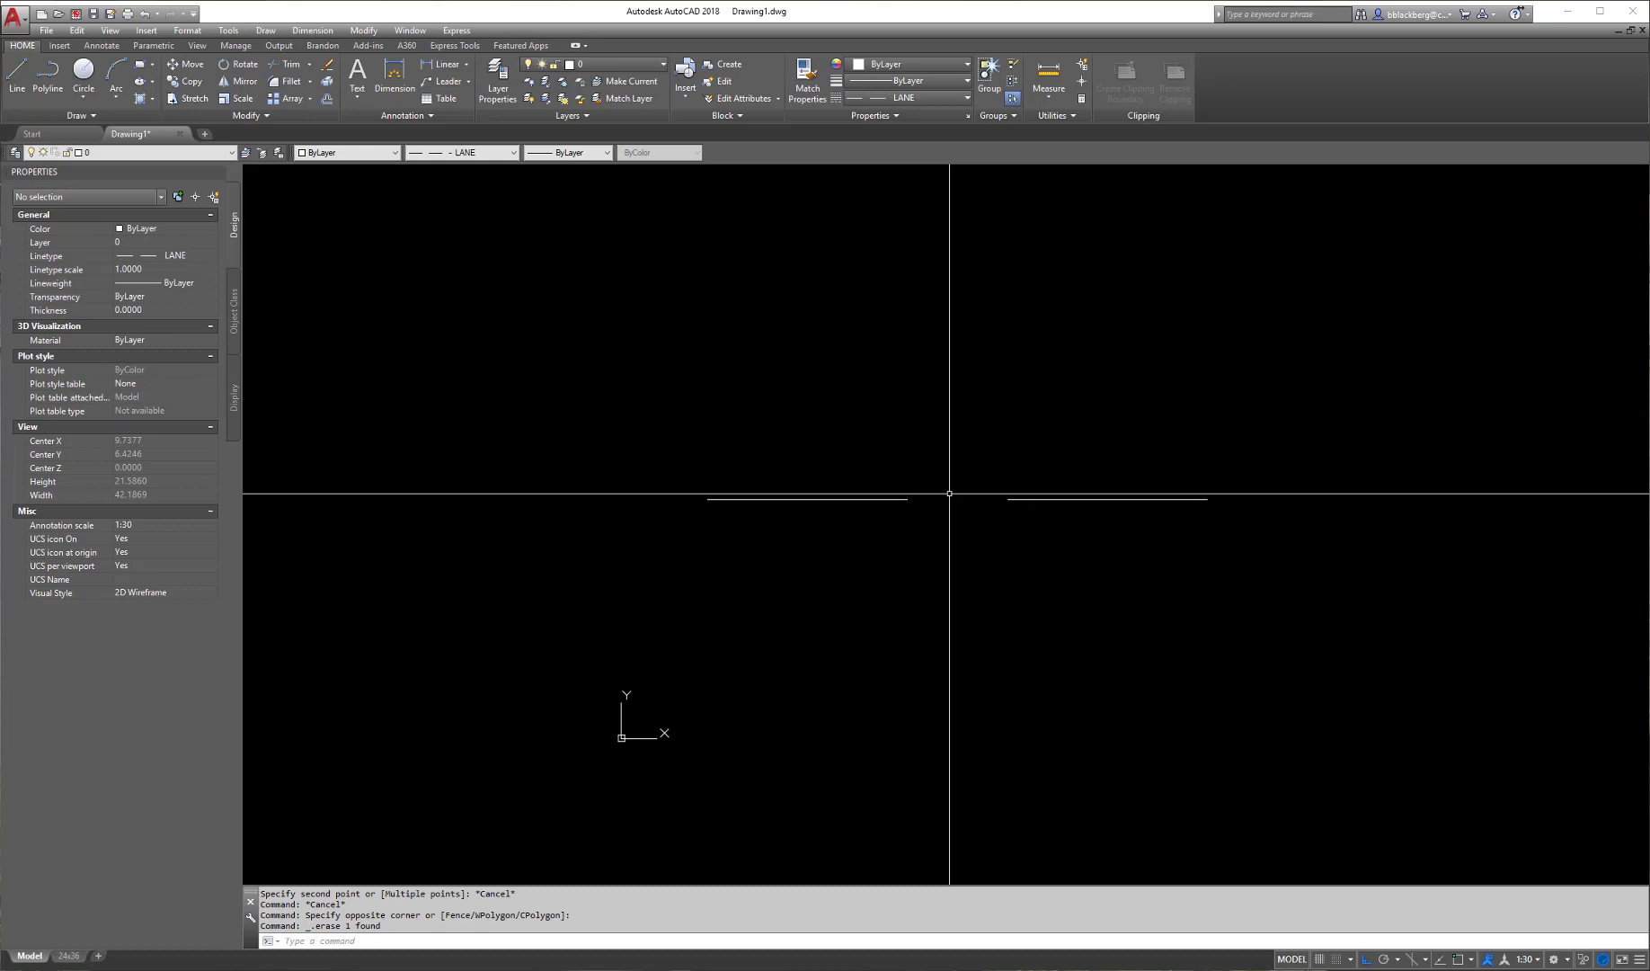
key(Escape)
key(Escape)
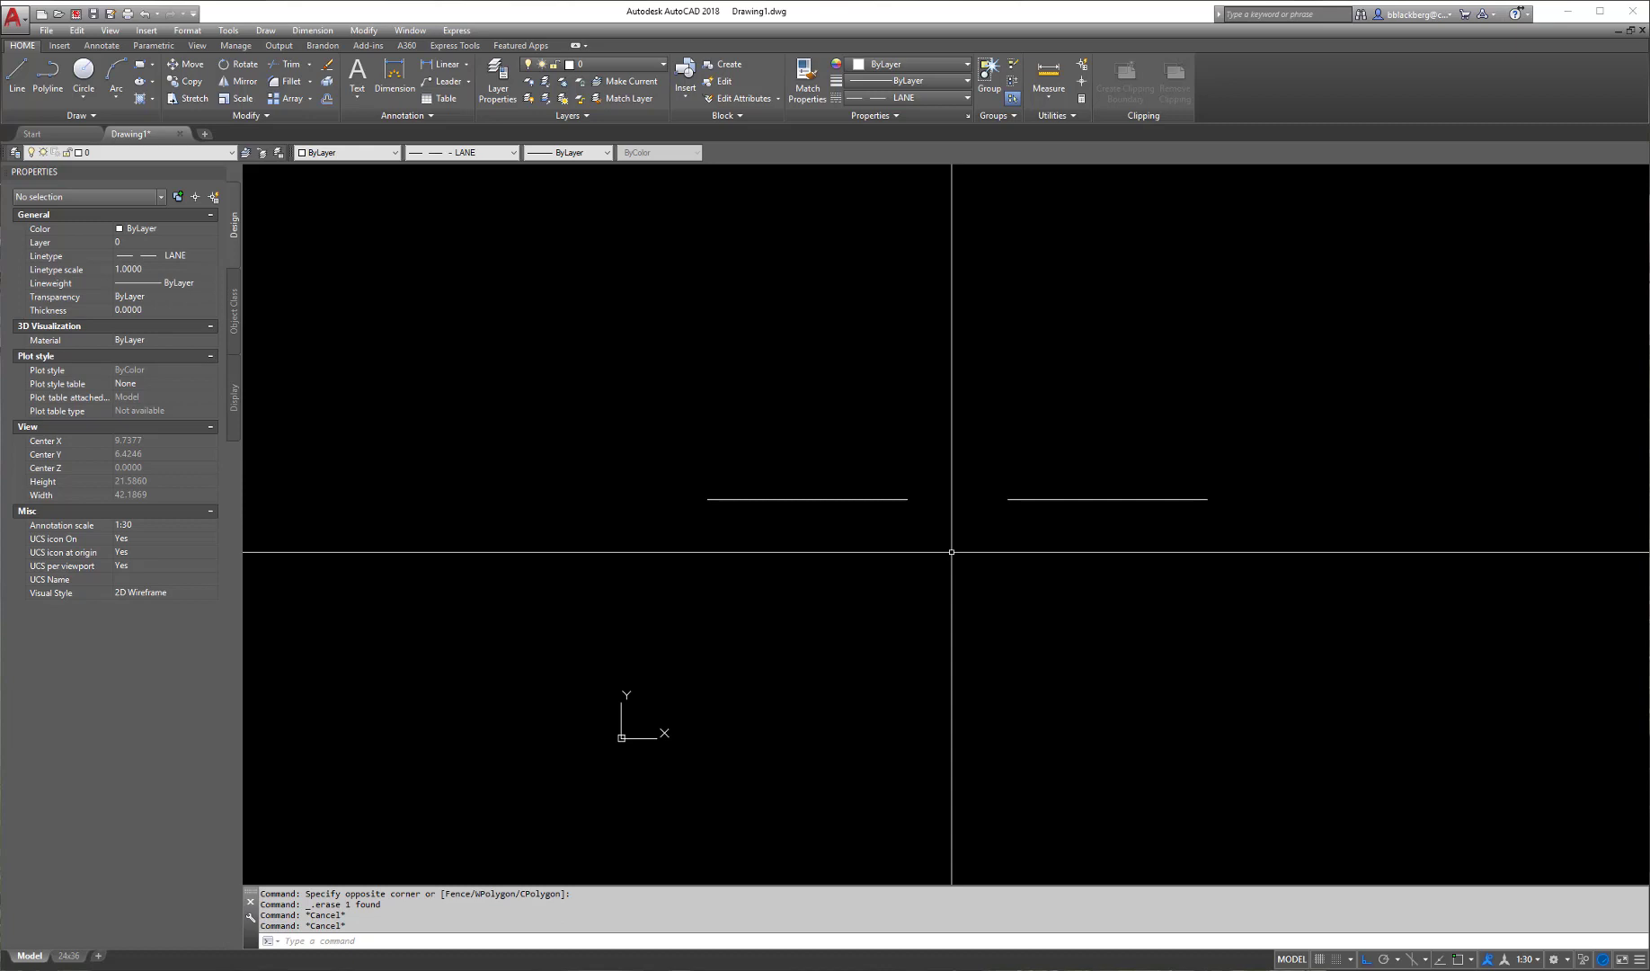
- Scale both short lines by a factor of 1/30 about a picked base point
text(SCALE)
key(Return)
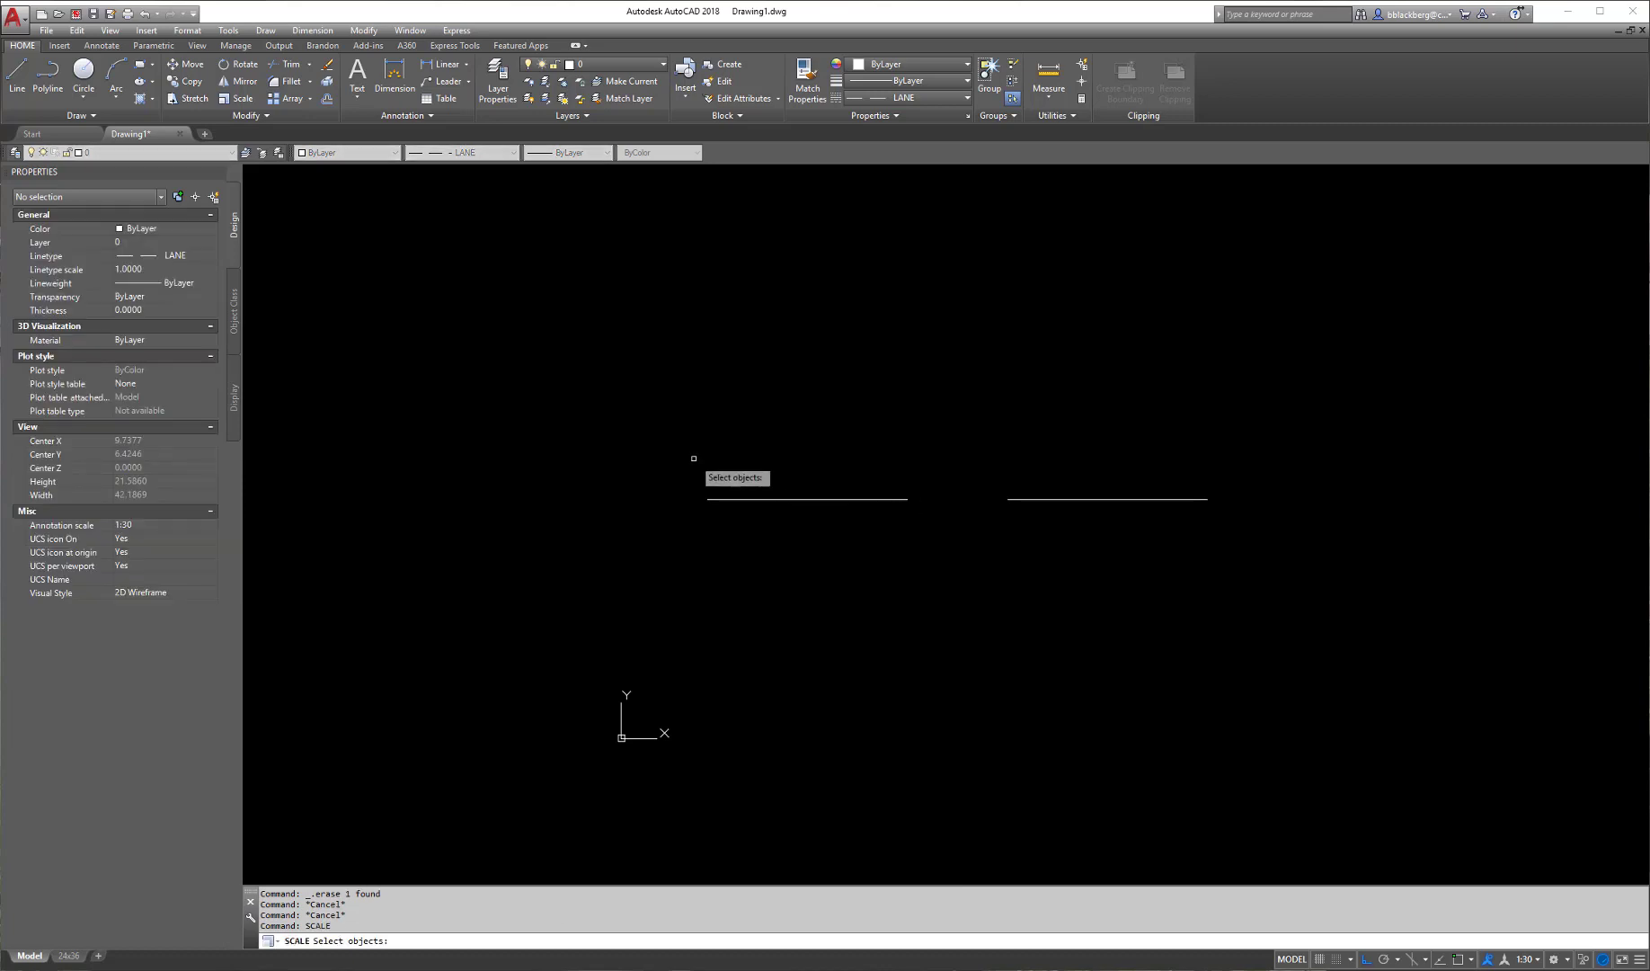
click(638, 442)
click(1315, 614)
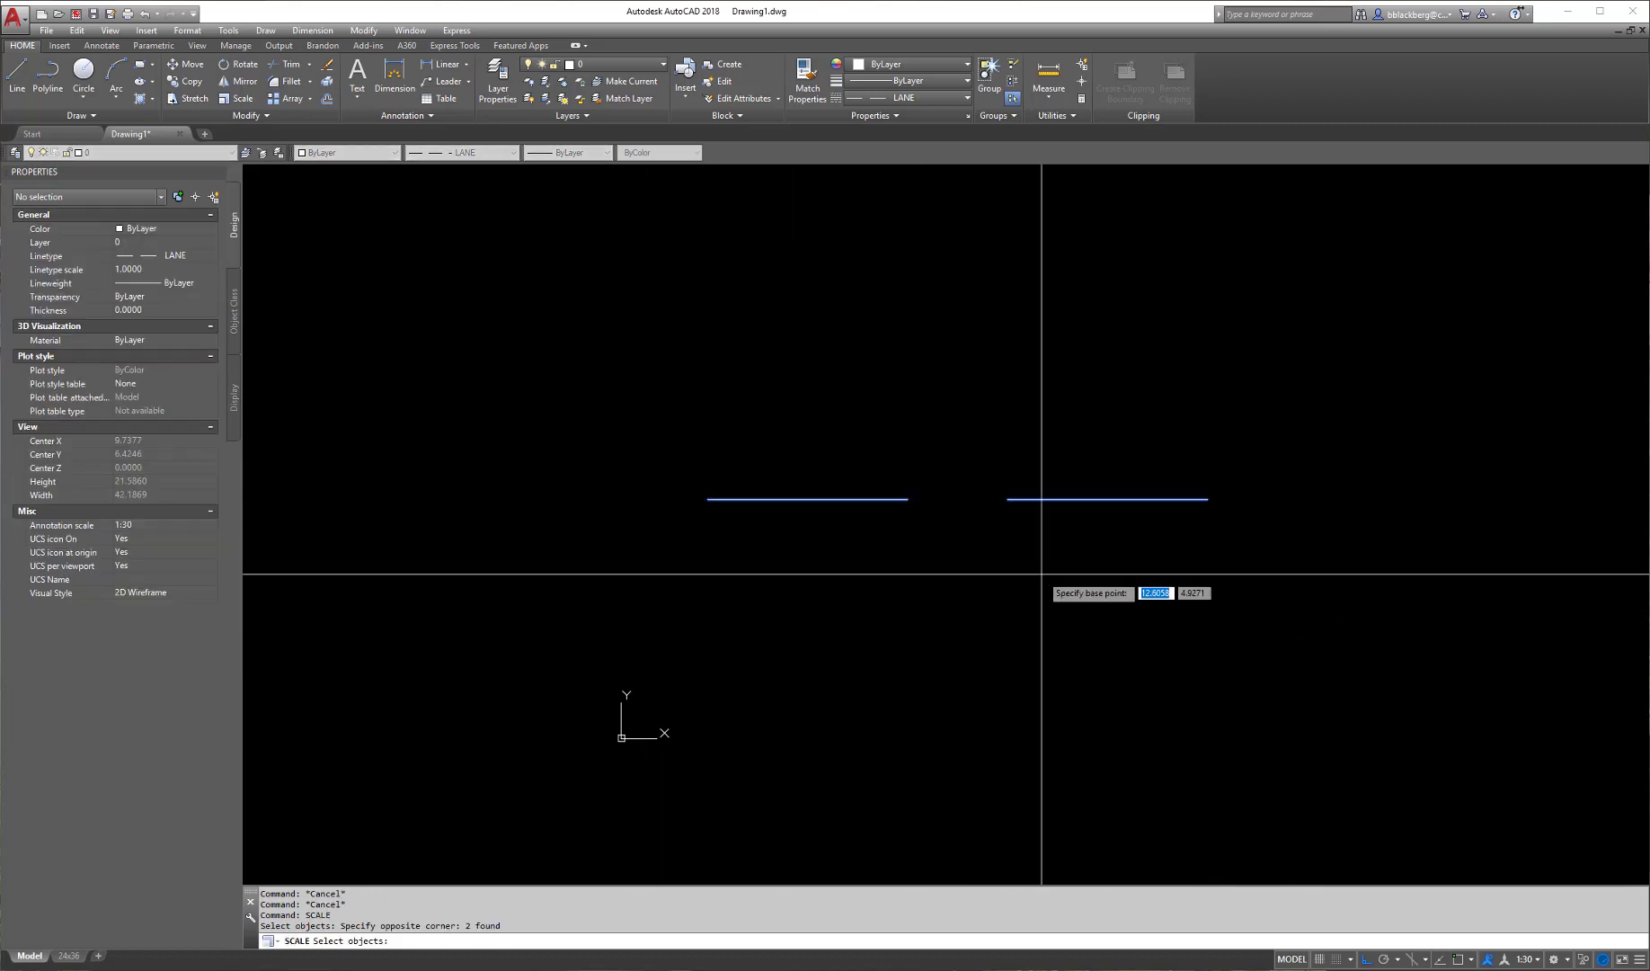
key(Return)
click(686, 525)
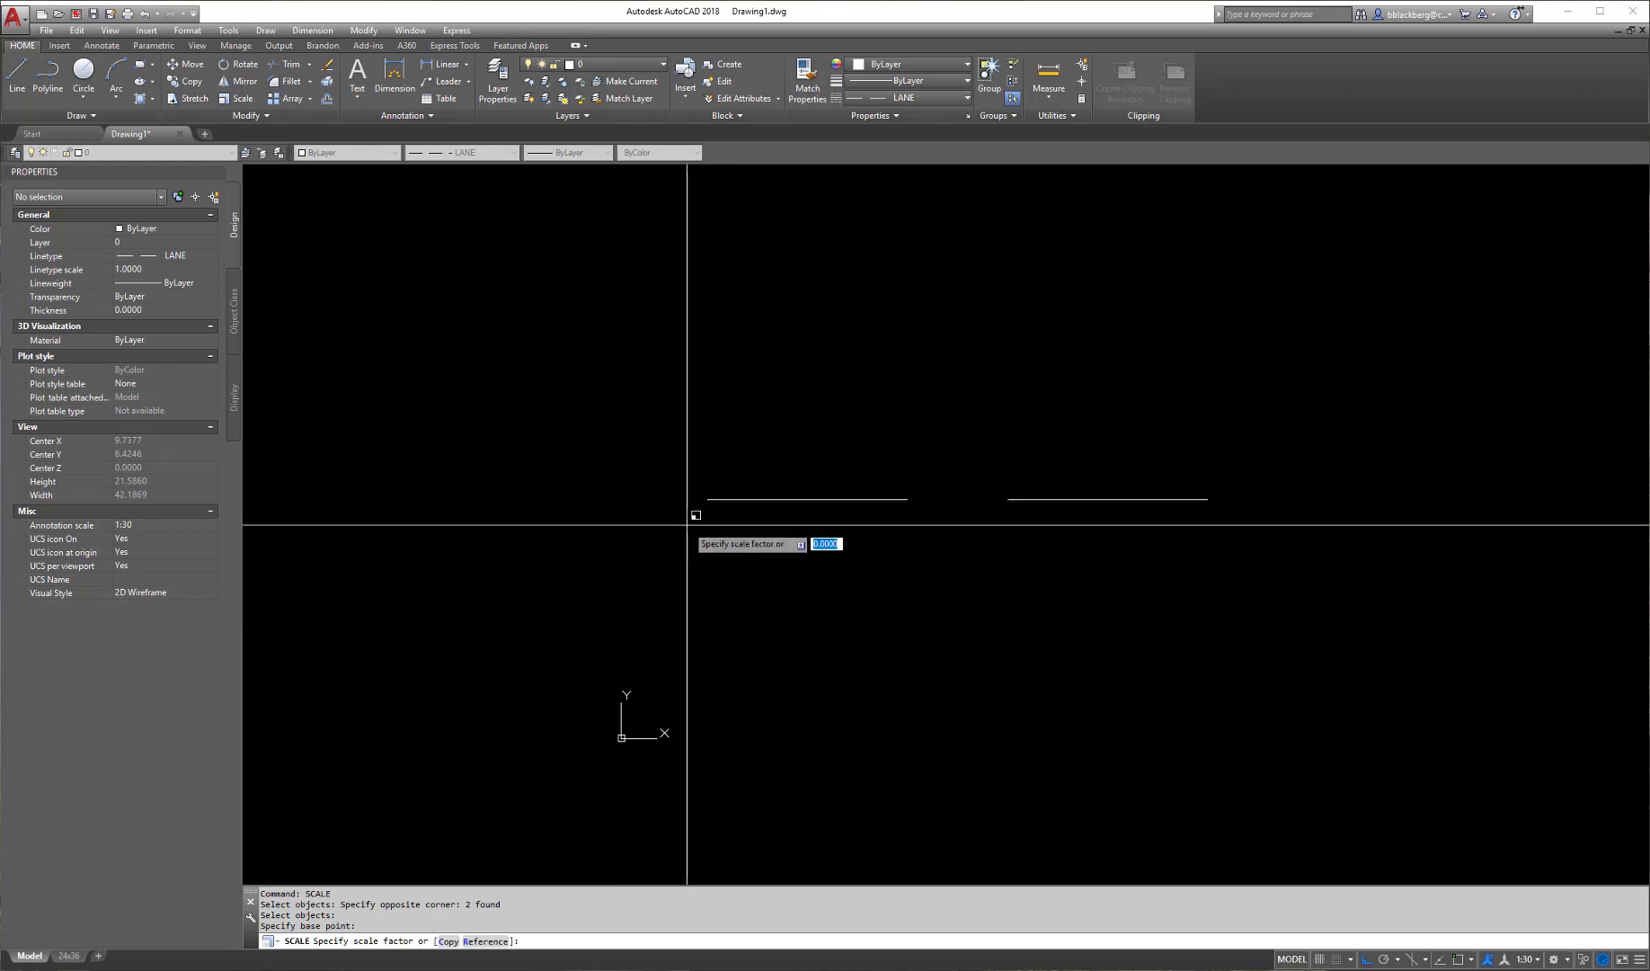
text(1/30)
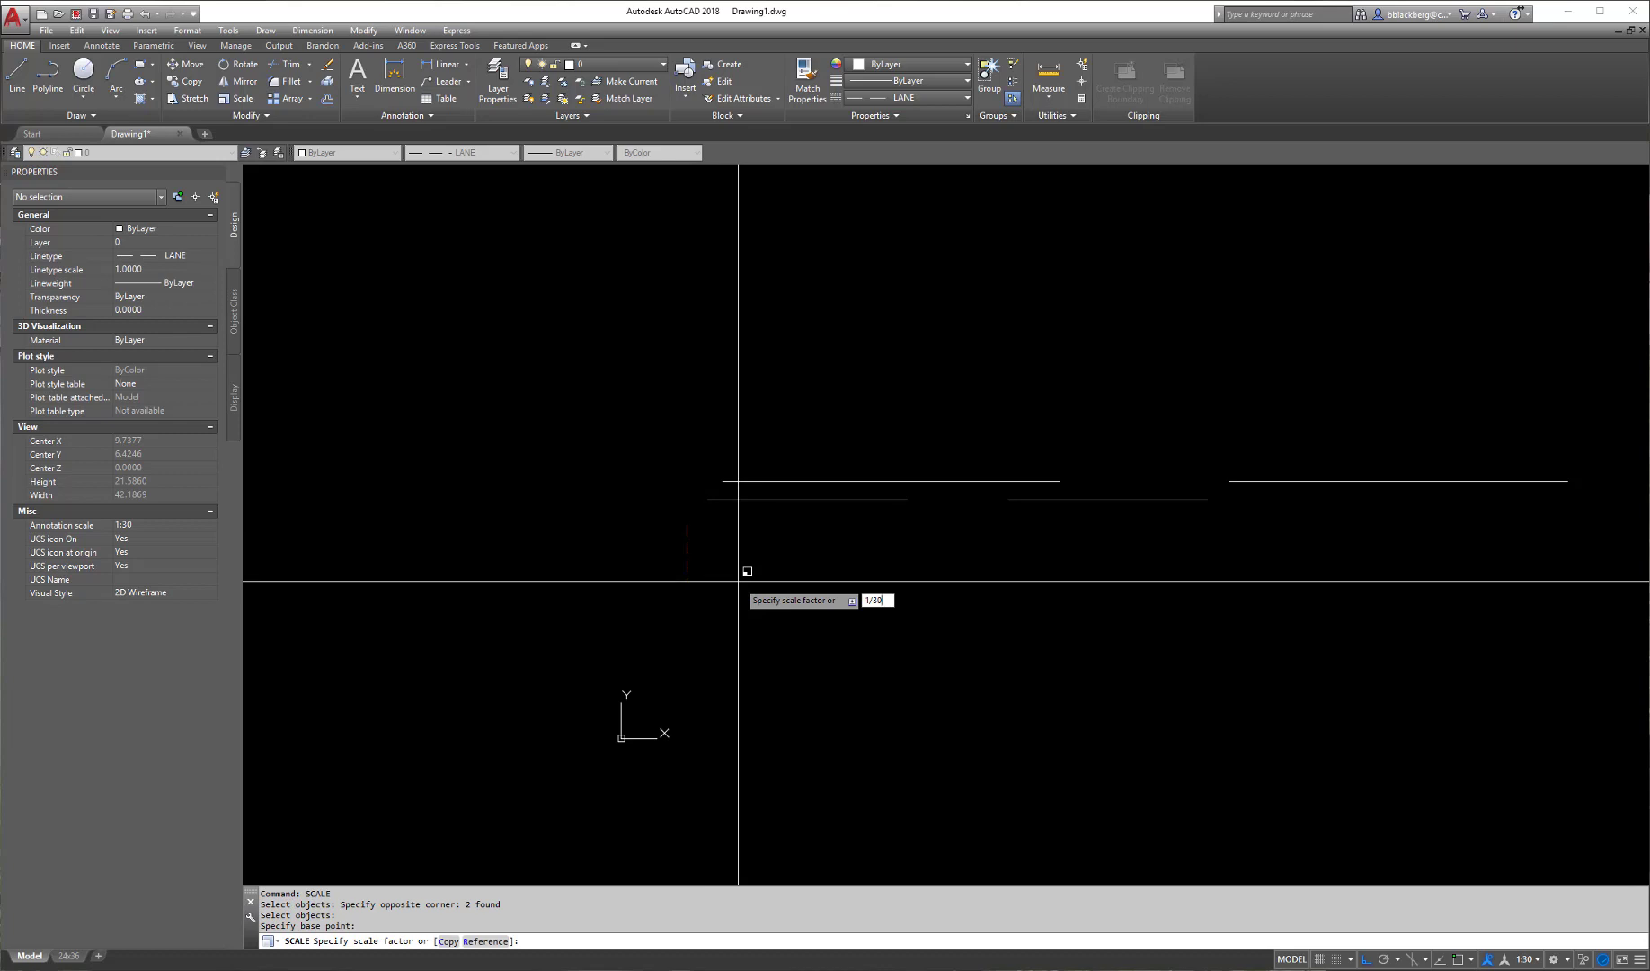
key(Return)
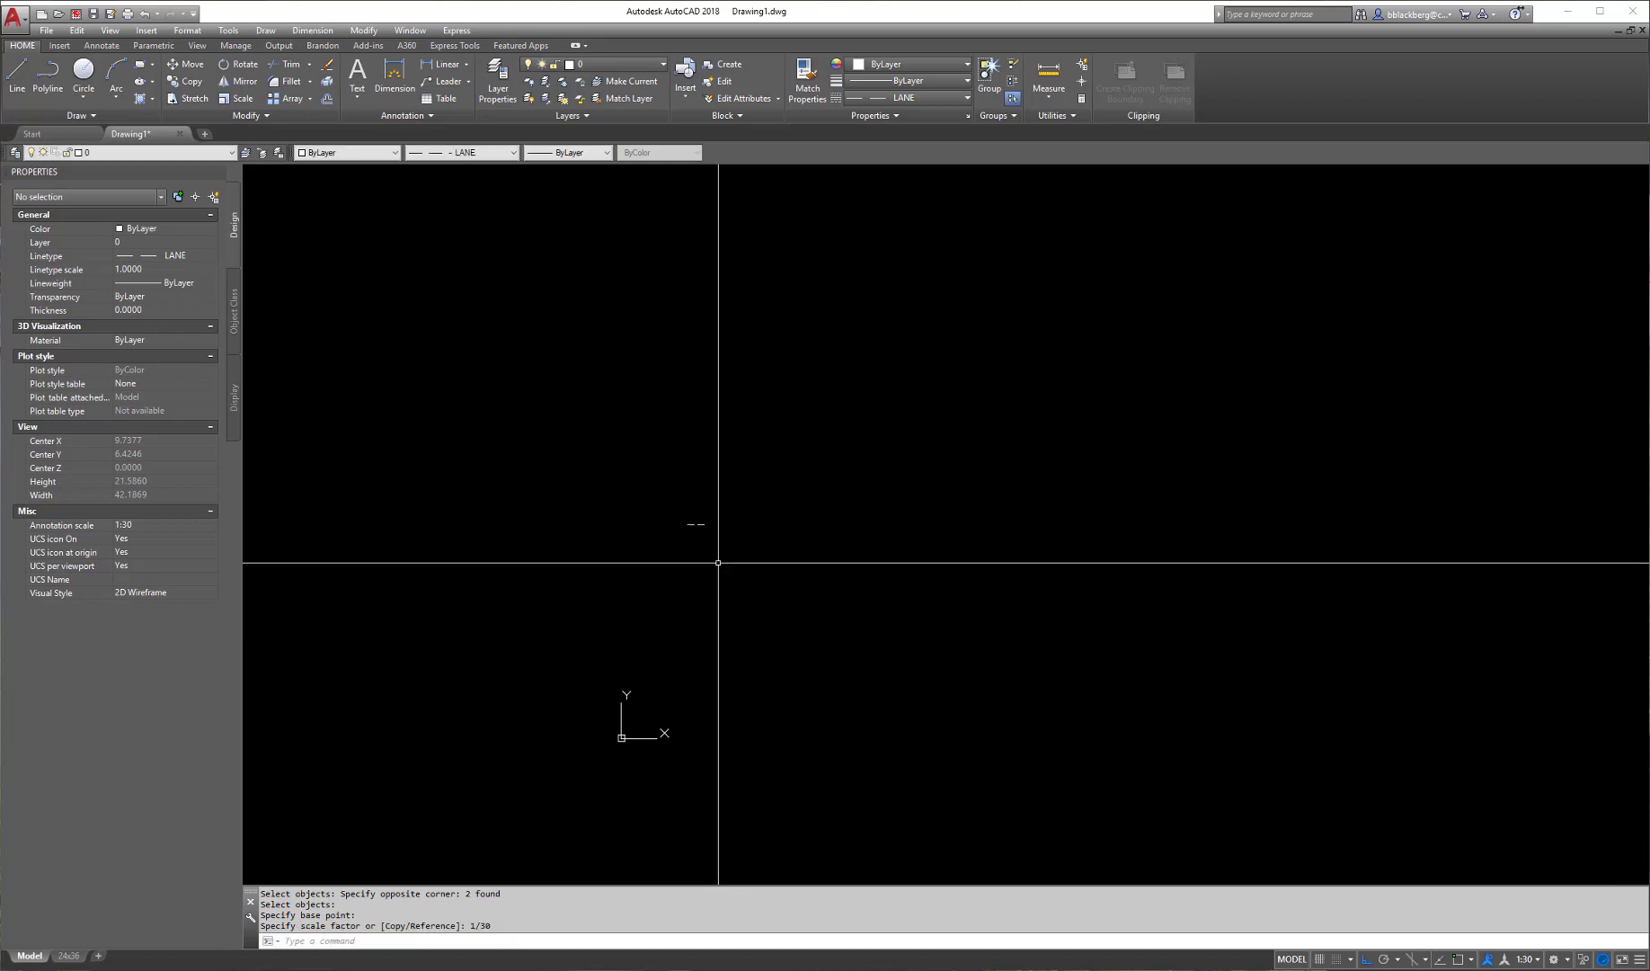
scroll(680, 527, up, 8)
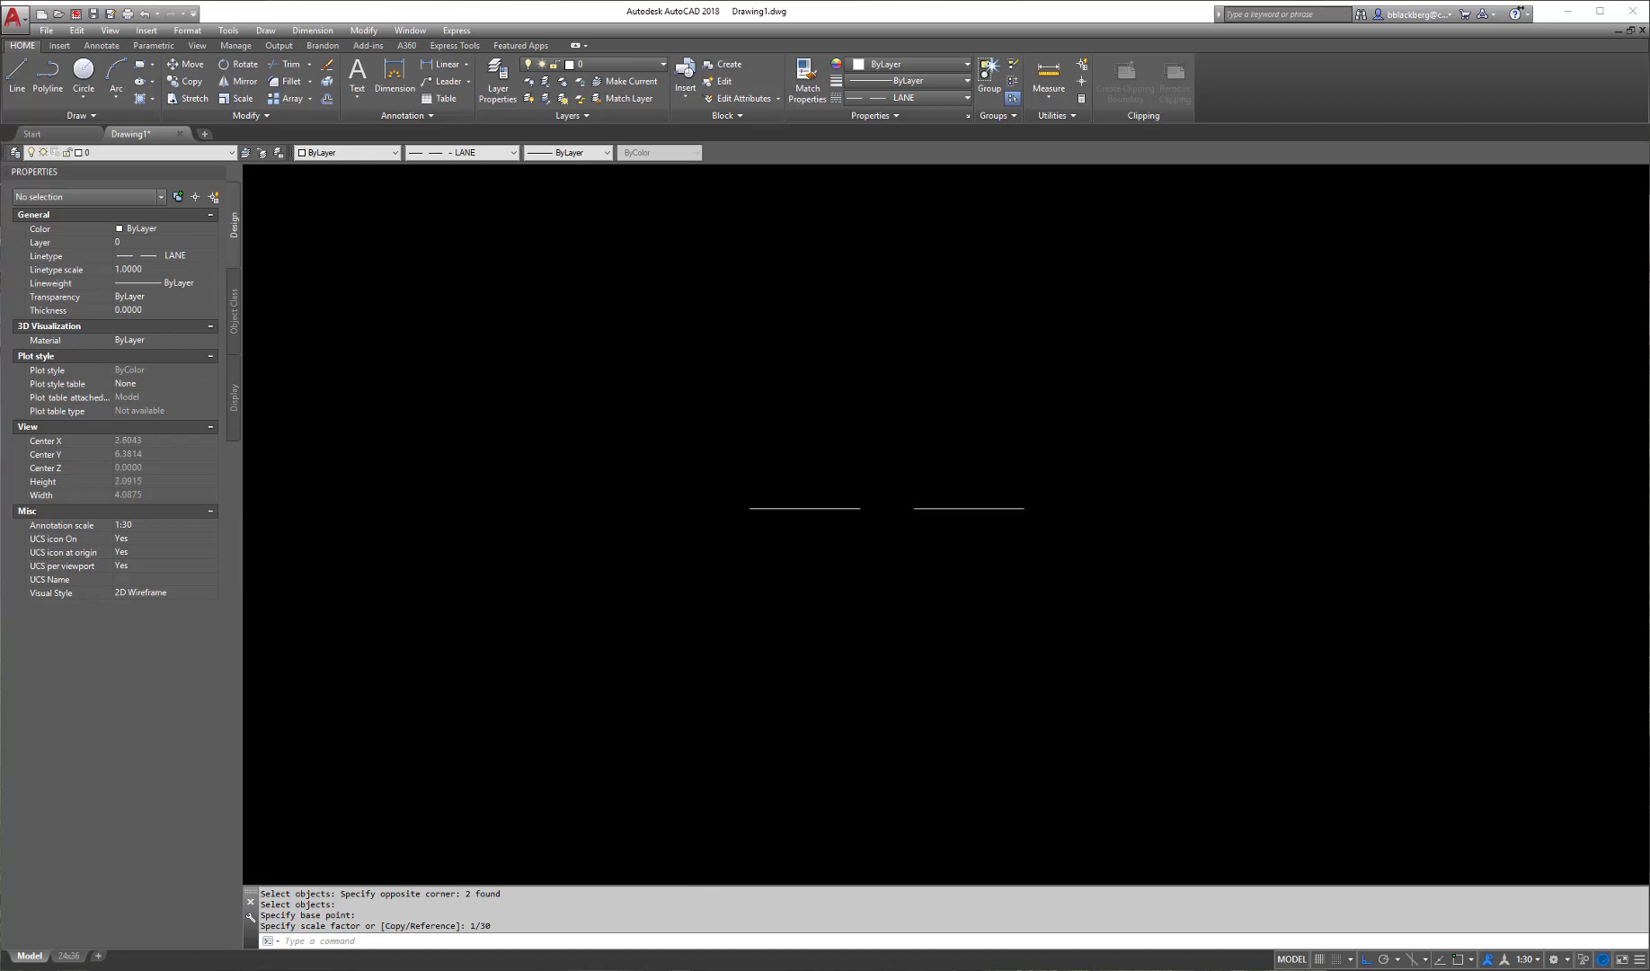
- Start Express Make Linetype, overwrite AIM.lin, name it LANE30, leave the description empty
click(458, 30)
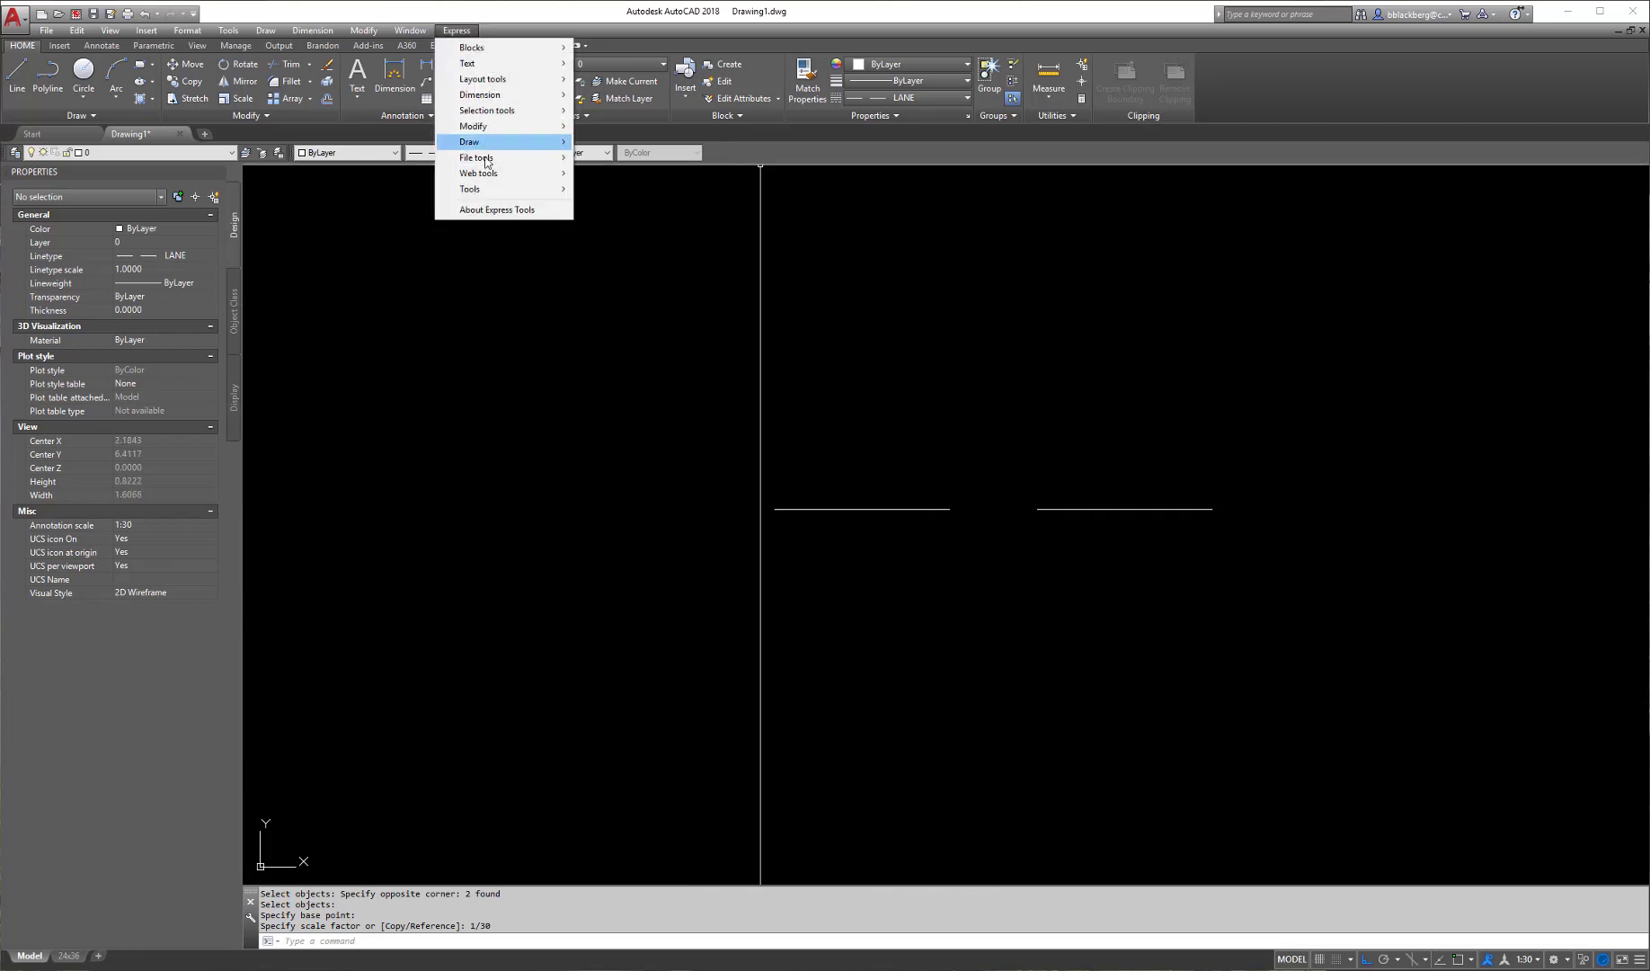
mouse_move(486, 189)
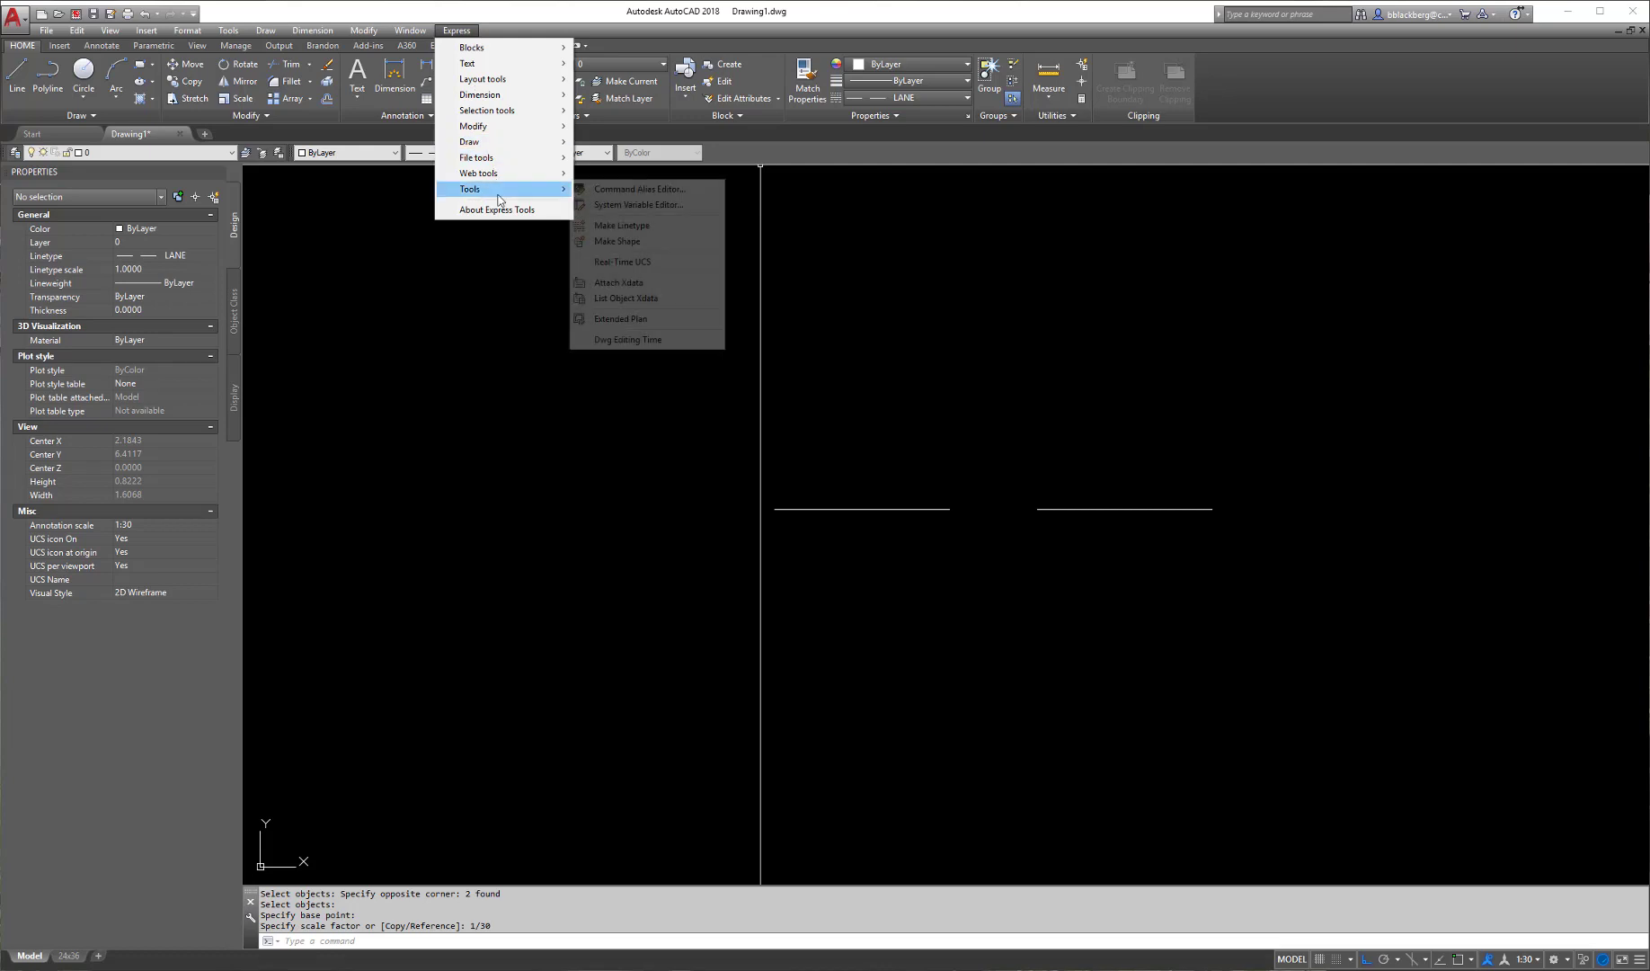
click(633, 204)
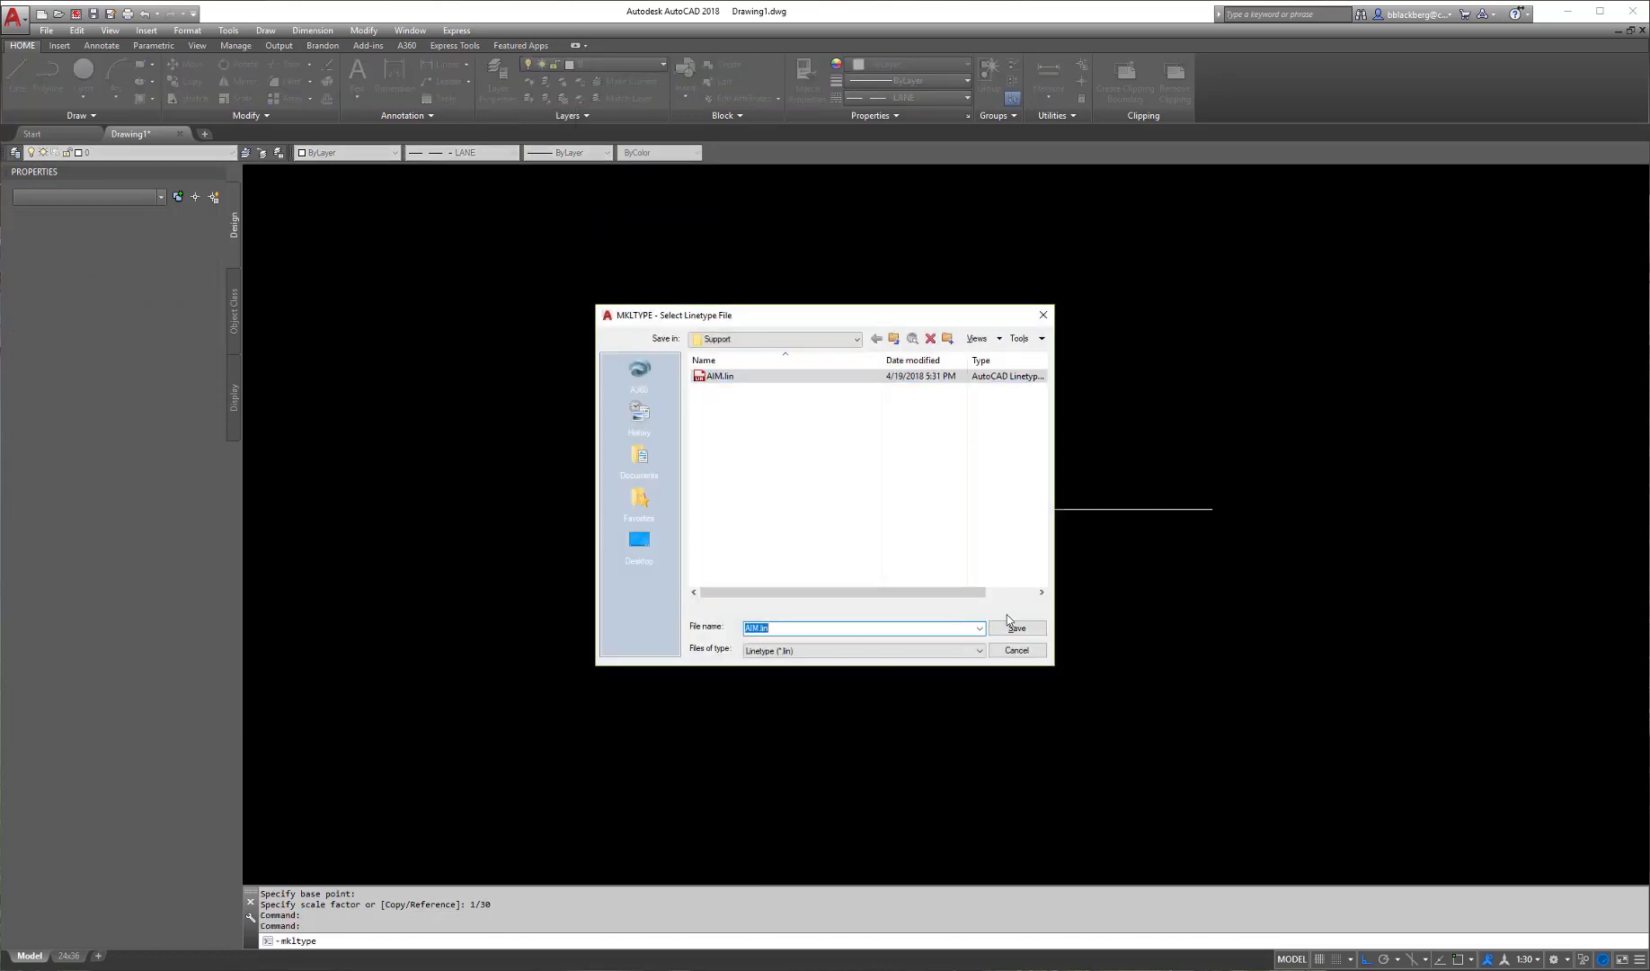
click(1008, 620)
click(811, 529)
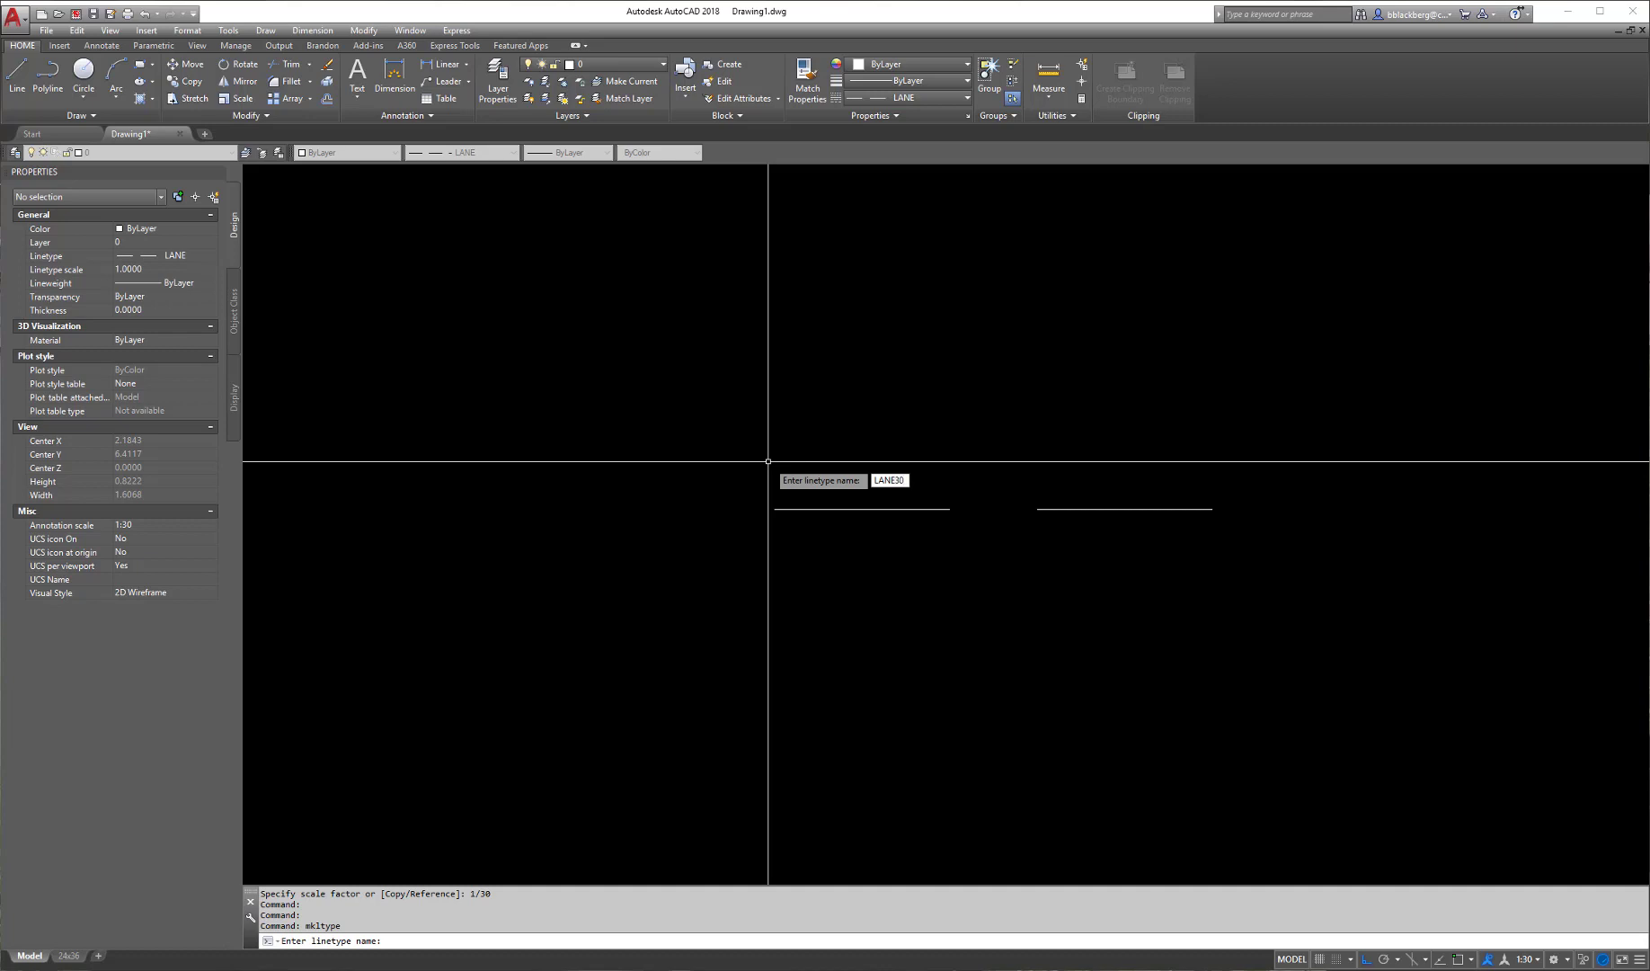
key(Return)
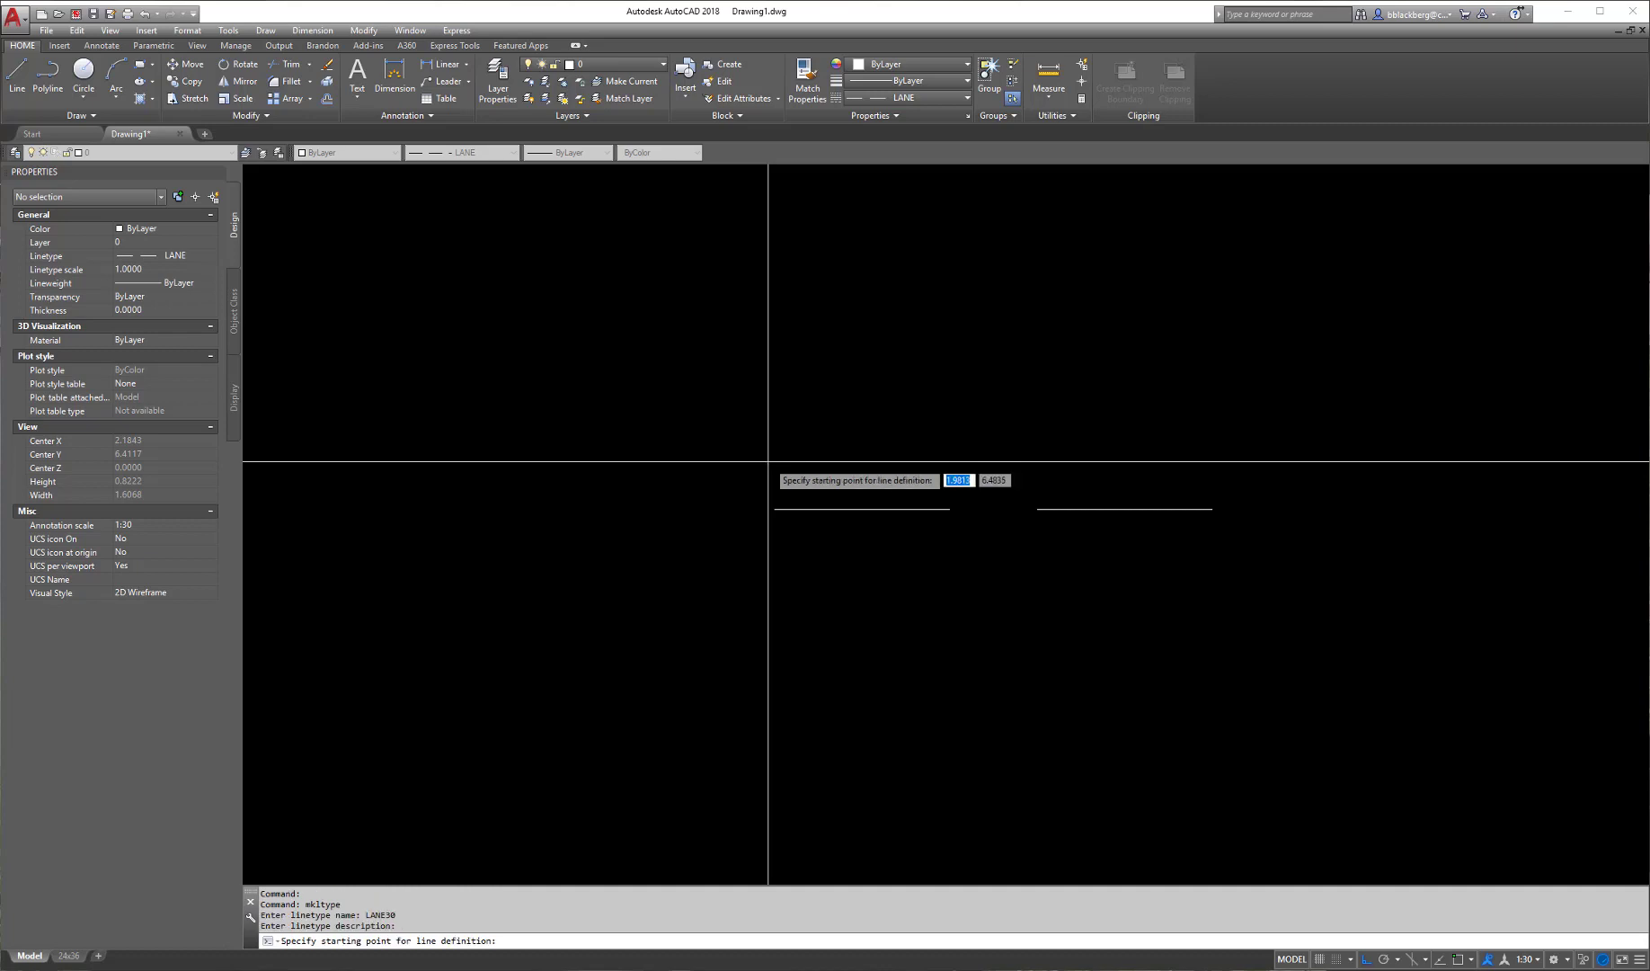
- Snap the LANE30 start and end to the line endpoints and select the left line as pattern
shift+right_click(781, 453)
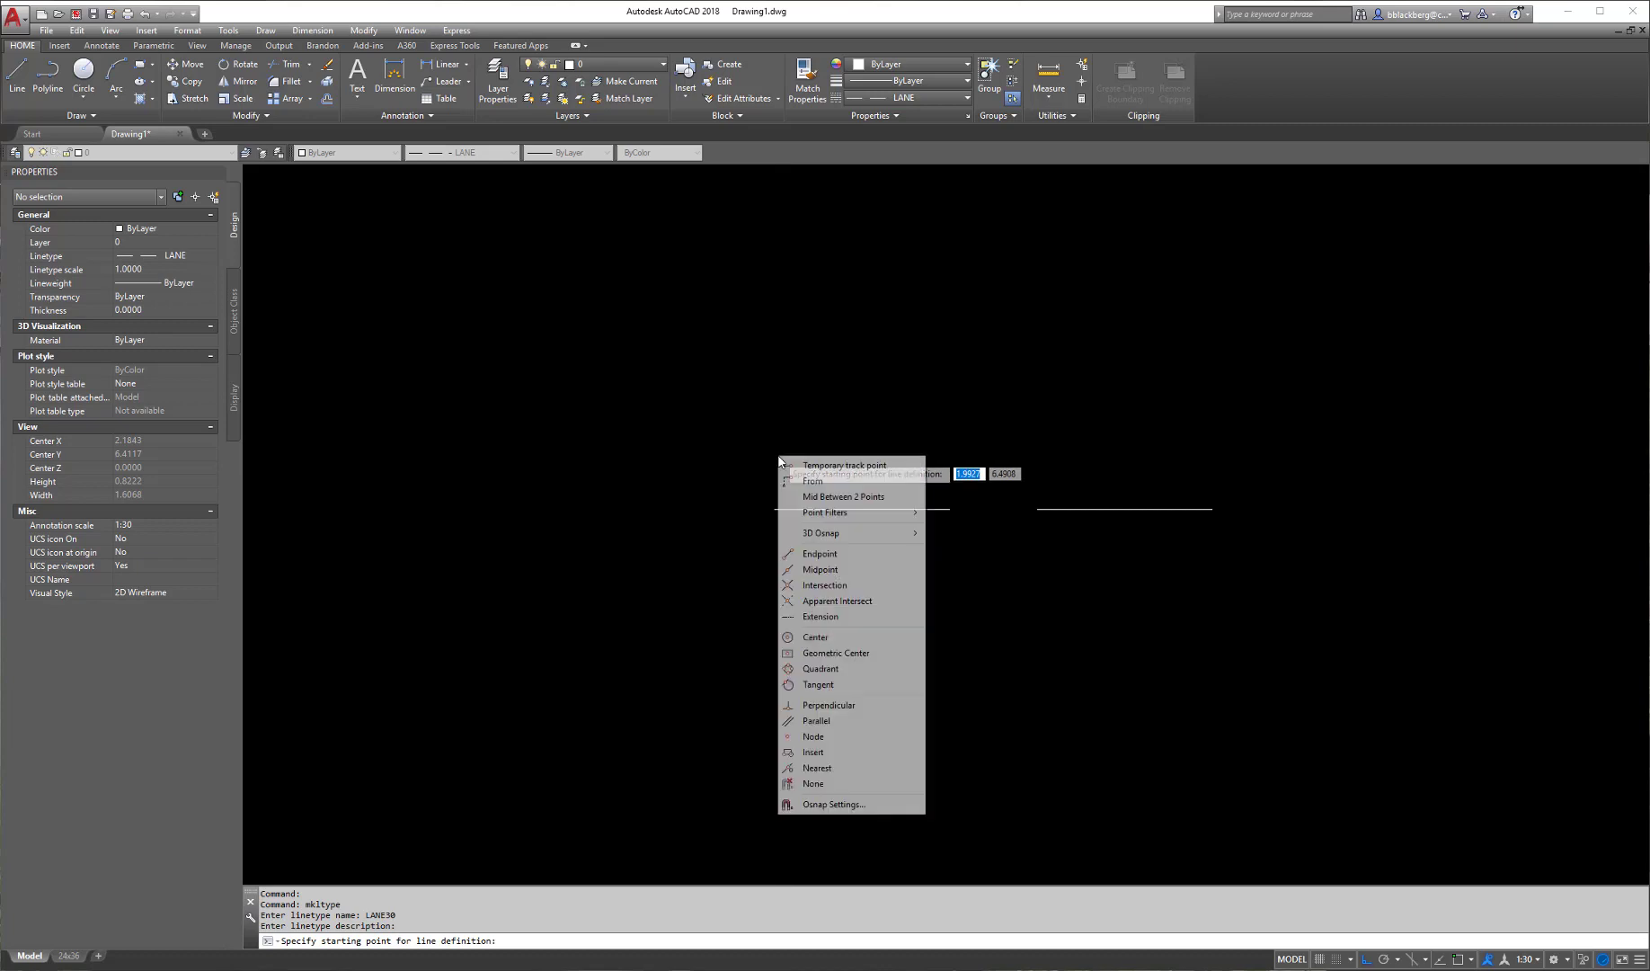
click(811, 550)
click(805, 528)
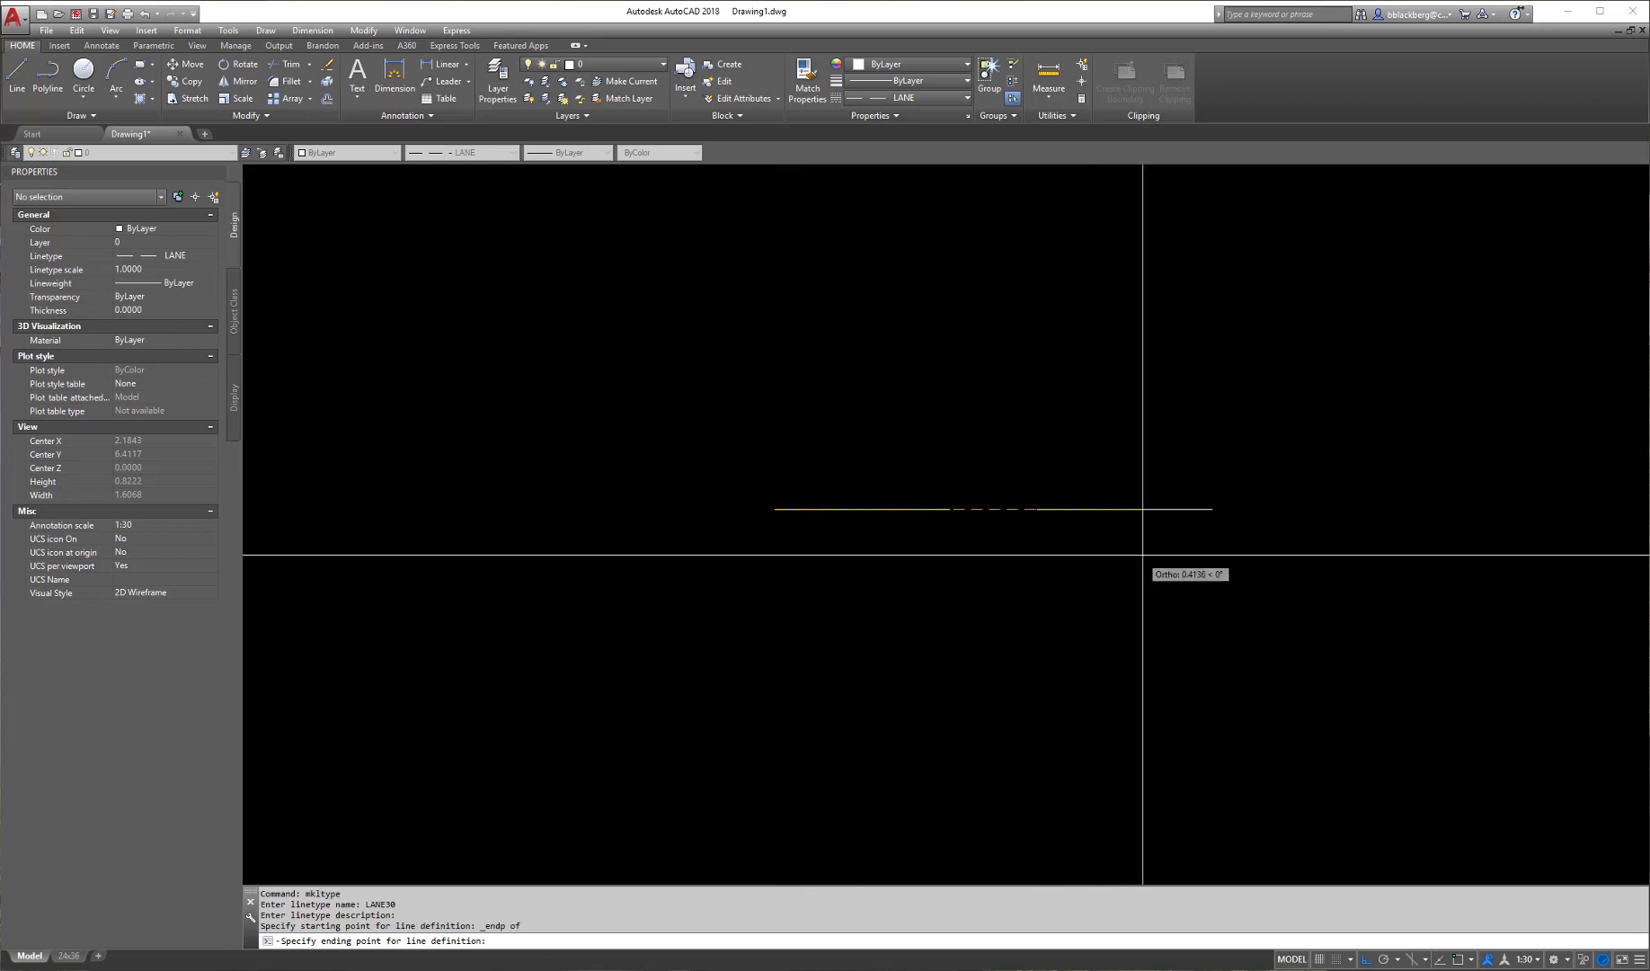
shift+right_click(1034, 515)
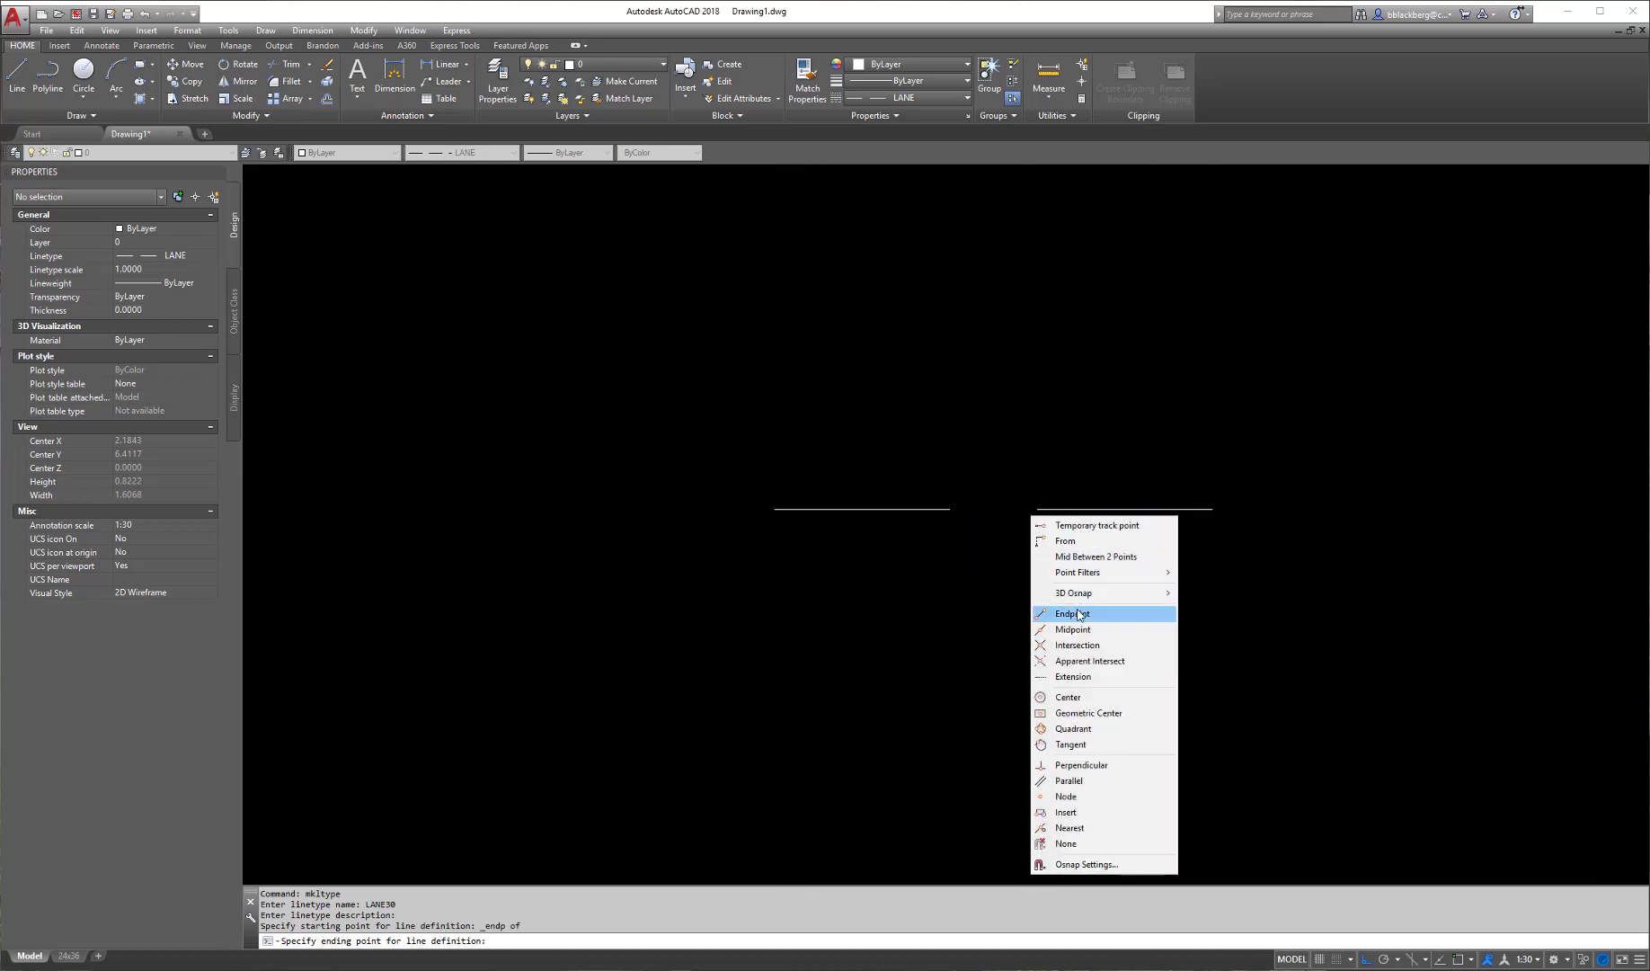
click(1074, 613)
click(1038, 509)
click(932, 502)
click(909, 516)
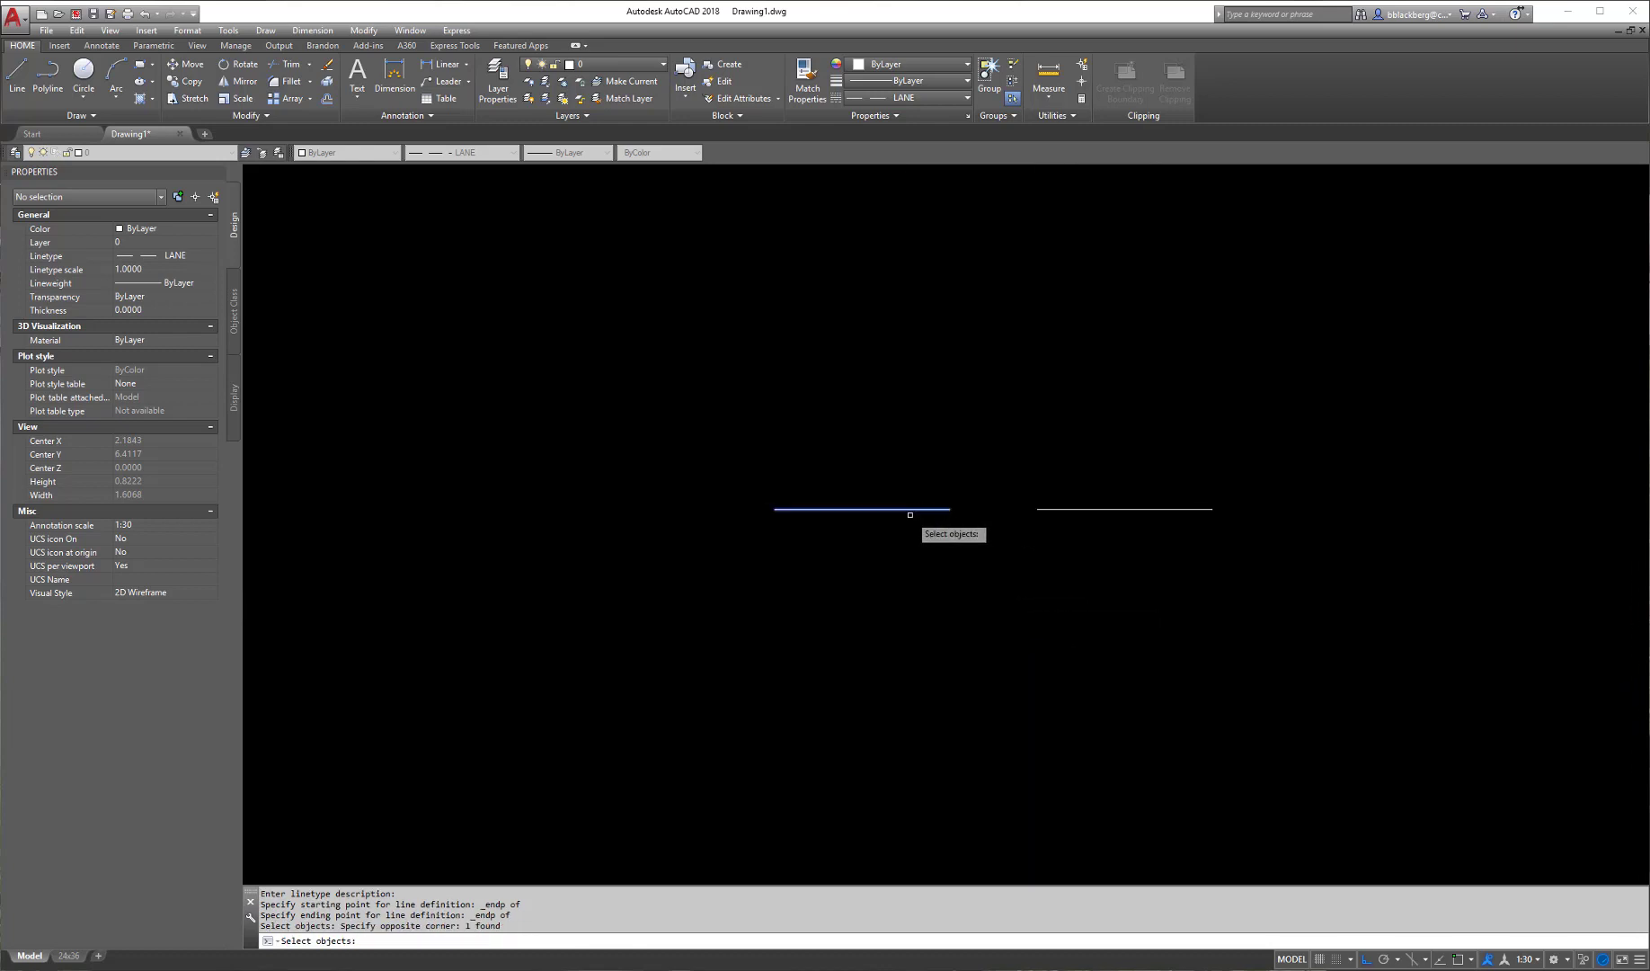
key(Return)
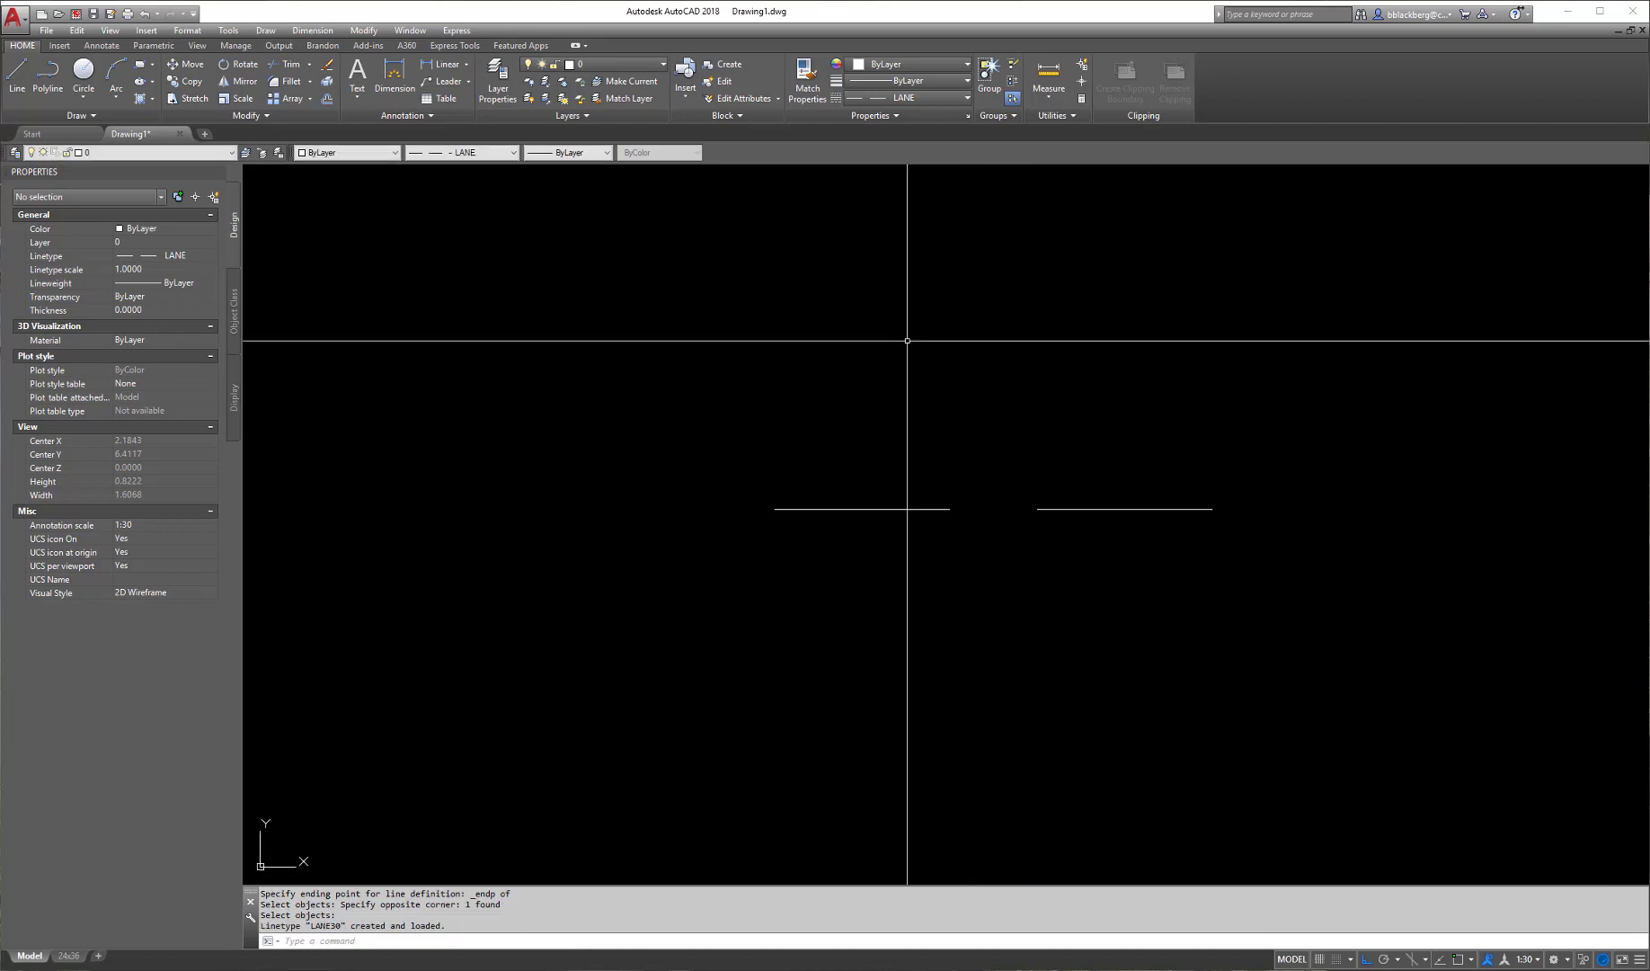
- Make LANE30 the current linetype and draw a horizontal test line
click(931, 97)
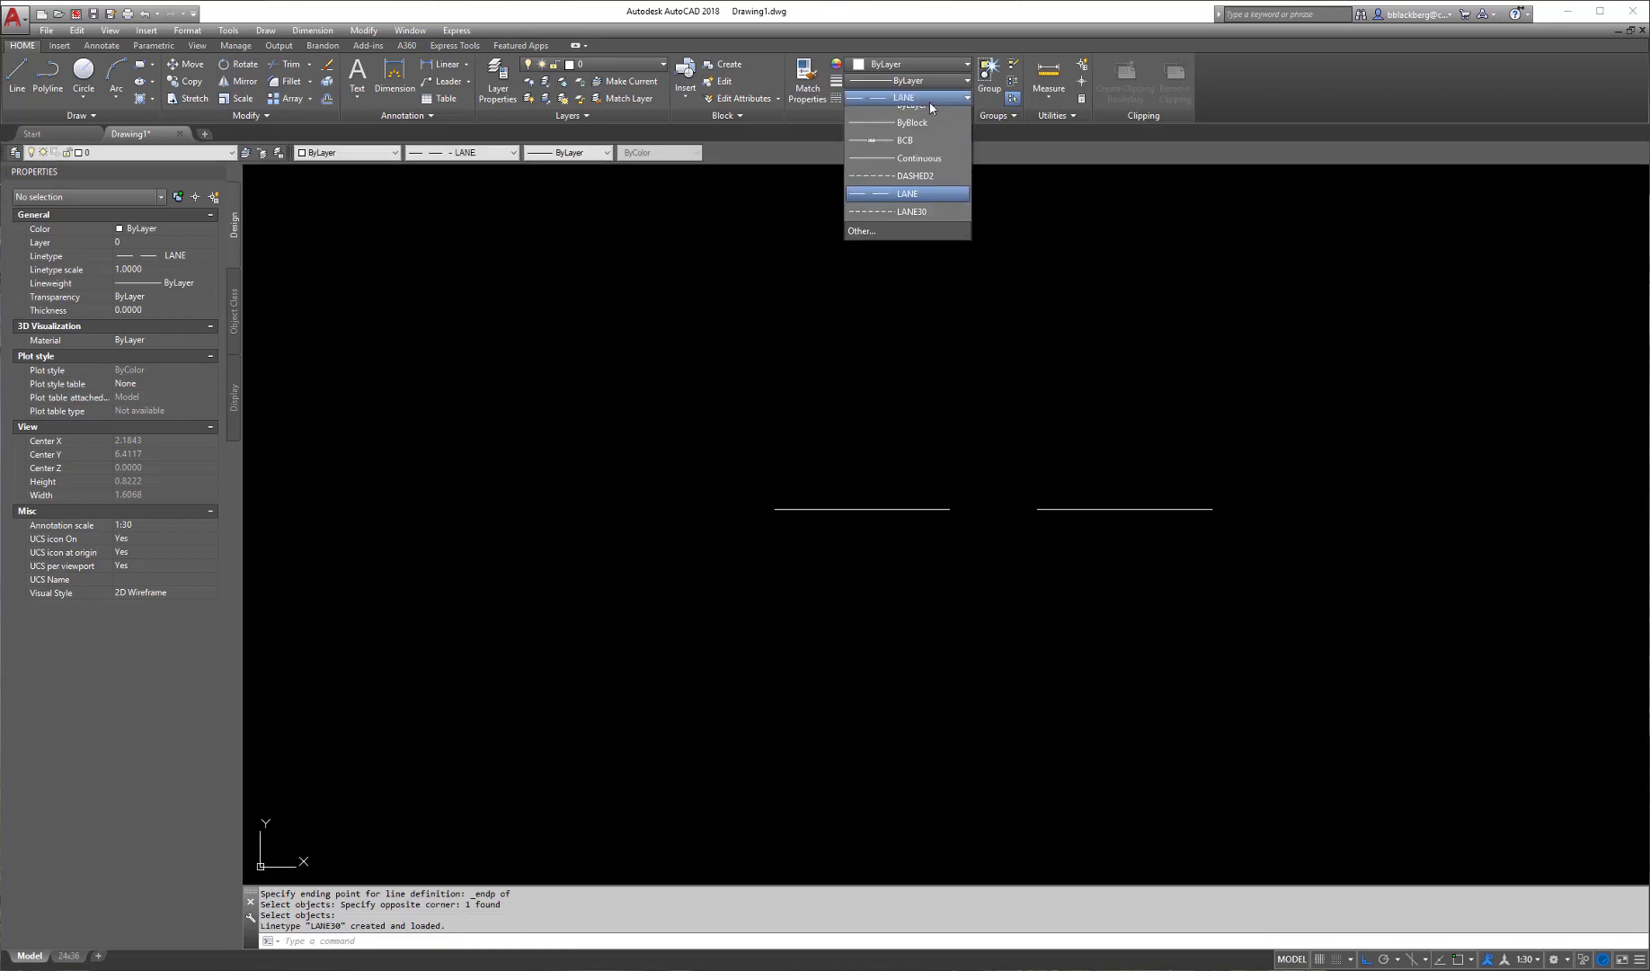
click(912, 212)
click(17, 74)
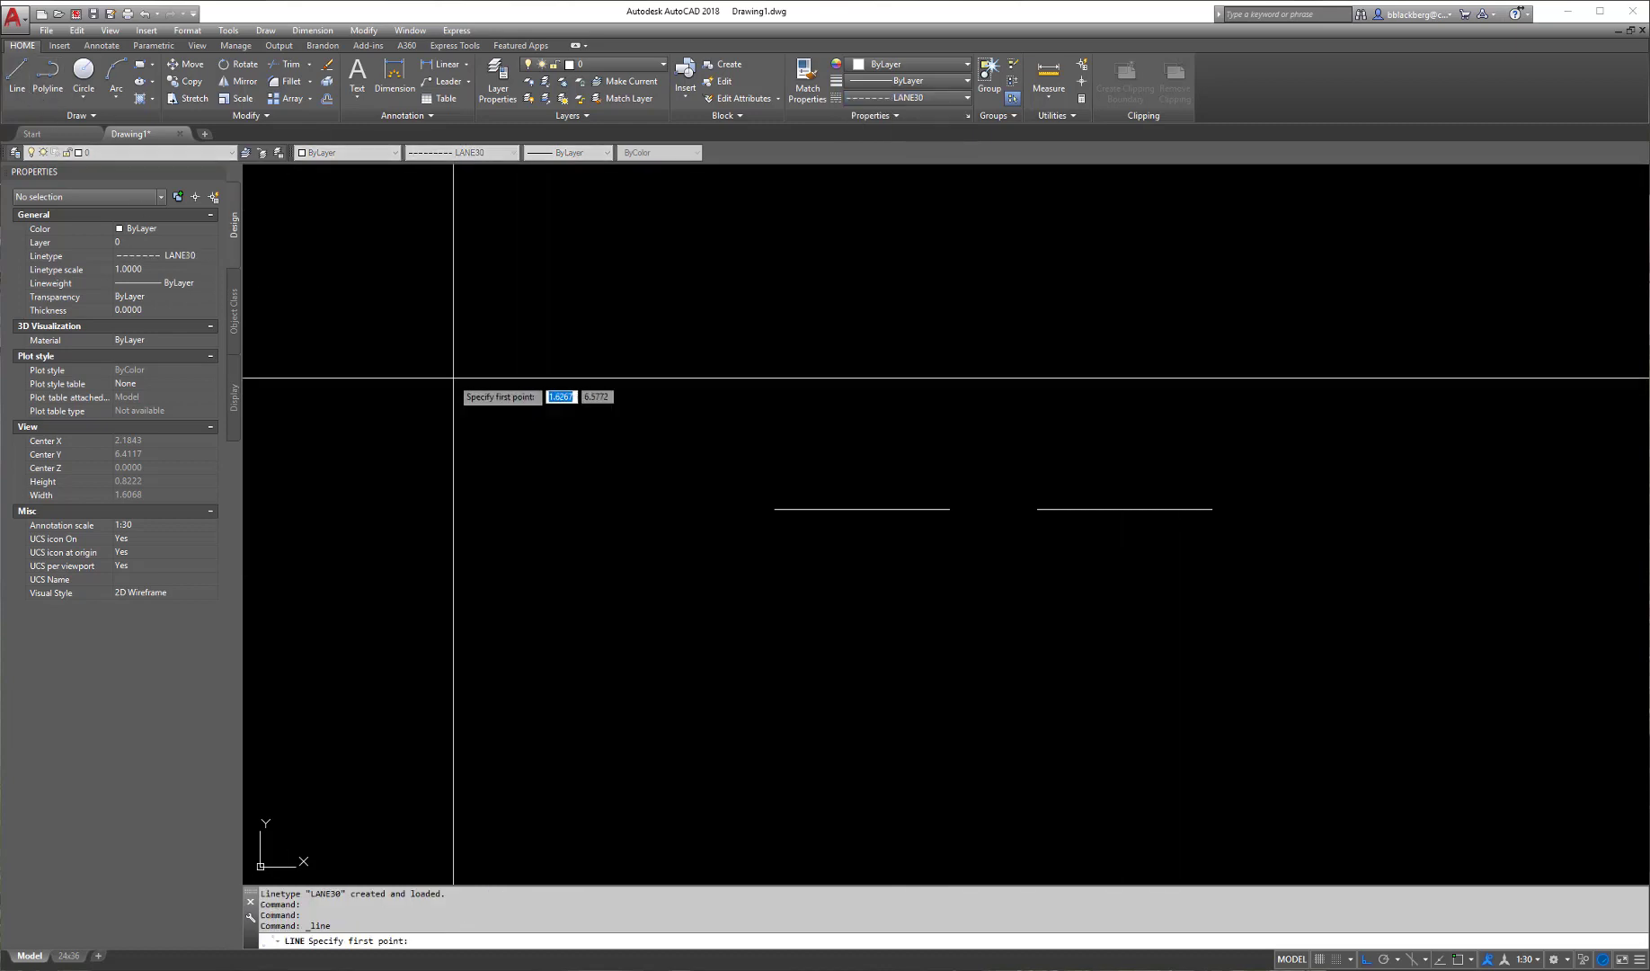
click(451, 378)
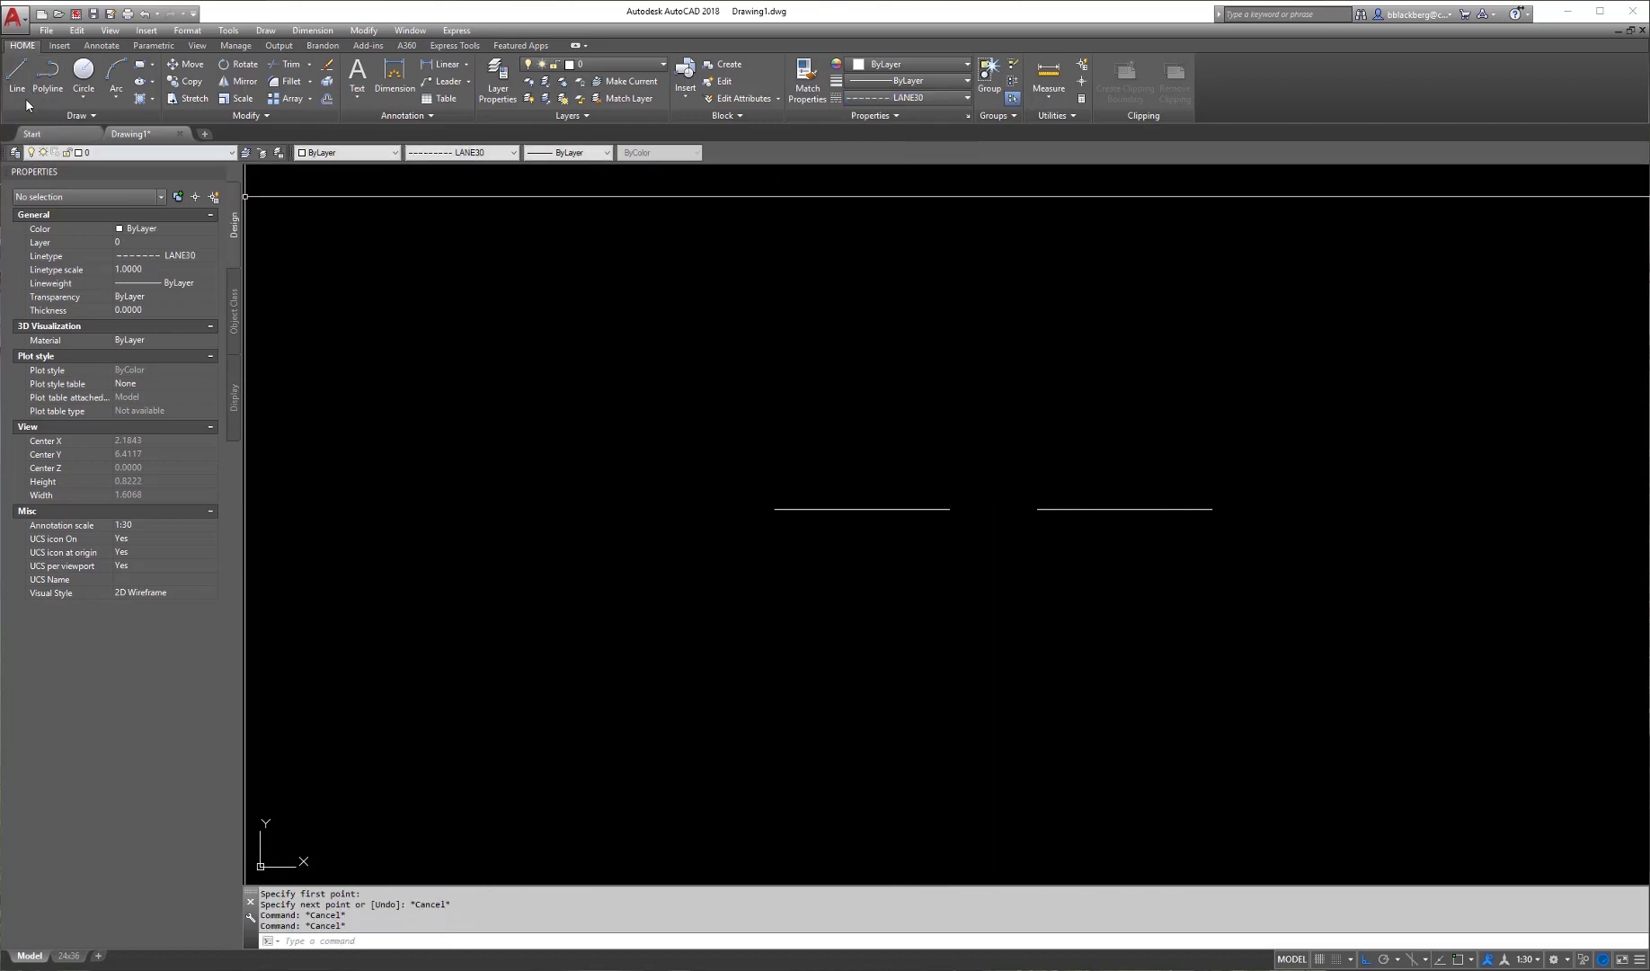
click(17, 73)
click(713, 379)
click(1385, 379)
key(Escape)
key(Escape)
key(Escape)
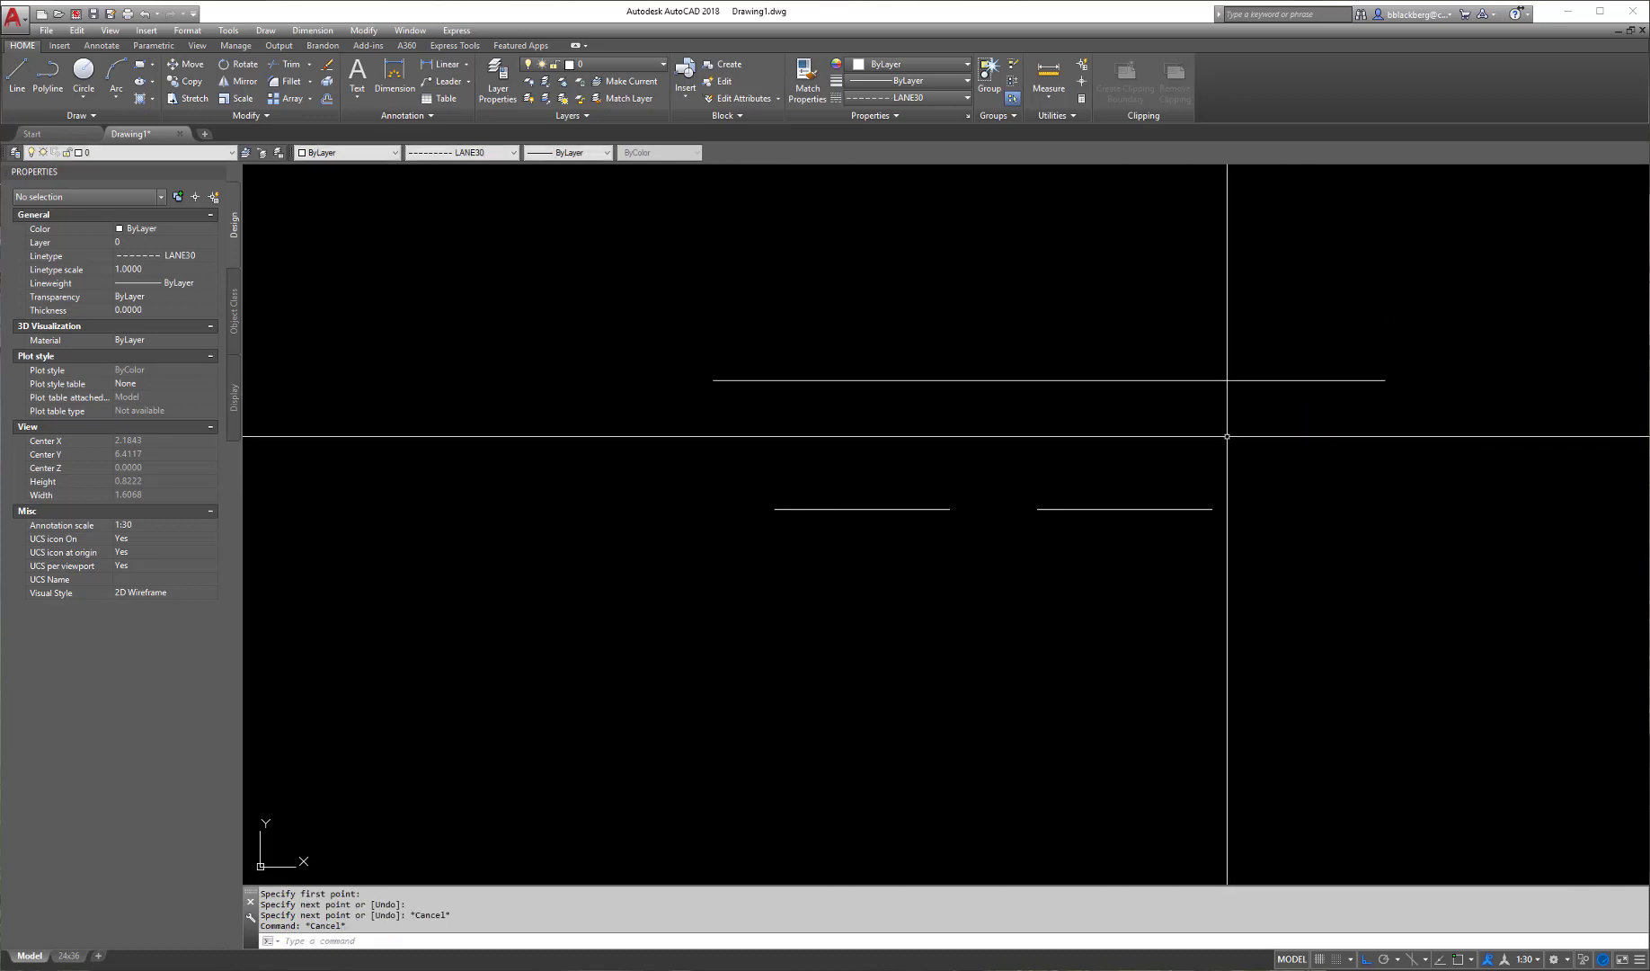
- Stretch the LANE30 test line's right end to a length of about 63.85
scroll(1227, 435, down, 5)
scroll(1131, 433, up, 4)
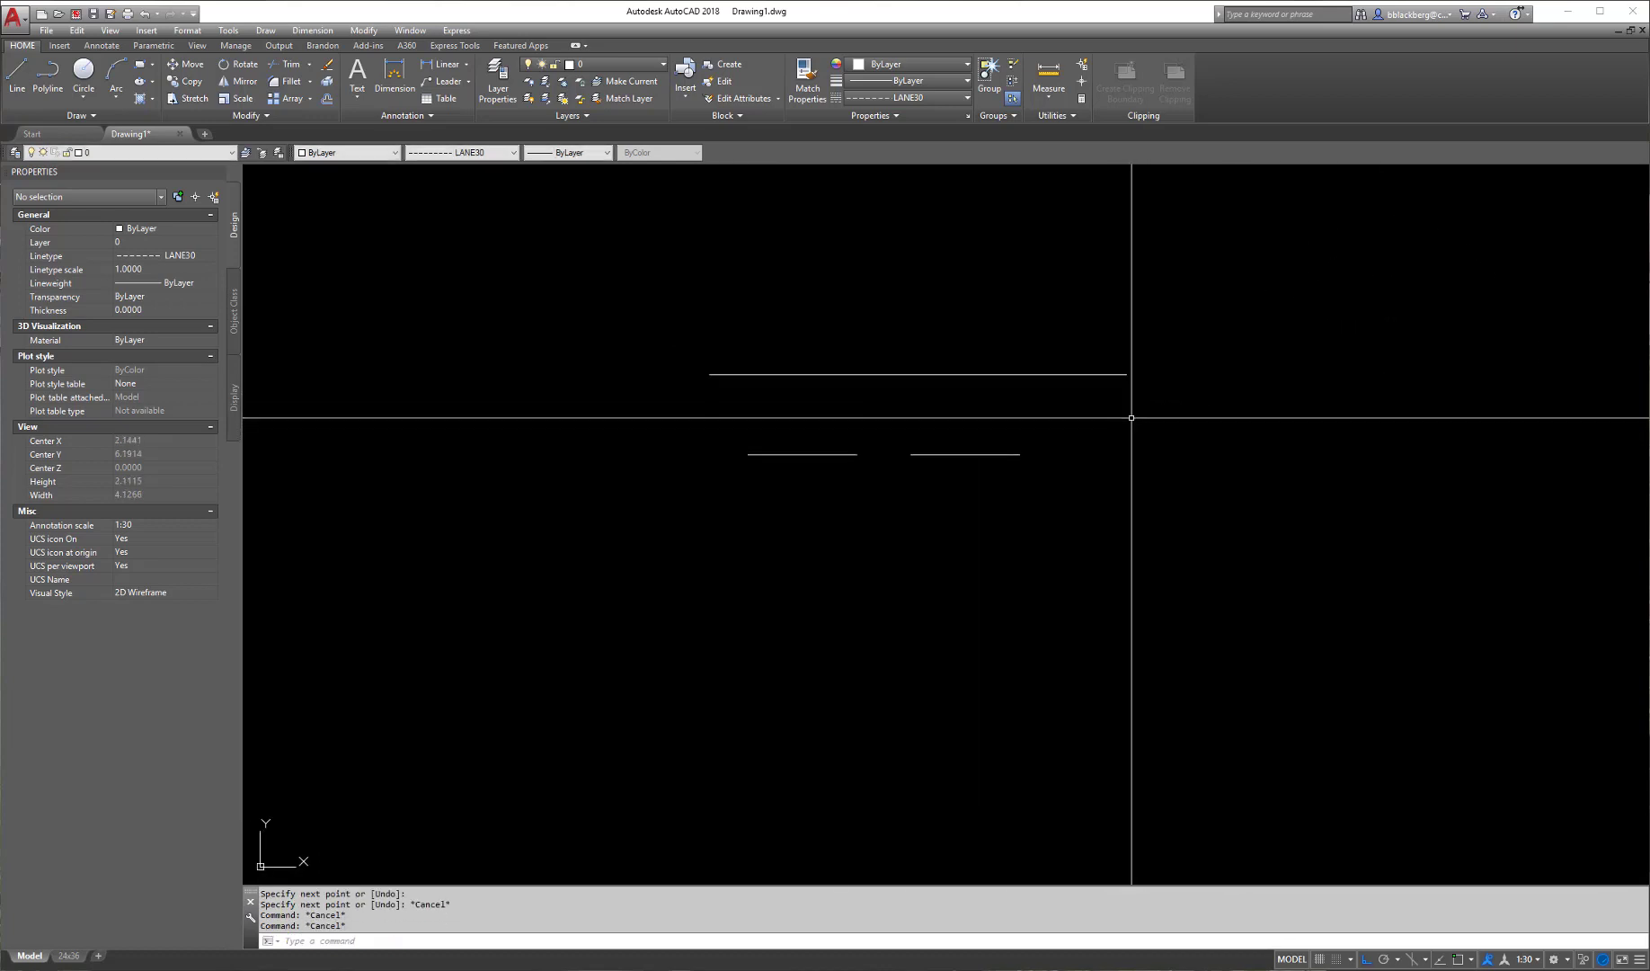
scroll(1123, 382, down, 8)
click(1114, 391)
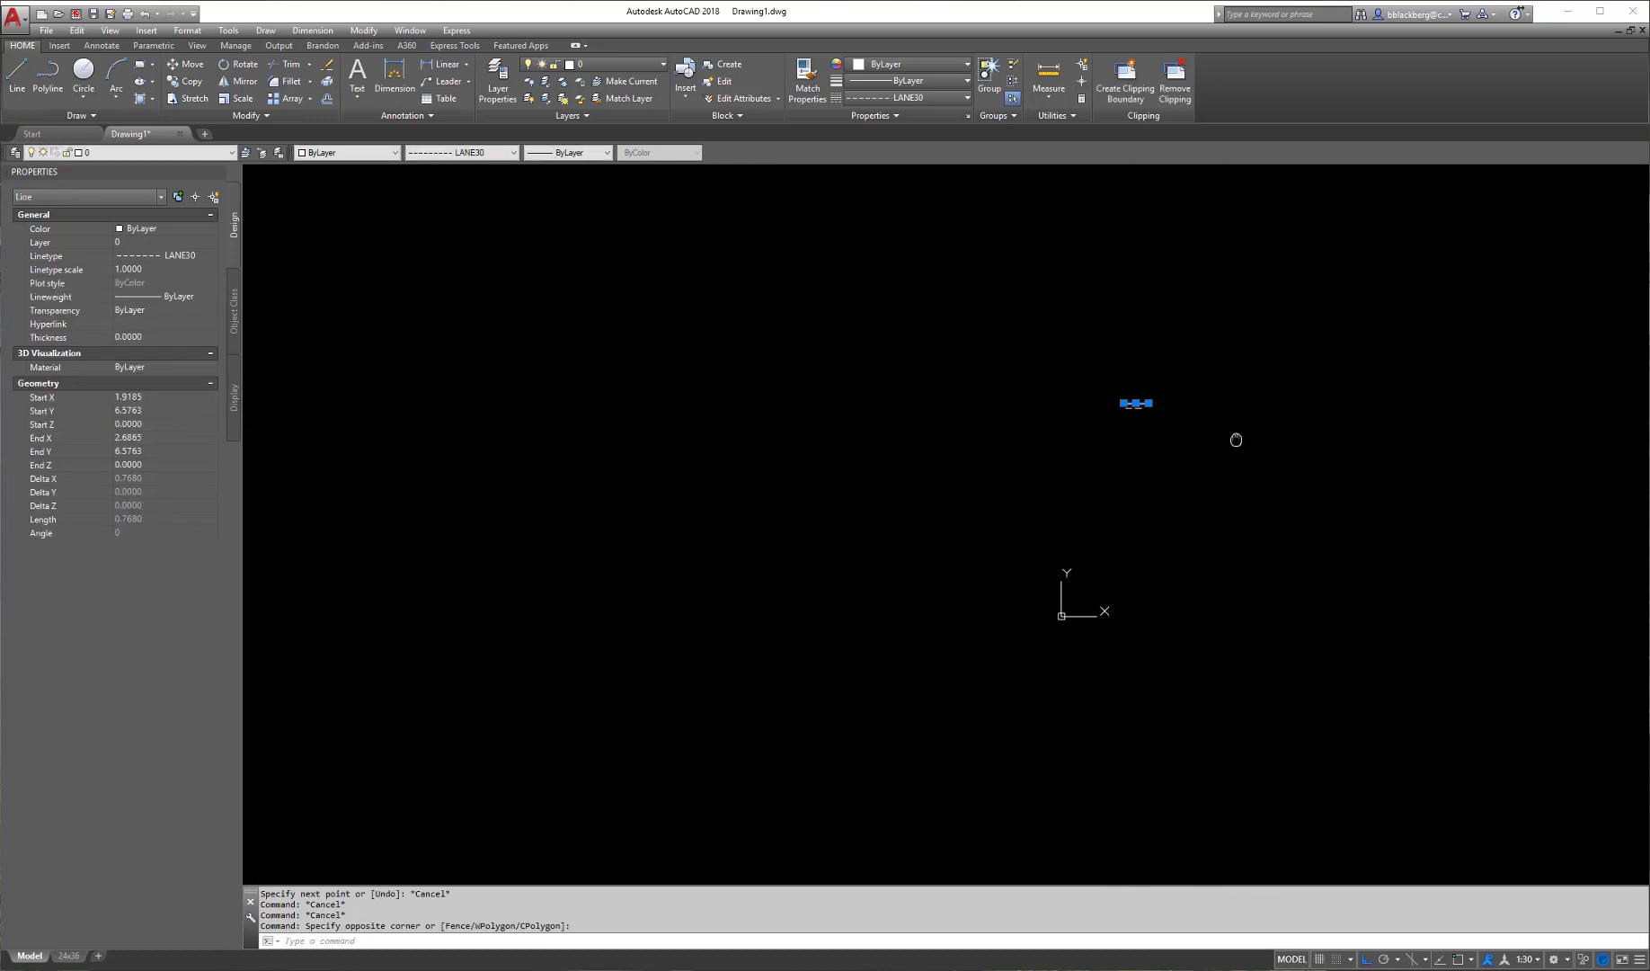
scroll(980, 445, up, 5)
scroll(516, 502, up, 4)
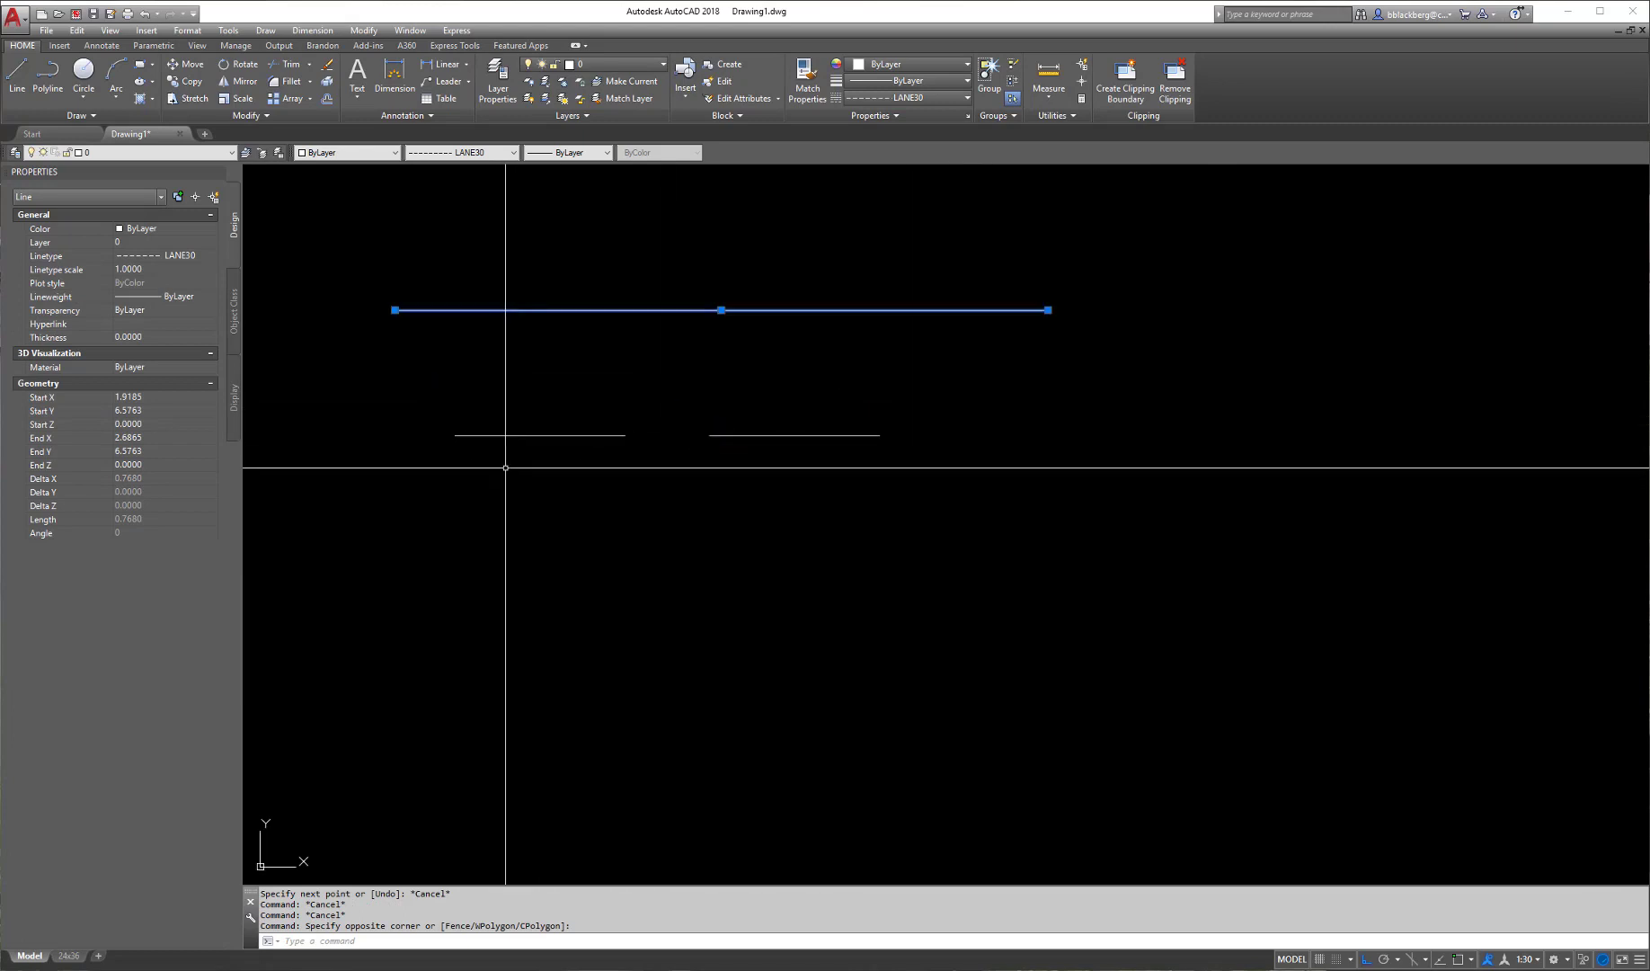
scroll(796, 403, down, 6)
click(858, 378)
scroll(1124, 433, down, 2)
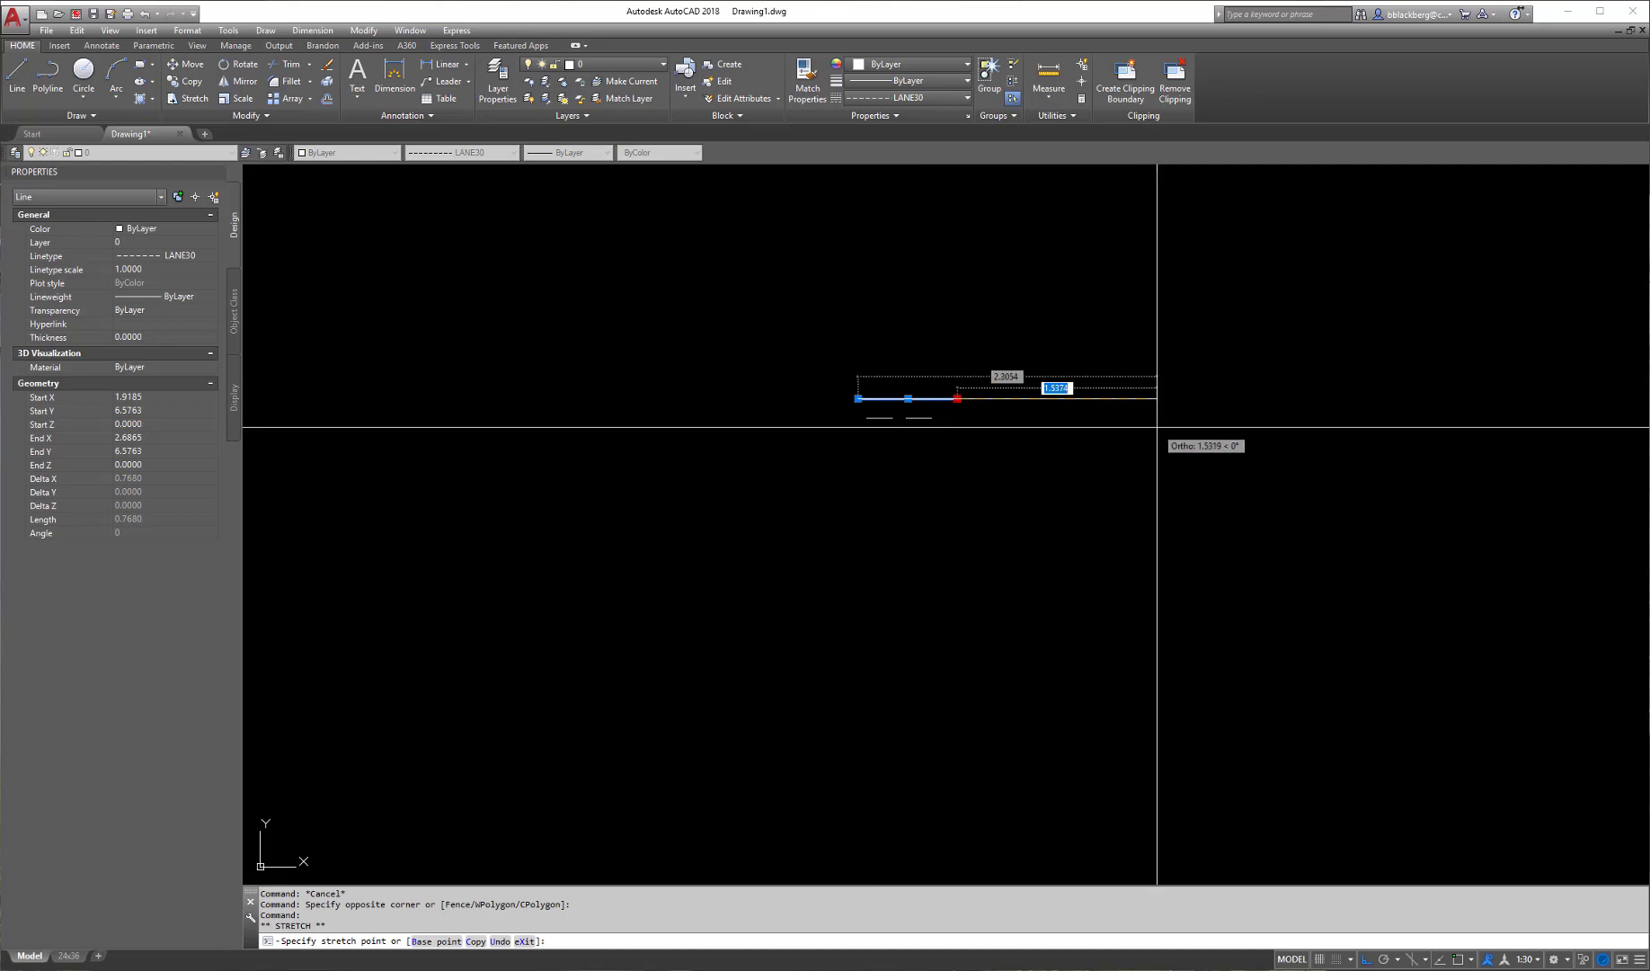
scroll(1050, 449, down, 4)
scroll(1353, 472, down, 5)
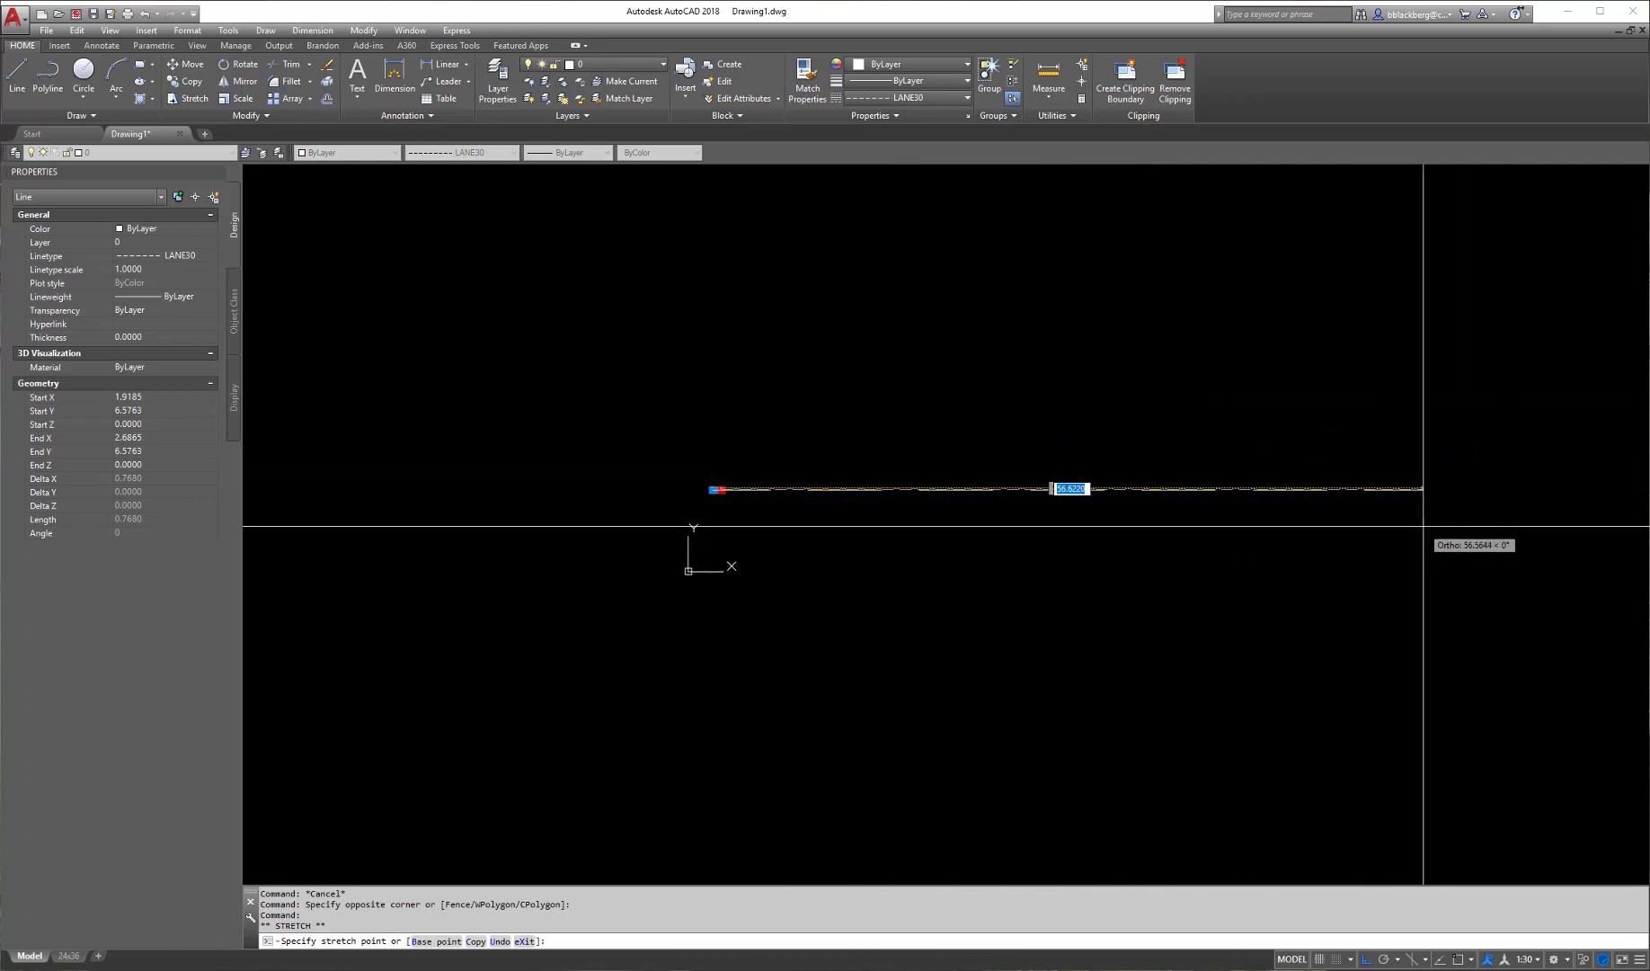
click(1503, 514)
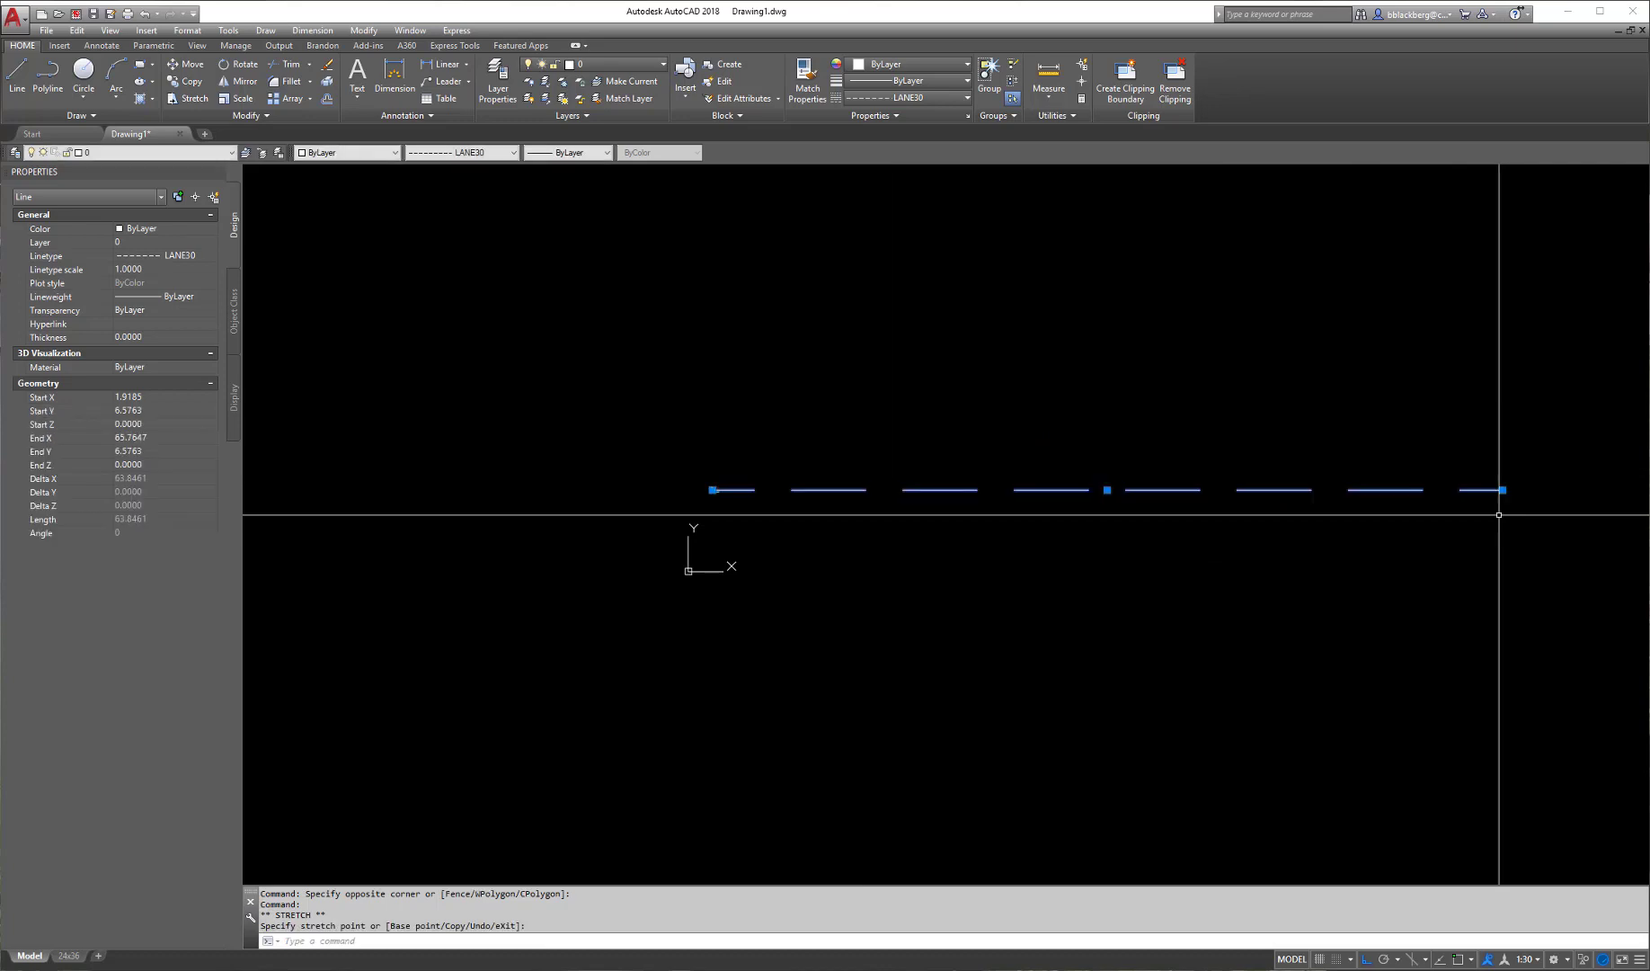
key(Escape)
key(Escape)
key(Escape)
key(Escape)
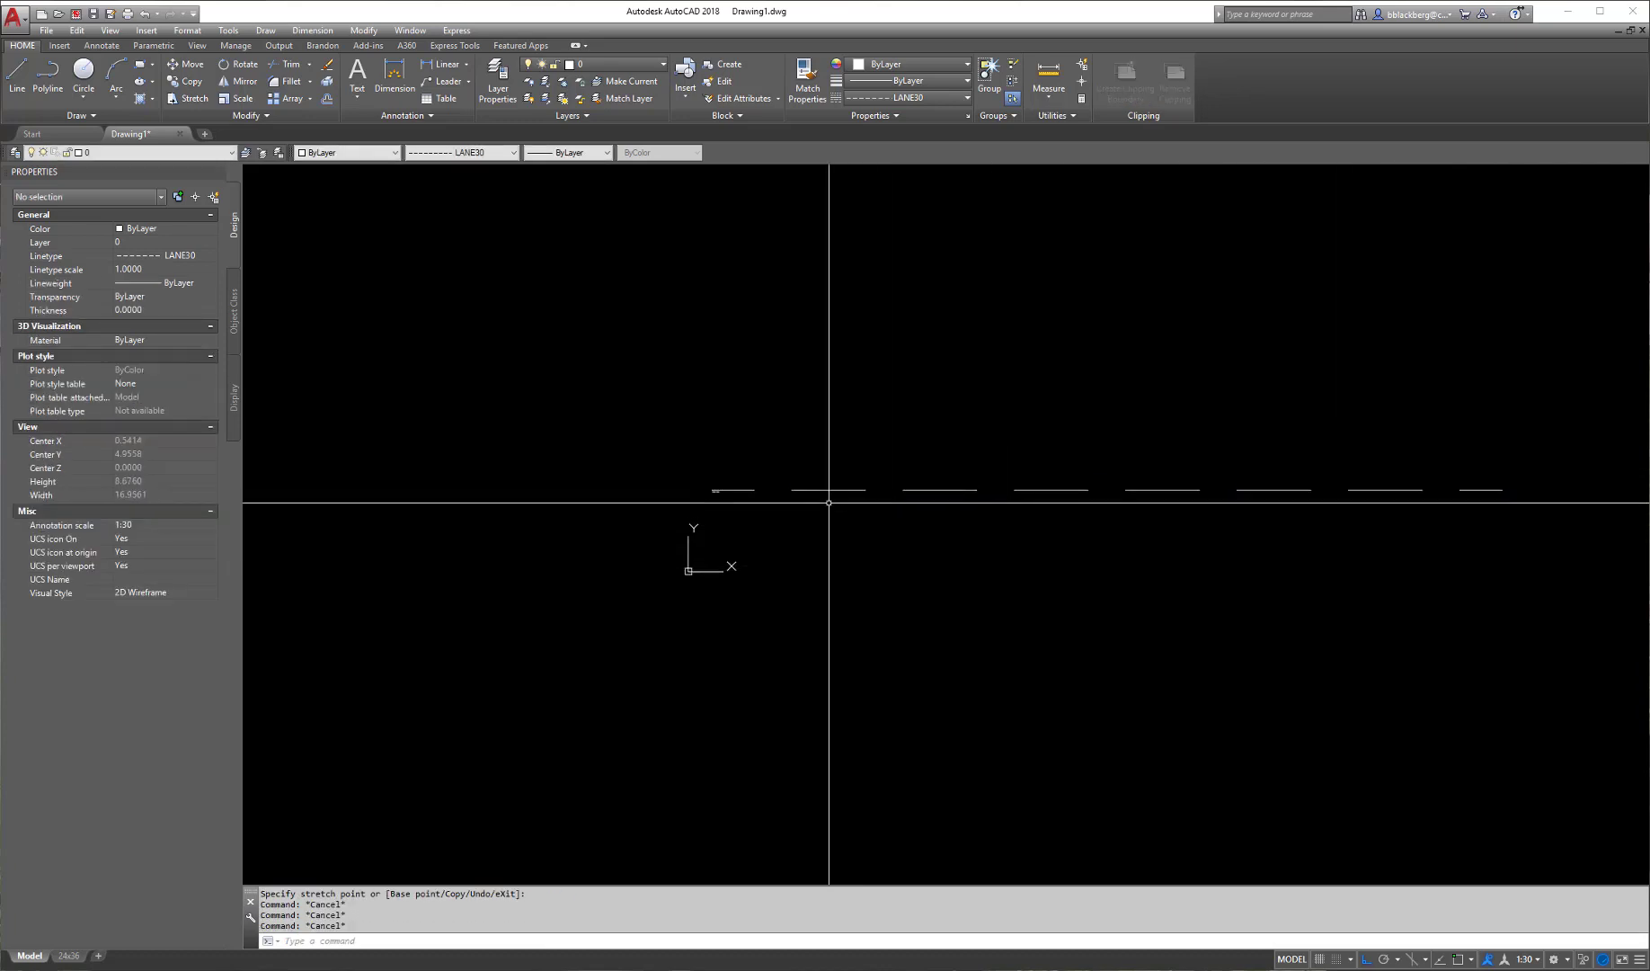
scroll(827, 506, up, 6)
- Check the LANE30 dash spacing with two DIST measurements, cancelling each
text(DI)
key(Return)
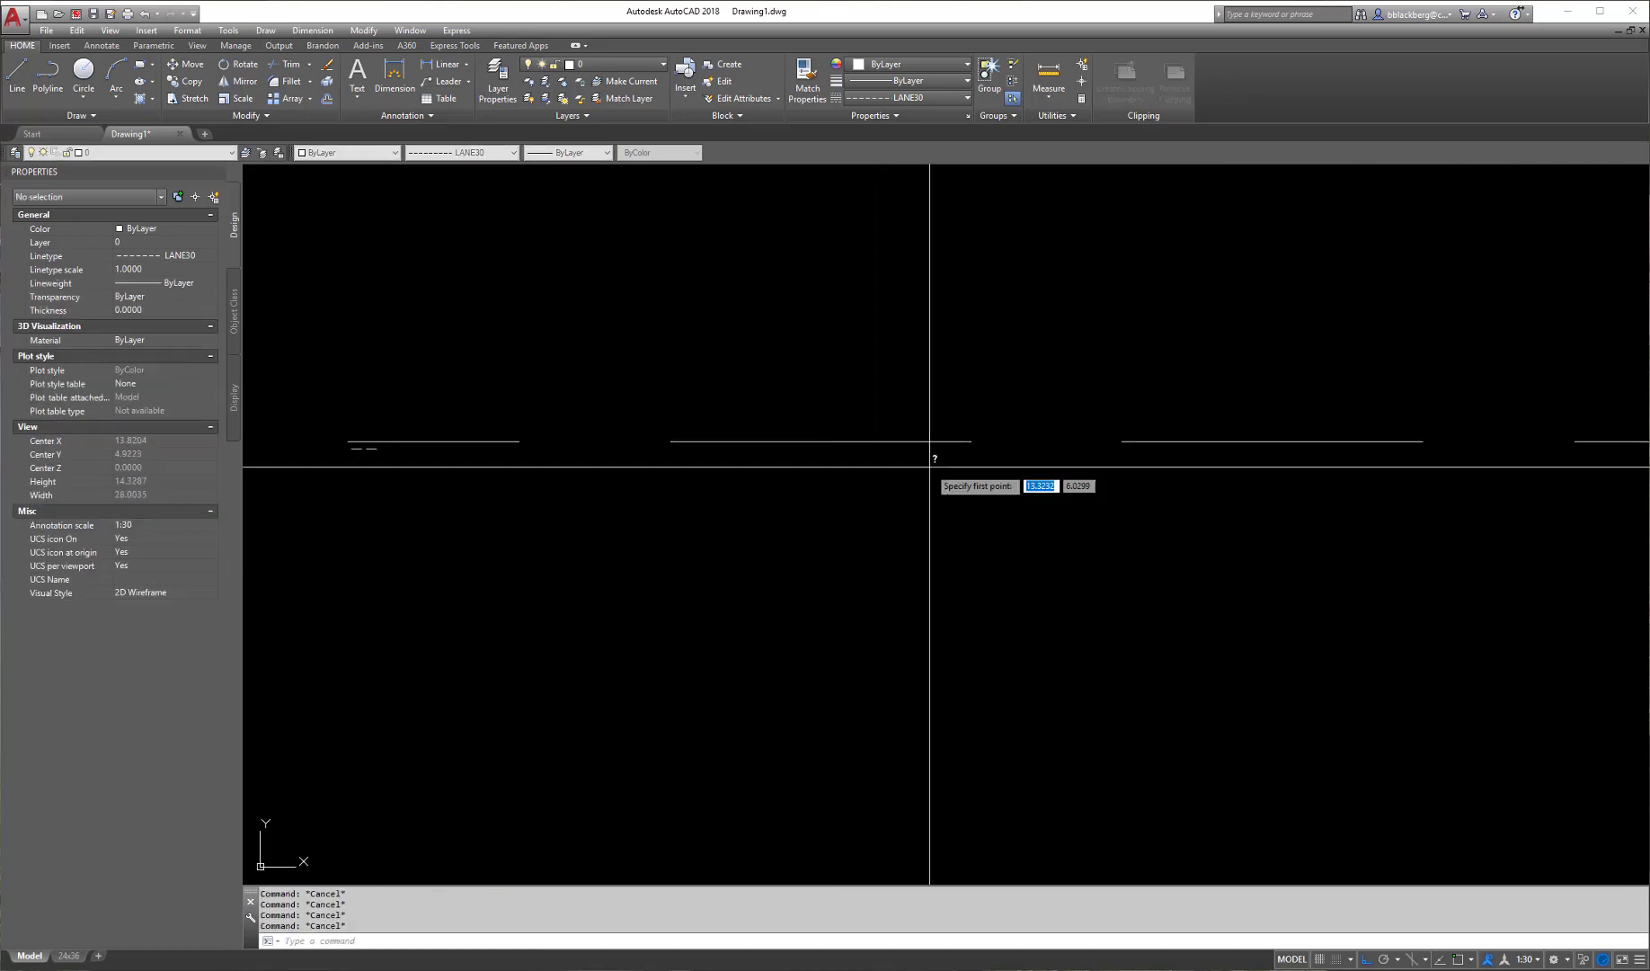
scroll(935, 449, up, 5)
click(934, 449)
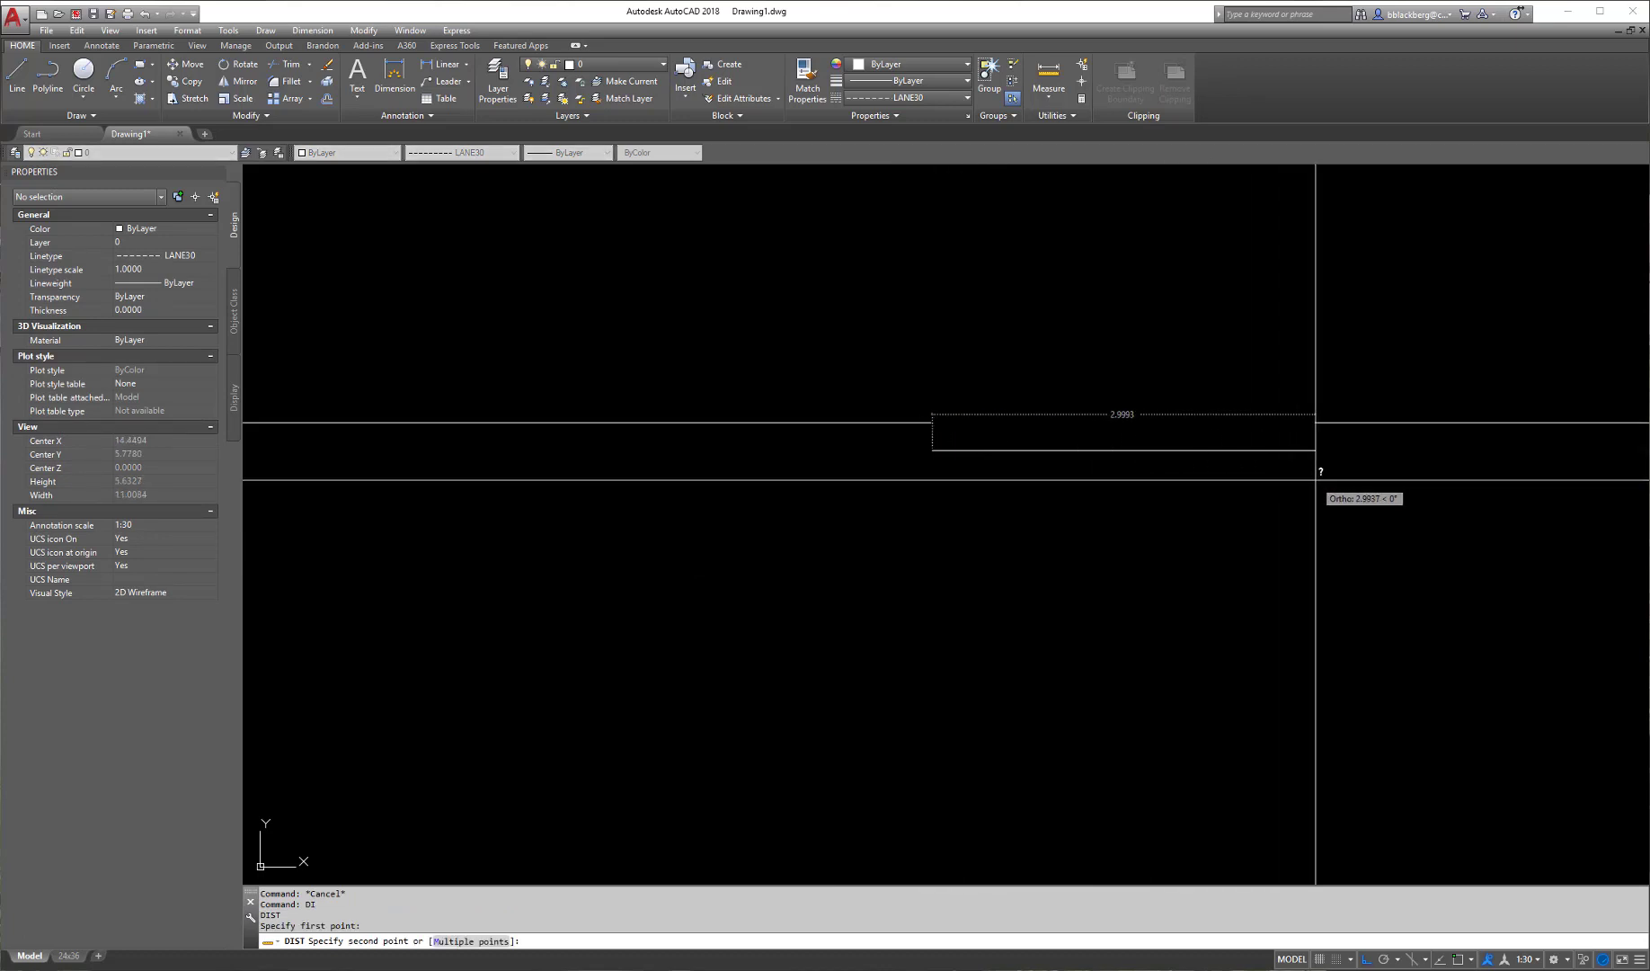
key(Escape)
key(Escape)
scroll(1316, 479, down, 4)
key(Return)
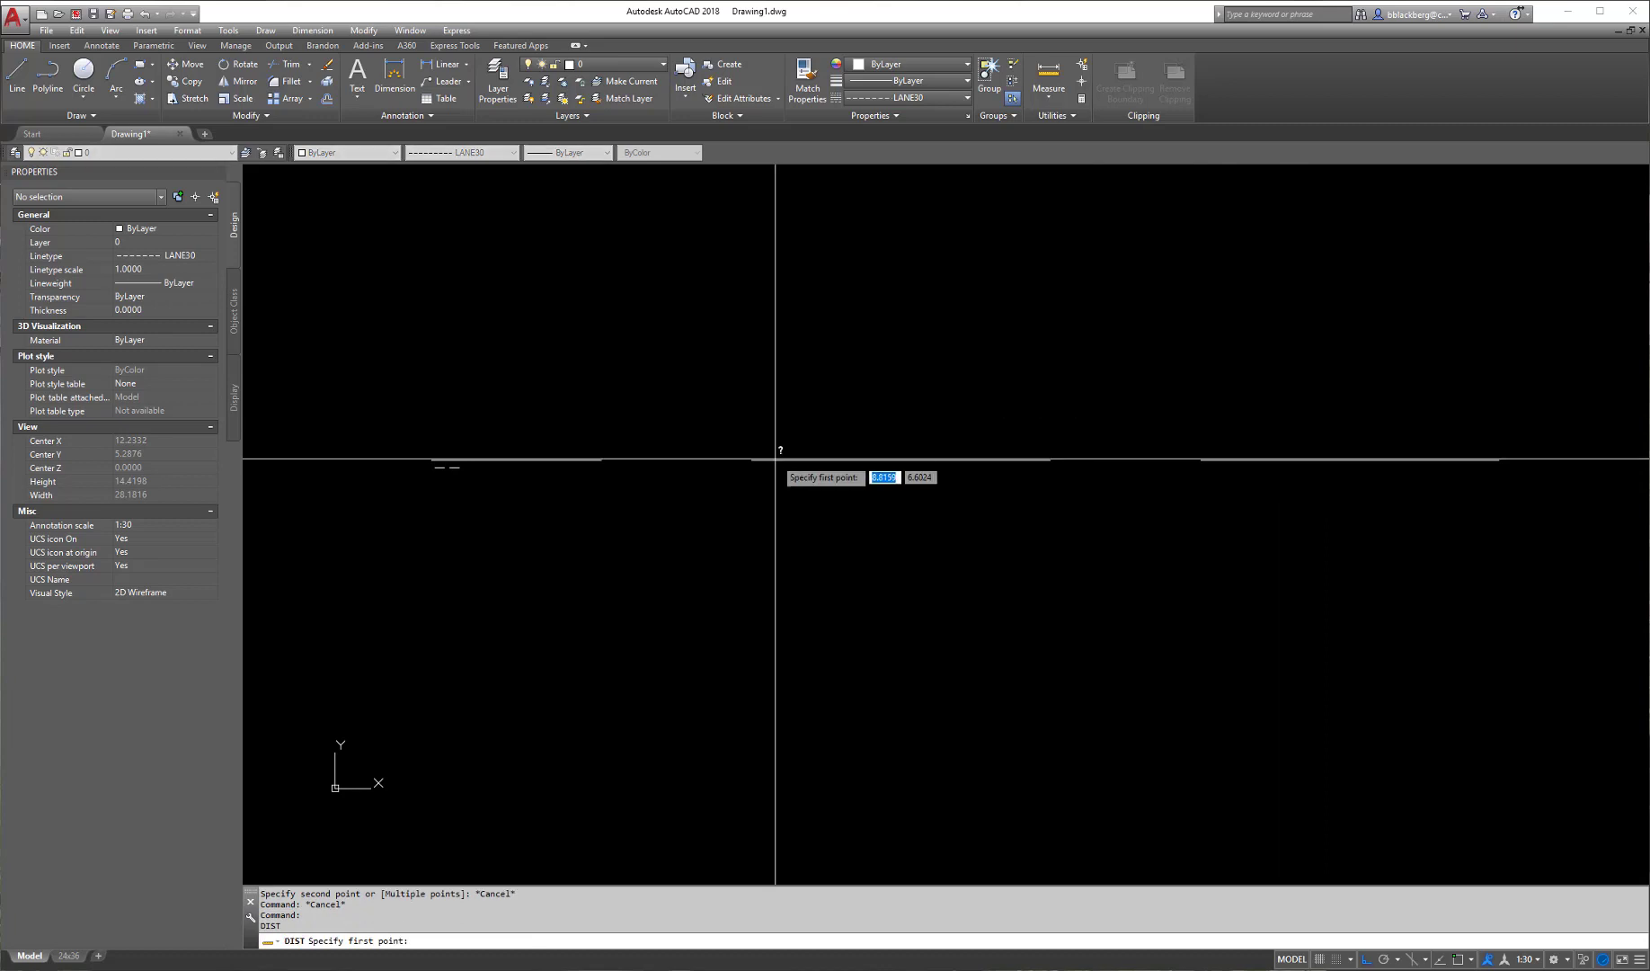
click(751, 456)
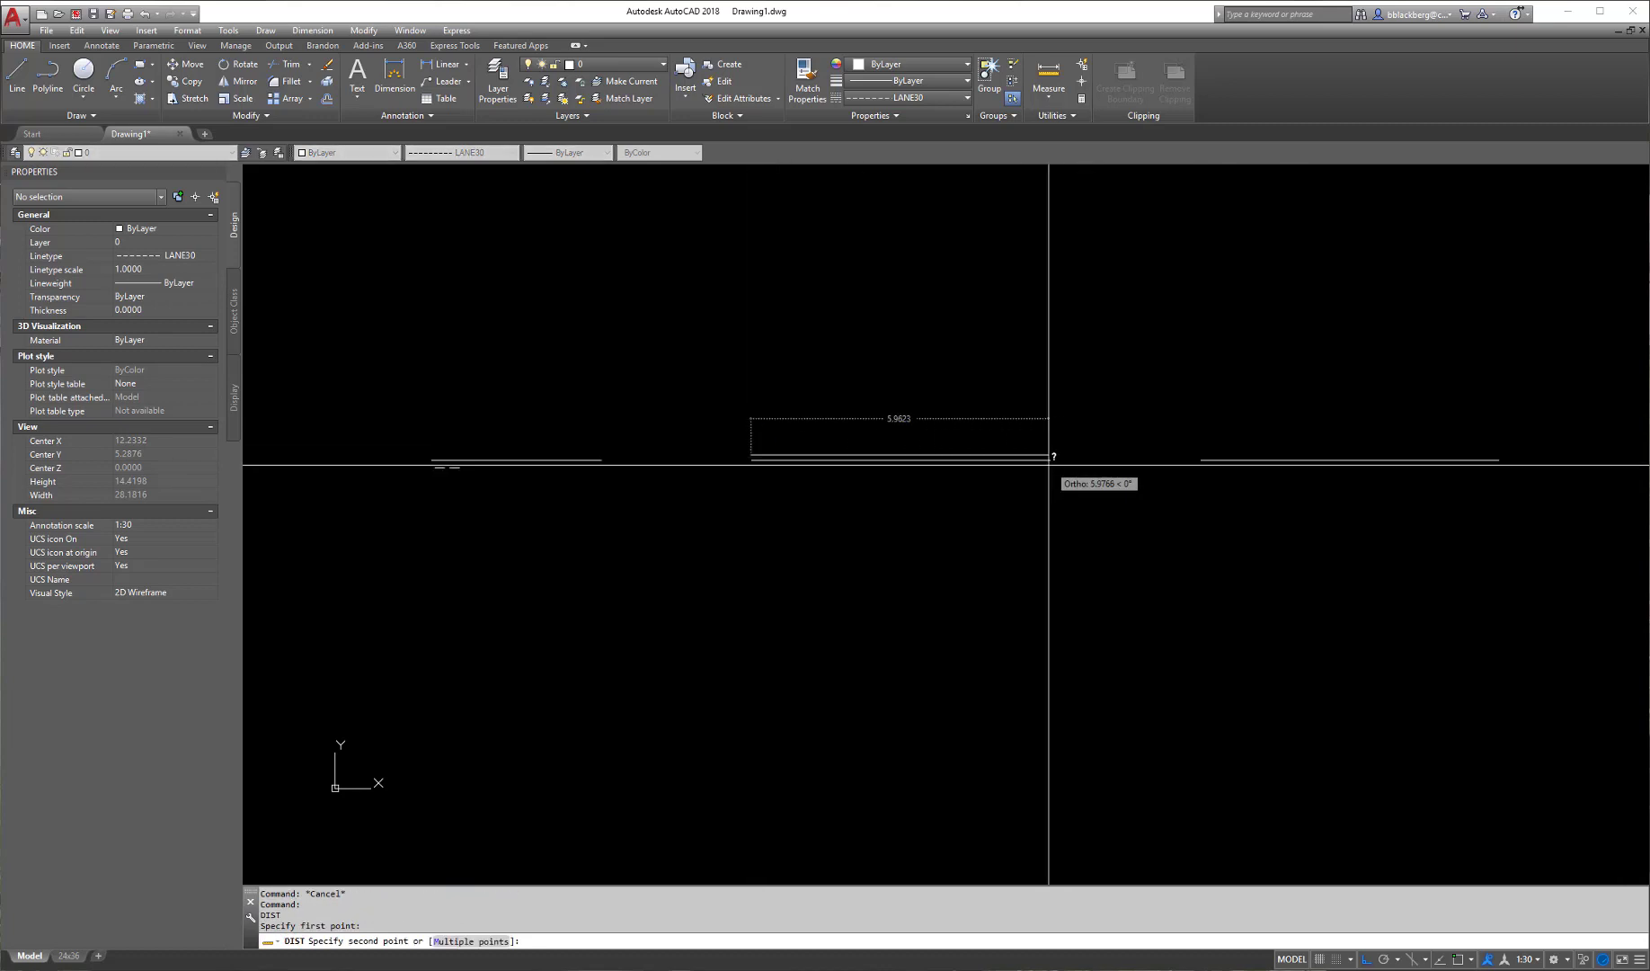
key(Escape)
- Select and delete the long dashed LANE30 line
key(ctrl+a)
scroll(818, 523, down, 7)
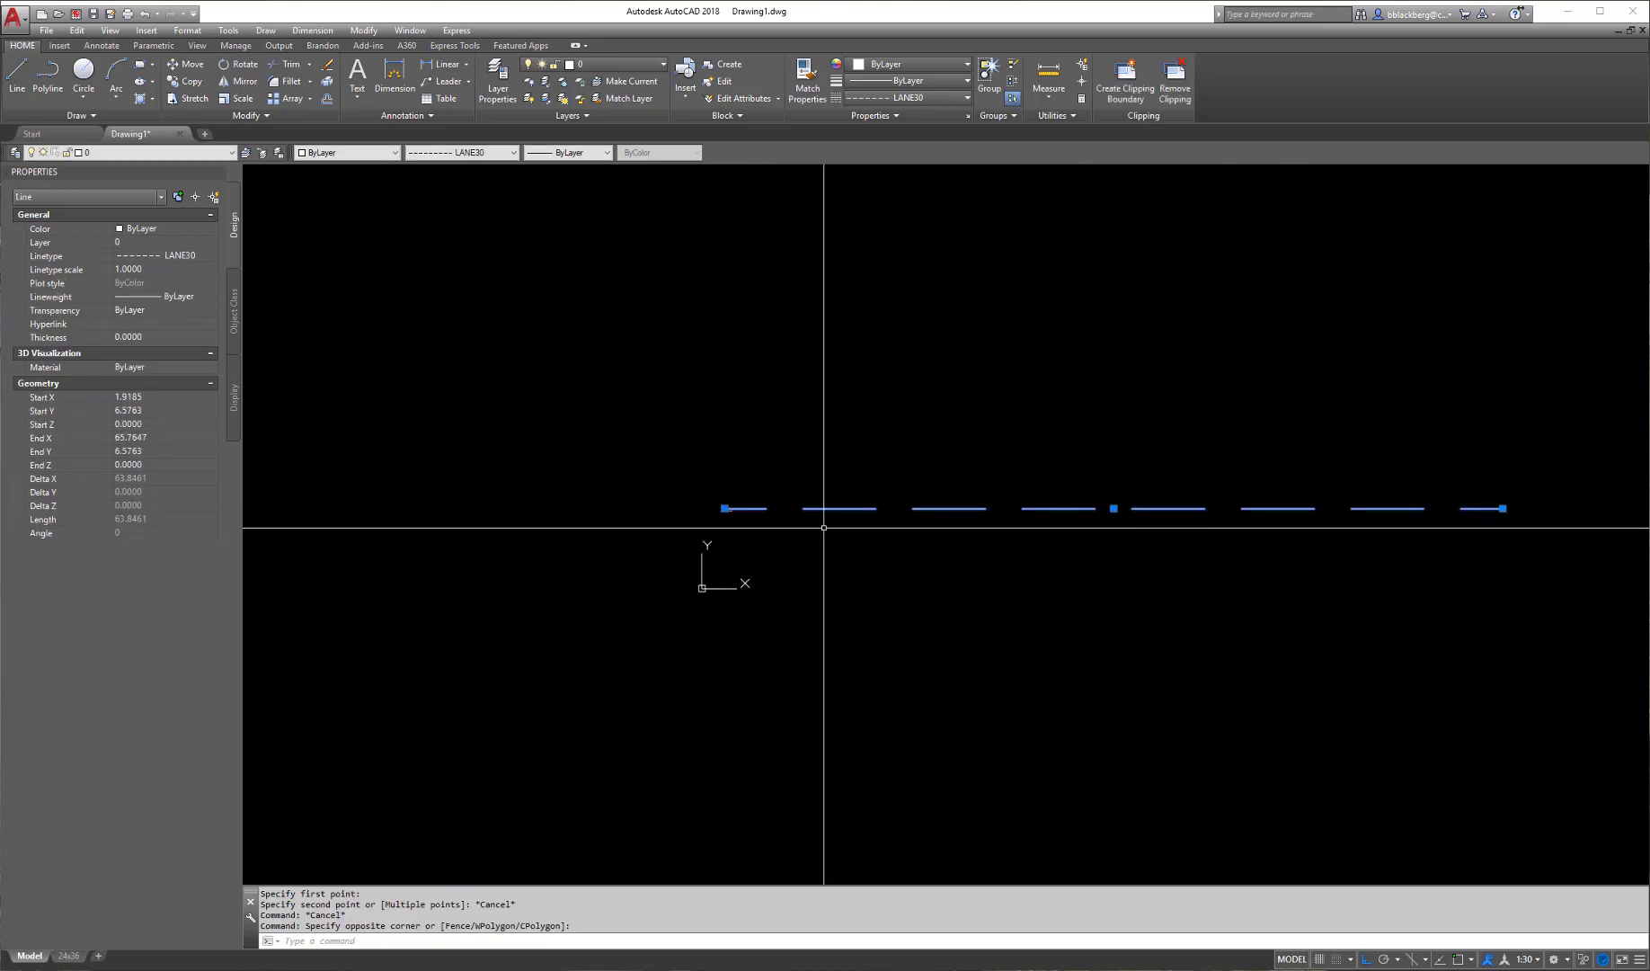
key(Delete)
scroll(744, 522, up, 10)
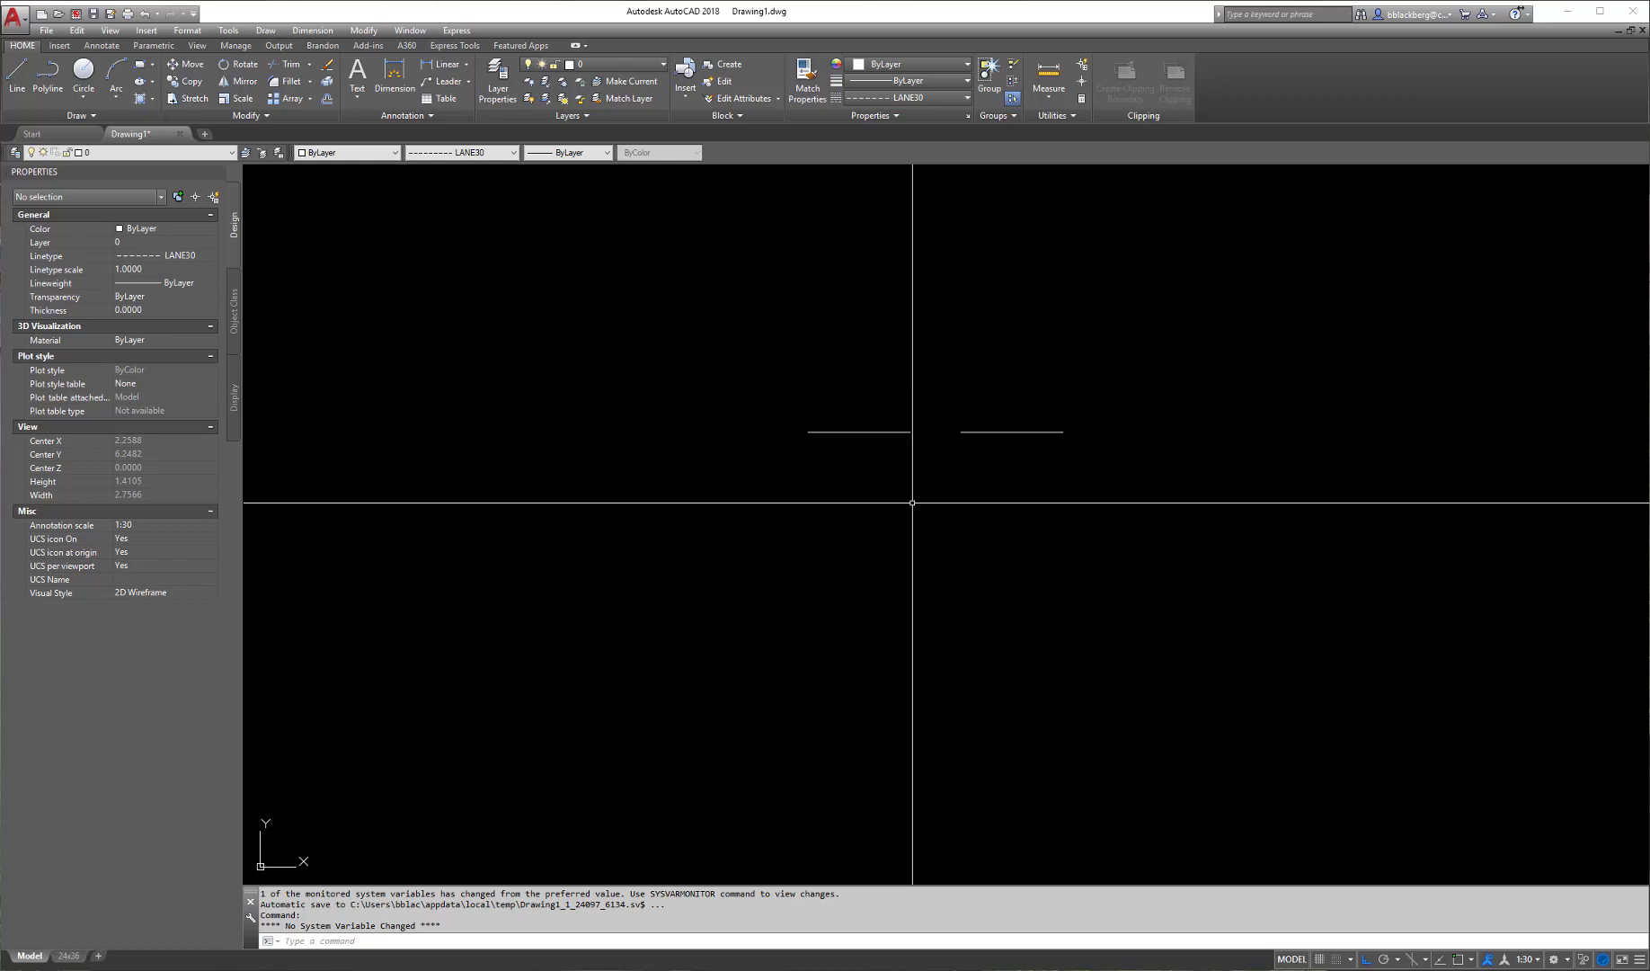
- Window-select both short lines and delete them
click(1014, 324)
click(855, 461)
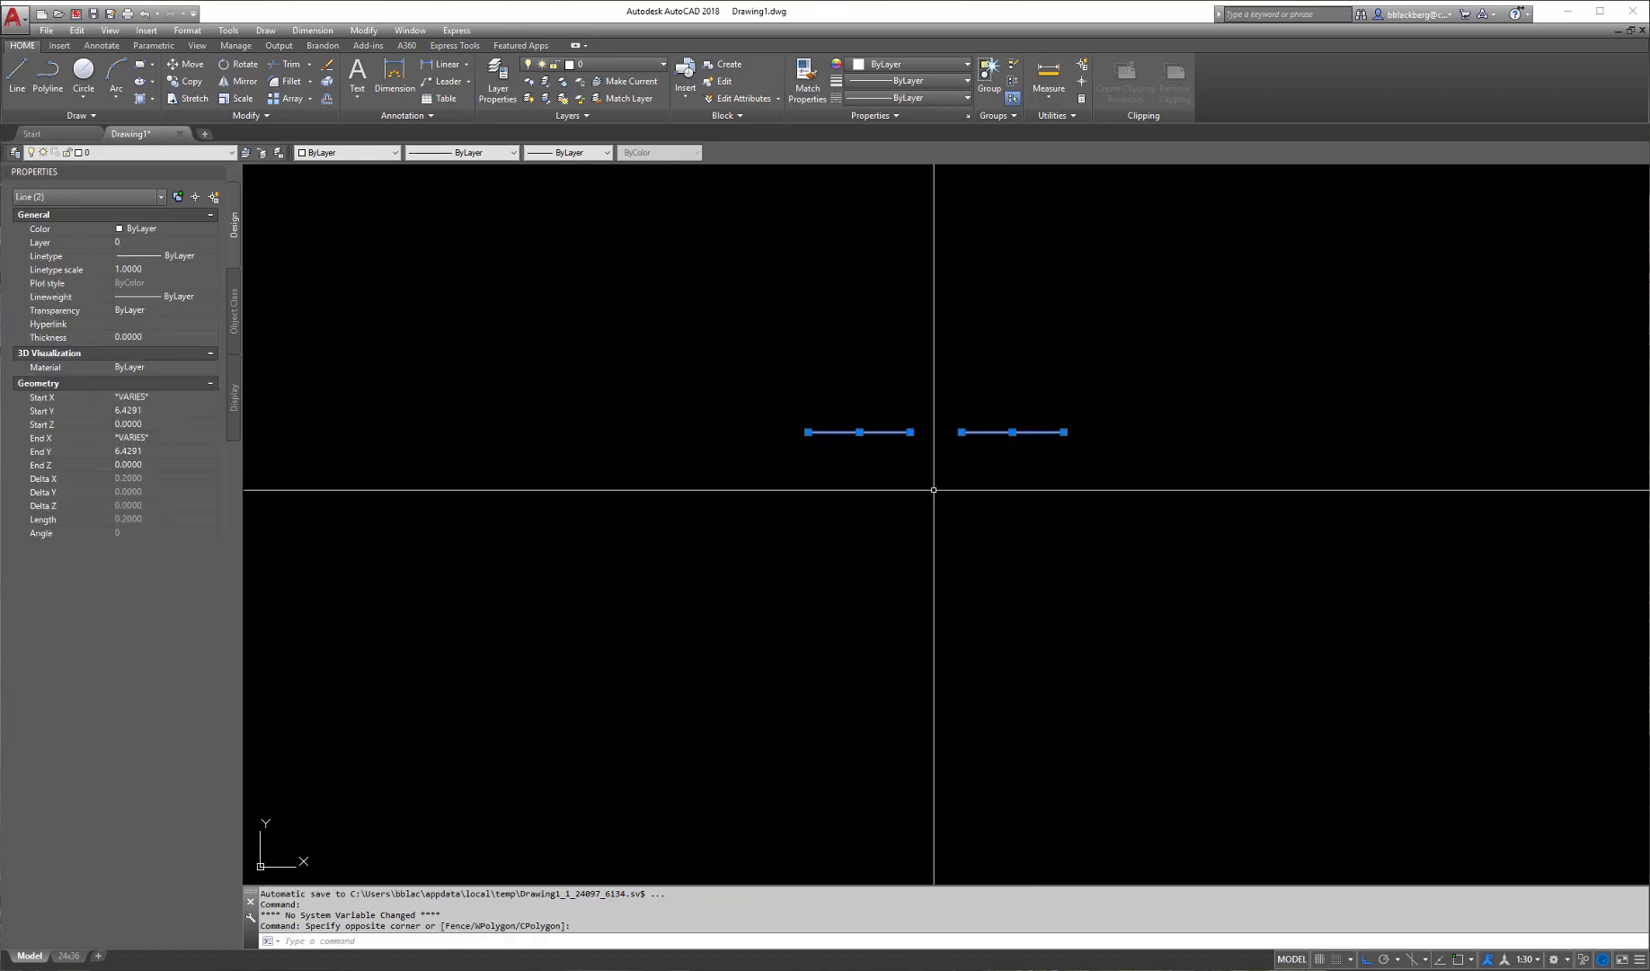
key(Delete)
key(Escape)
key(Escape)
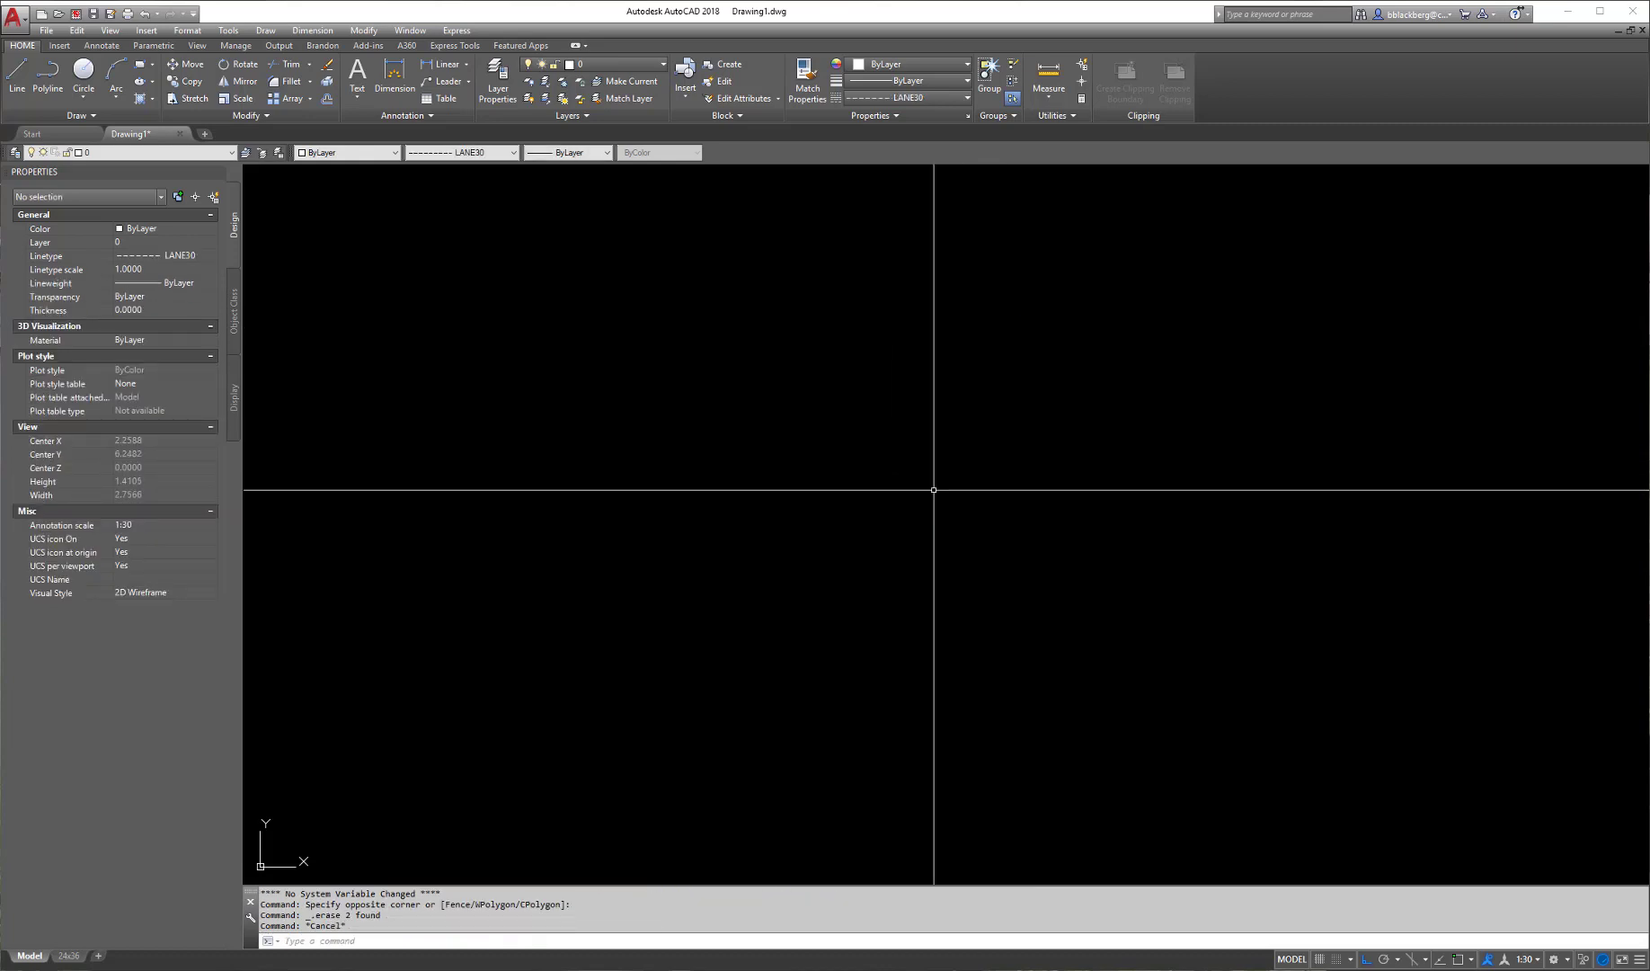
- Draw a circle with diameter 0.1 at the picked centre
text(c)
key(Return)
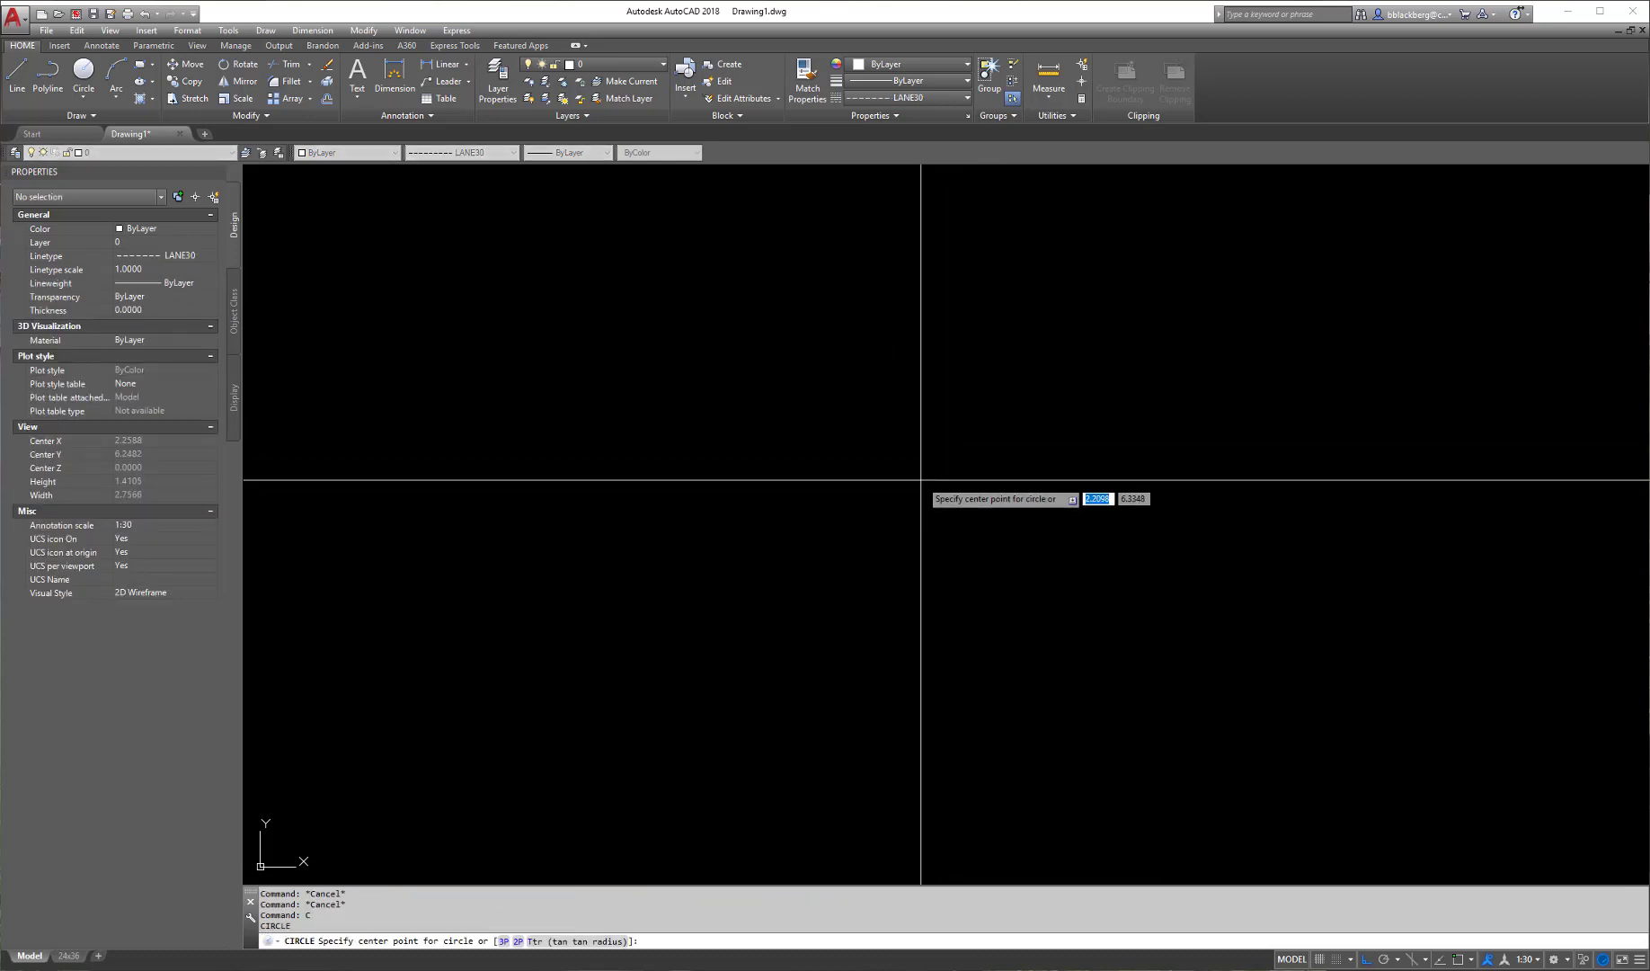
click(921, 479)
text(d)
key(Return)
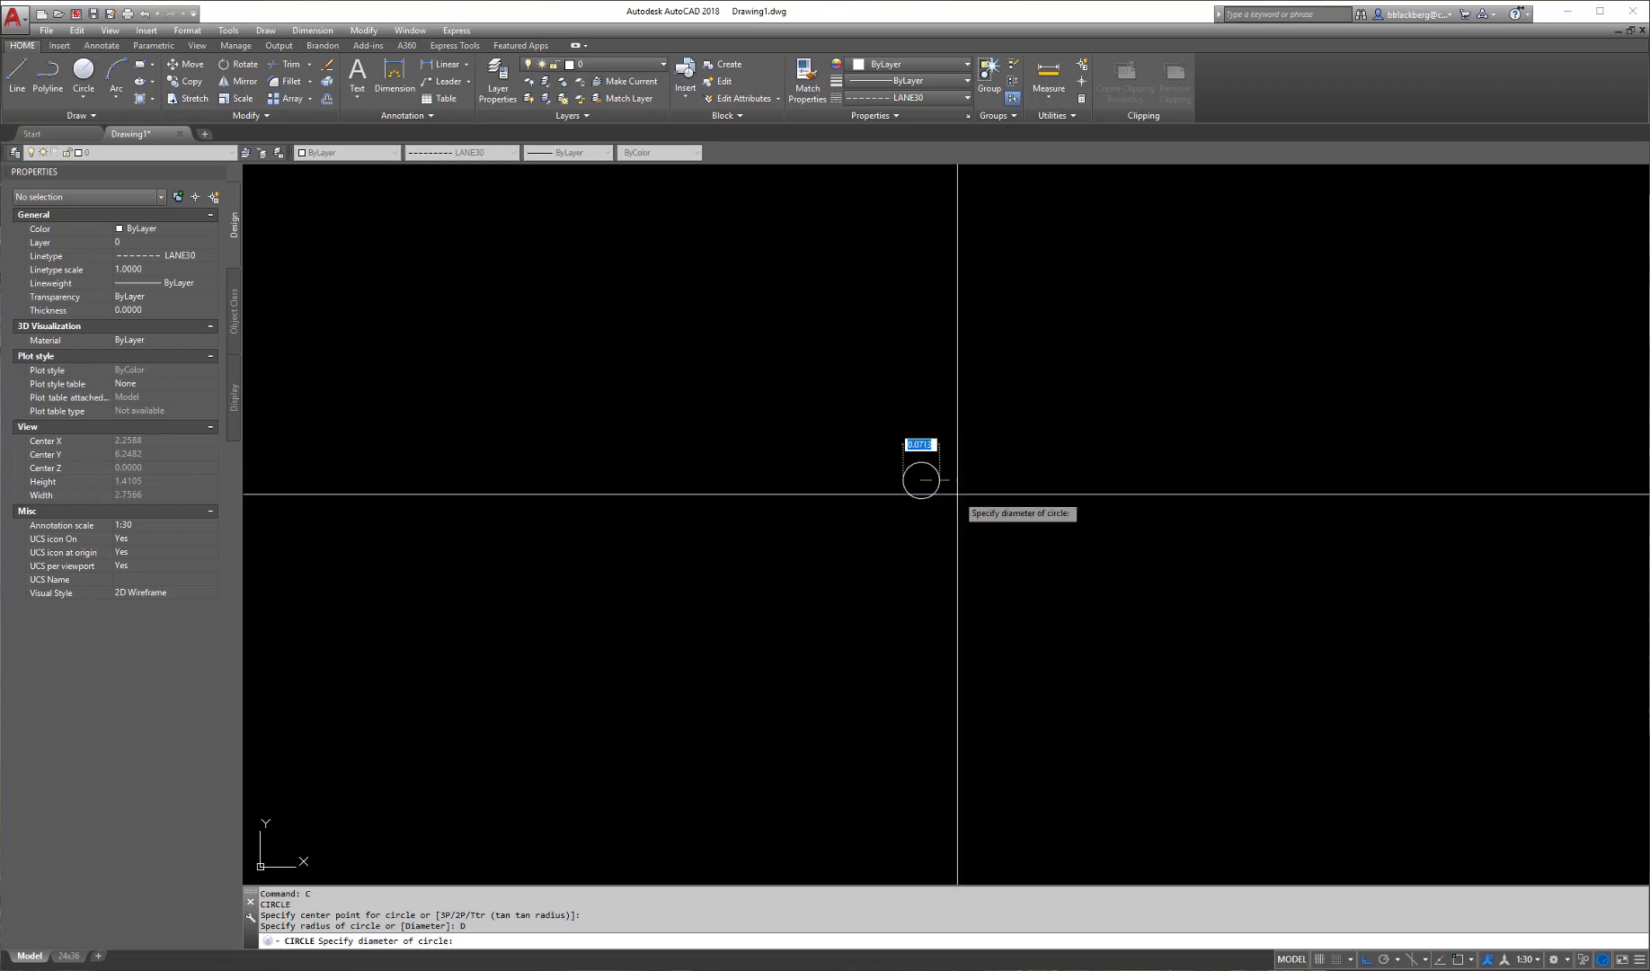
text(.1)
key(Return)
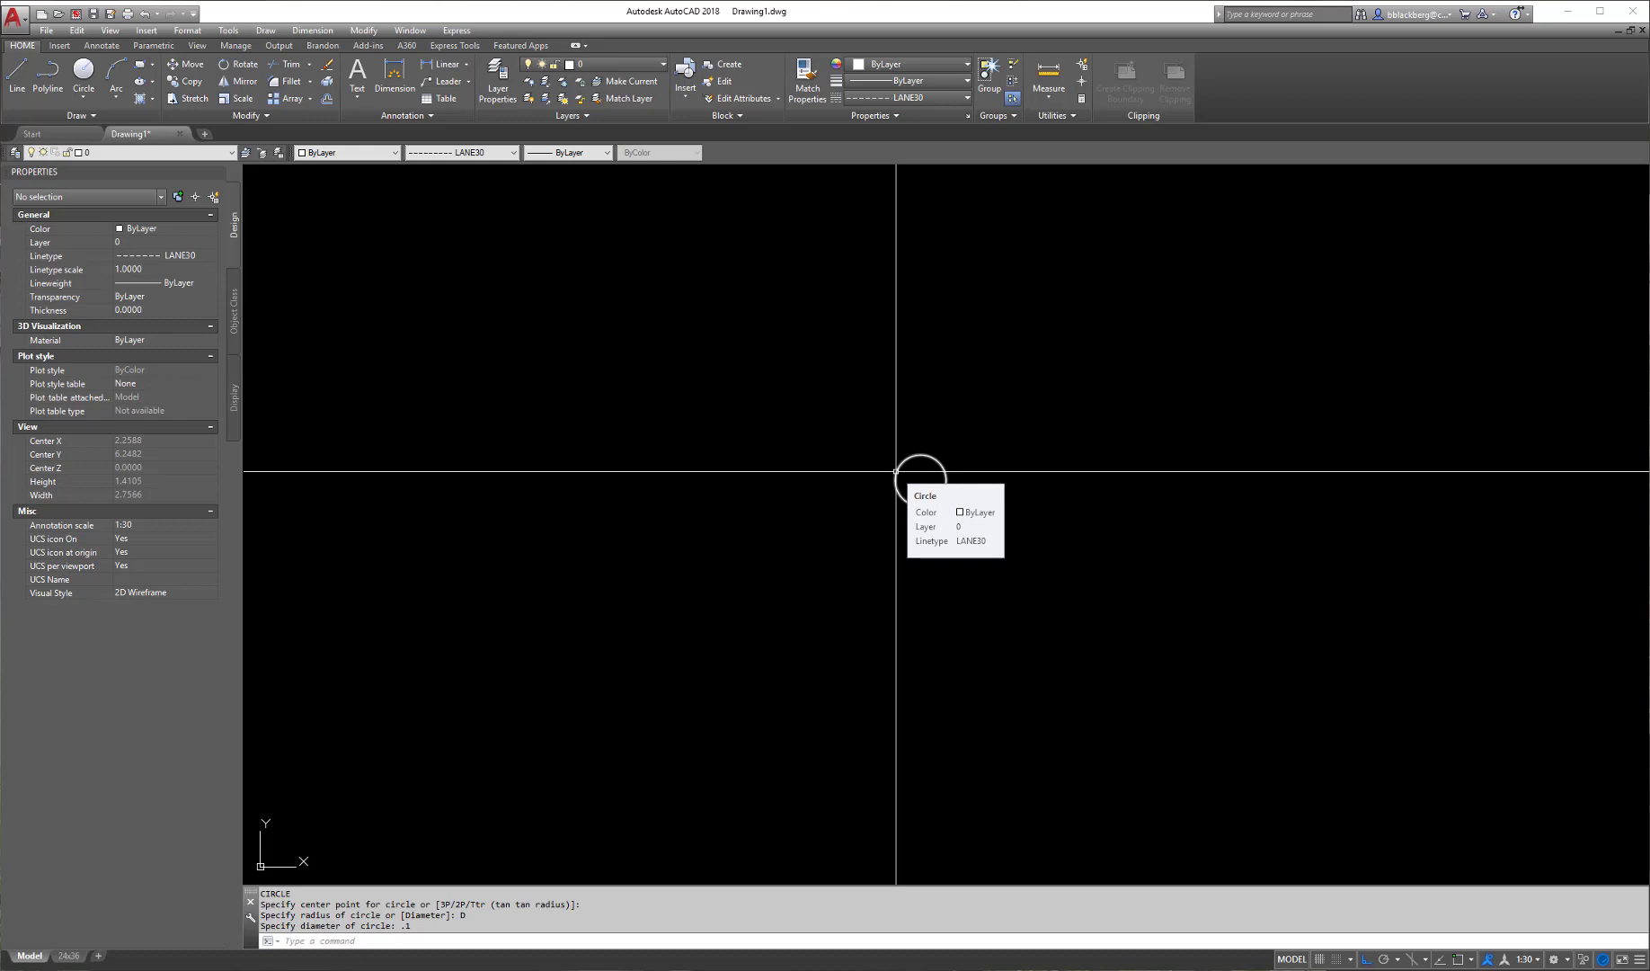
scroll(921, 471, up, 4)
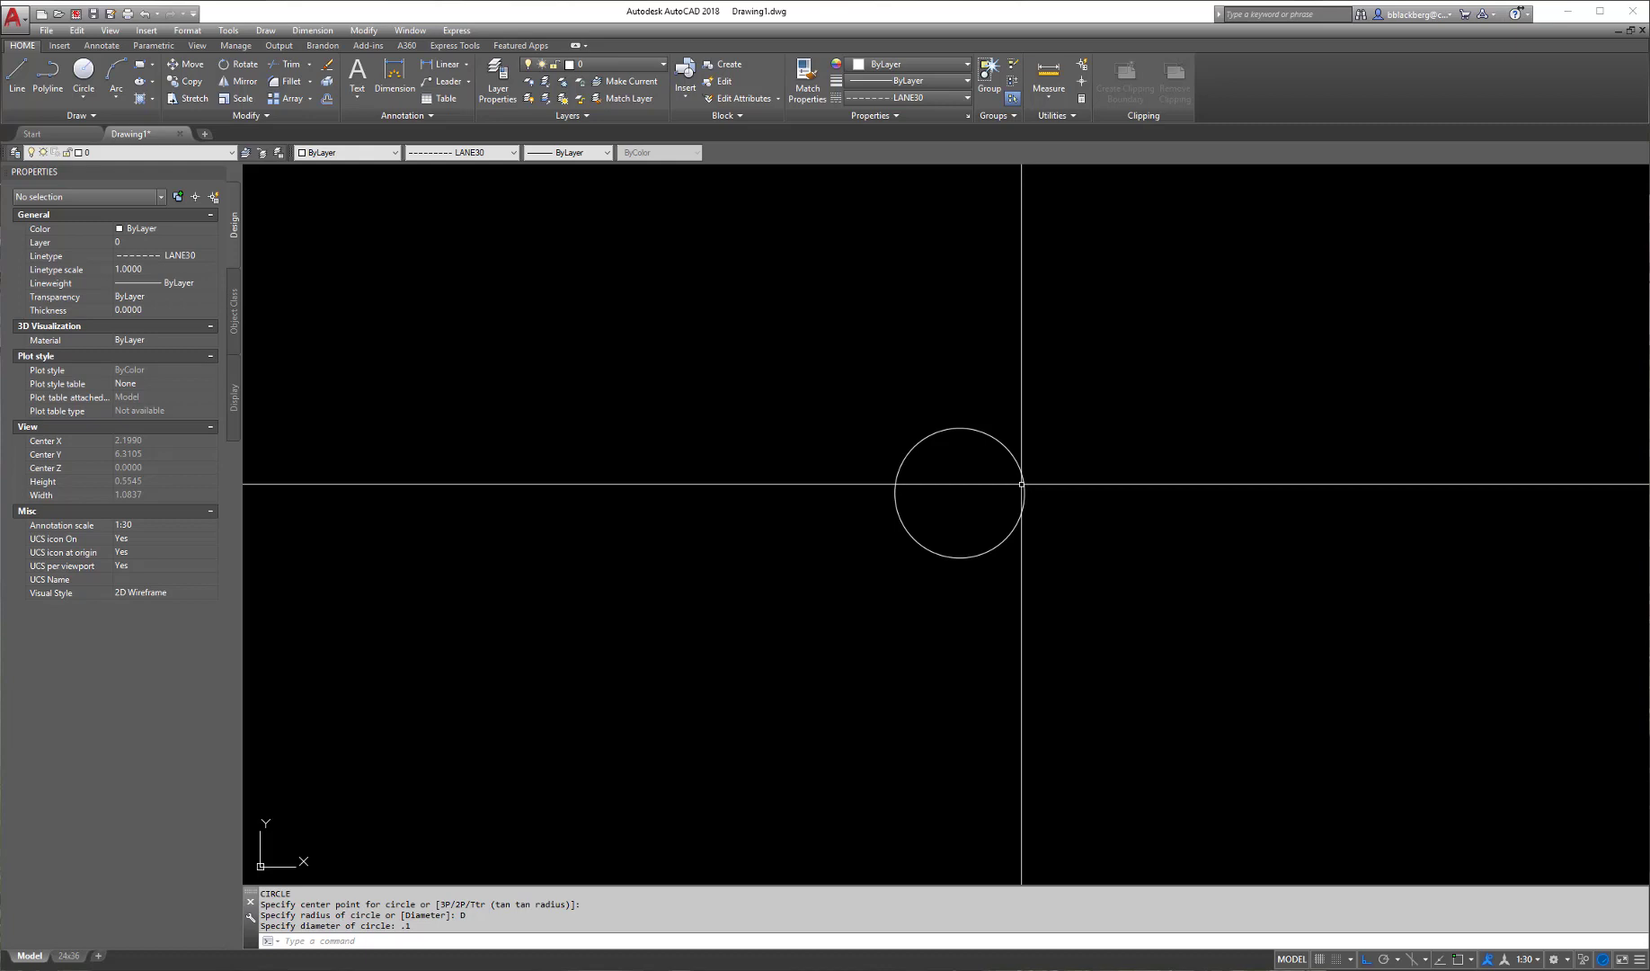
- Draw a small circle inside the face as the left eye
key(Escape)
key(Escape)
text(c)
key(Return)
scroll(944, 468, up, 2)
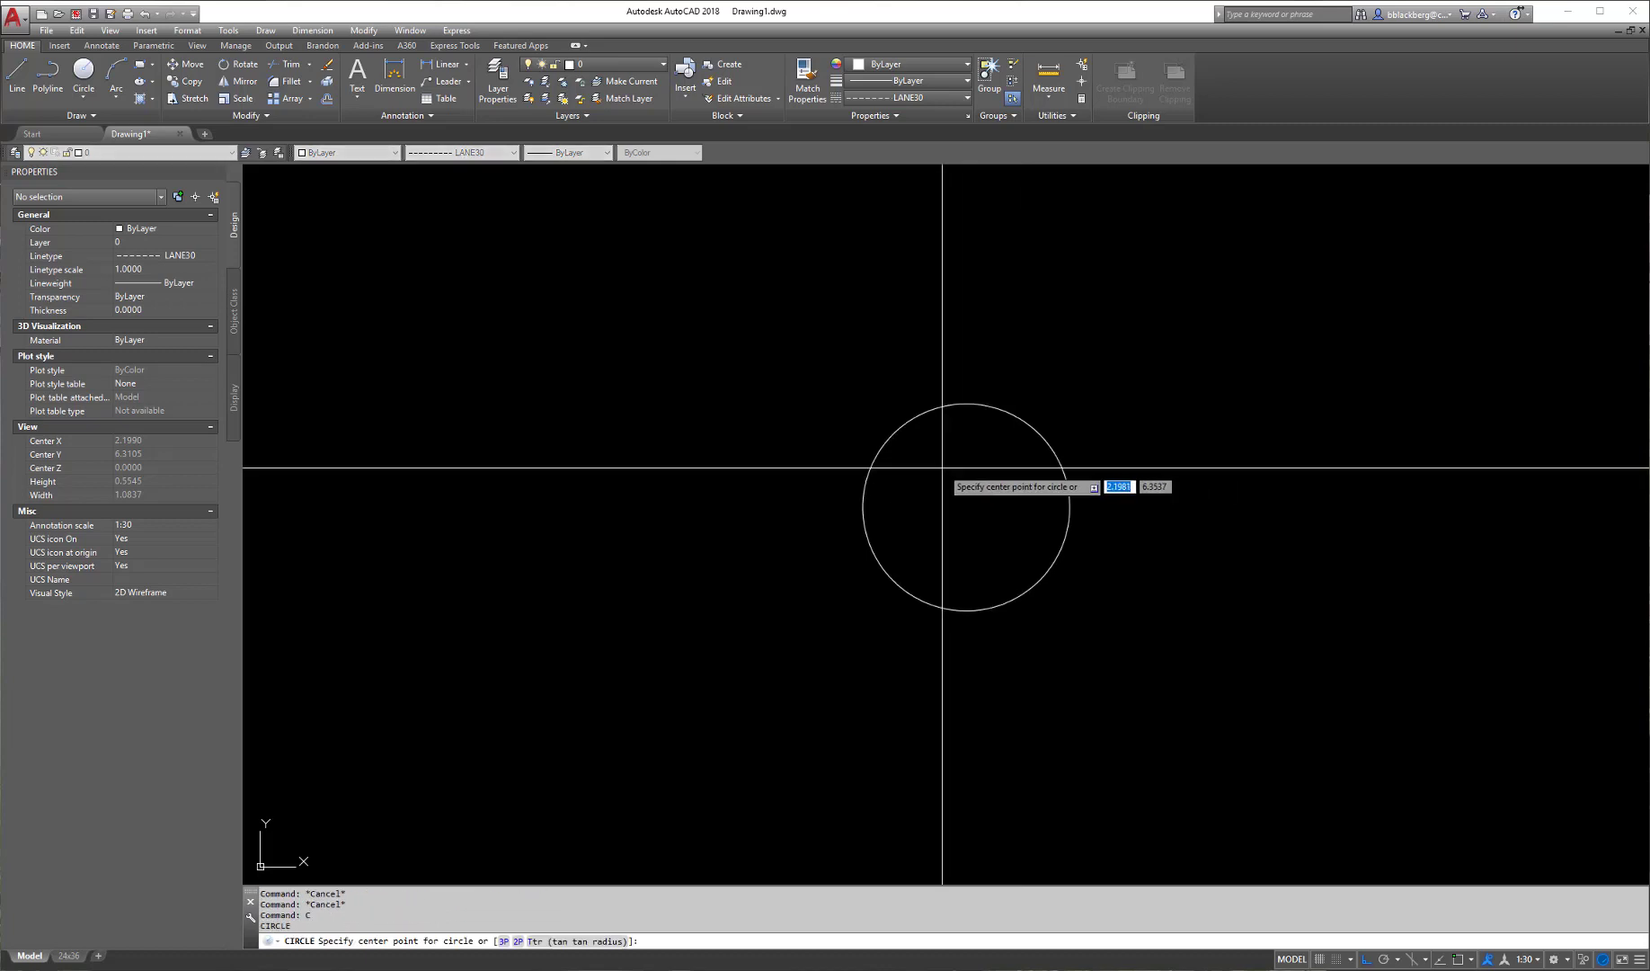
click(929, 468)
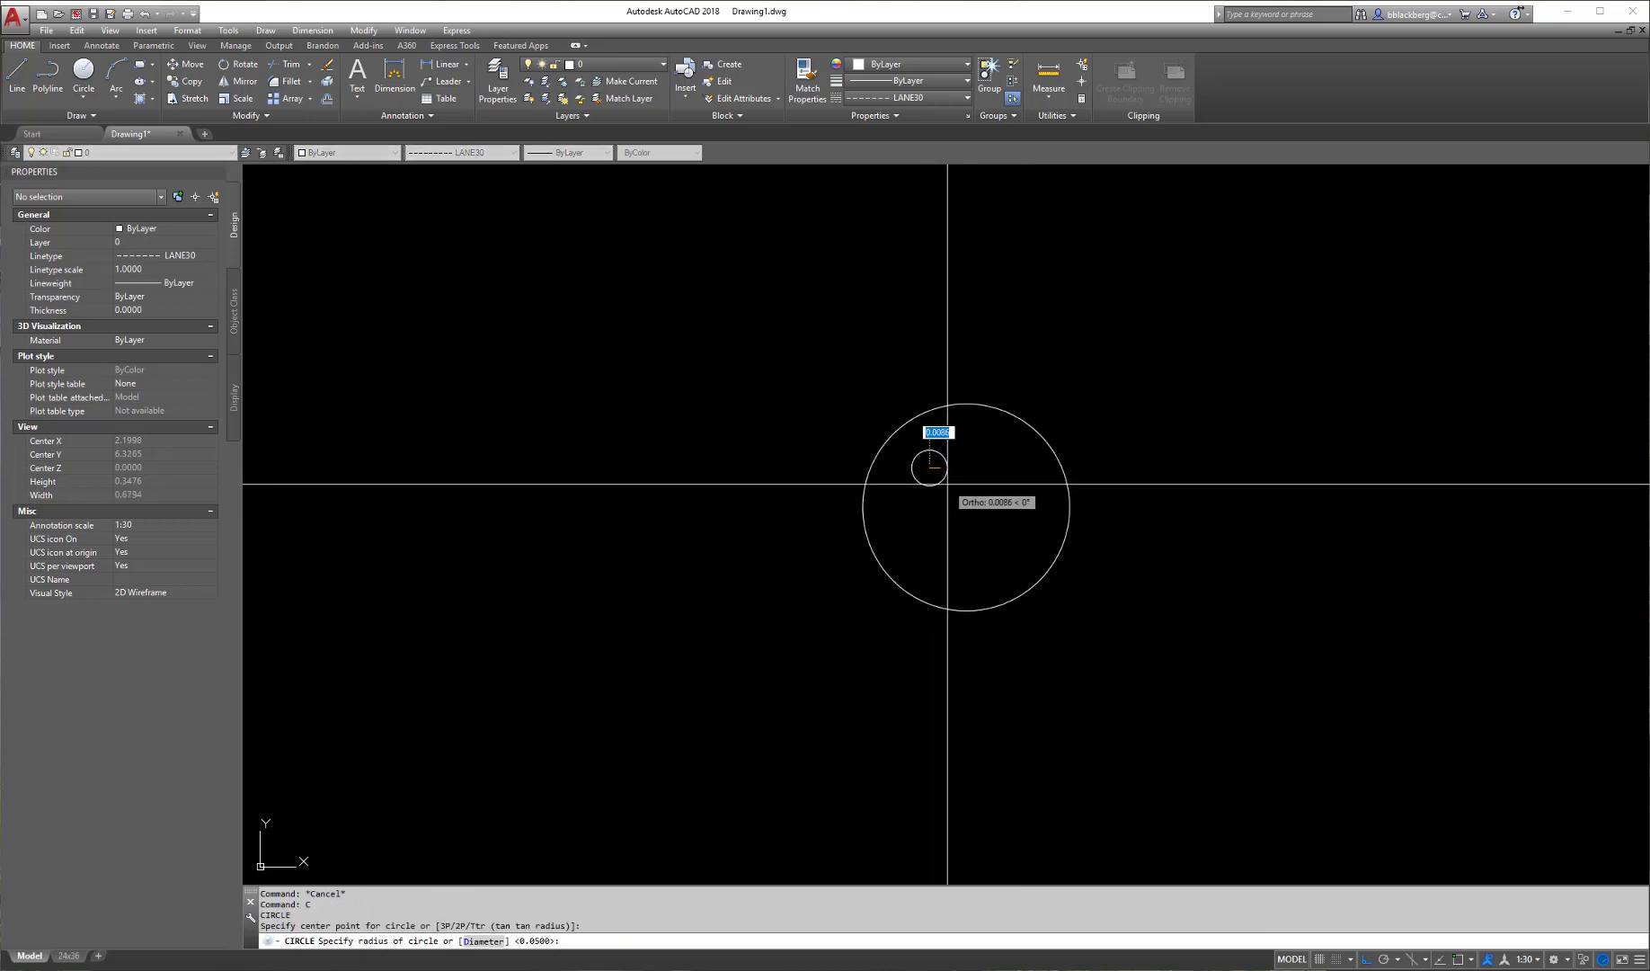
click(945, 478)
key(Escape)
key(Escape)
key(Escape)
- Copy the eye circle to the right to form the second eye
text(co)
key(Return)
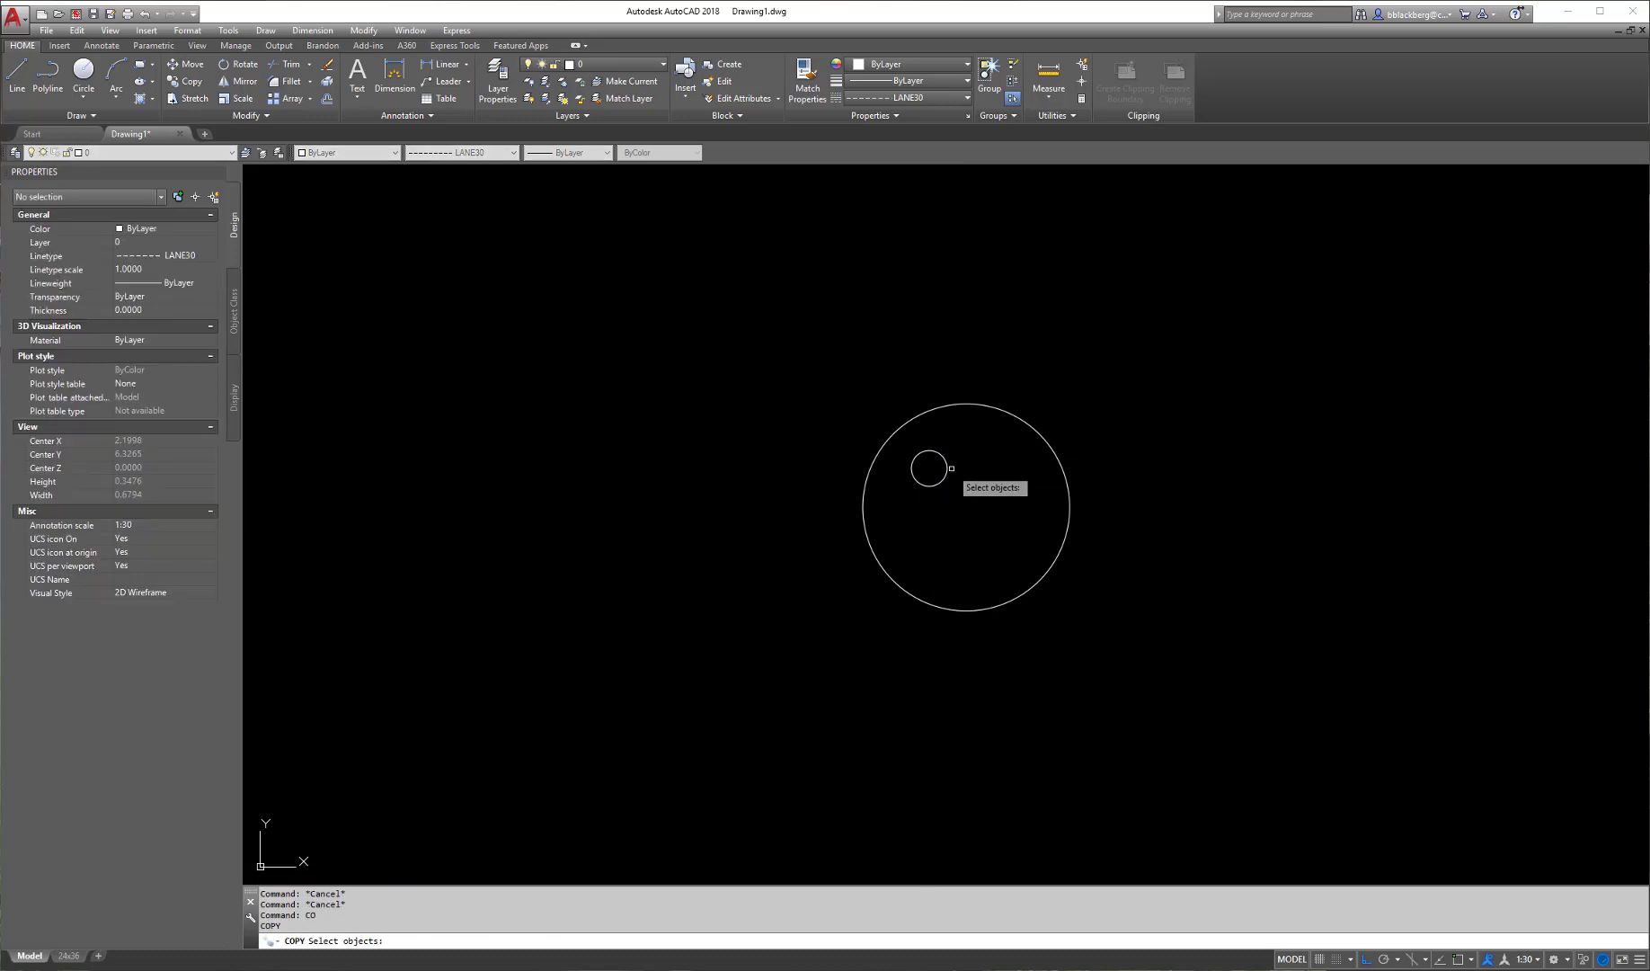
click(904, 445)
click(951, 490)
key(Return)
click(946, 492)
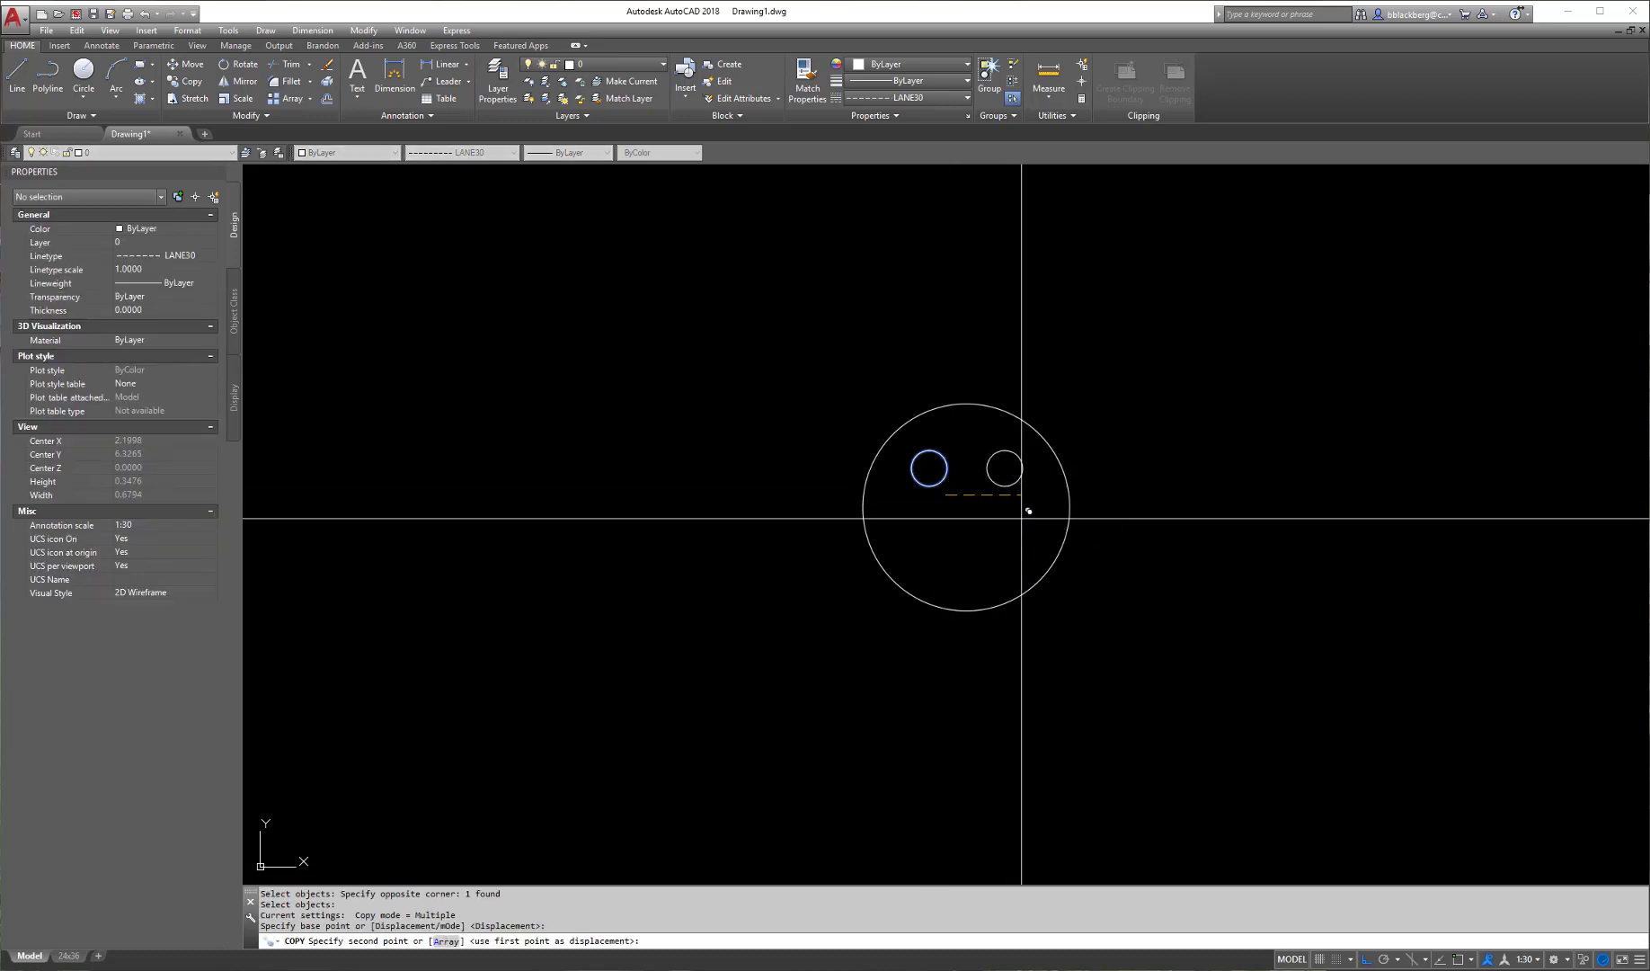
click(1022, 516)
key(Escape)
key(Escape)
key(Escape)
key(Escape)
- With ortho off, copy the left eye below the eyes as the nose
text(ct o)
key(Return)
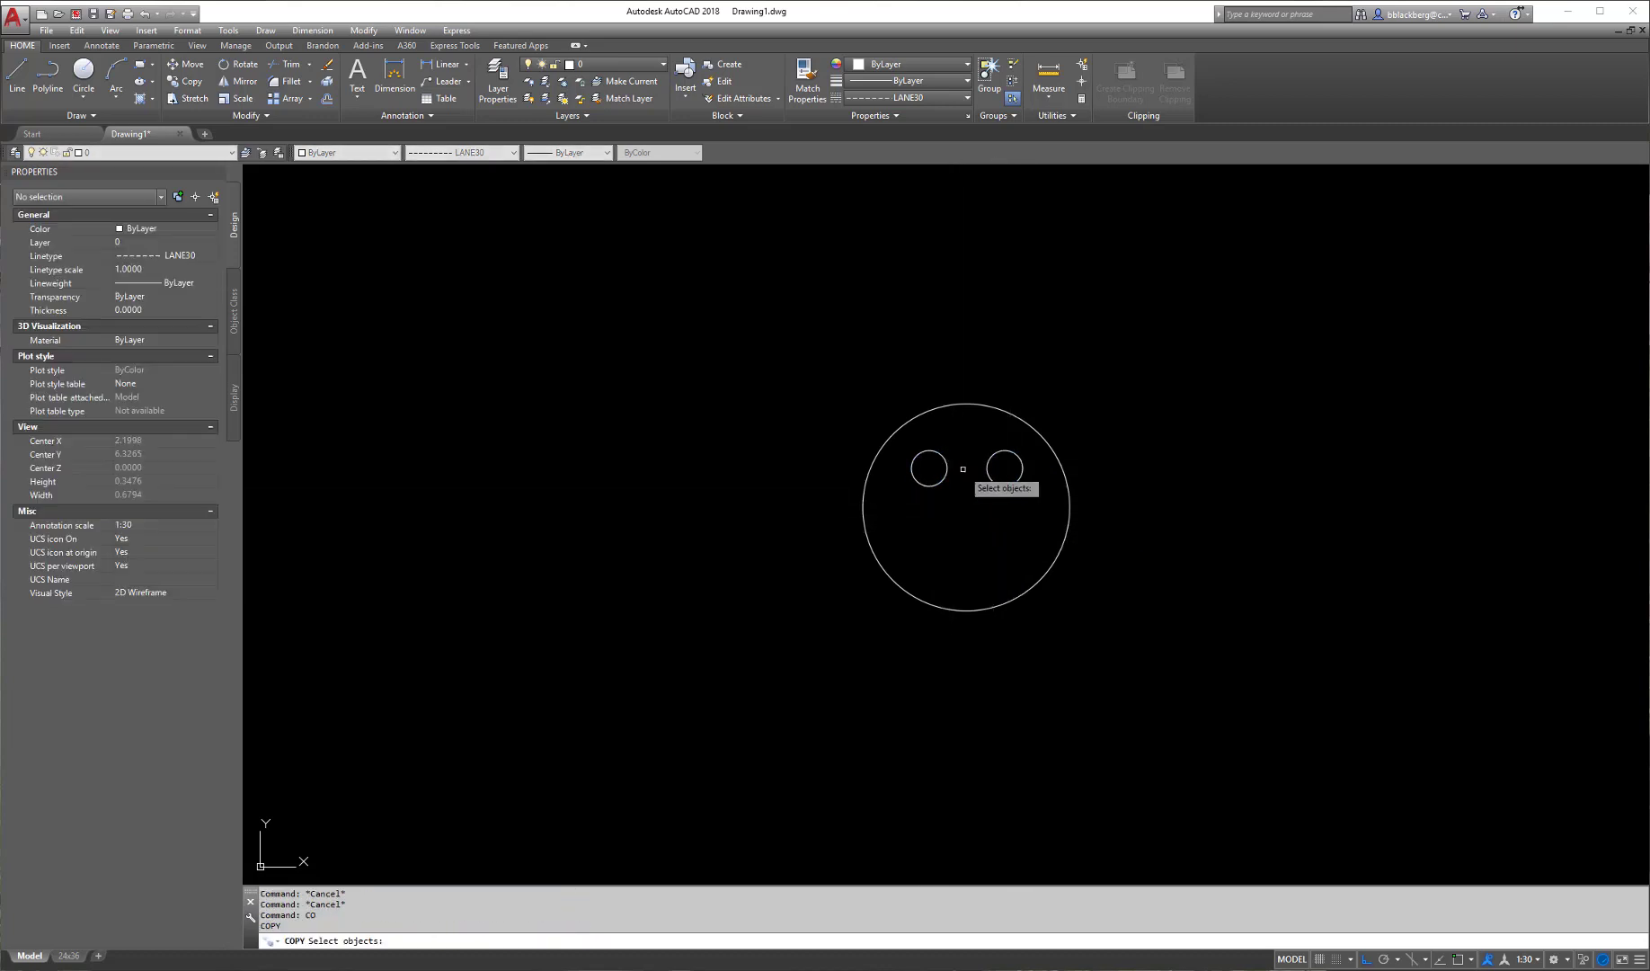
double_click(951, 472)
click(925, 483)
key(Return)
click(929, 485)
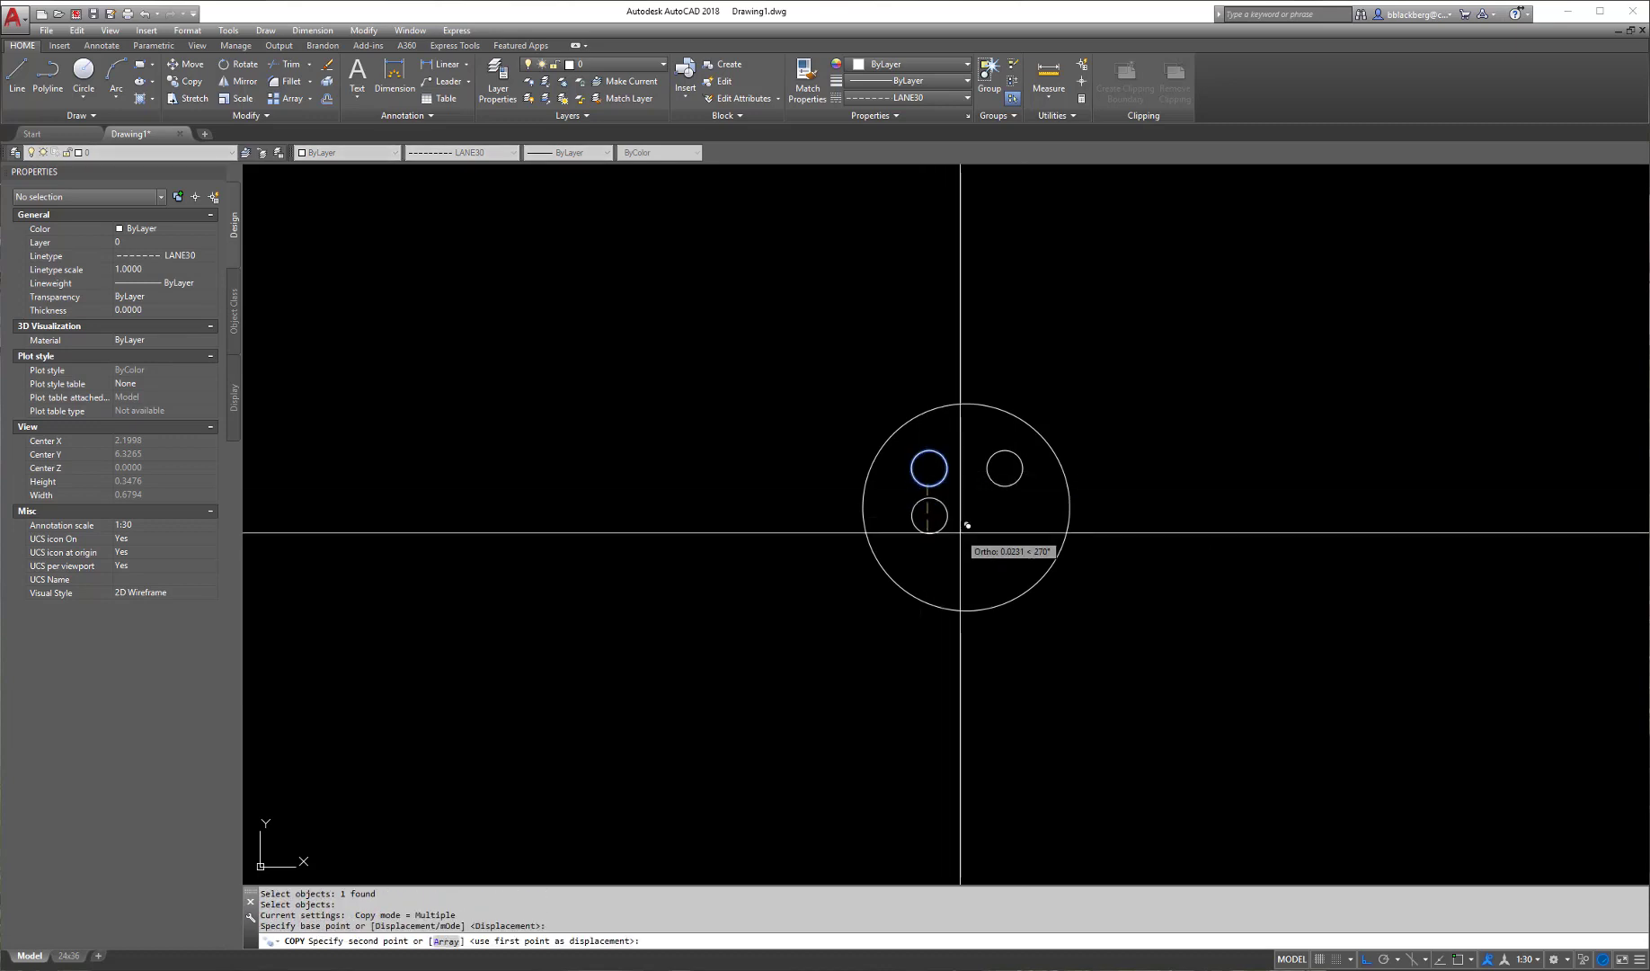
key(F8)
click(969, 540)
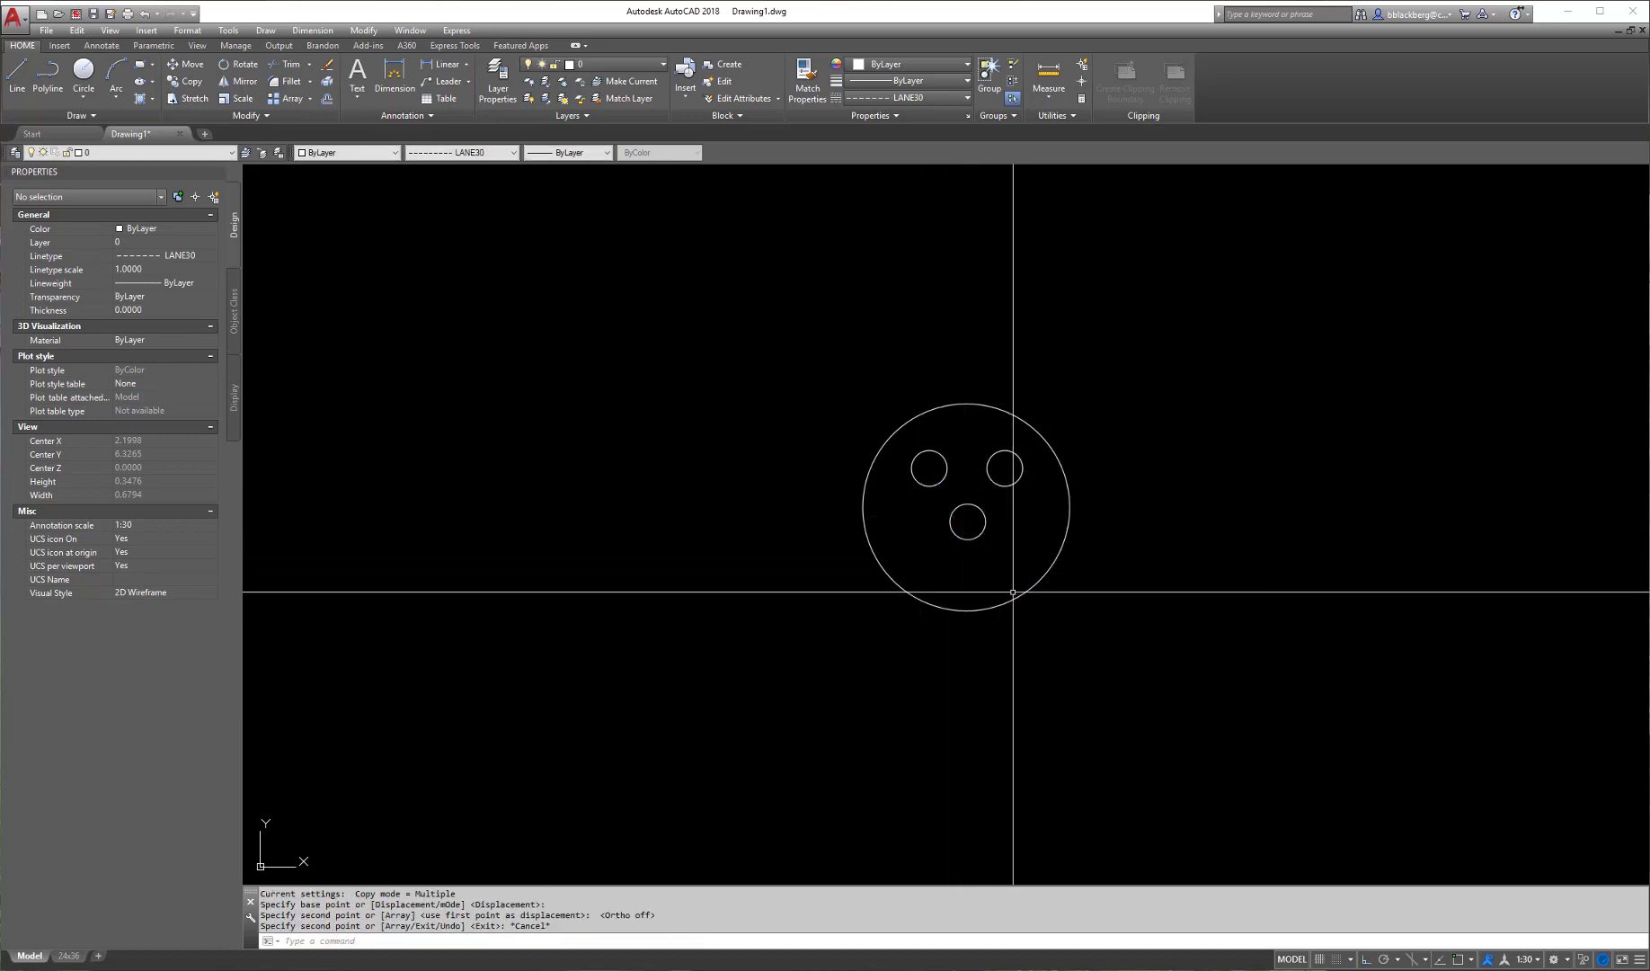
key(Escape)
key(Escape)
key(Escape)
key(Escape)
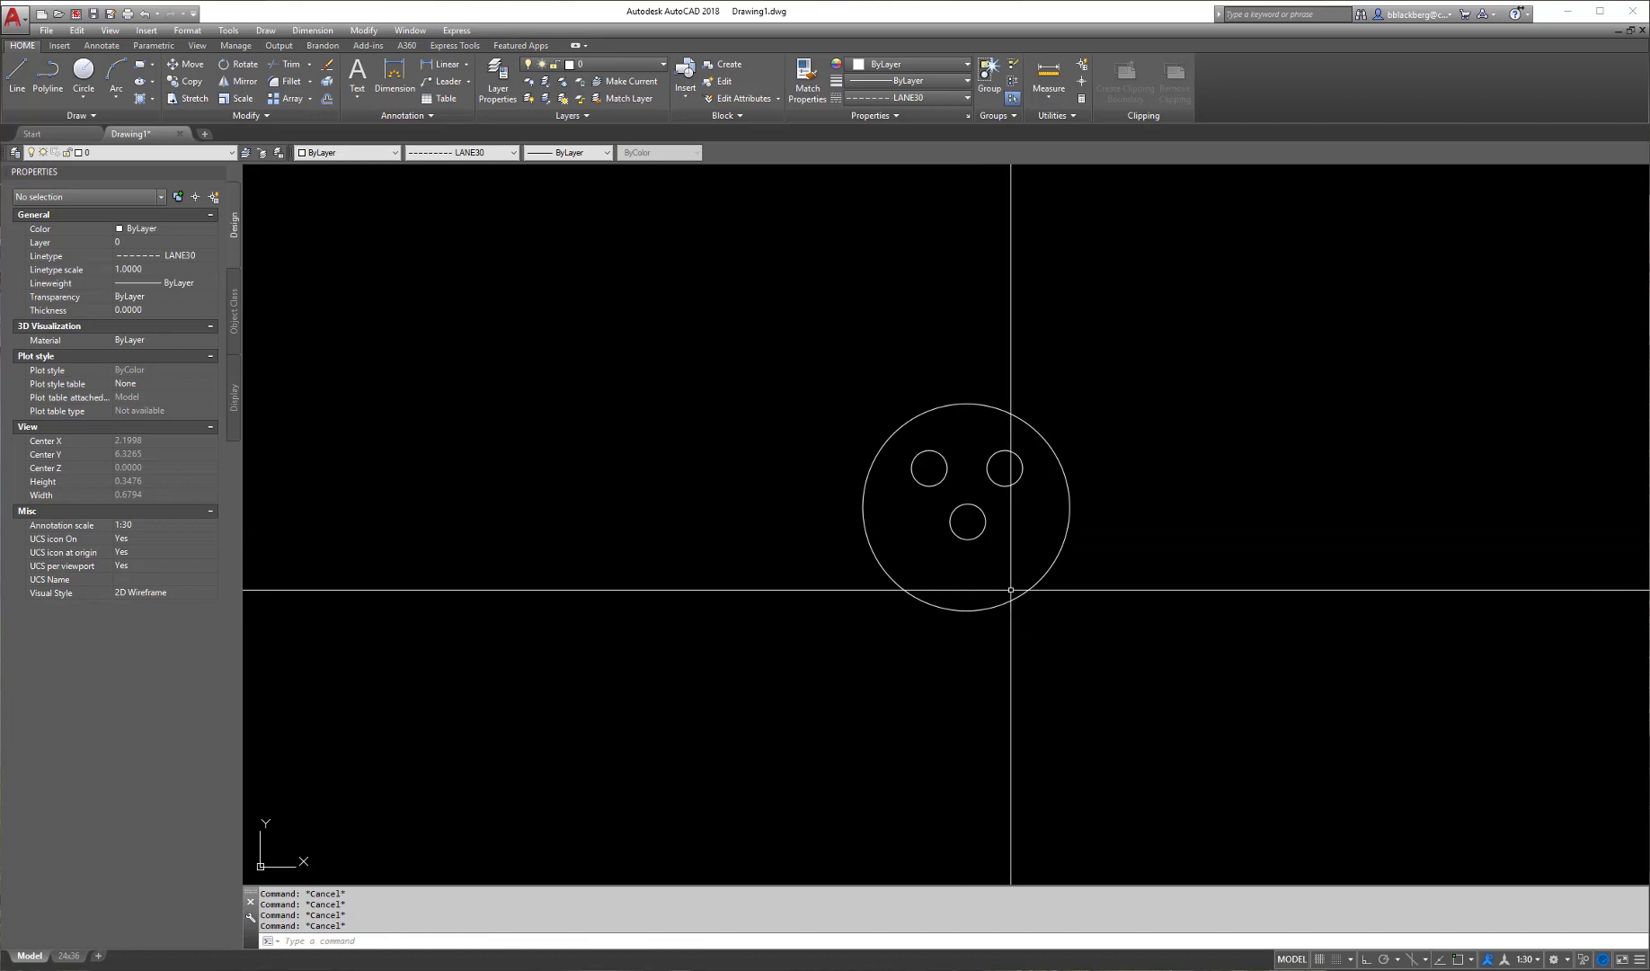
scroll(959, 567, down, 2)
middle_drag(847, 615, 959, 621)
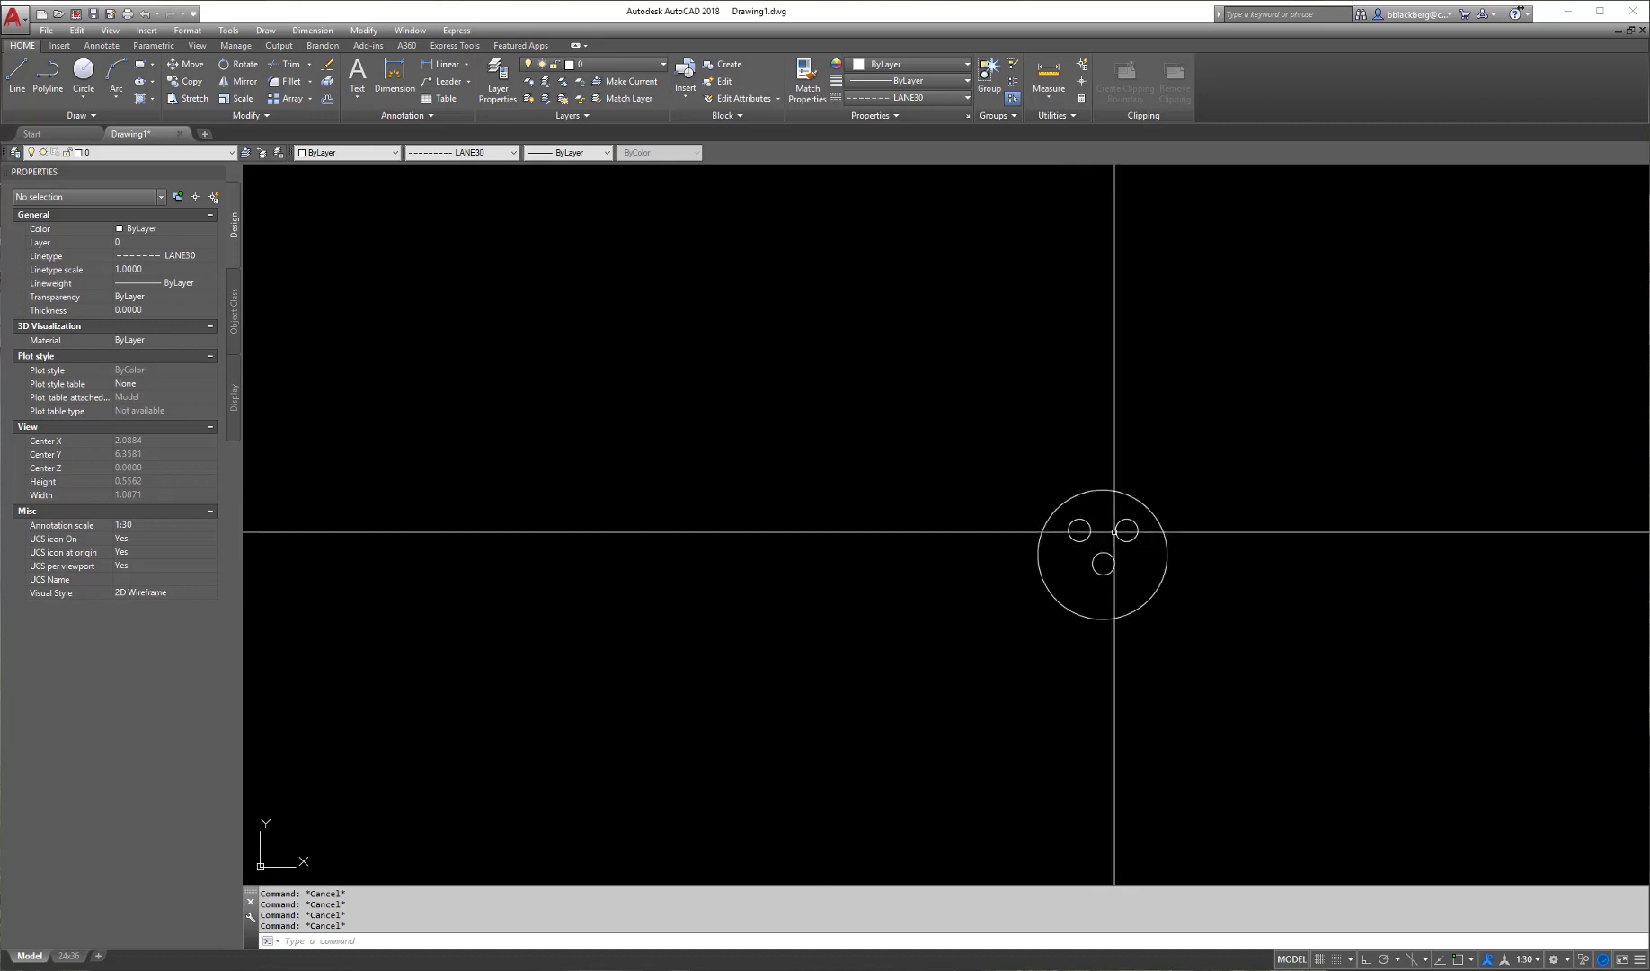
- Draw a 0.25-long ortho line from the face circle's left quadrant
text(l)
key(Return)
shift+right_click(989, 520)
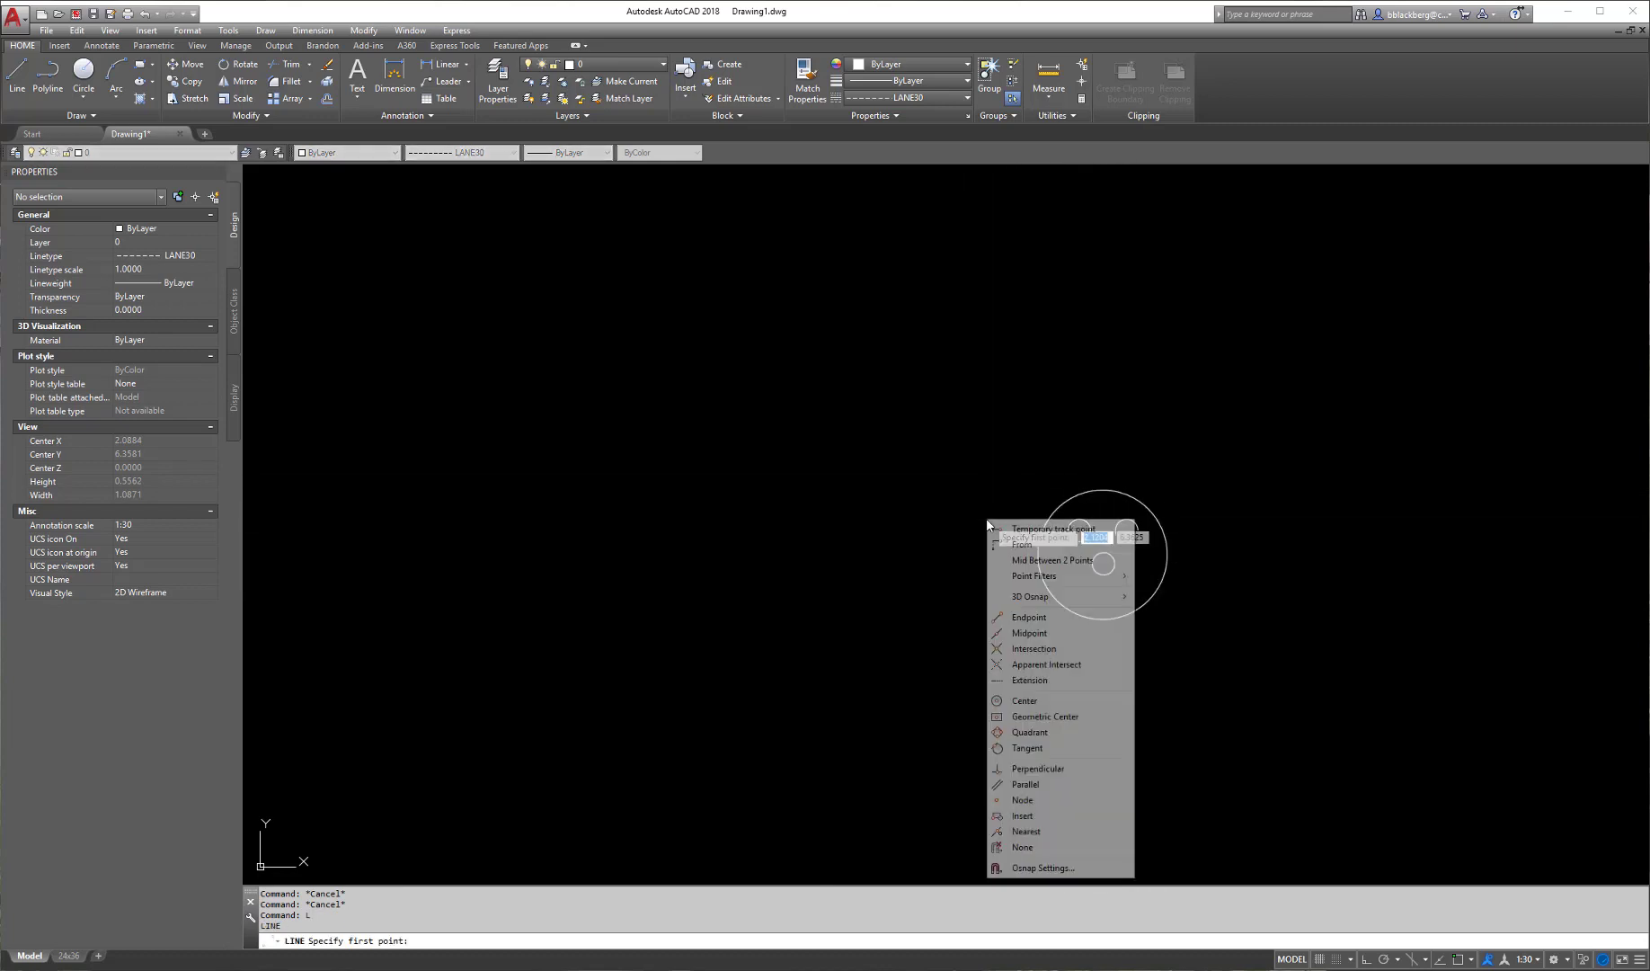
click(1046, 732)
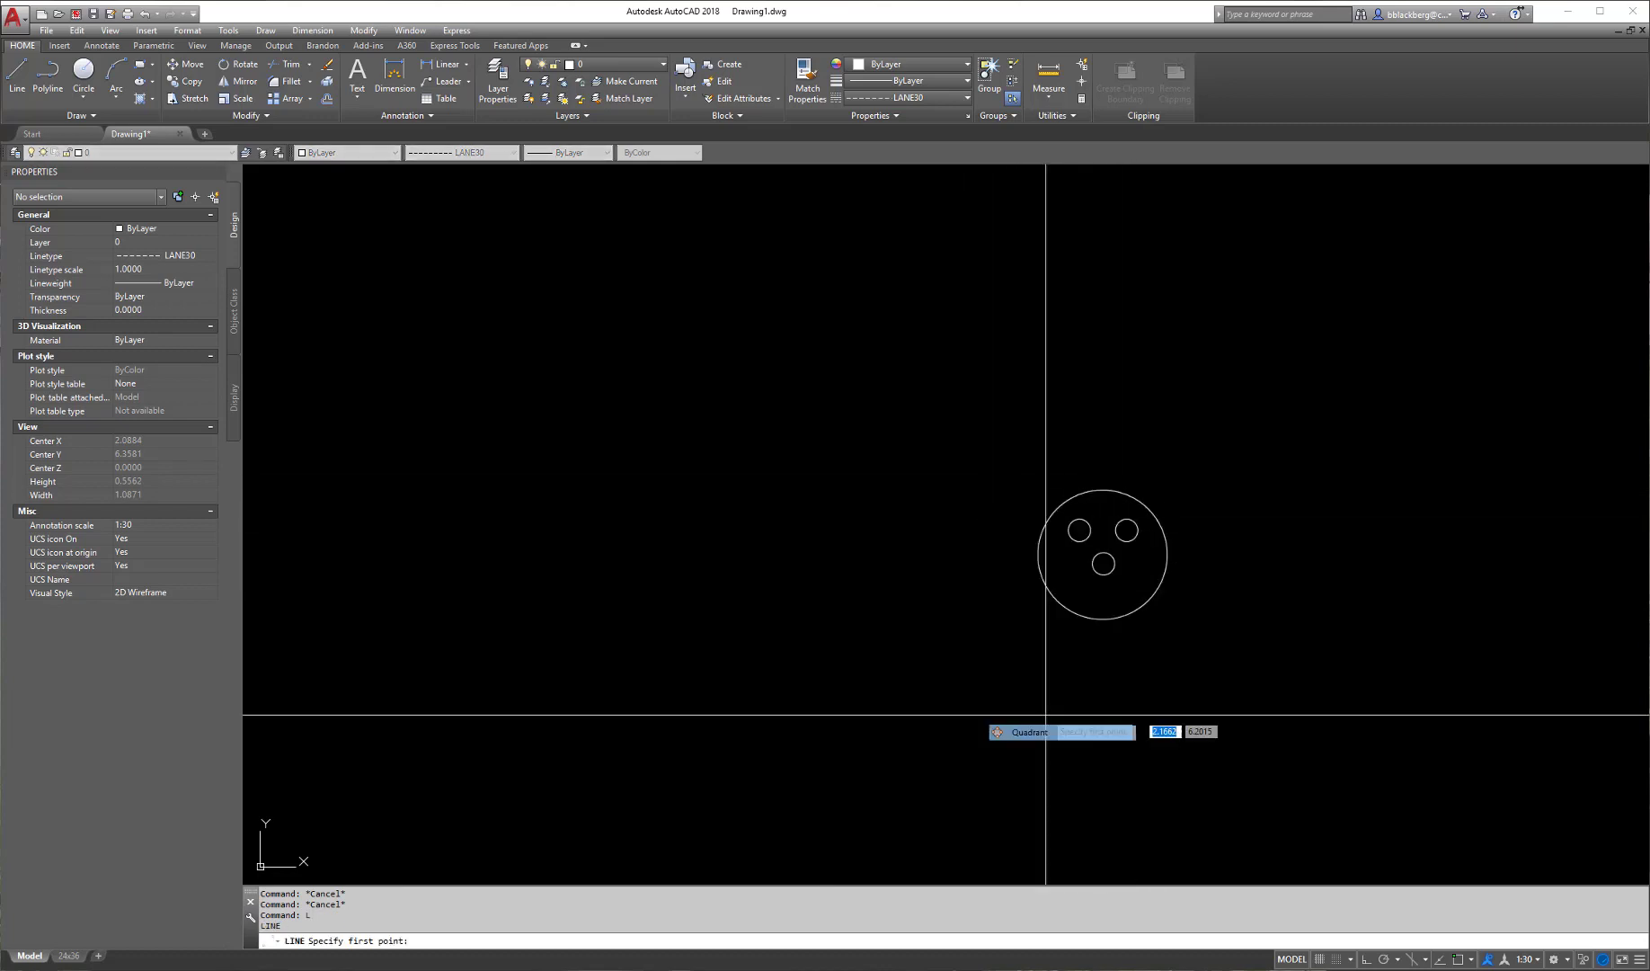
click(1036, 557)
key(F8)
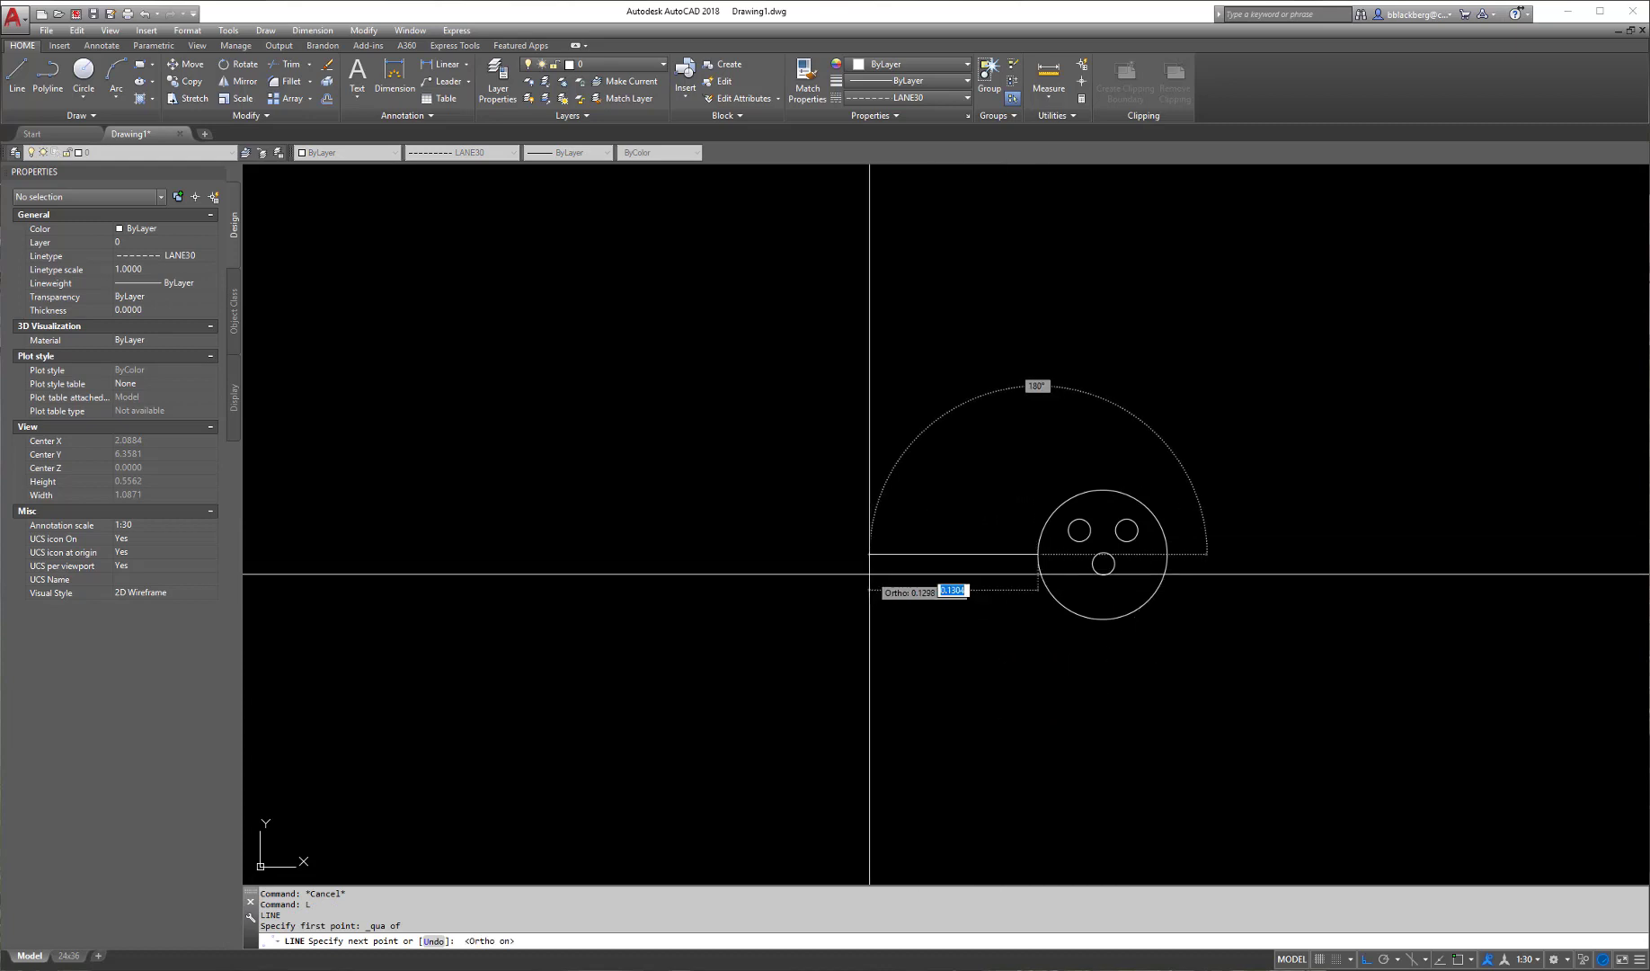
scroll(935, 581, up, 4)
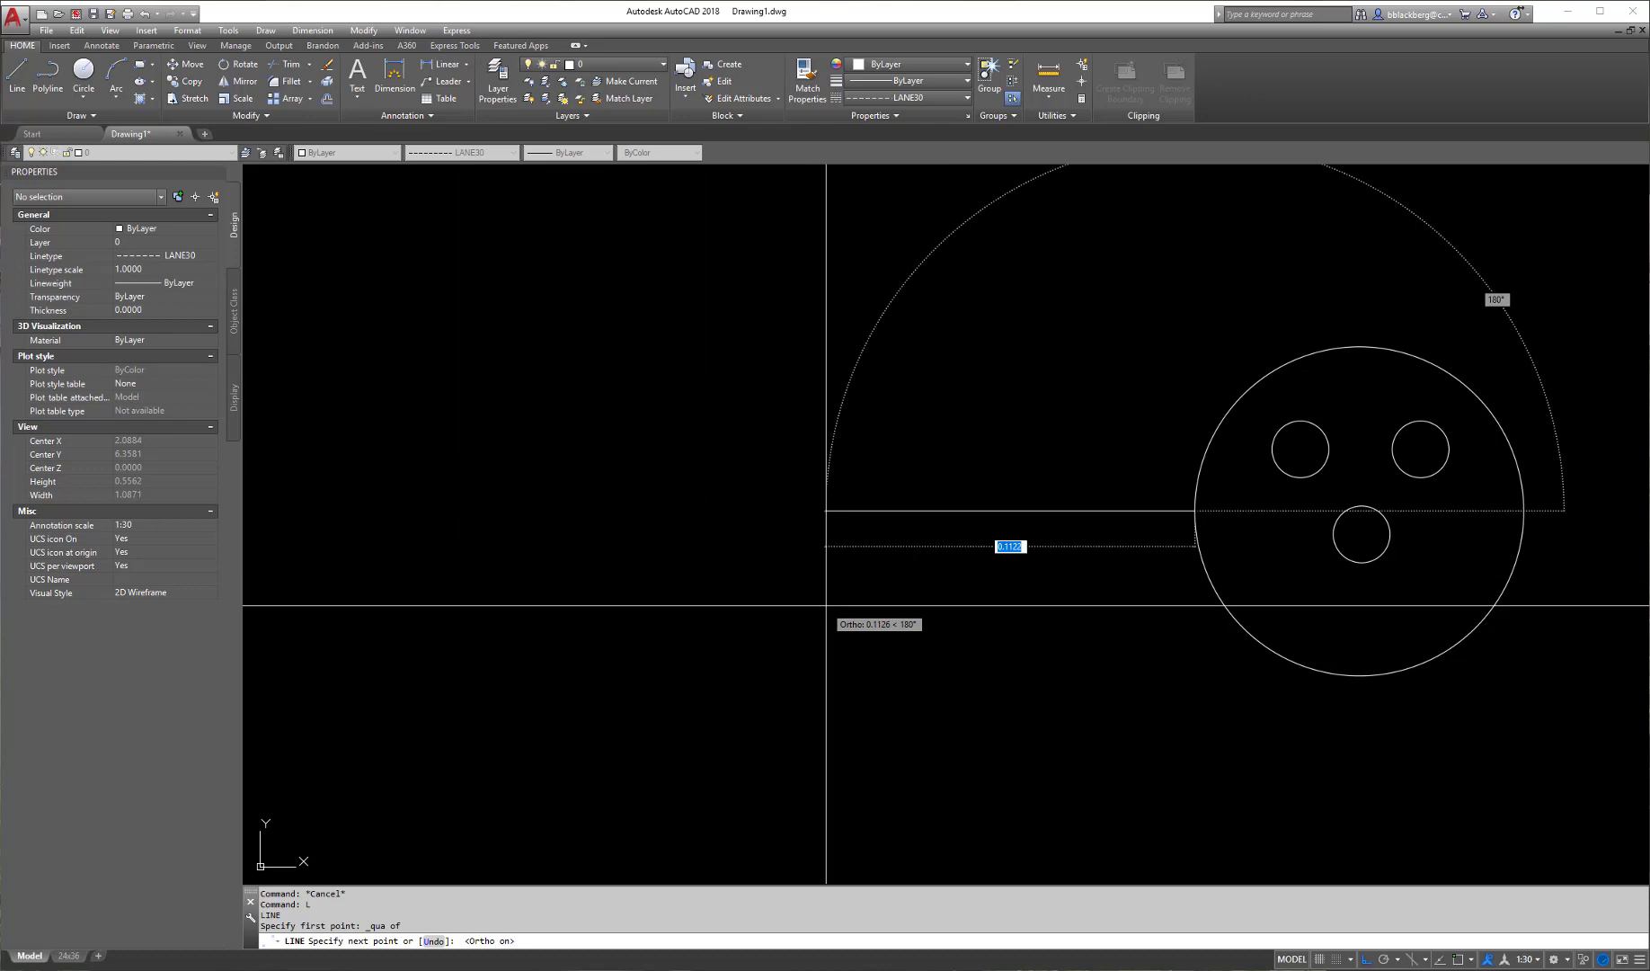
key(BackSpace)
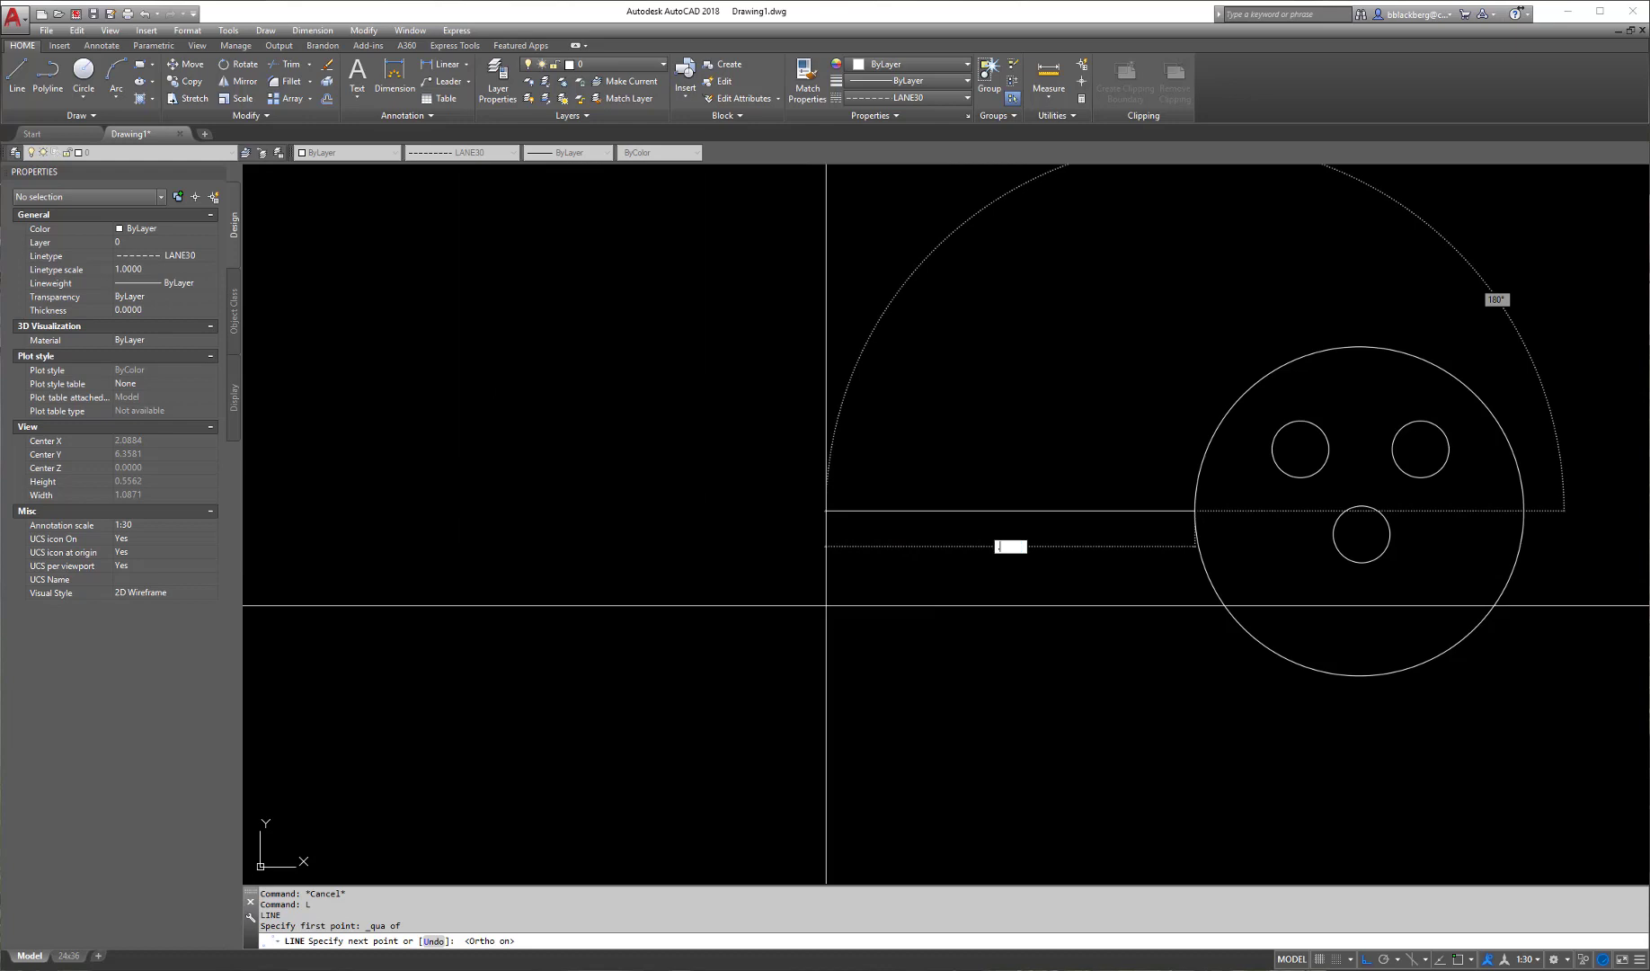
key(Return)
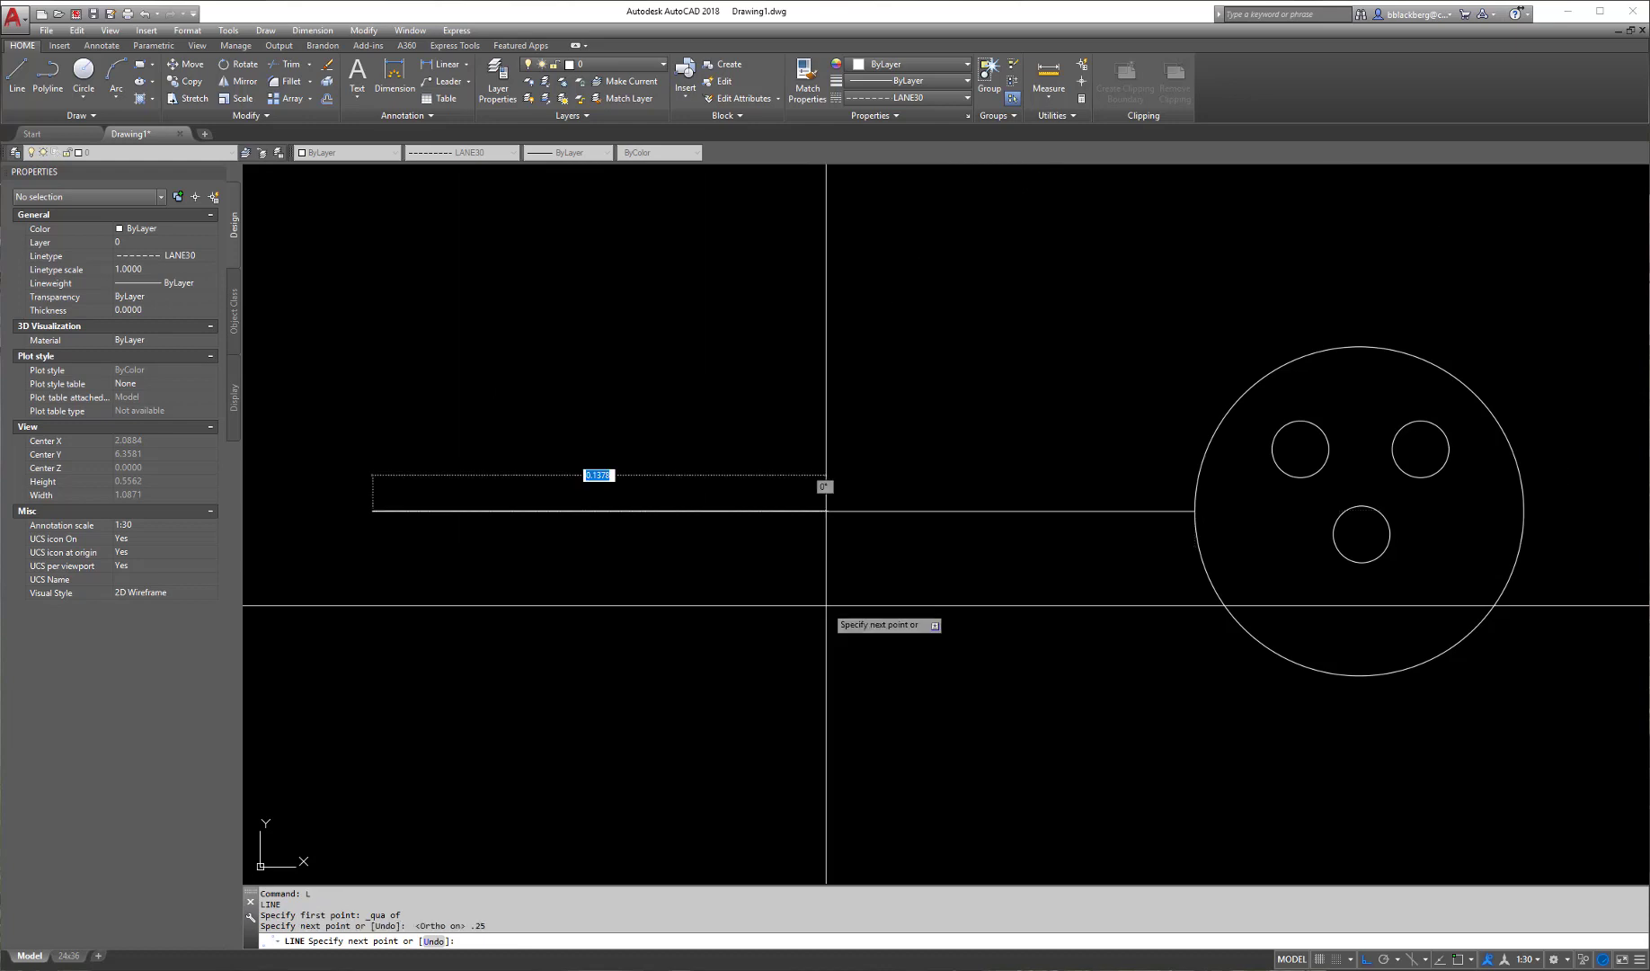
key(Escape)
key(Escape)
key(Escape)
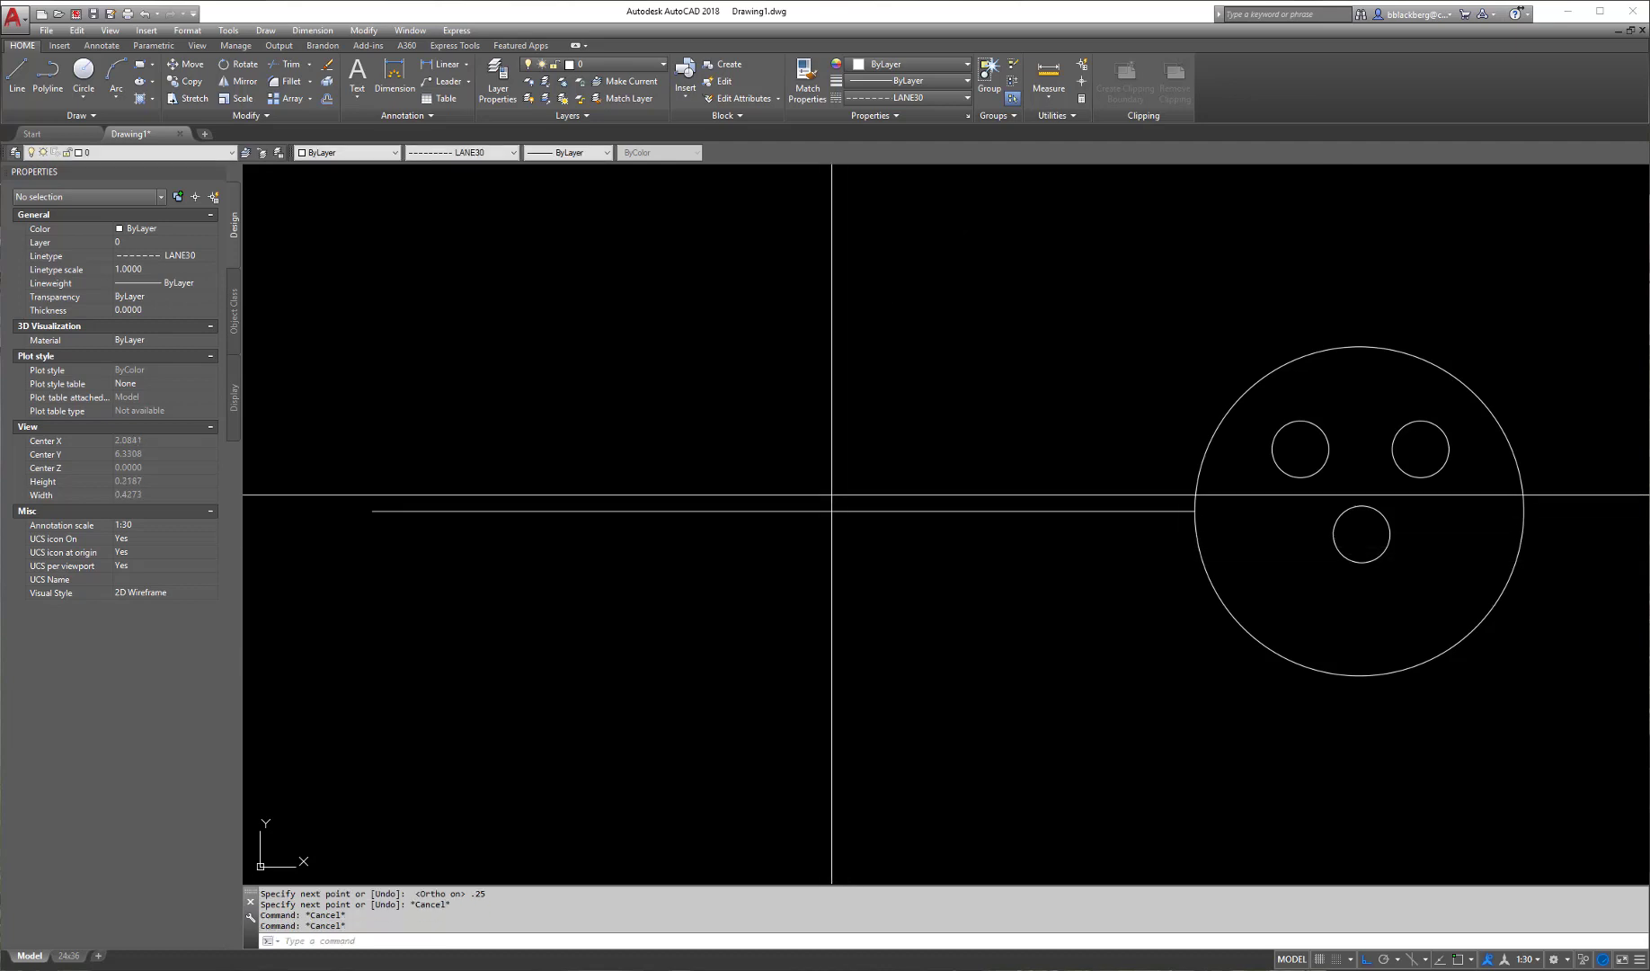
- Shorten the left horizontal line by stretching its left-end grip inward
click(834, 534)
click(497, 489)
click(378, 511)
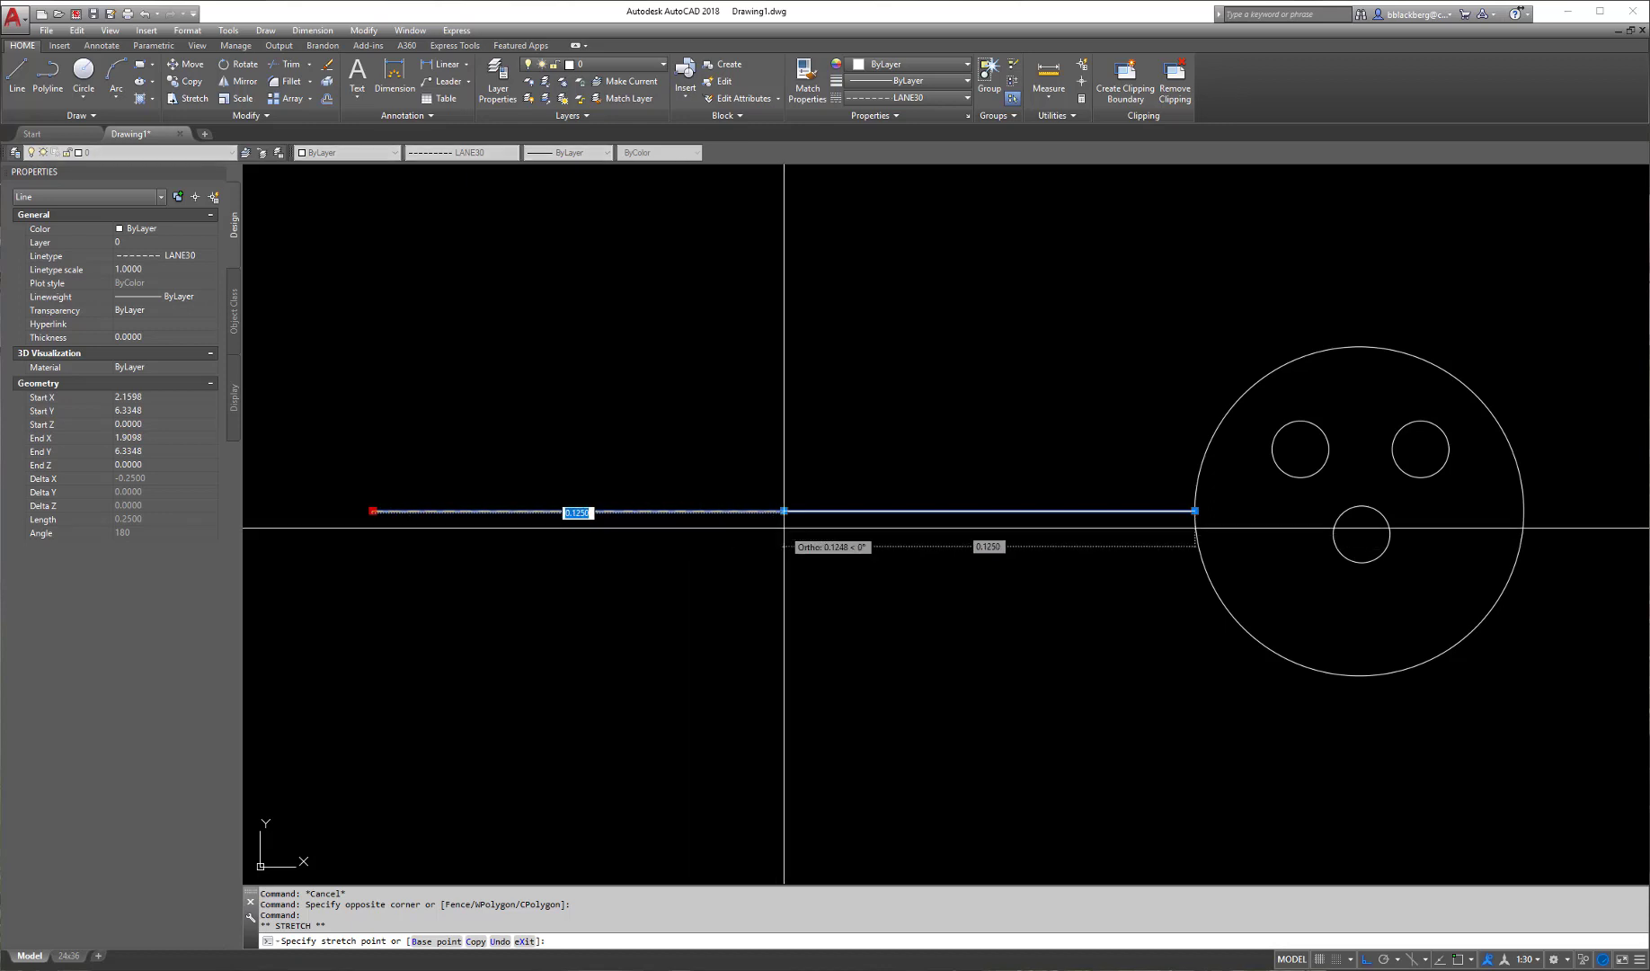
click(784, 510)
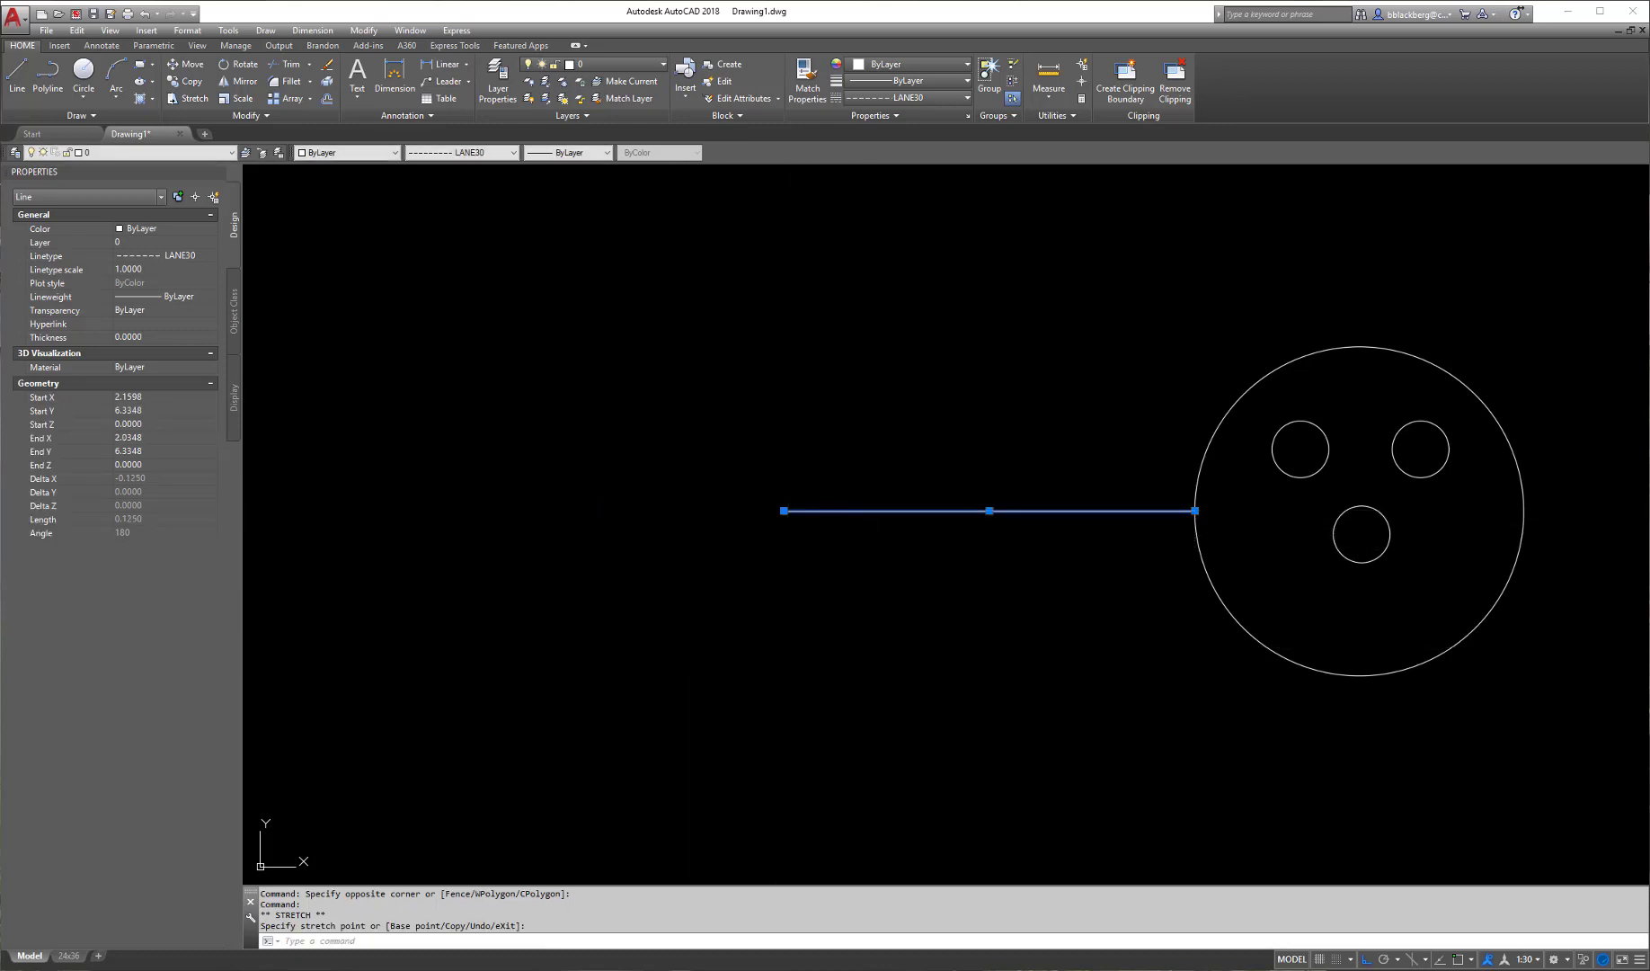
key(Escape)
key(Escape)
key(Escape)
key(Escape)
middle_drag(1039, 544, 815, 543)
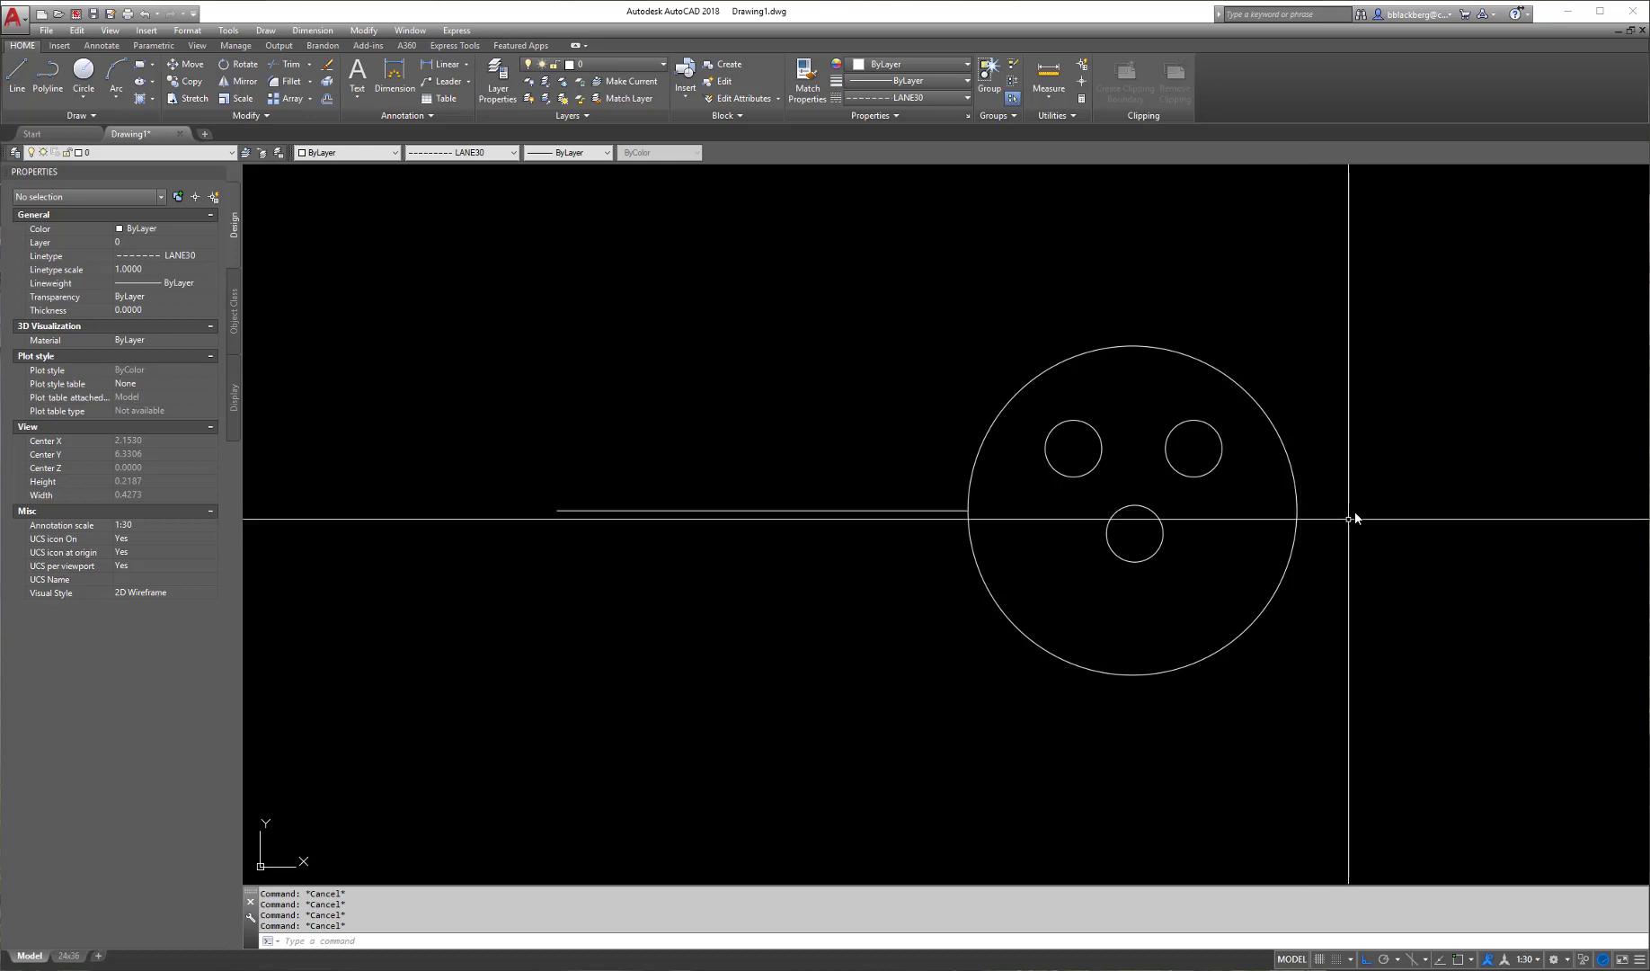
- Draw a horizontal line extending right from the circle's right quadrant
text(L)
key(Return)
shift+right_click(1334, 471)
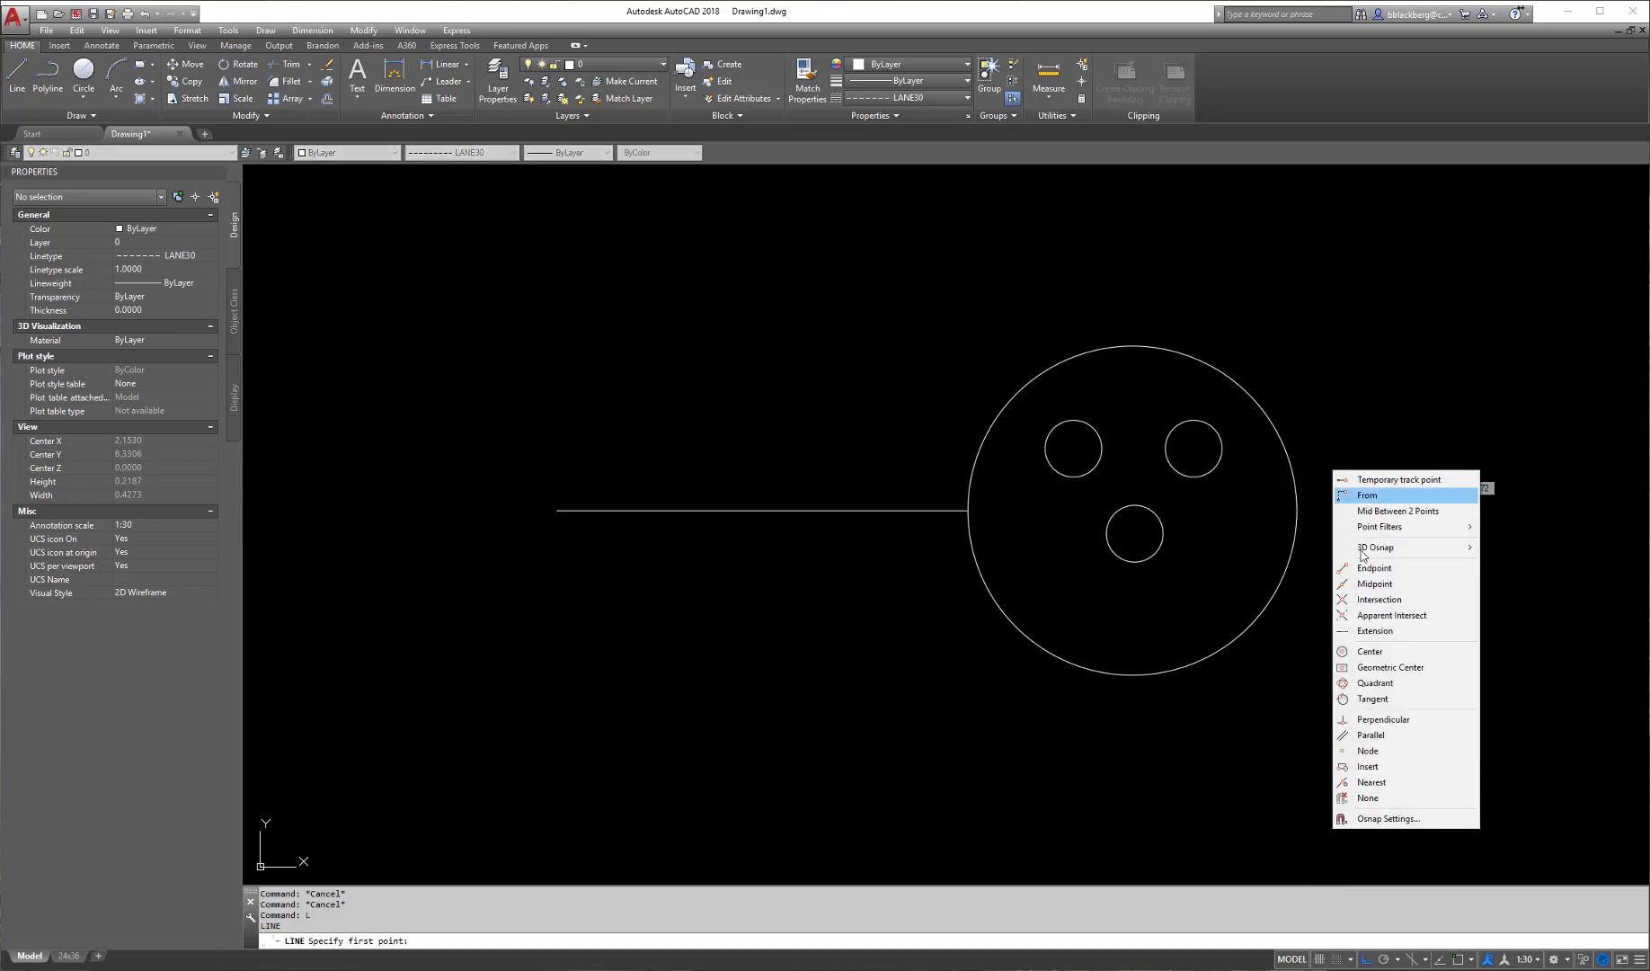
click(1375, 682)
click(1297, 510)
middle_drag(1503, 560, 1466, 575)
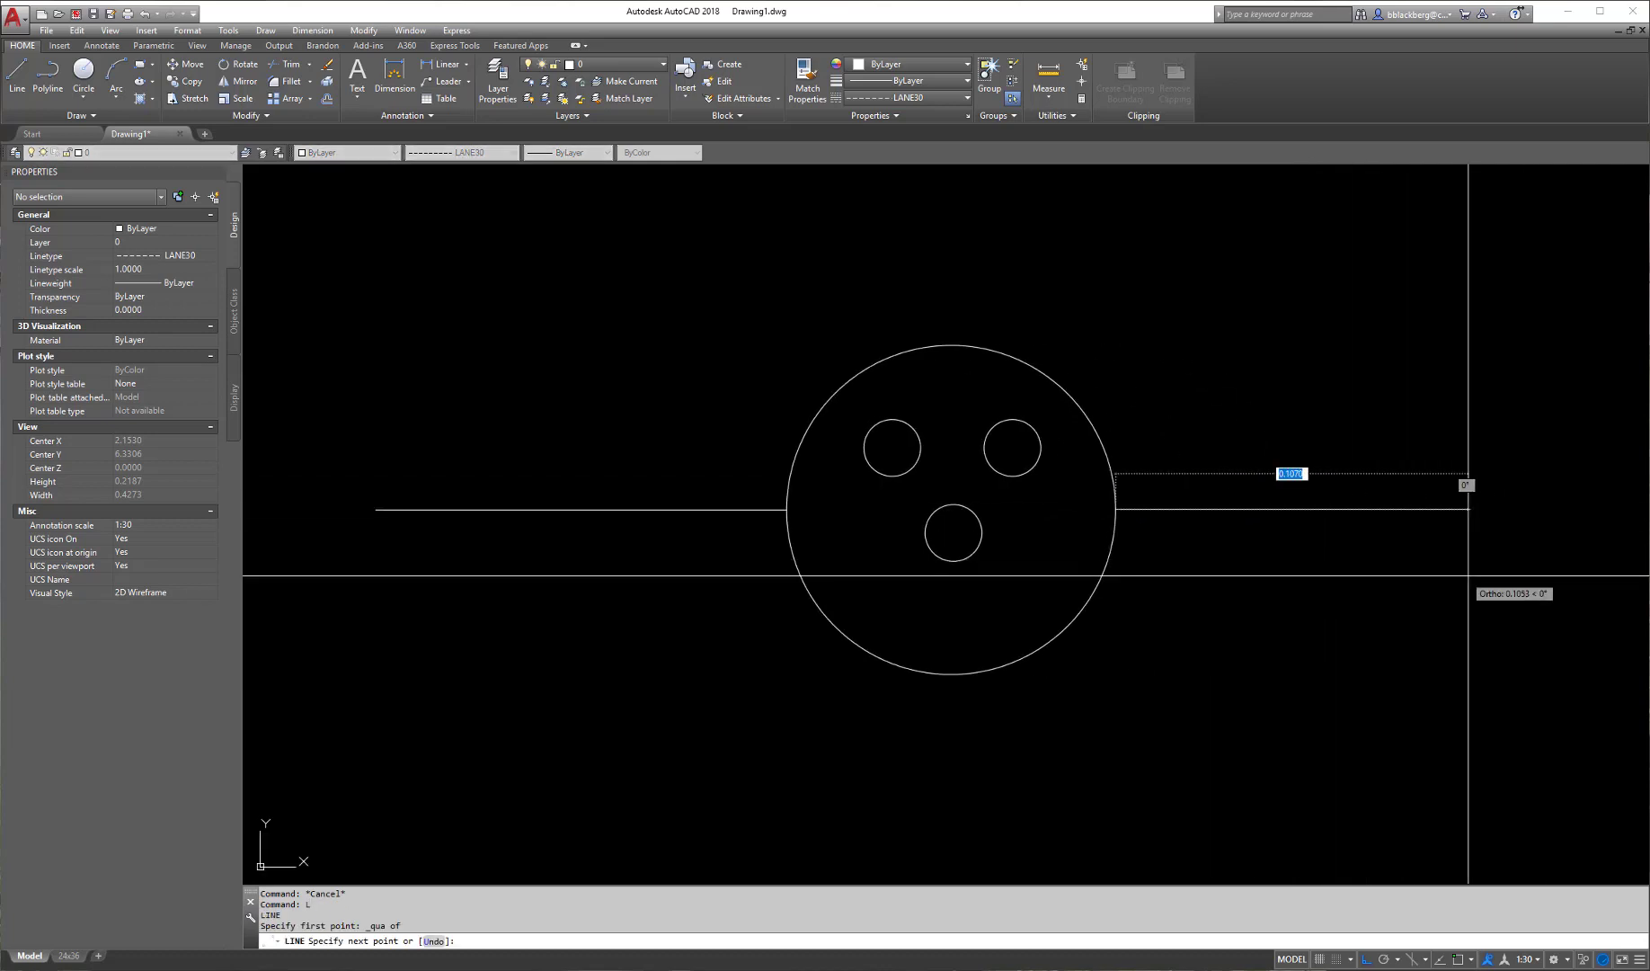
click(1522, 575)
key(Escape)
key(Escape)
key(Escape)
key(Escape)
key(Escape)
scroll(1235, 593, down, 2)
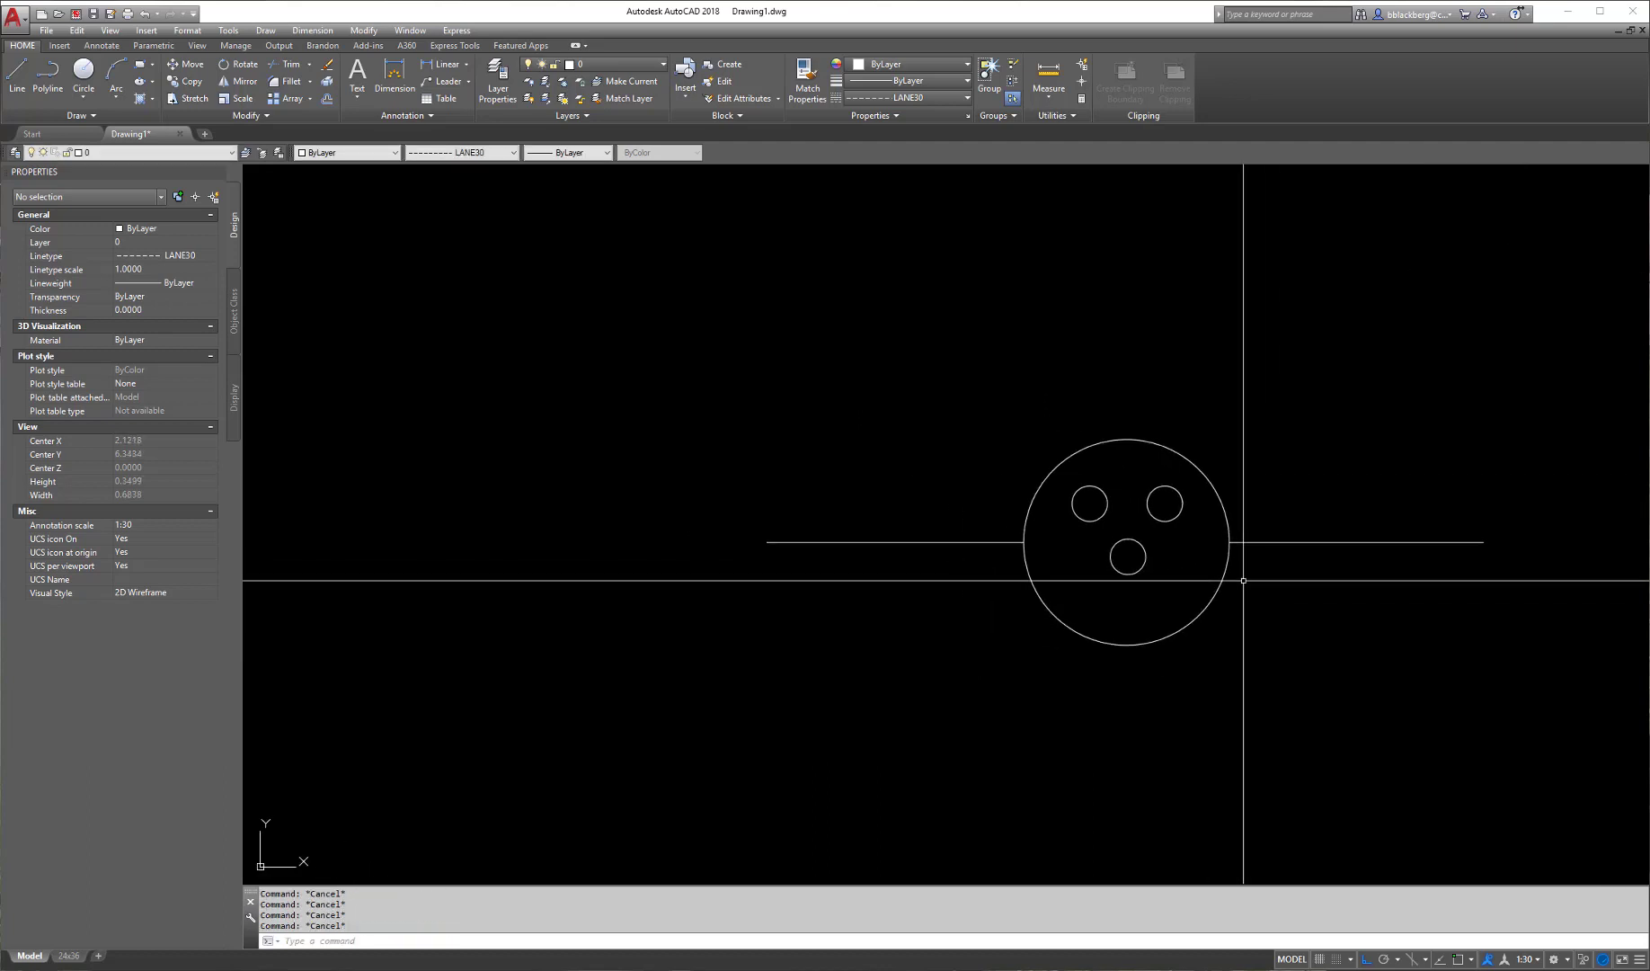
middle_drag(877, 442, 818, 422)
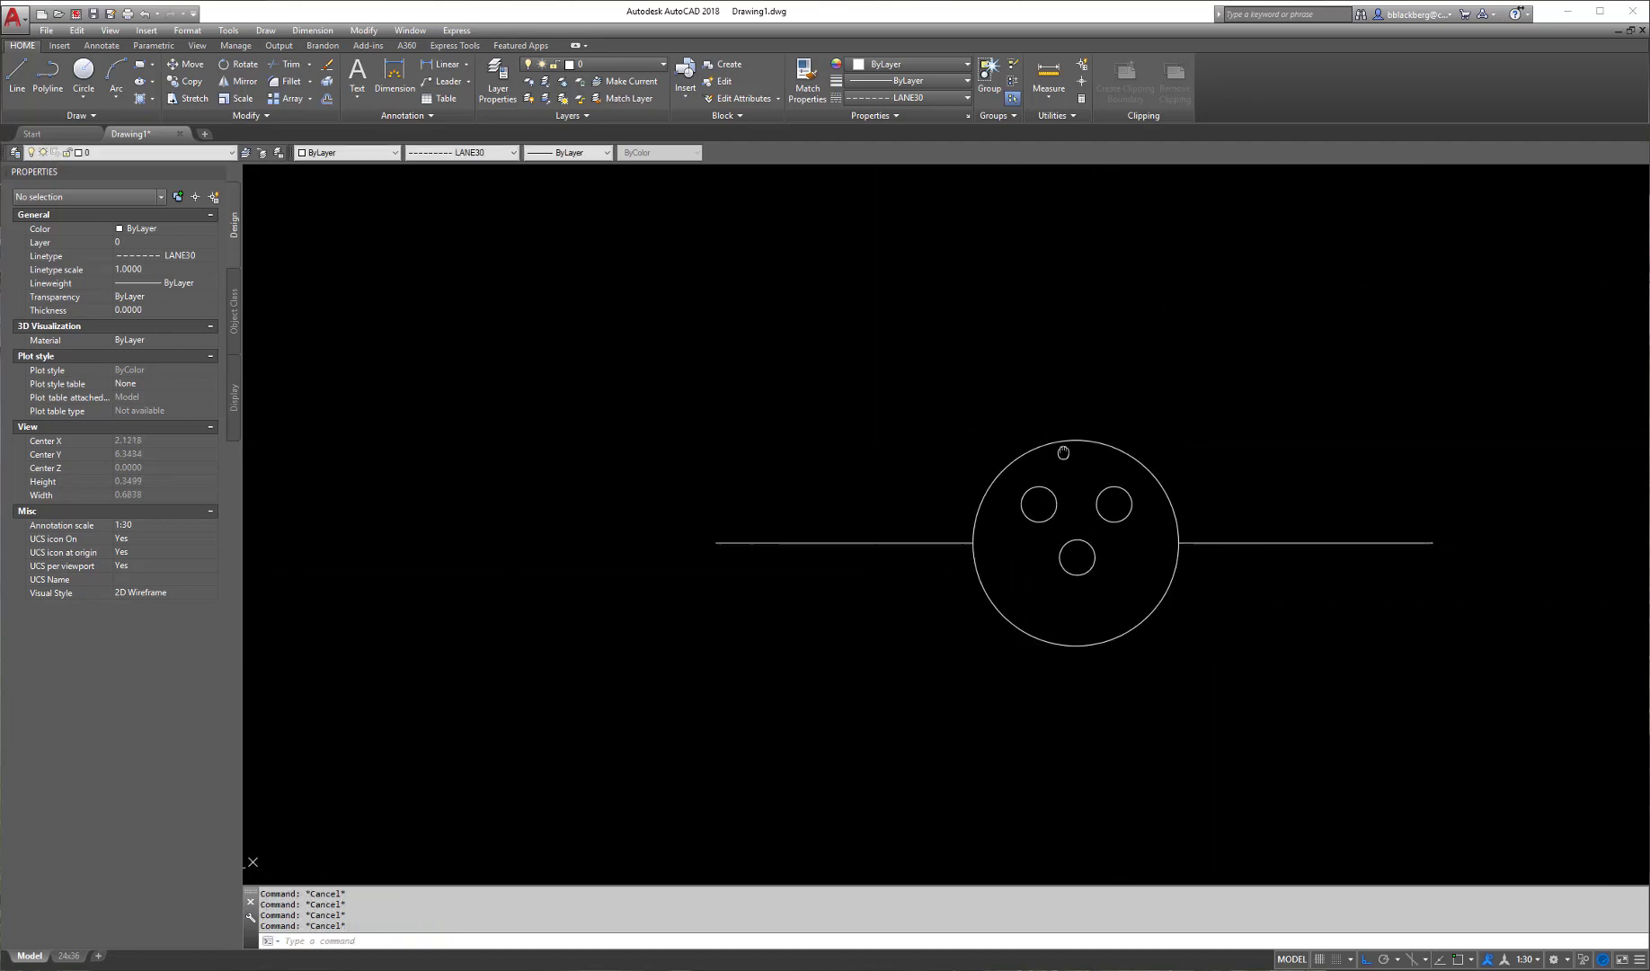
- Start Make Shape and name the file BOWLING.shp in OneDrive - AIMCAD > _CAD Standards > AIMCAD > Support
click(460, 32)
mouse_move(500, 191)
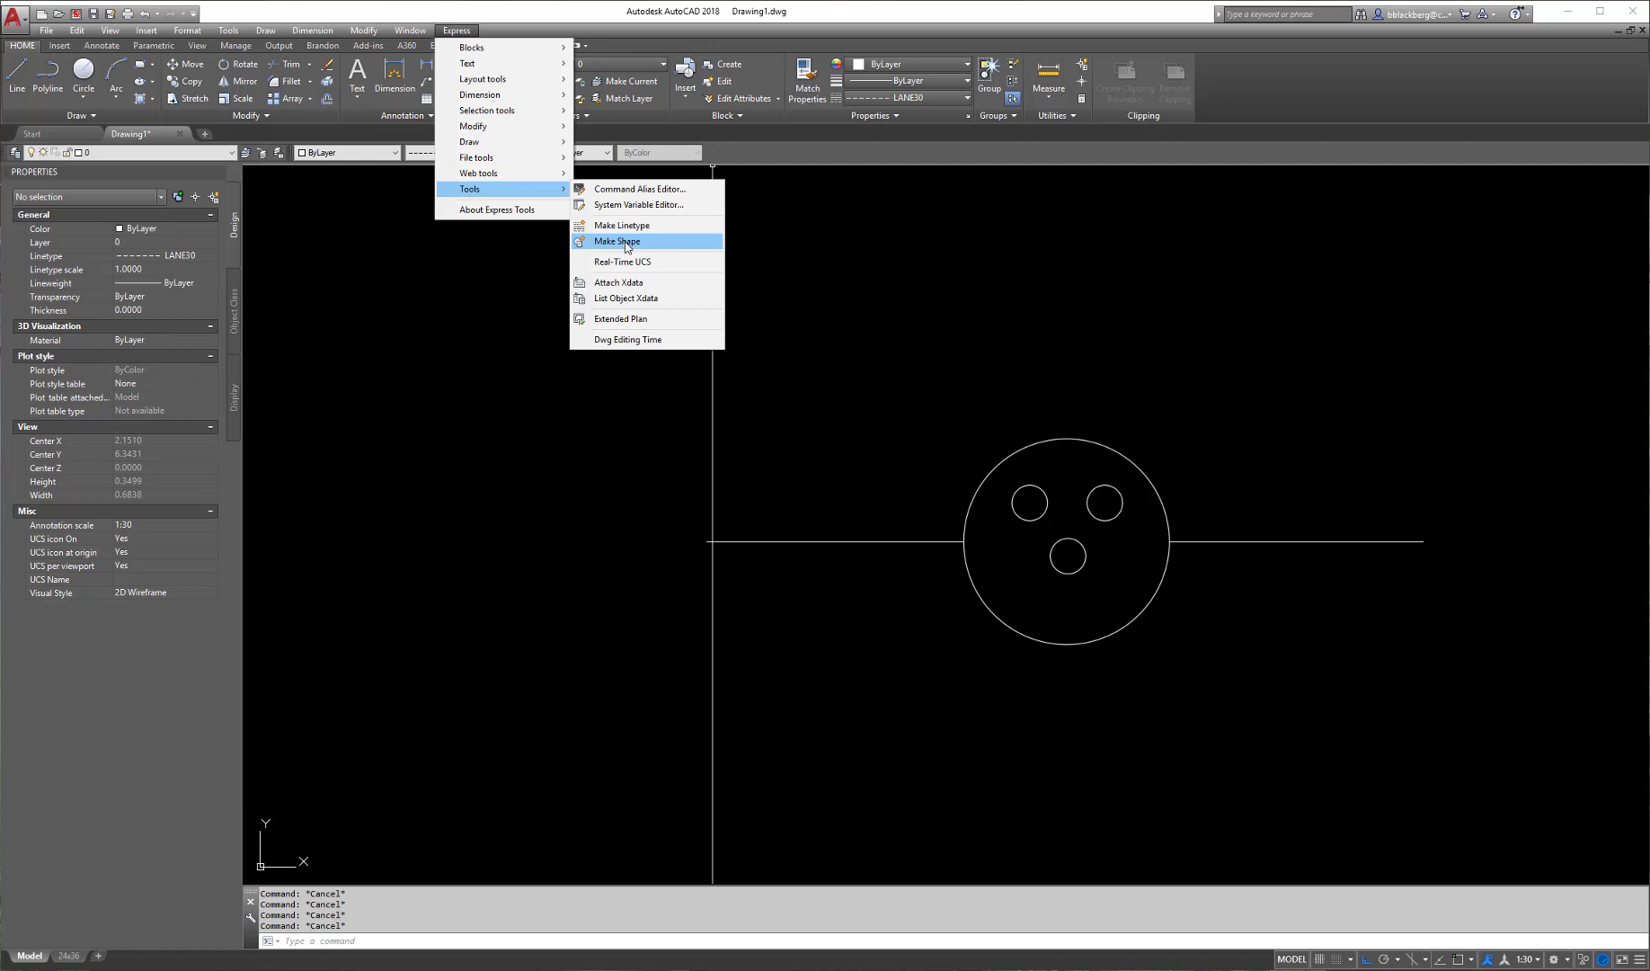
click(635, 243)
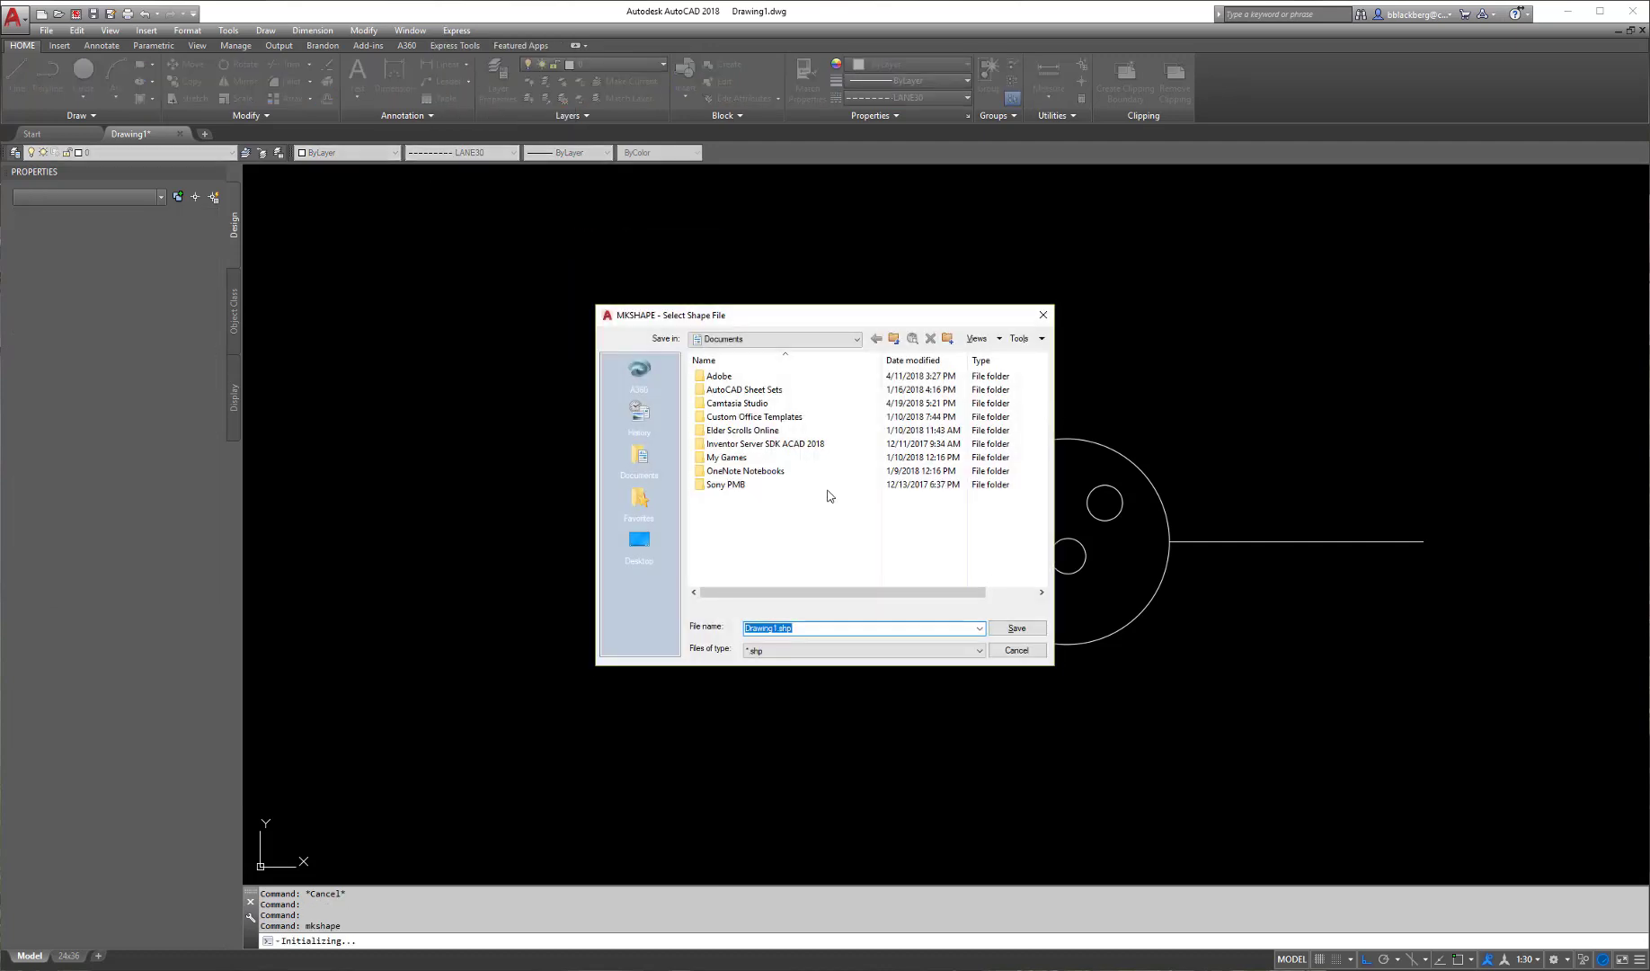
click(803, 339)
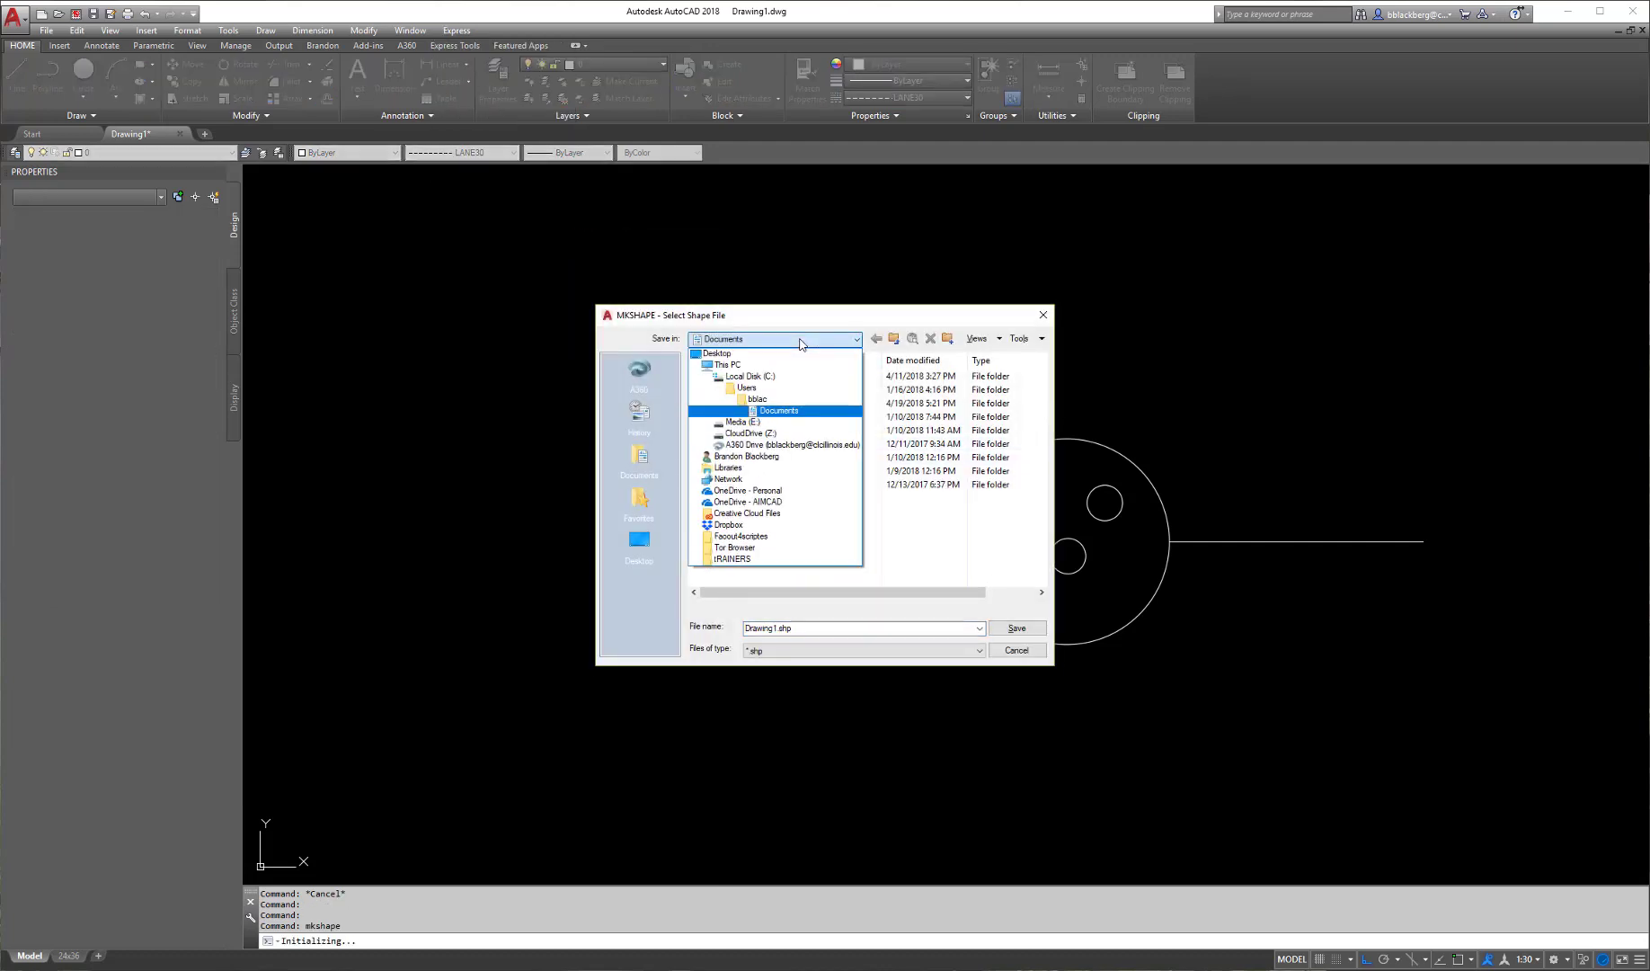
click(769, 502)
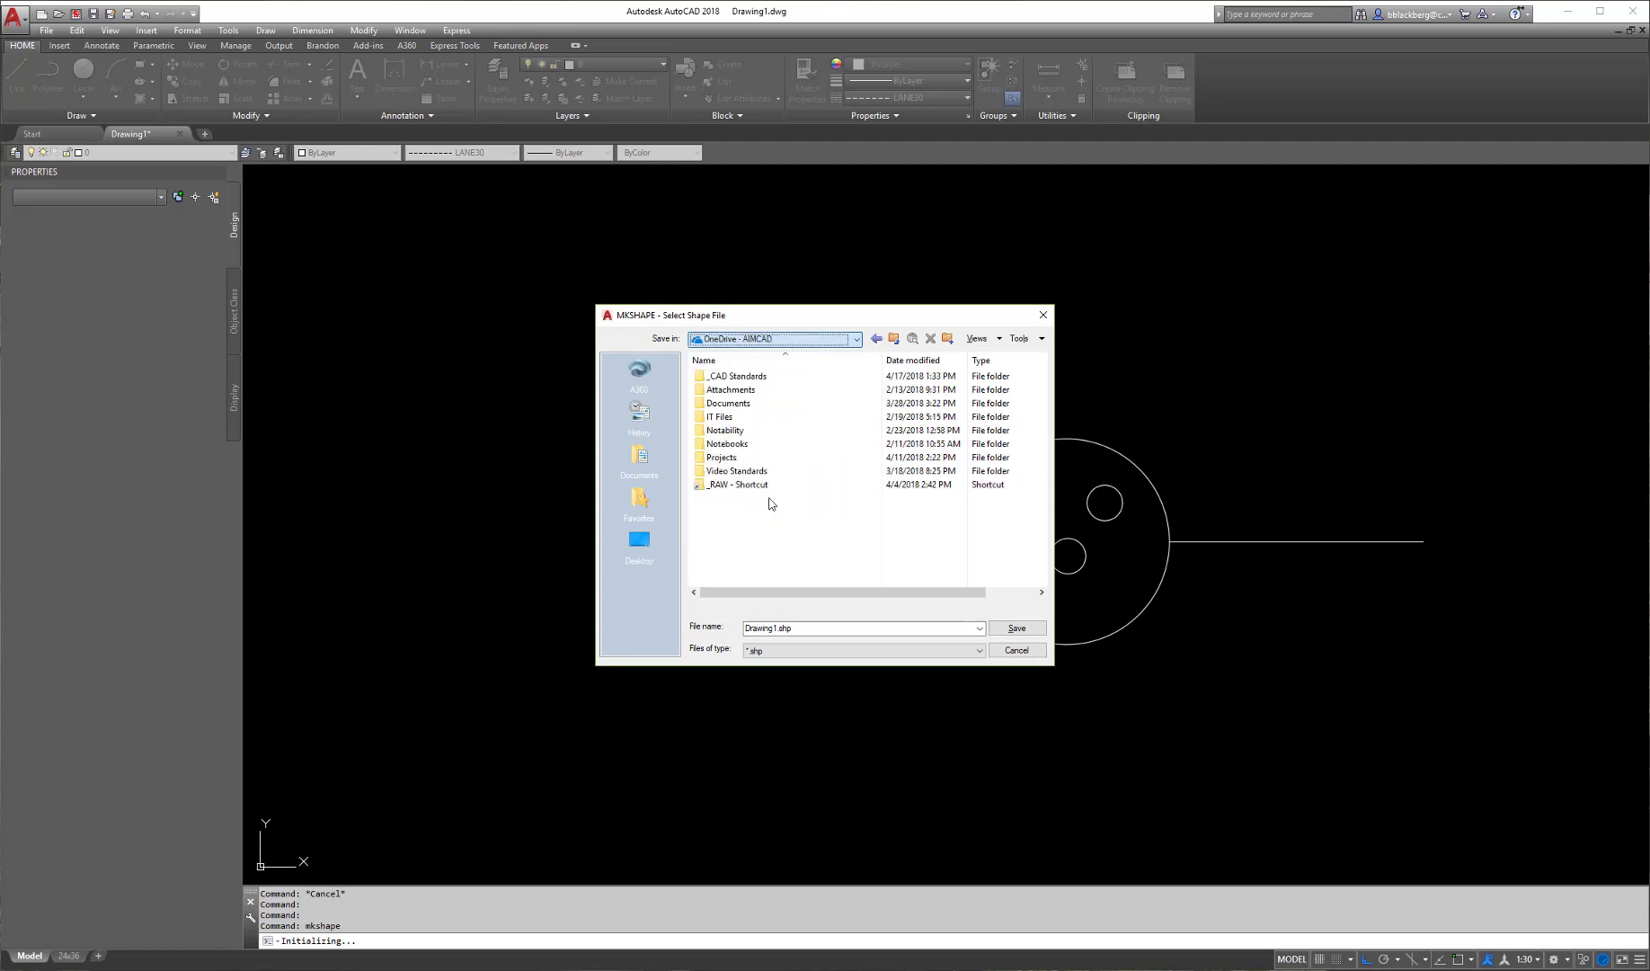
double_click(774, 380)
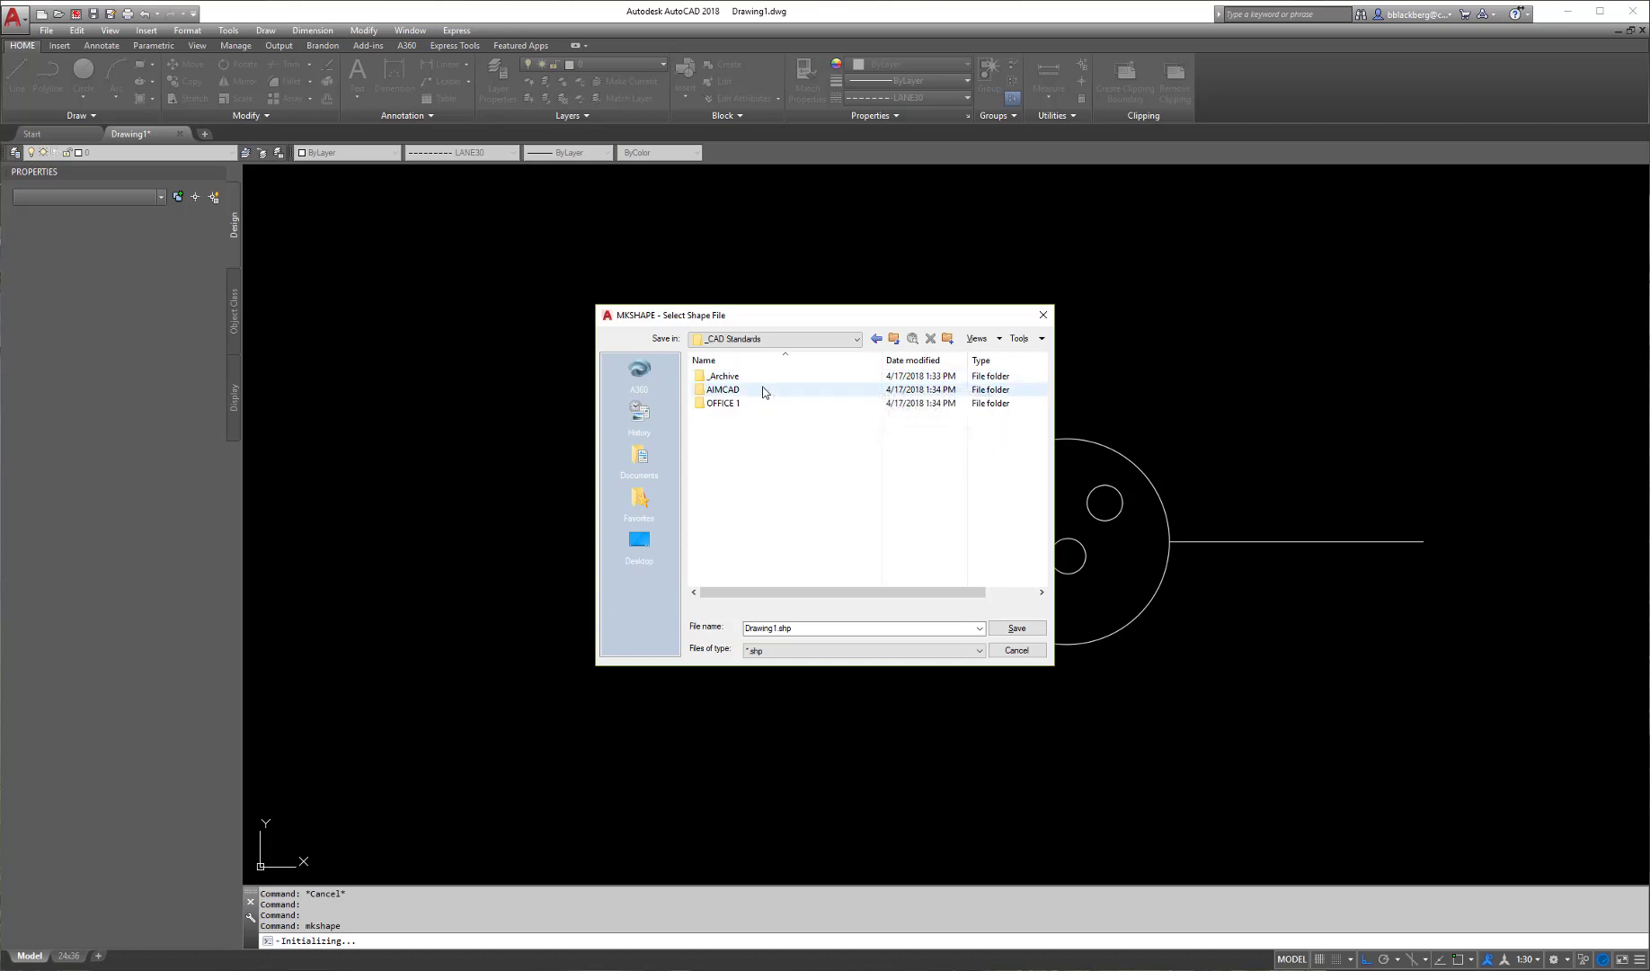
double_click(755, 390)
double_click(722, 457)
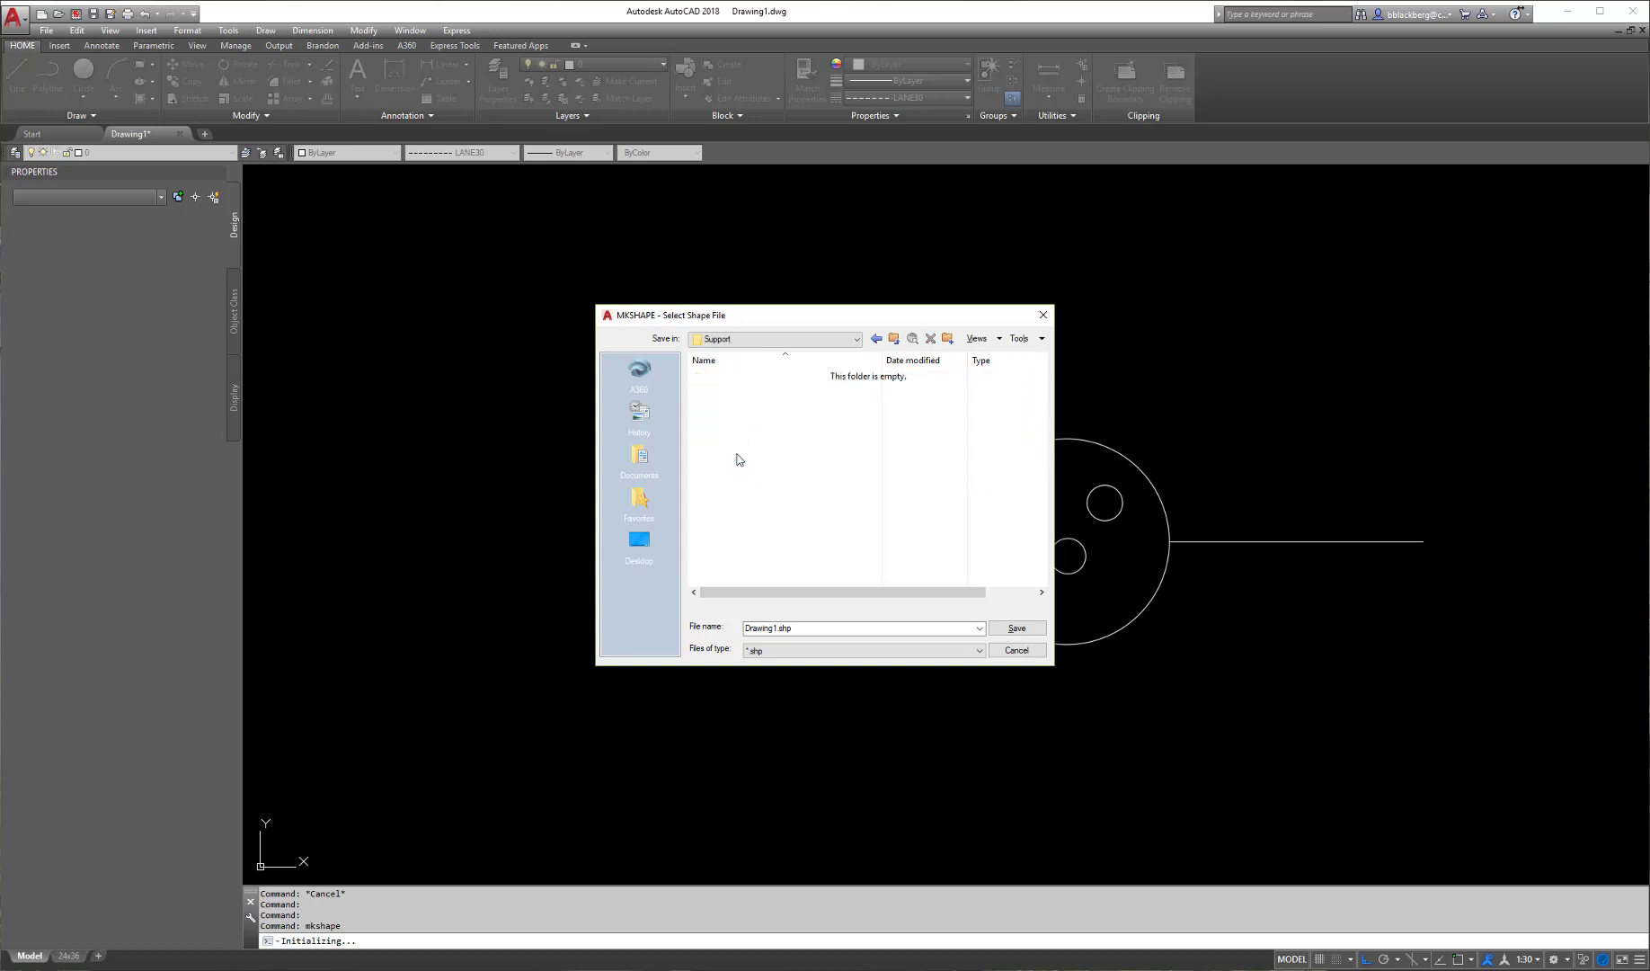
double_click(779, 629)
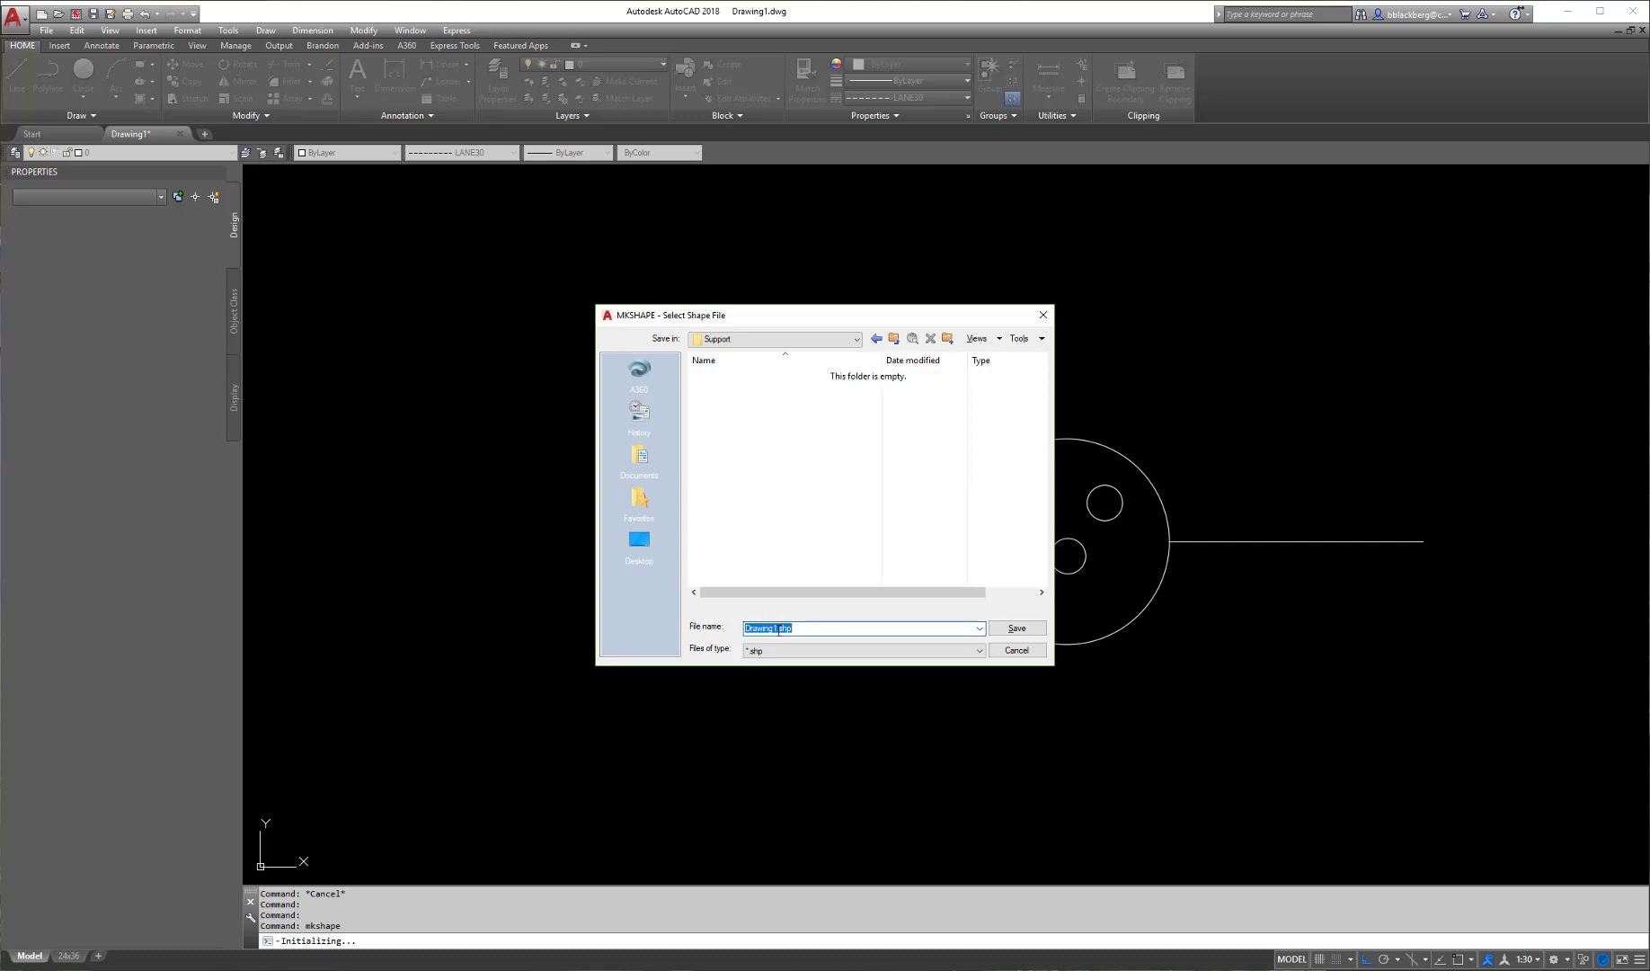
drag(779, 629, 722, 645)
text(BOWLING)
- Save BOWLING.shp and name the shape BALL at the default resolution of 128
click(1020, 629)
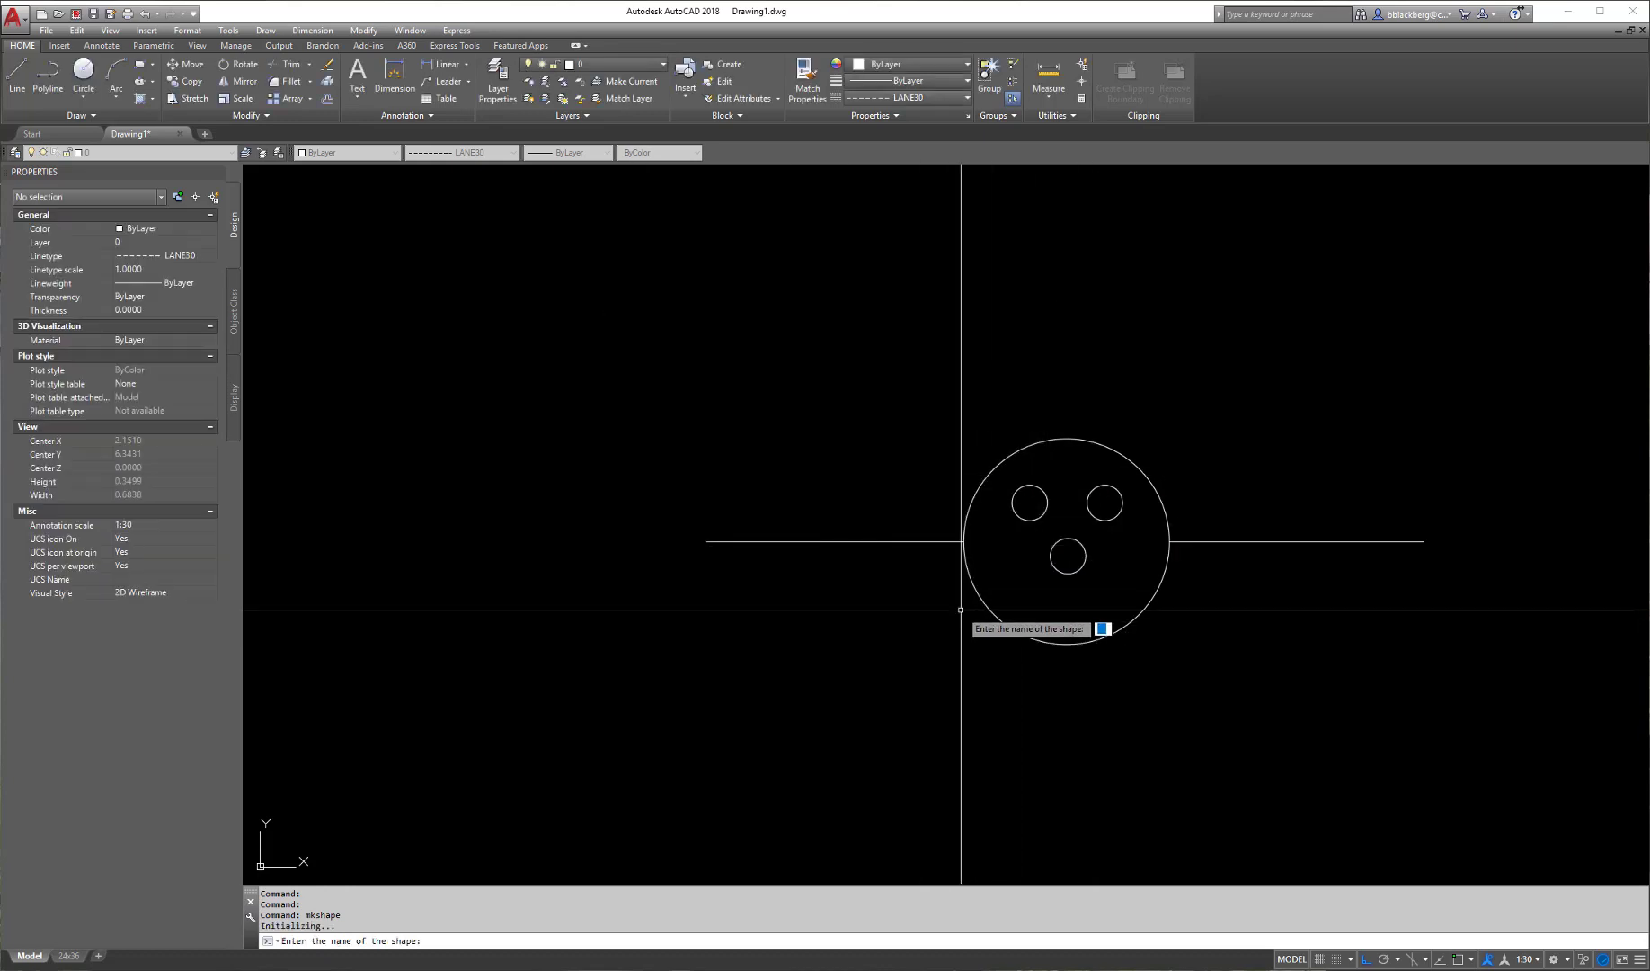
text(BALL)
key(Return)
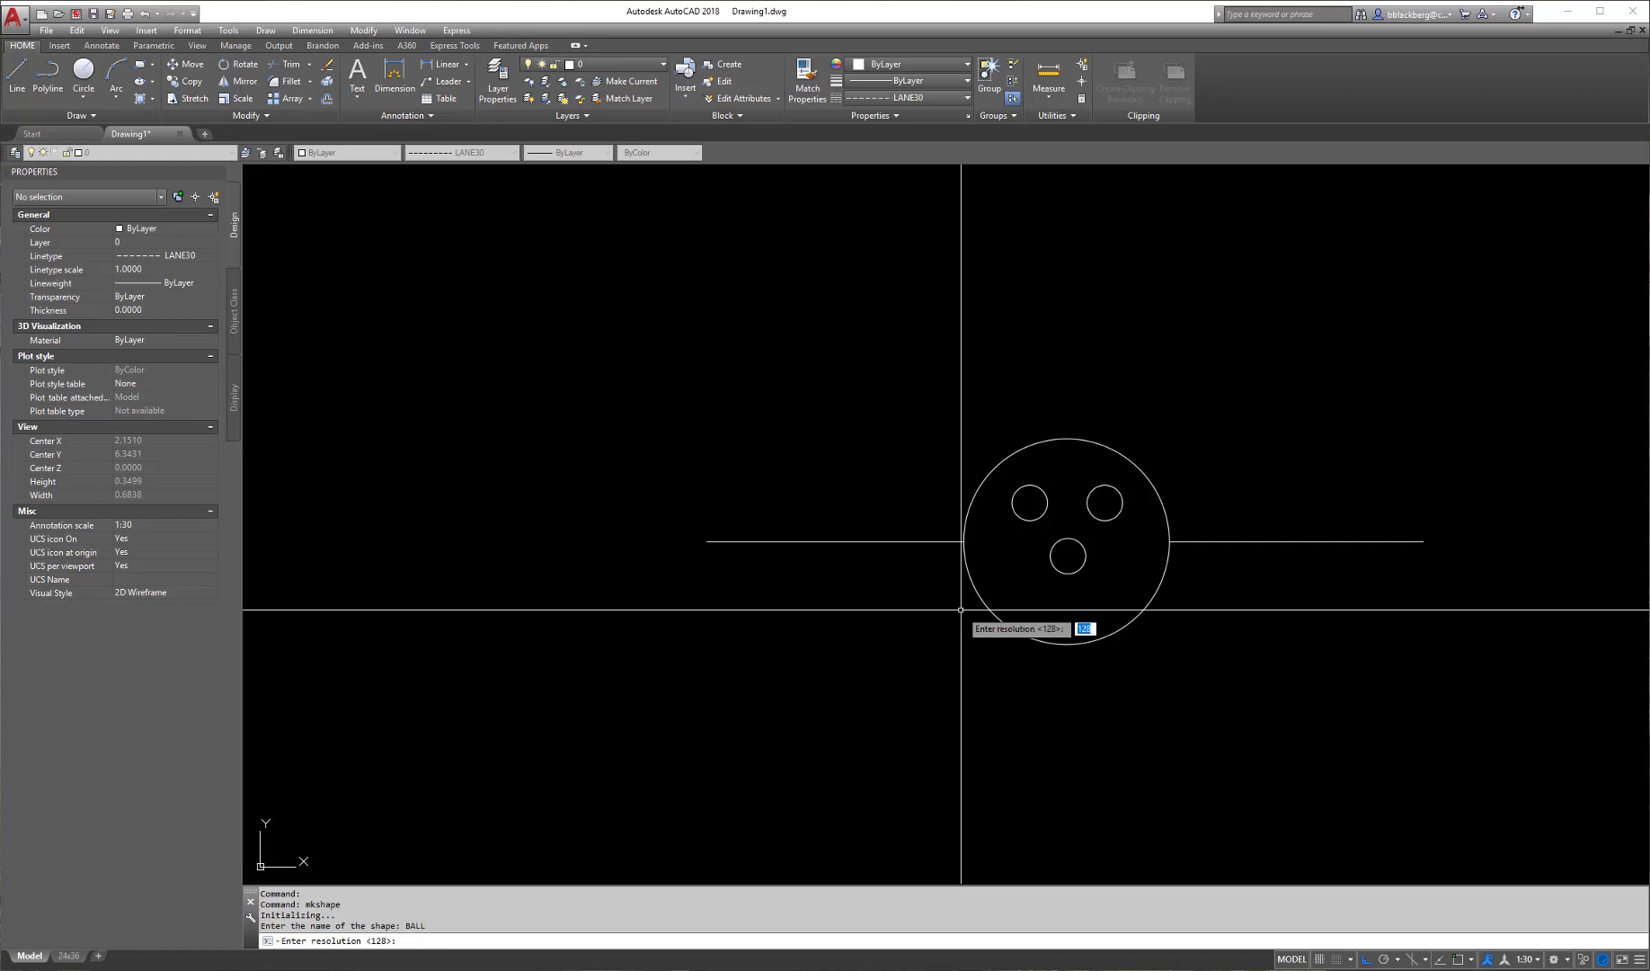
key(Return)
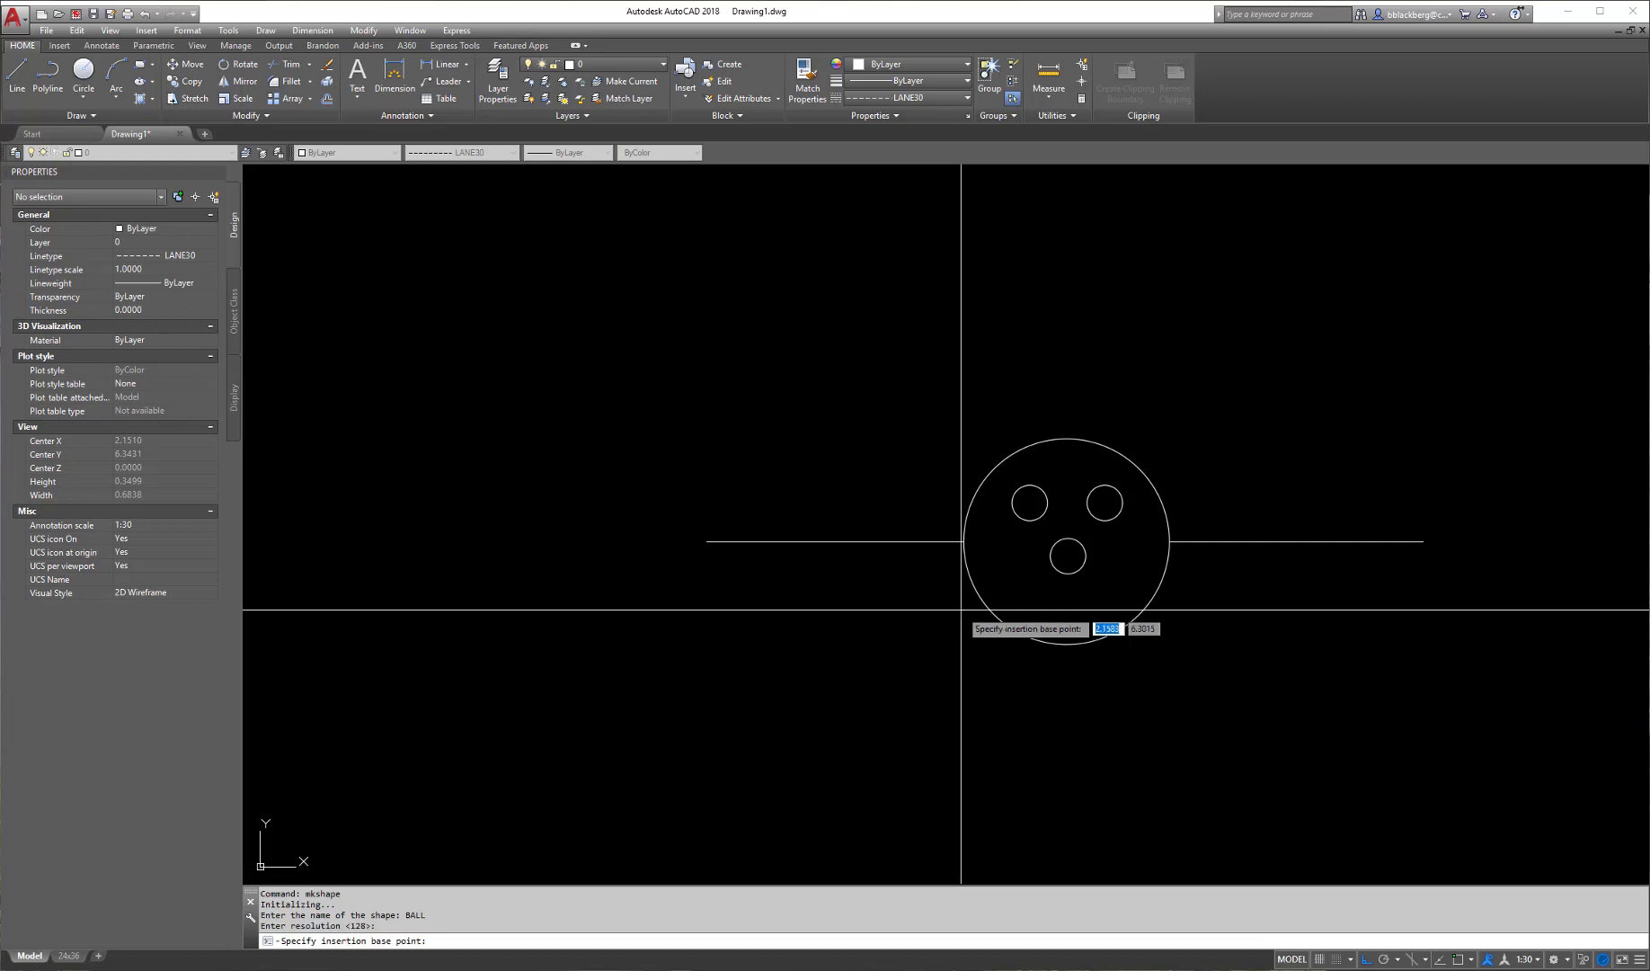
- Base BALL at the left line's endpoint and compile it from the face circle and three holes
shift+right_click(939, 507)
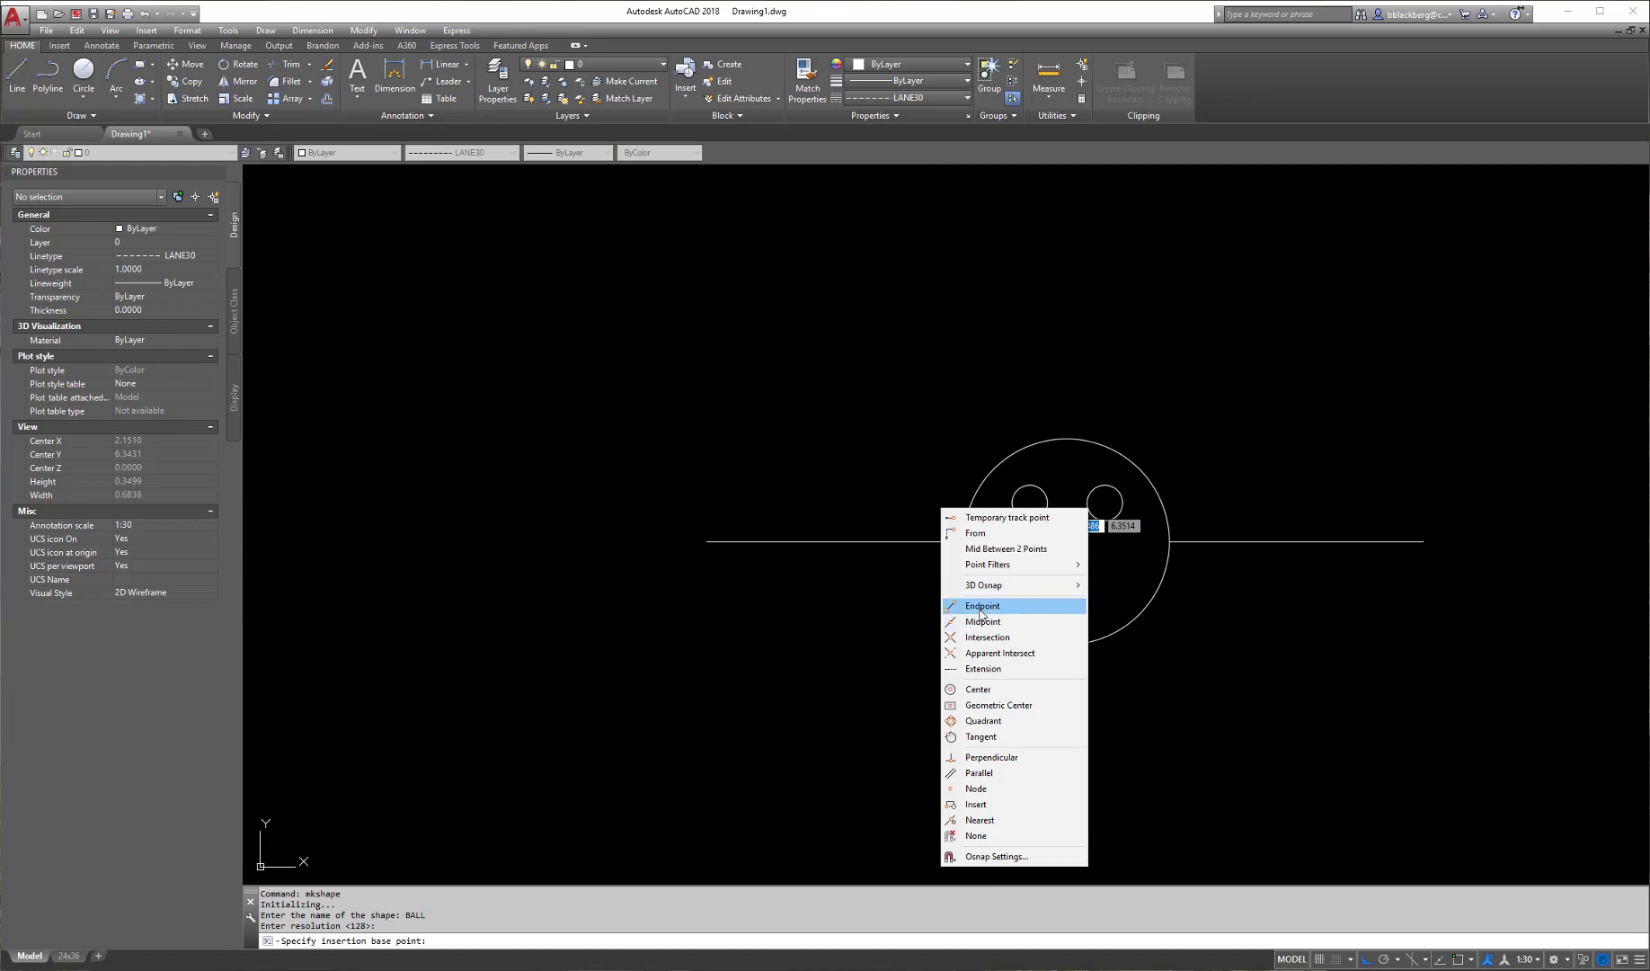
click(982, 607)
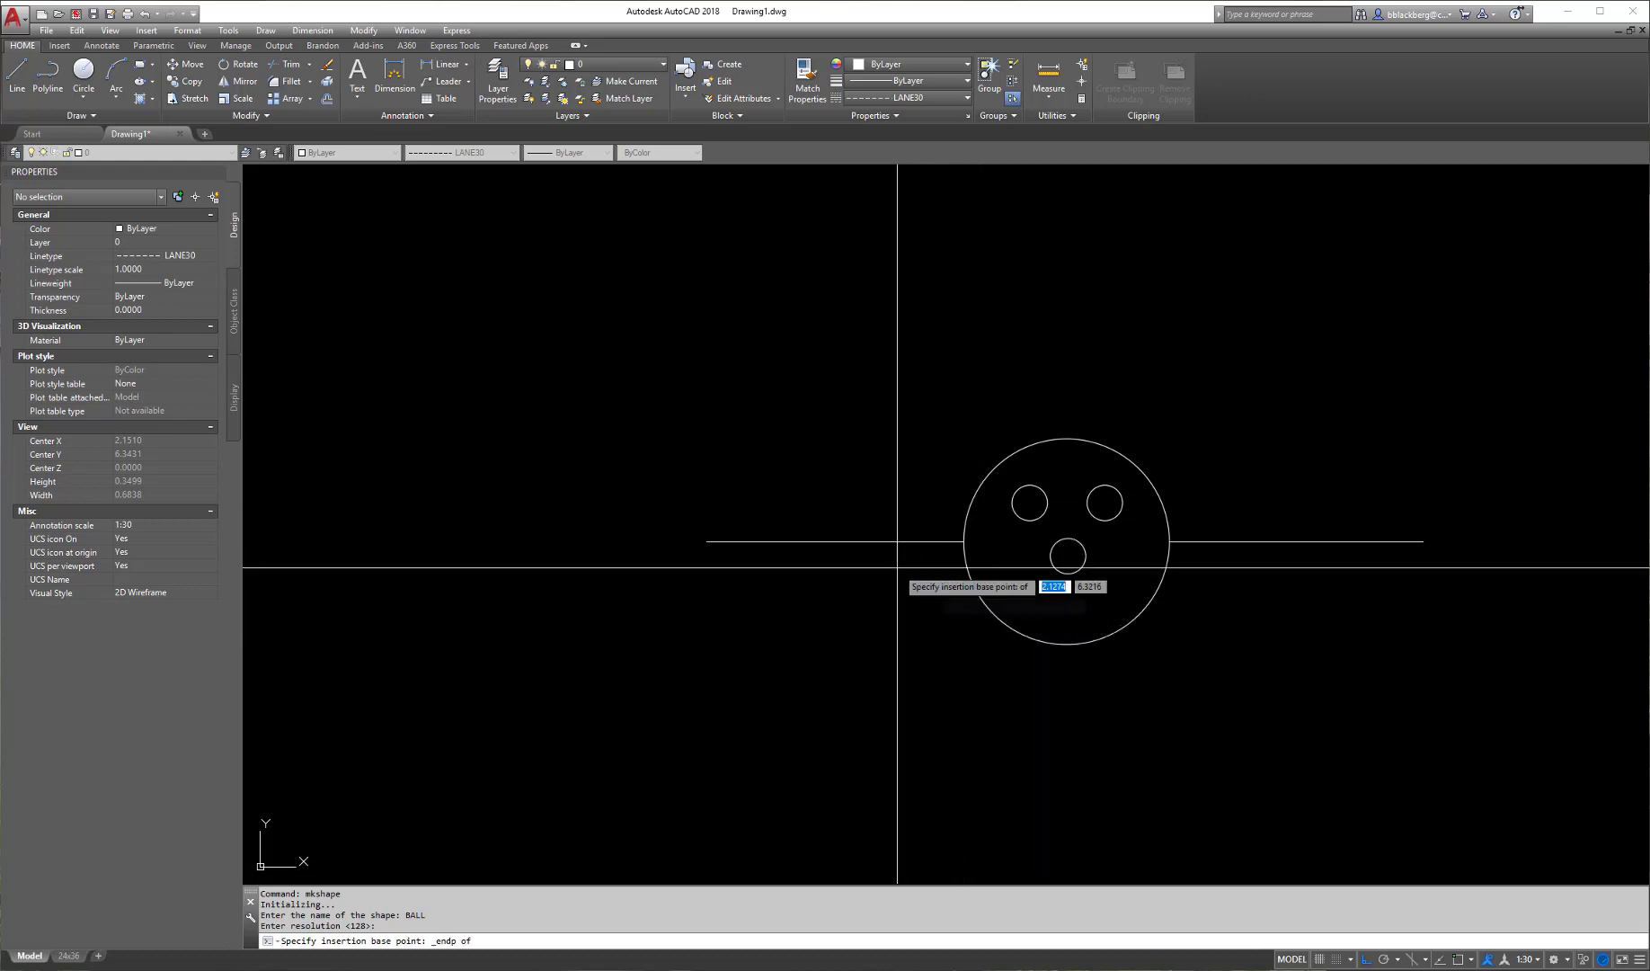
click(963, 541)
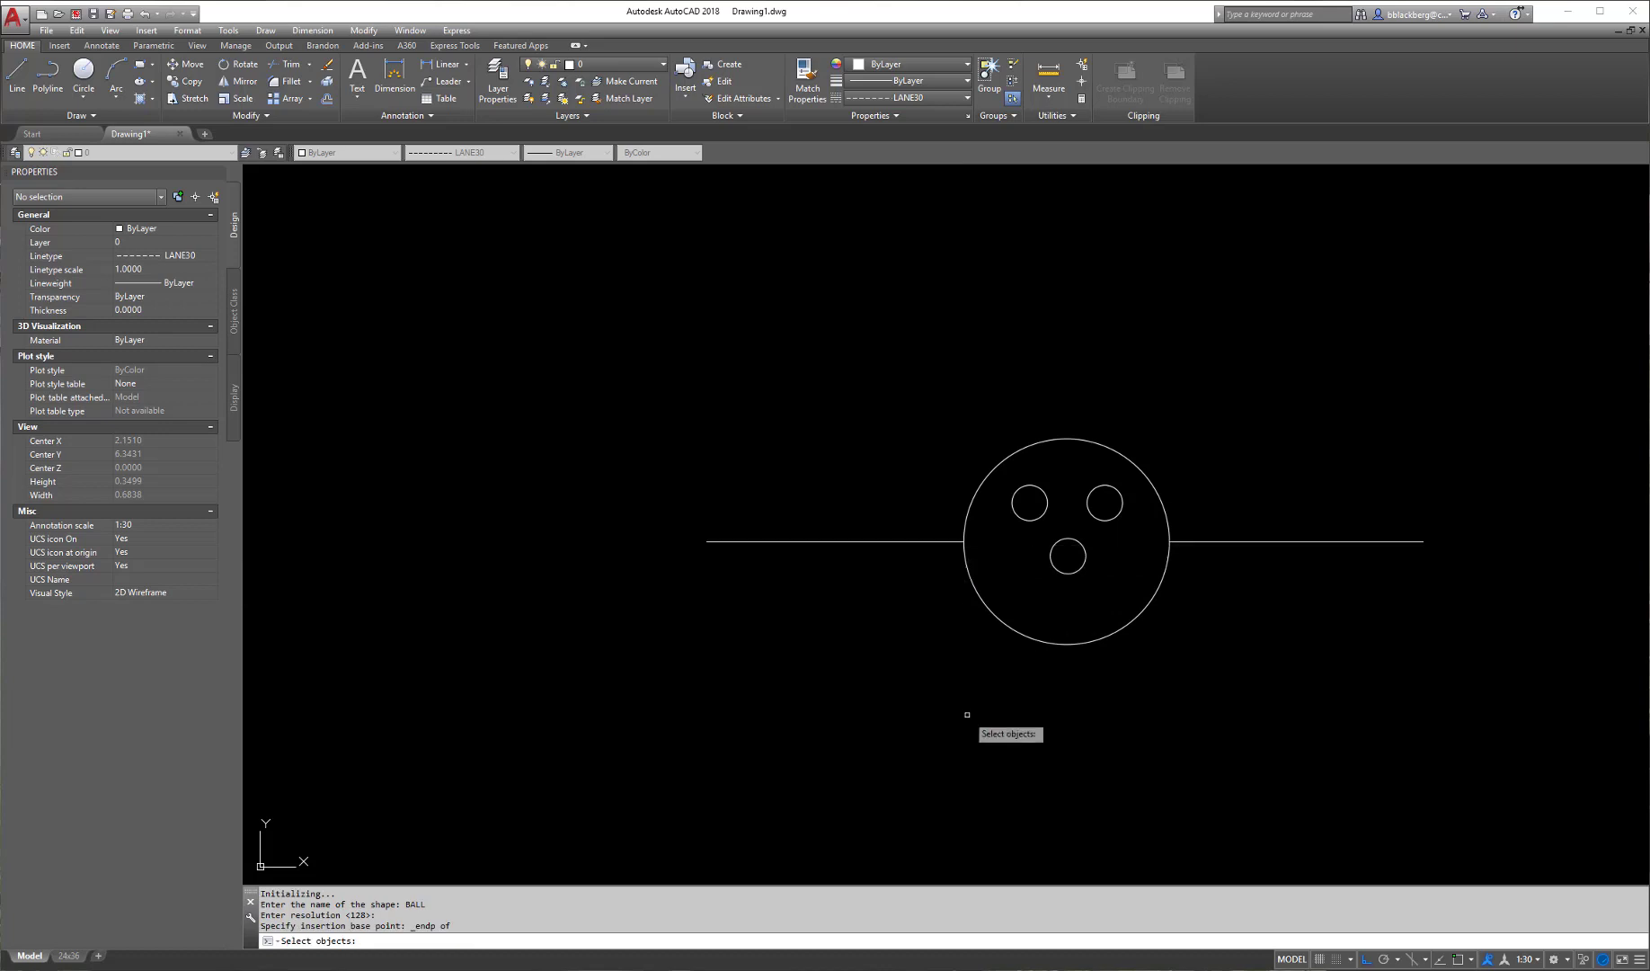
click(1135, 400)
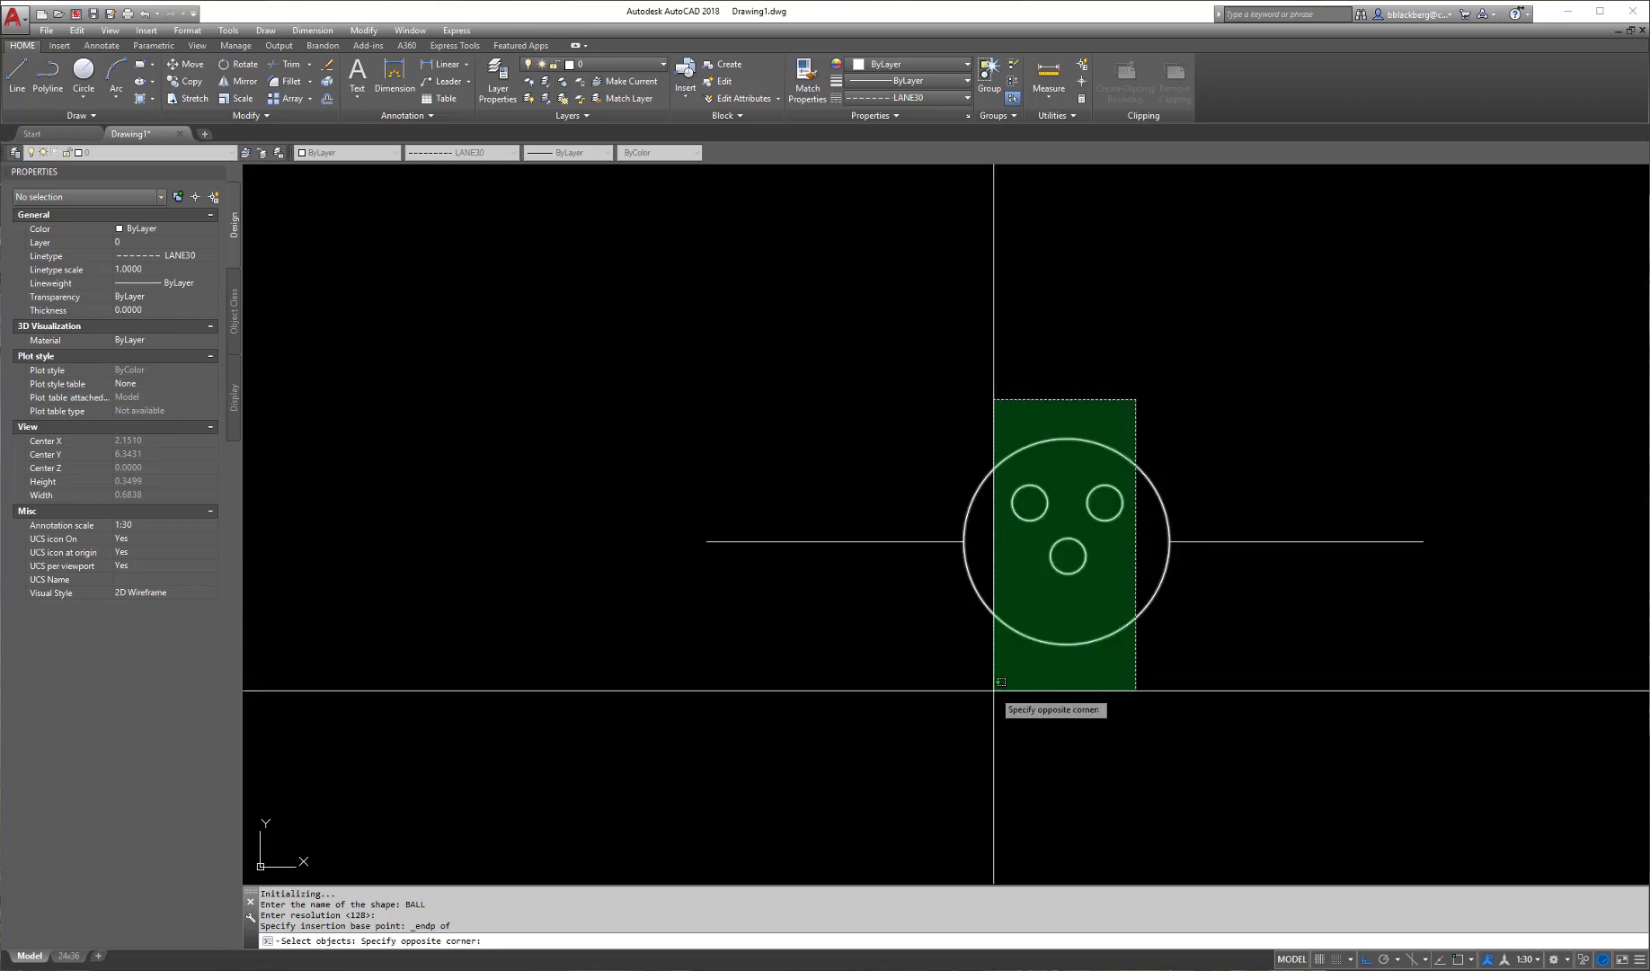
click(994, 694)
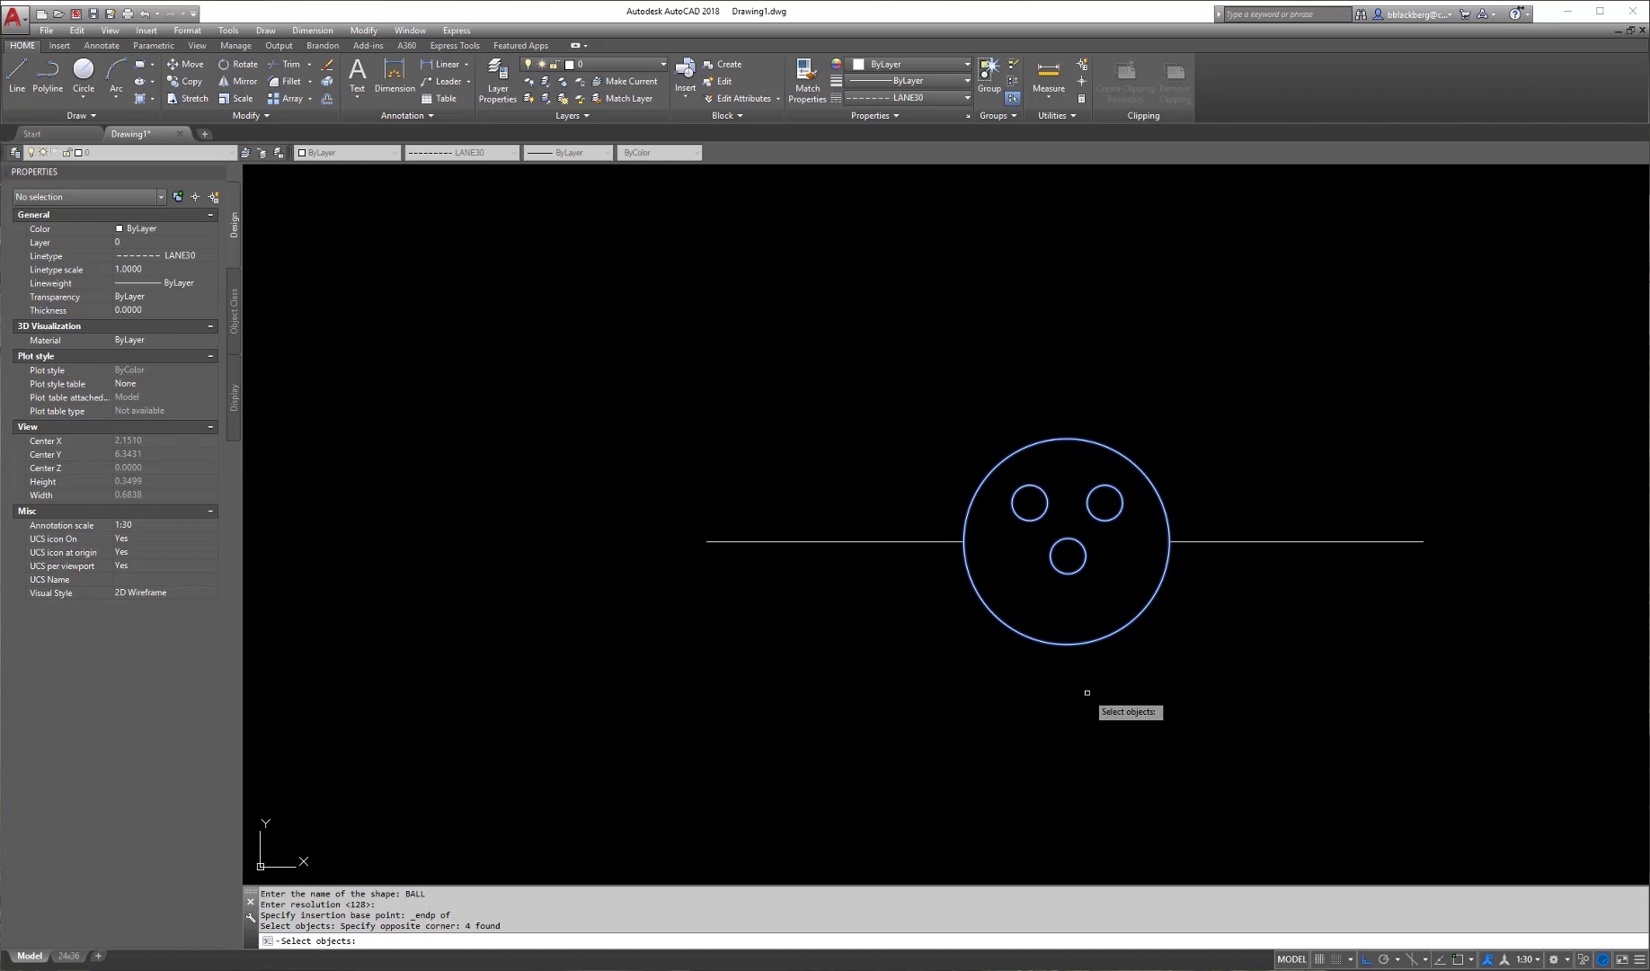
key(Return)
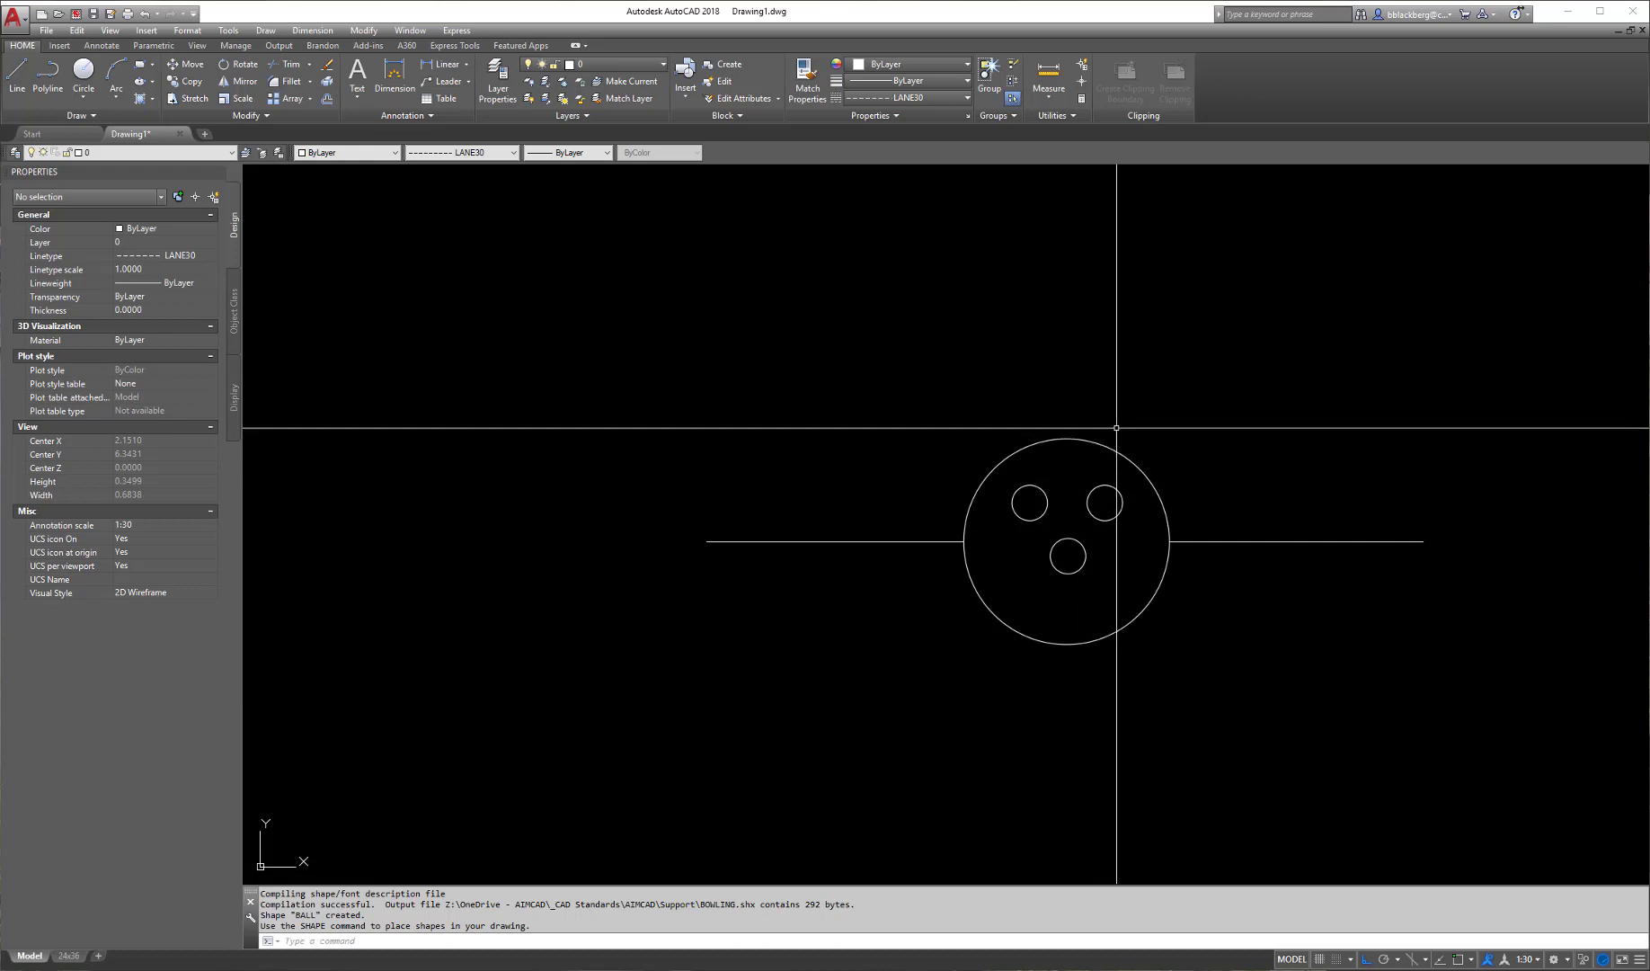
- Begin a SHAPE insertion of BALL, then cancel it
click(1119, 400)
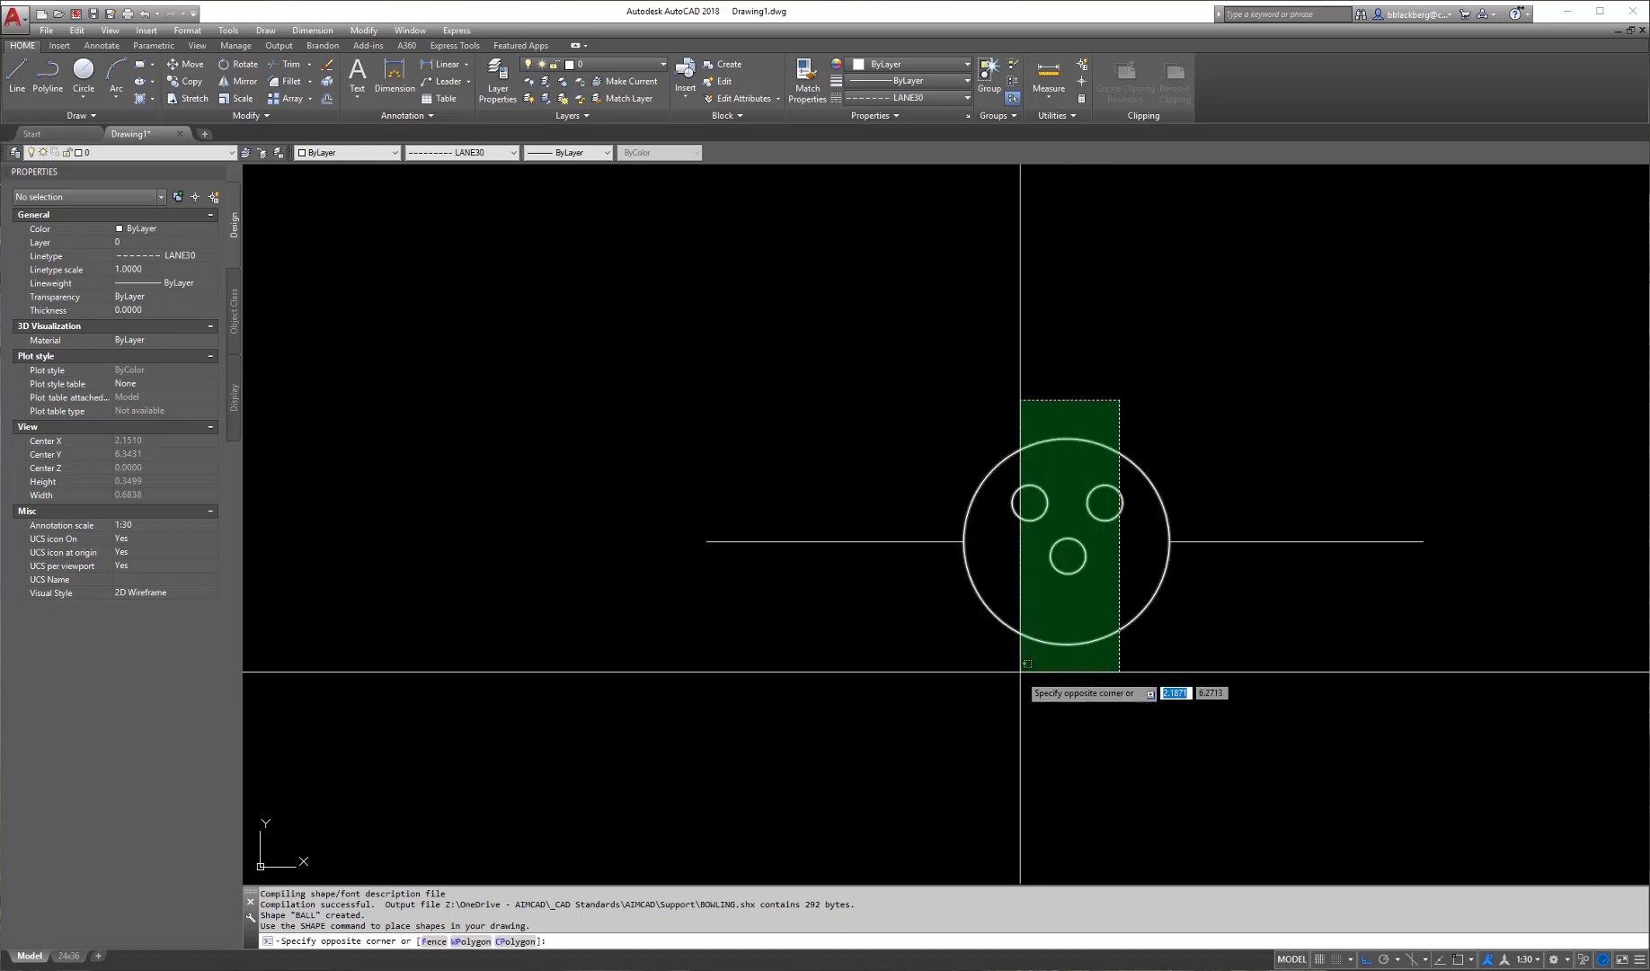
key(Escape)
key(Escape)
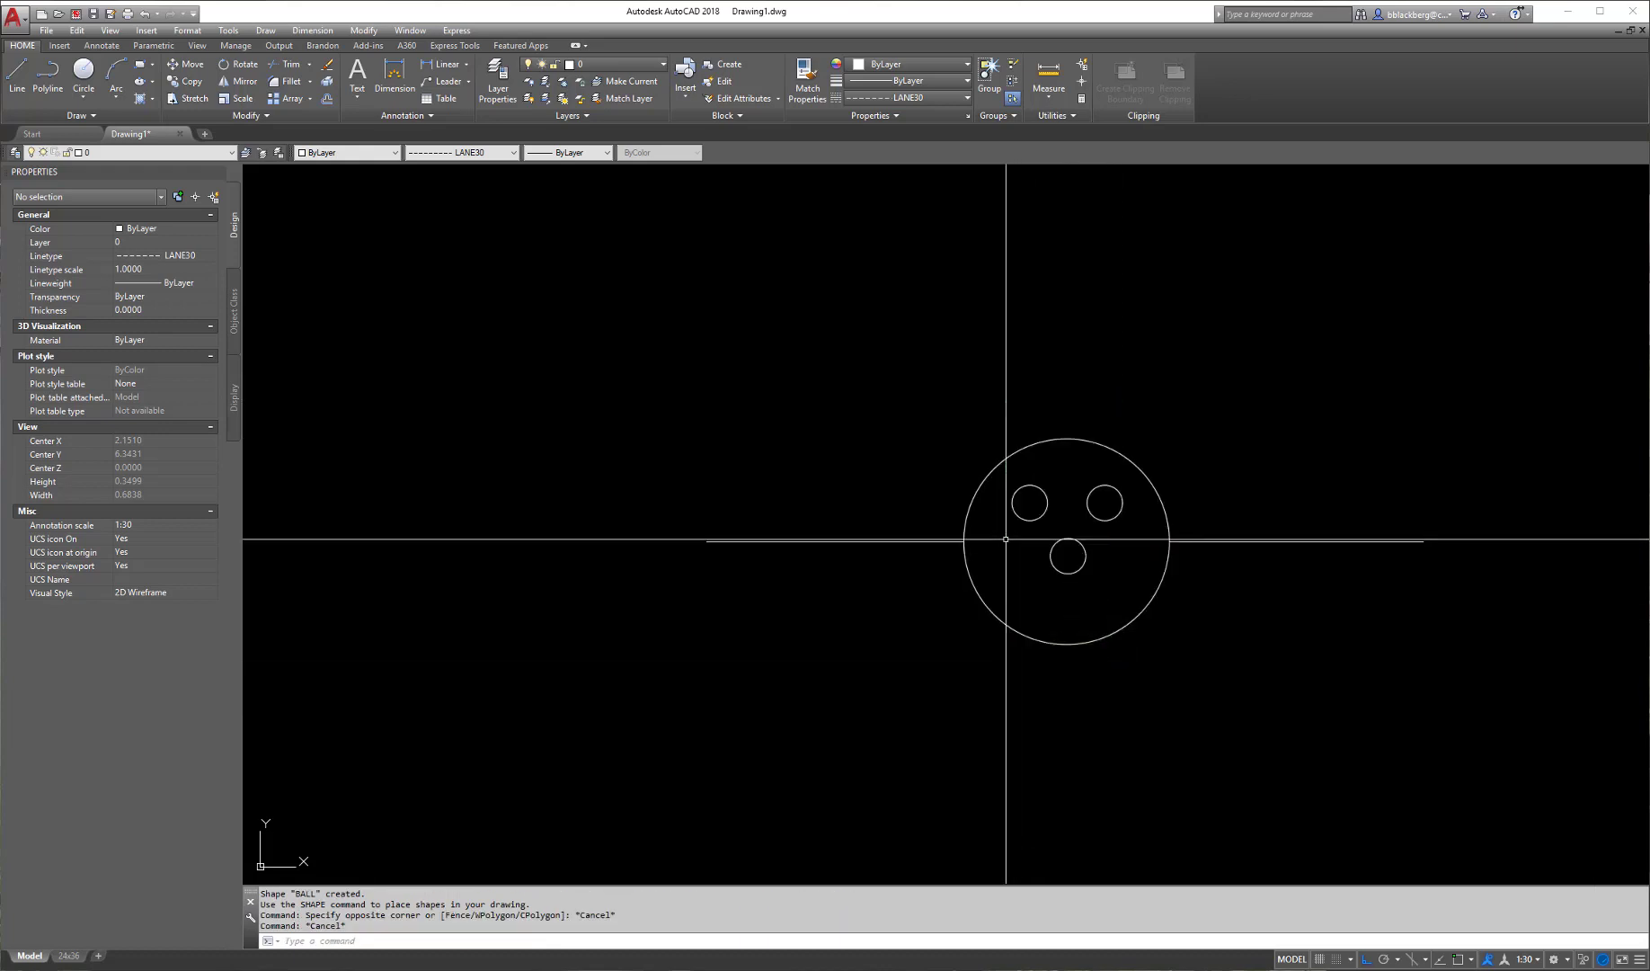
text(SHAPE)
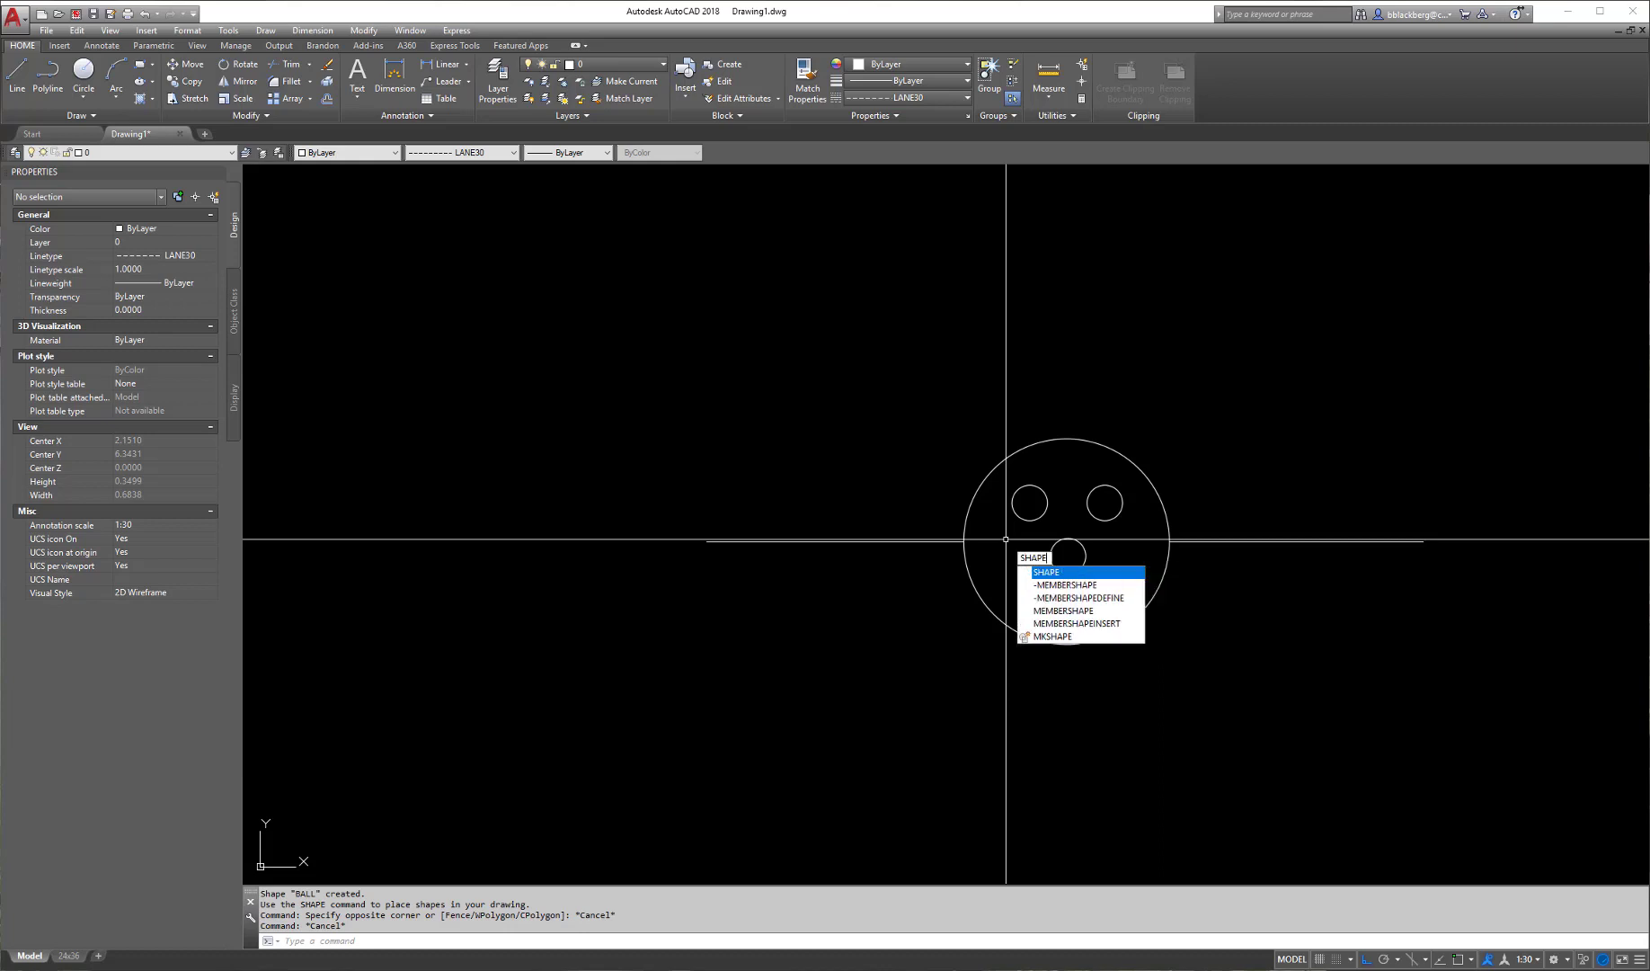
key(Return)
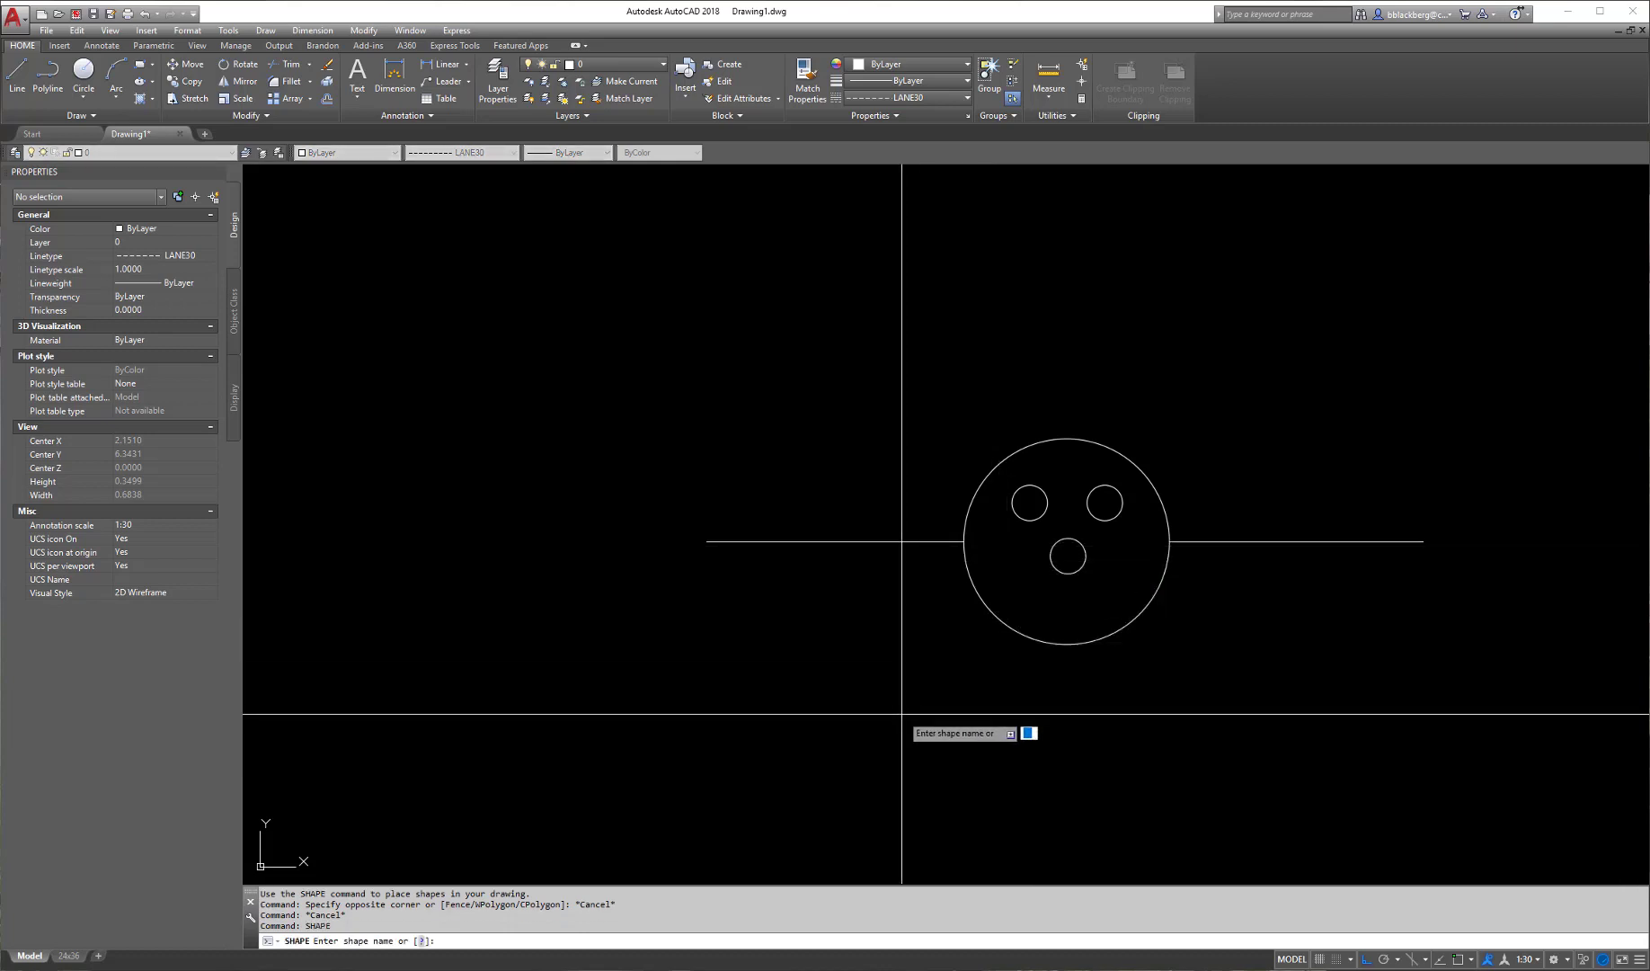
text(BALL)
key(Return)
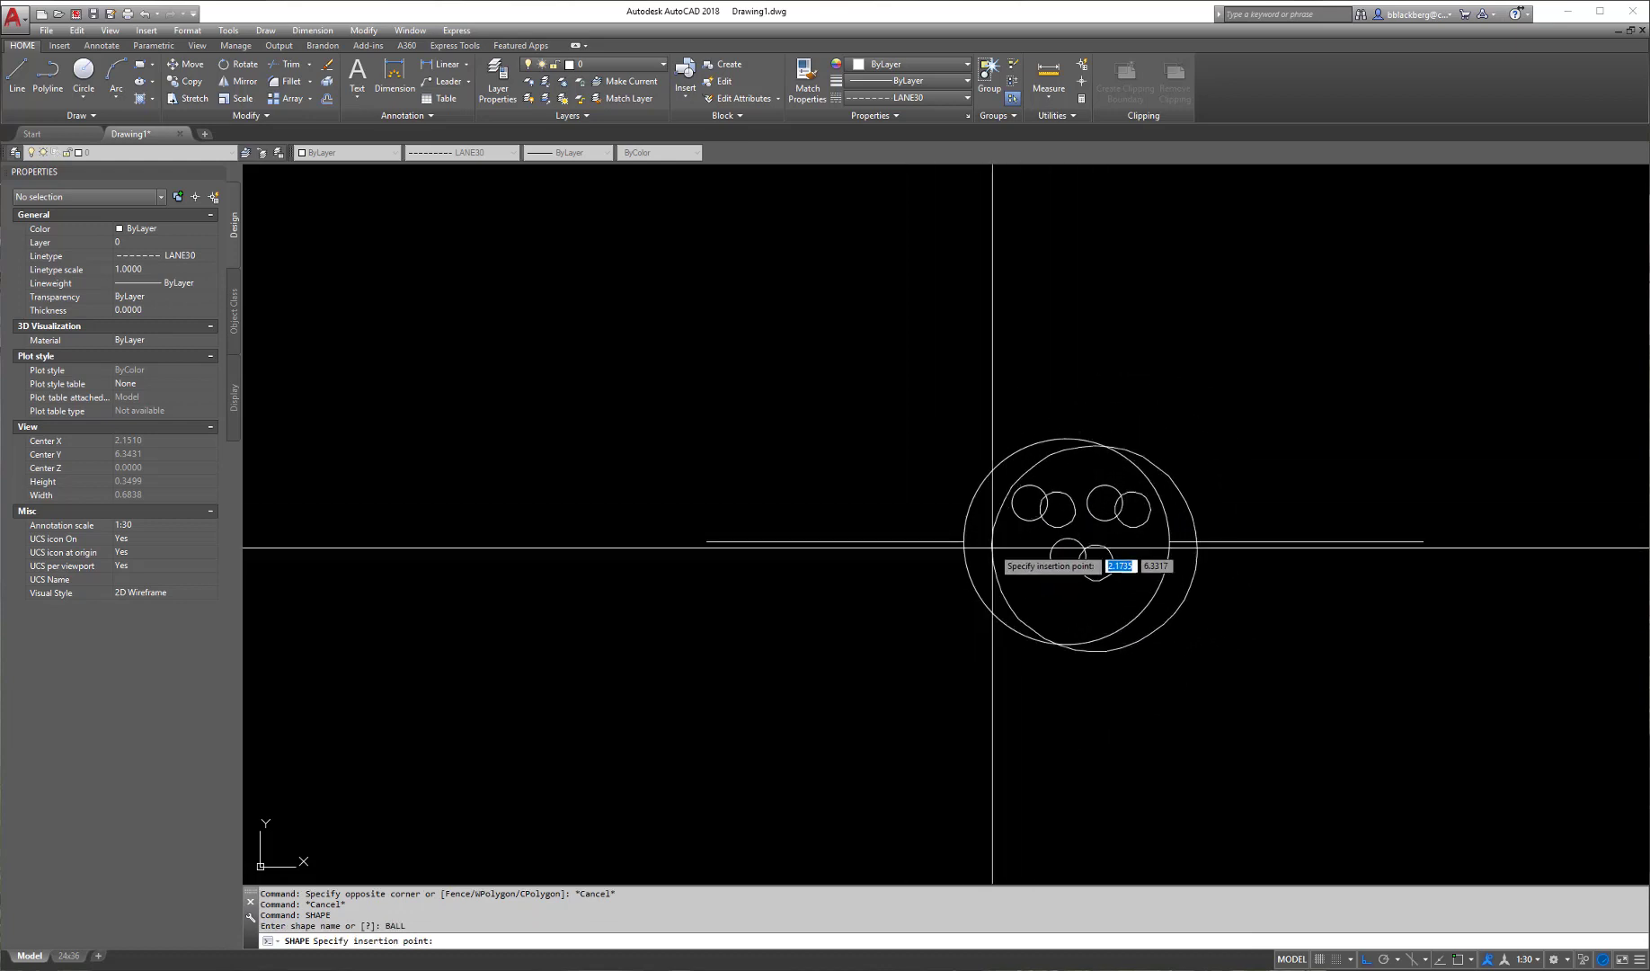
key(Escape)
key(Escape)
key(Escape)
- Erase the four original face circles
click(1133, 400)
click(1010, 697)
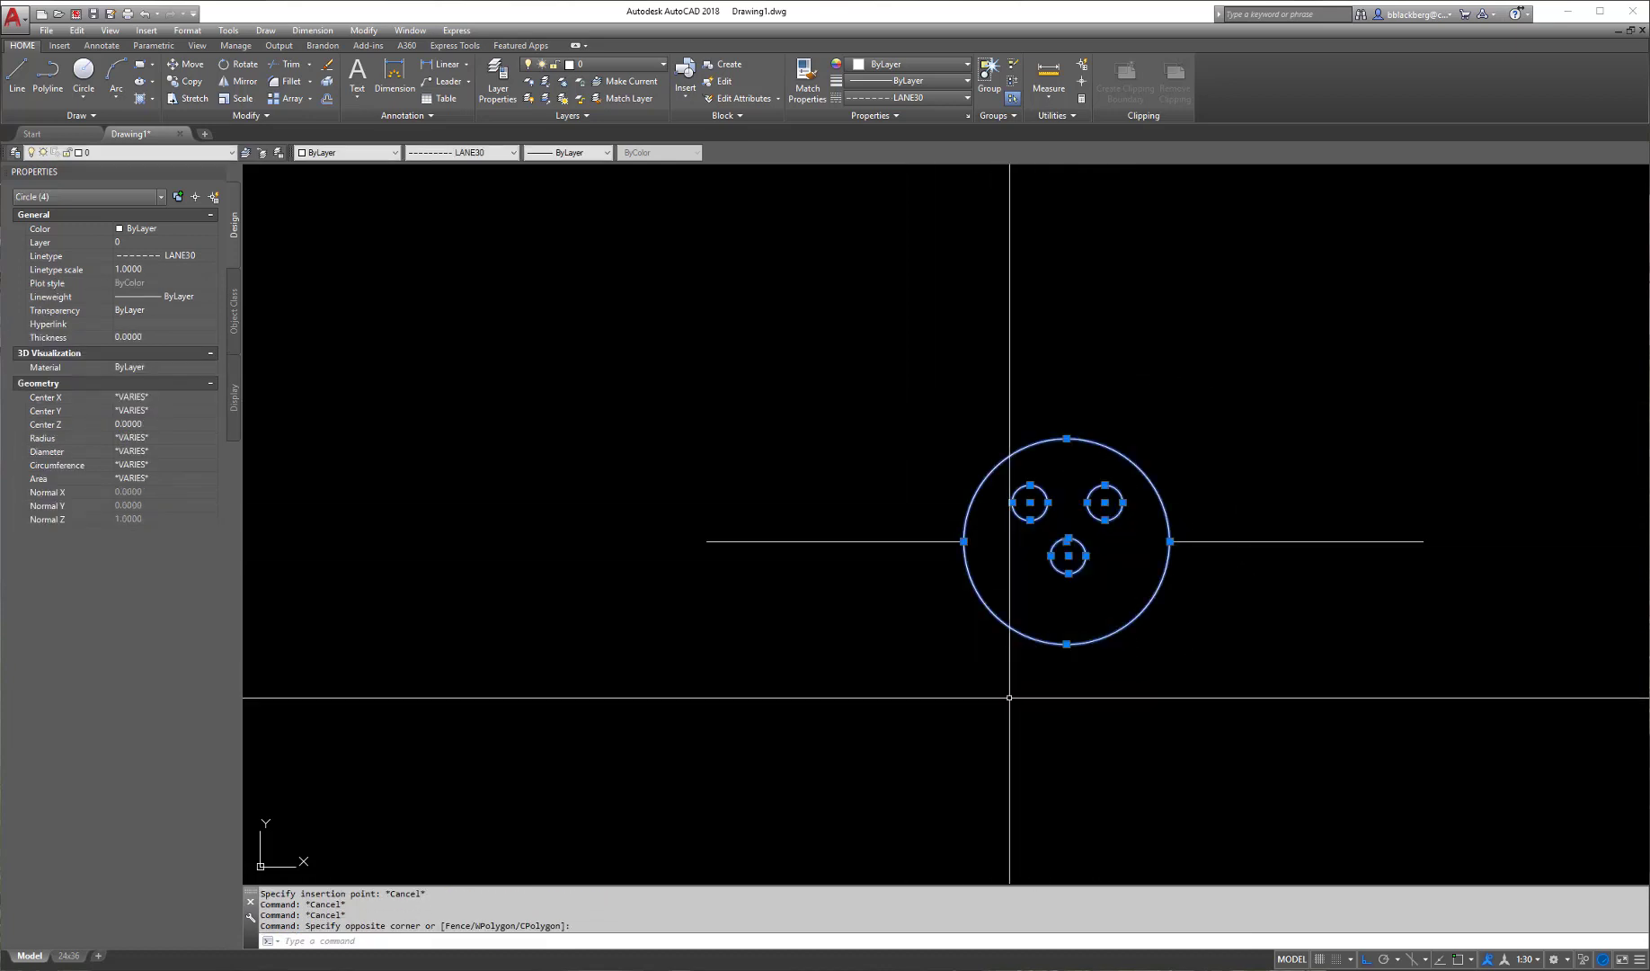
key(Delete)
text(b)
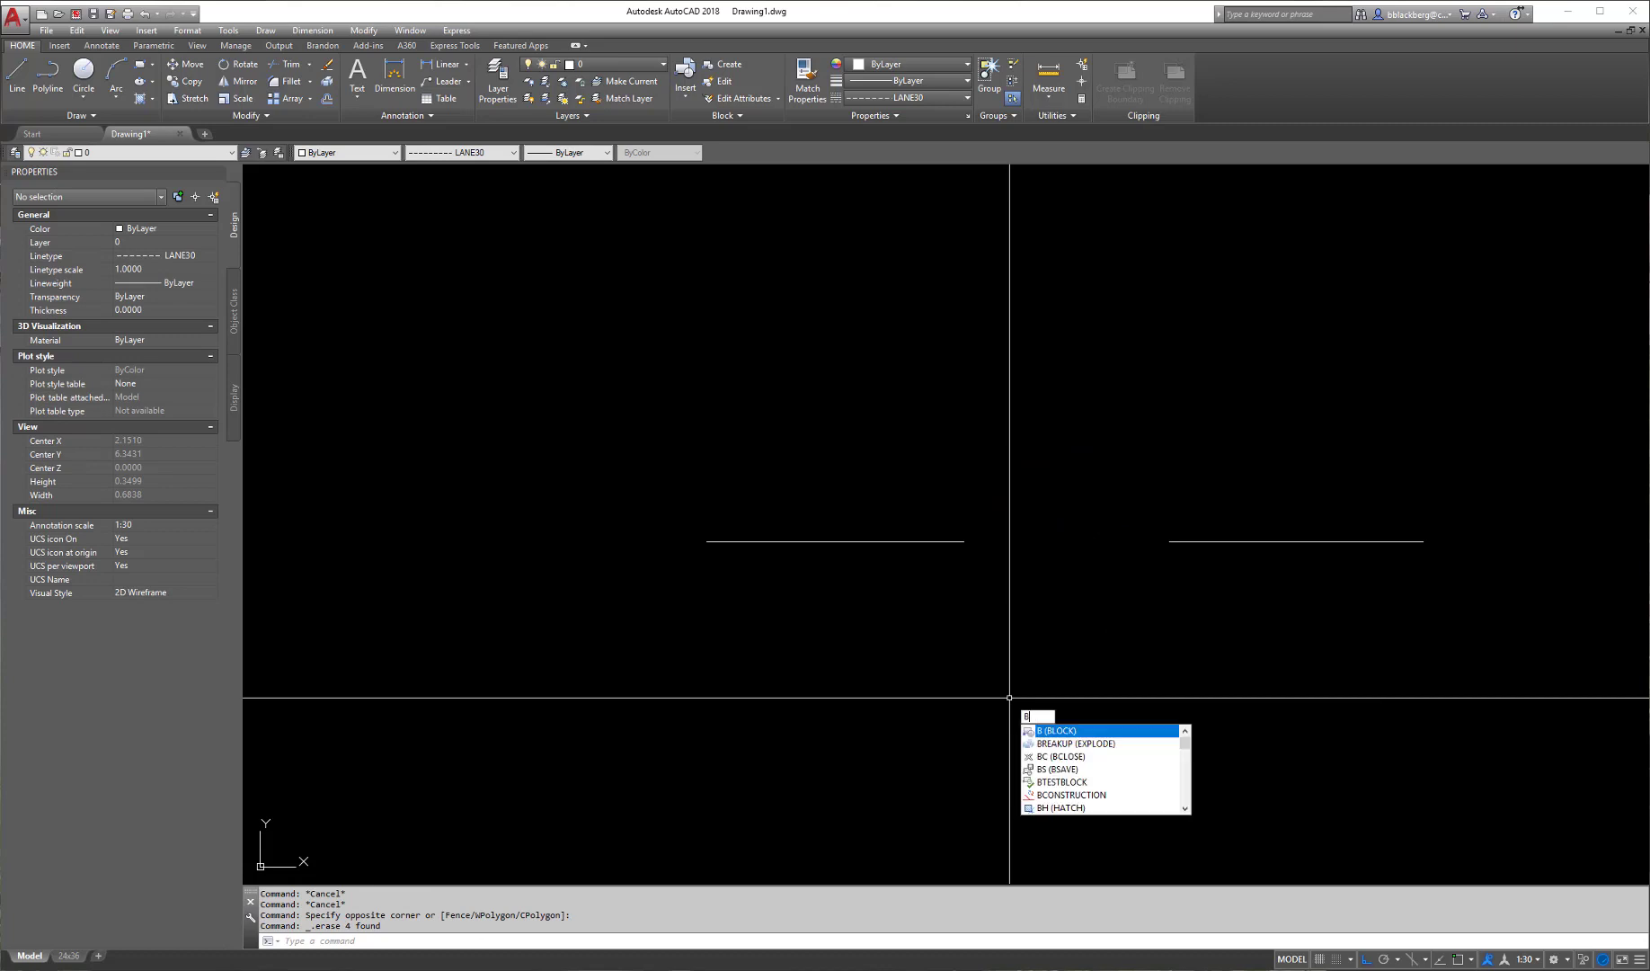
key(Escape)
key(Escape)
key(Escape)
- Insert the BALL shape at the left line's endpoint with height 1 and rotation 0
text(shape)
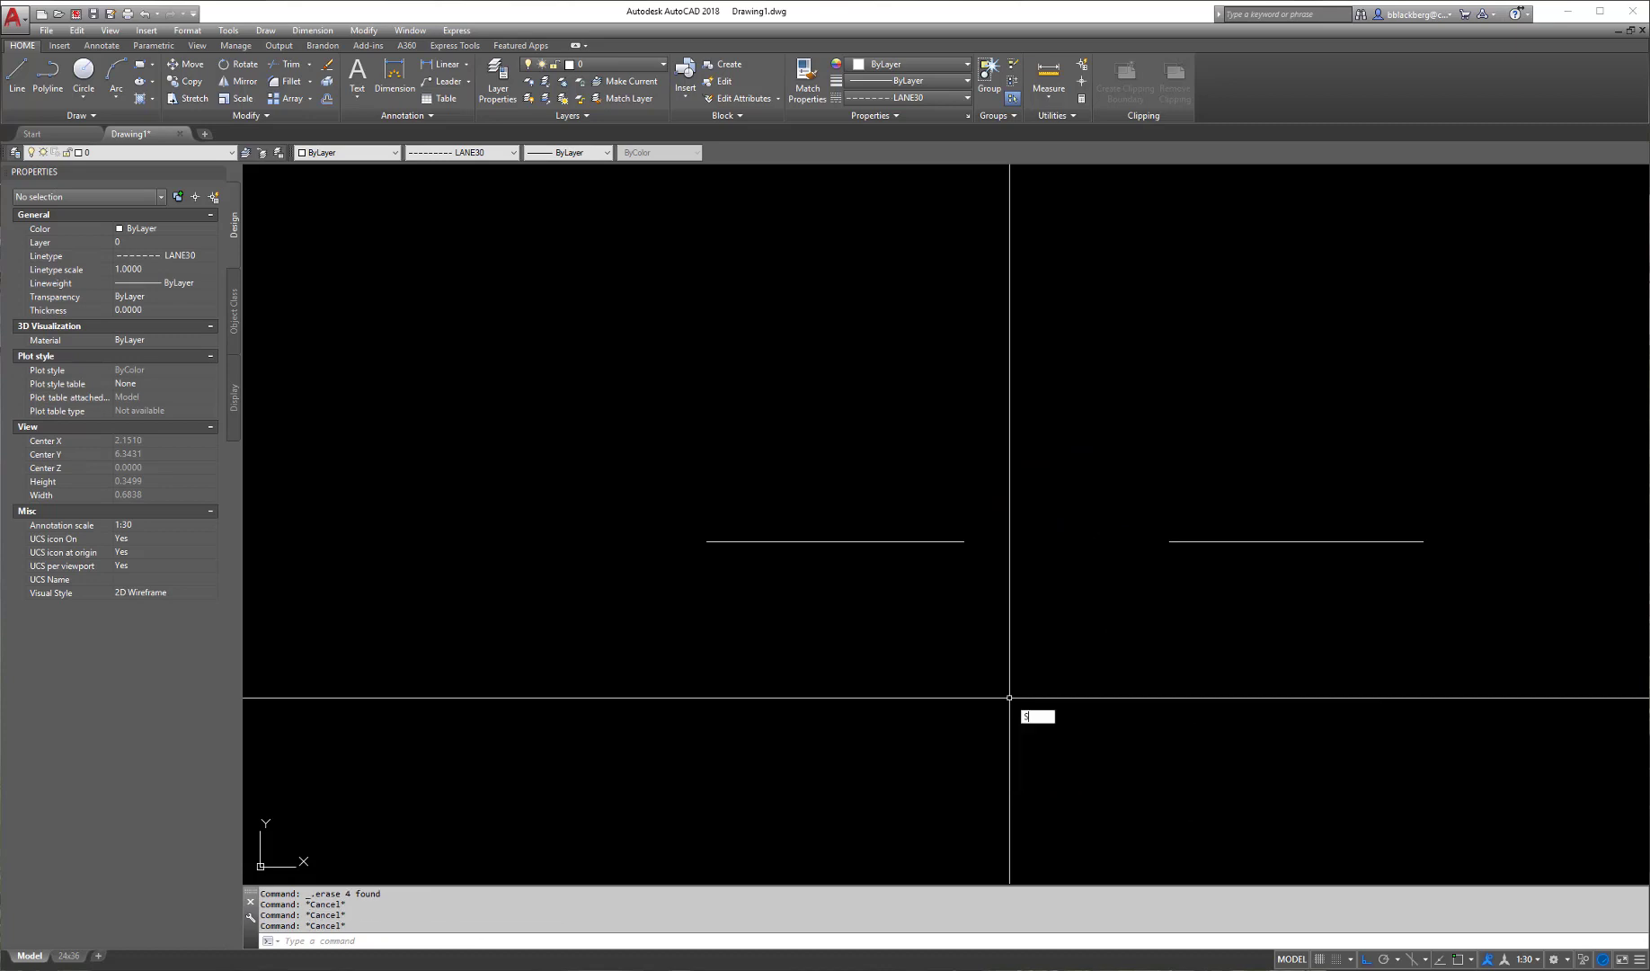
key(Return)
text(BALL)
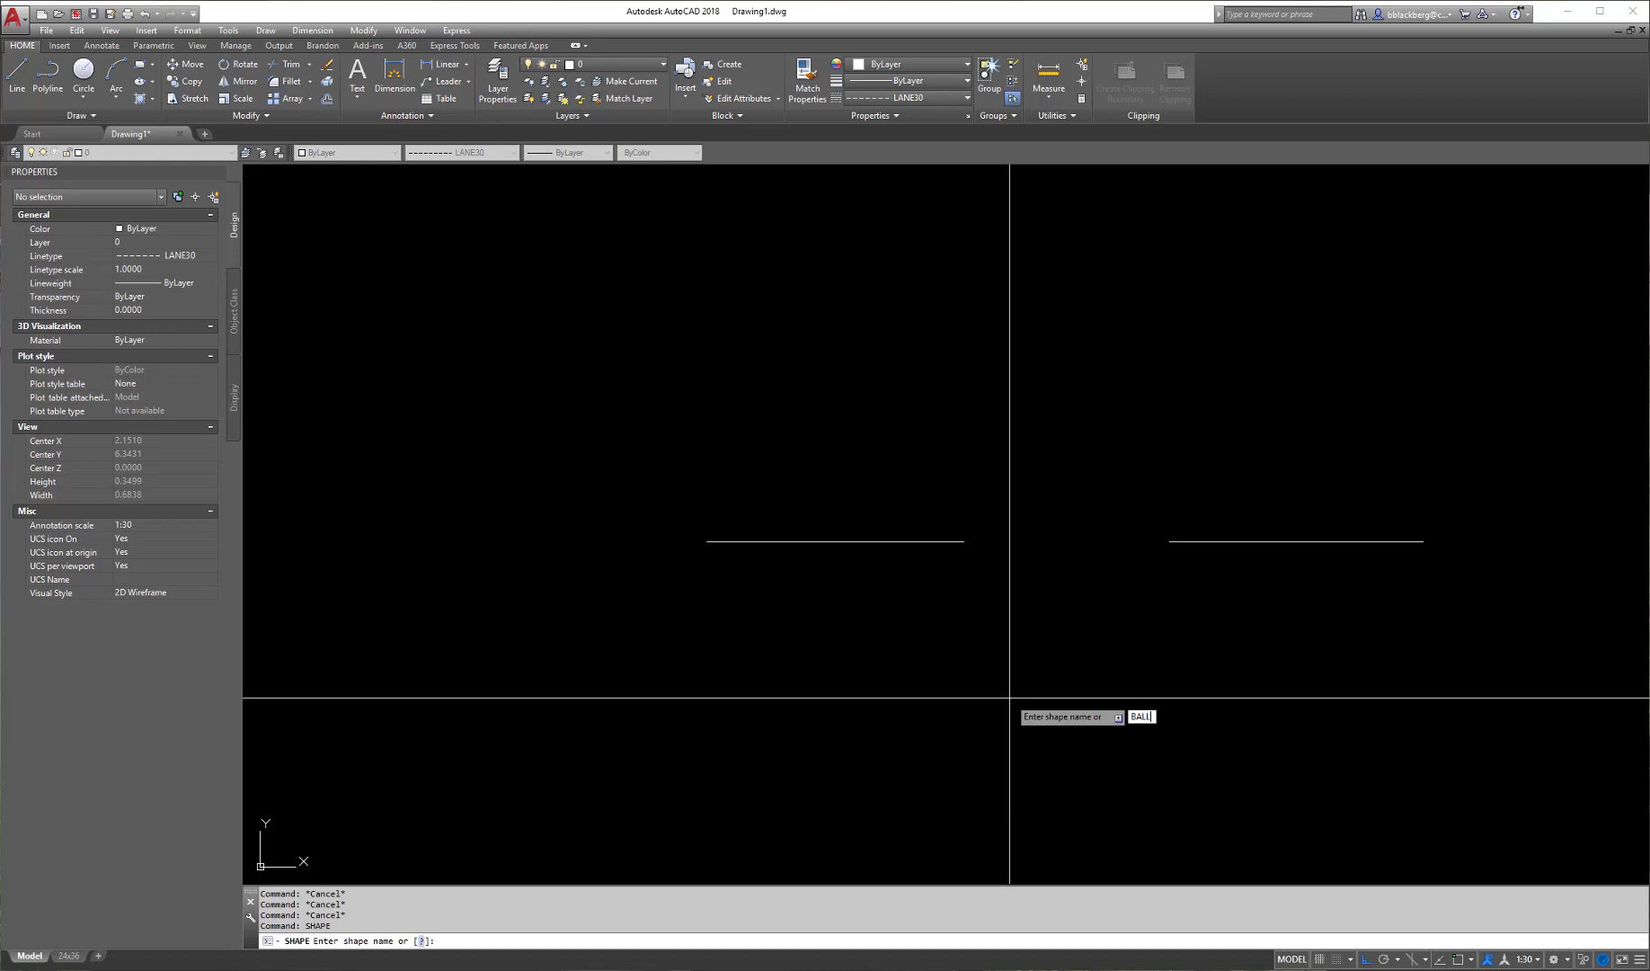
key(Return)
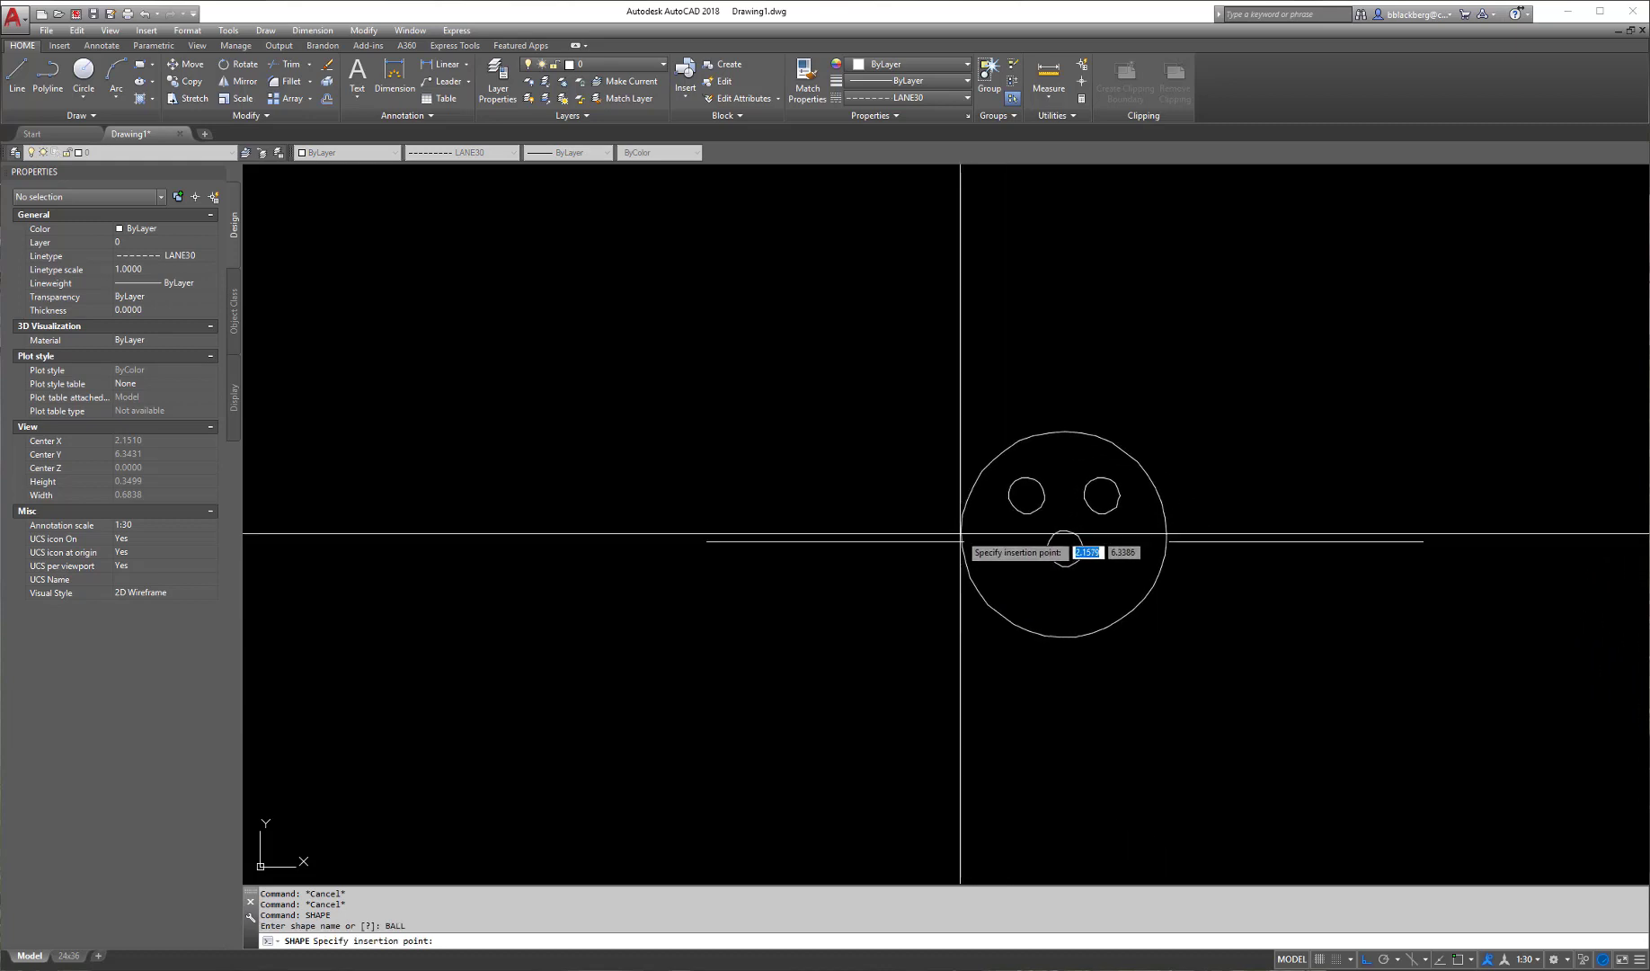
shift+right_click(967, 541)
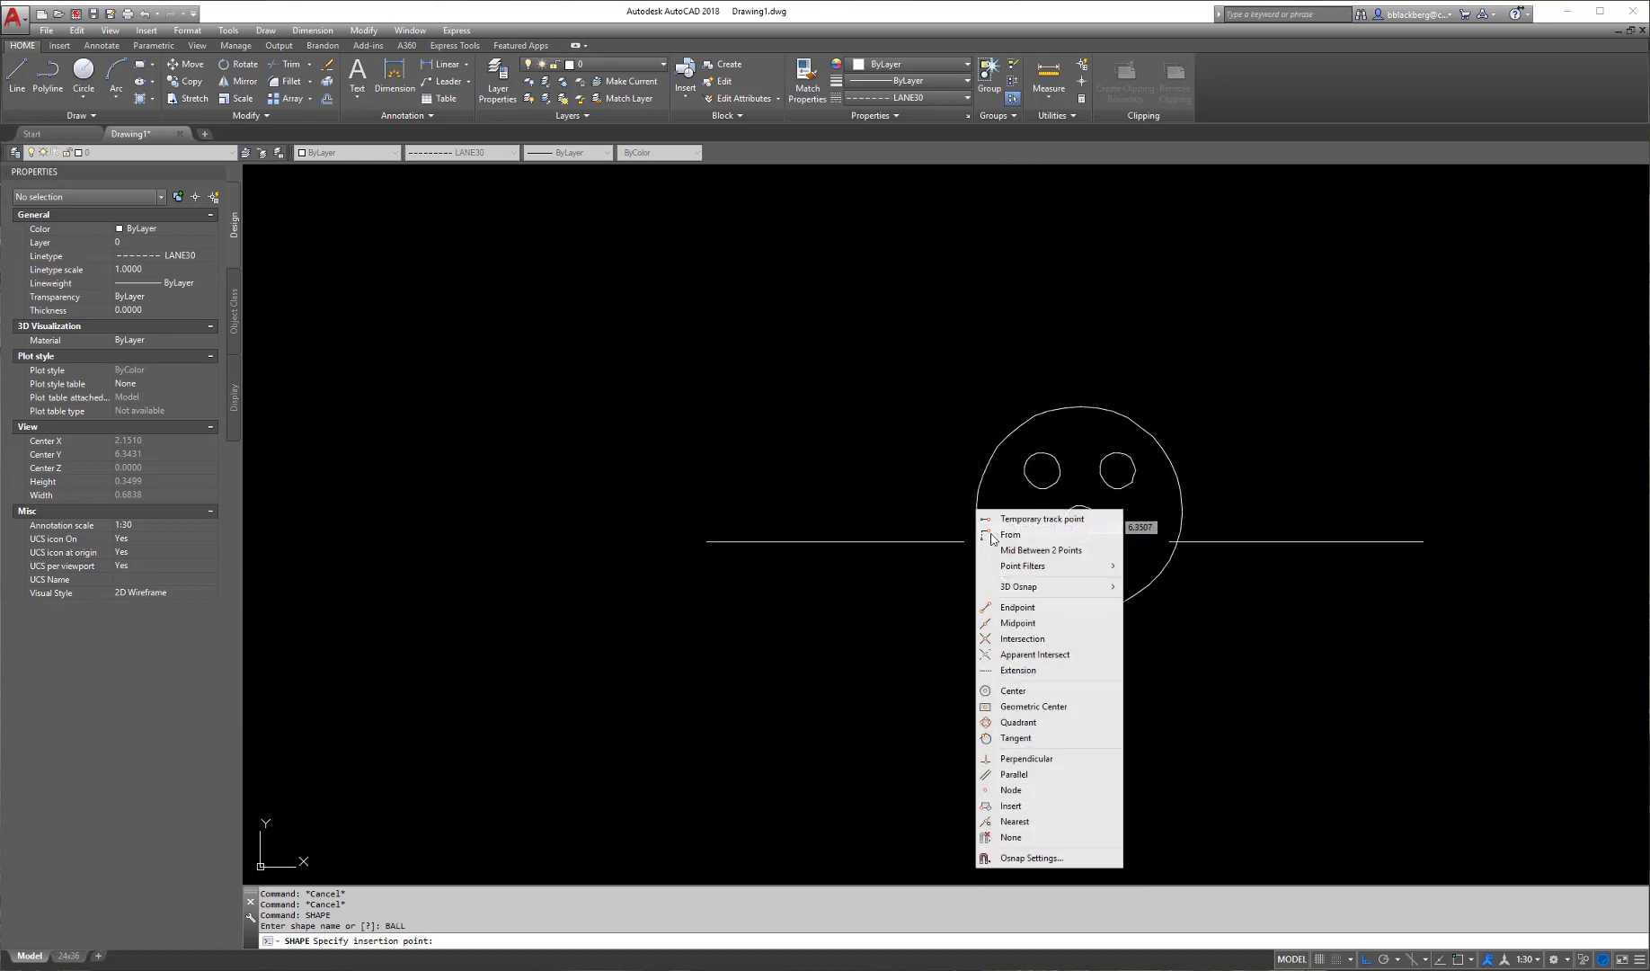
click(1009, 608)
click(968, 541)
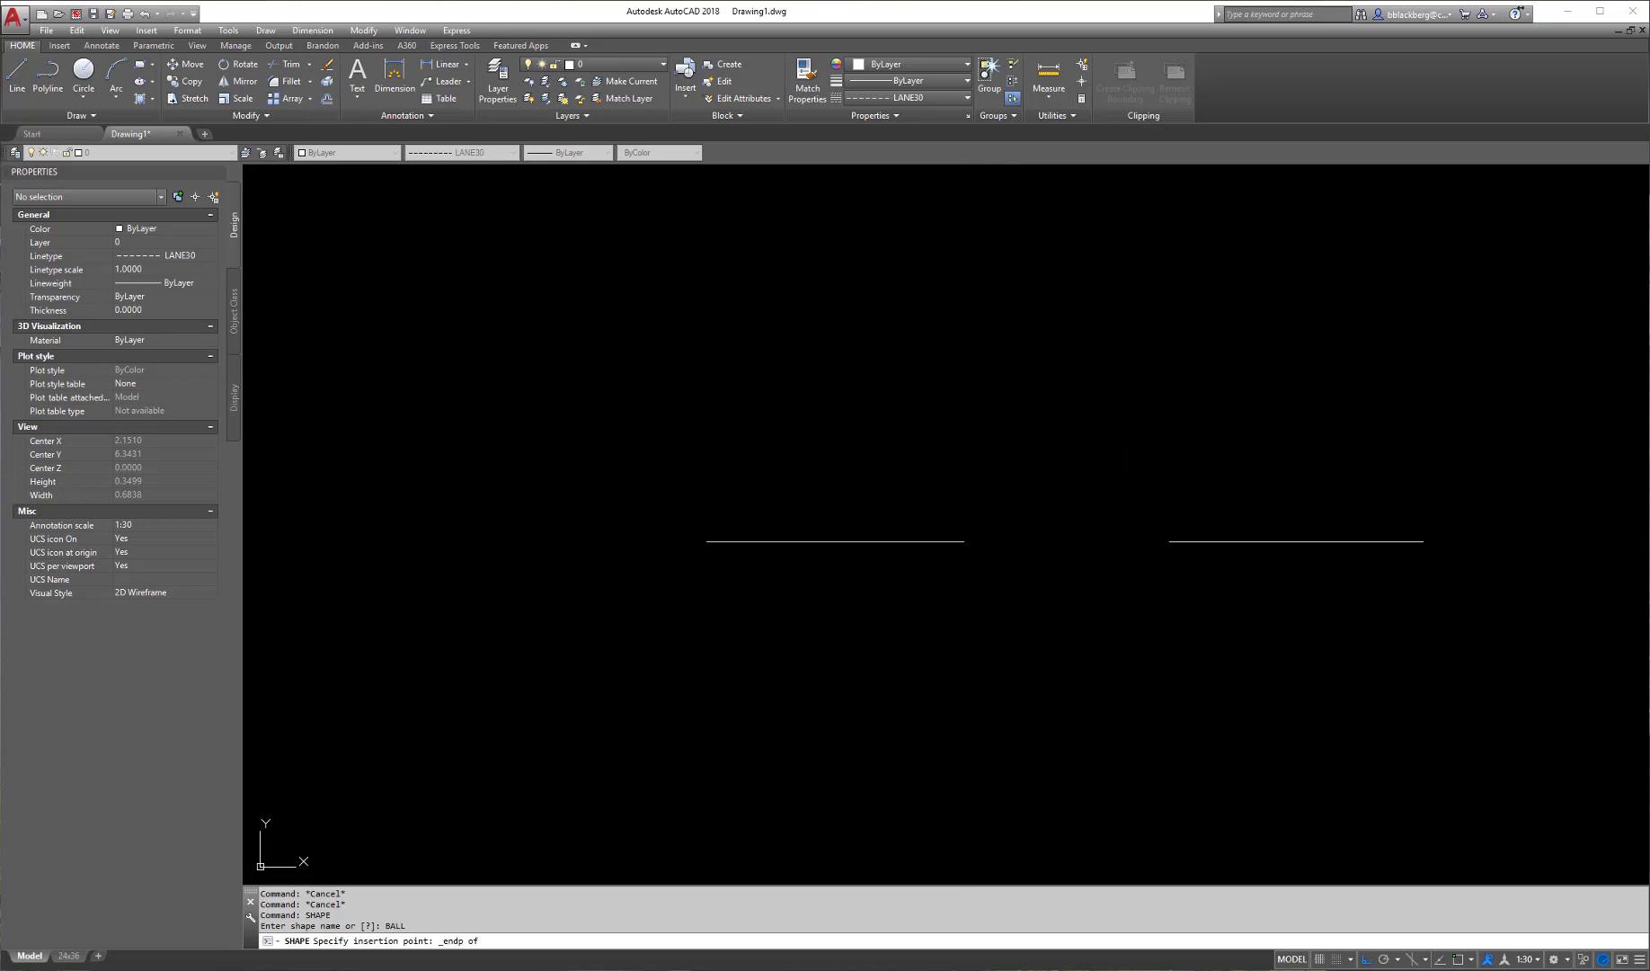
click(1048, 559)
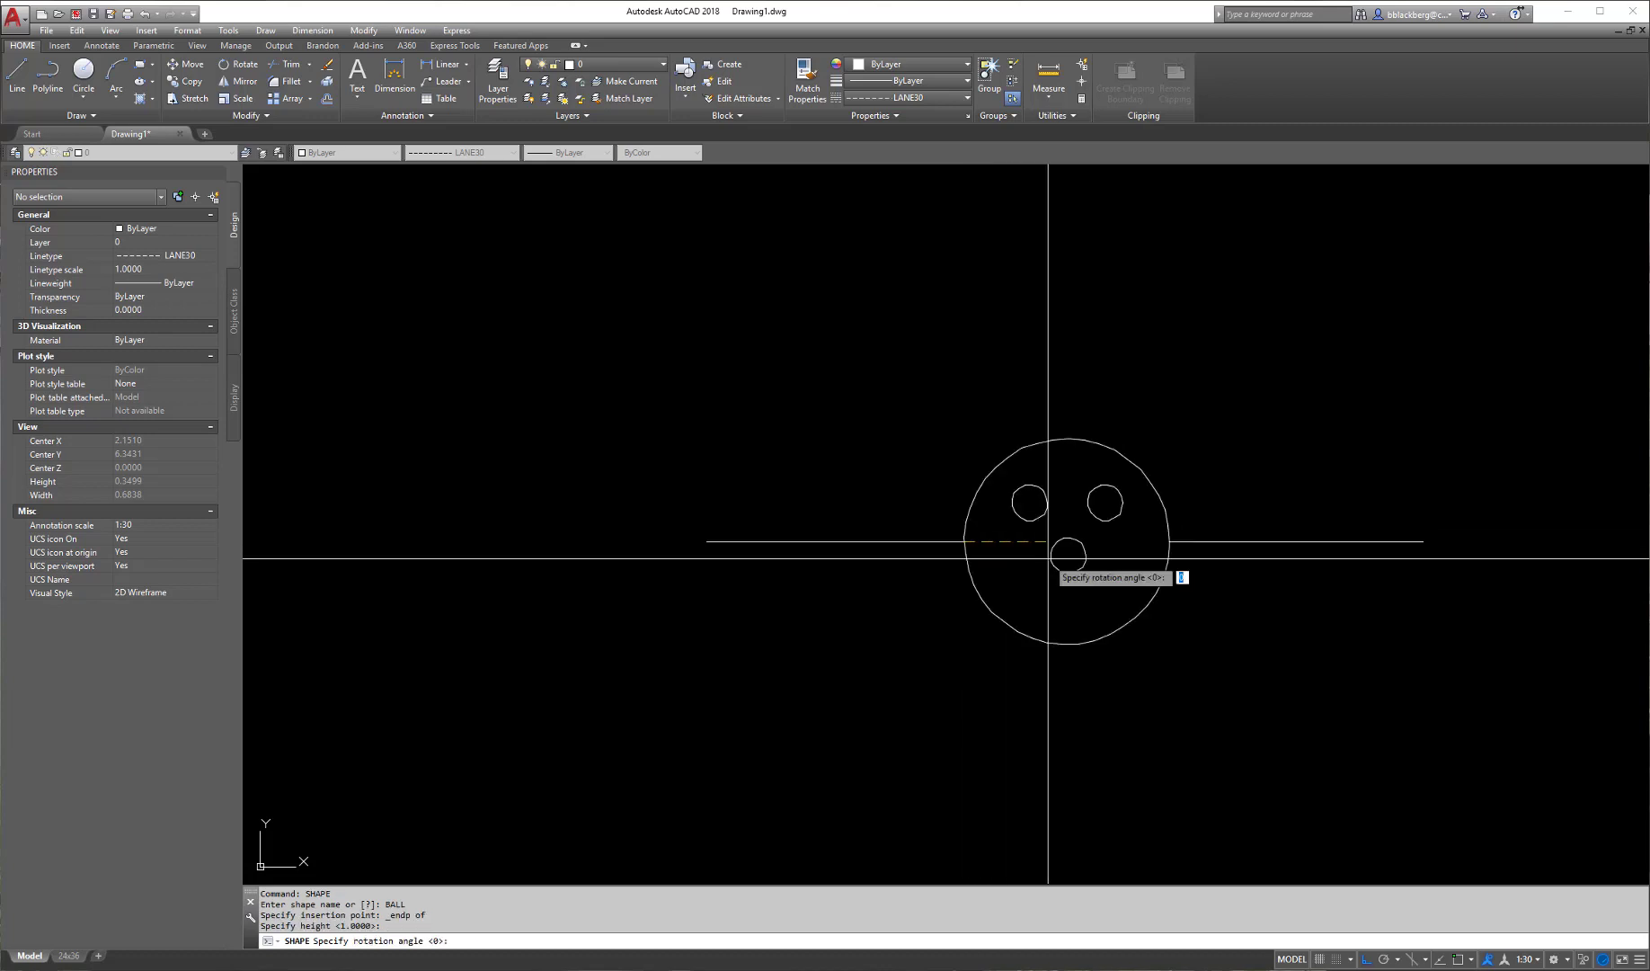
key(Return)
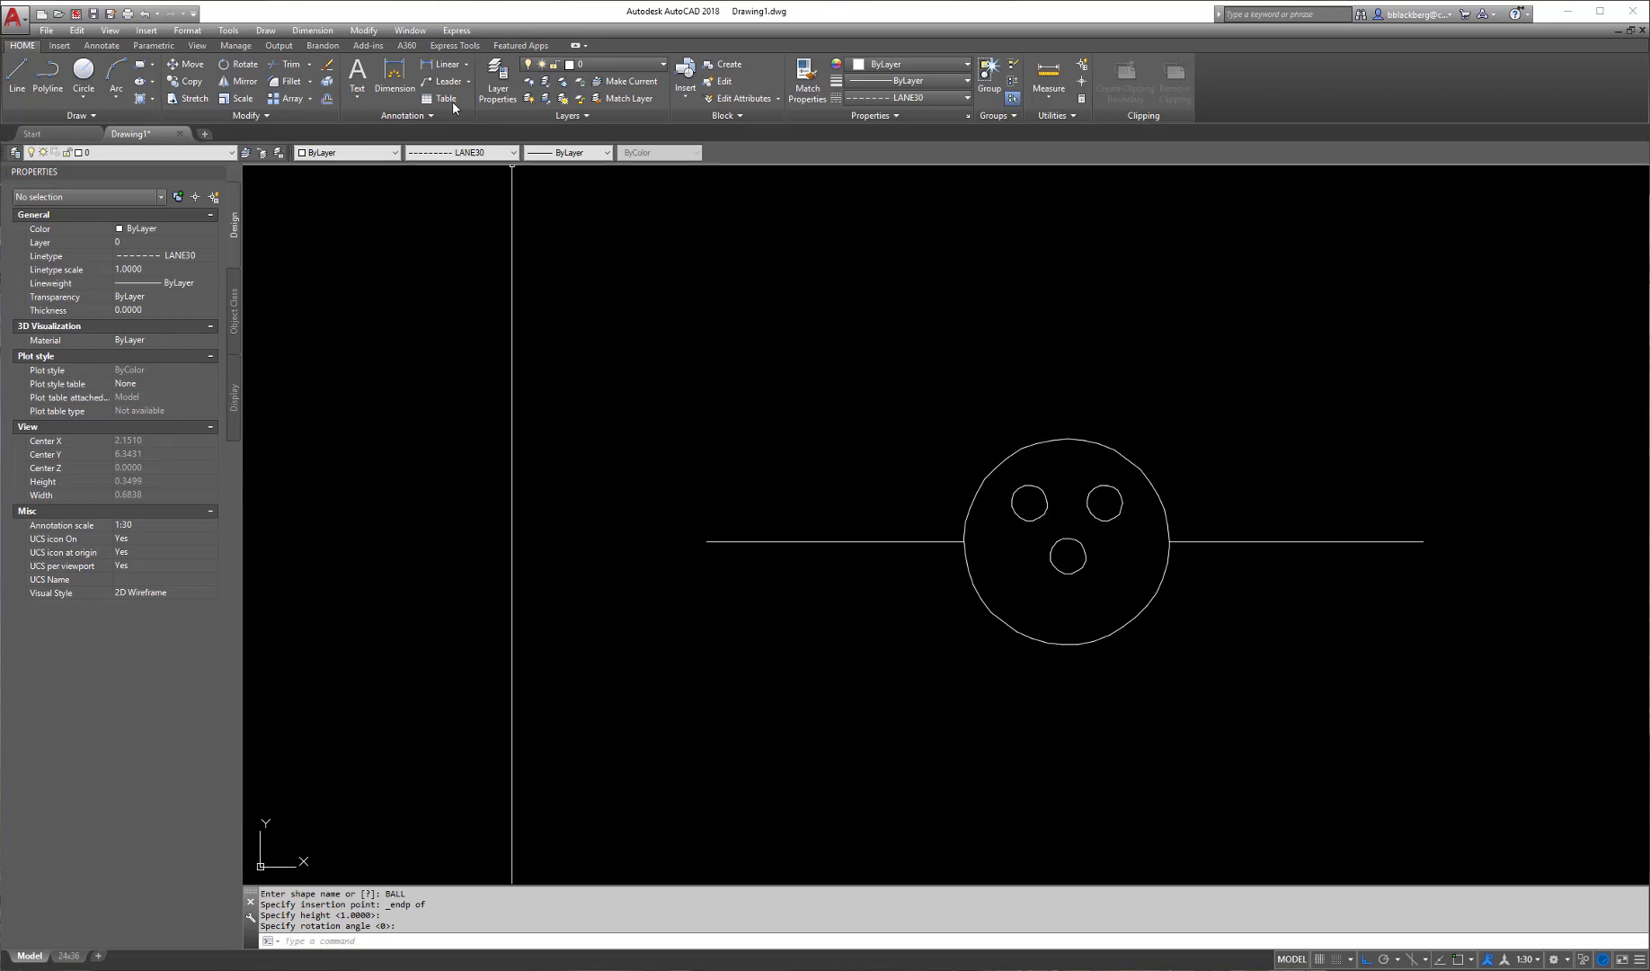
click(456, 30)
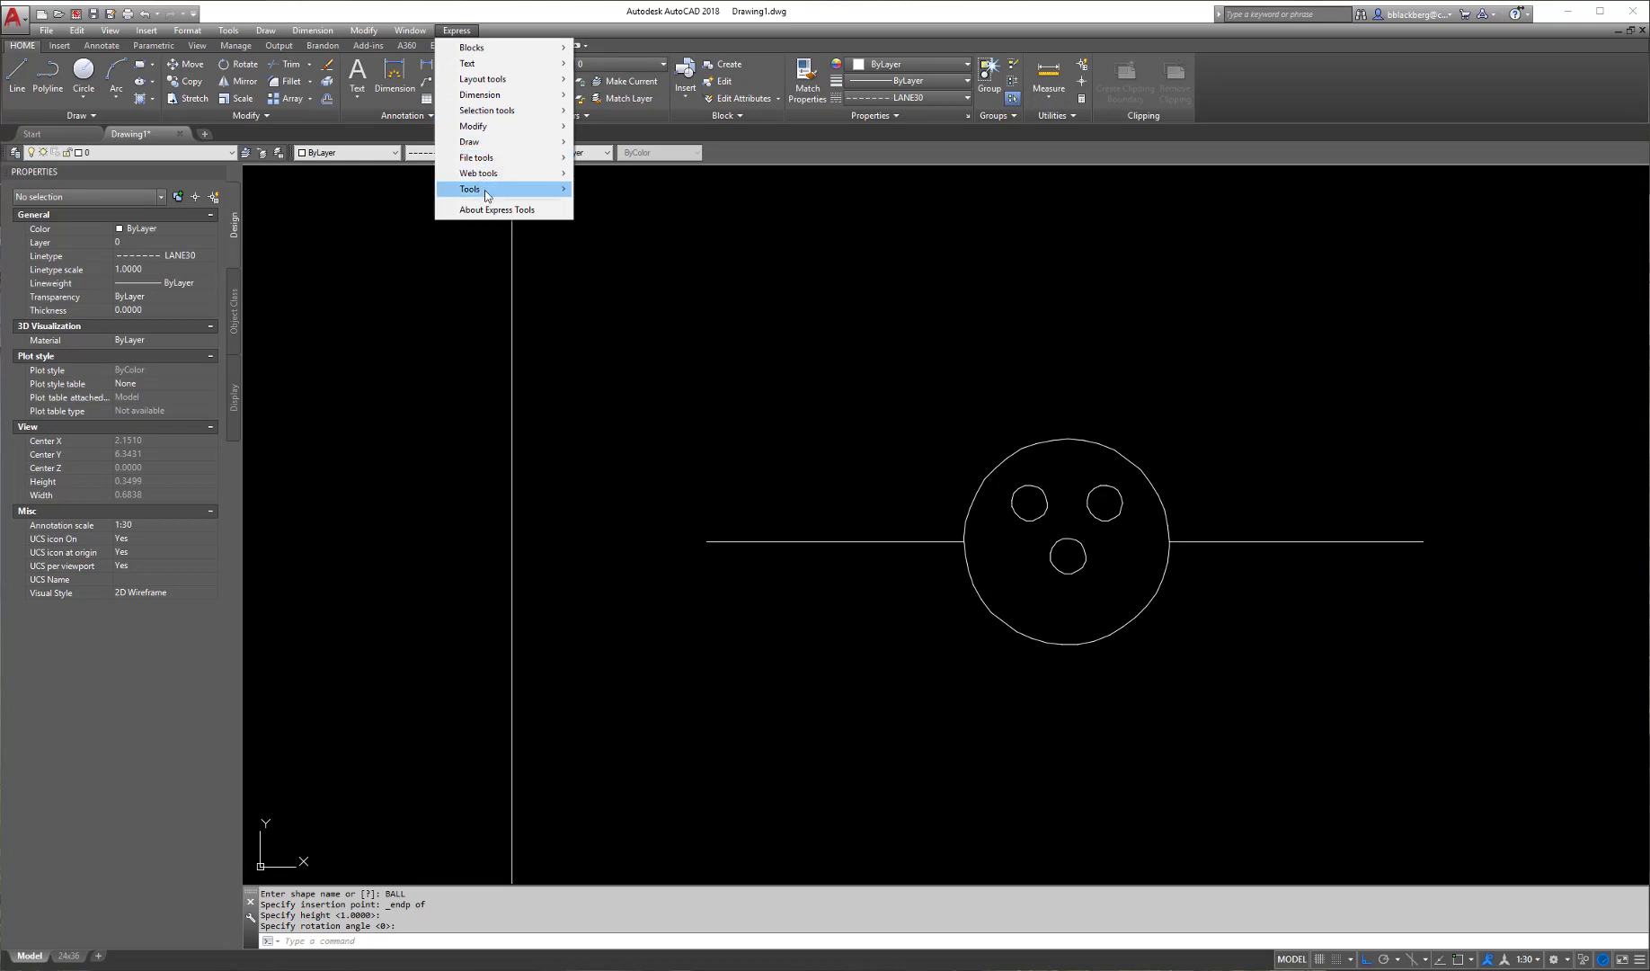
- Start Make Linetype and save the linetype file as BOWLIN.lin
mouse_move(486, 196)
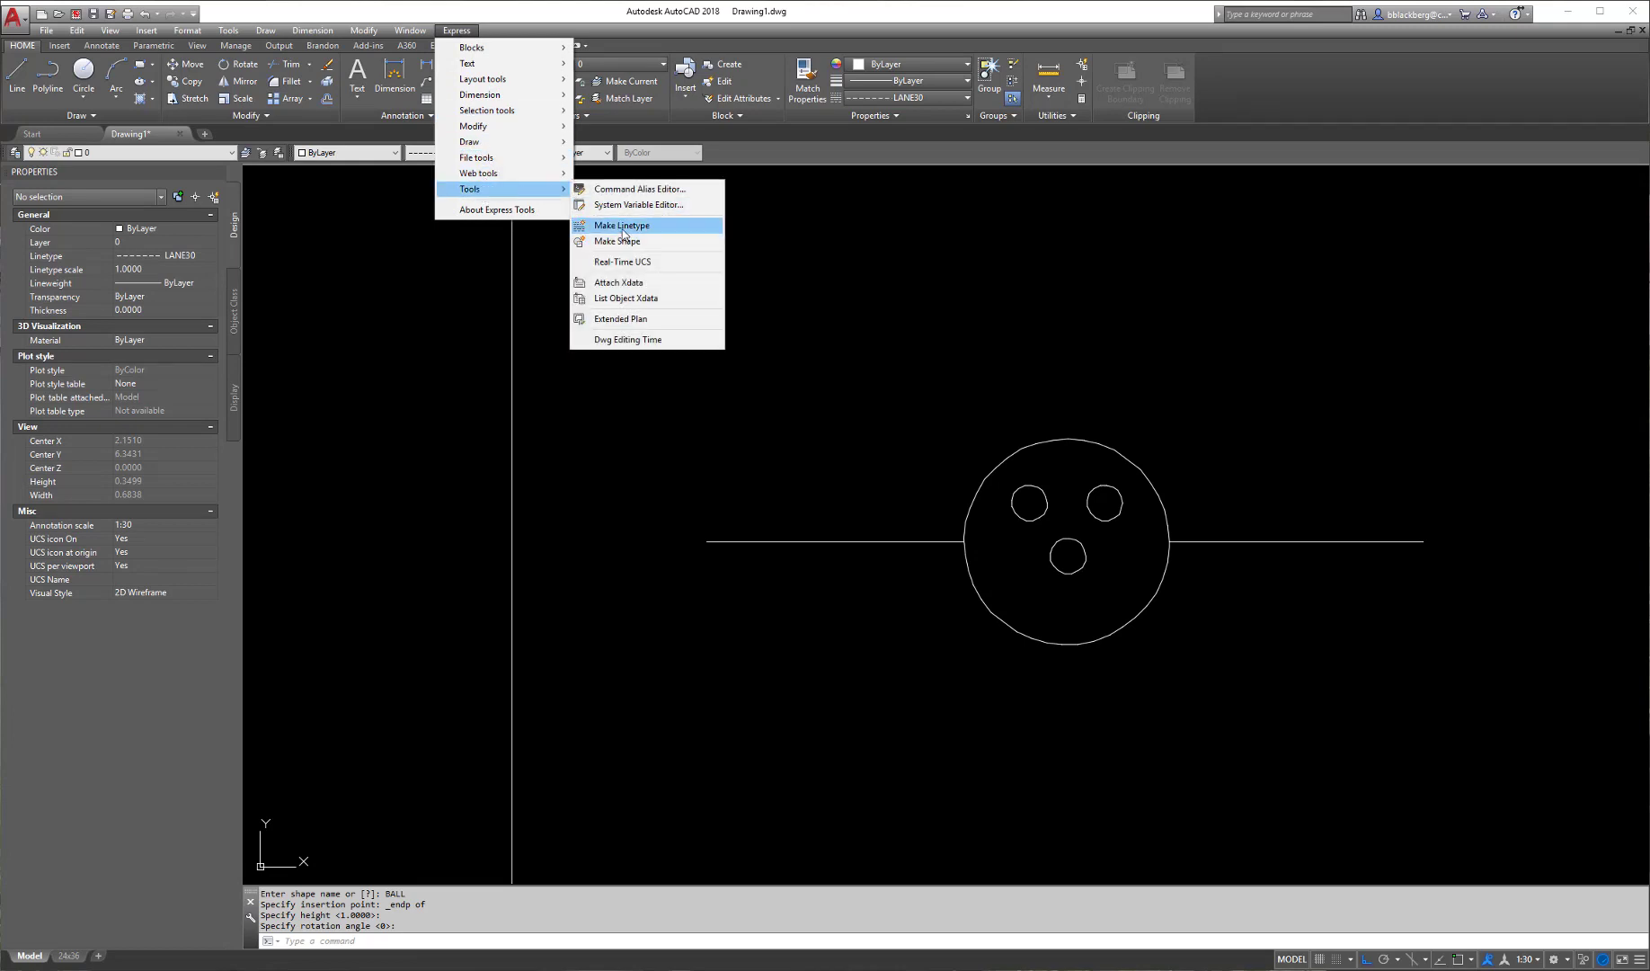
click(624, 229)
click(755, 629)
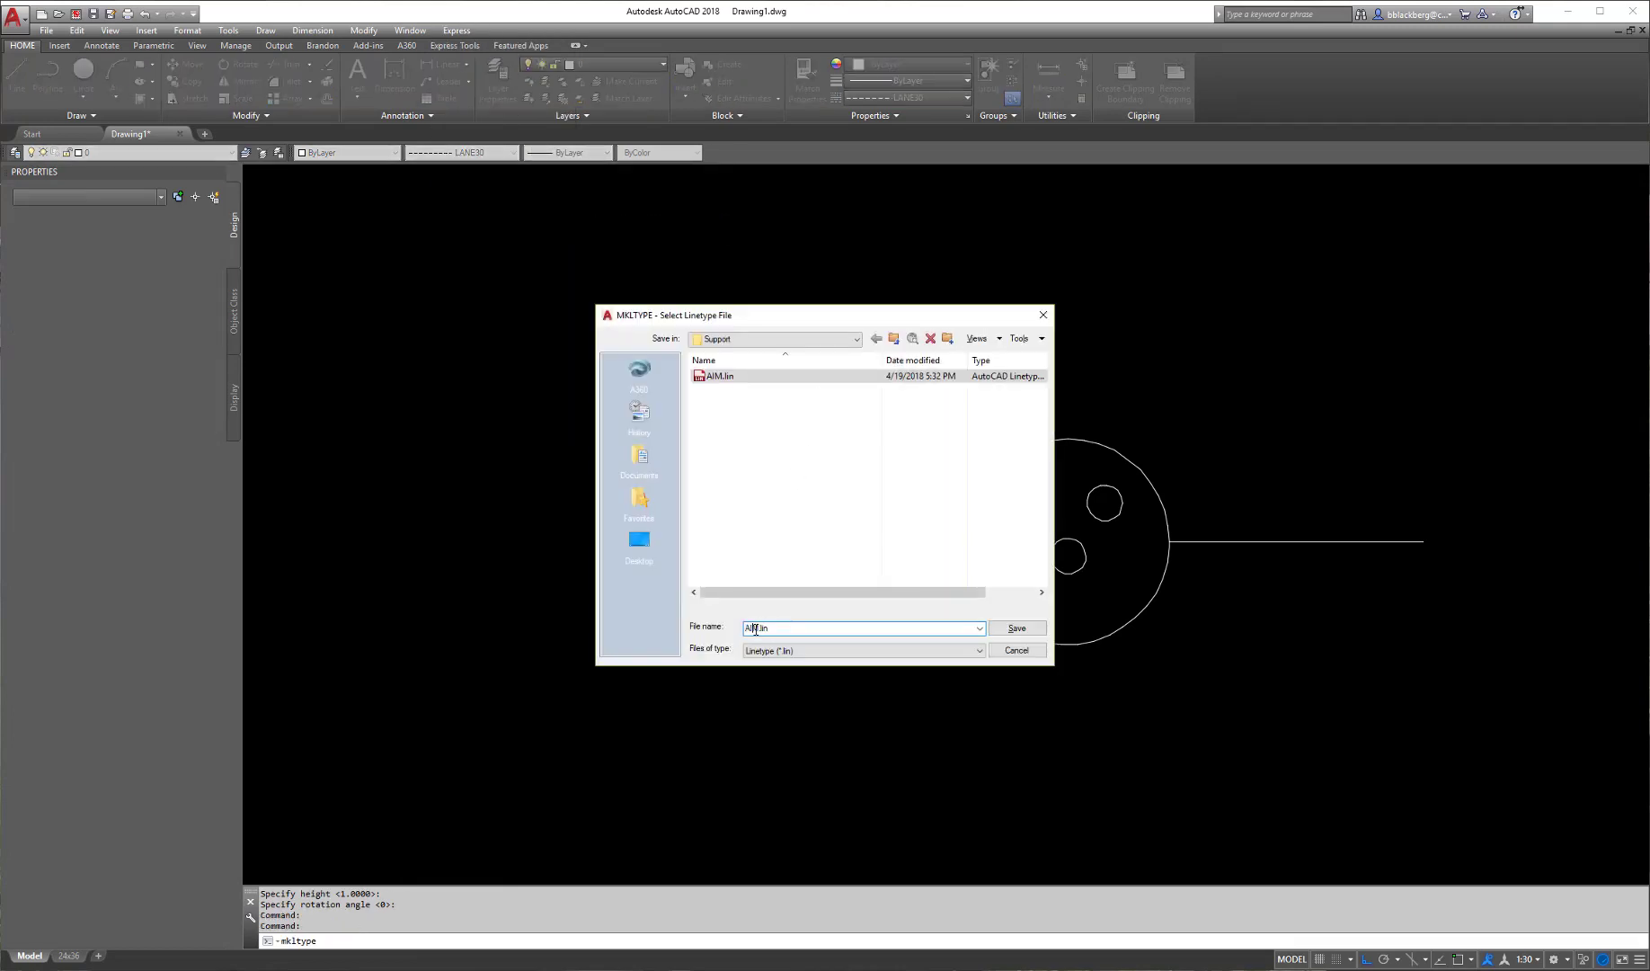
drag(757, 629, 730, 633)
text(BOWLING)
click(1023, 627)
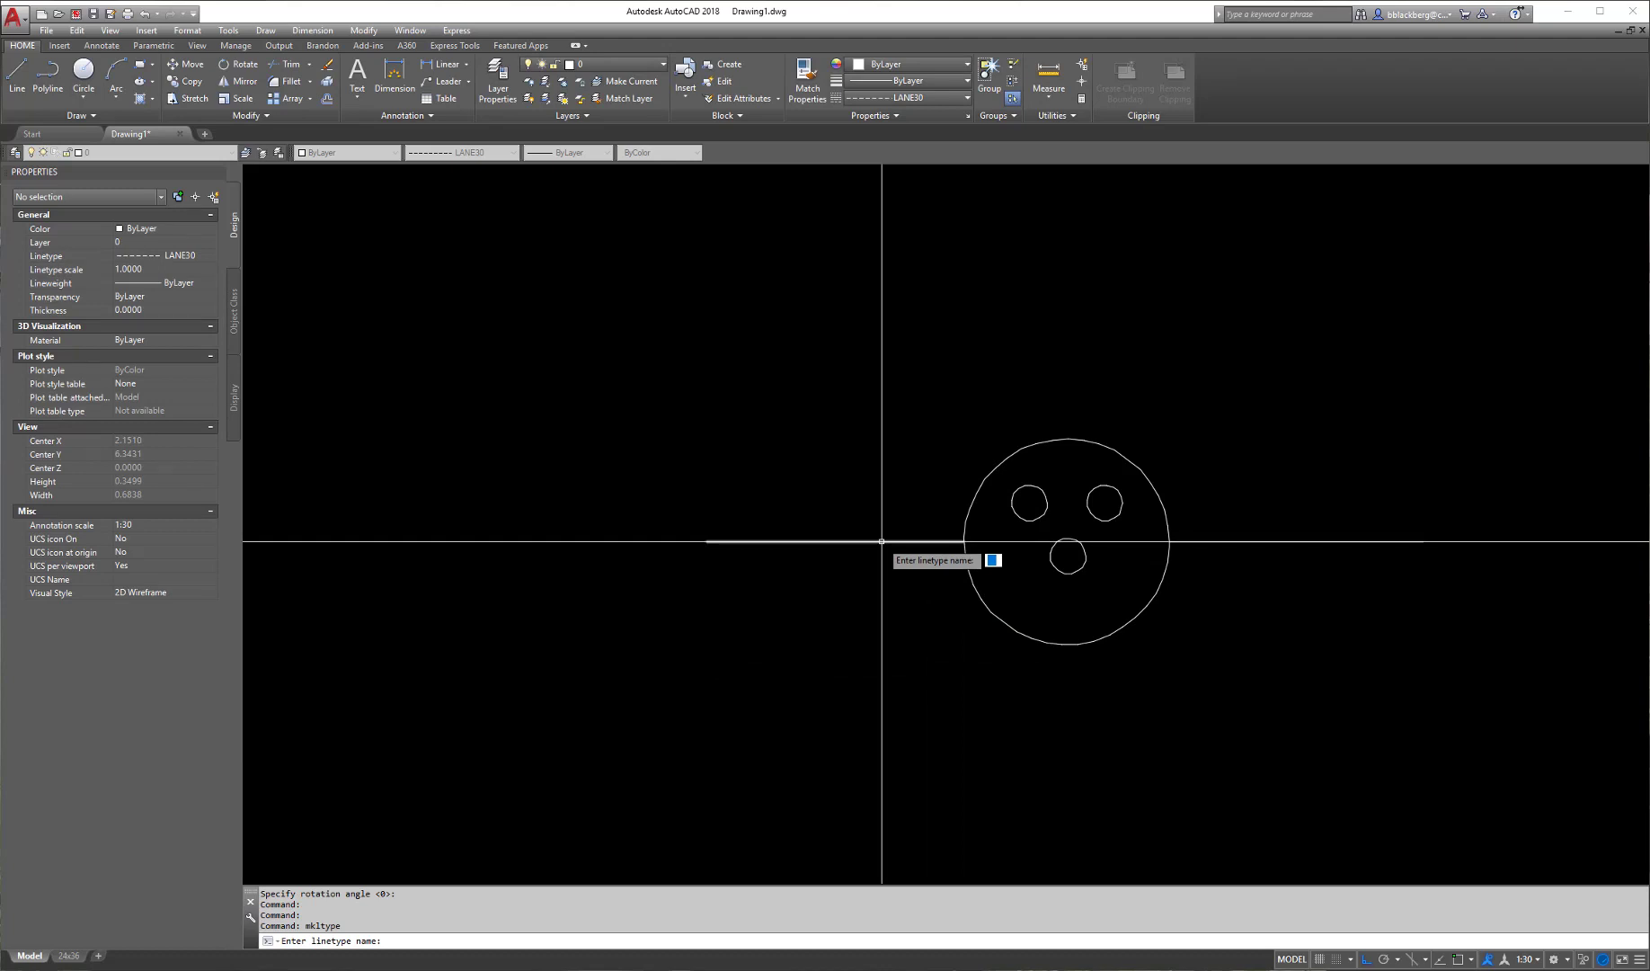
- Name the linetype BOWLING with description BOWLING BALL
text(BOWLING)
key(Return)
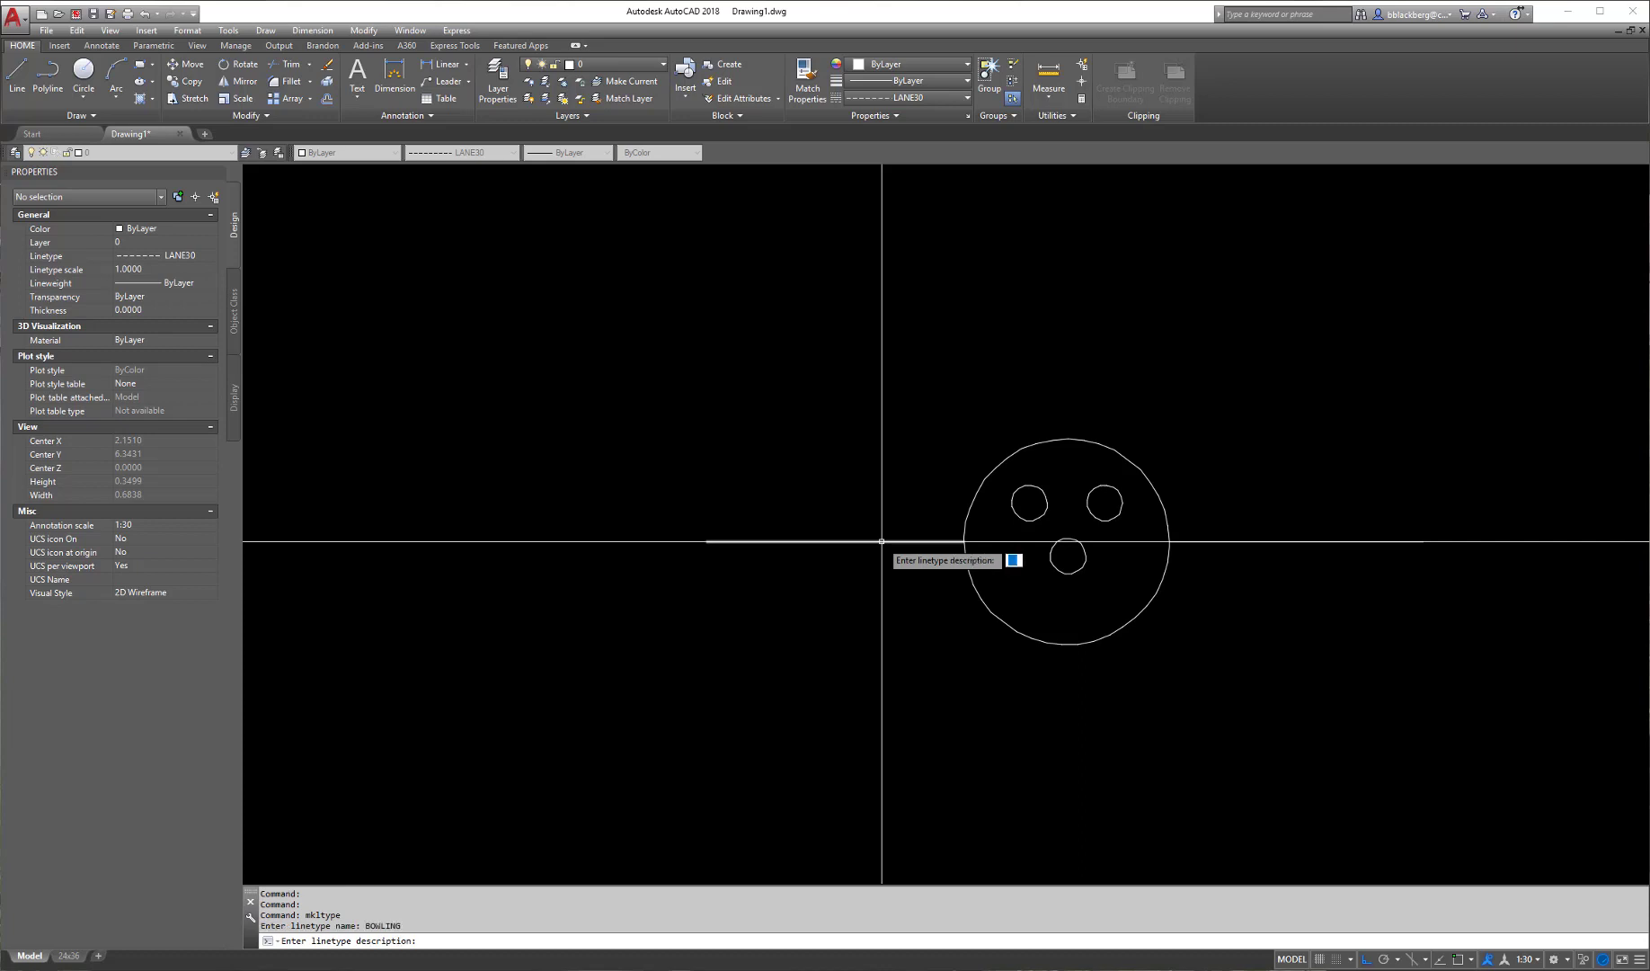
text(BOWLING BALL)
key(Return)
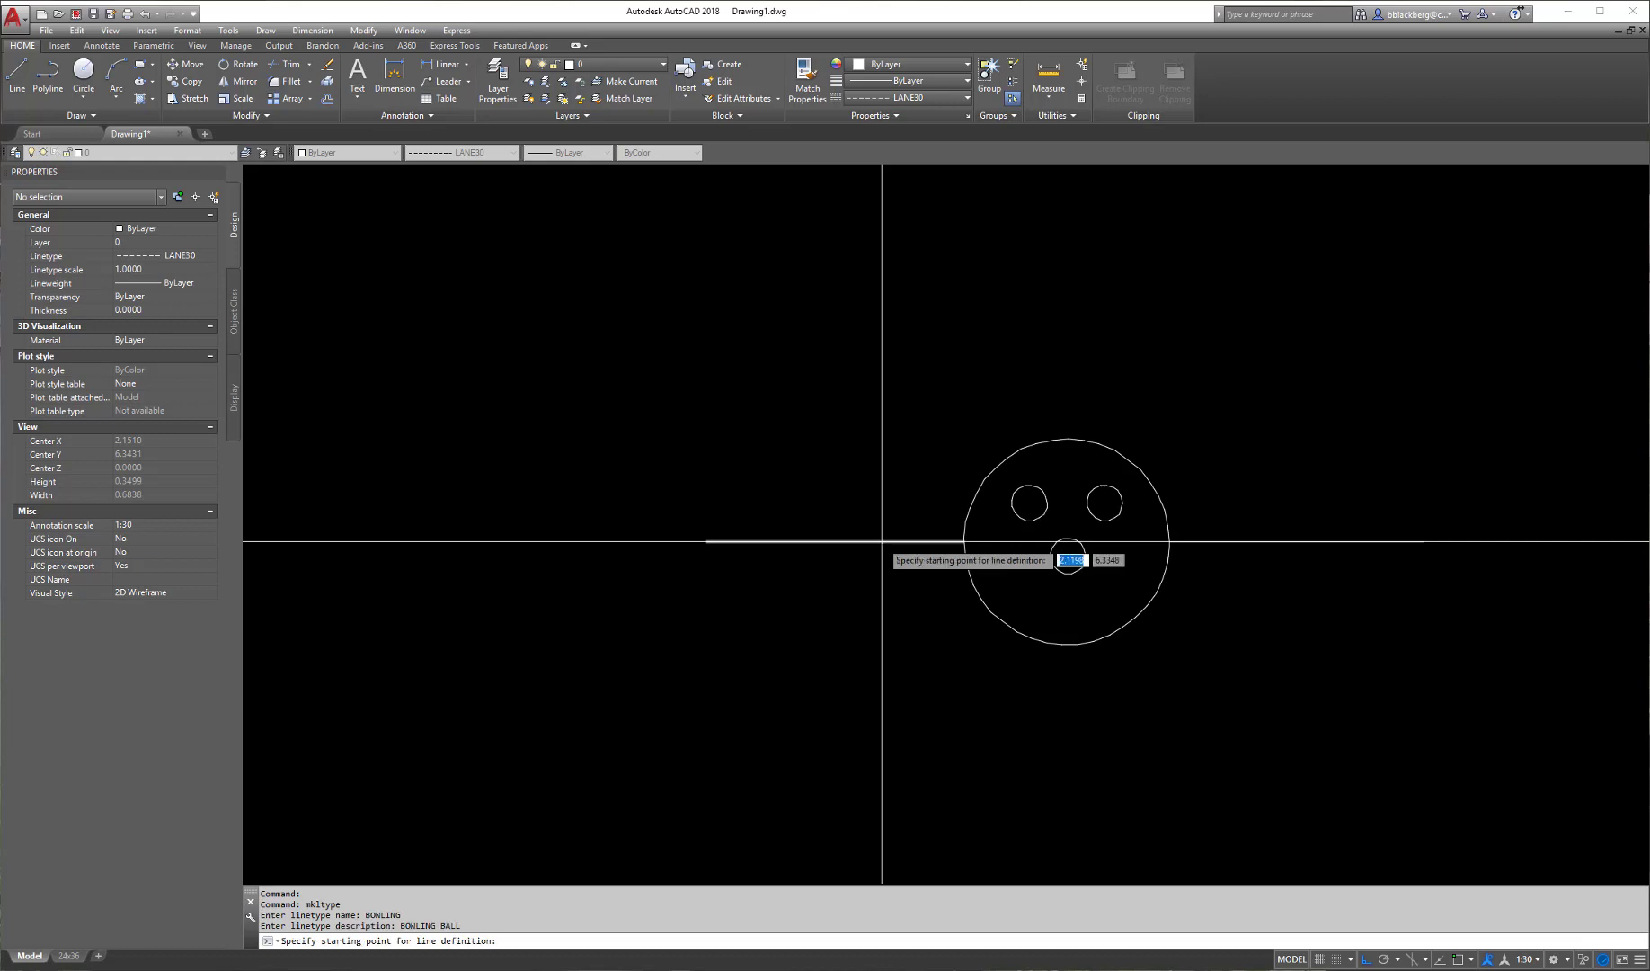
- Define BOWLING from the left line's end to the face's right edge, including line and face
shift+right_click(719, 492)
click(755, 585)
click(716, 543)
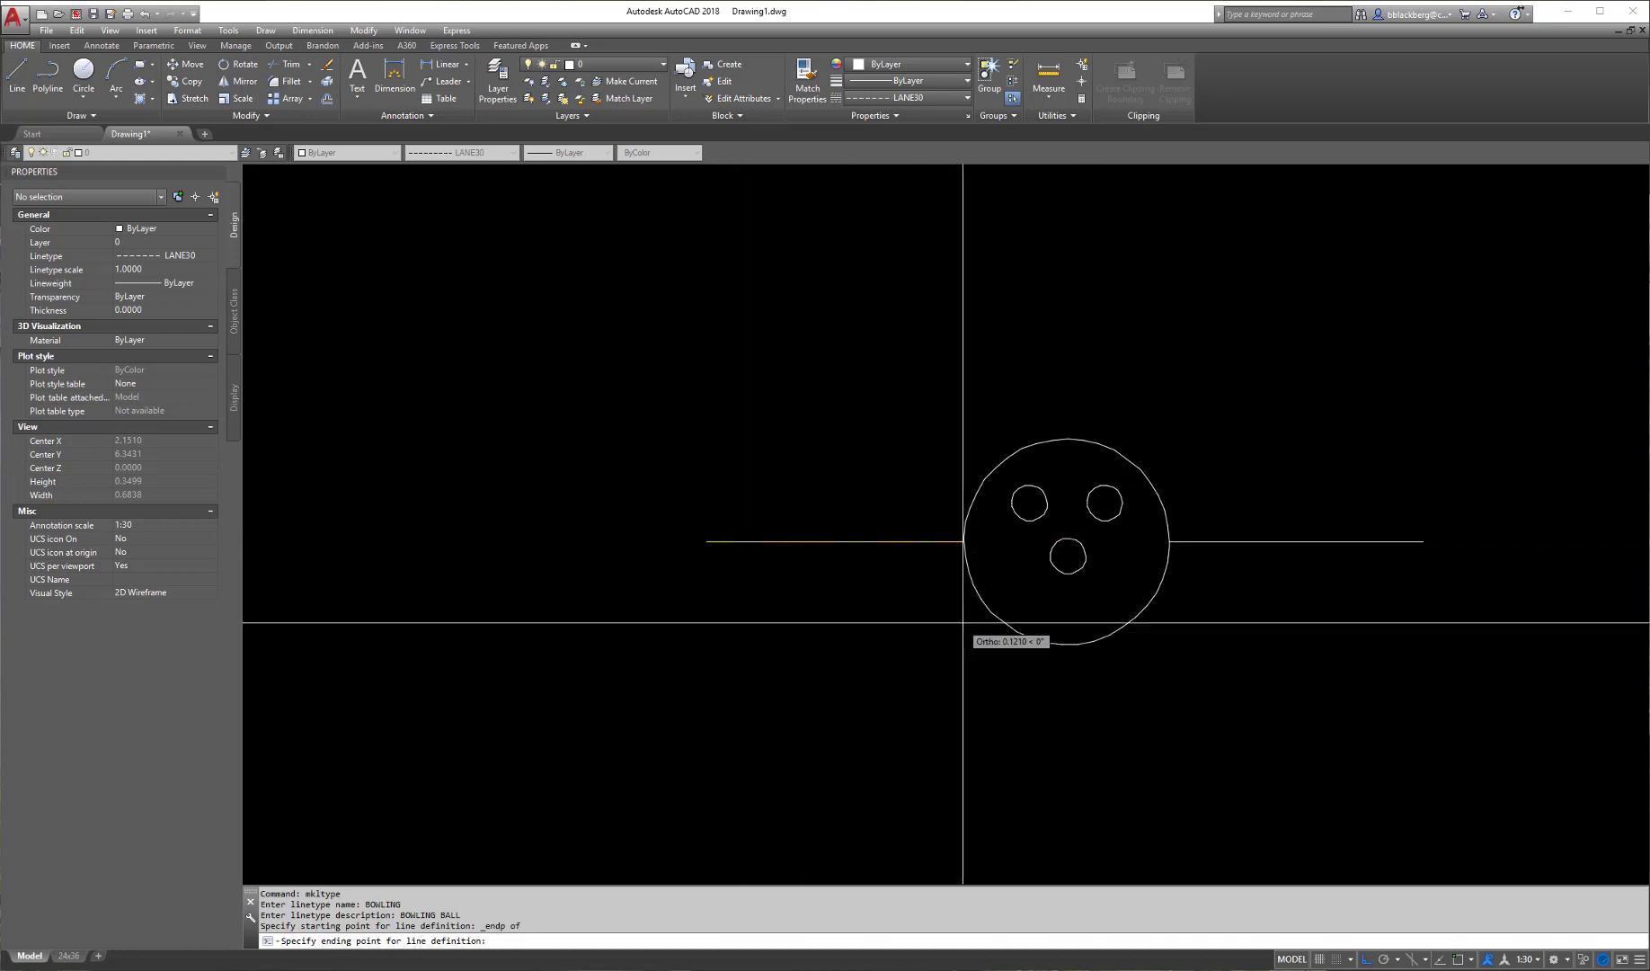
shift+right_click(1119, 566)
click(1160, 660)
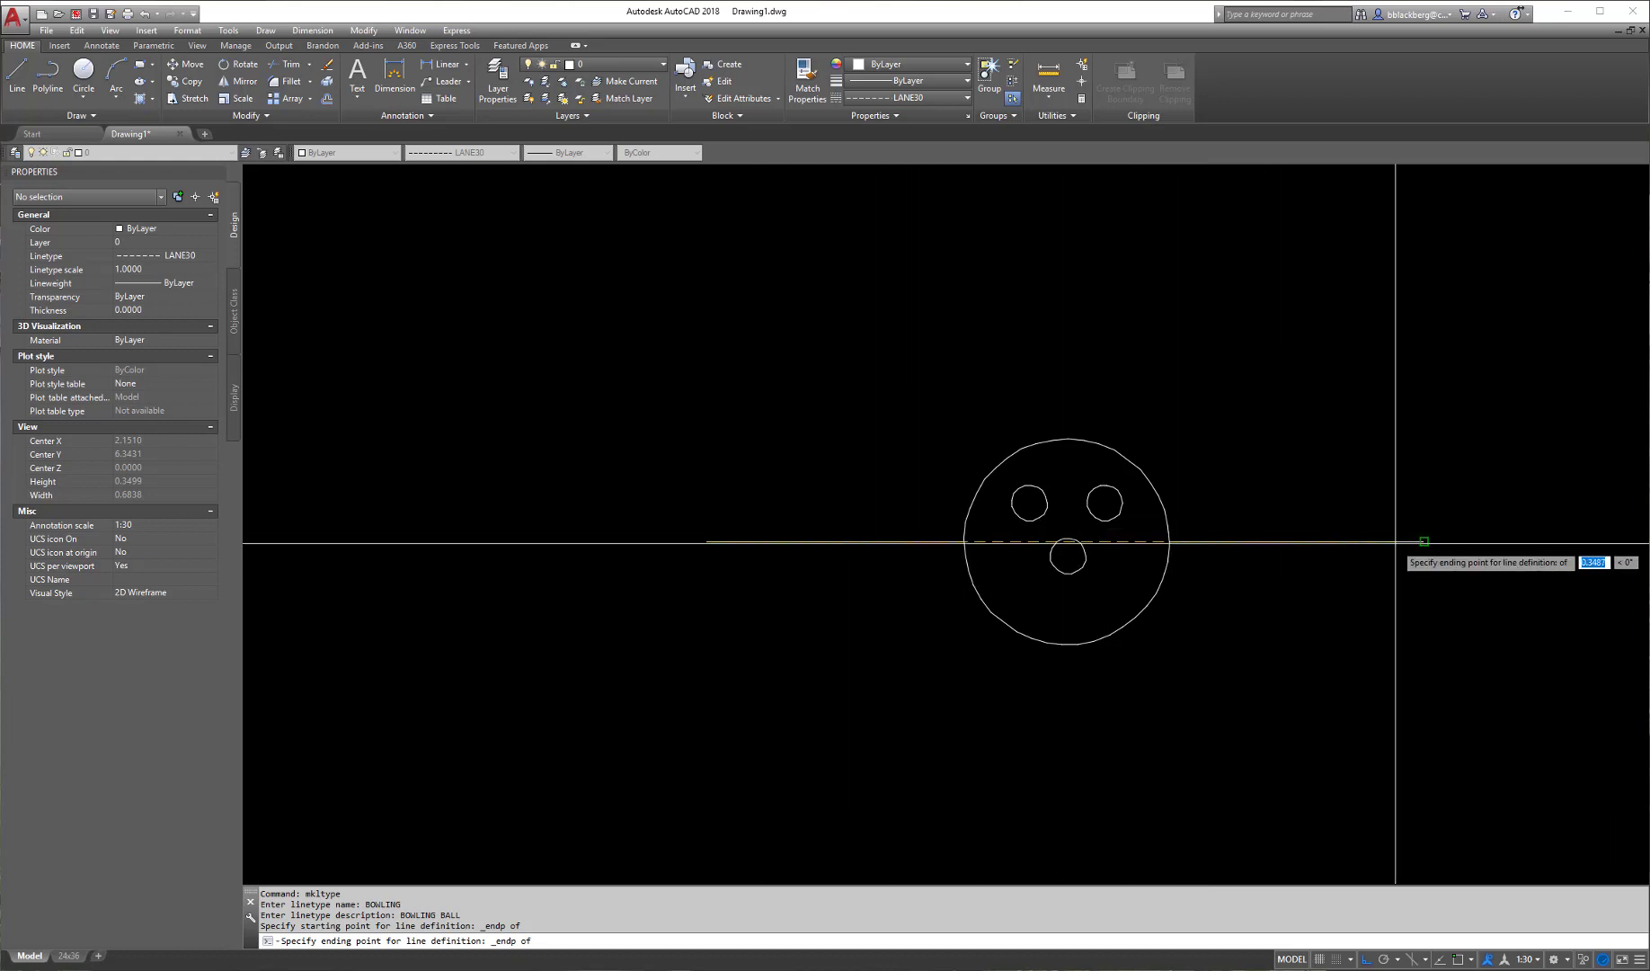
click(1172, 542)
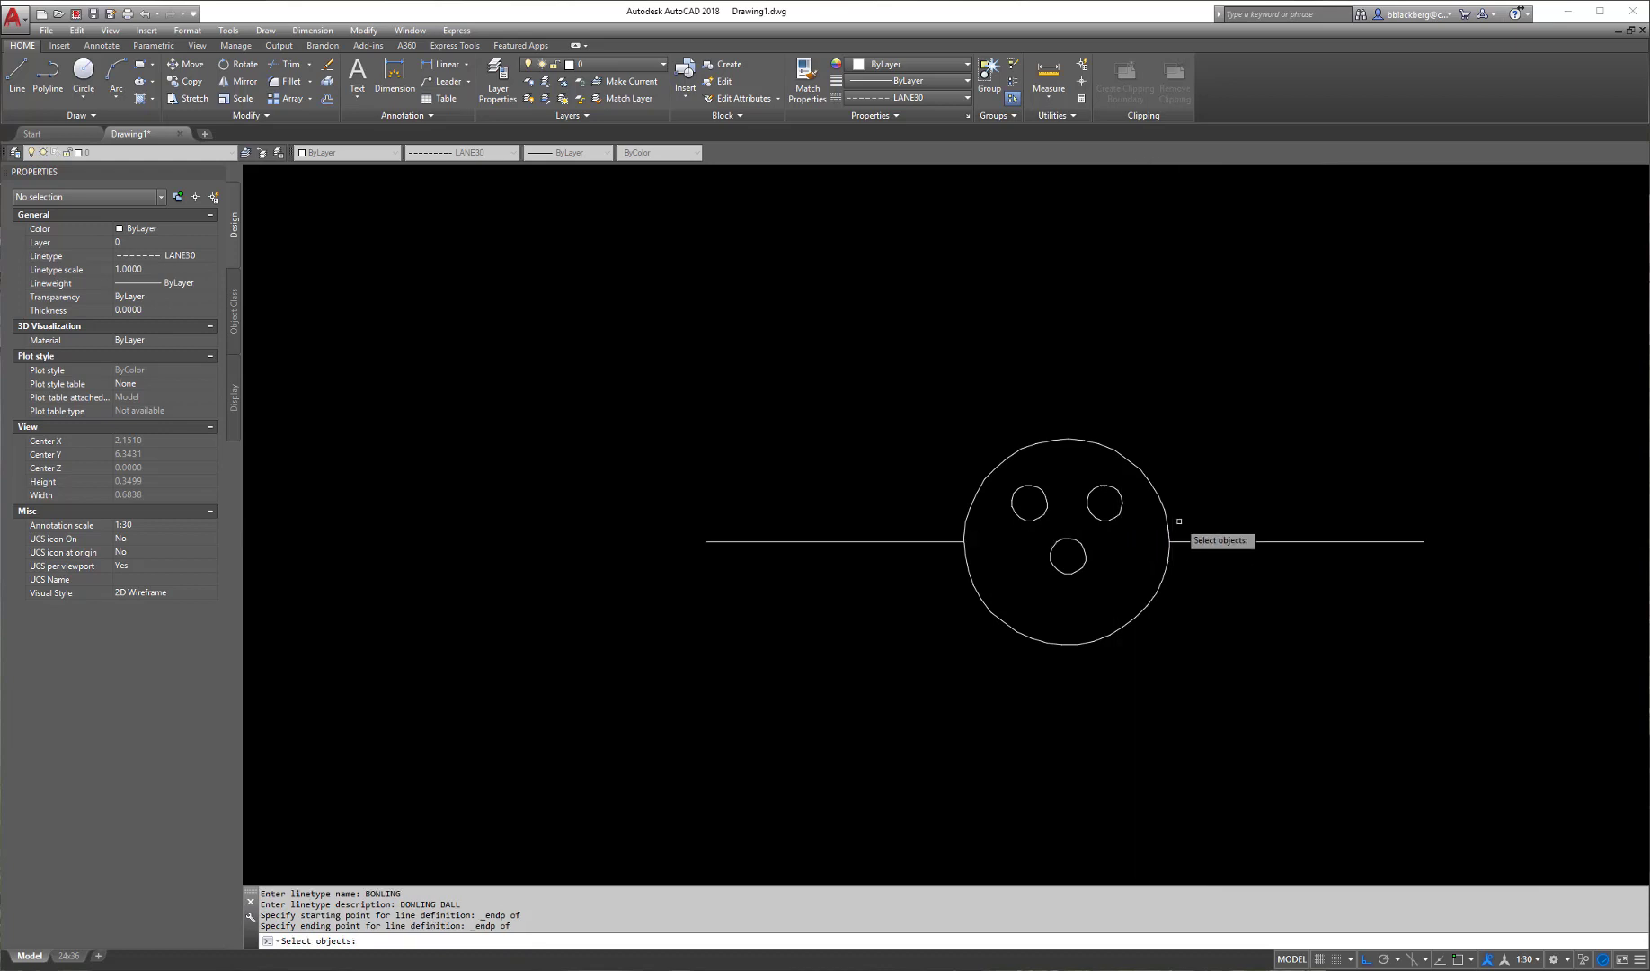
click(905, 541)
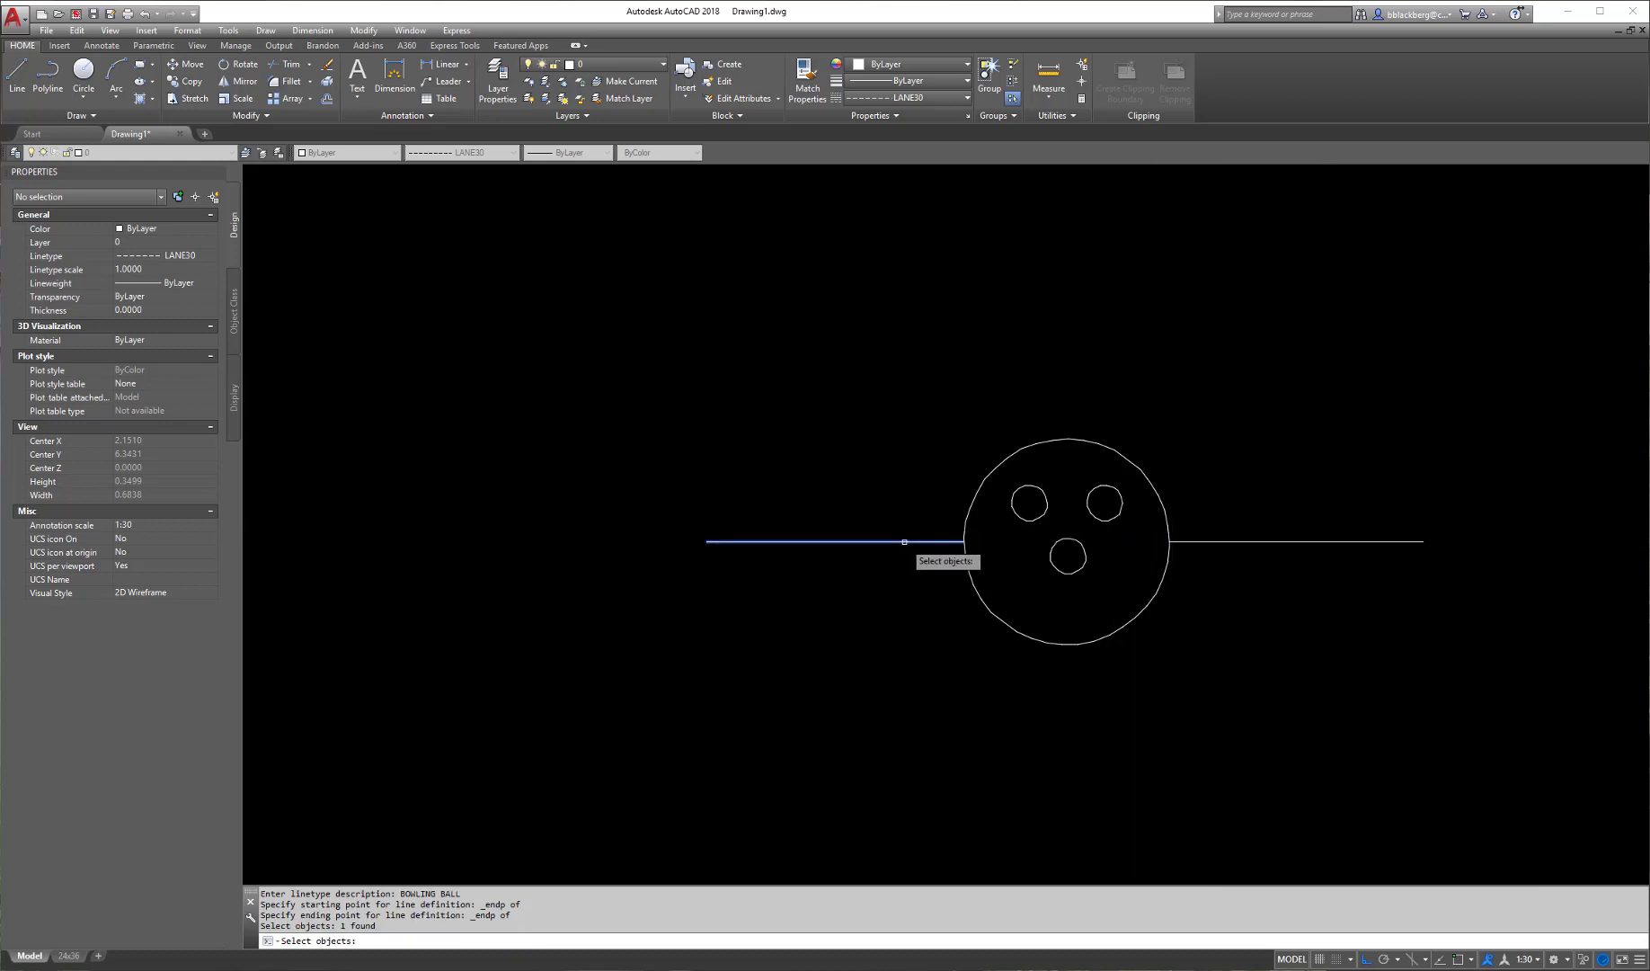
click(1051, 556)
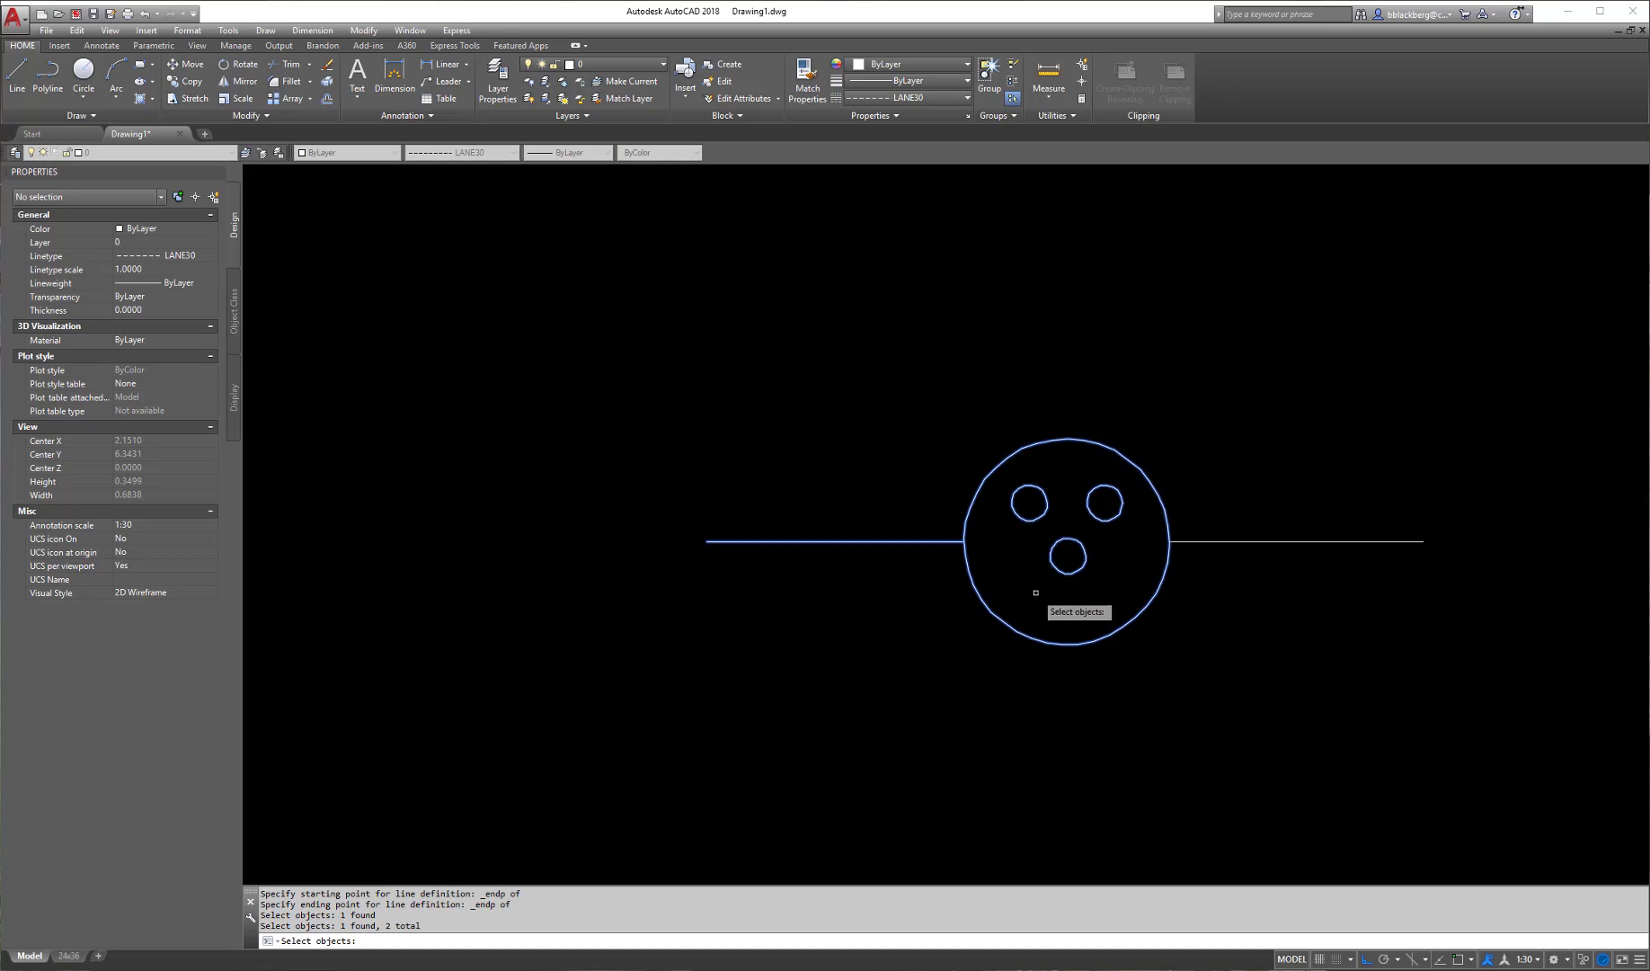
key(Return)
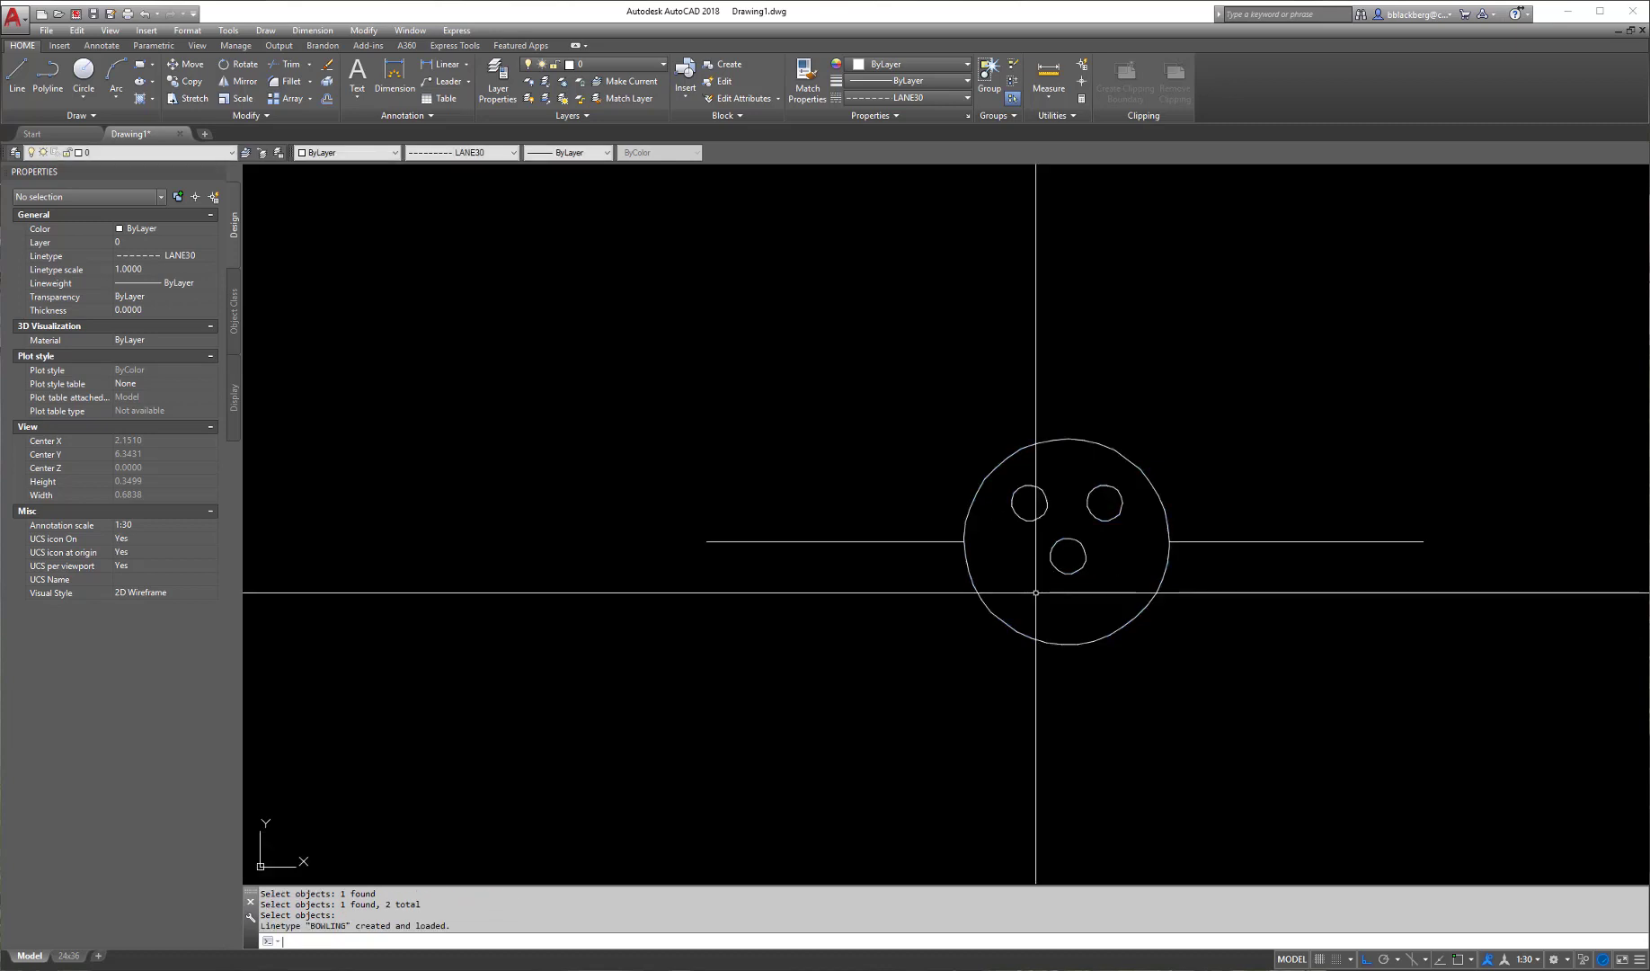
- Make BOWLING the current linetype and start a new line left of the face
click(935, 102)
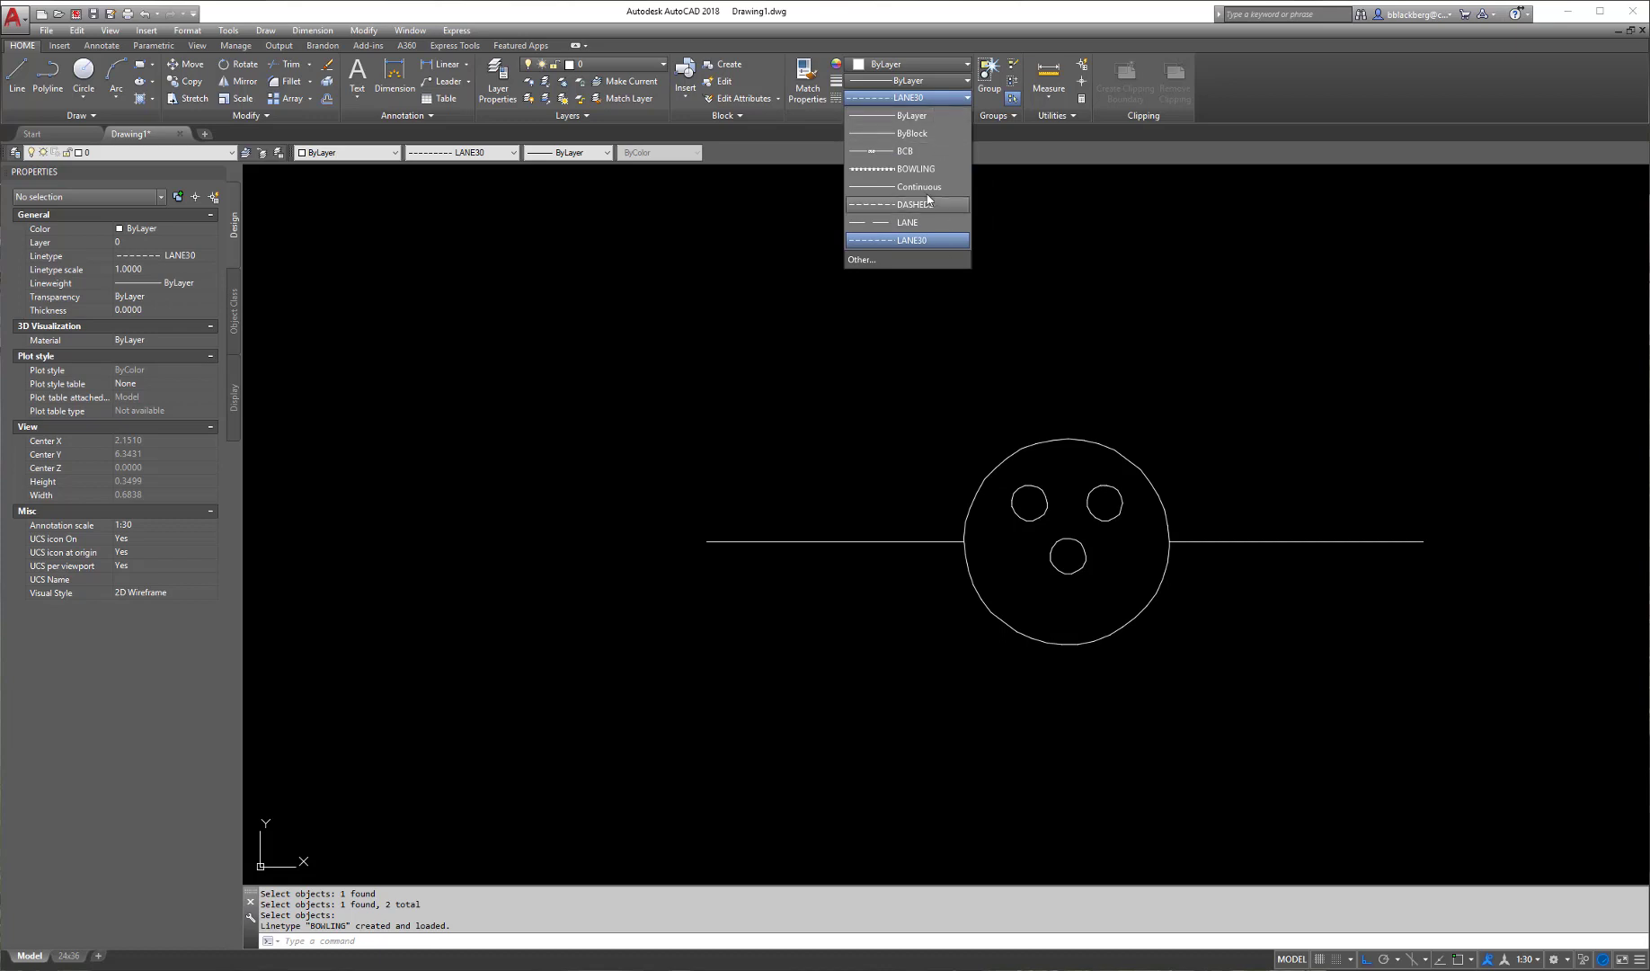
click(913, 169)
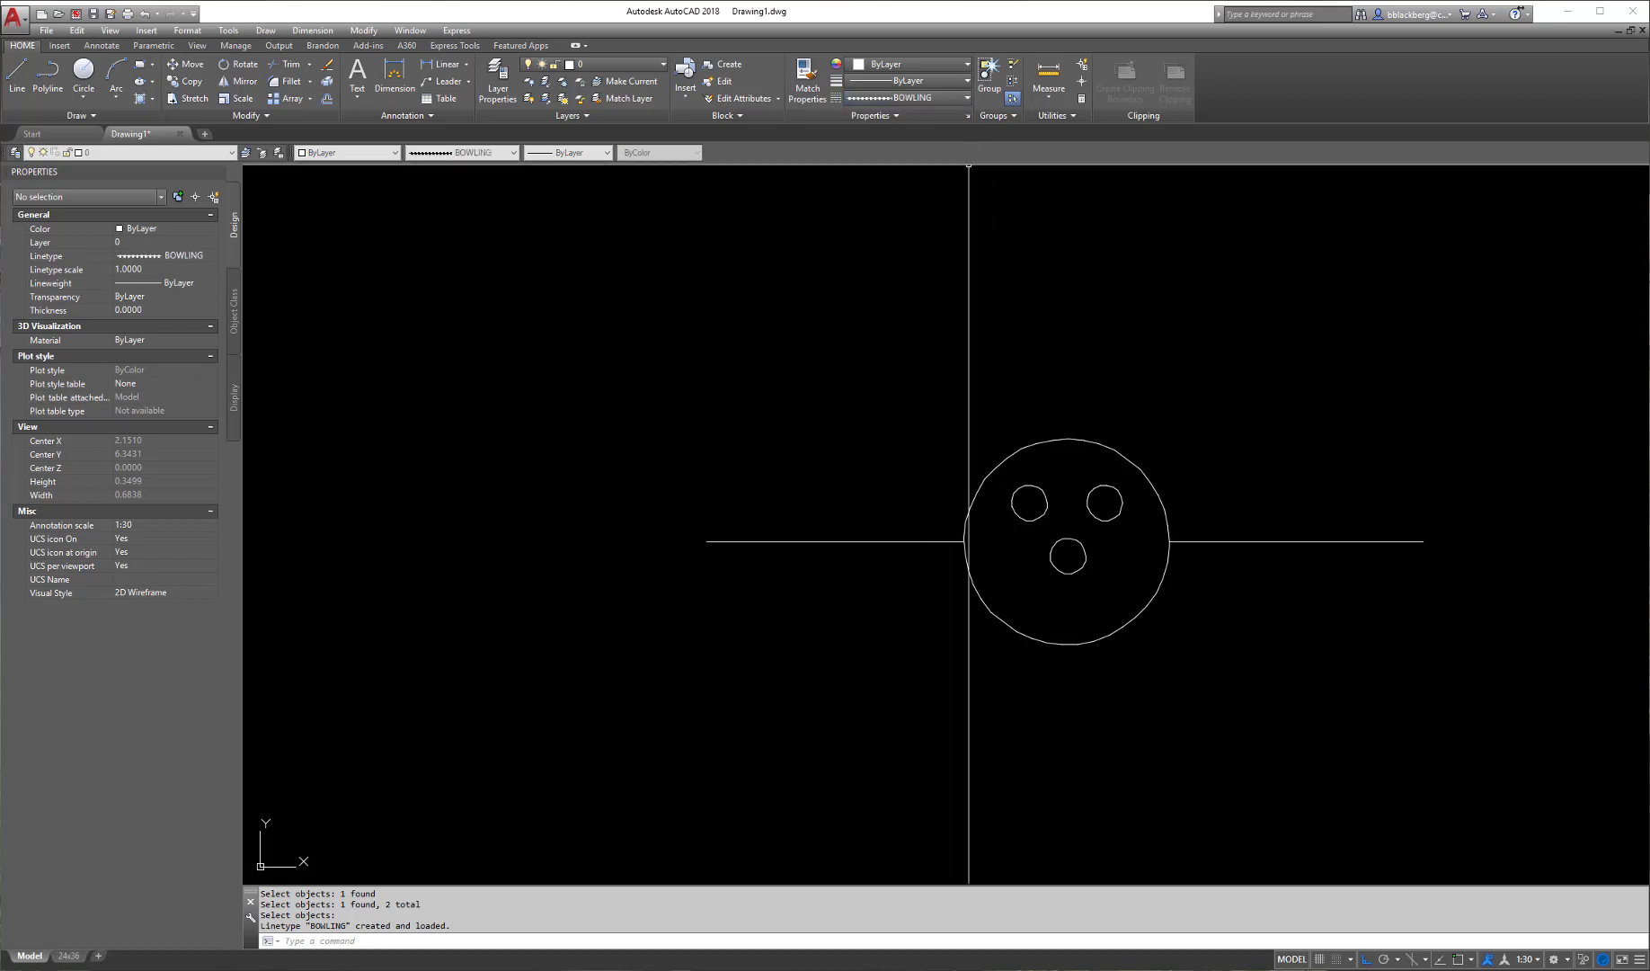
click(17, 72)
click(504, 334)
- Extend the BOWLING line far enough to show five faces, then end it
scroll(1263, 452, down, 6)
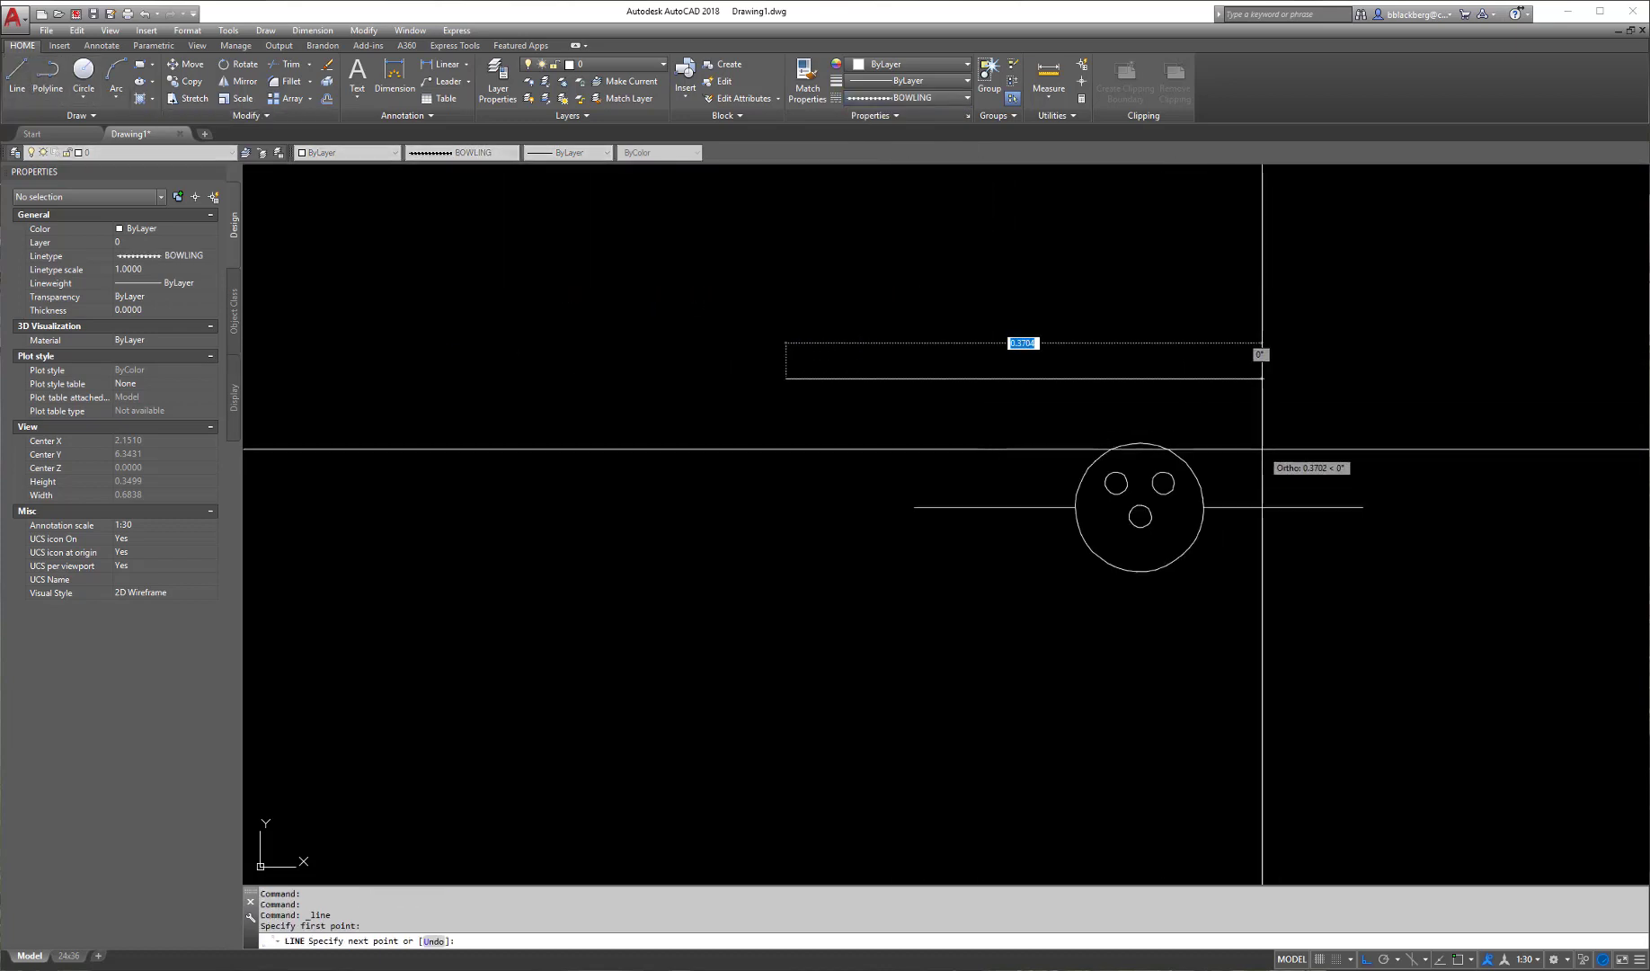
scroll(1356, 482, down, 6)
middle_drag(1355, 482, 777, 561)
scroll(1445, 566, down, 8)
middle_drag(1381, 578, 1024, 594)
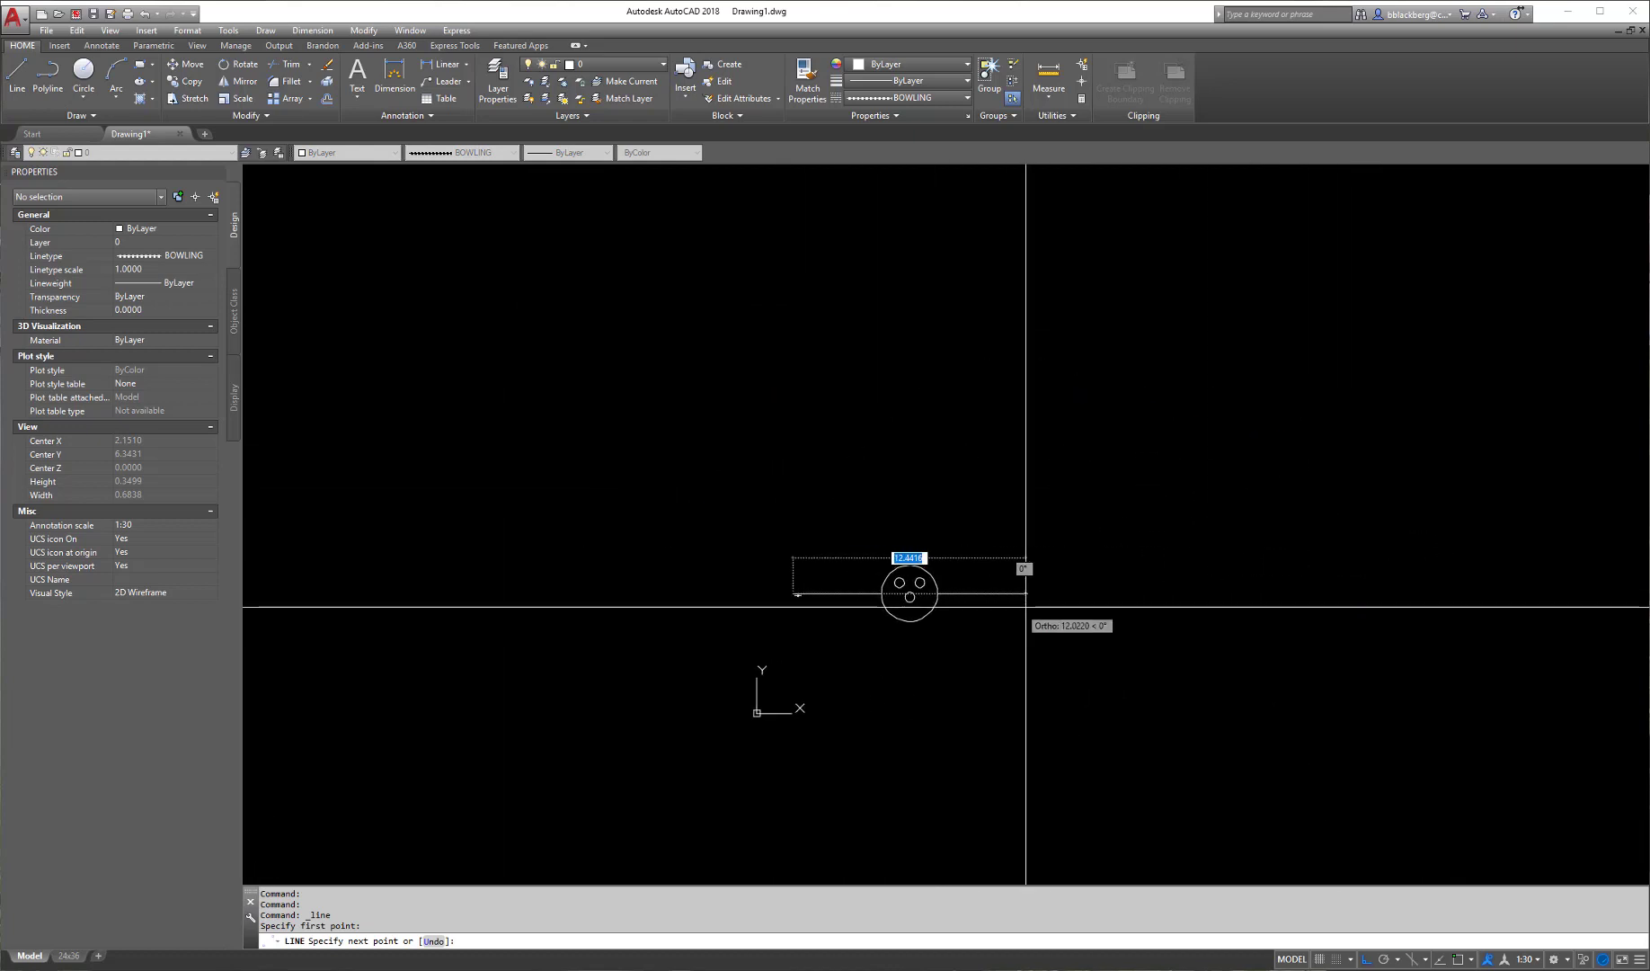
key(Escape)
key(Escape)
key(Escape)
key(Escape)
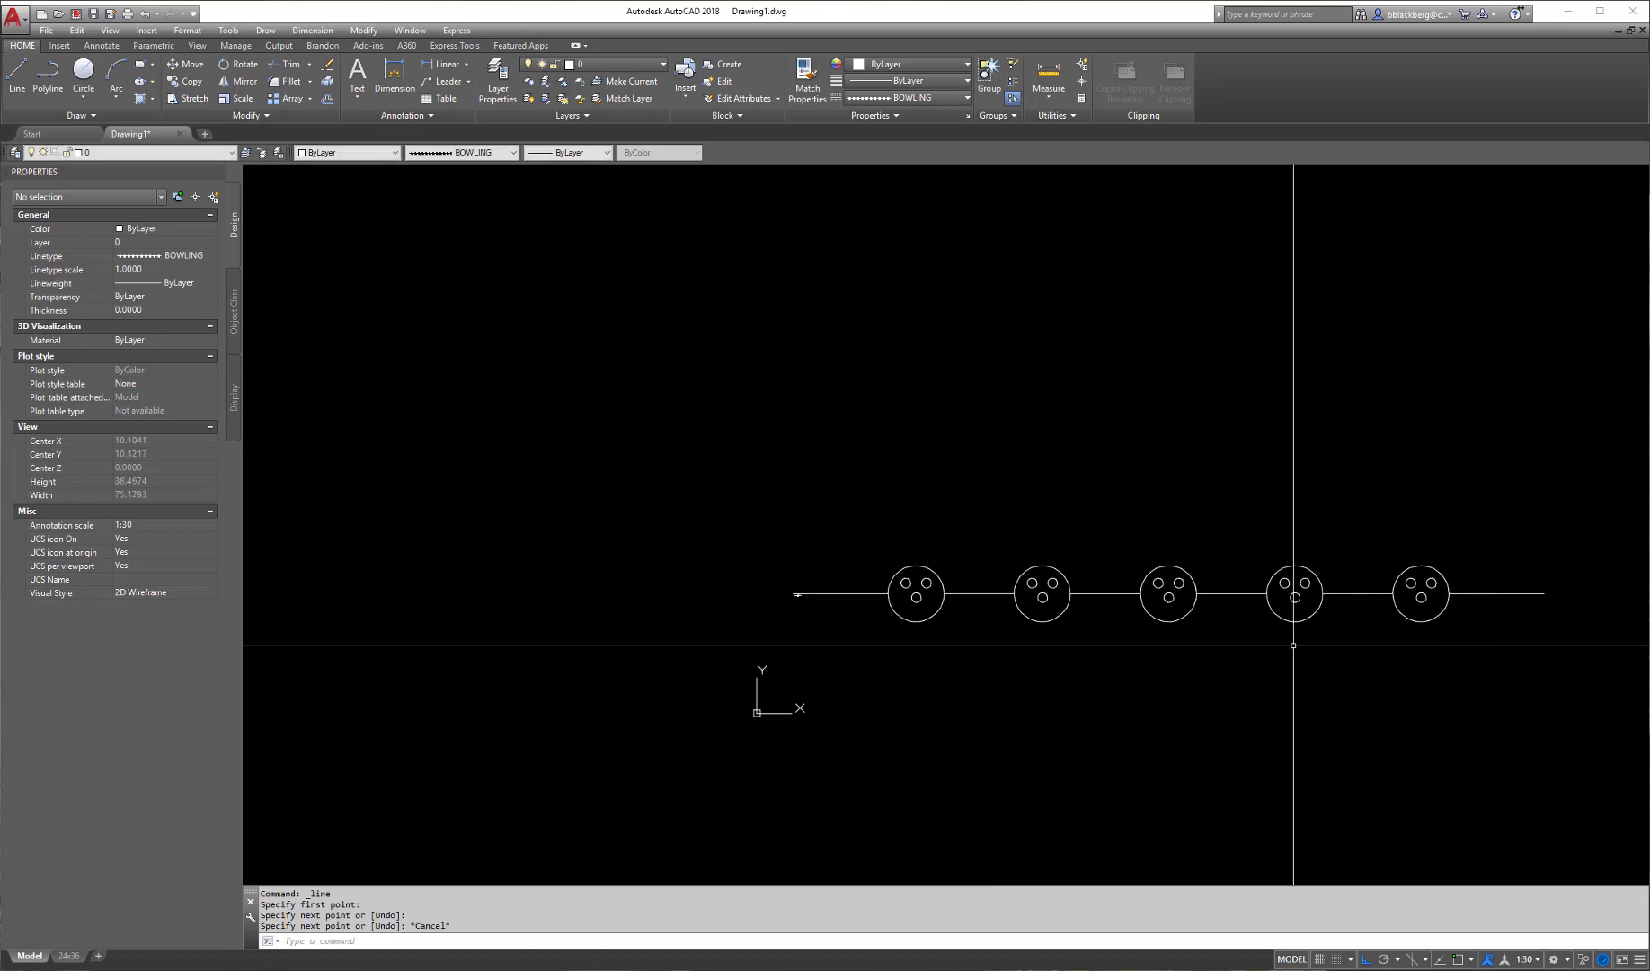
- Measure the face spacing with DIST, then select the new line
scroll(915, 621, up, 5)
text(DI)
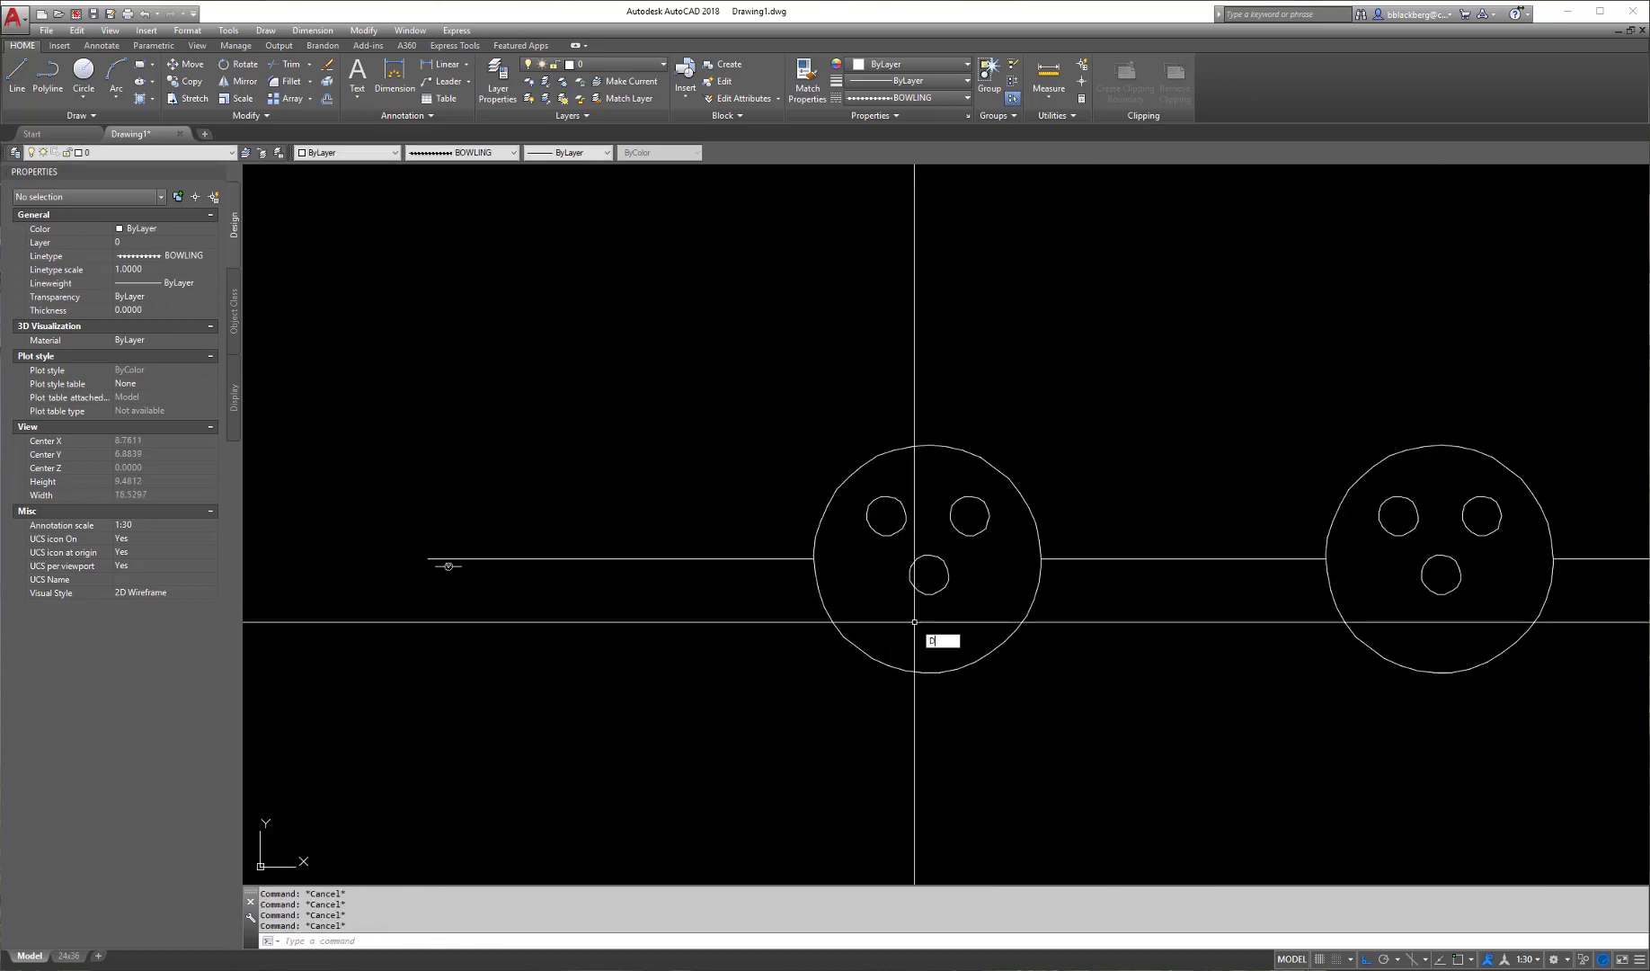
key(Return)
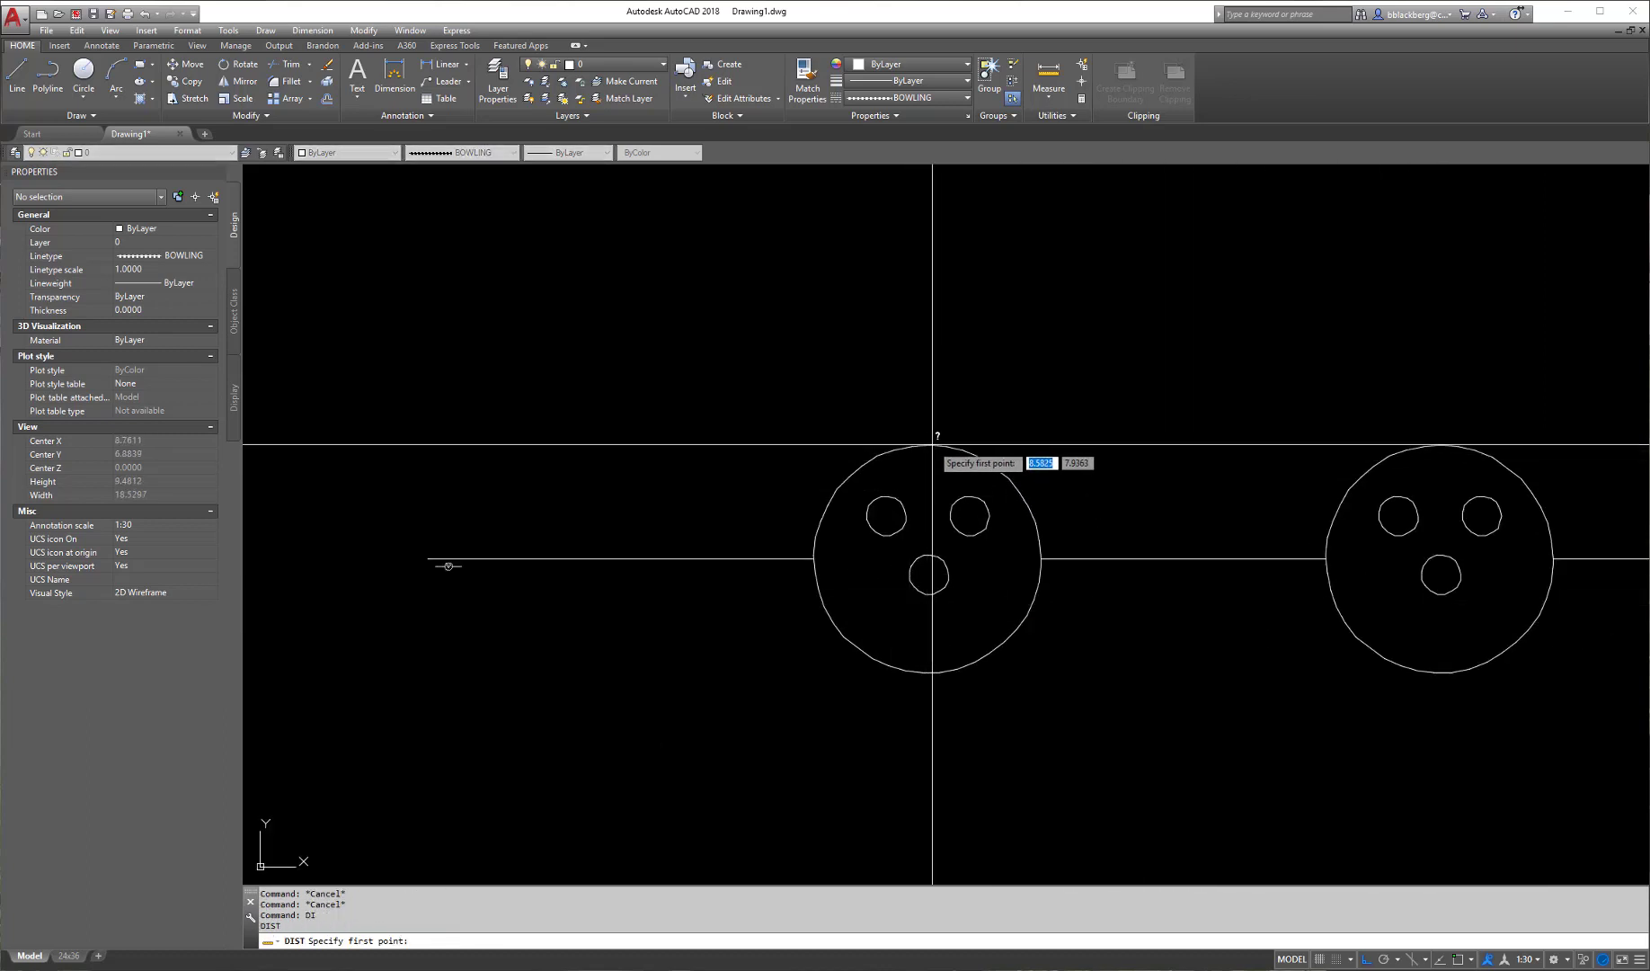
click(928, 447)
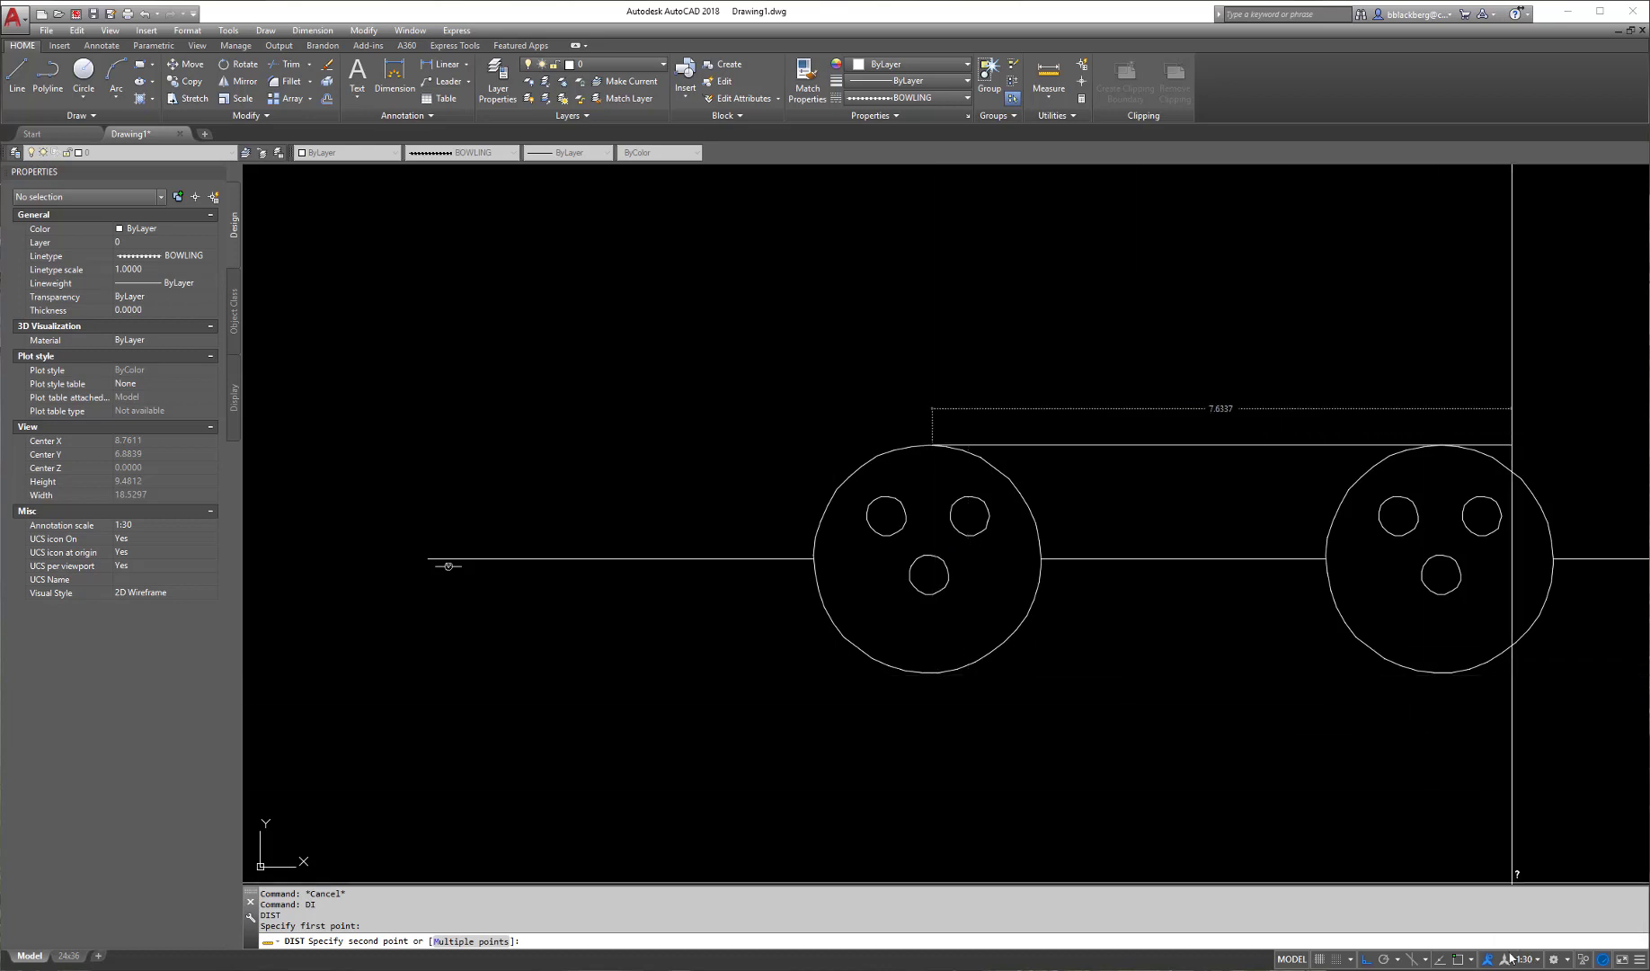
key(Escape)
key(Escape)
key(Escape)
key(Escape)
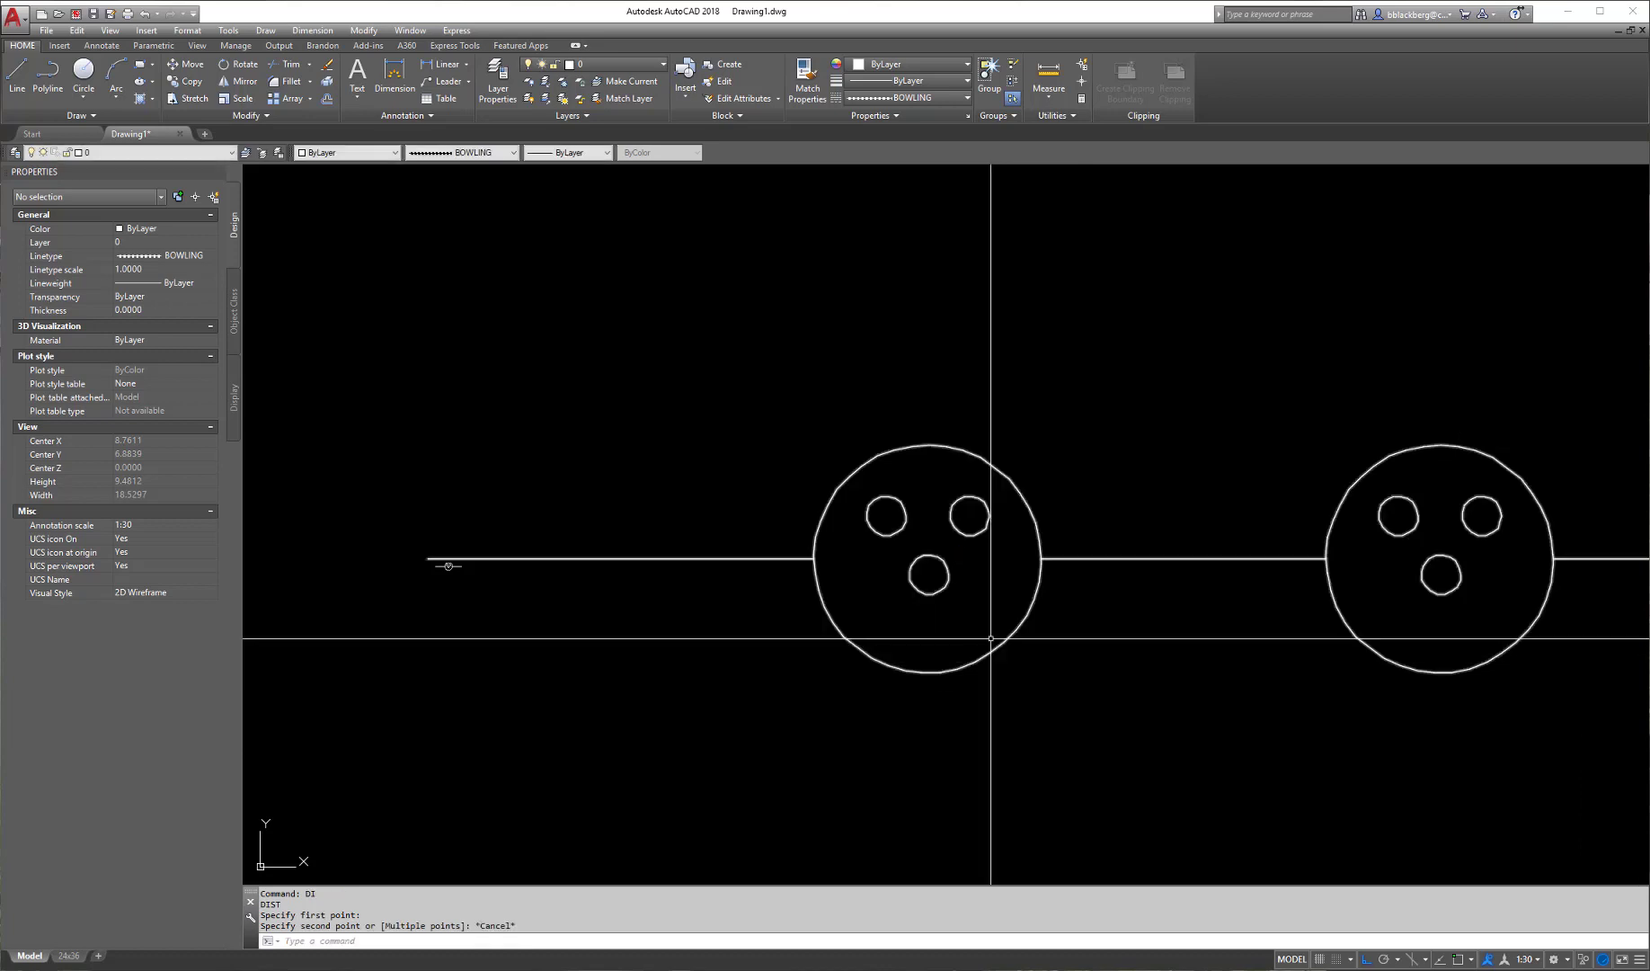
click(1016, 622)
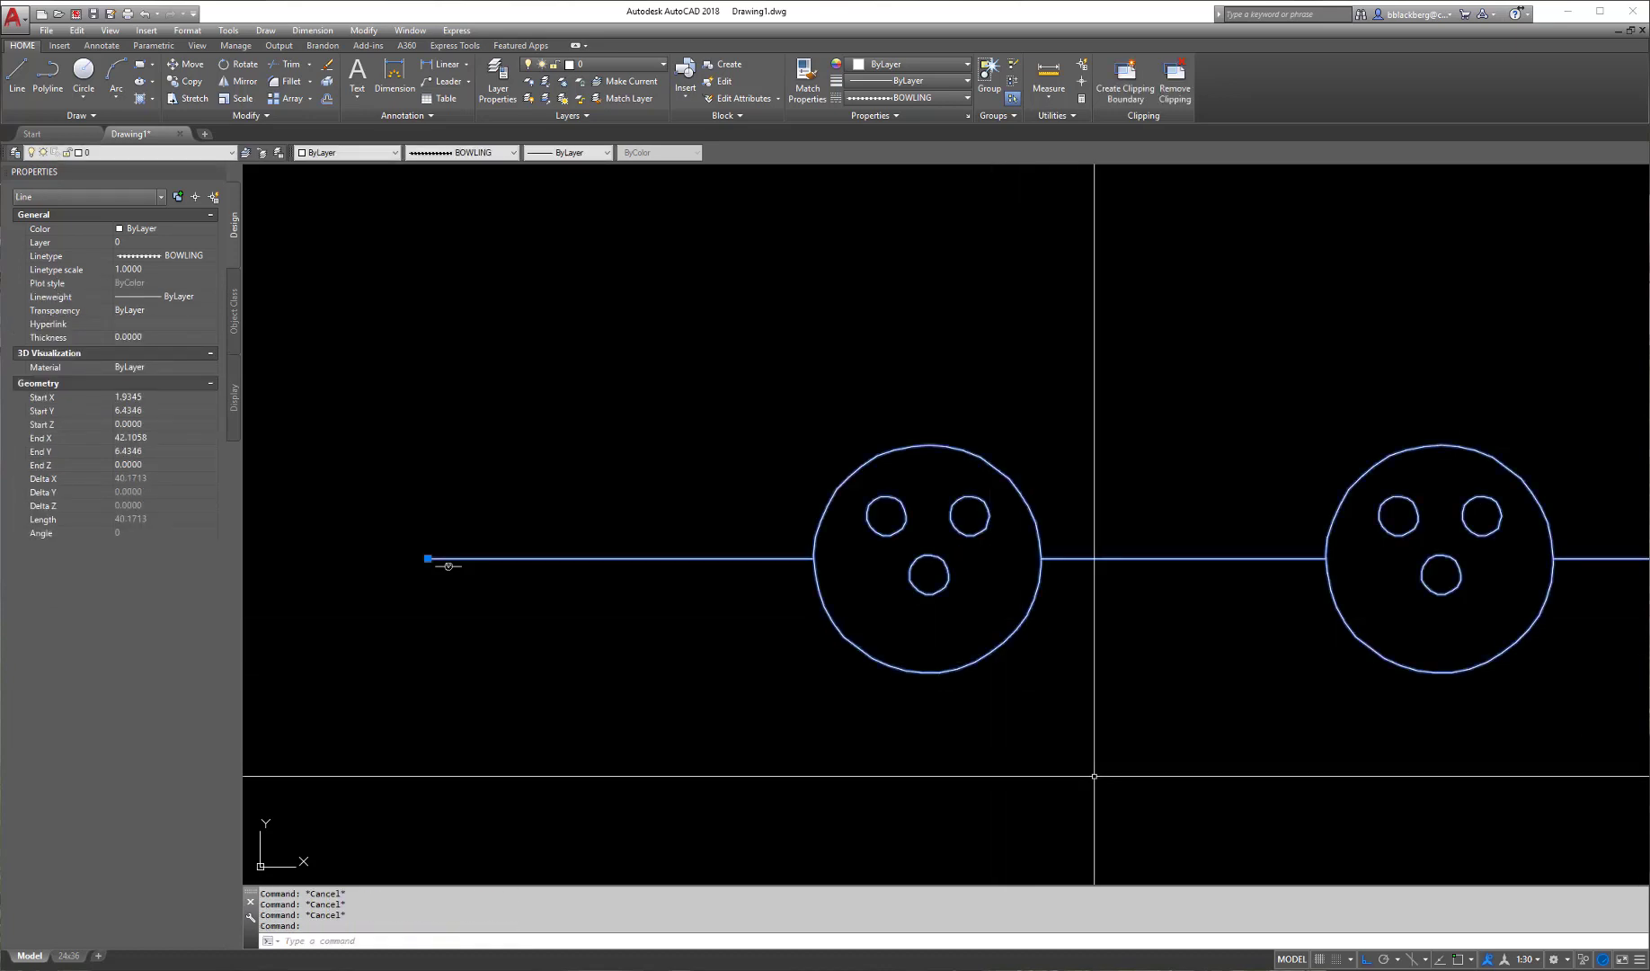
- Create multiline text 'BCB' with a text height of 3
key(Escape)
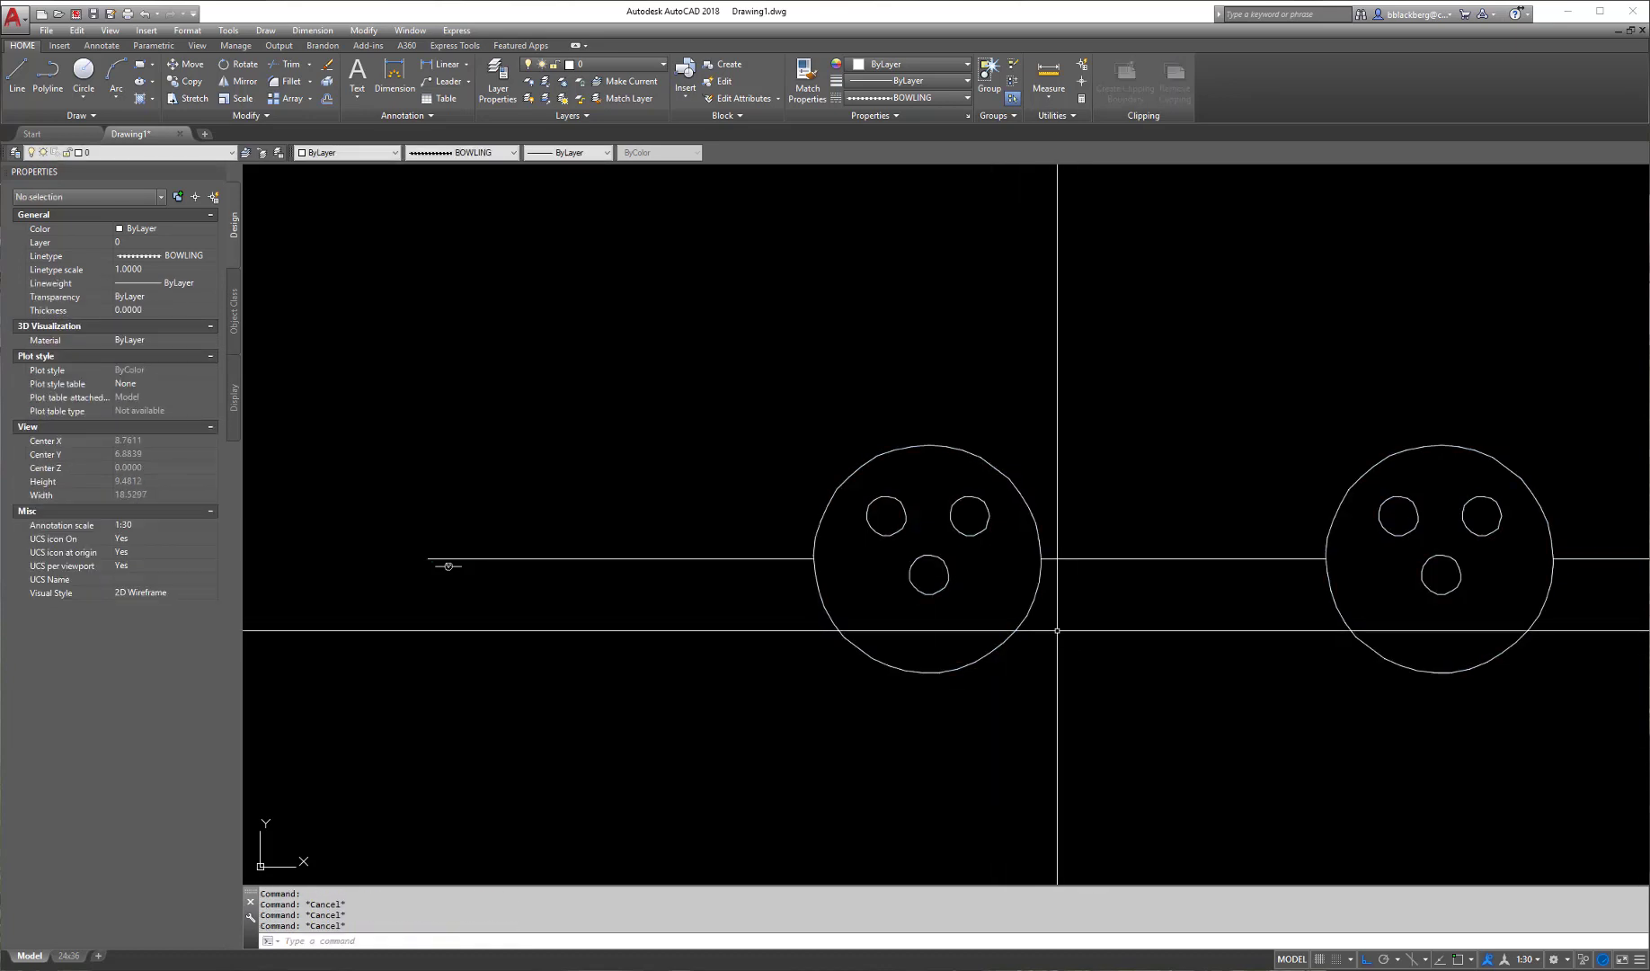
text(mt)
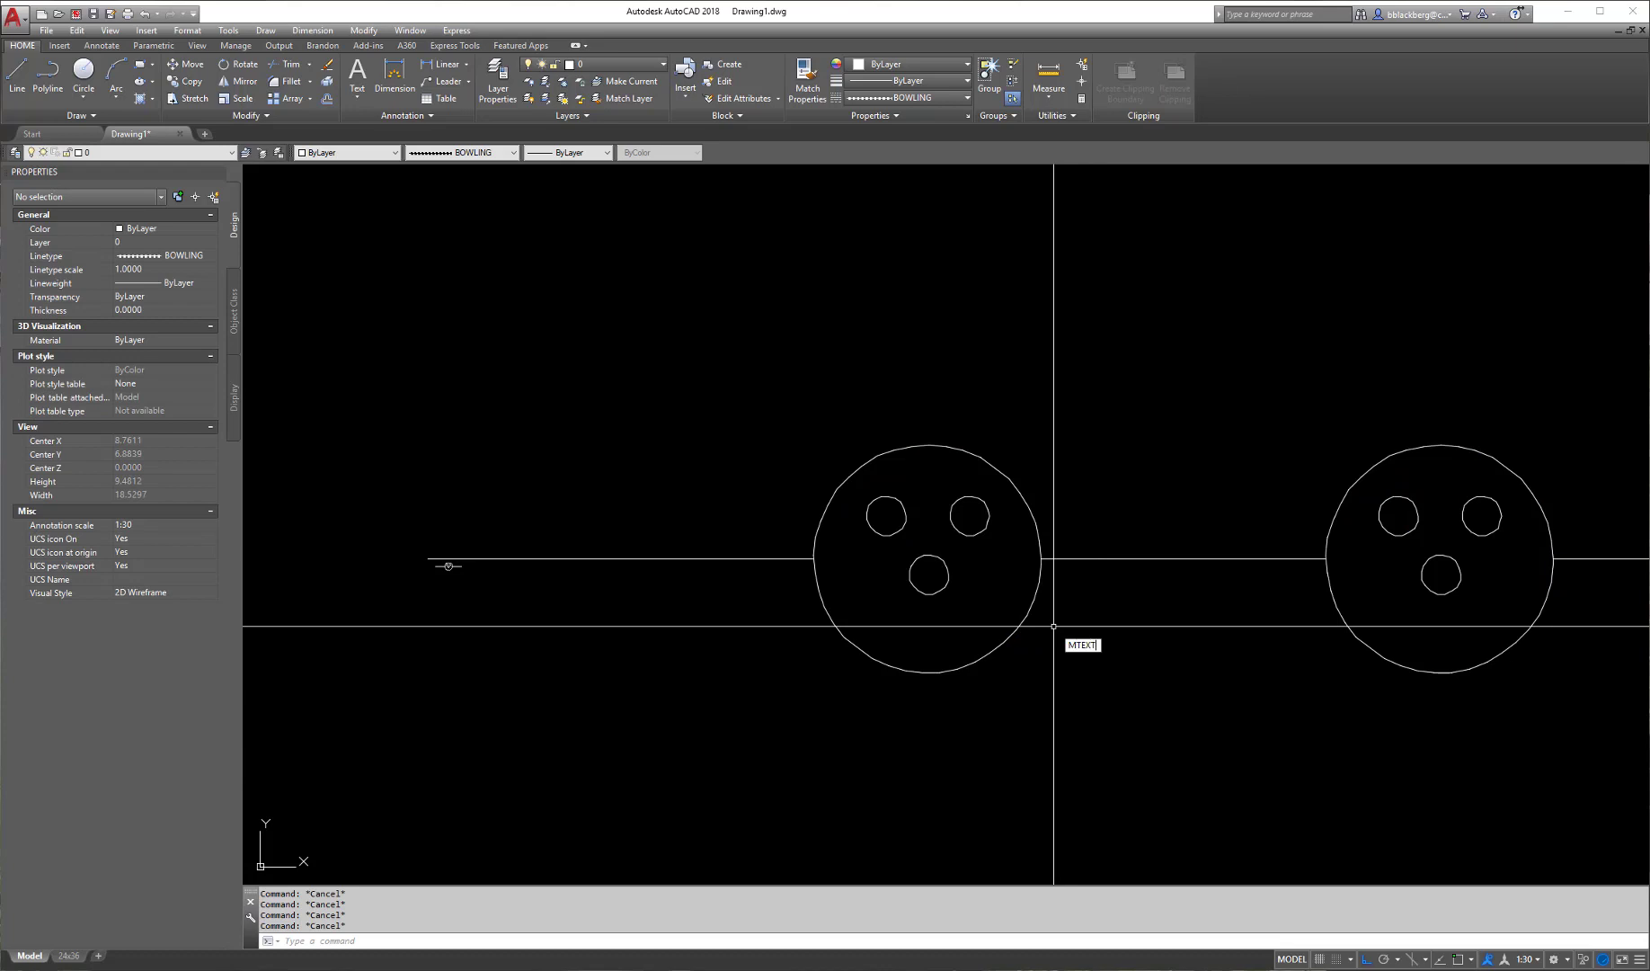
key(Return)
click(1057, 276)
click(1310, 427)
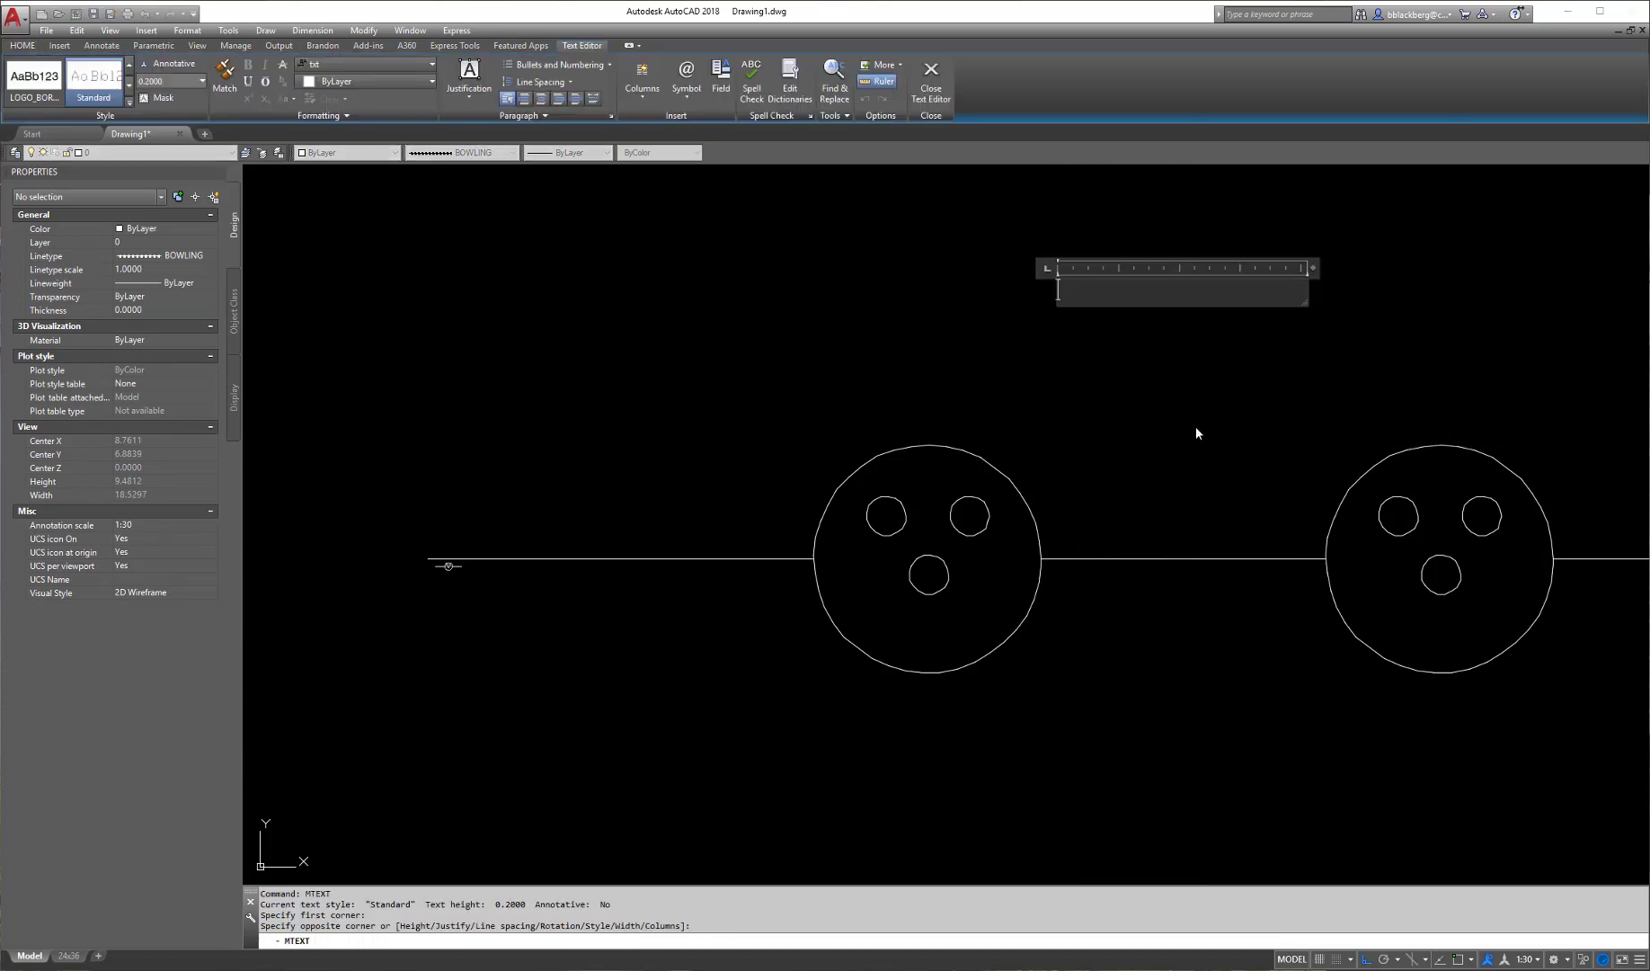
text(BCB)
key(ctrl+a)
click(188, 81)
text(3)
key(Return)
key(Escape)
key(Escape)
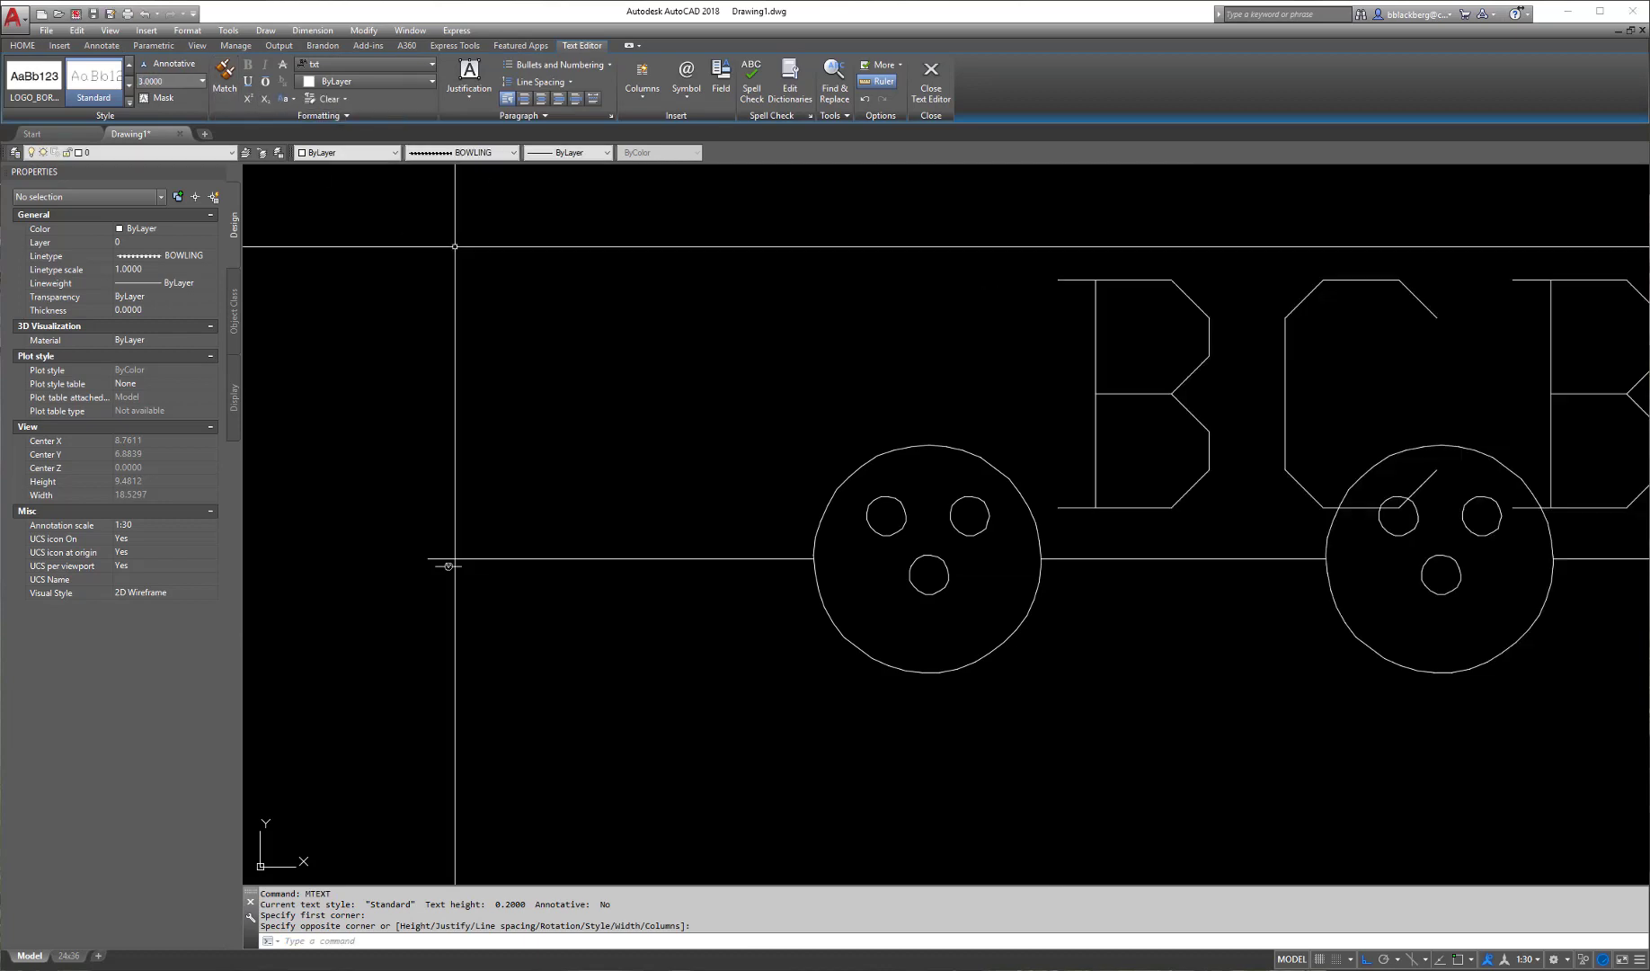
- Move the BCB text higher, then erase it
text(m)
key(Return)
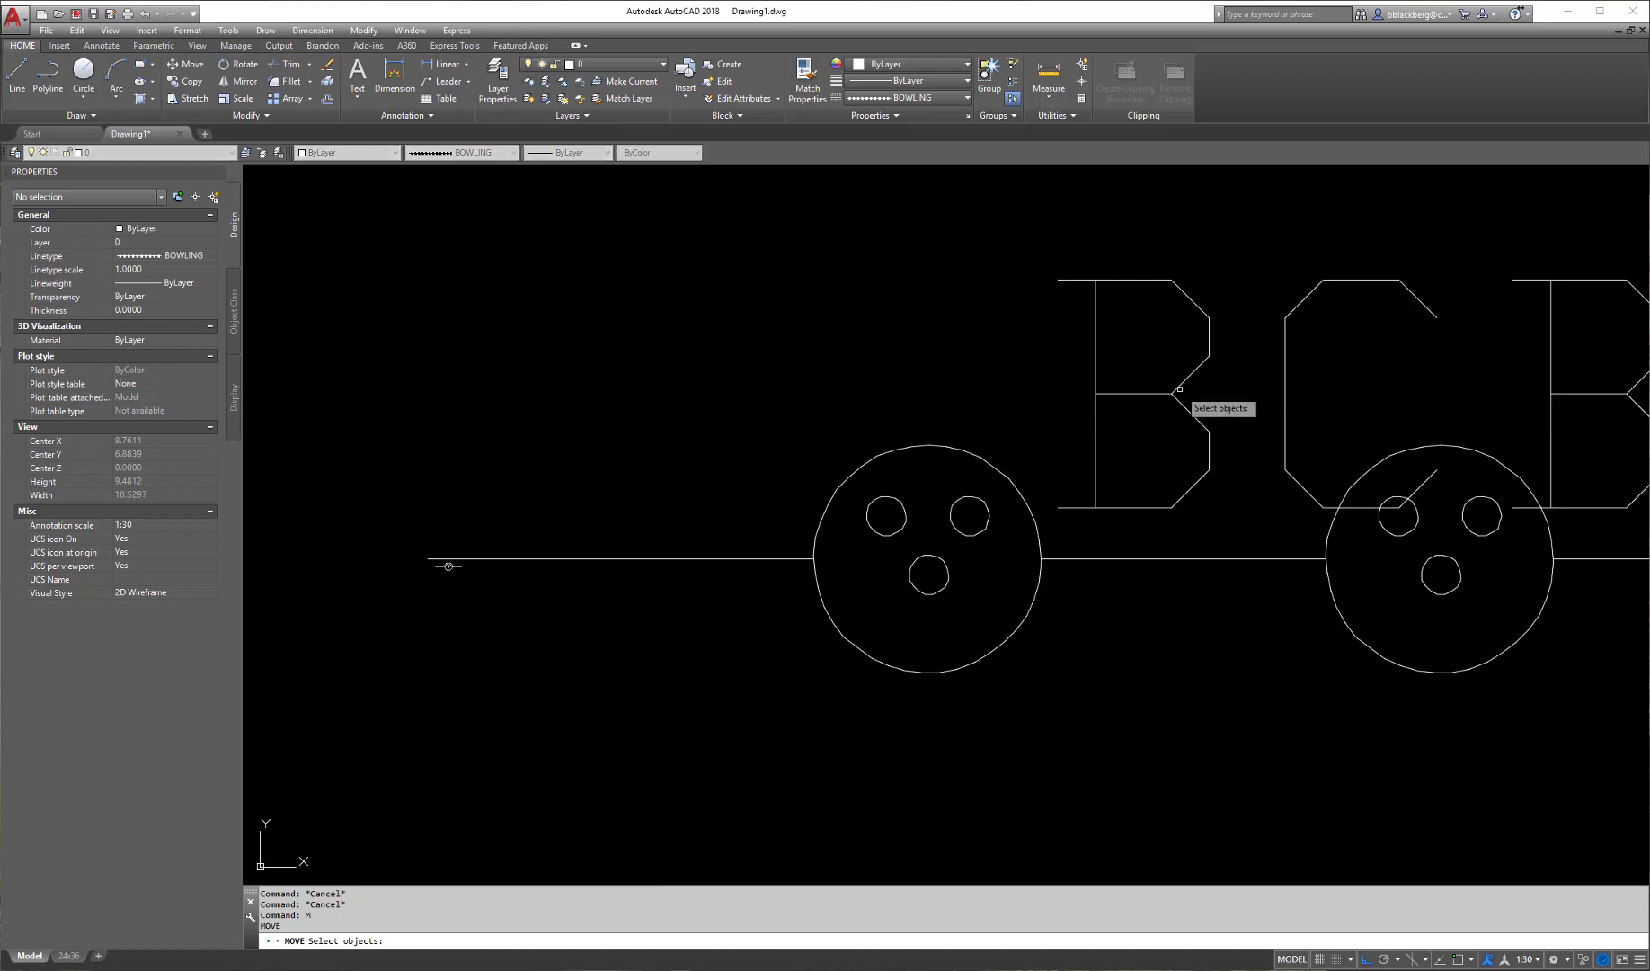
click(1201, 419)
key(Return)
click(1174, 393)
key(F8)
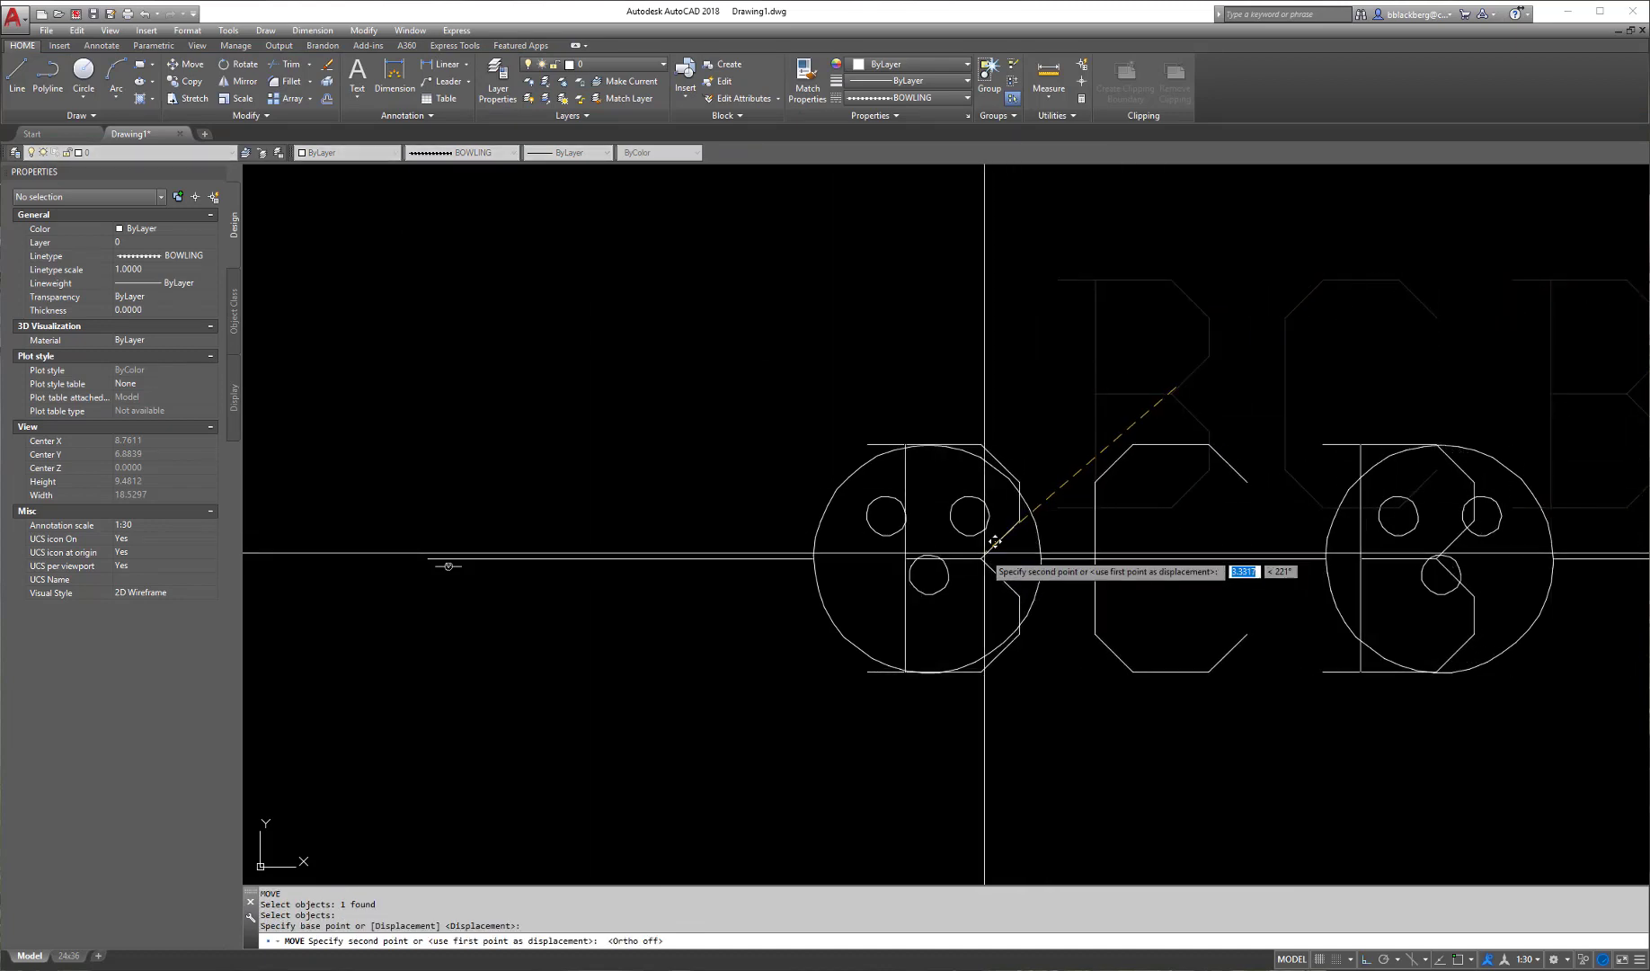
click(1058, 309)
click(1086, 342)
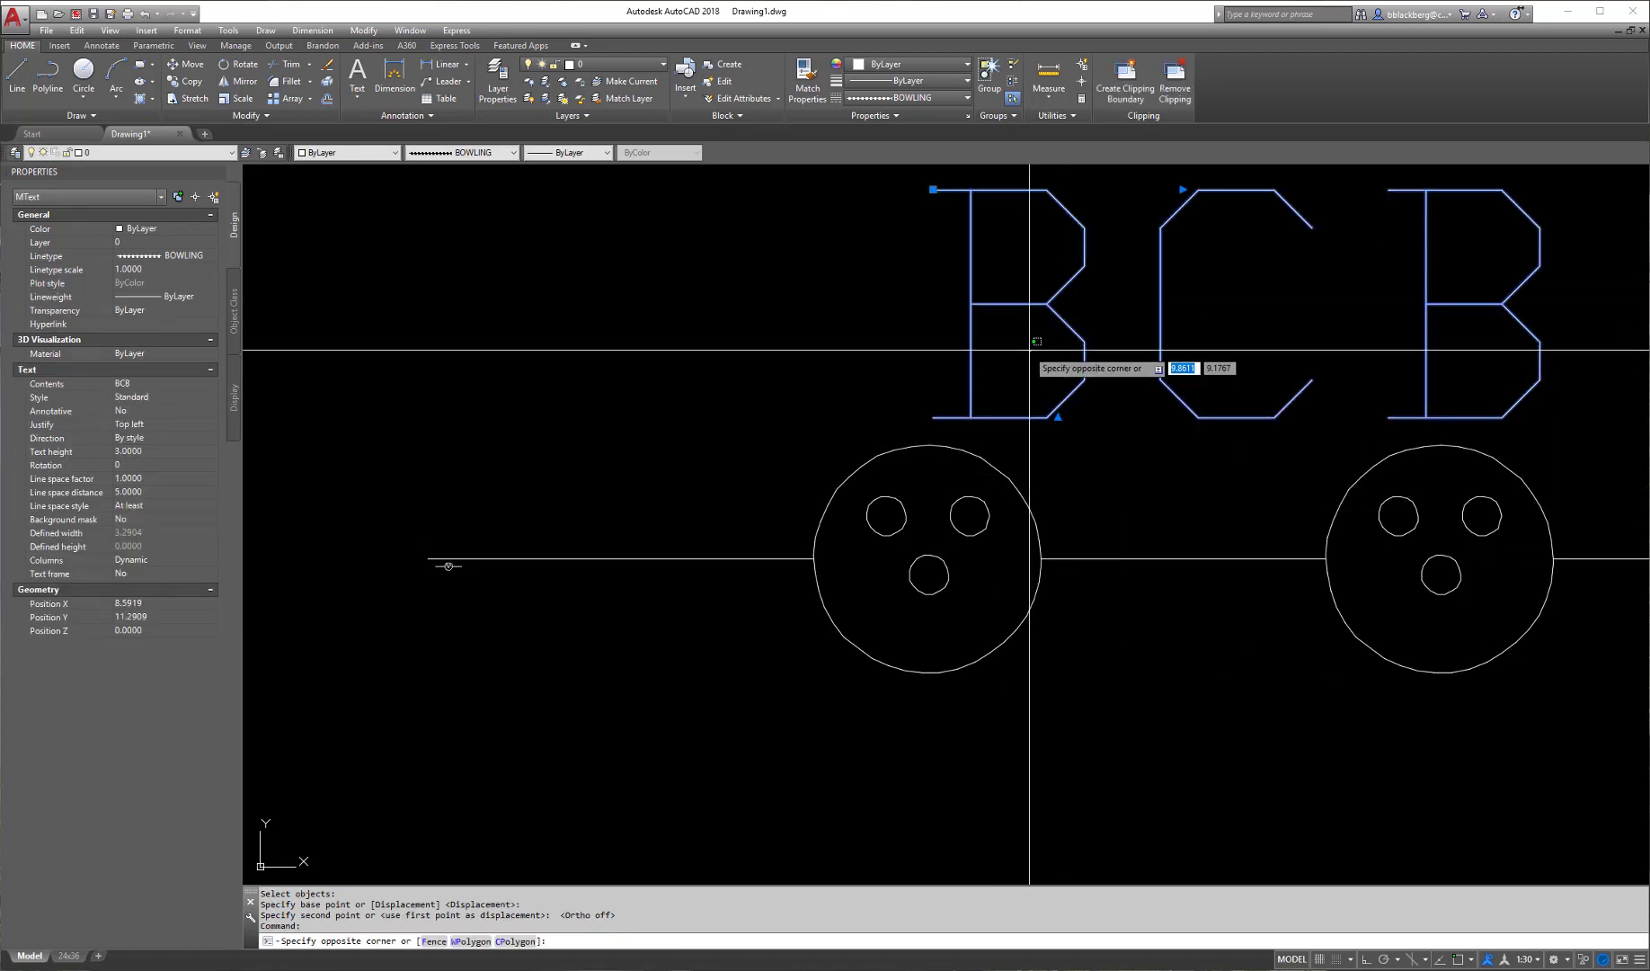
key(Delete)
- Erase the bowling-ball circles and the BOWLING line
scroll(969, 327, down, 8)
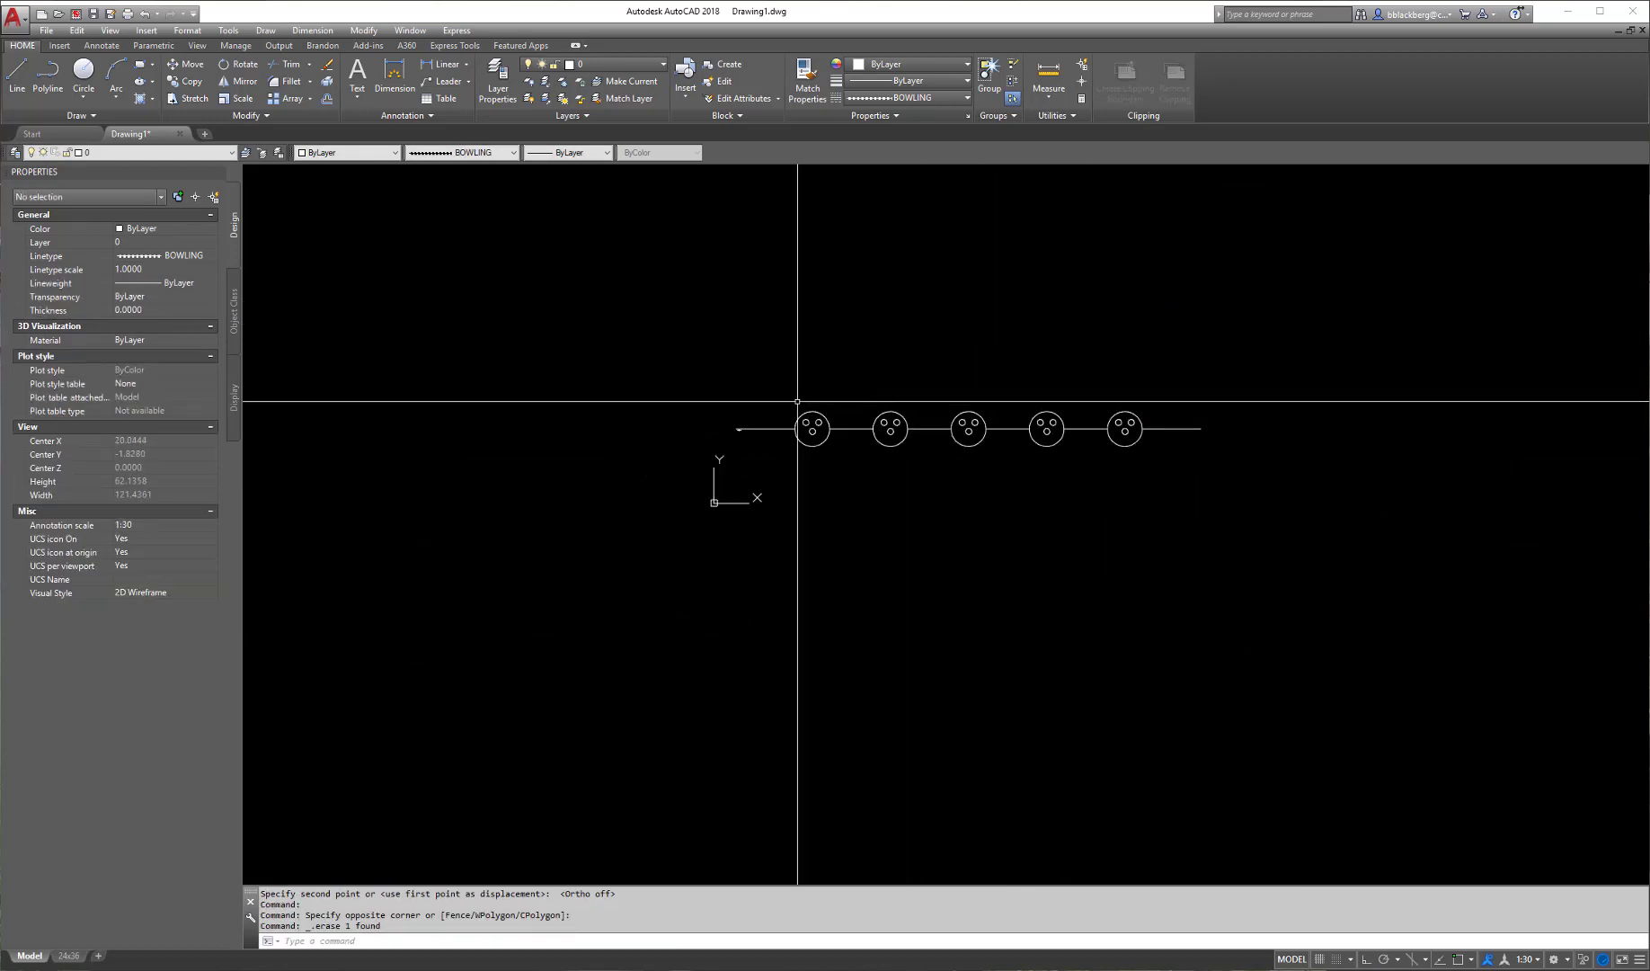
click(675, 388)
click(1261, 483)
key(Delete)
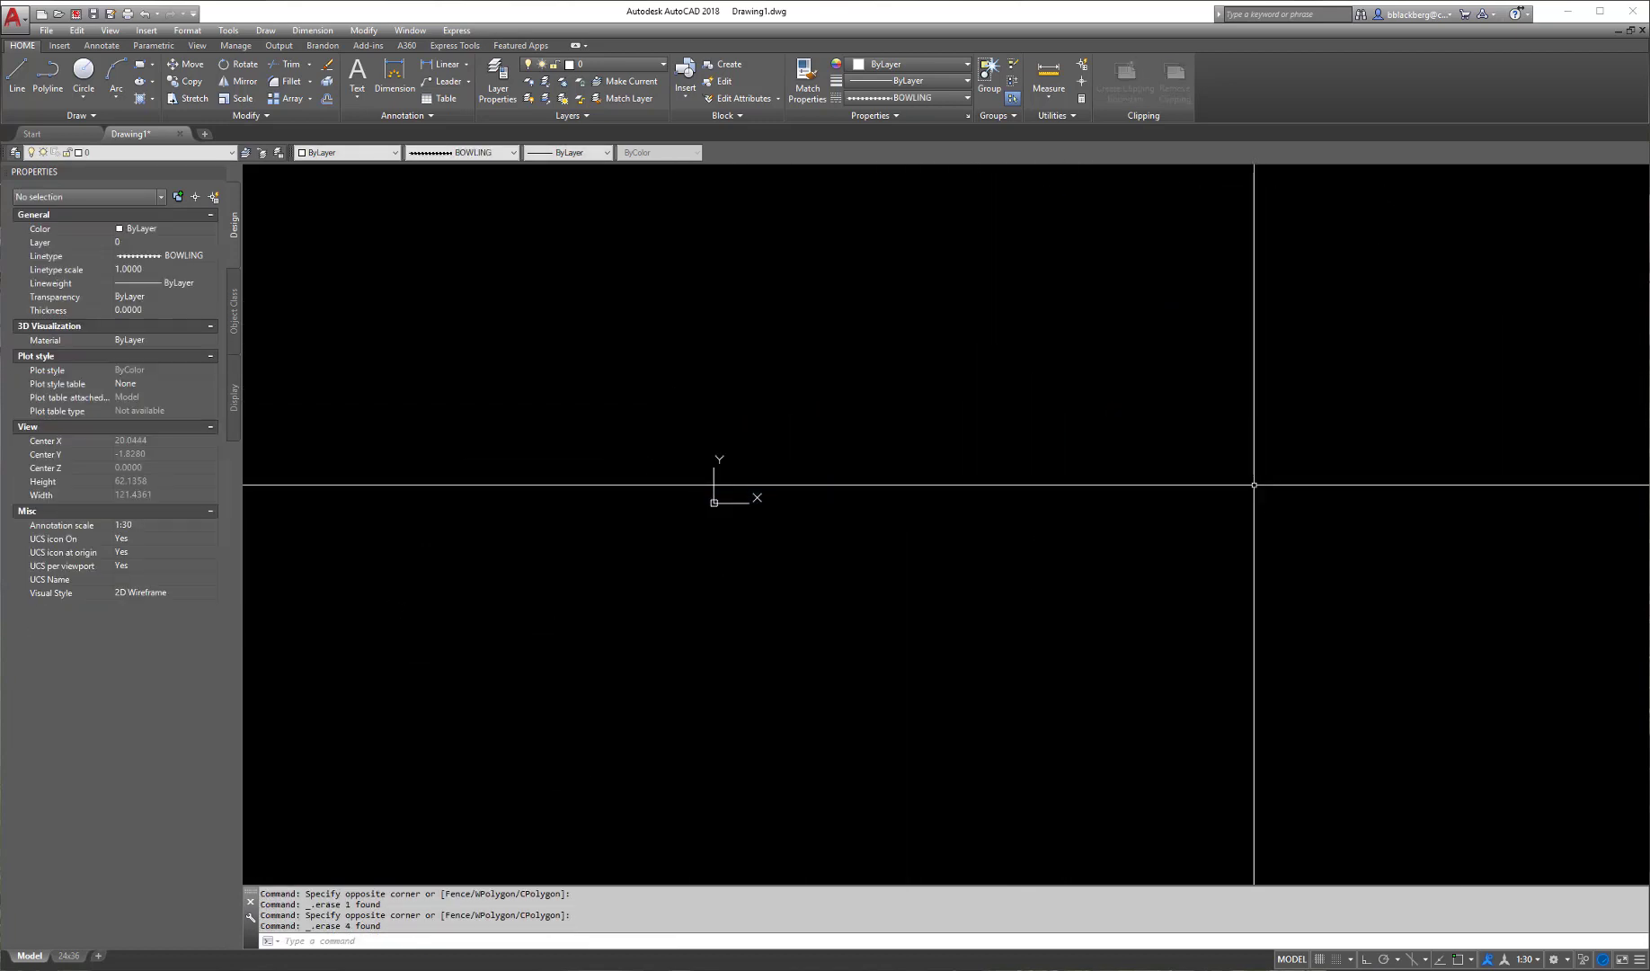
- Zoom to the drawing's extents and open File Explorer
text(Z)
key(Return)
text(E)
key(Return)
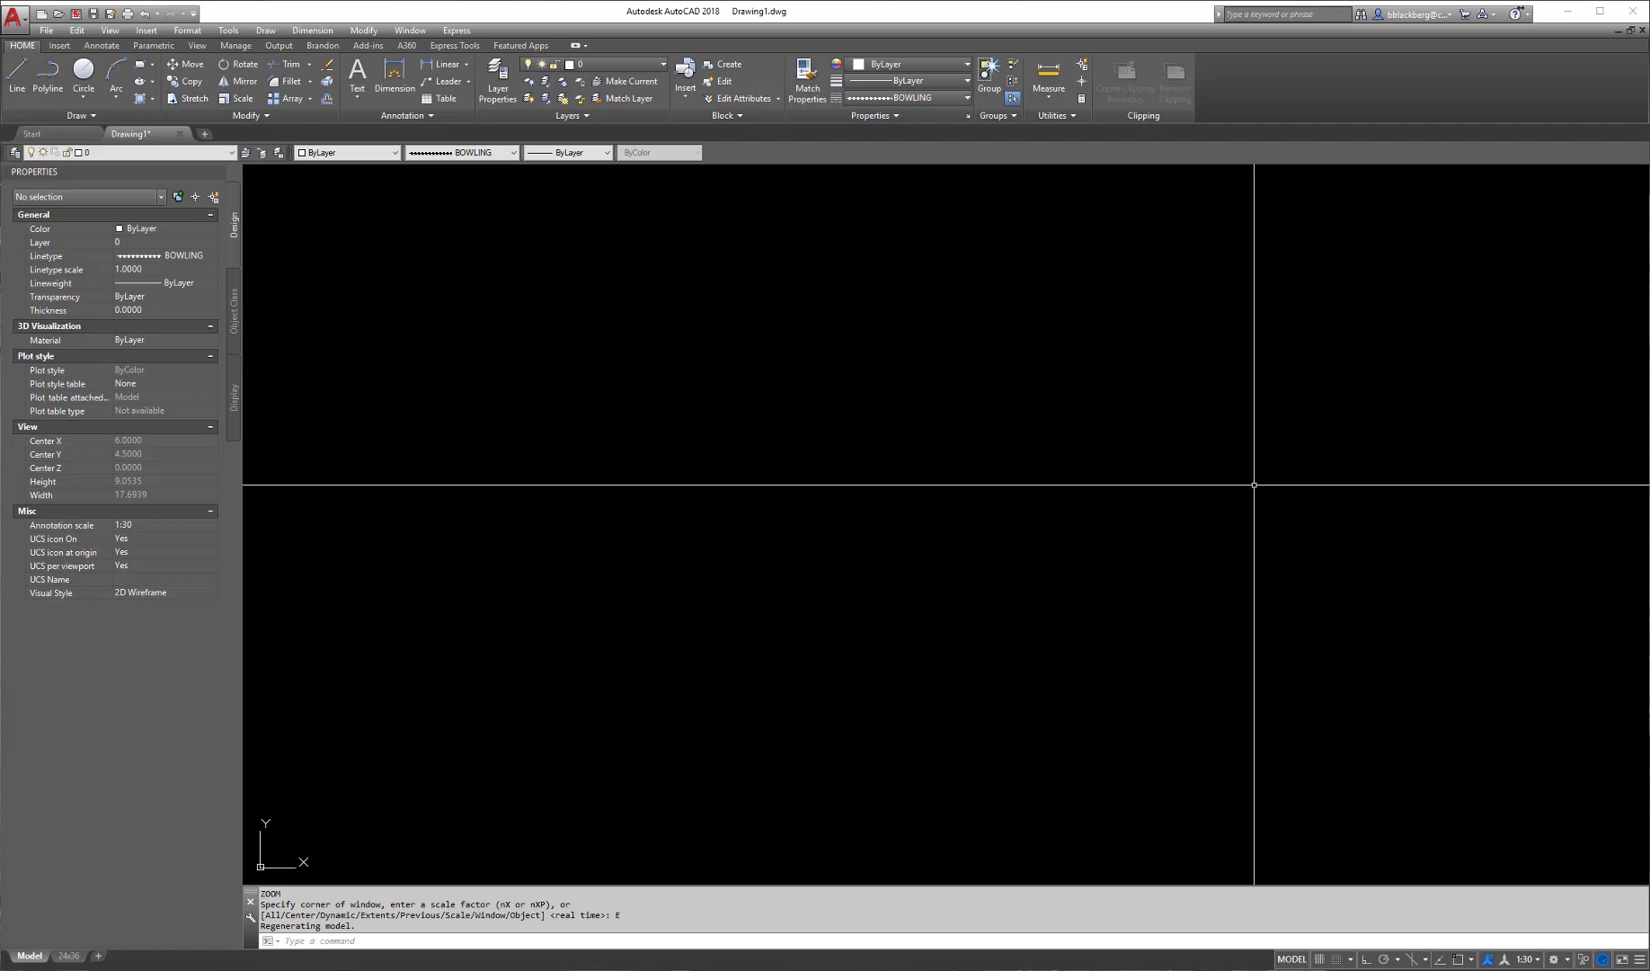
key(super+e)
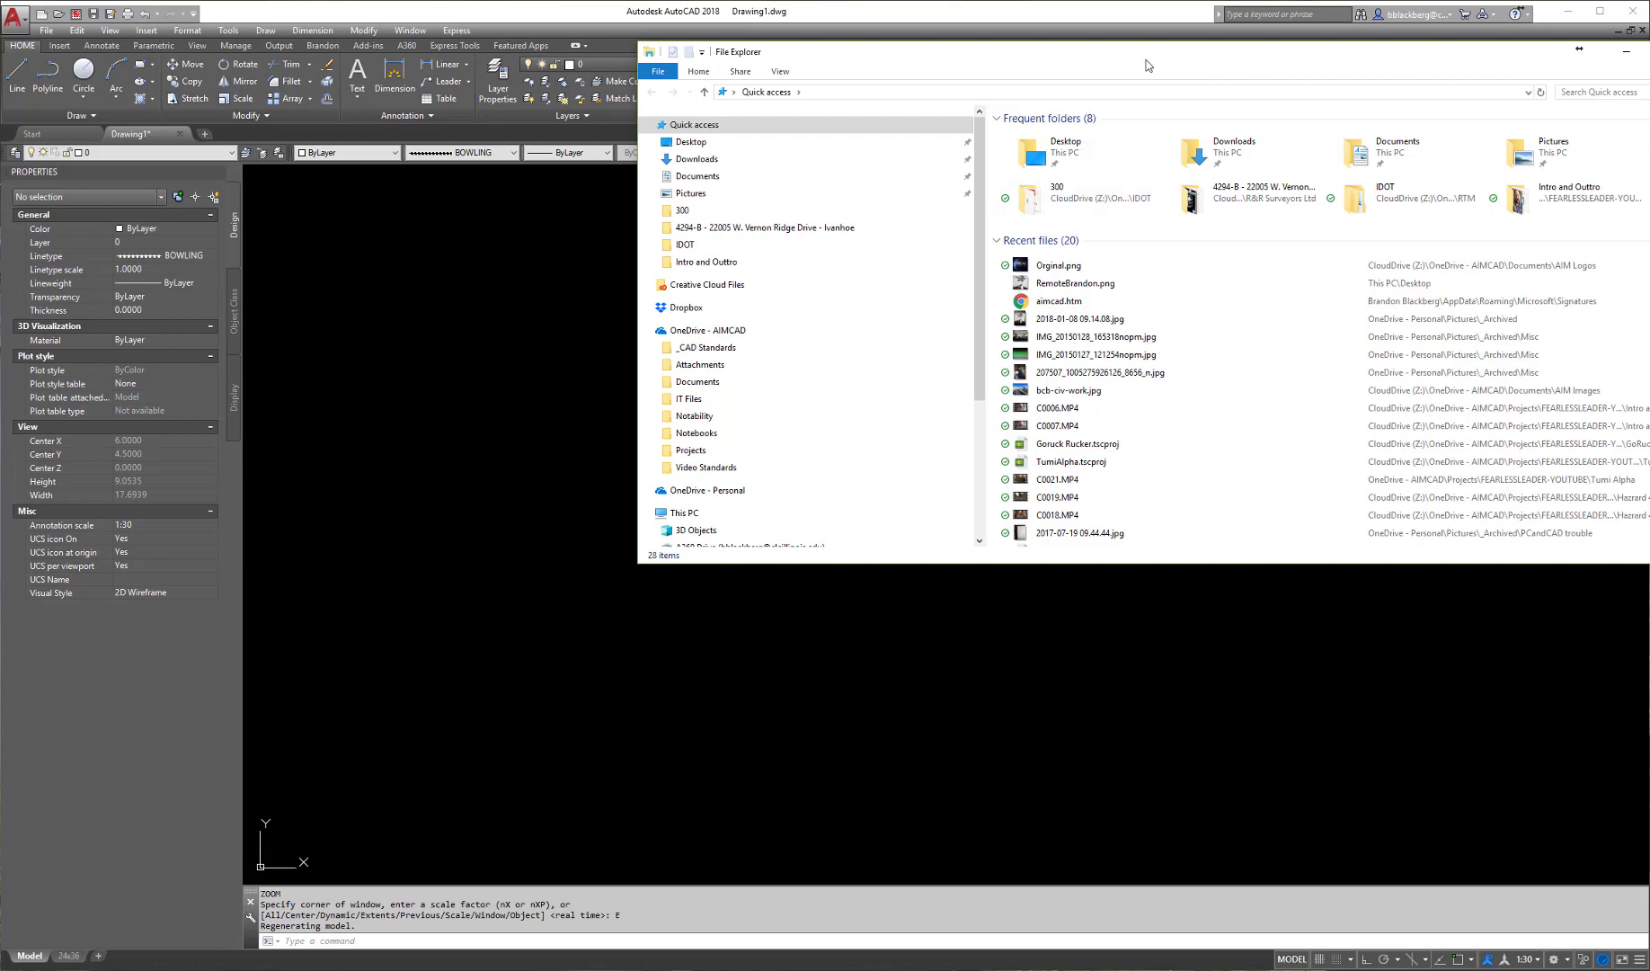
- Browse to the Support folder under _CAD Standards > AIMCAD in a wider Explorer window
drag(1142, 63, 932, 206)
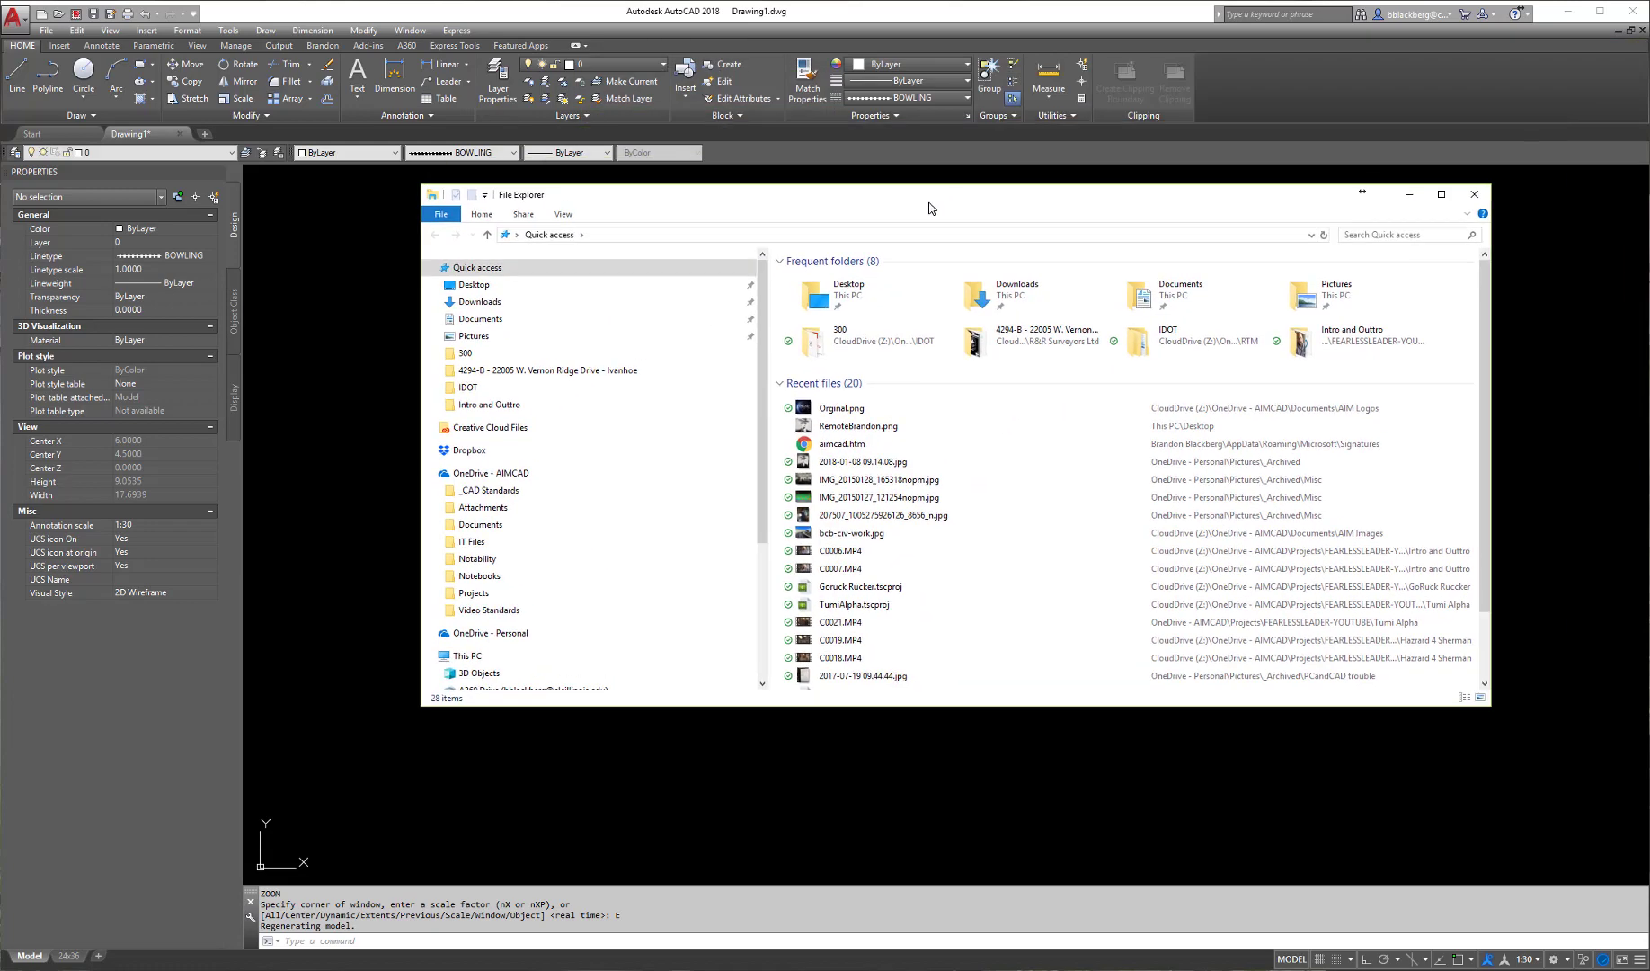
click(489, 490)
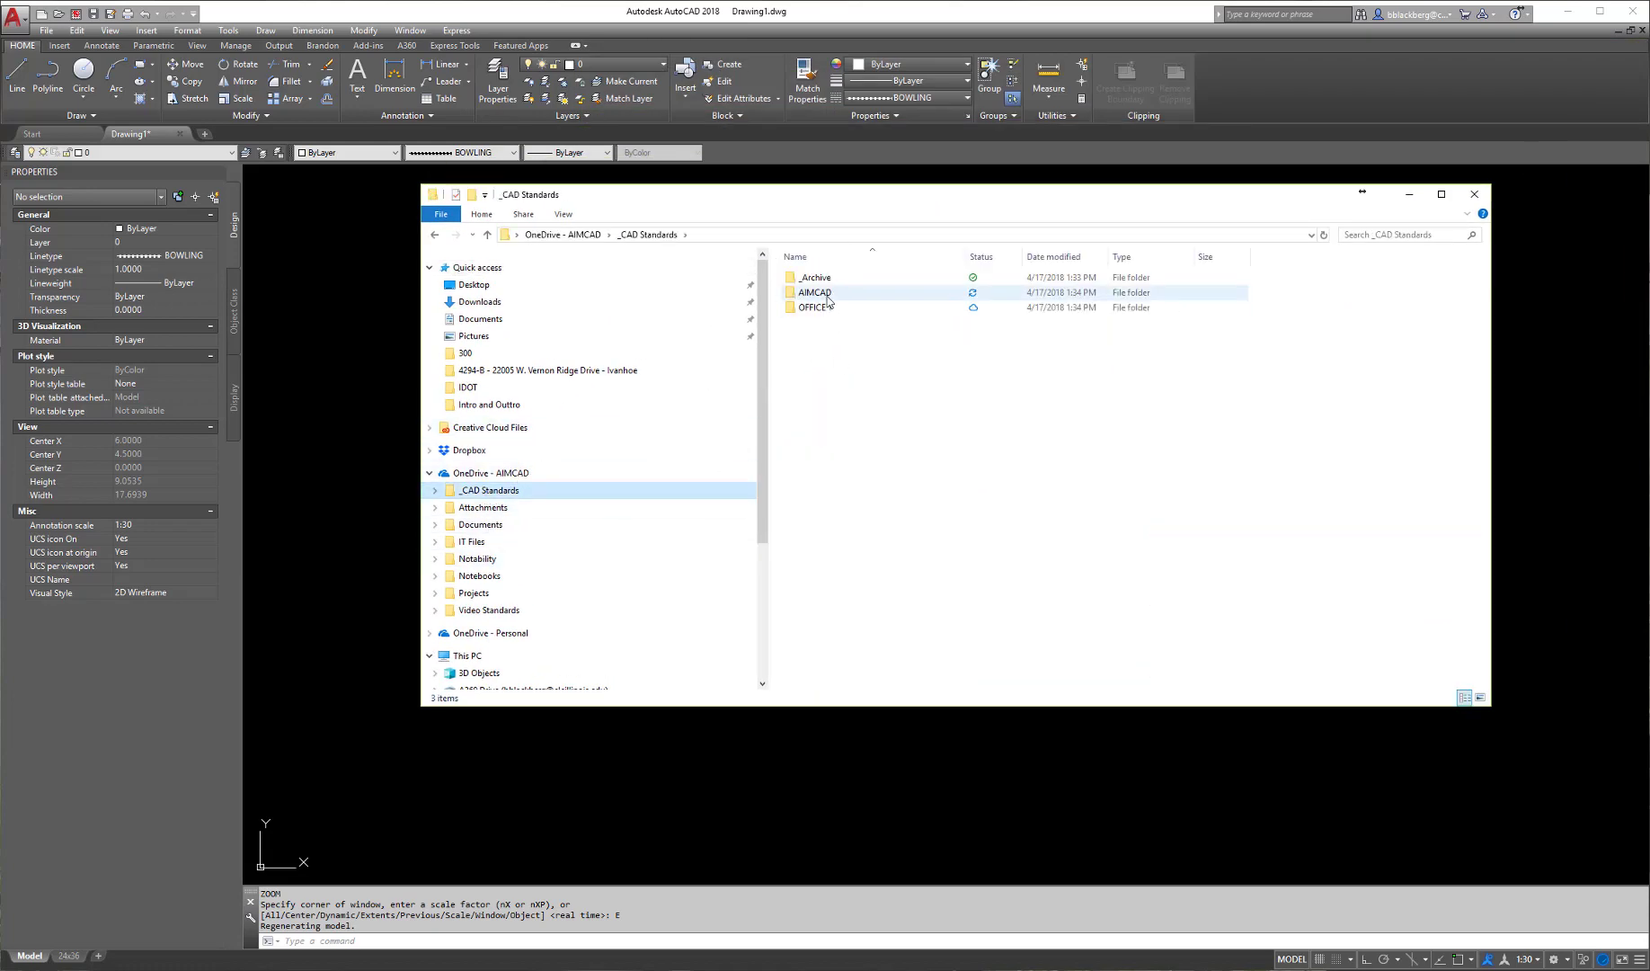
double_click(829, 296)
double_click(845, 374)
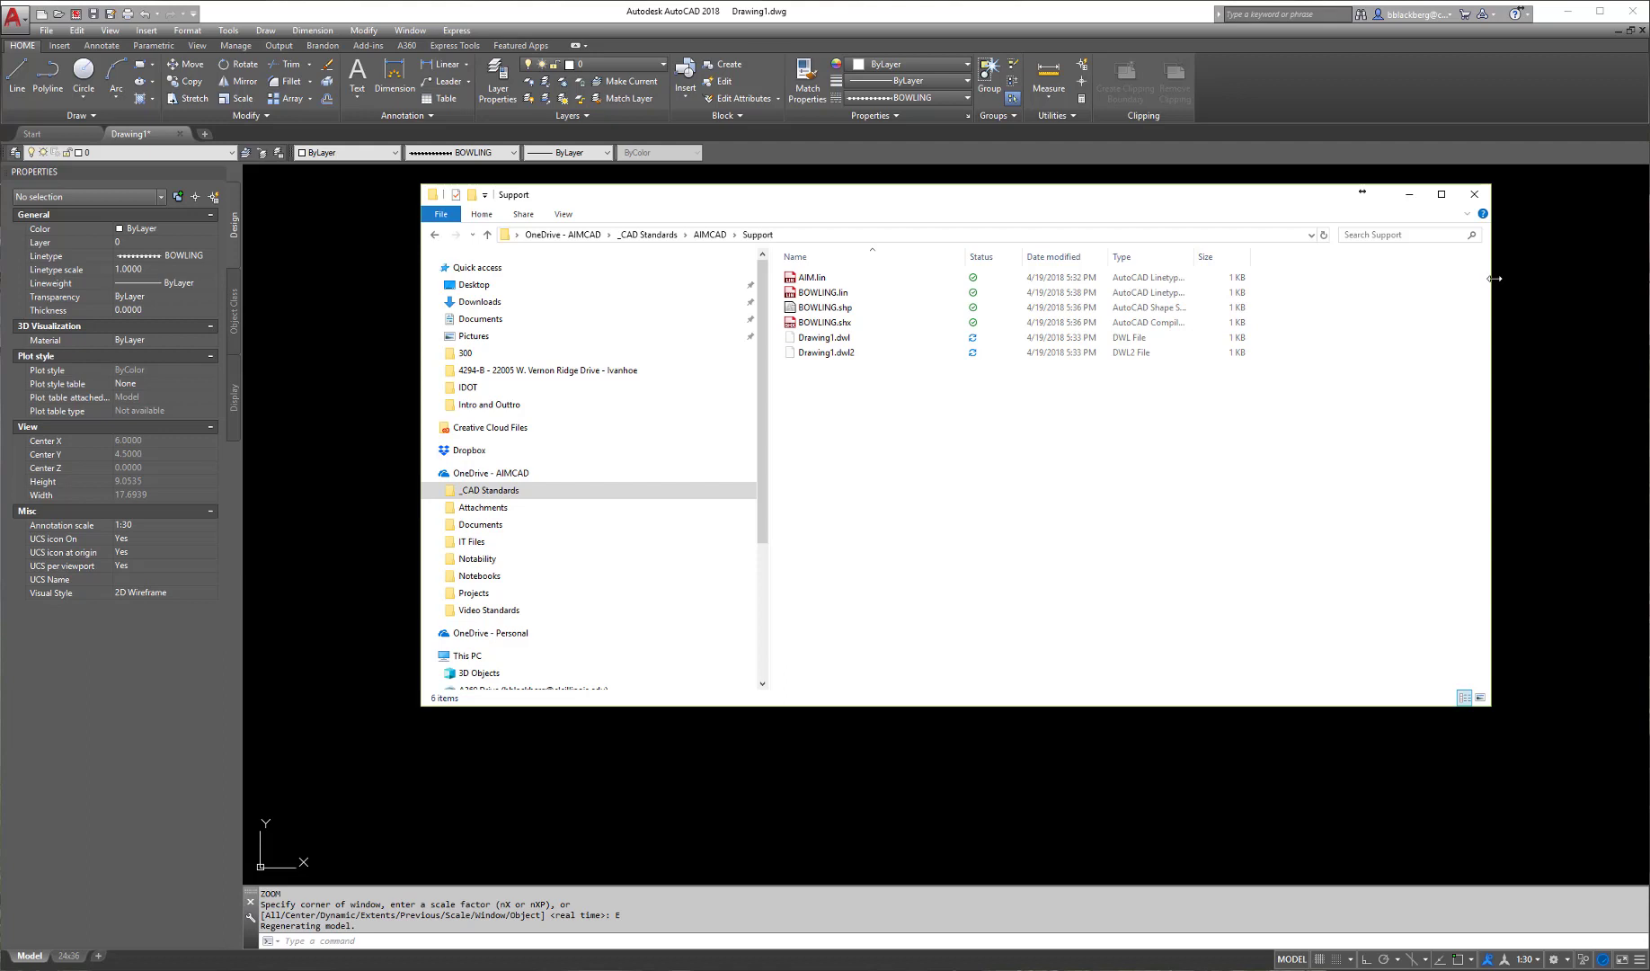
drag(1491, 469, 1574, 469)
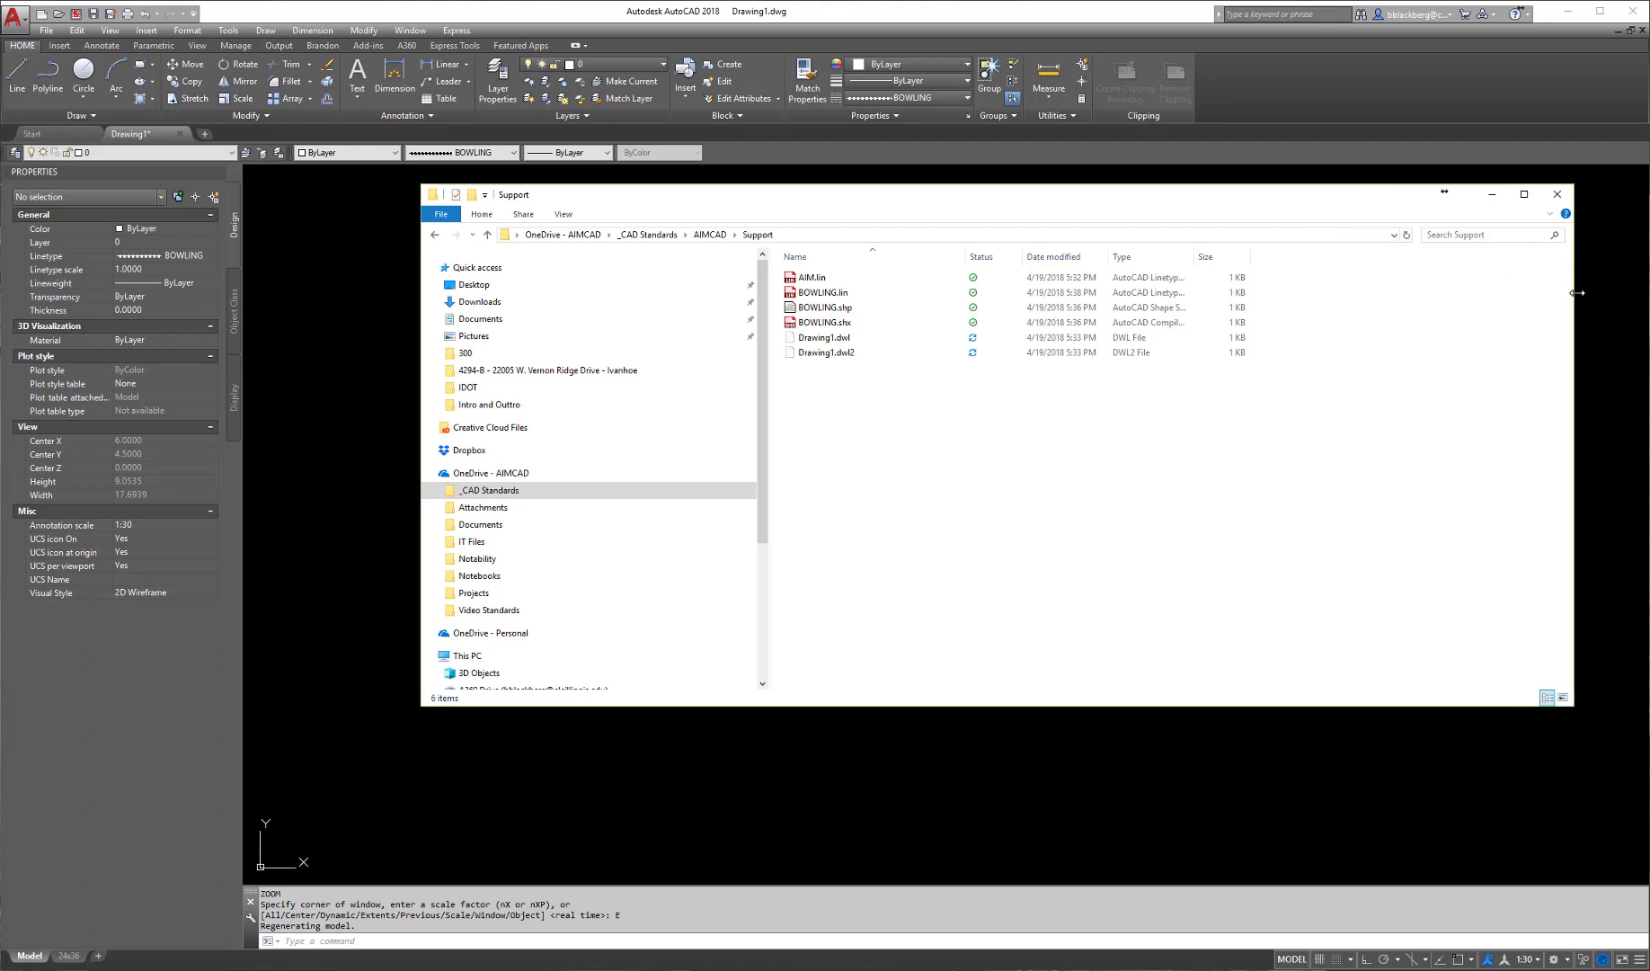
- Open BOWLING.lin from the Support folder in Notepad
click(836, 293)
click(840, 322)
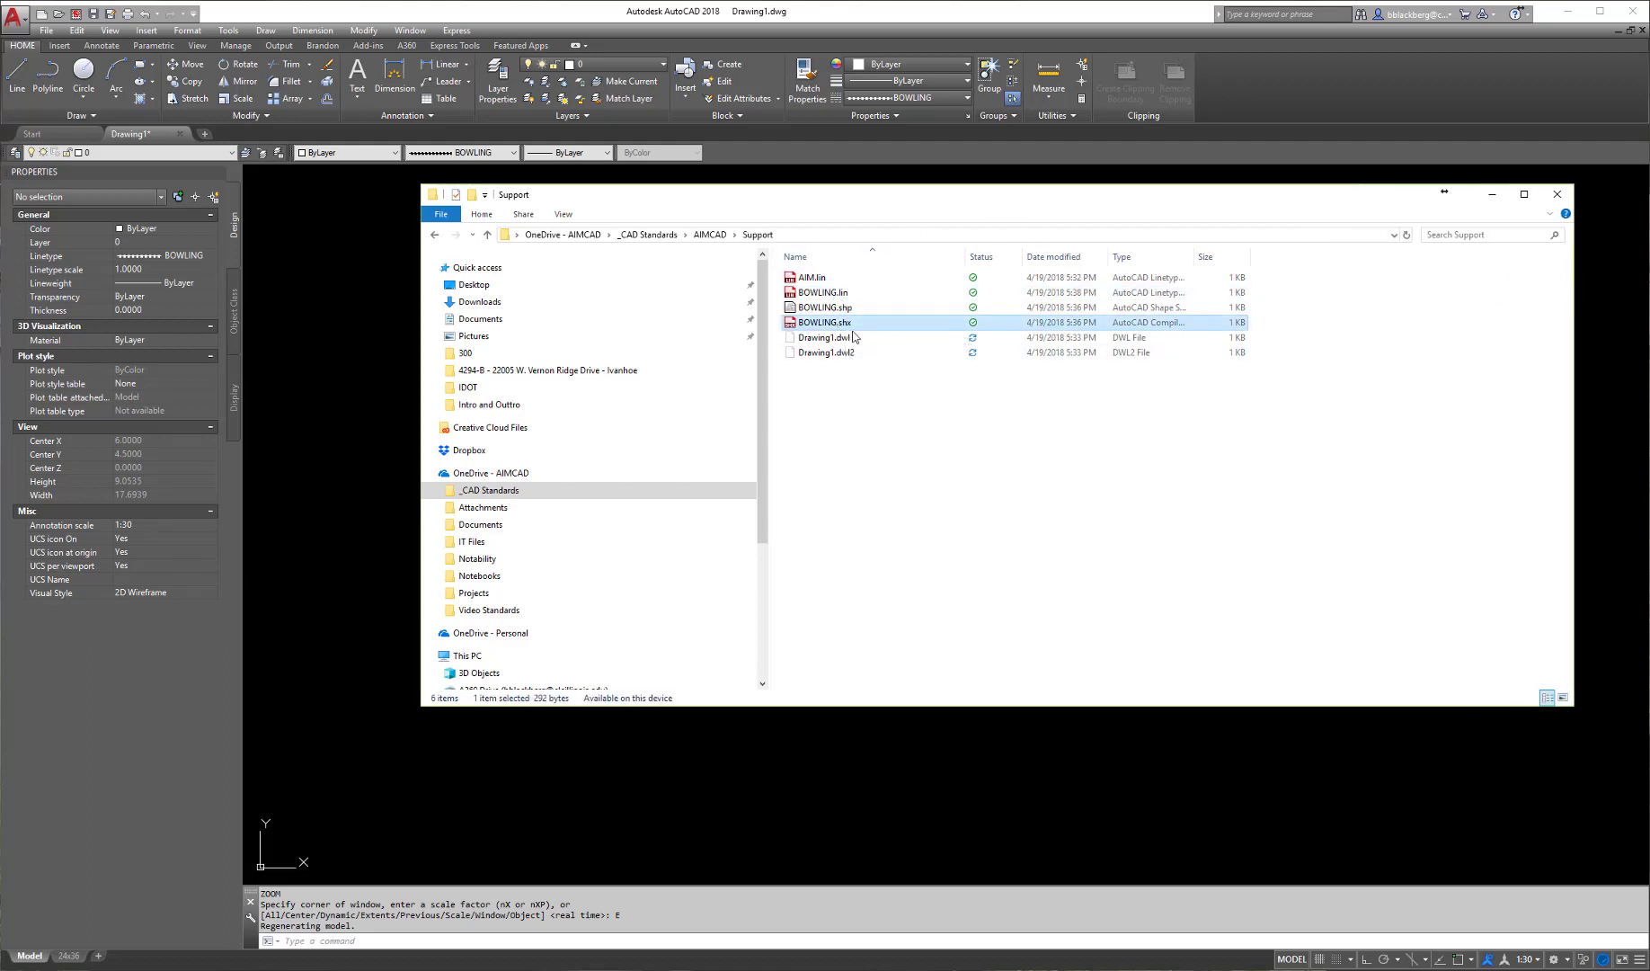
click(836, 293)
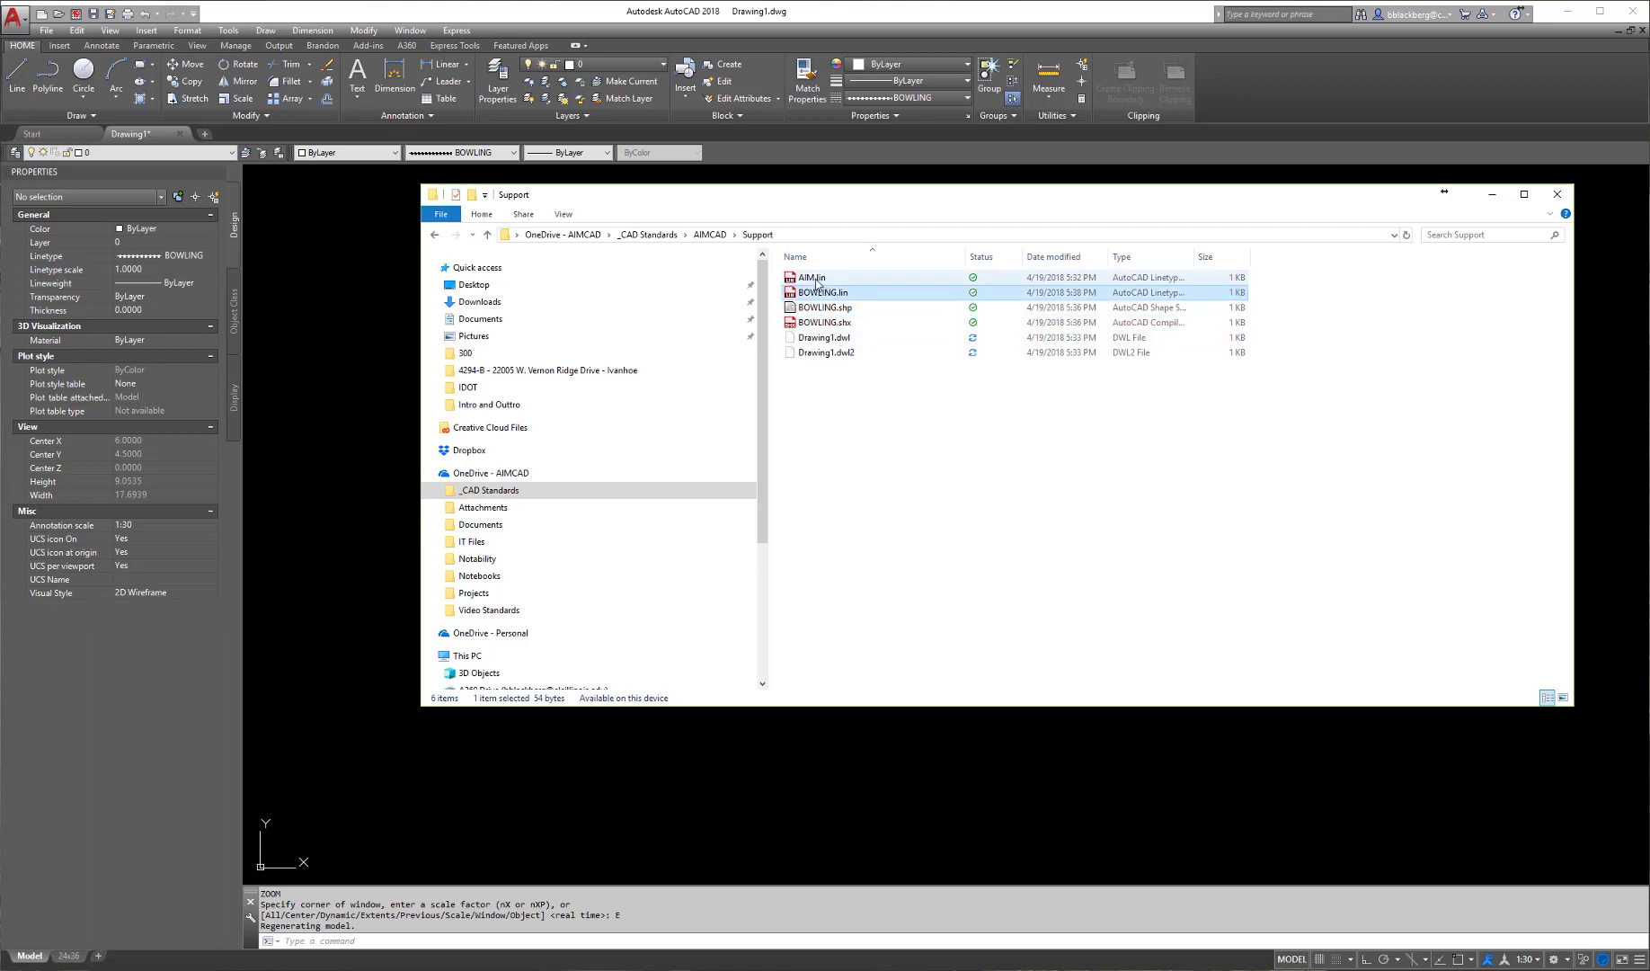
click(823, 278)
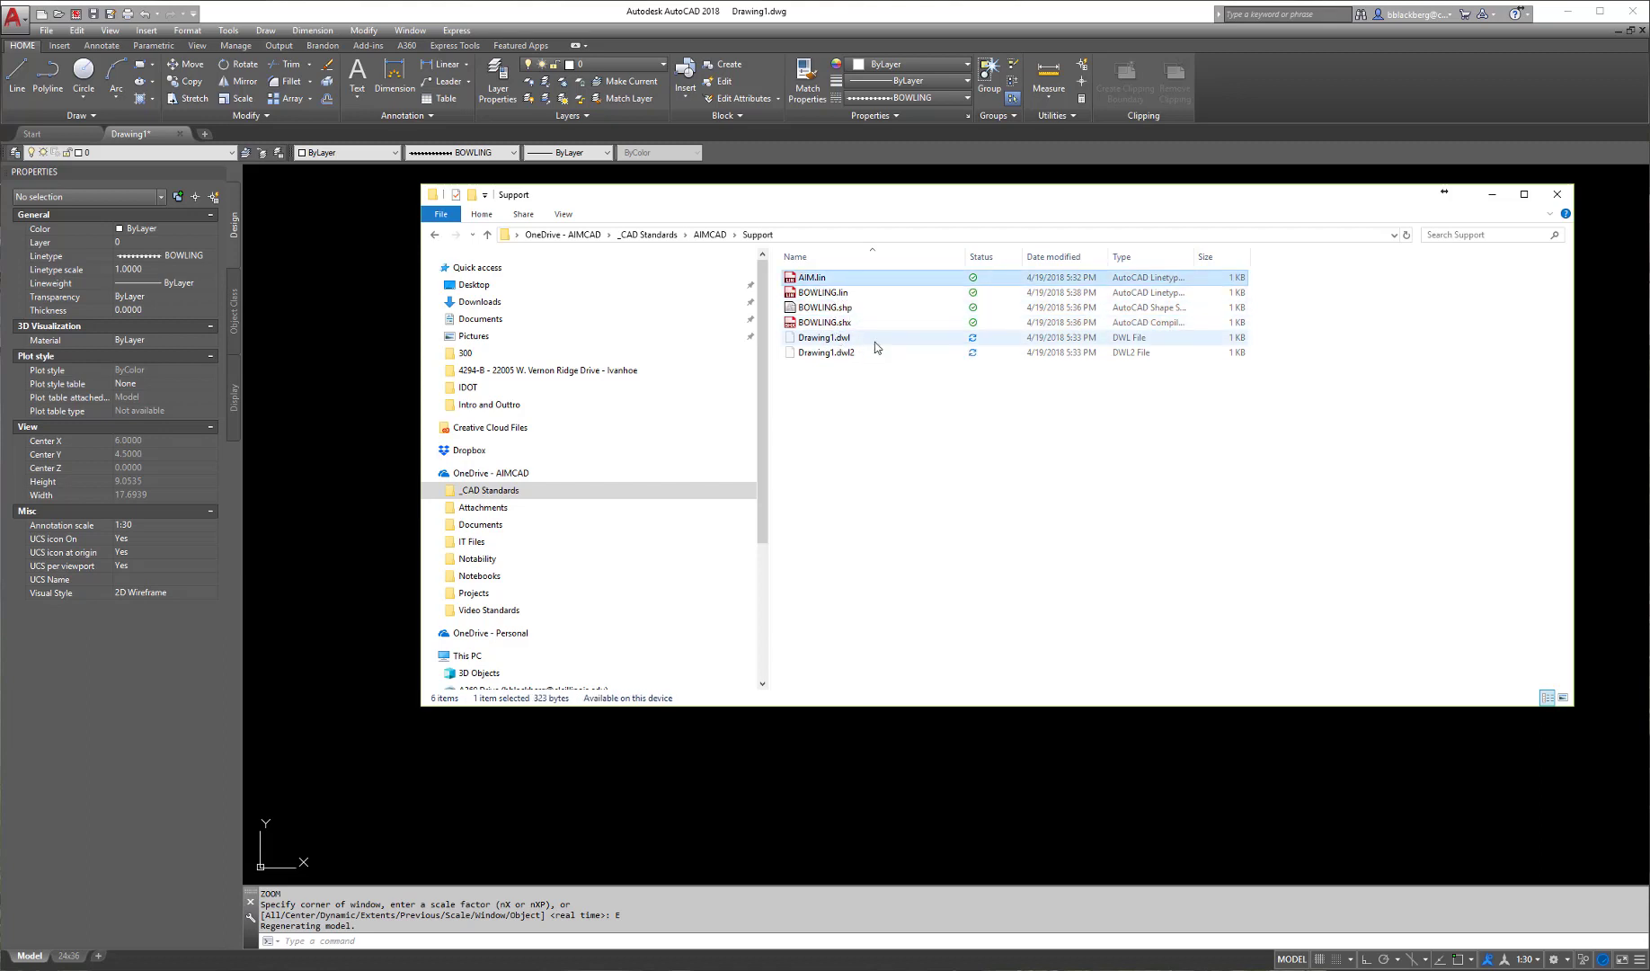
click(844, 297)
right_click(830, 297)
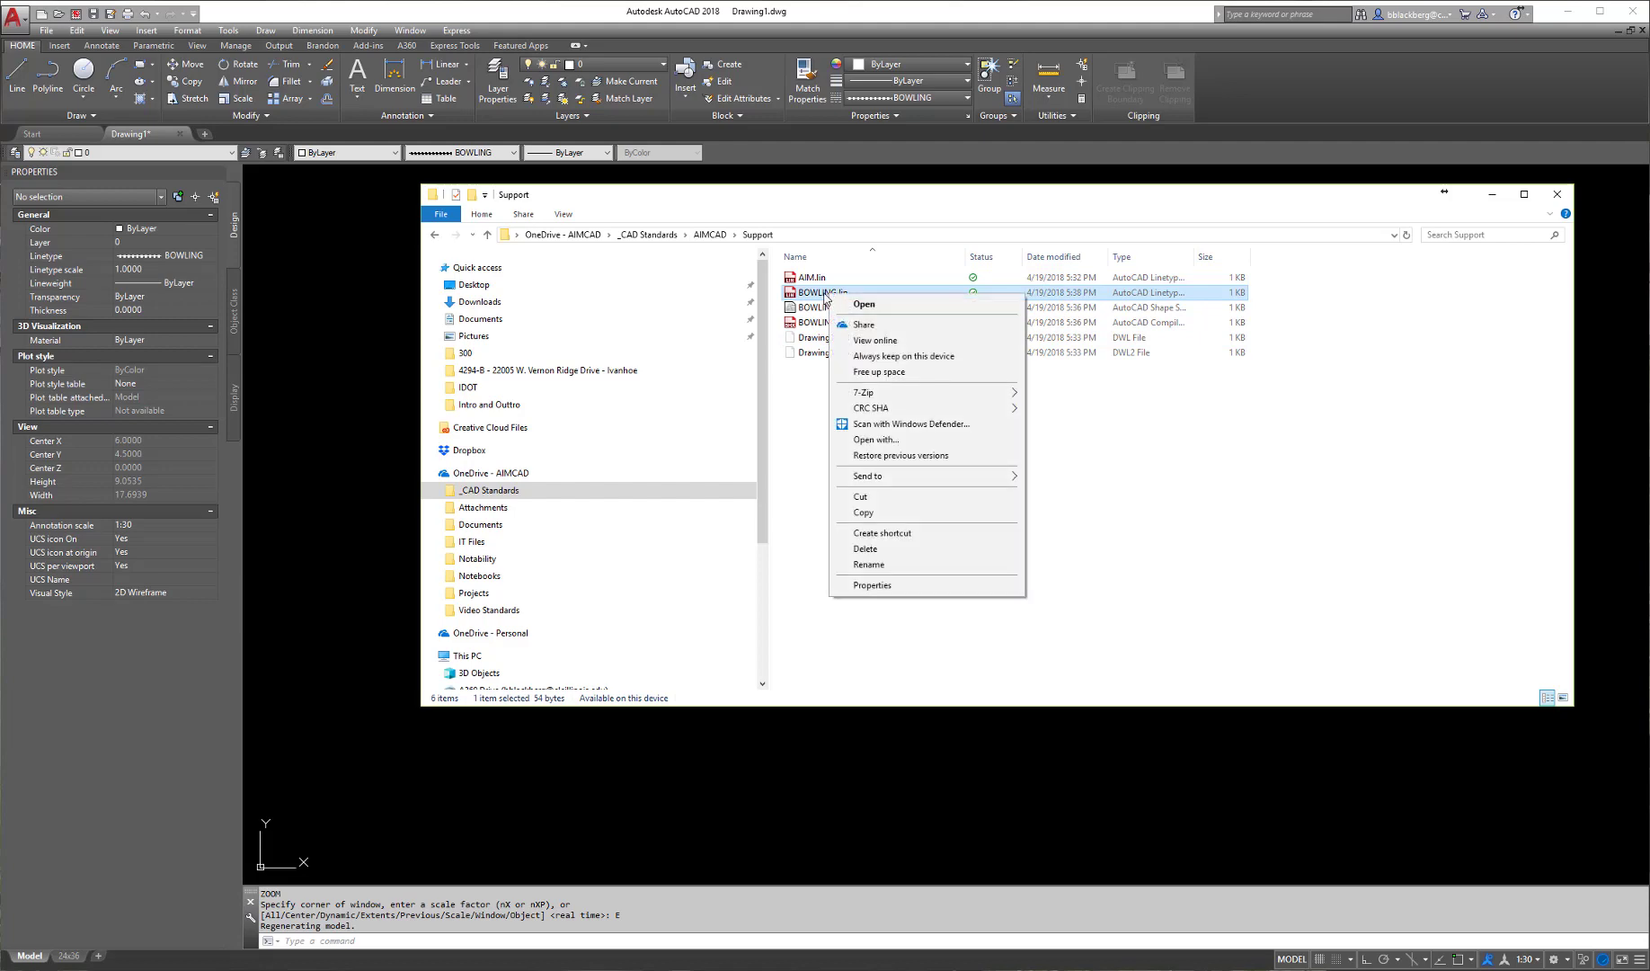
click(865, 304)
- Copy the two-line BOWLING linetype definition from BOWLING.lin, then close that file
drag(380, 66, 1375, 343)
drag(1328, 409, 1102, 373)
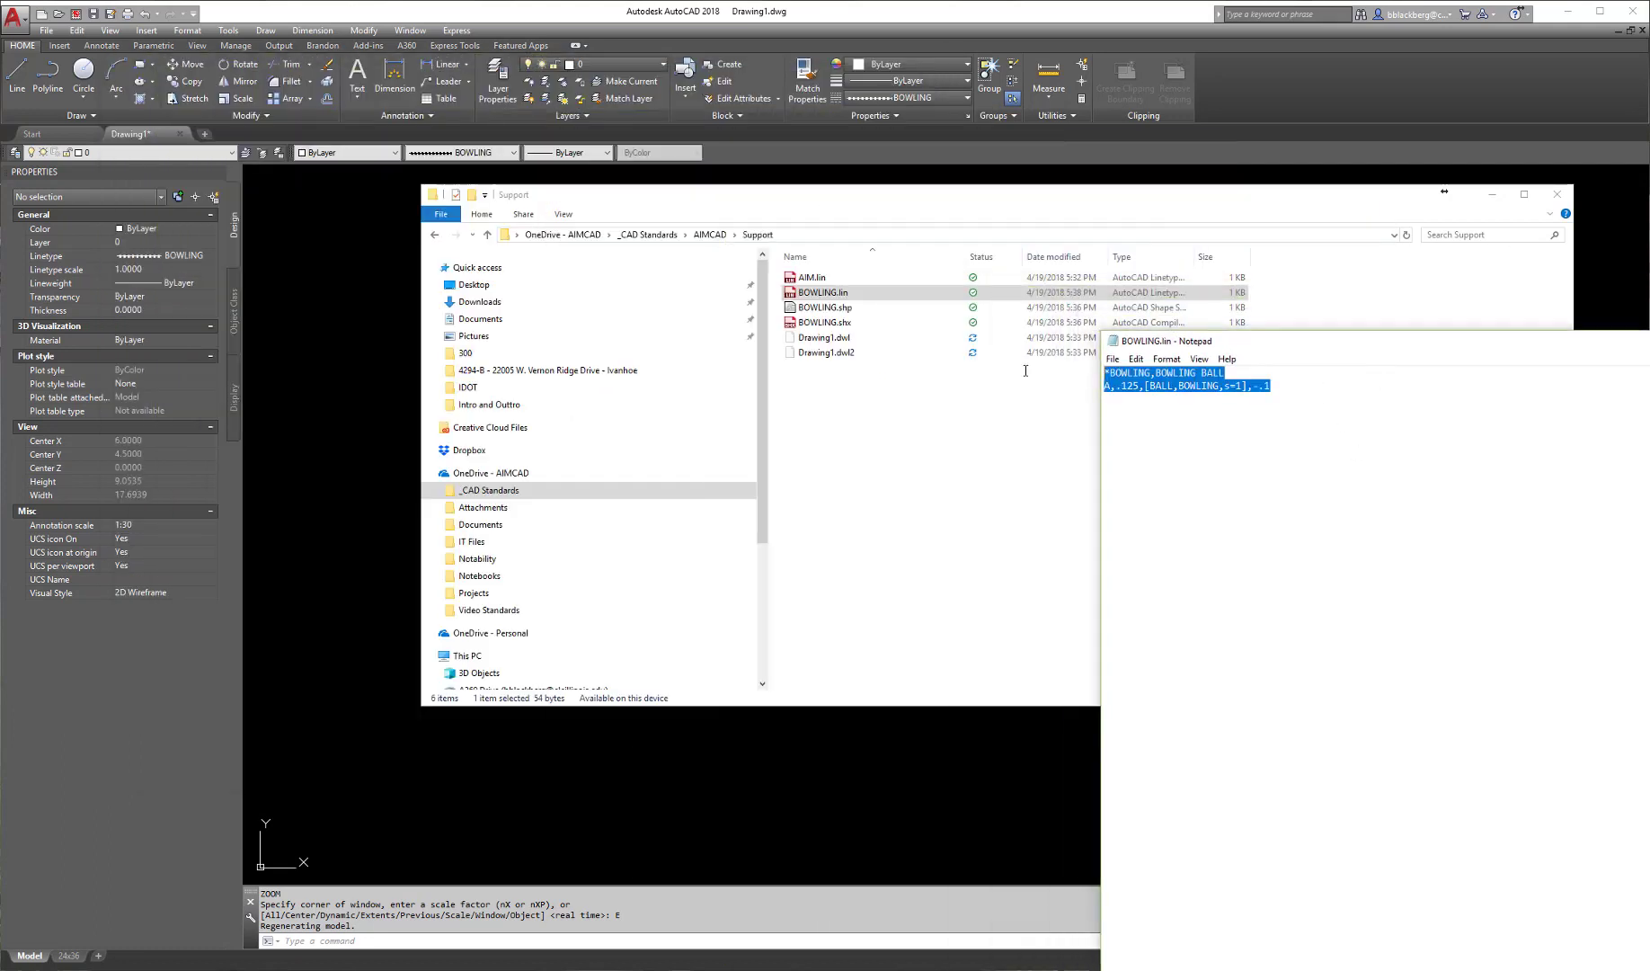
right_click(1199, 388)
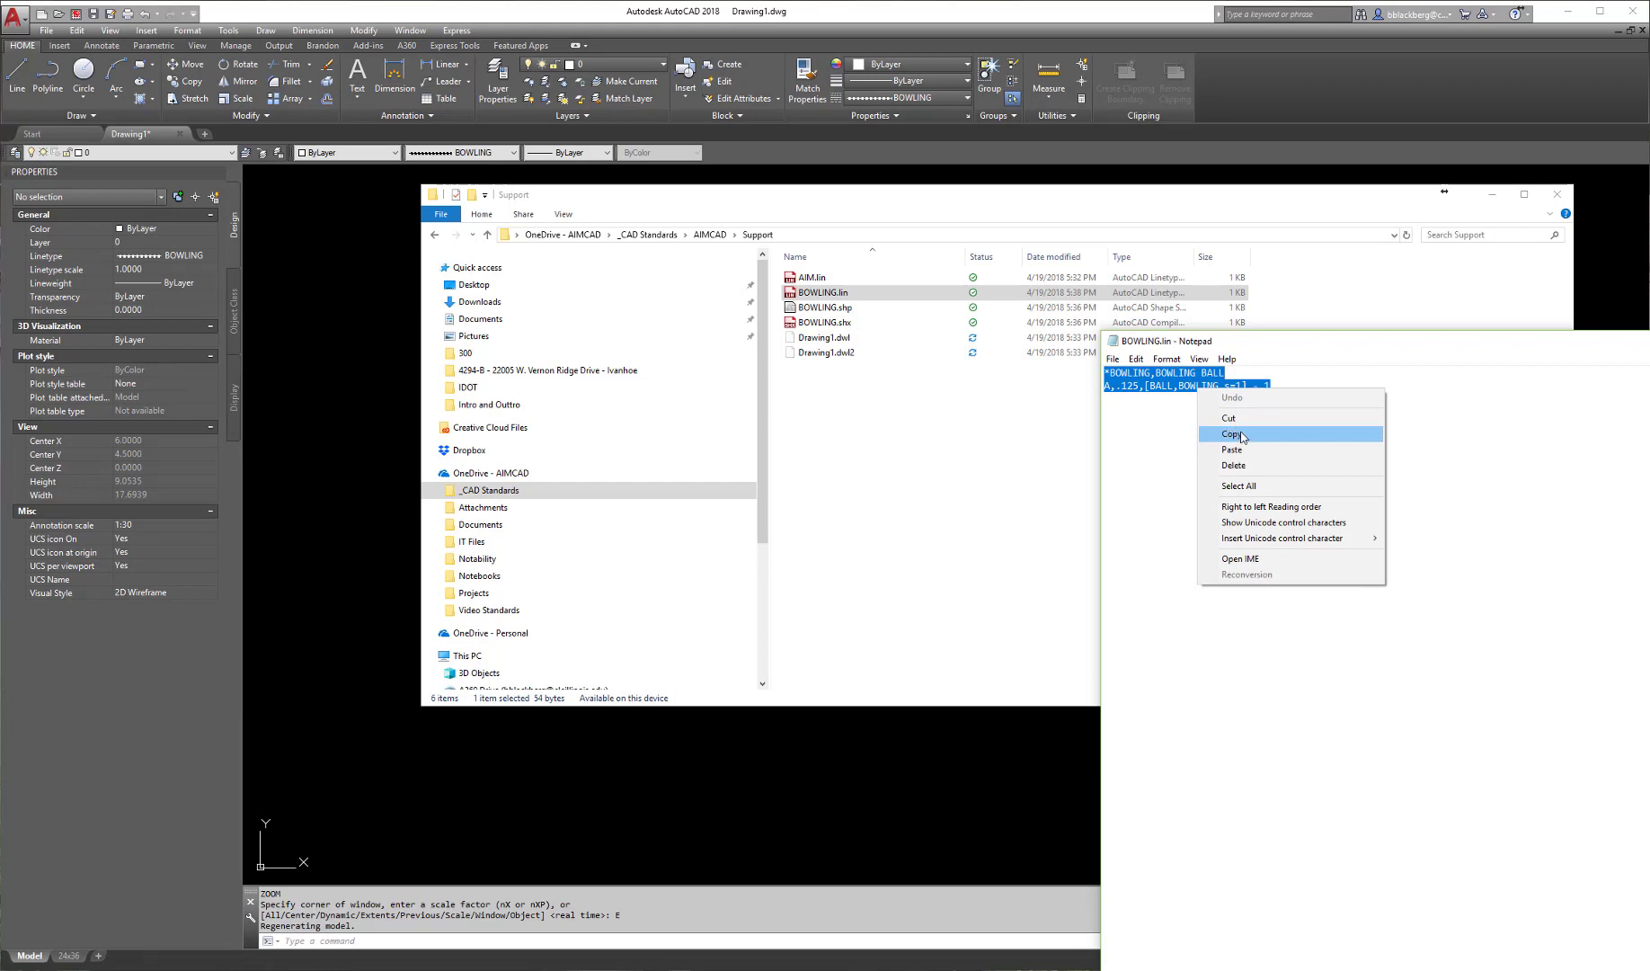
click(1249, 435)
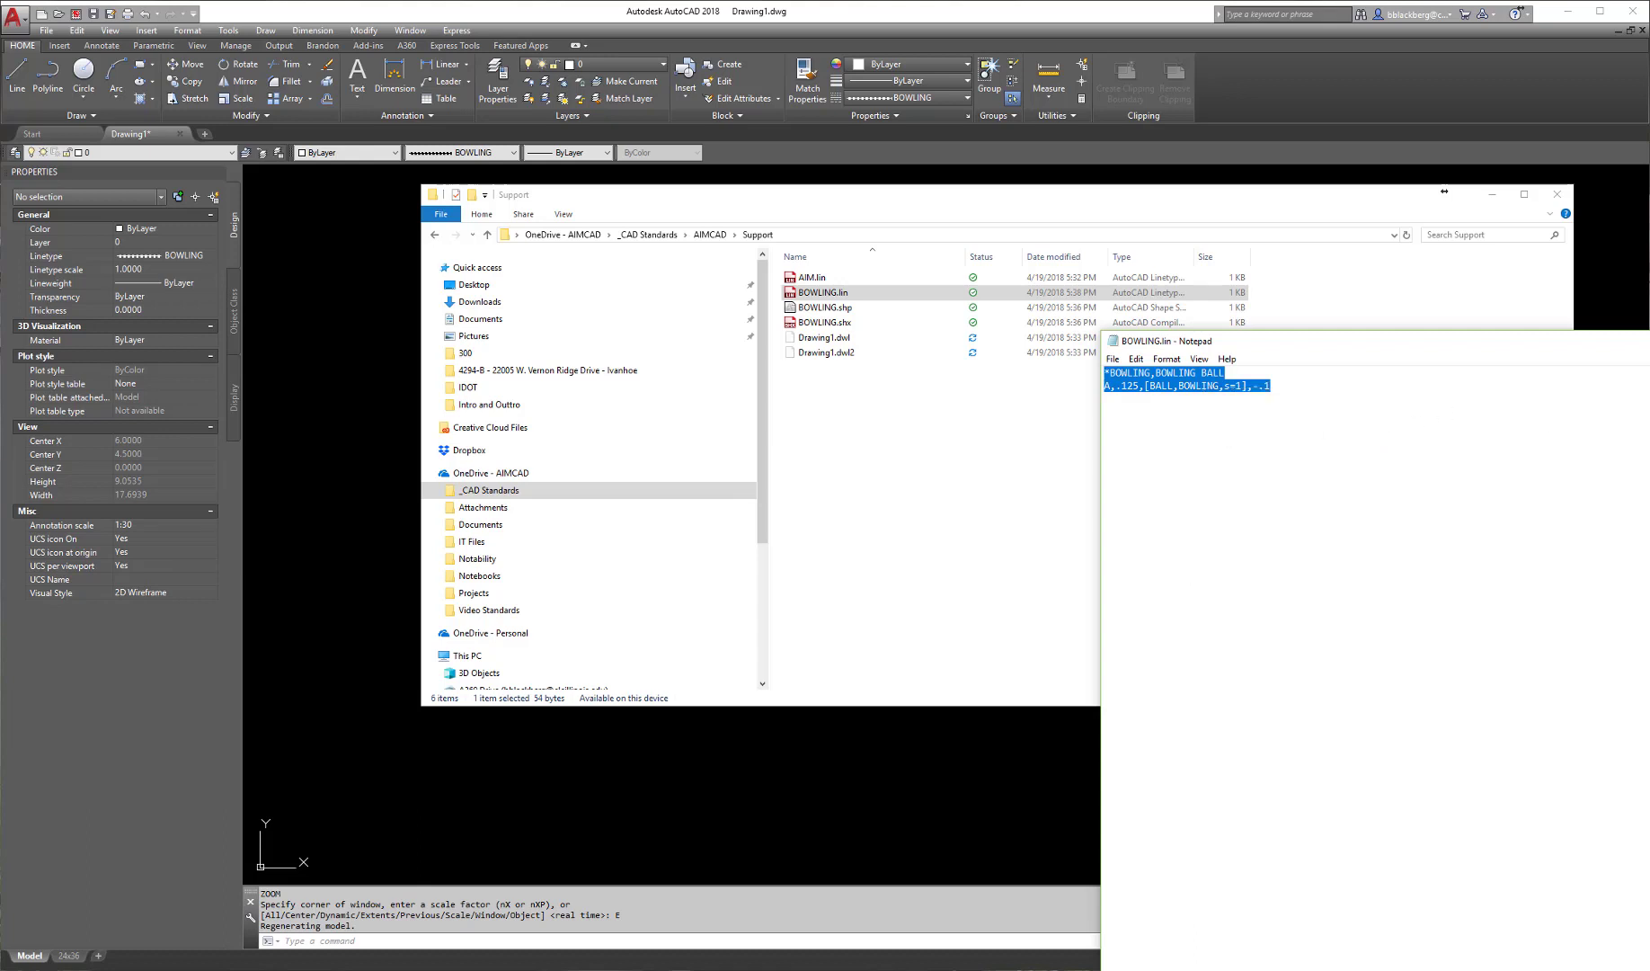
key(alt+F4)
- Paste the BOWLING definition after the last line of AIM.lin and save the file
click(826, 279)
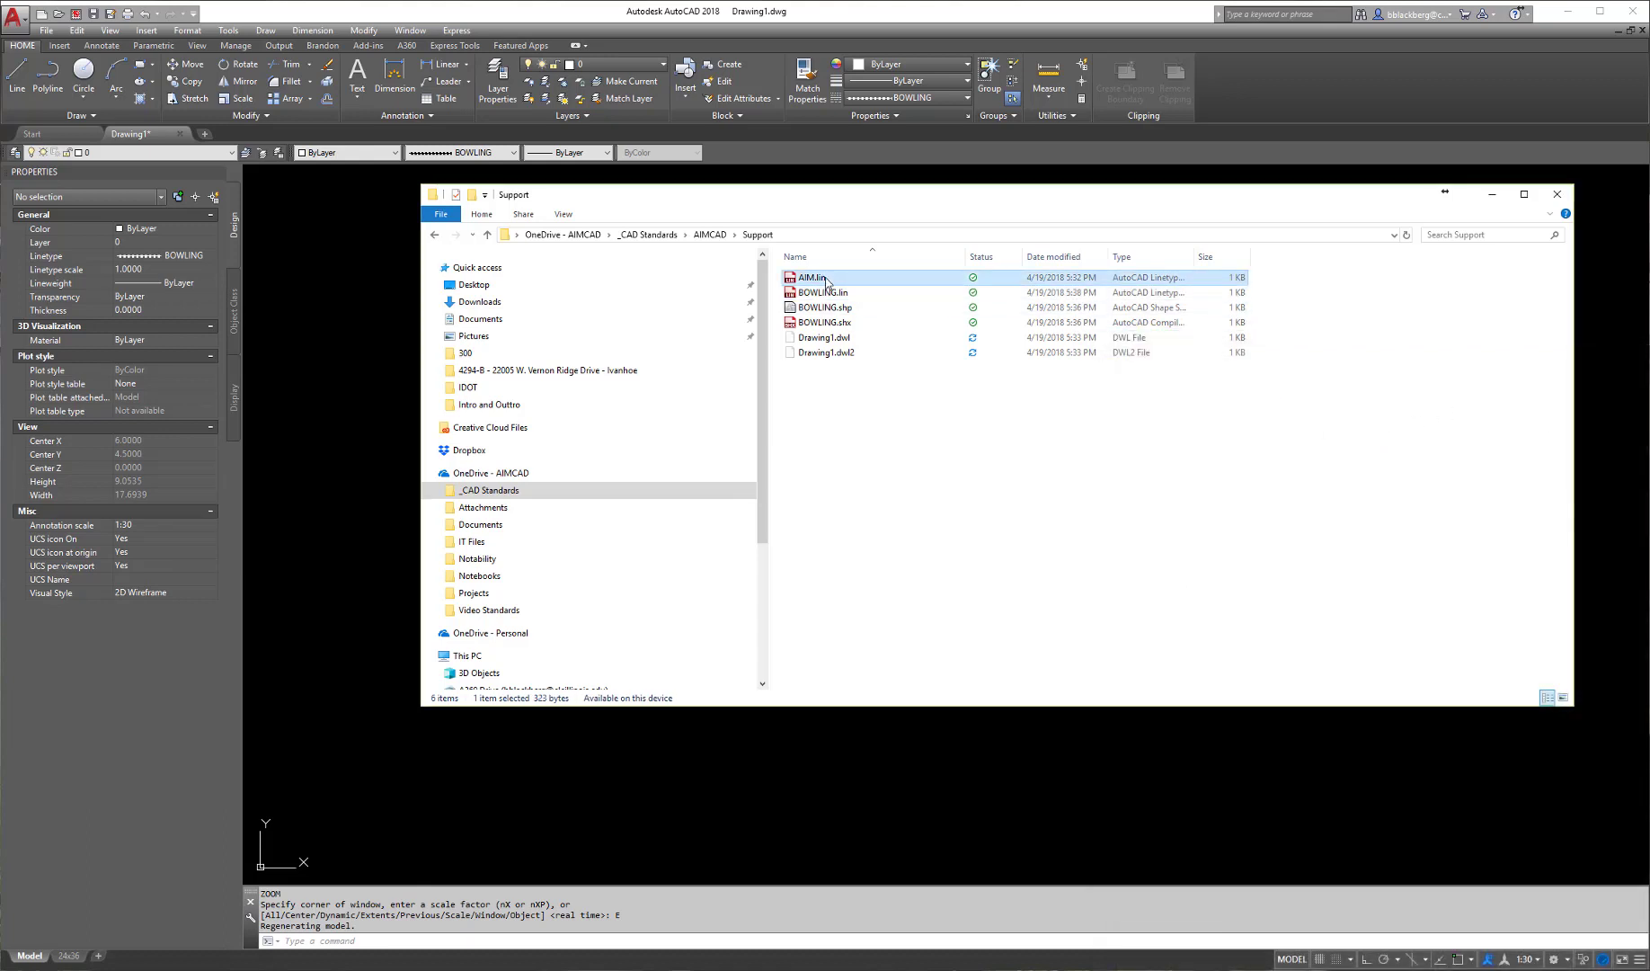
right_click(826, 279)
click(849, 289)
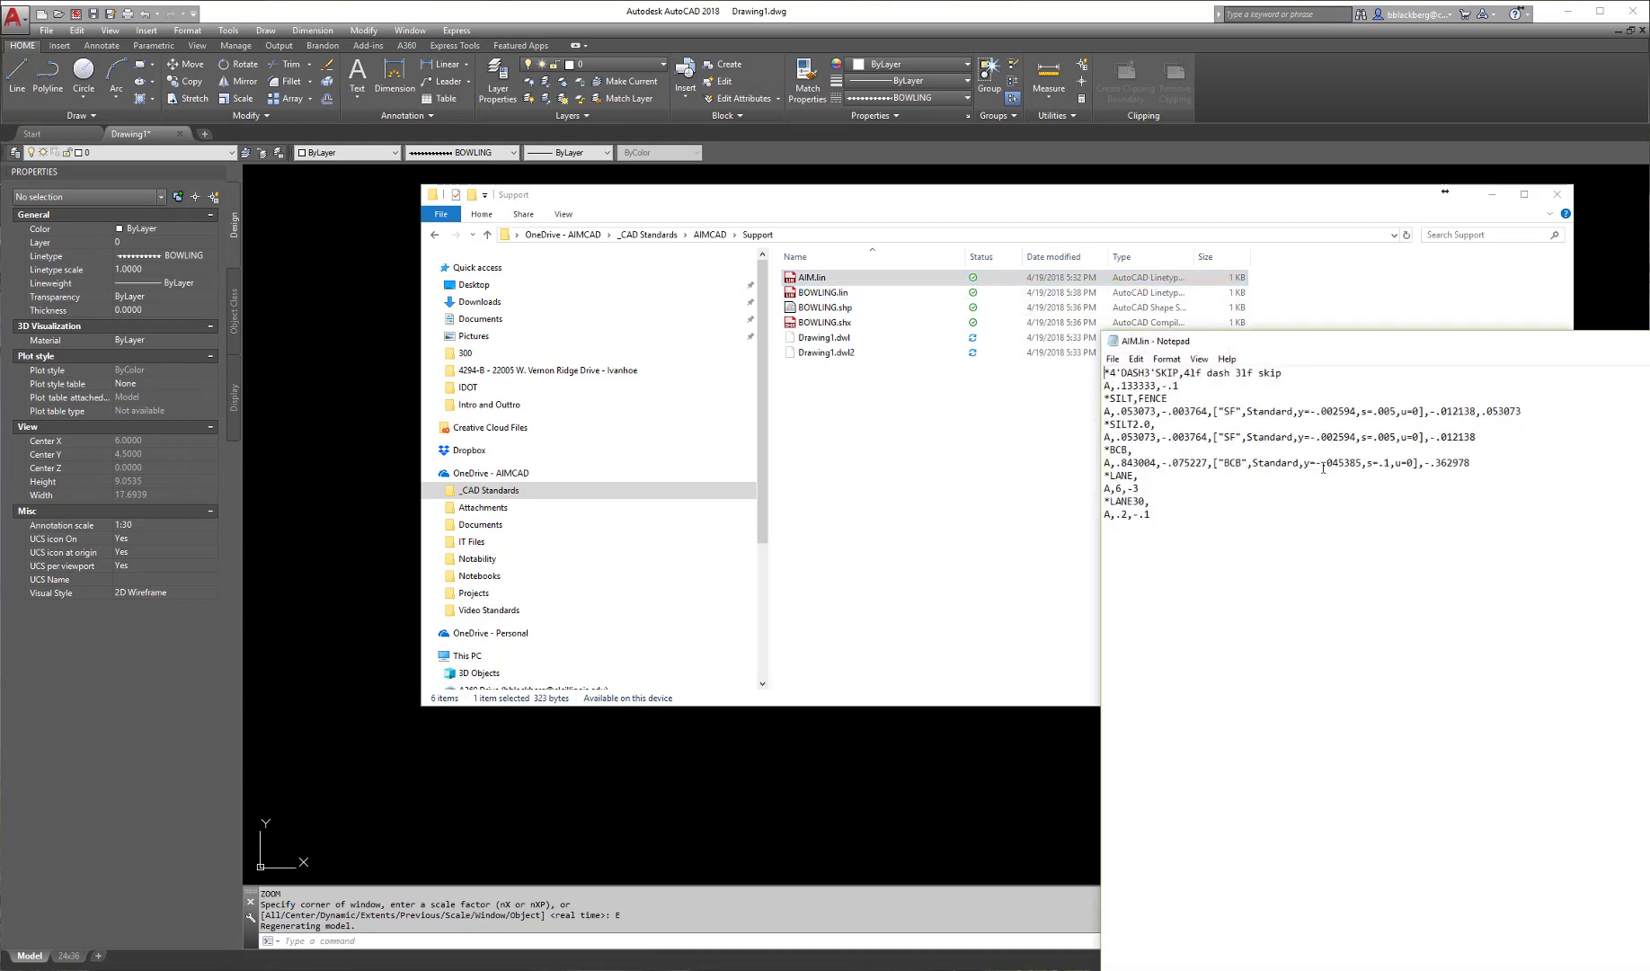
click(1184, 516)
key(ctrl+v)
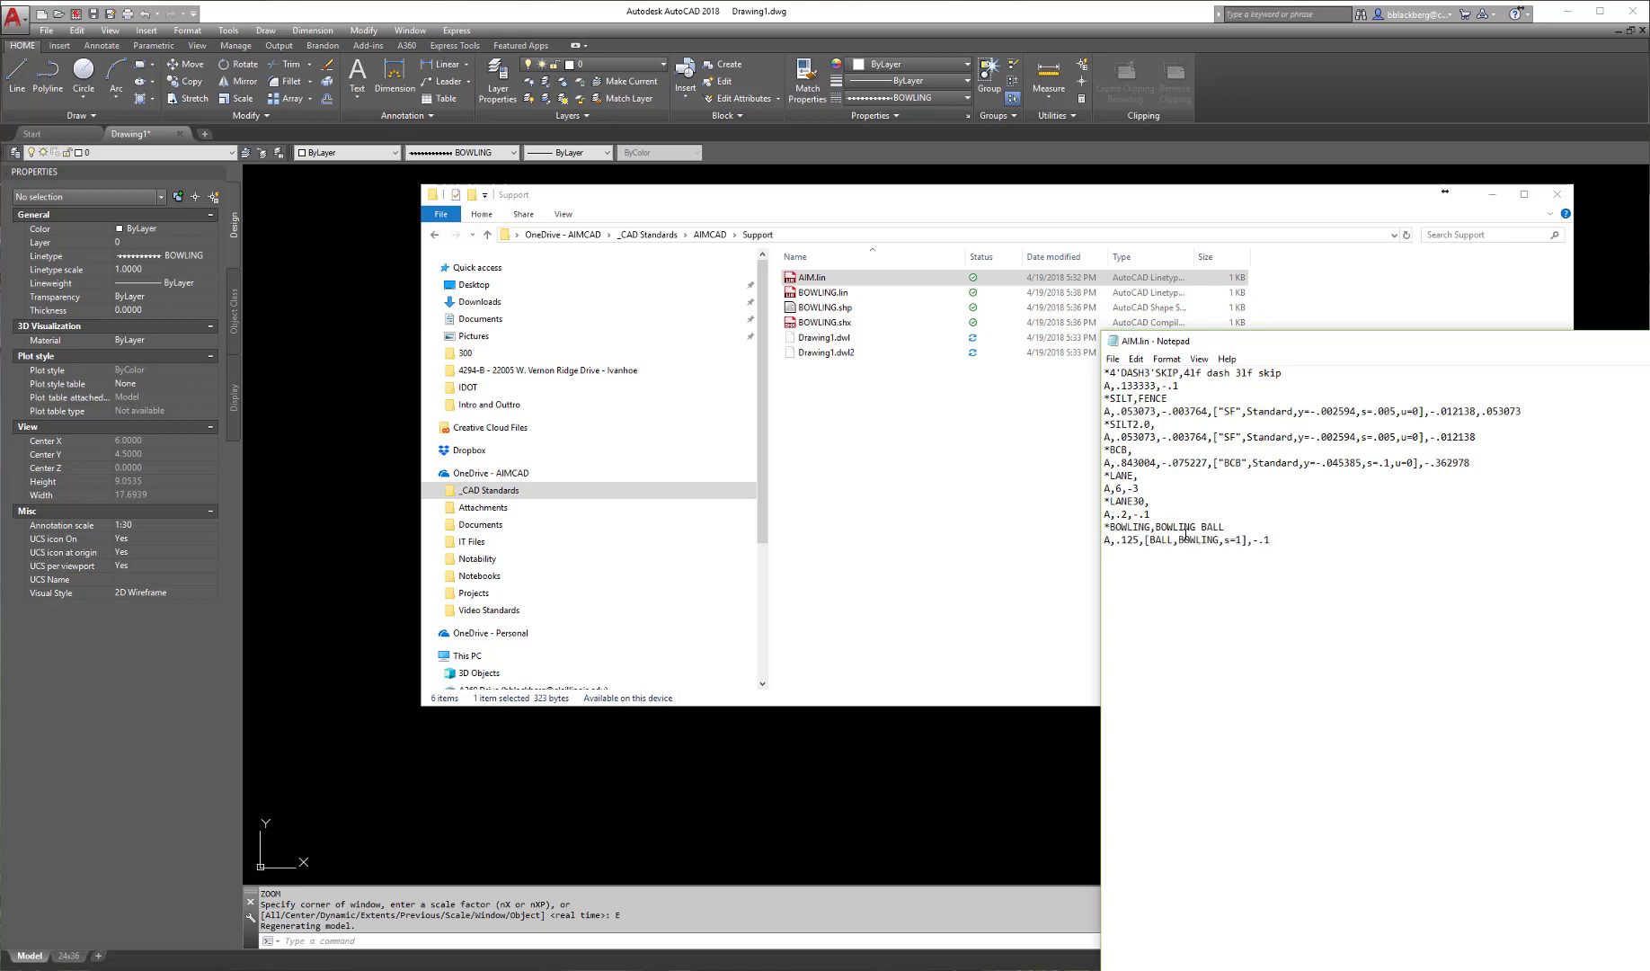
click(1112, 358)
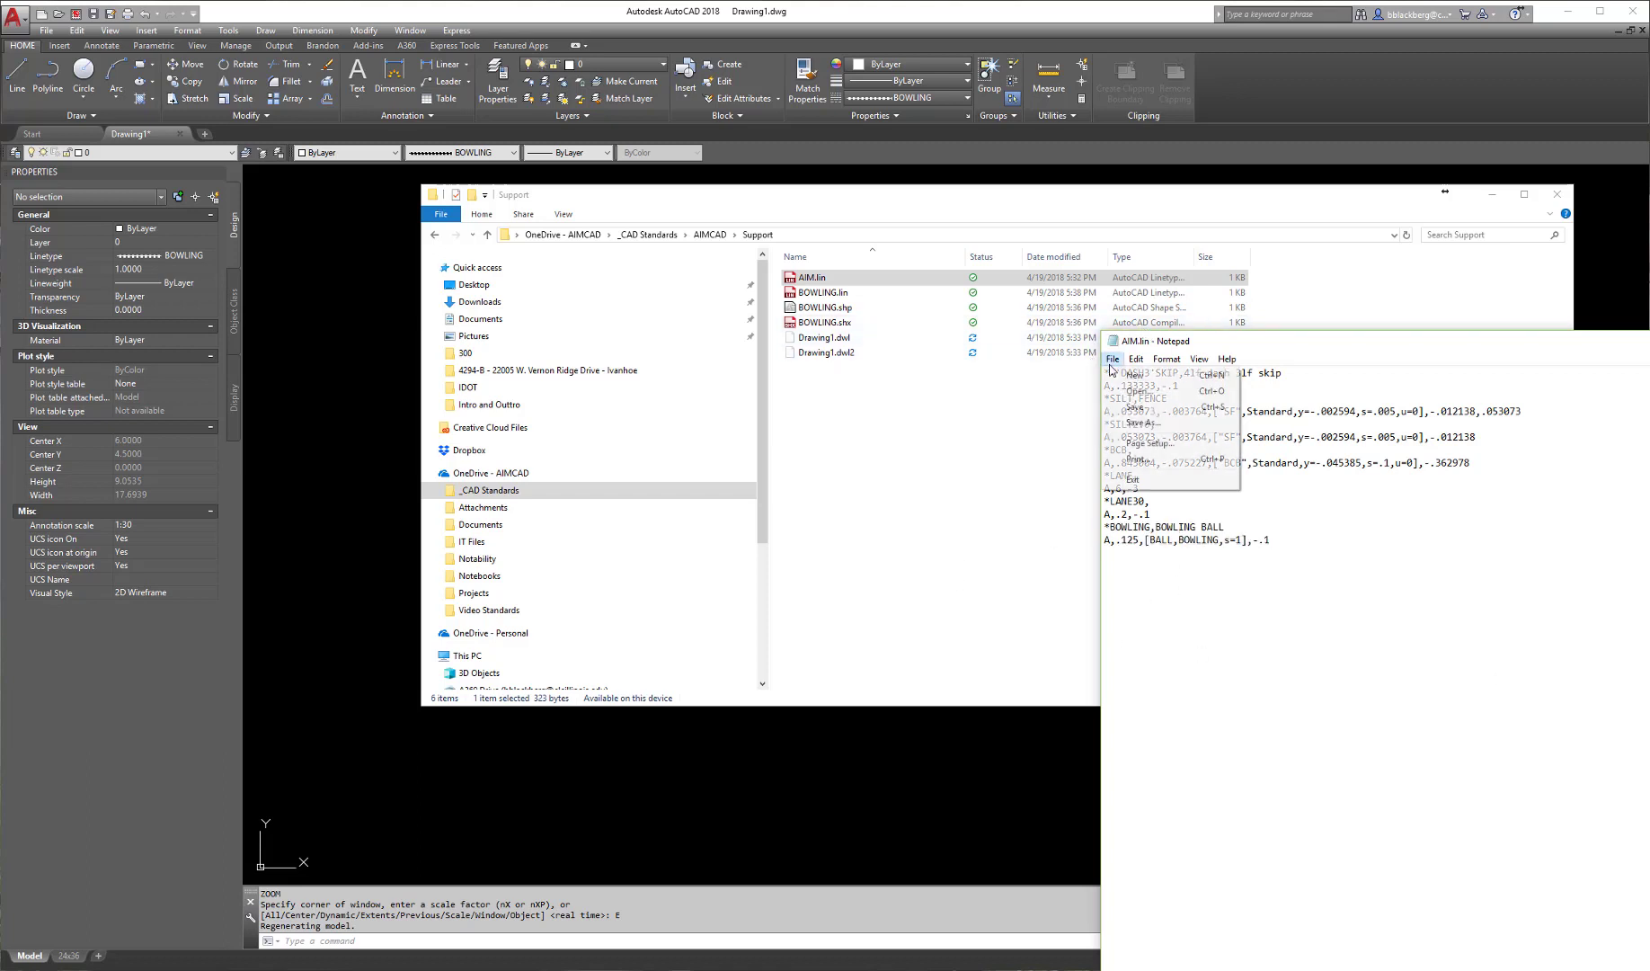
click(1125, 407)
click(917, 466)
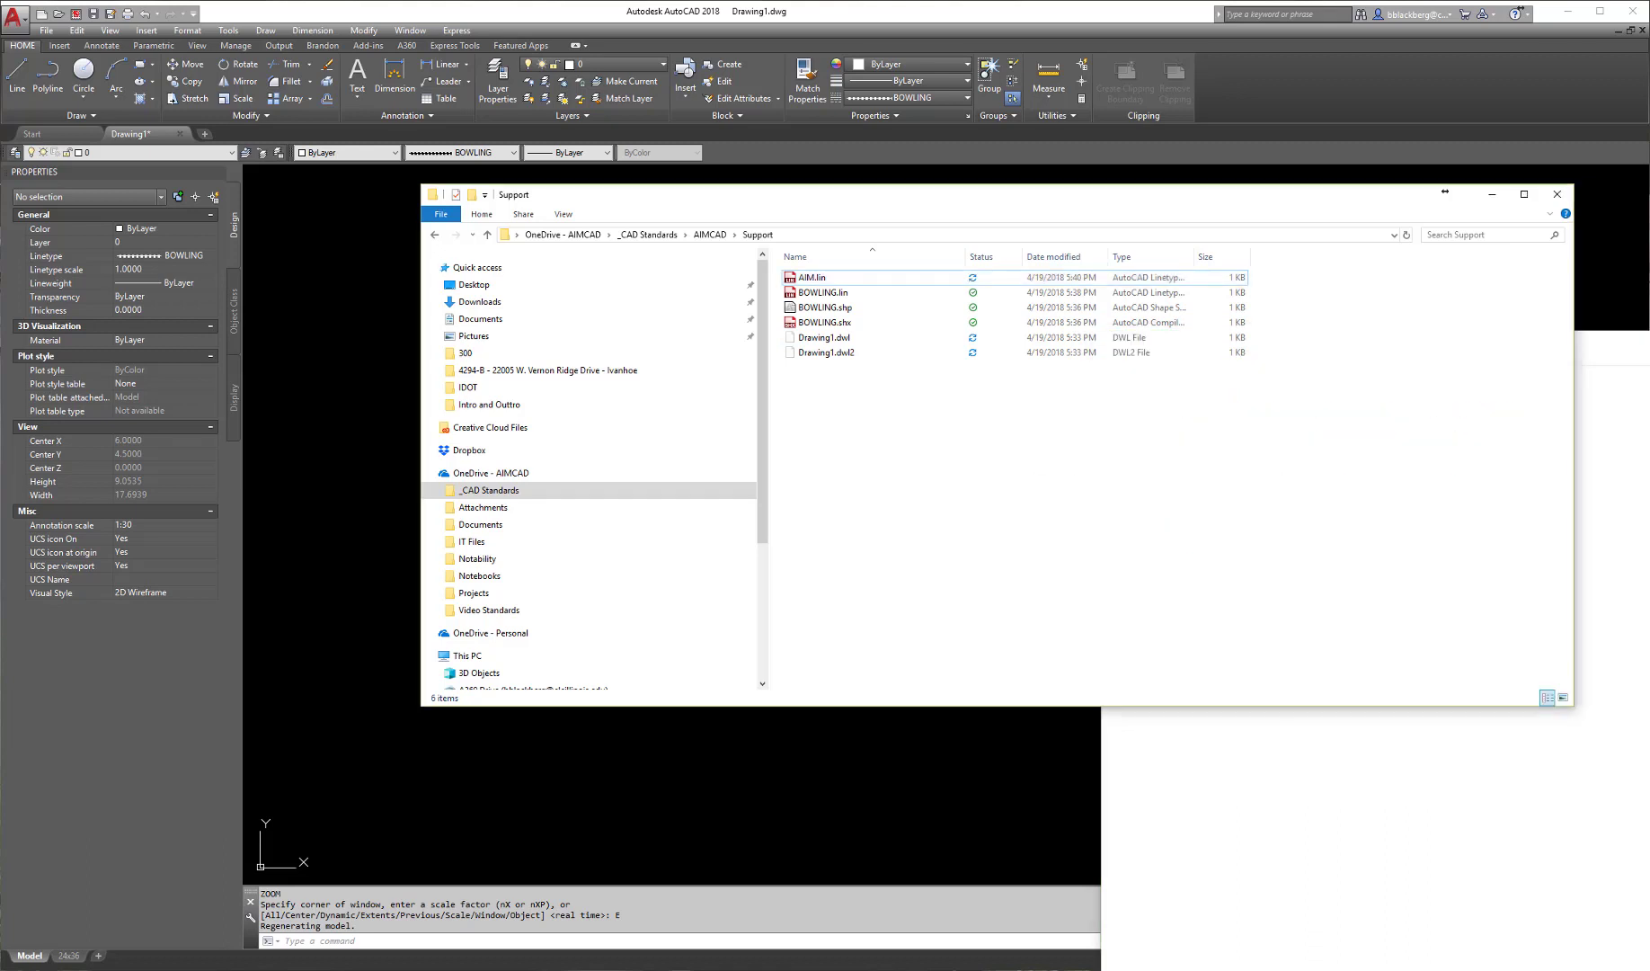
key(alt+Tab)
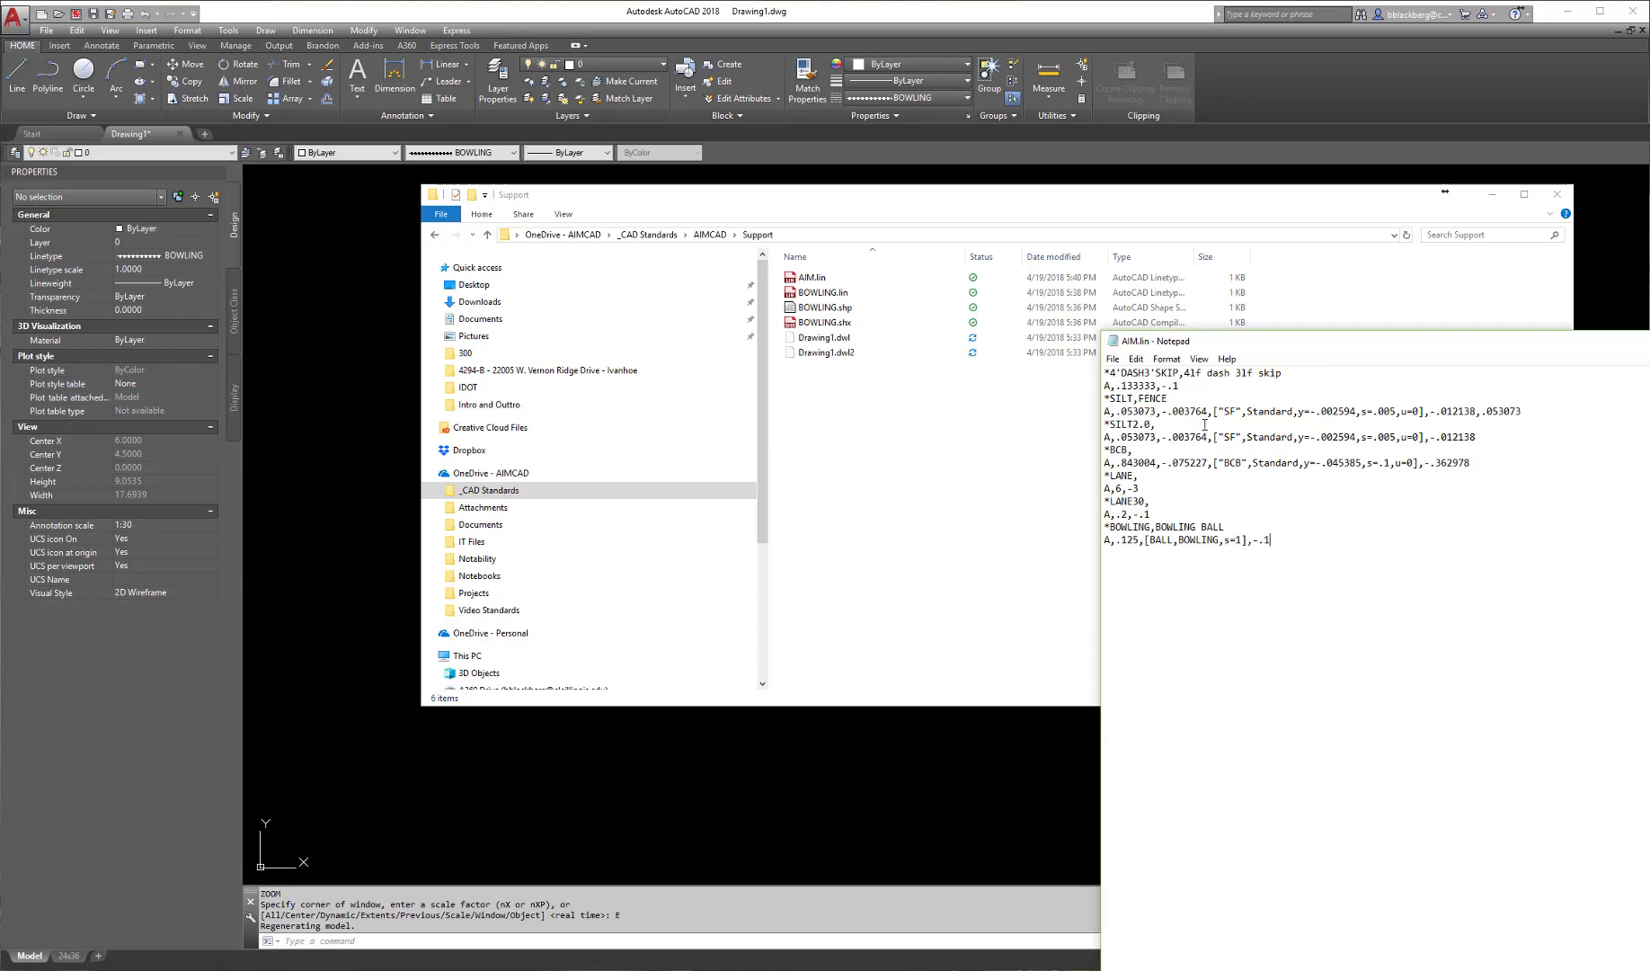
- Duplicate the two-line 4'DASH3'SKIP linetype definition at the end of AIM.lin
drag(1104, 399, 1532, 413)
right_click(1533, 412)
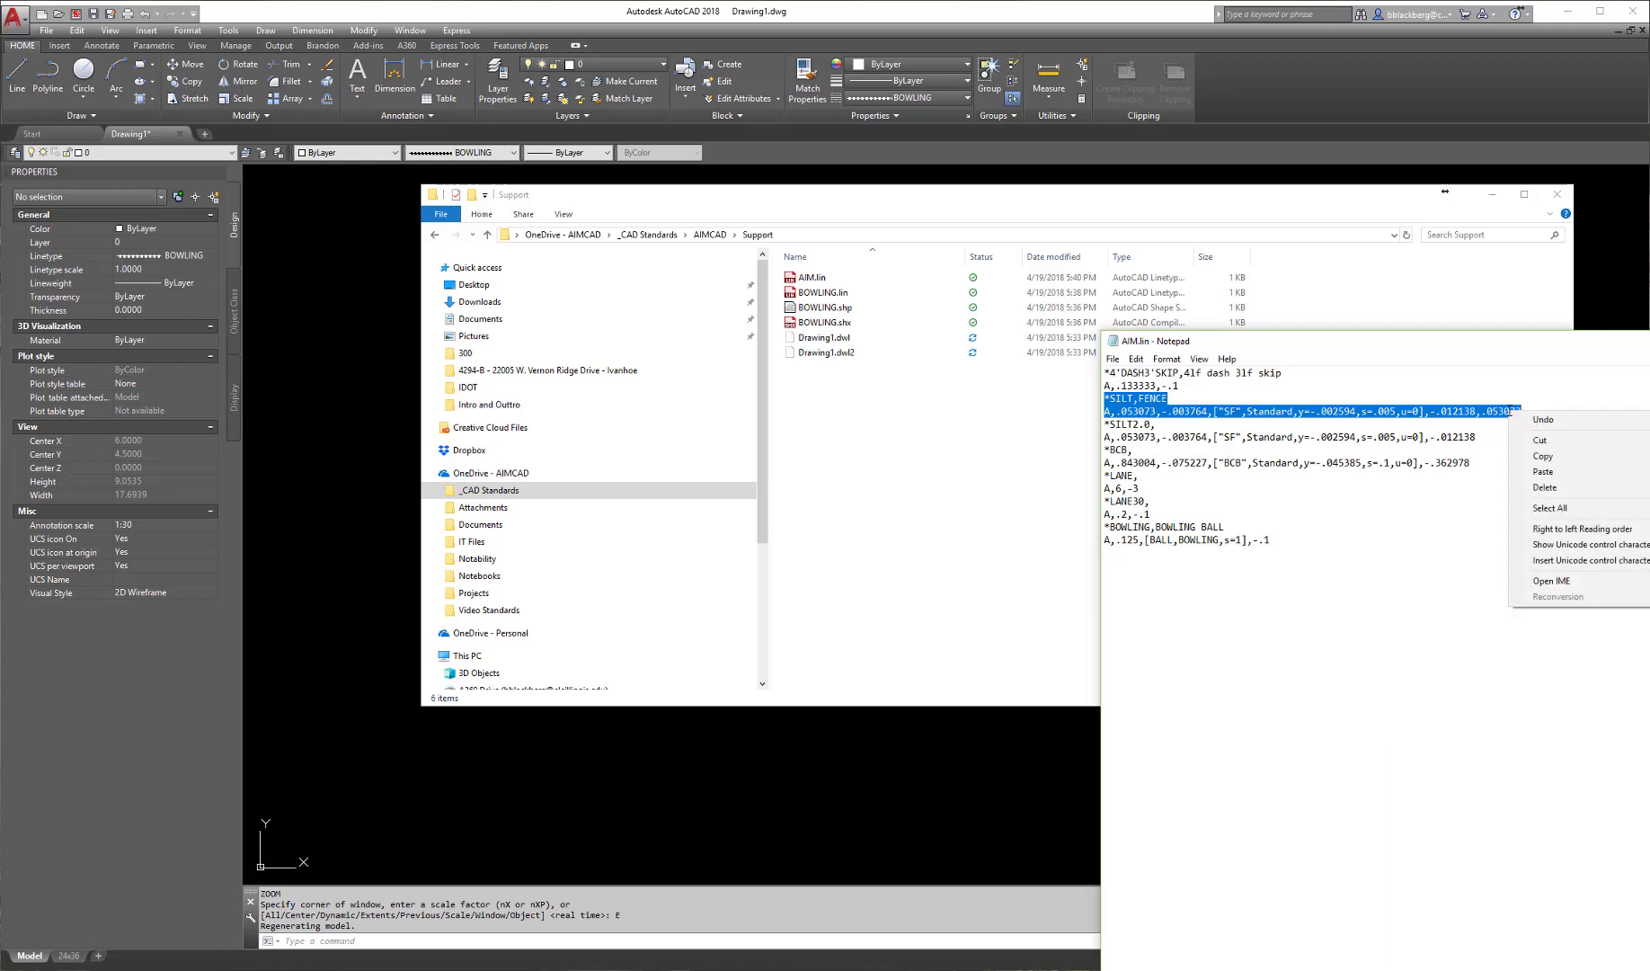
click(1287, 385)
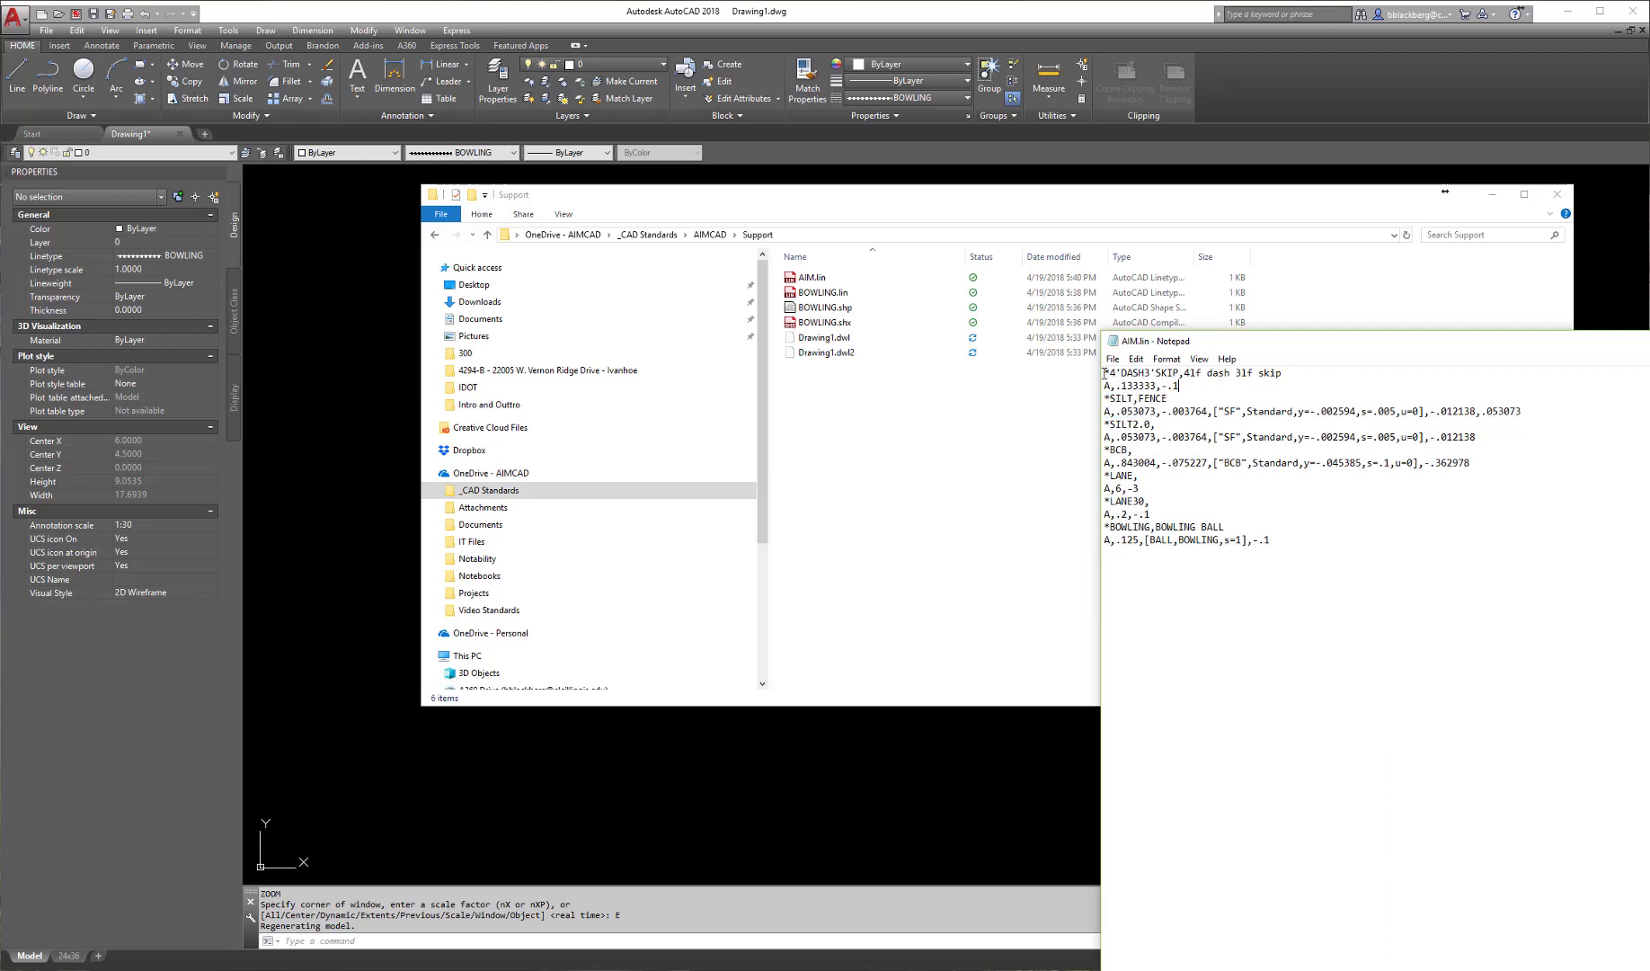
drag(1104, 372, 1179, 387)
right_click(1240, 378)
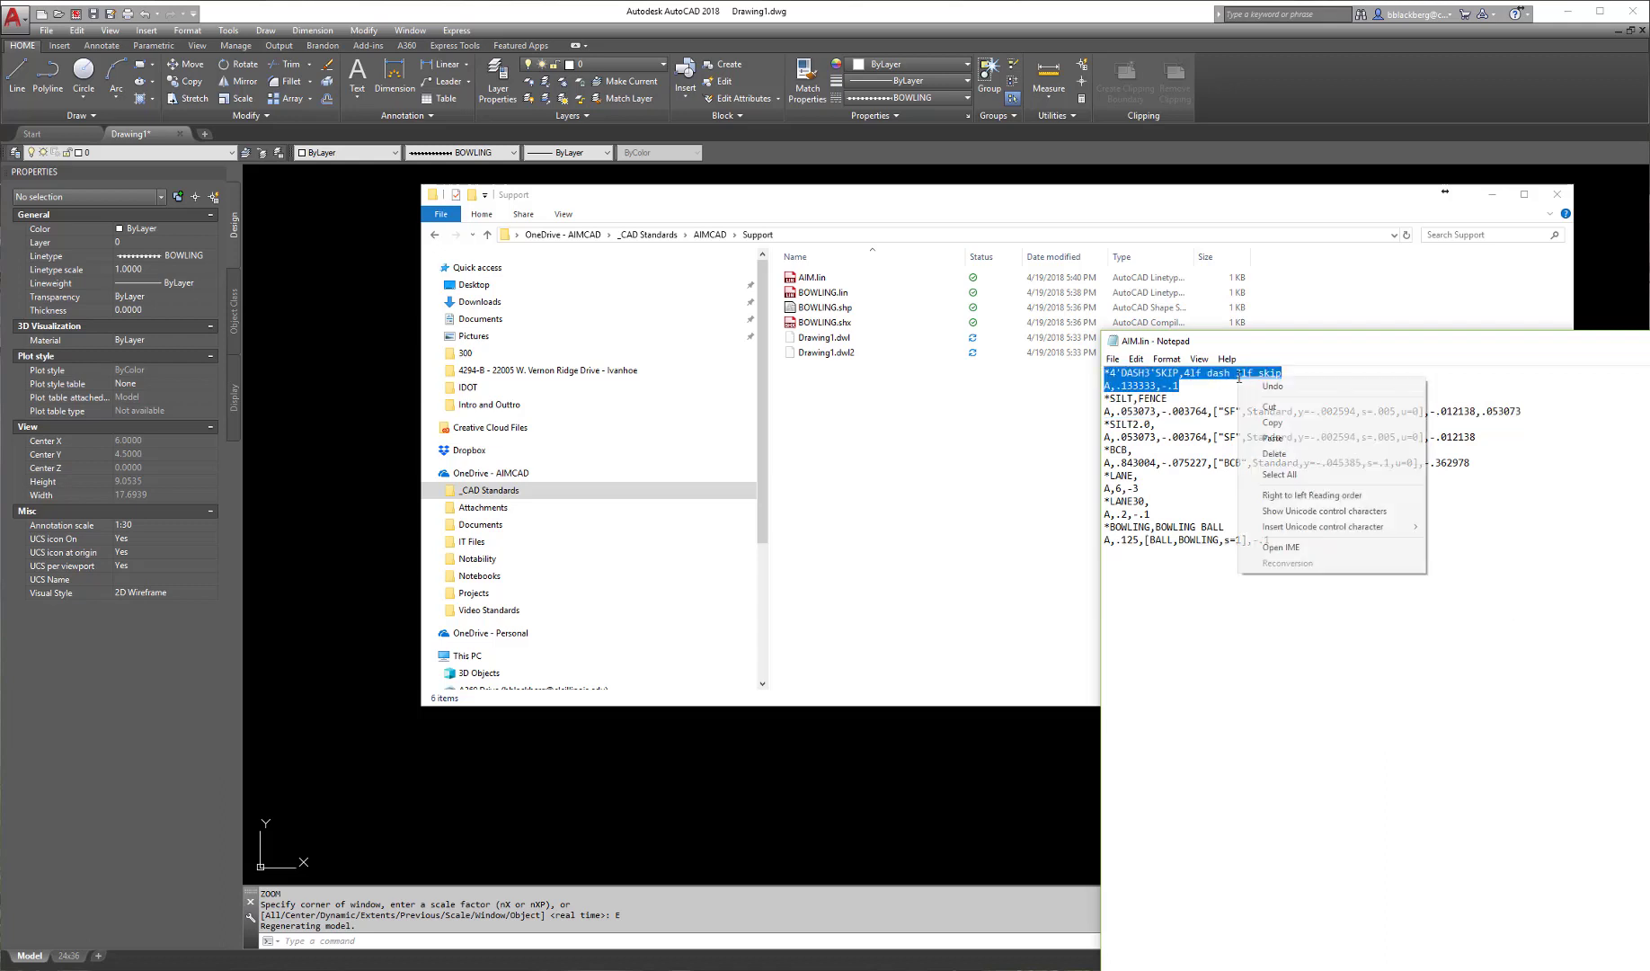
click(1274, 423)
click(1301, 541)
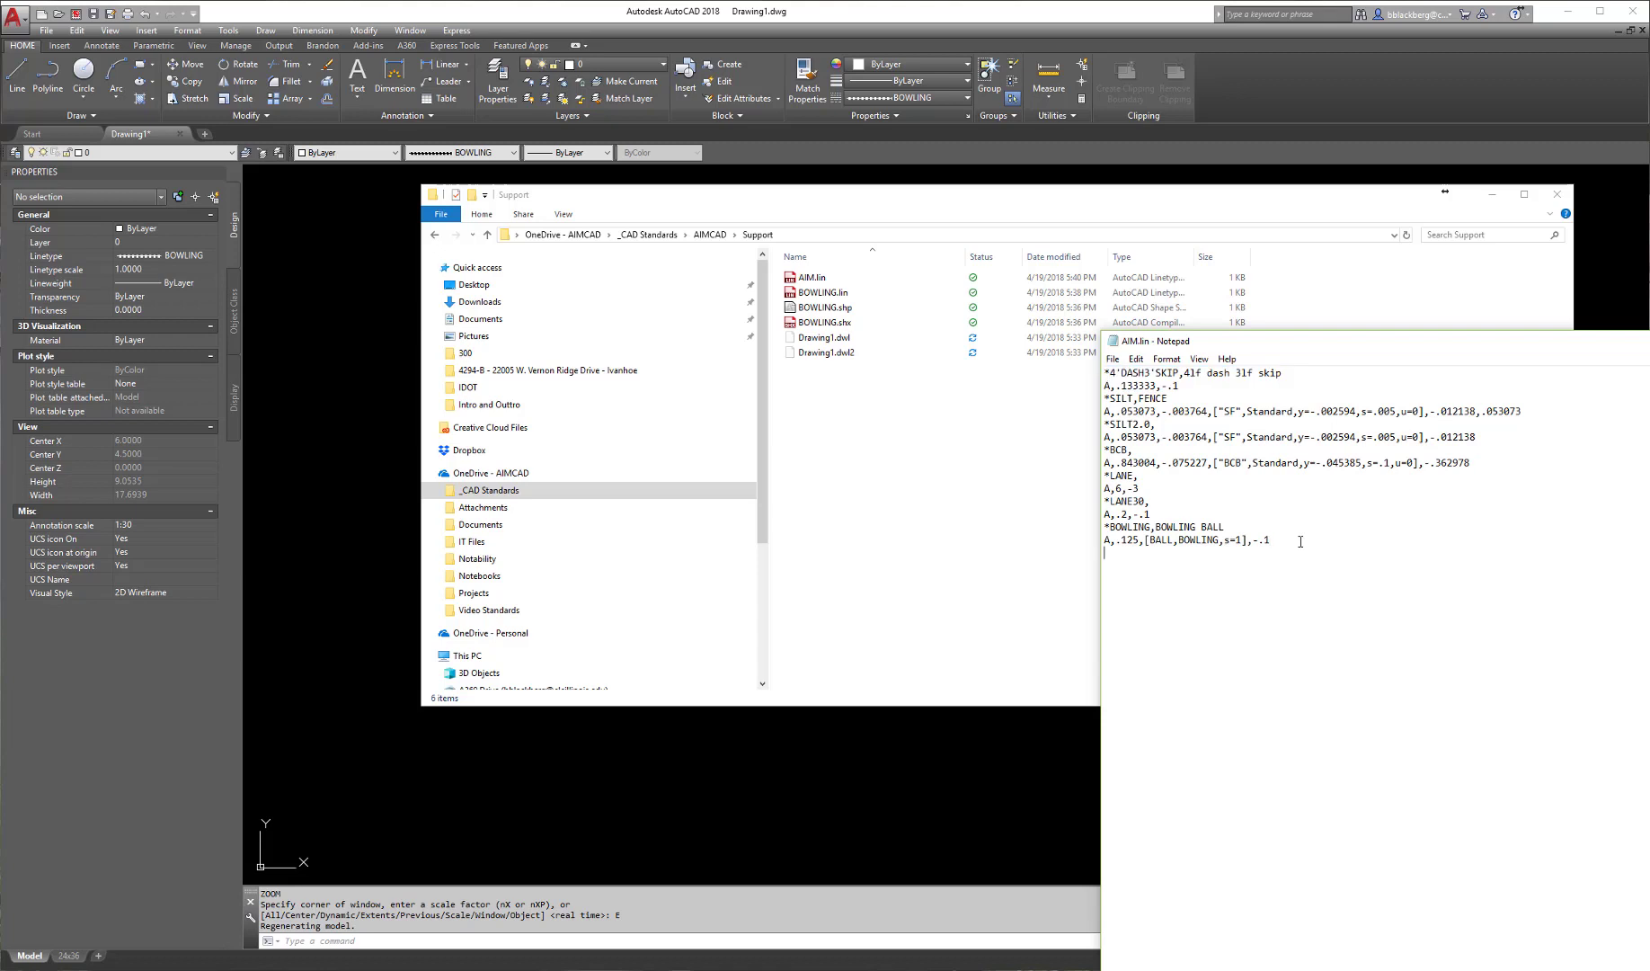
key(Return)
key(ctrl+v)
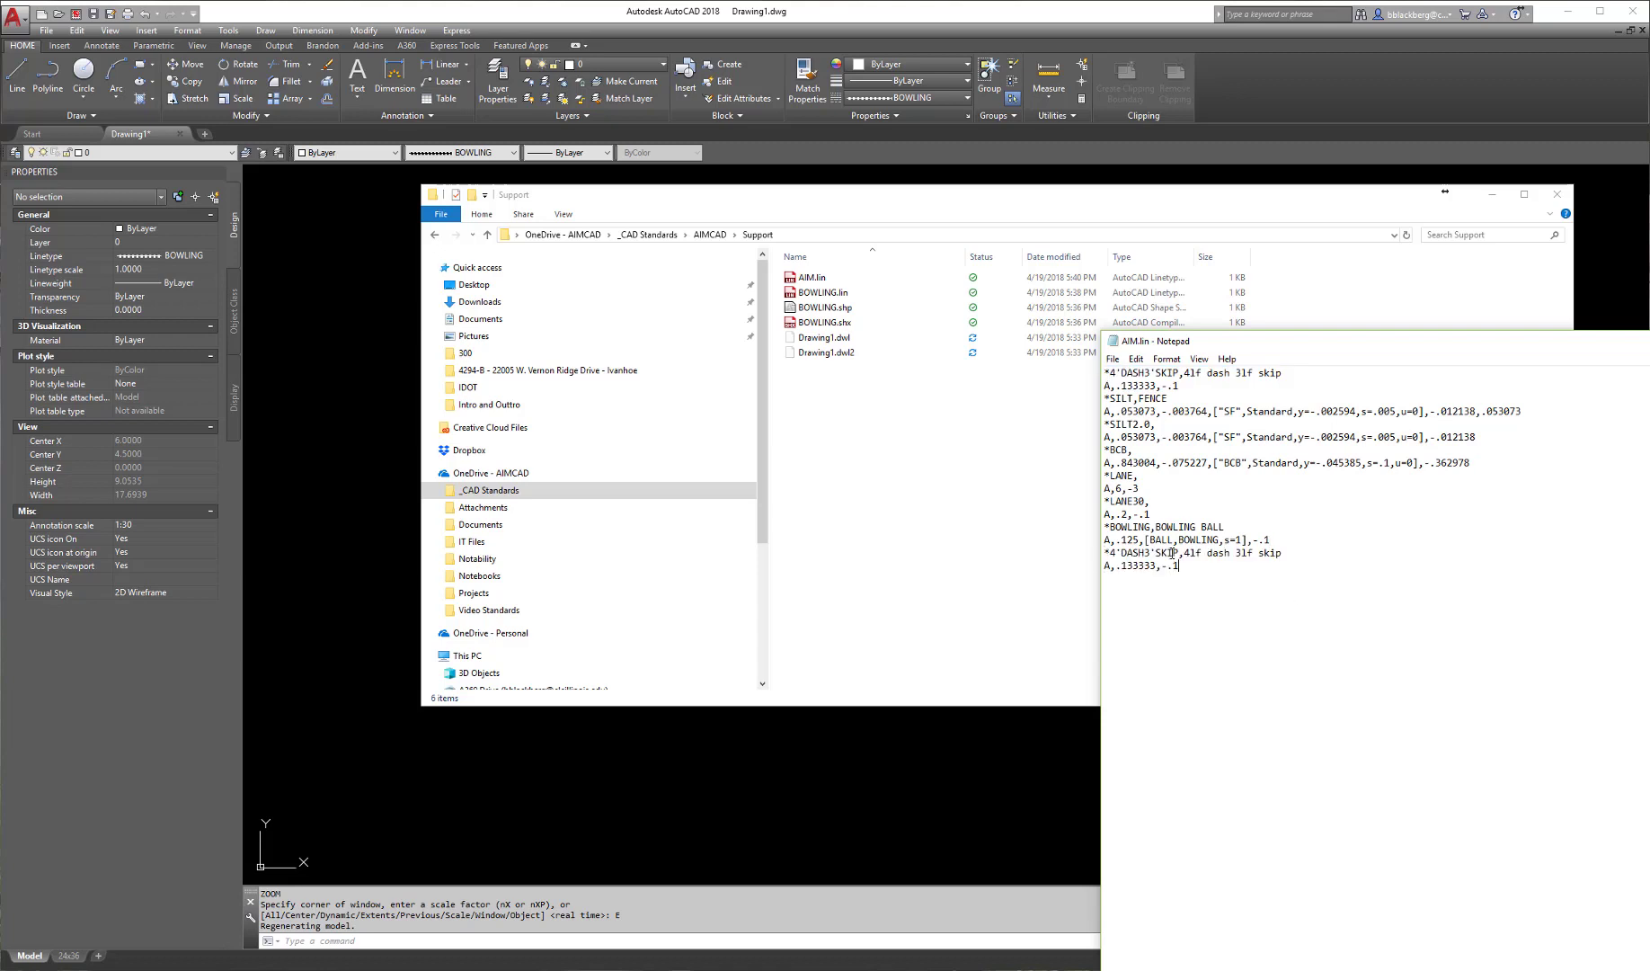
- Rename the copied linetype to HELLO and set its pattern to A,.125,-.25,0,-.25
drag(1180, 553, 1111, 554)
text(HELLO)
drag(1157, 567, 1119, 570)
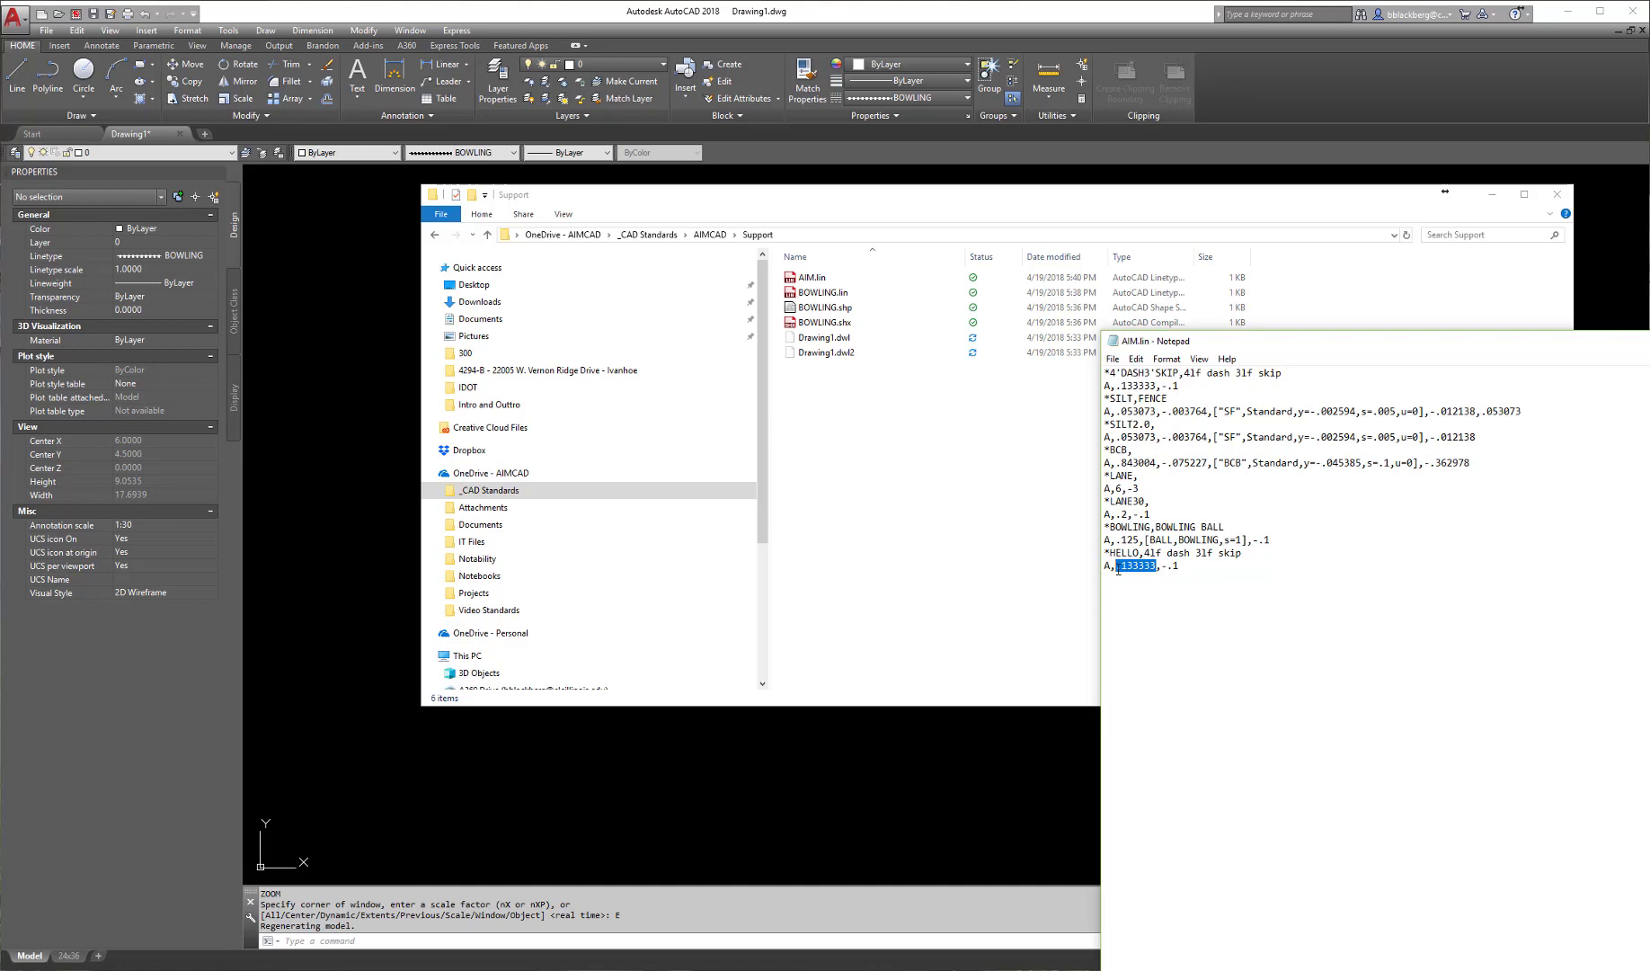
text(1)
text(125)
key(BackSpace)
text(25)
drag(1117, 565, 1140, 567)
click(1168, 567)
text(,0,-.25)
- Save AIM.lin with the new HELLO linetype definition
key(Return)
click(1113, 359)
click(1128, 409)
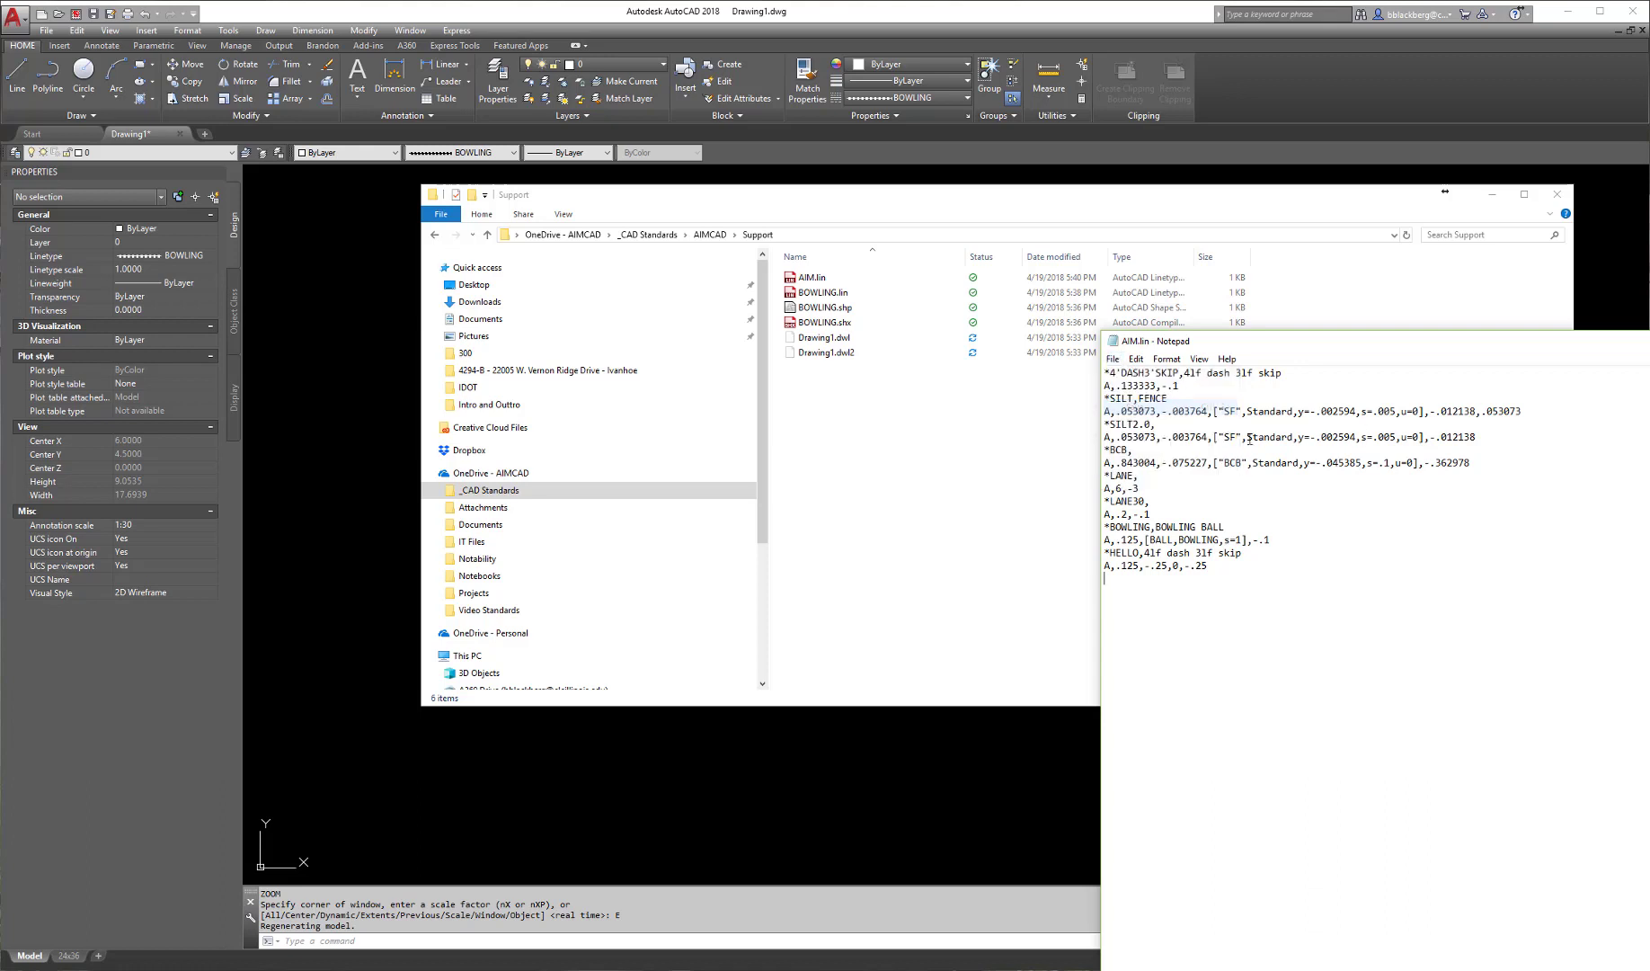
drag(1209, 565, 1077, 548)
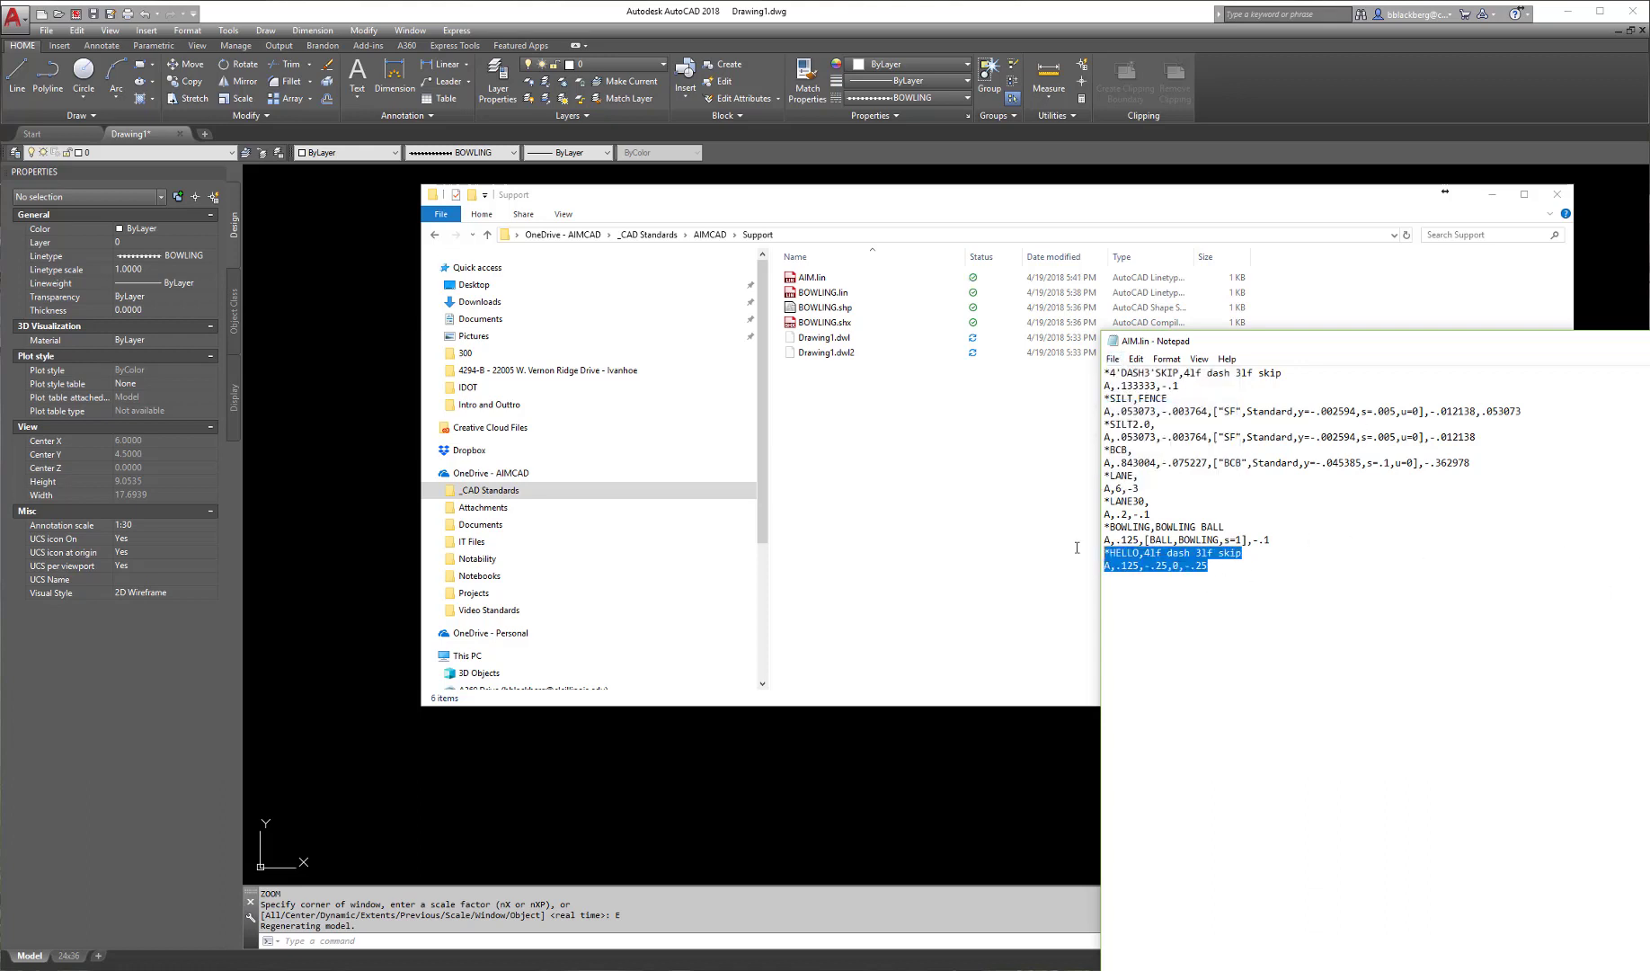
click(1232, 573)
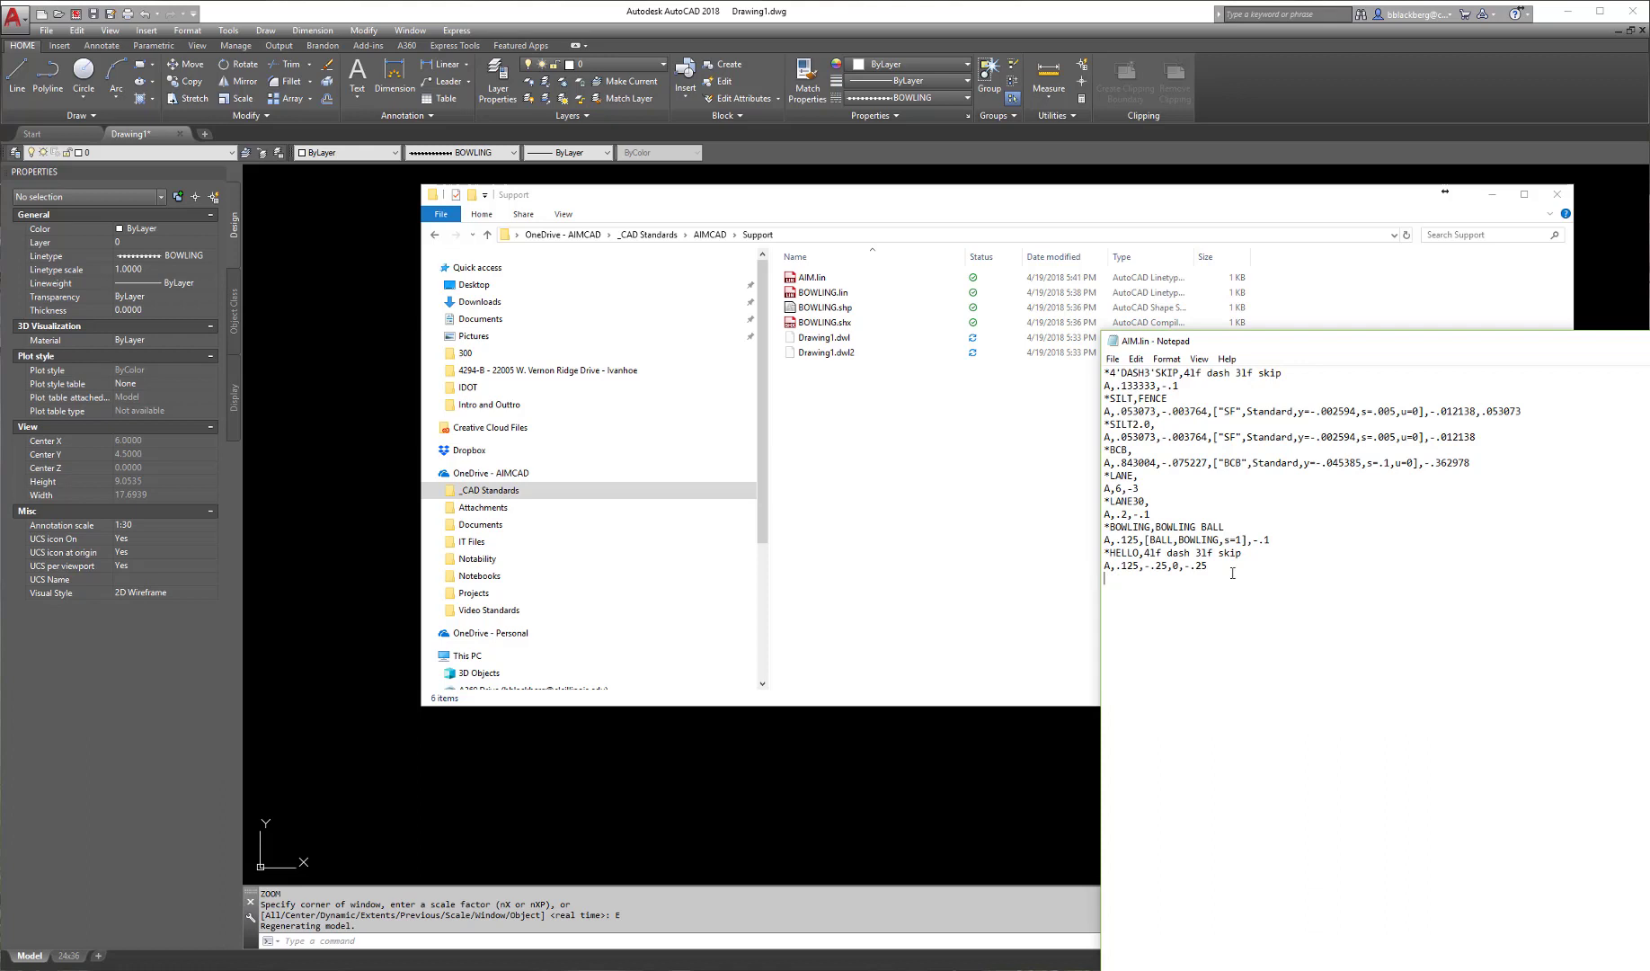
drag(1215, 566, 1098, 551)
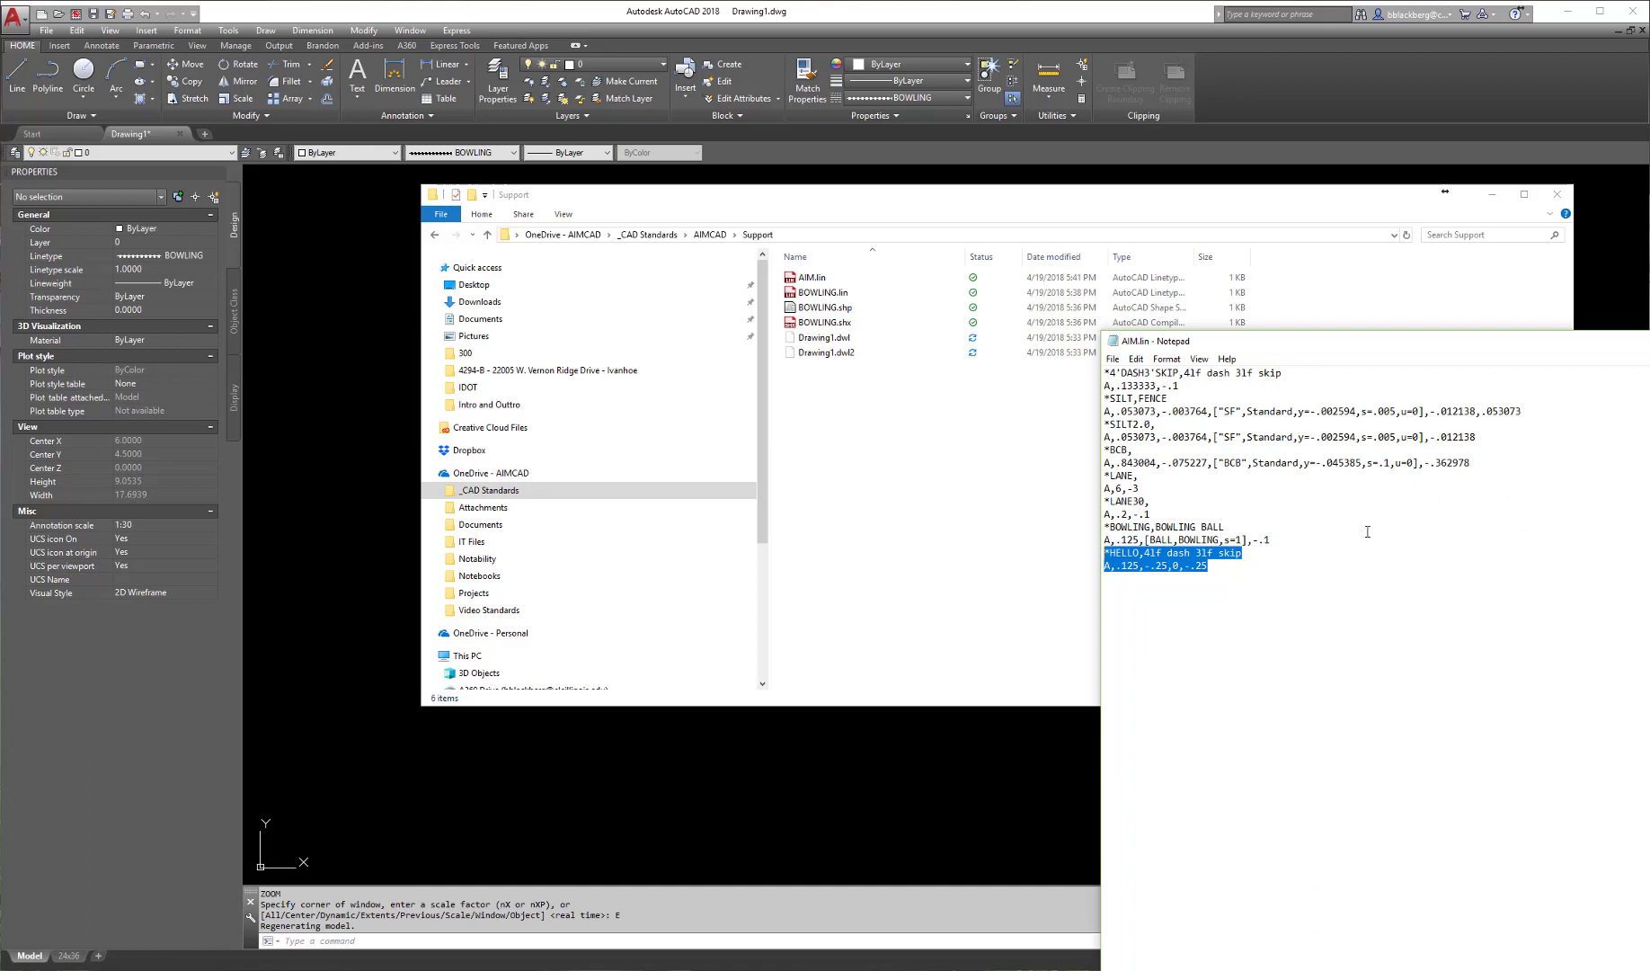
click(1390, 464)
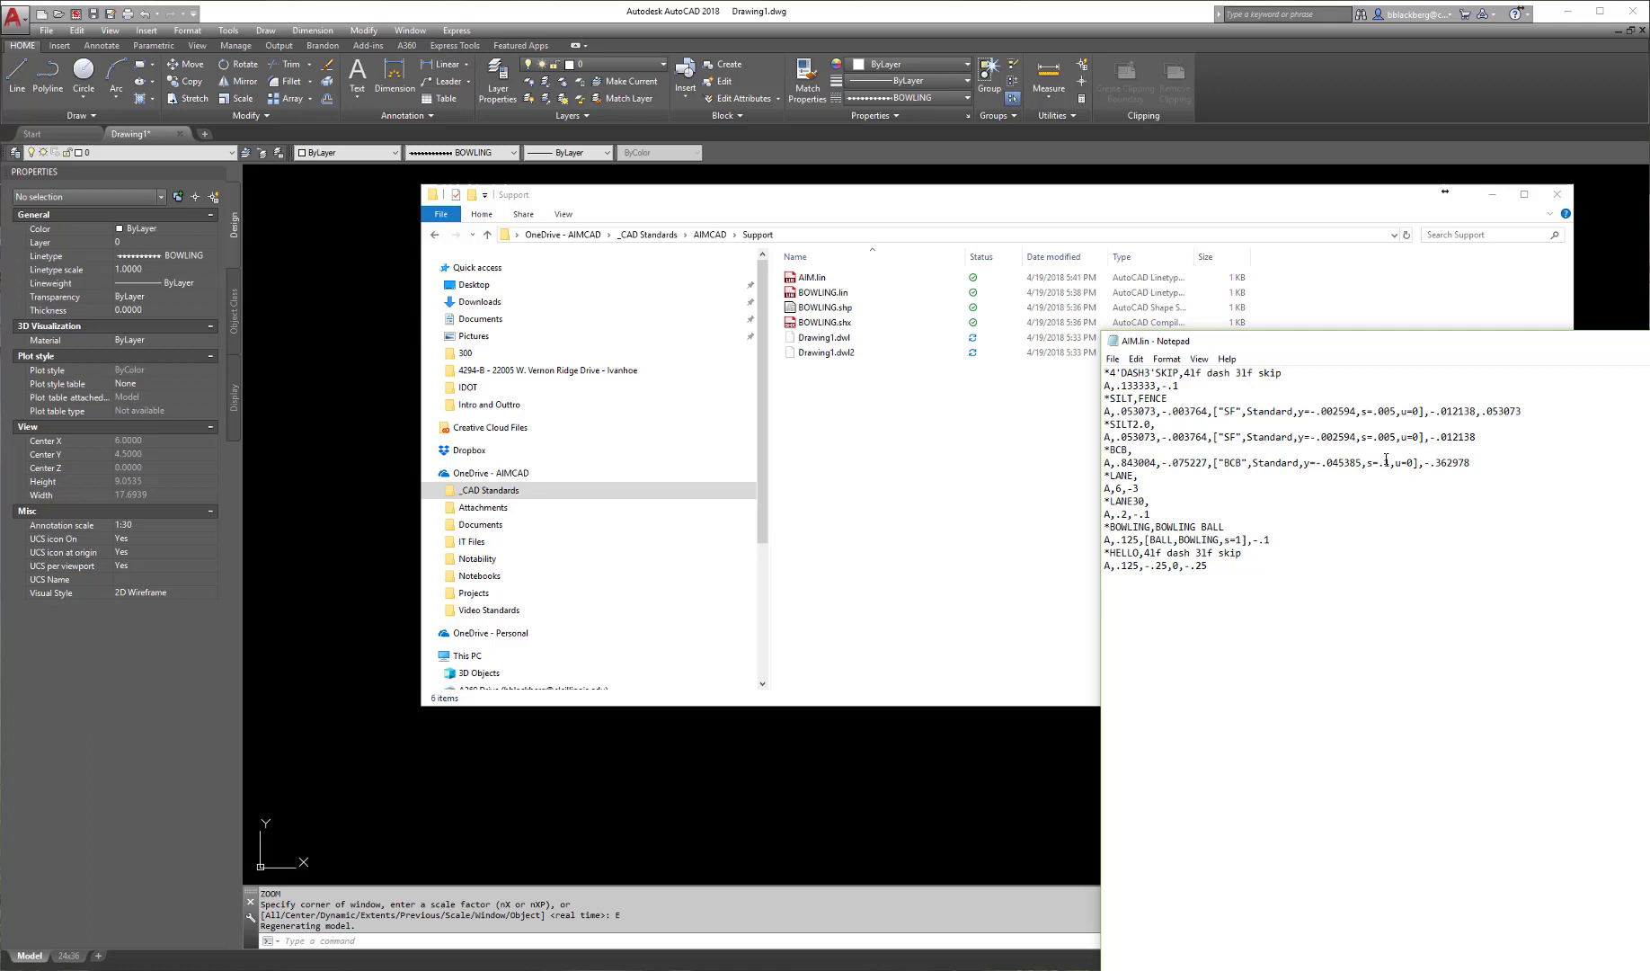
click(1186, 487)
- Delete BOWLING.lin from the Support folder, confirming with Yes
click(823, 310)
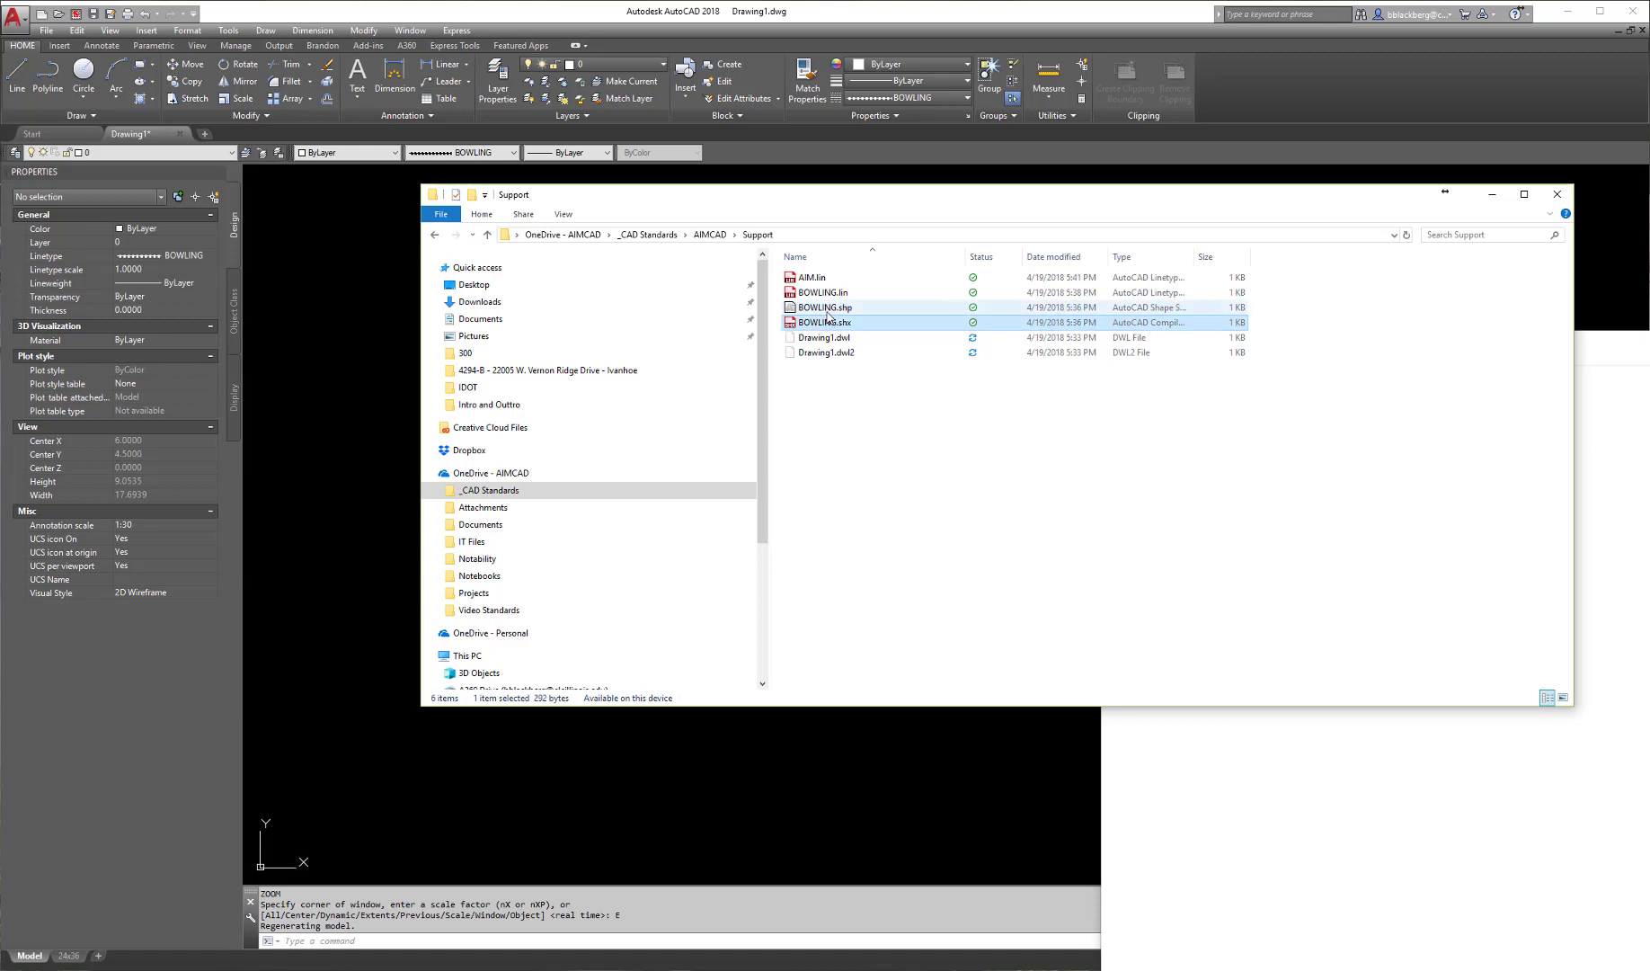
click(824, 295)
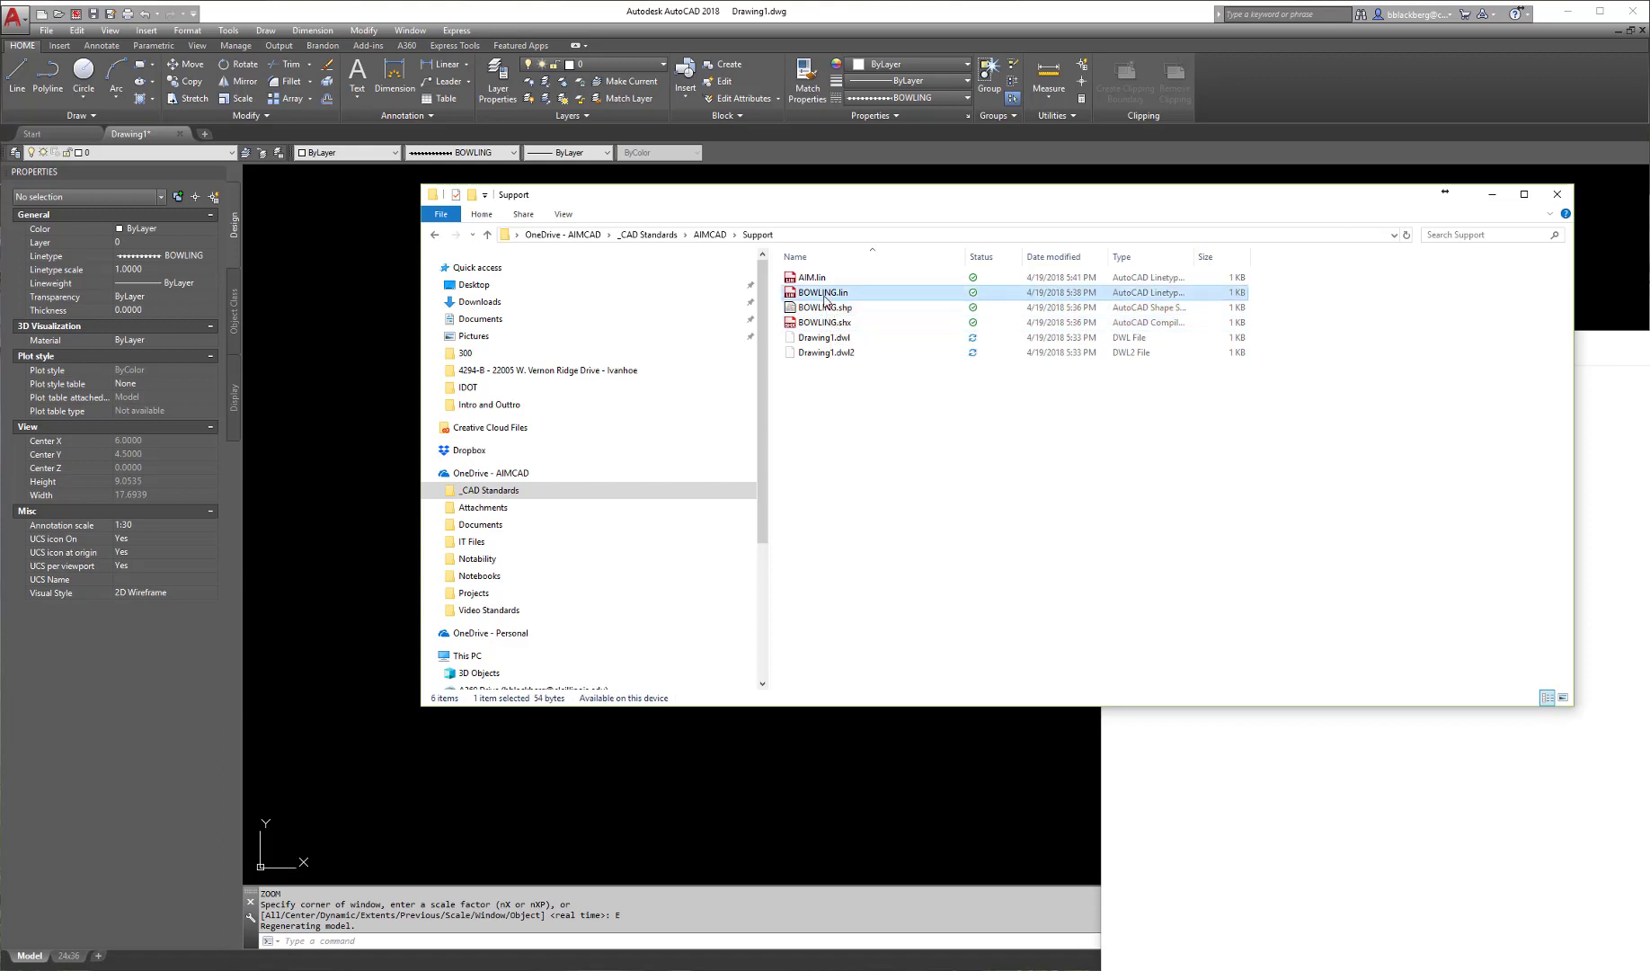
key(Delete)
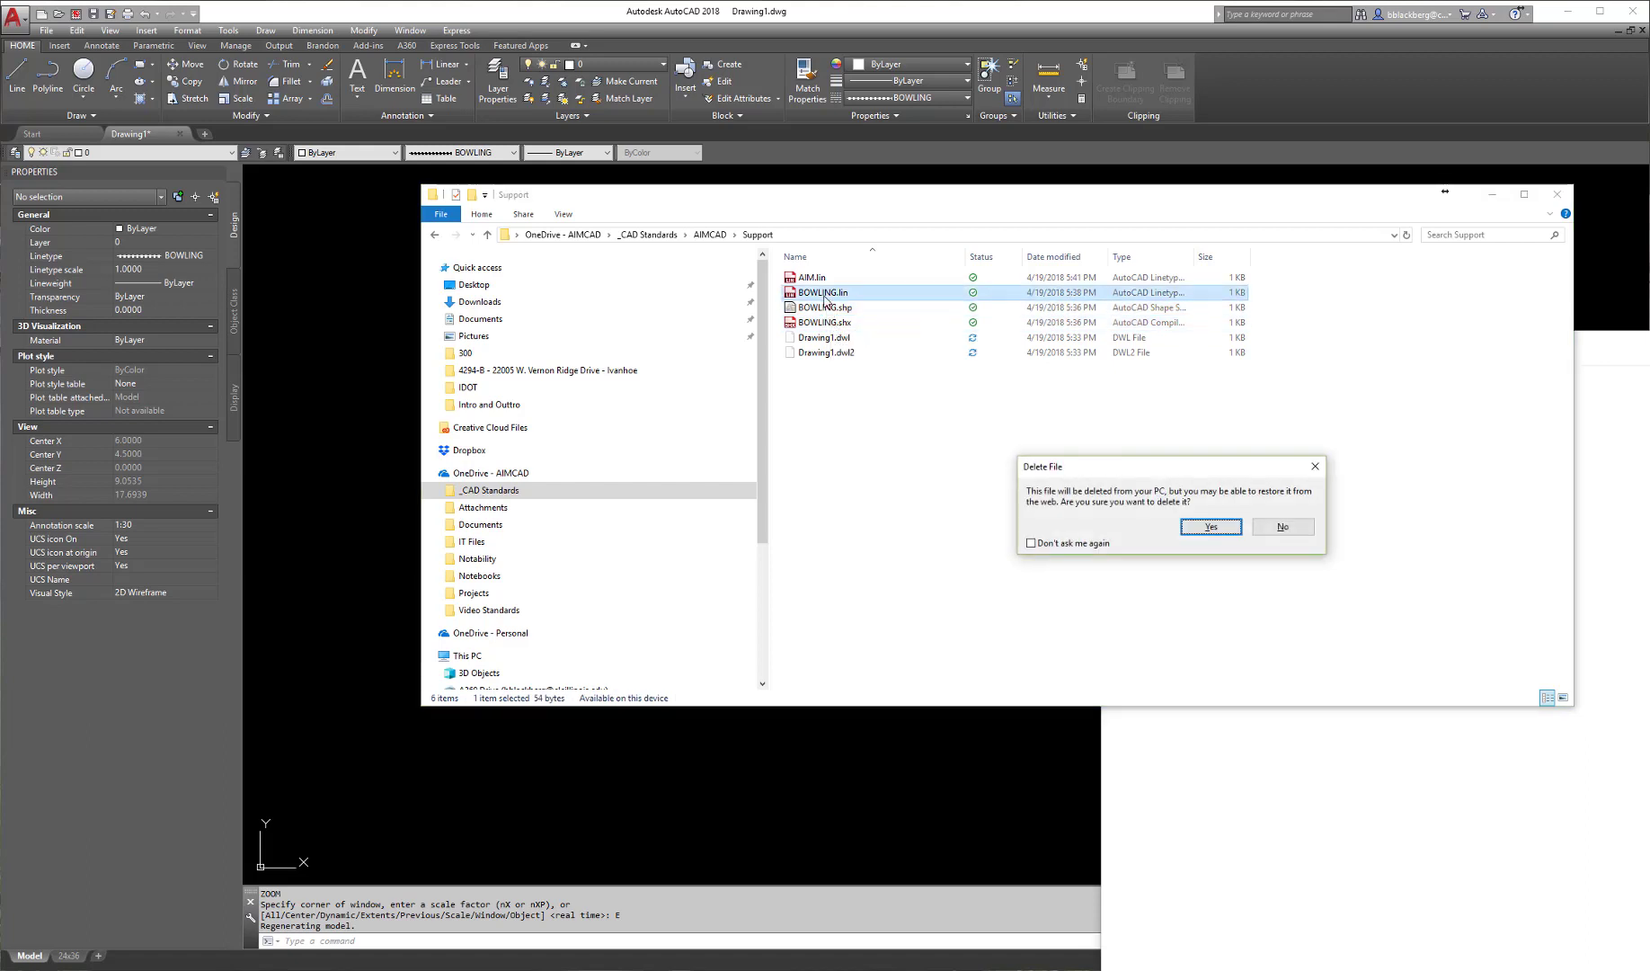
click(1211, 527)
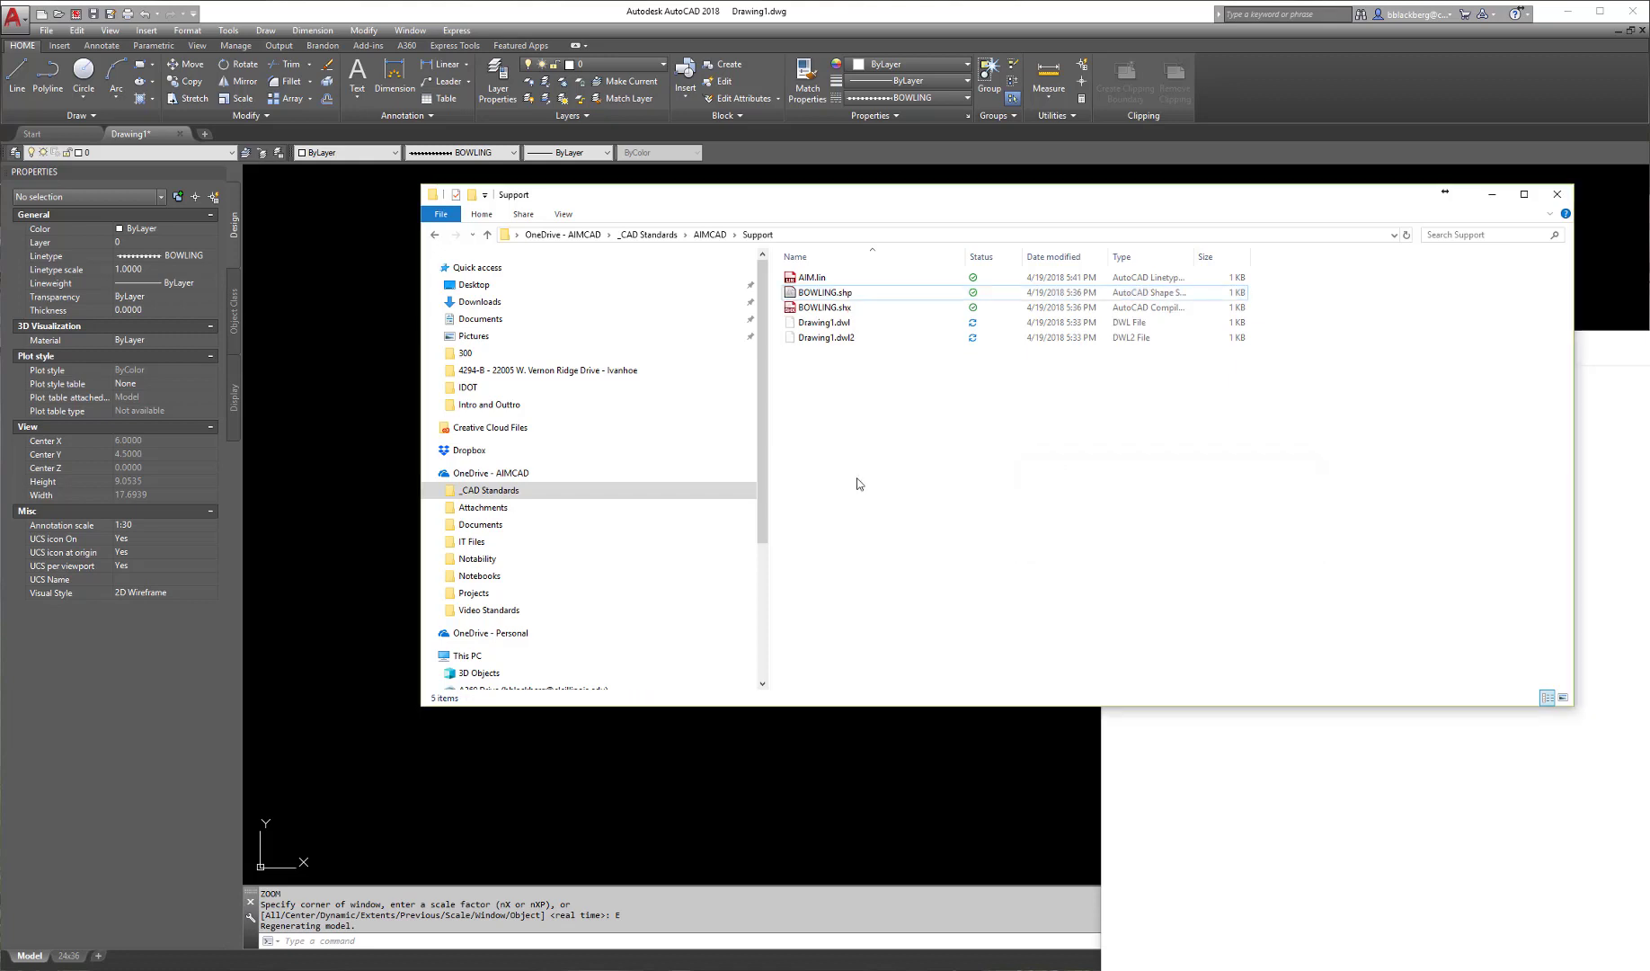
click(841, 308)
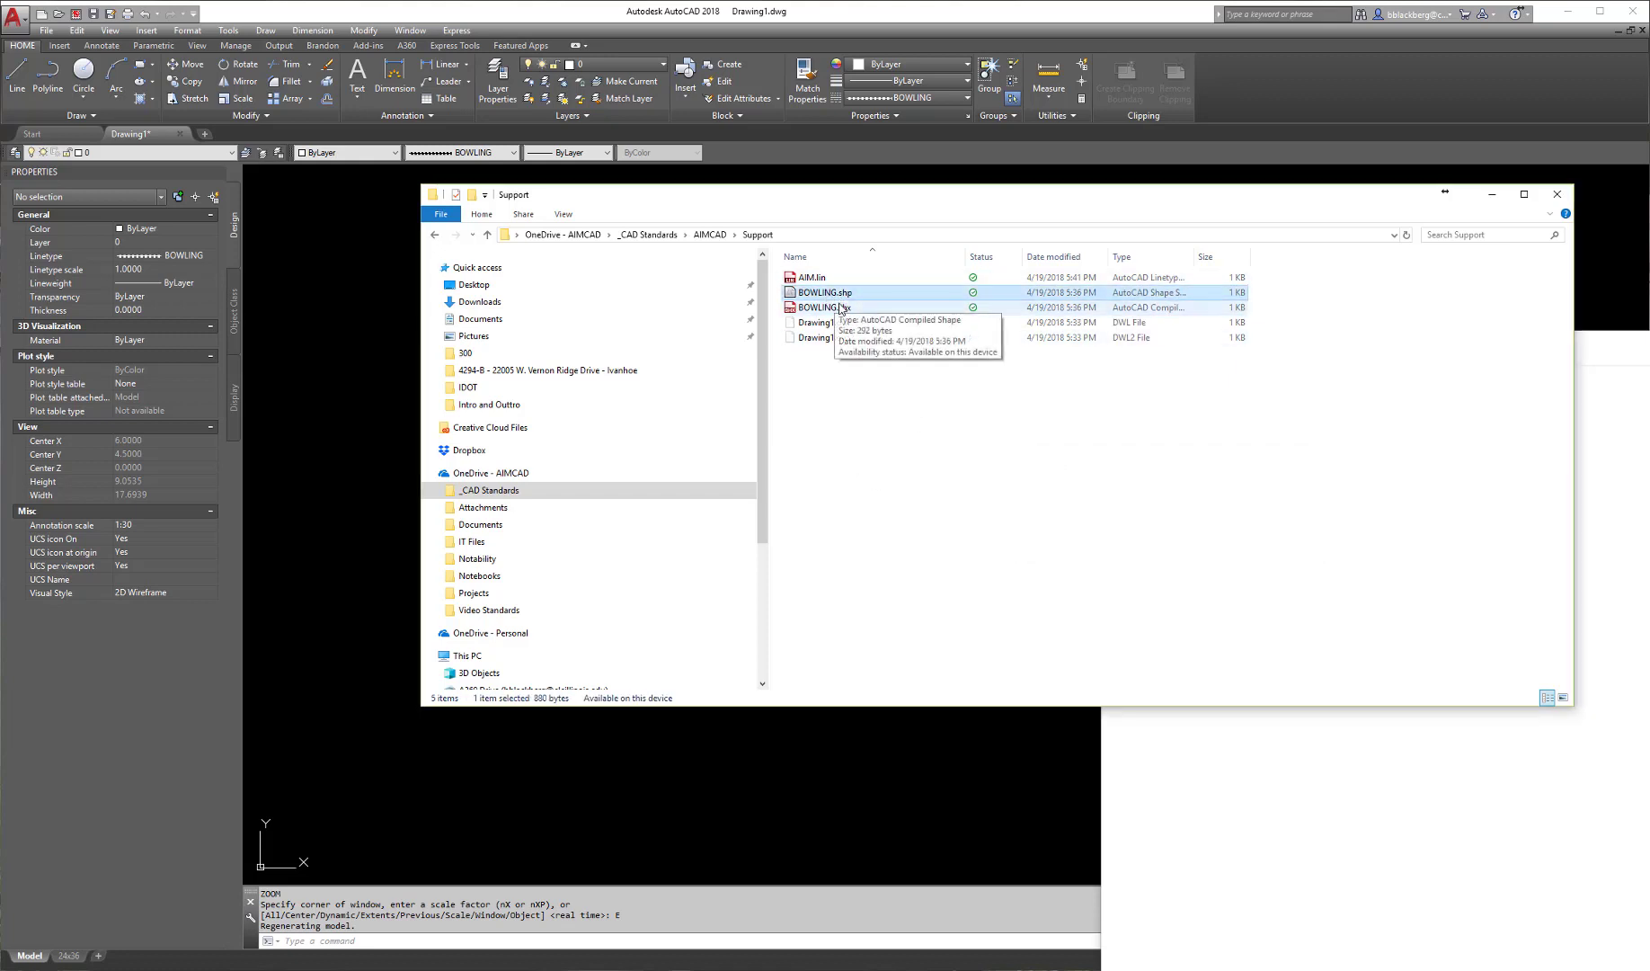
click(827, 294)
- Return to AIM.lin in Notepad, checking the BOWLING shape reference, and bring up the save options
key(alt+Tab)
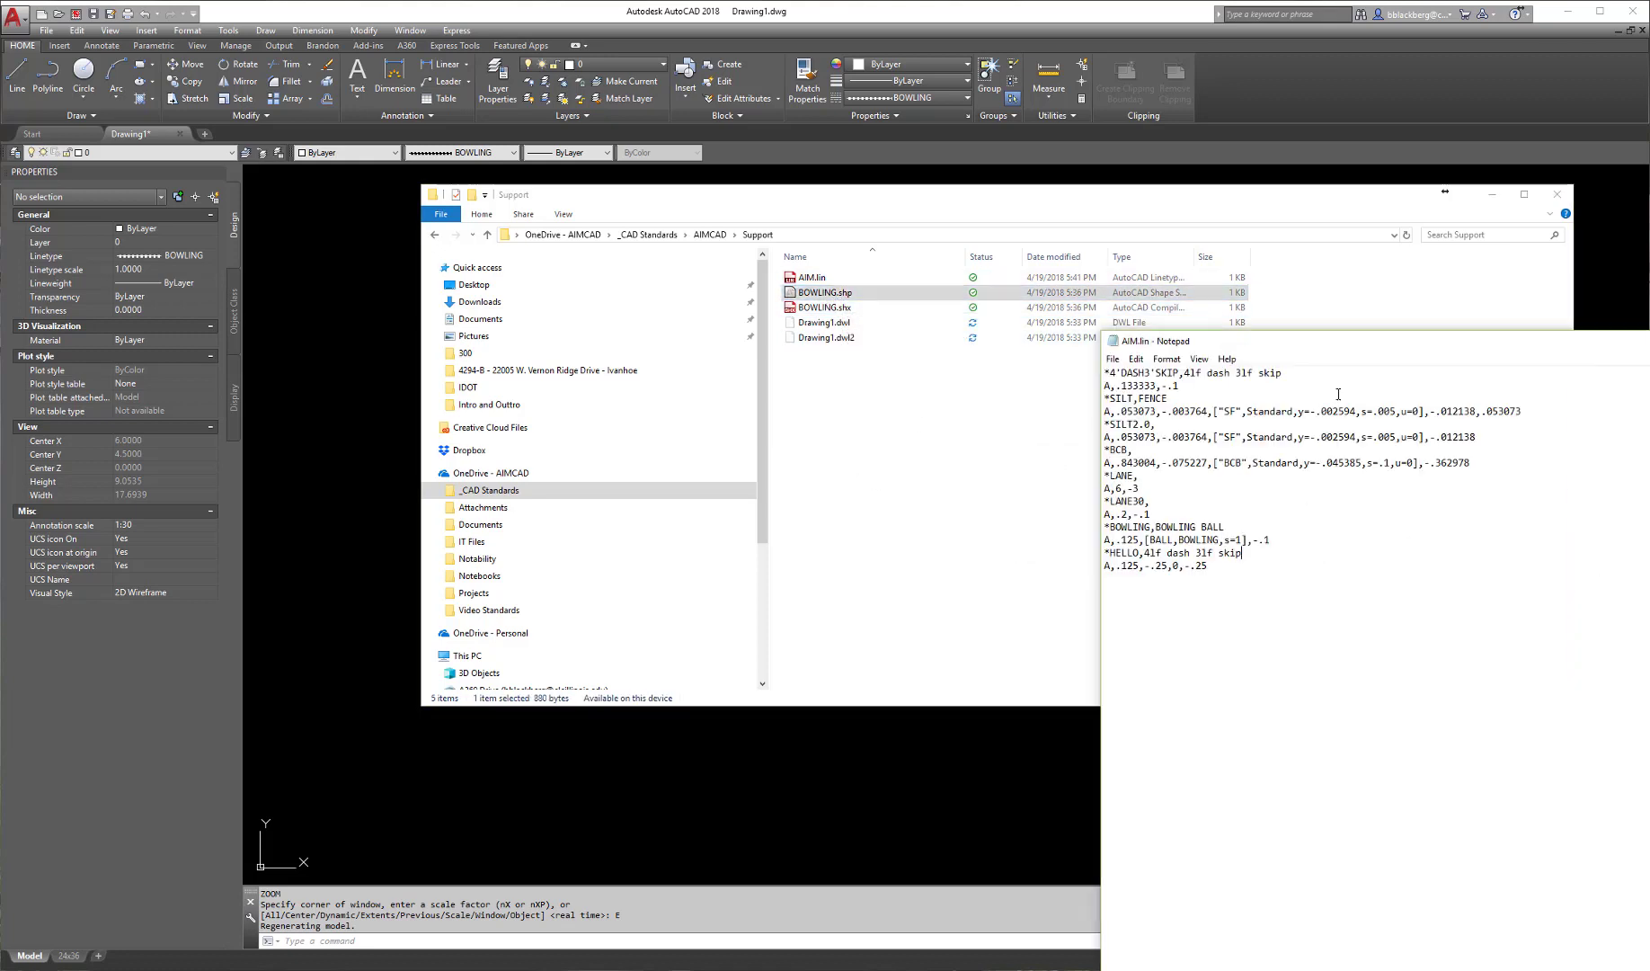
click(814, 278)
click(1628, 466)
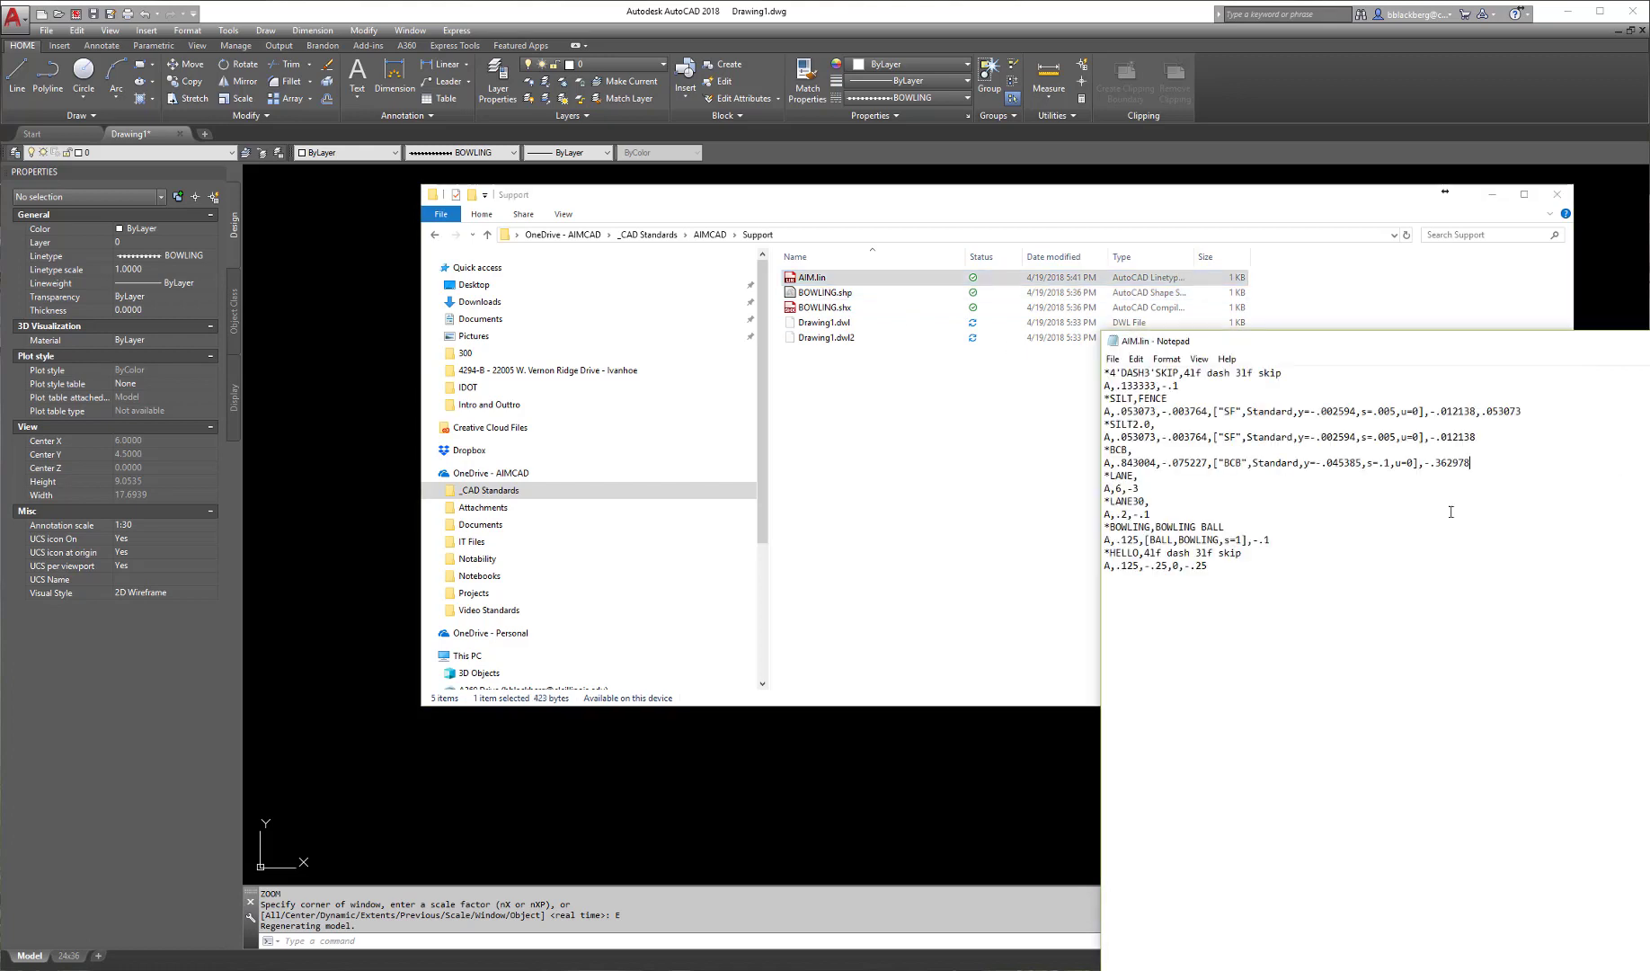
double_click(1205, 539)
click(832, 294)
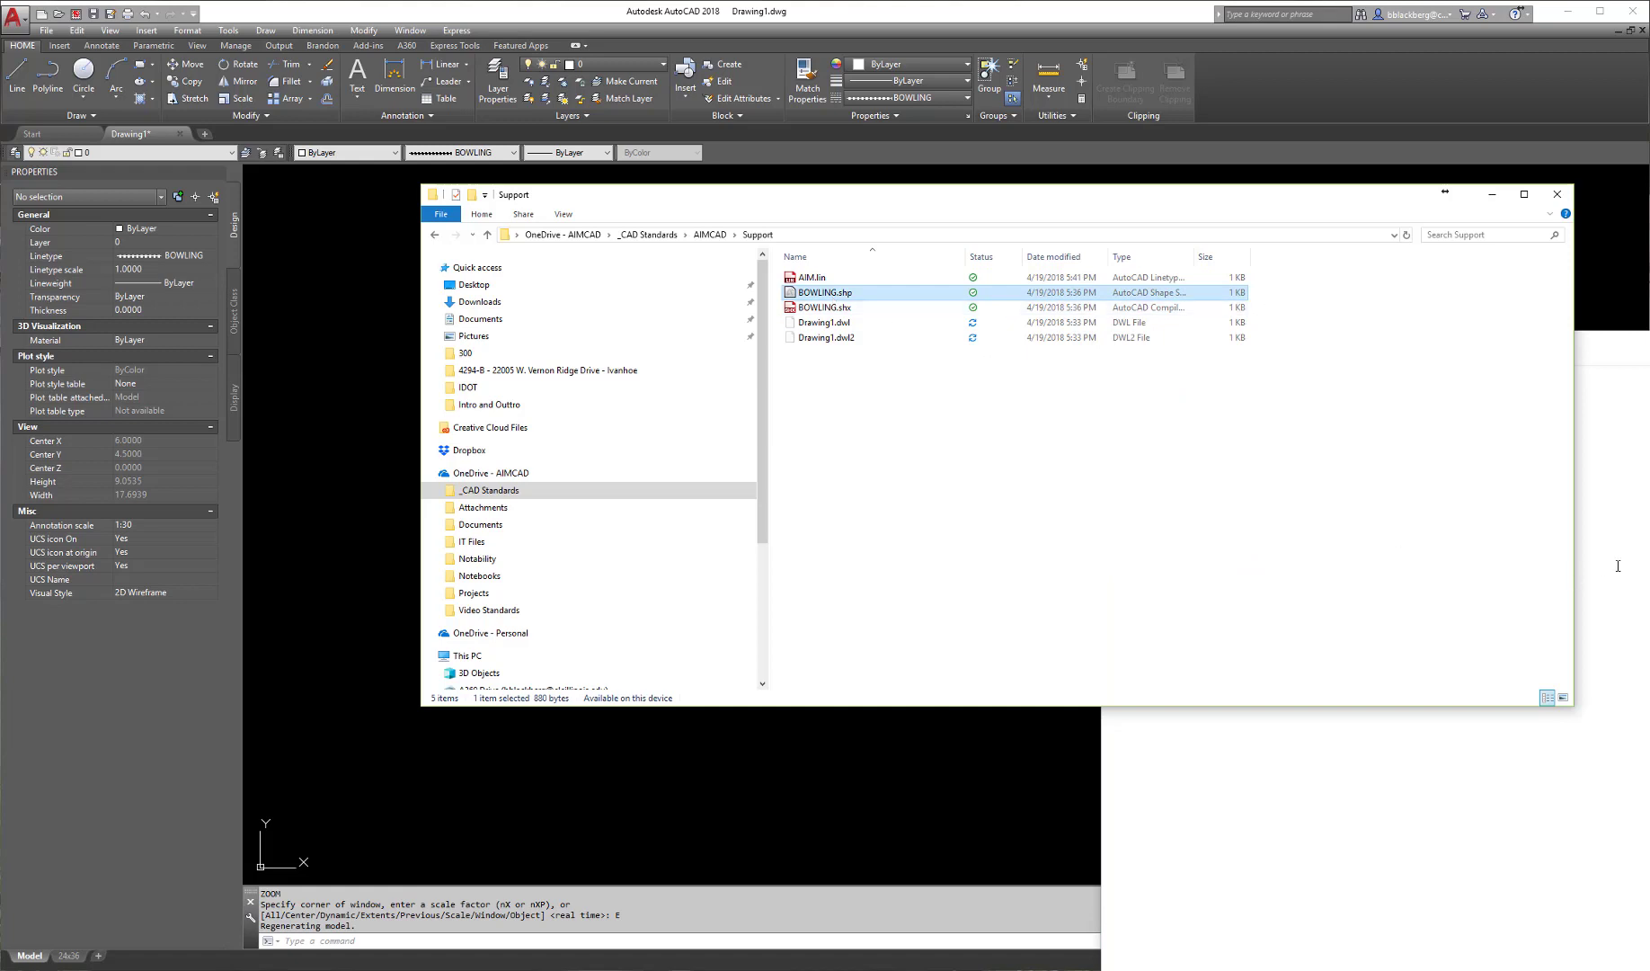
click(1534, 529)
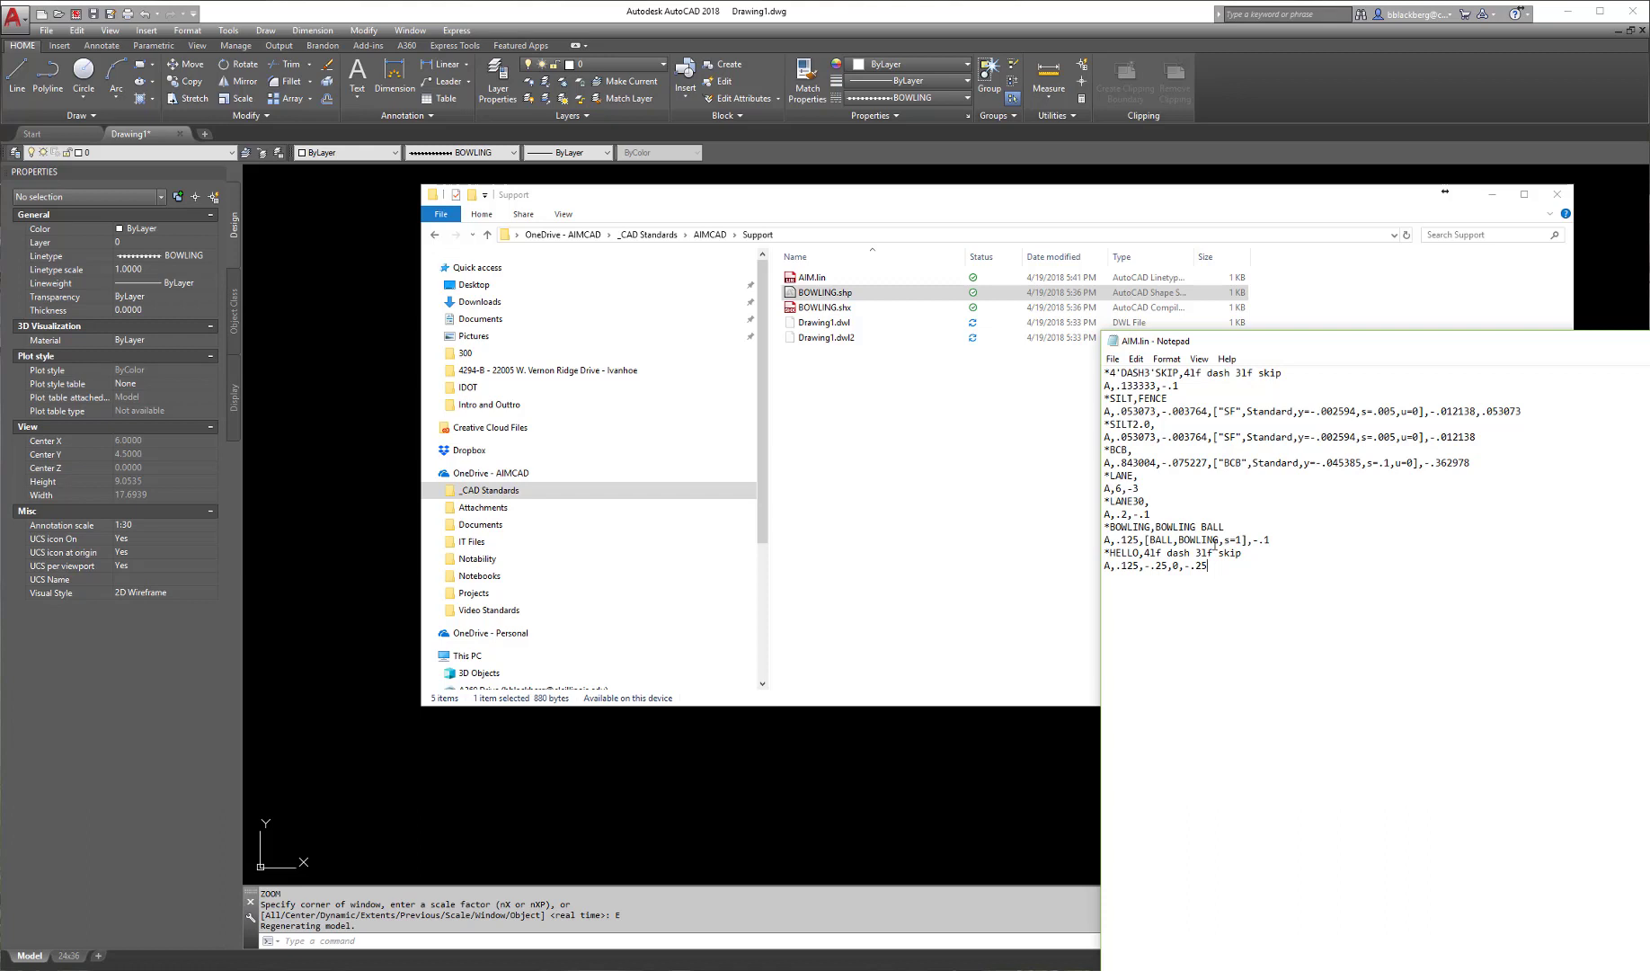
click(1180, 539)
click(1115, 360)
- Save AIM.lin, return to AutoCAD, and switch Drawing1 from the 24x36 layout to Model space
click(1135, 407)
click(1564, 193)
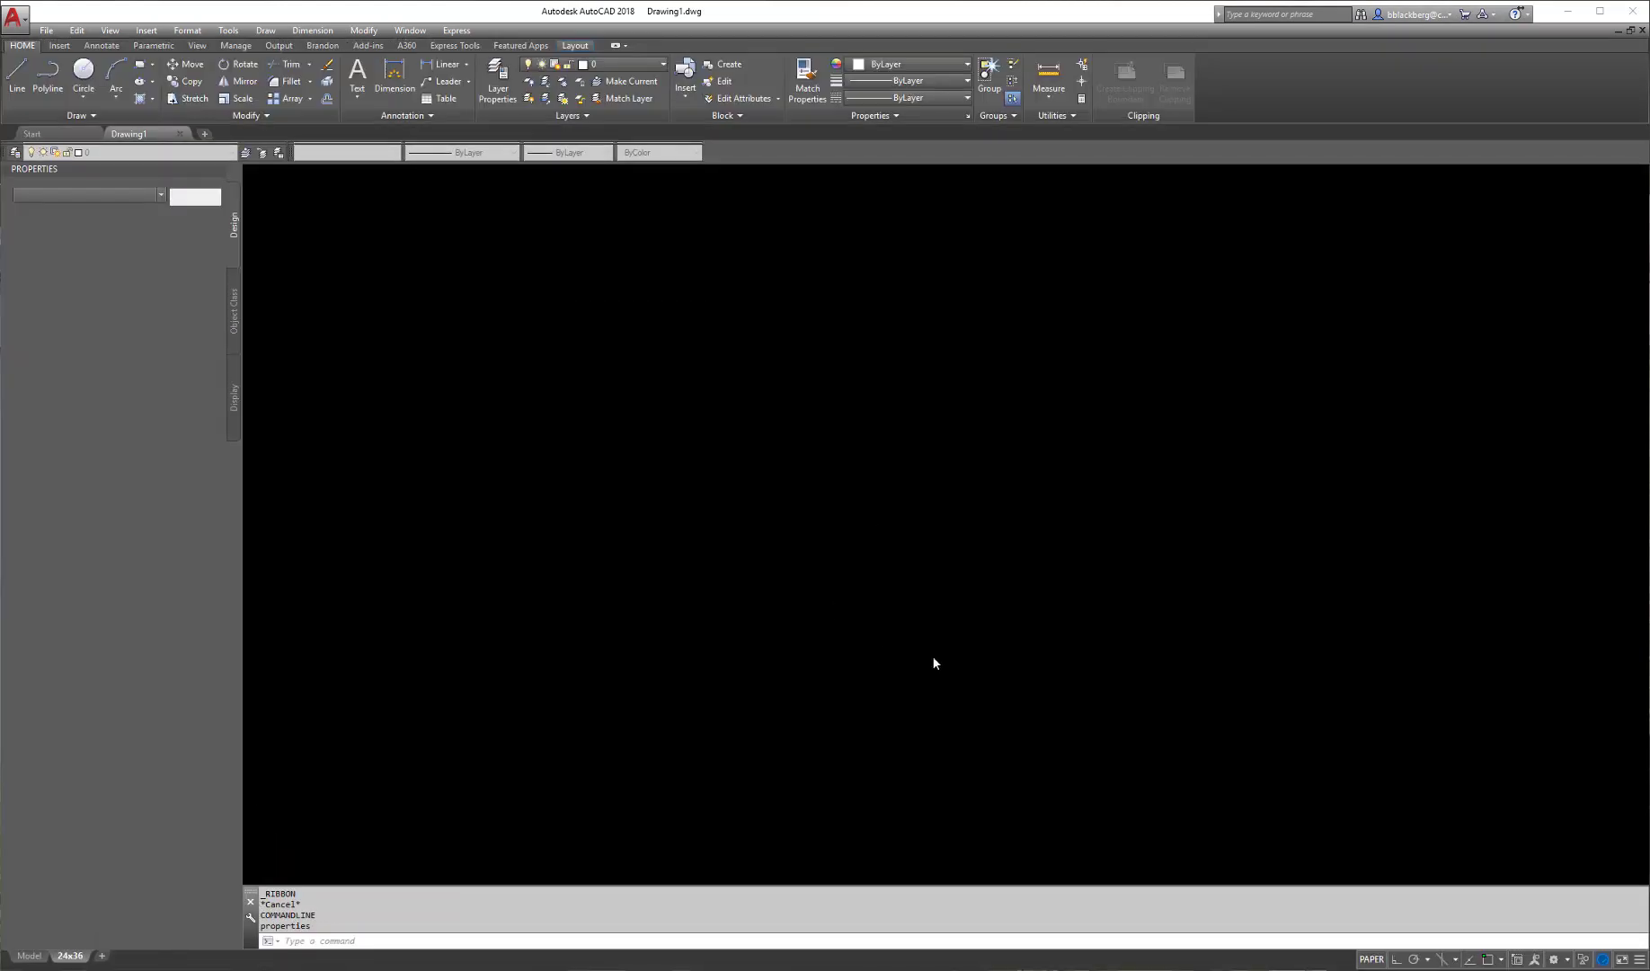
click(988, 612)
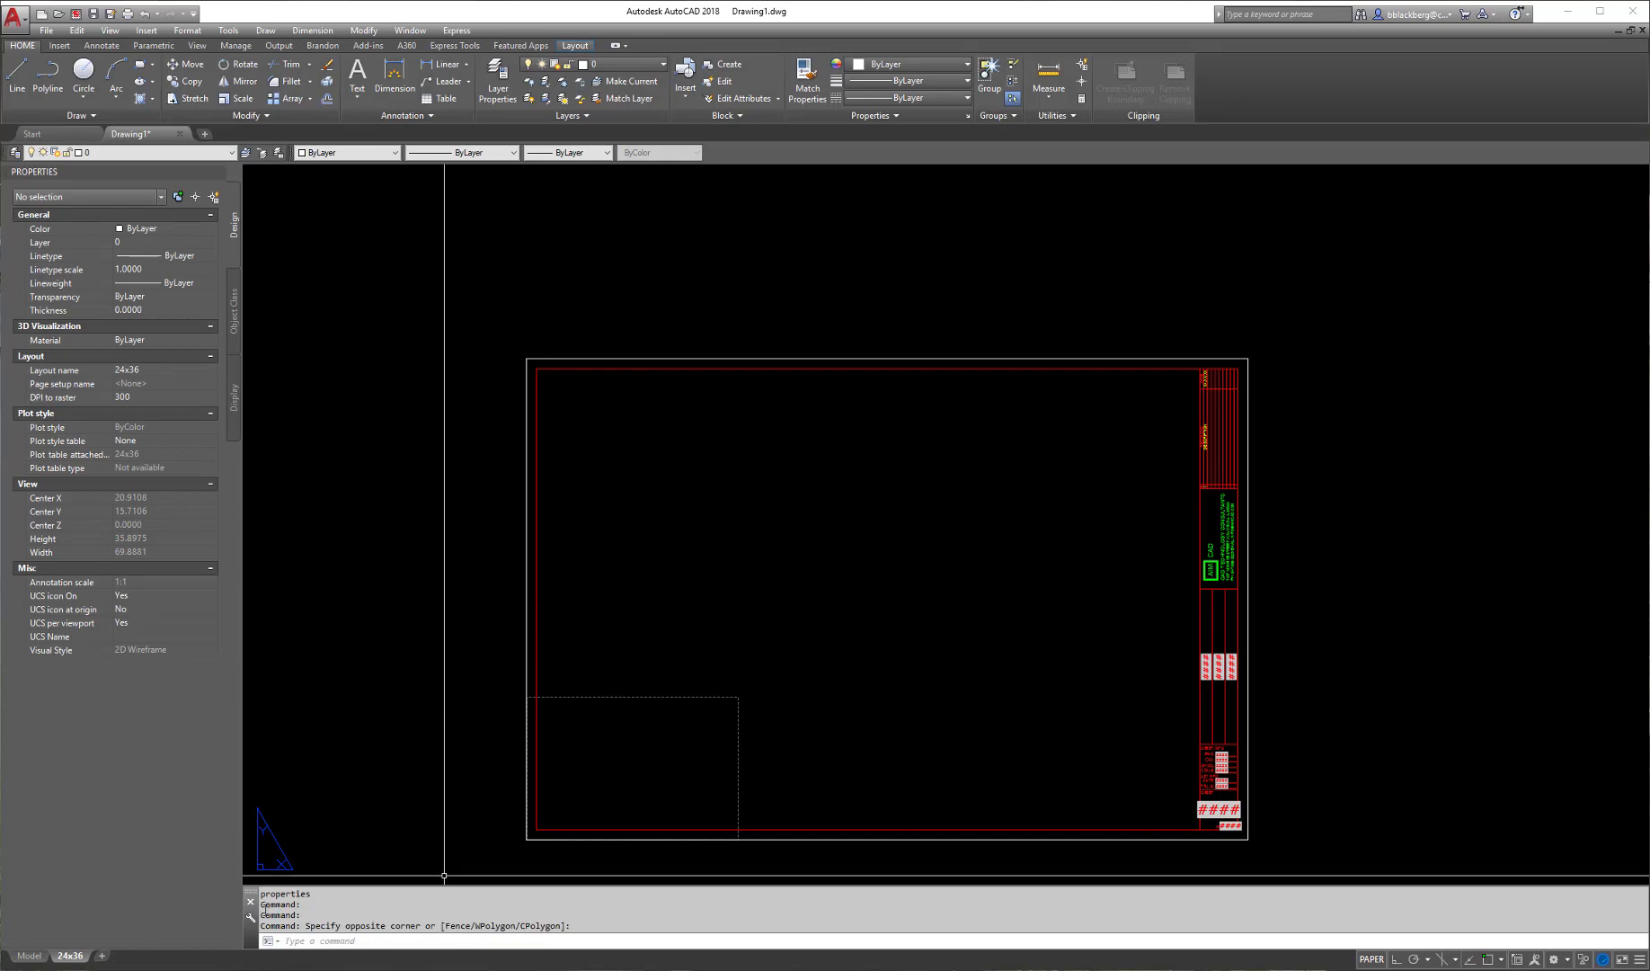
click(29, 957)
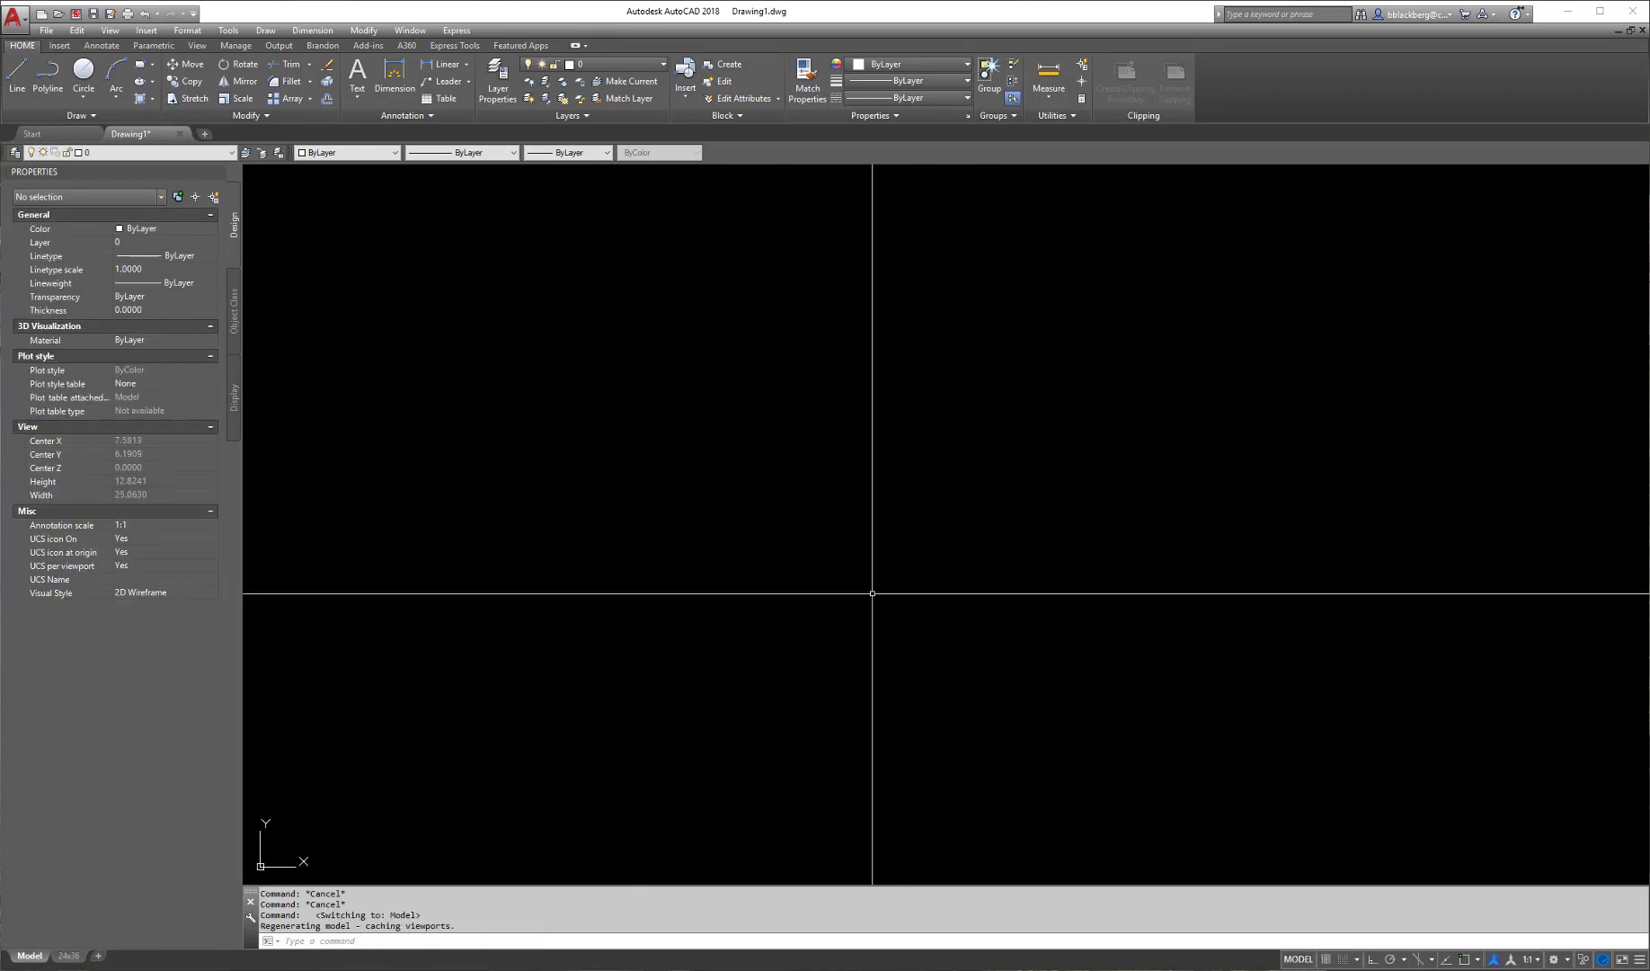
click(916, 98)
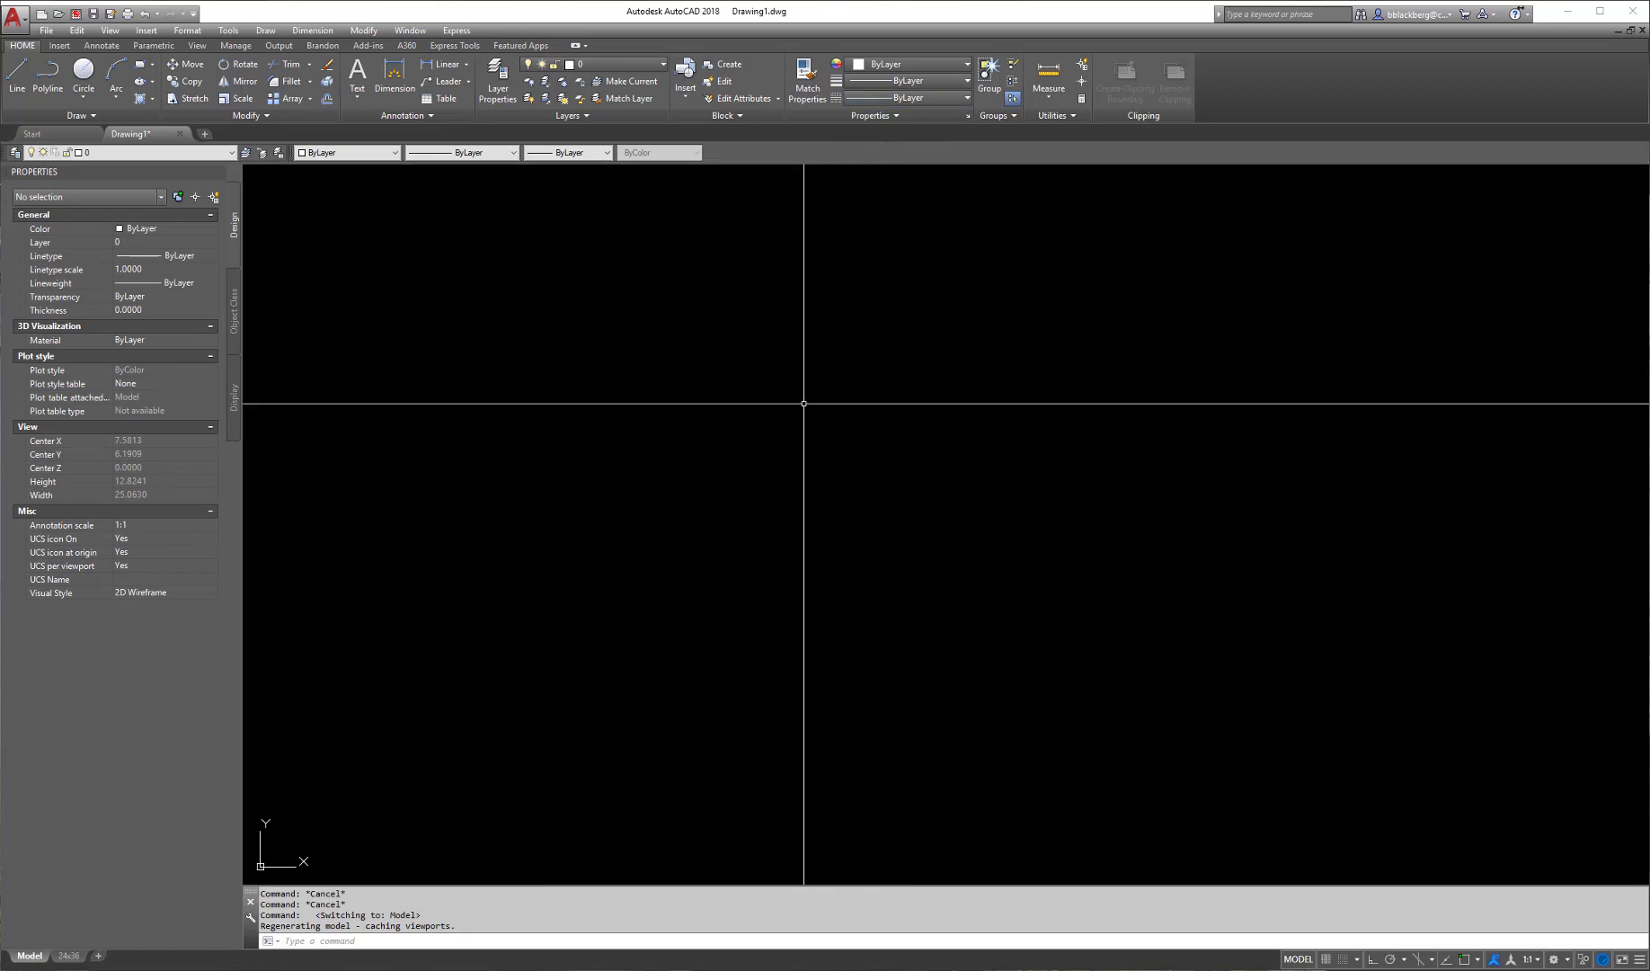
- Using LT, browse the Load dialog to OneDrive - AIMCAD > _CAD Standards > AIMCAD > Support > AIM.lin
text(lt)
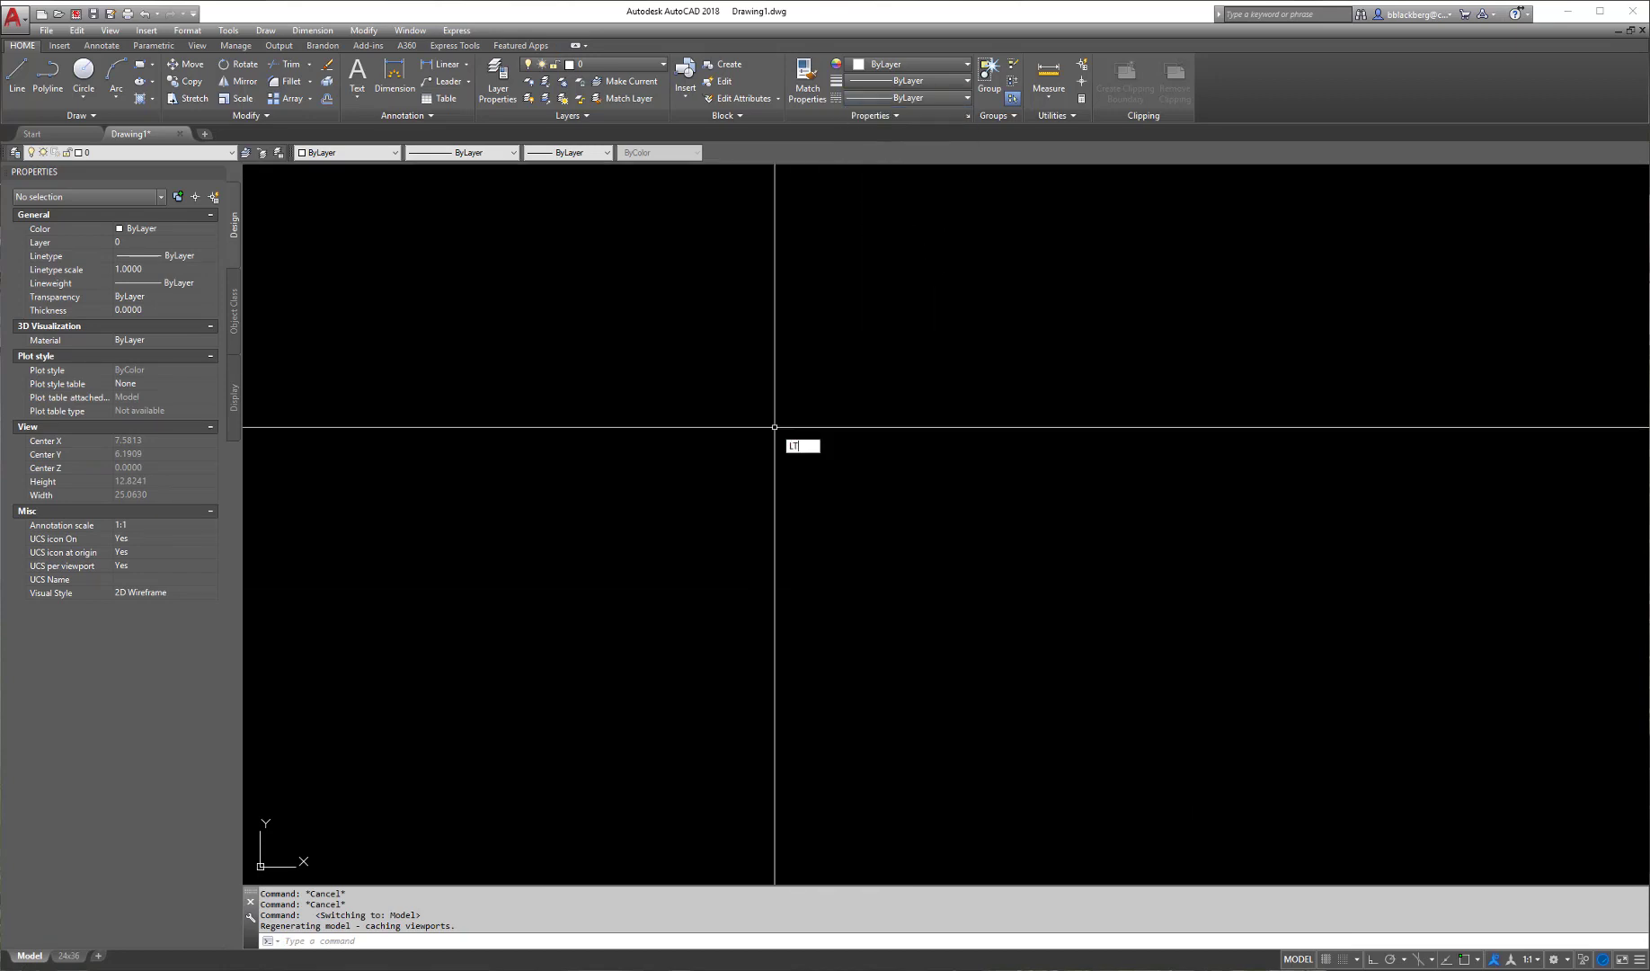
key(Return)
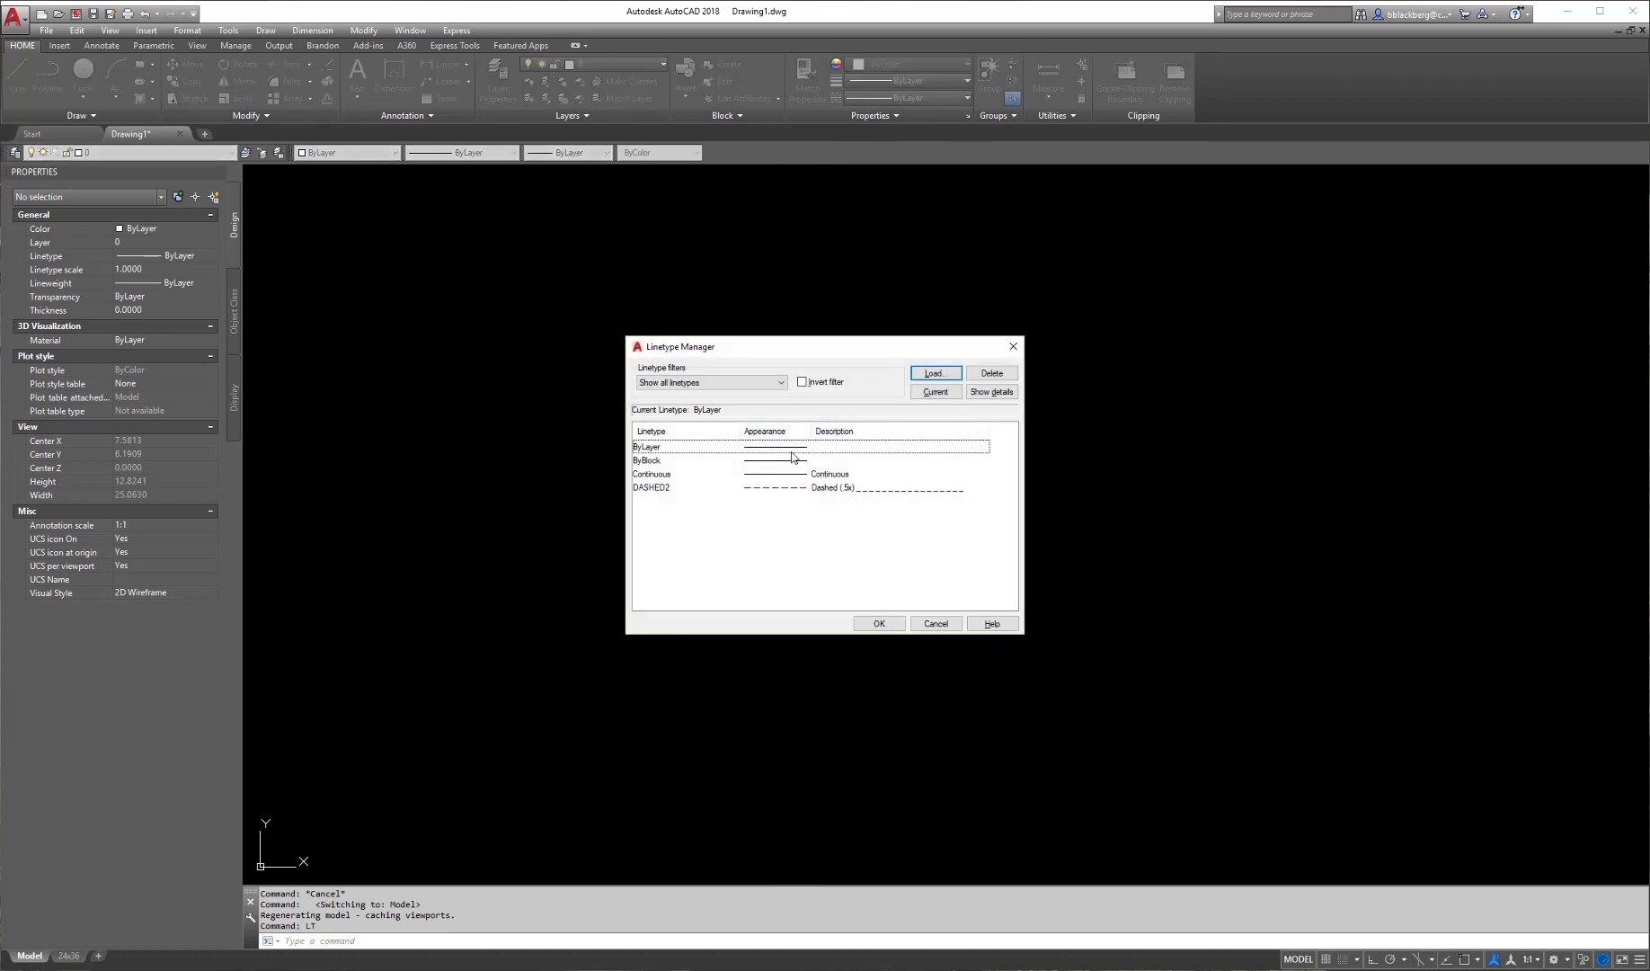
click(938, 374)
click(692, 410)
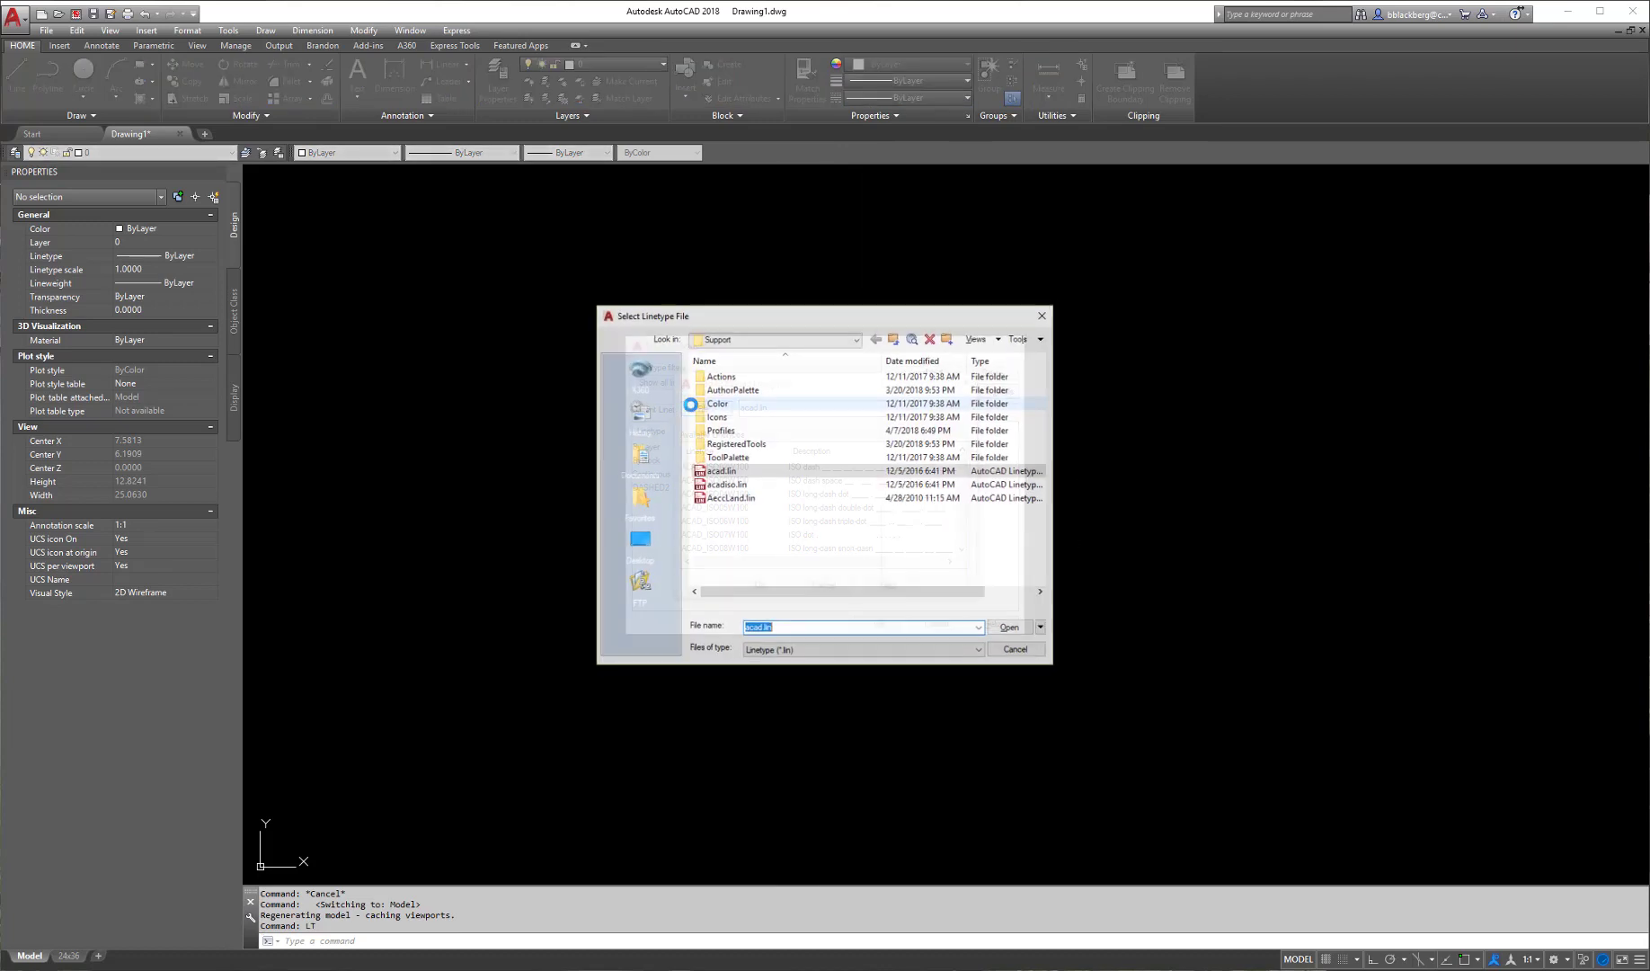
click(731, 340)
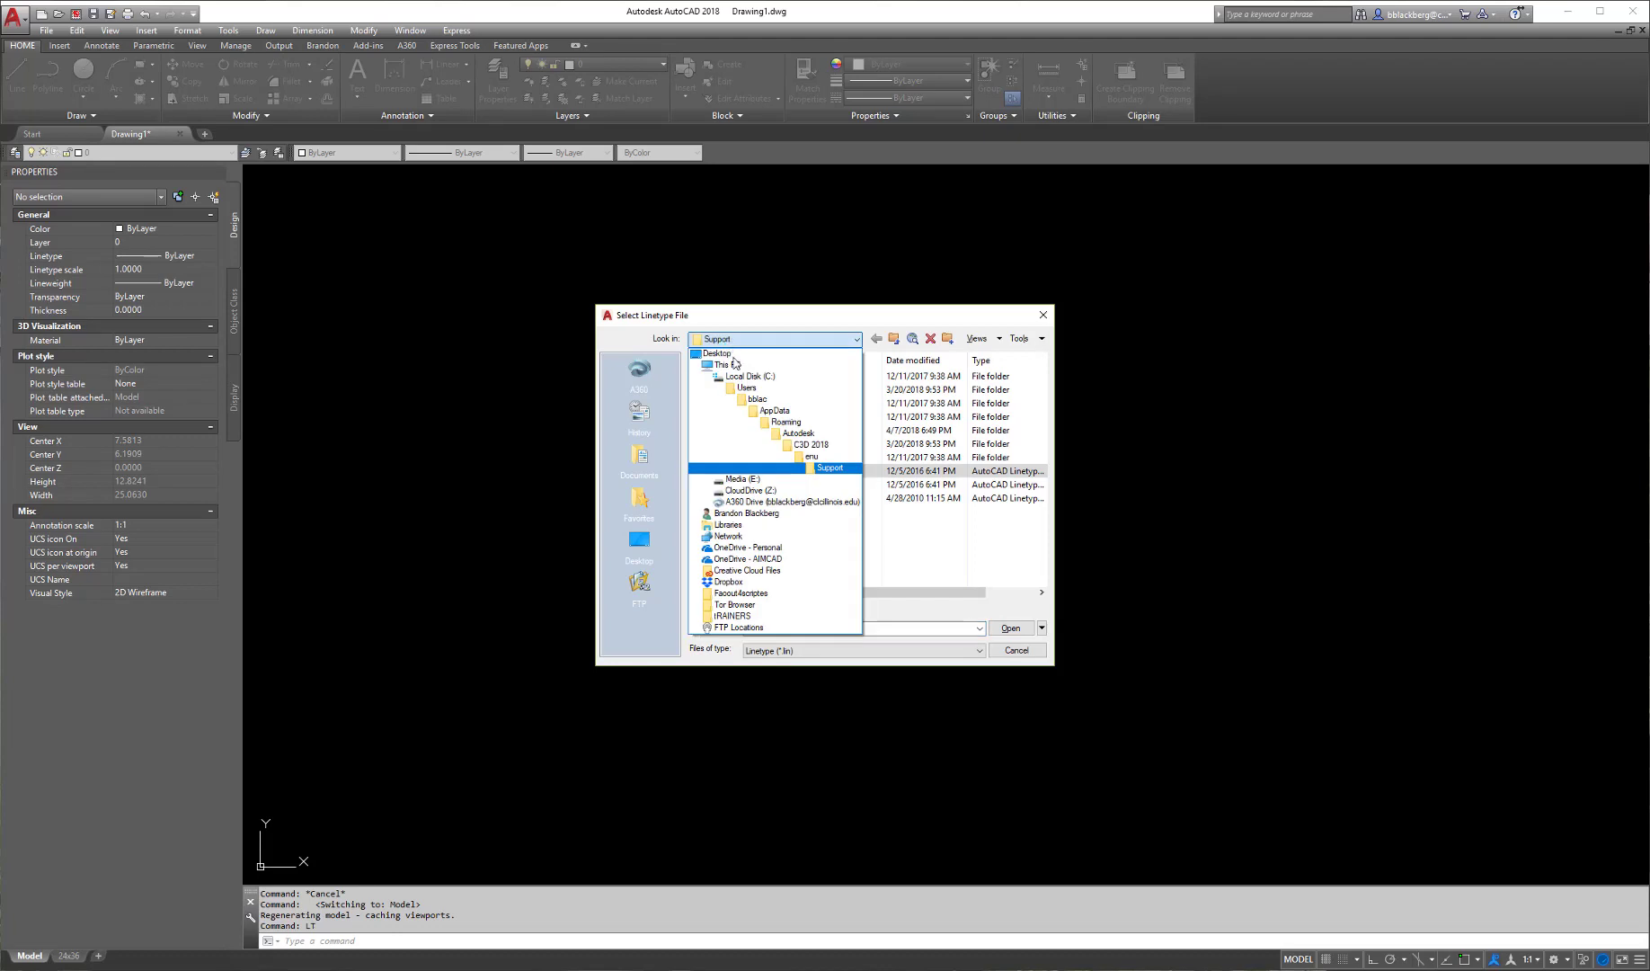
click(771, 559)
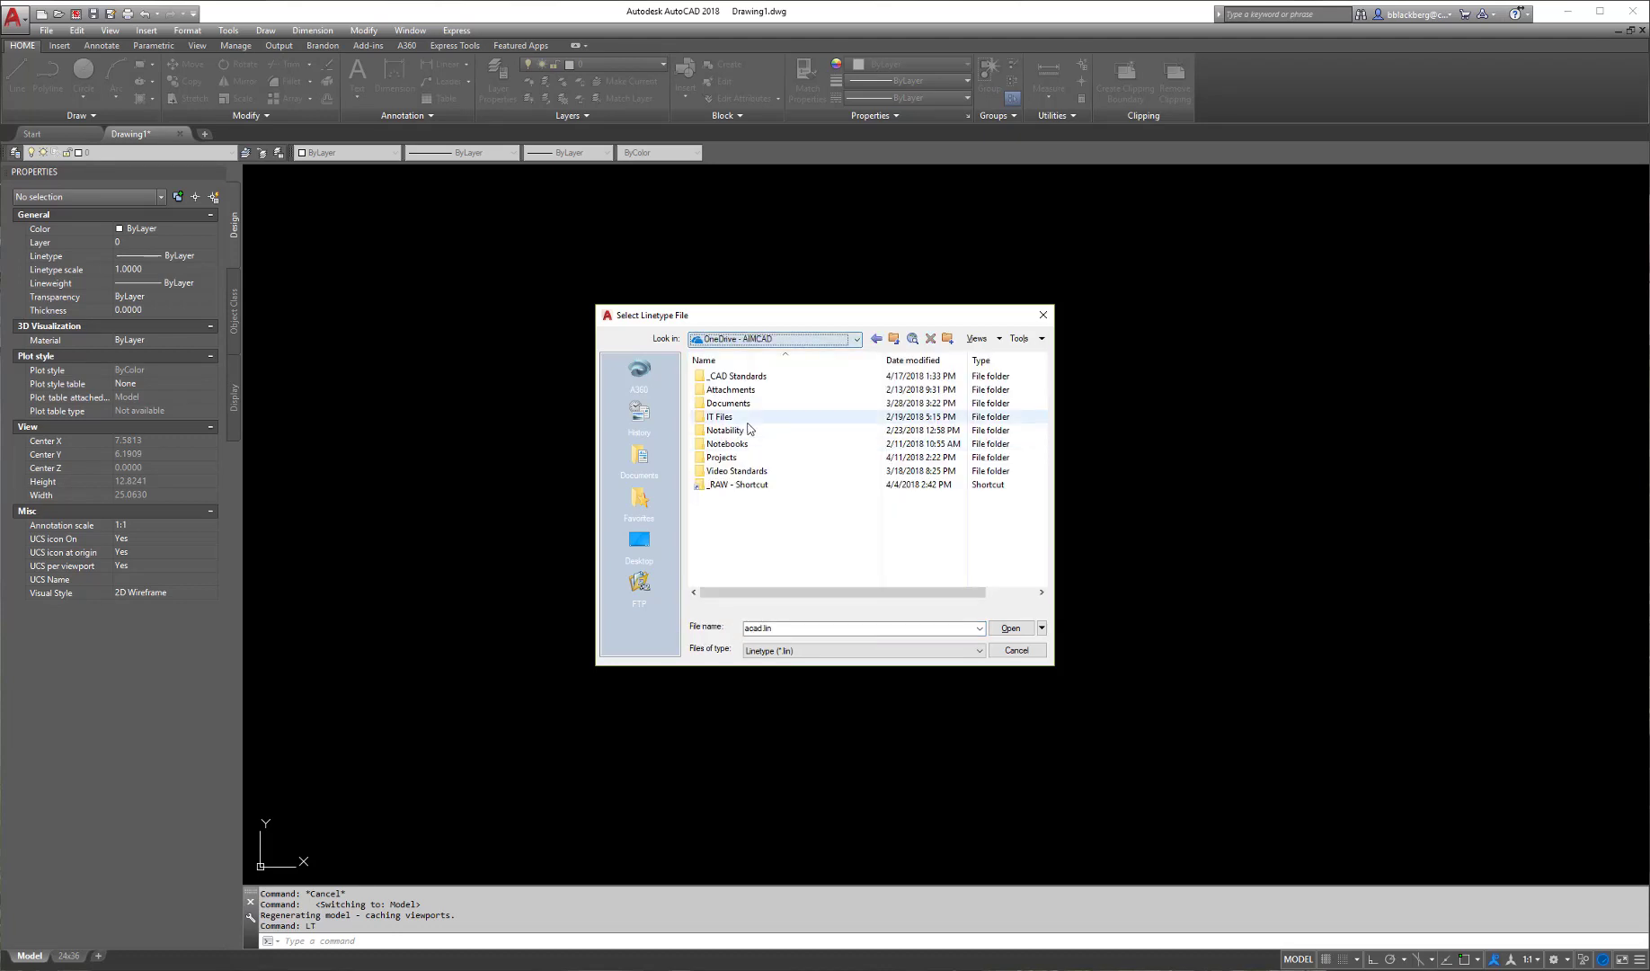
double_click(739, 378)
double_click(756, 391)
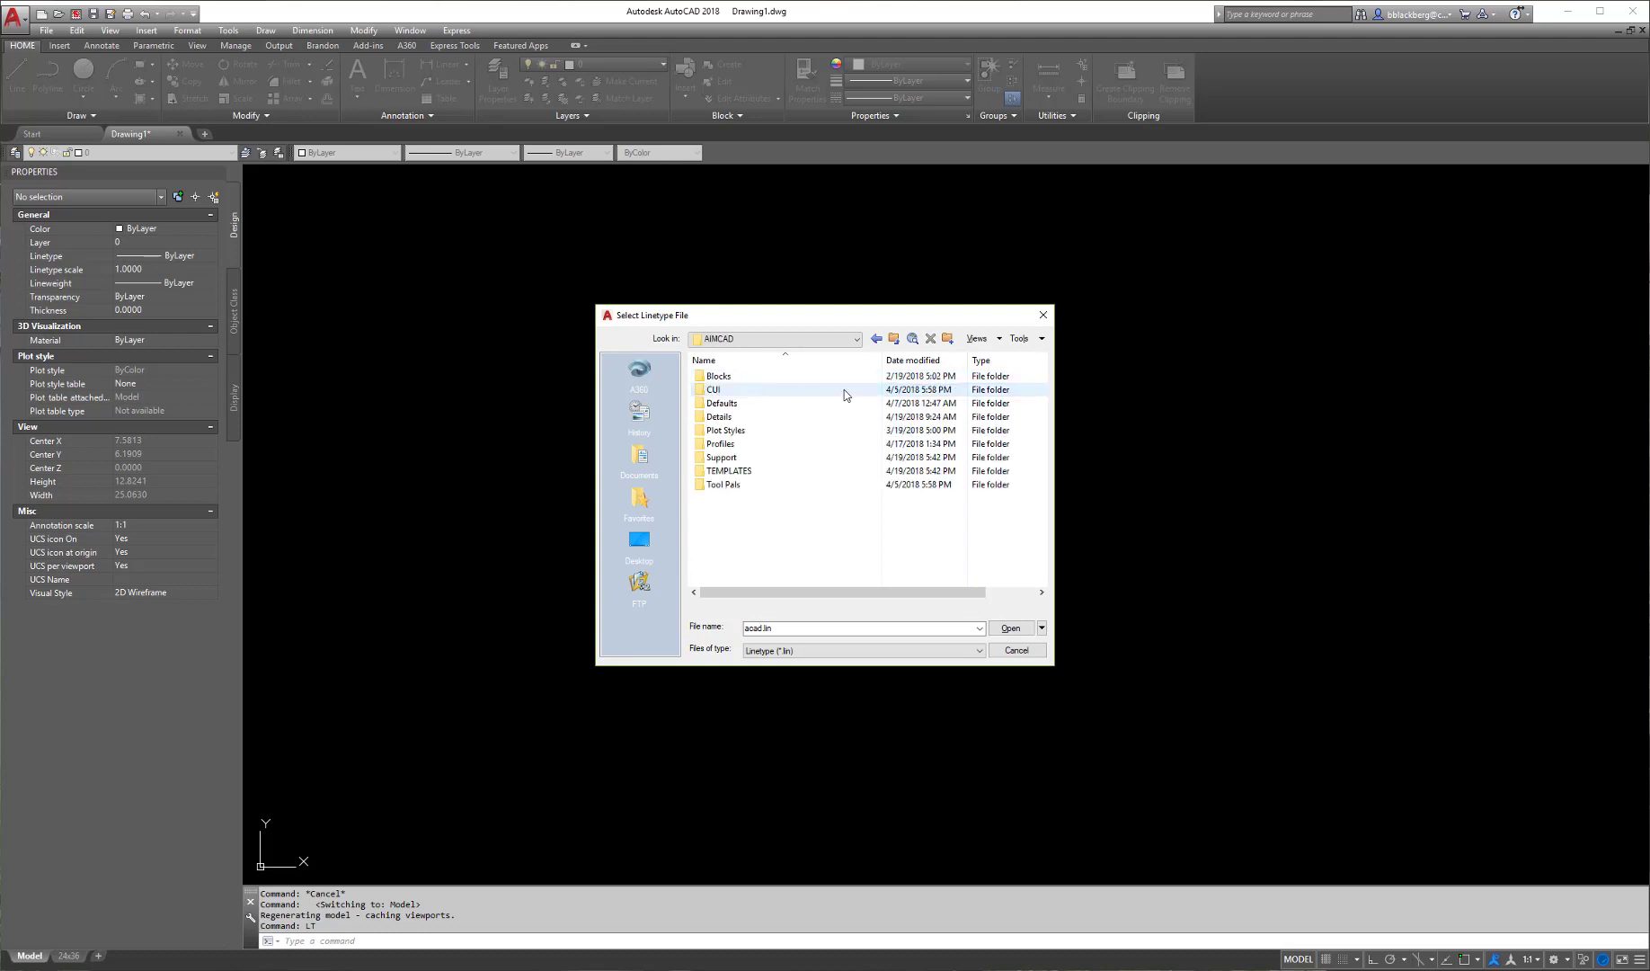
double_click(725, 457)
double_click(741, 377)
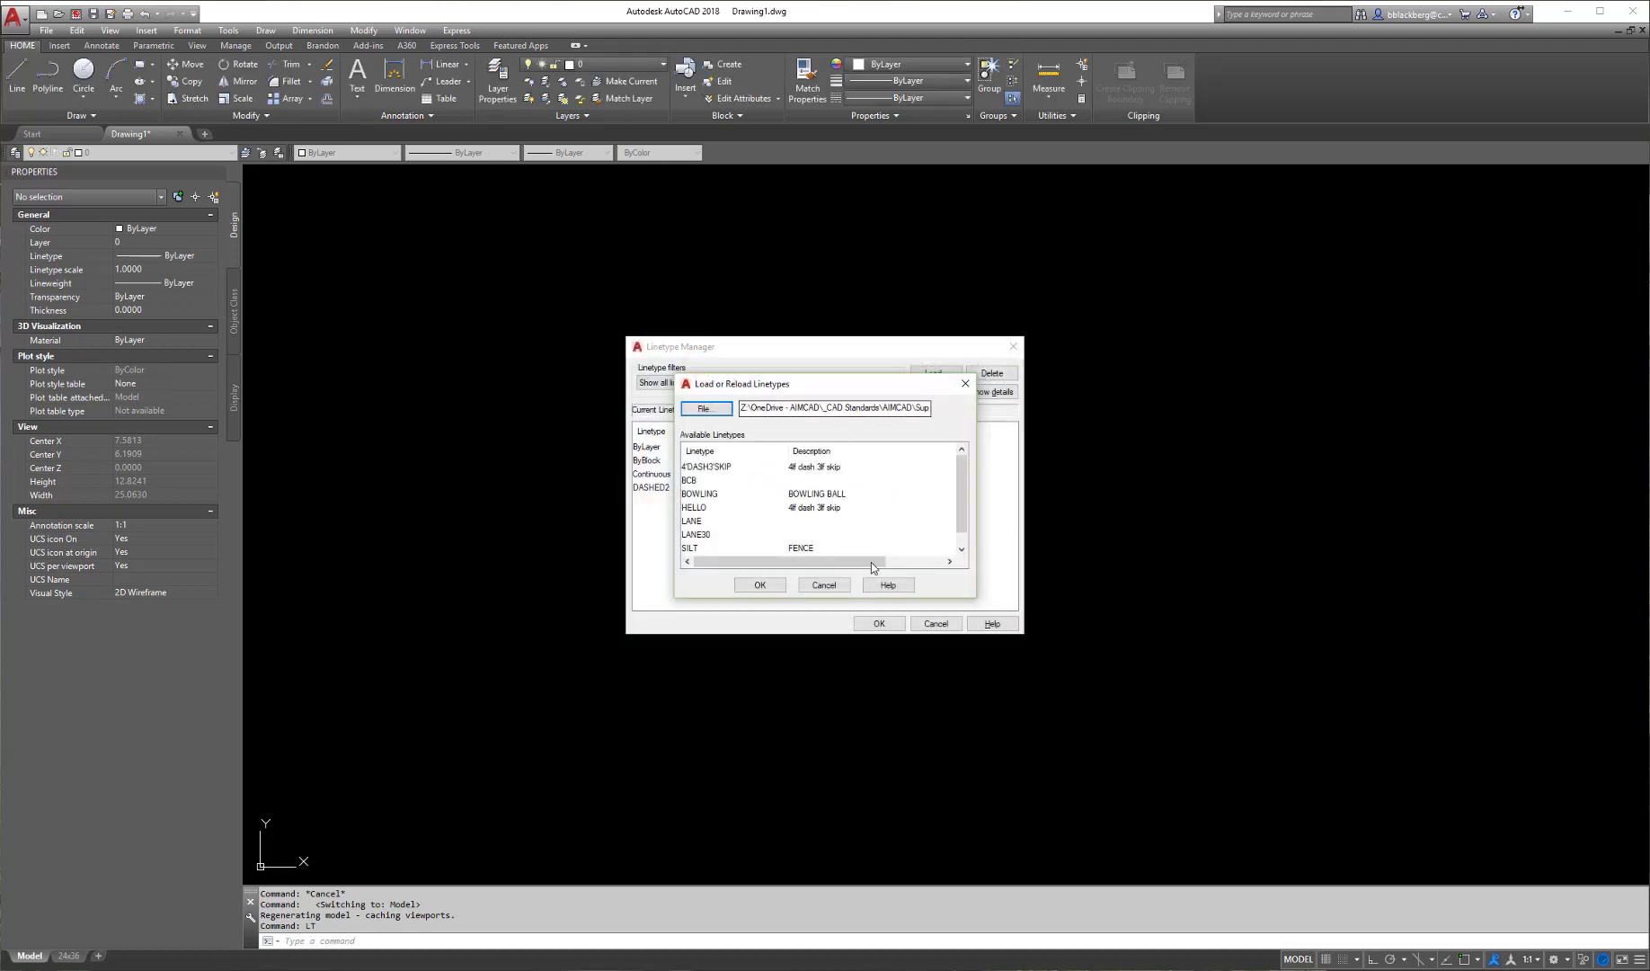
- Load every AIM.lin linetype, including HELLO, and make BOWLING the current linetype
click(713, 468)
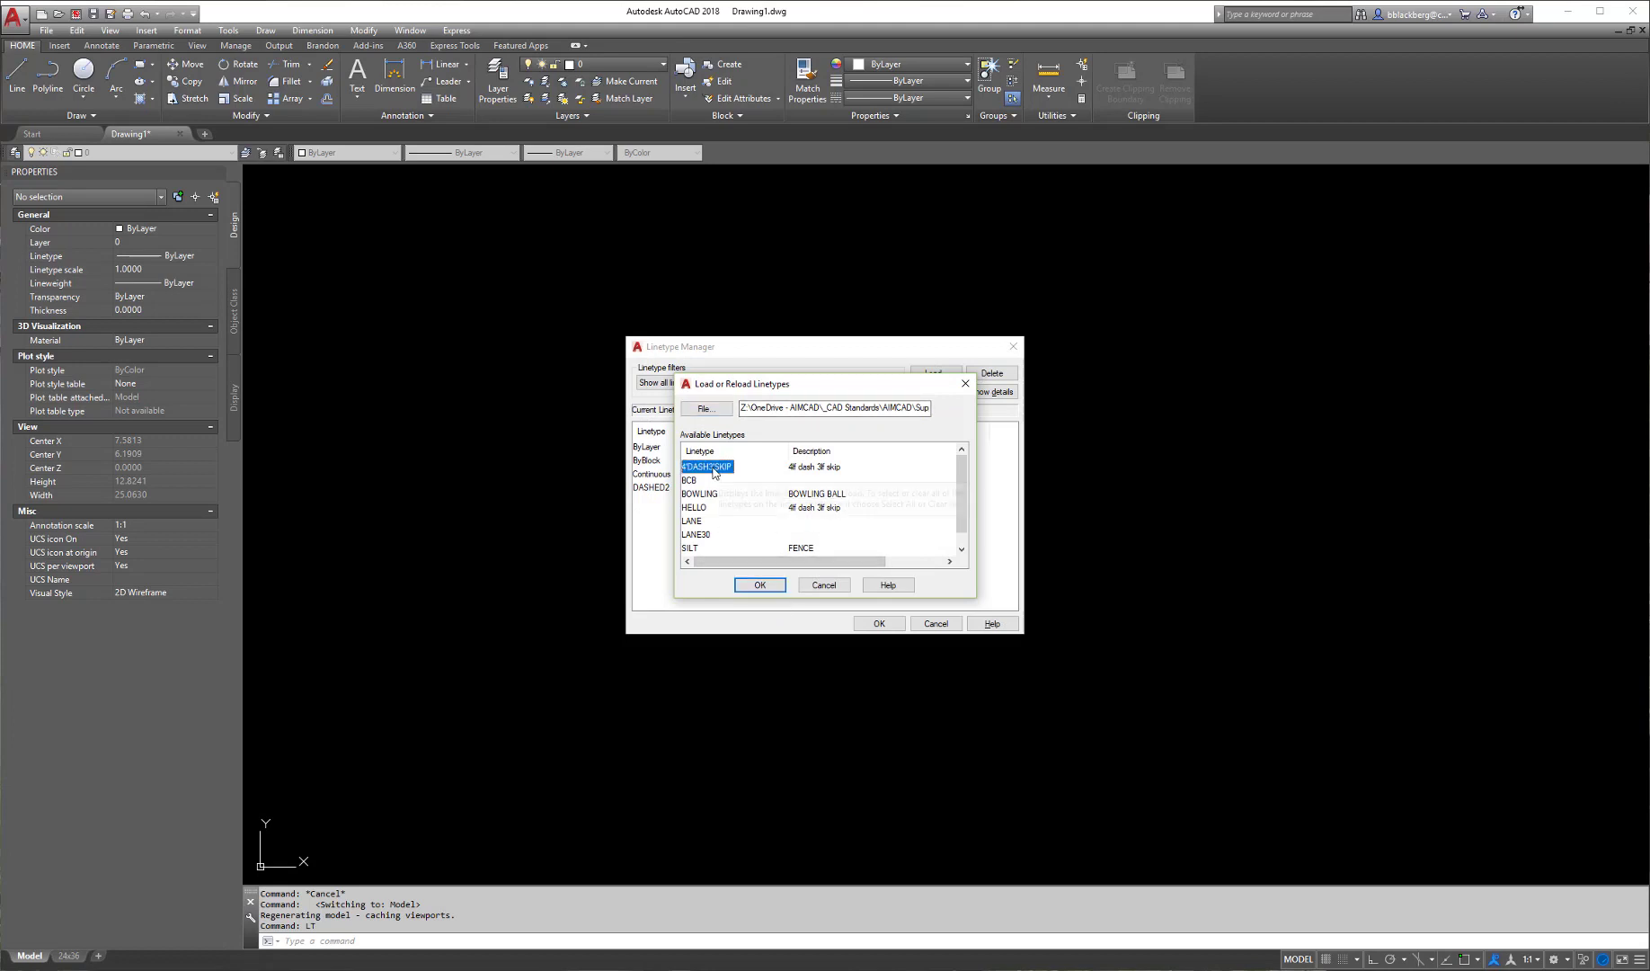
shift+click(710, 547)
click(760, 585)
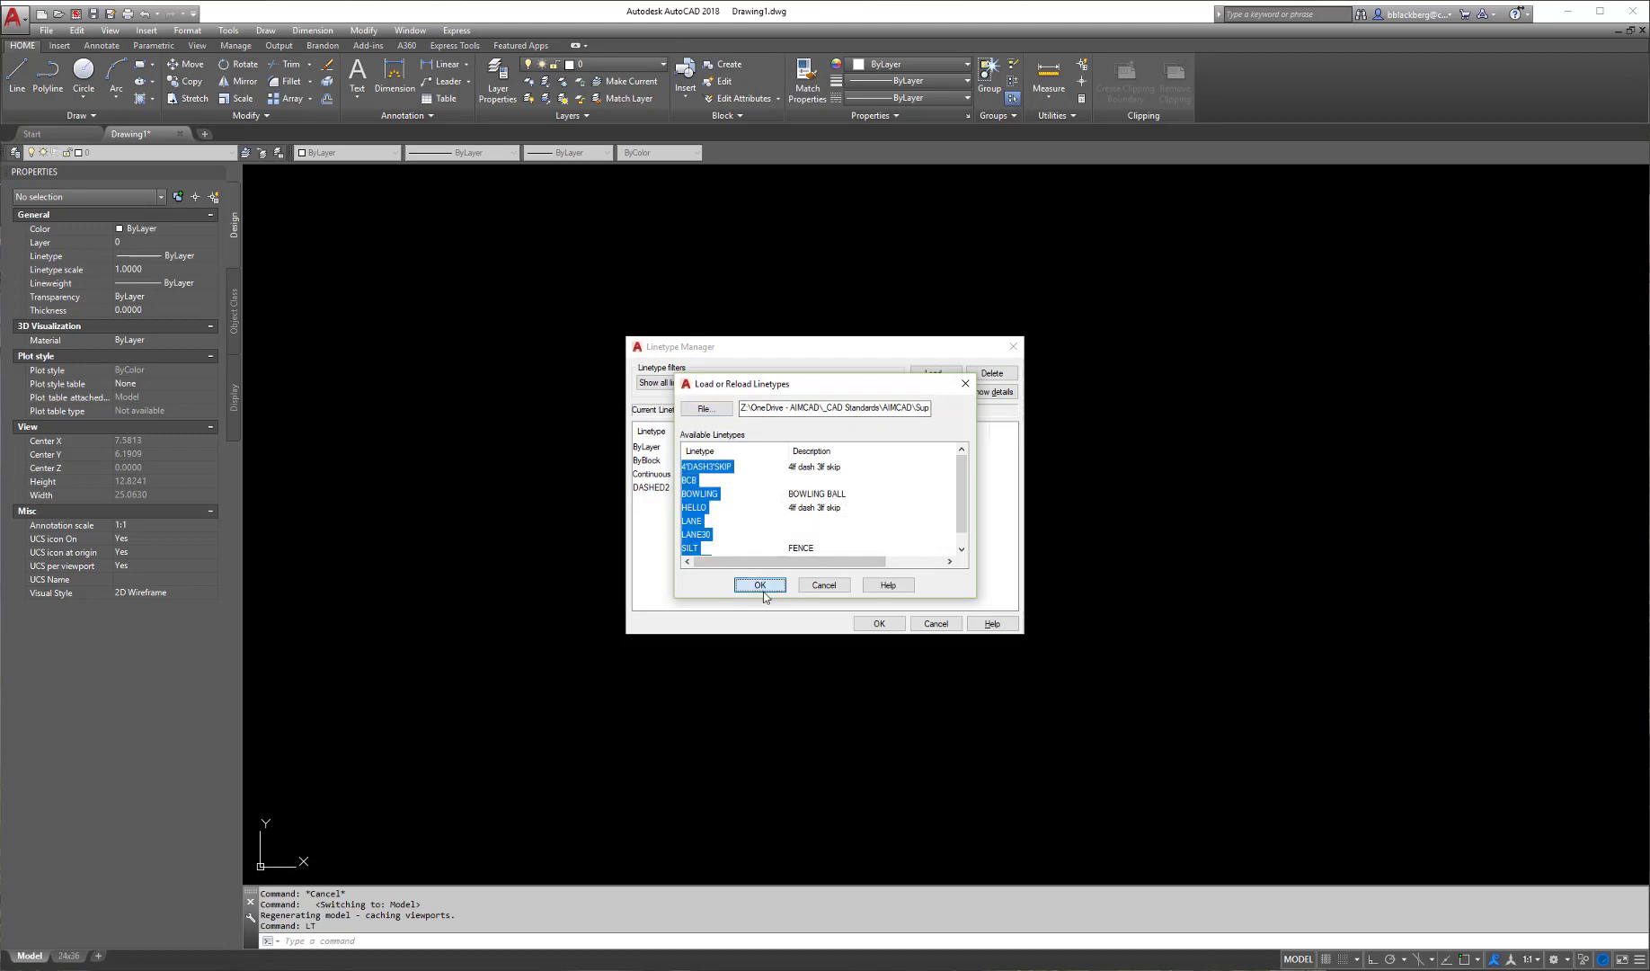
click(879, 623)
click(908, 101)
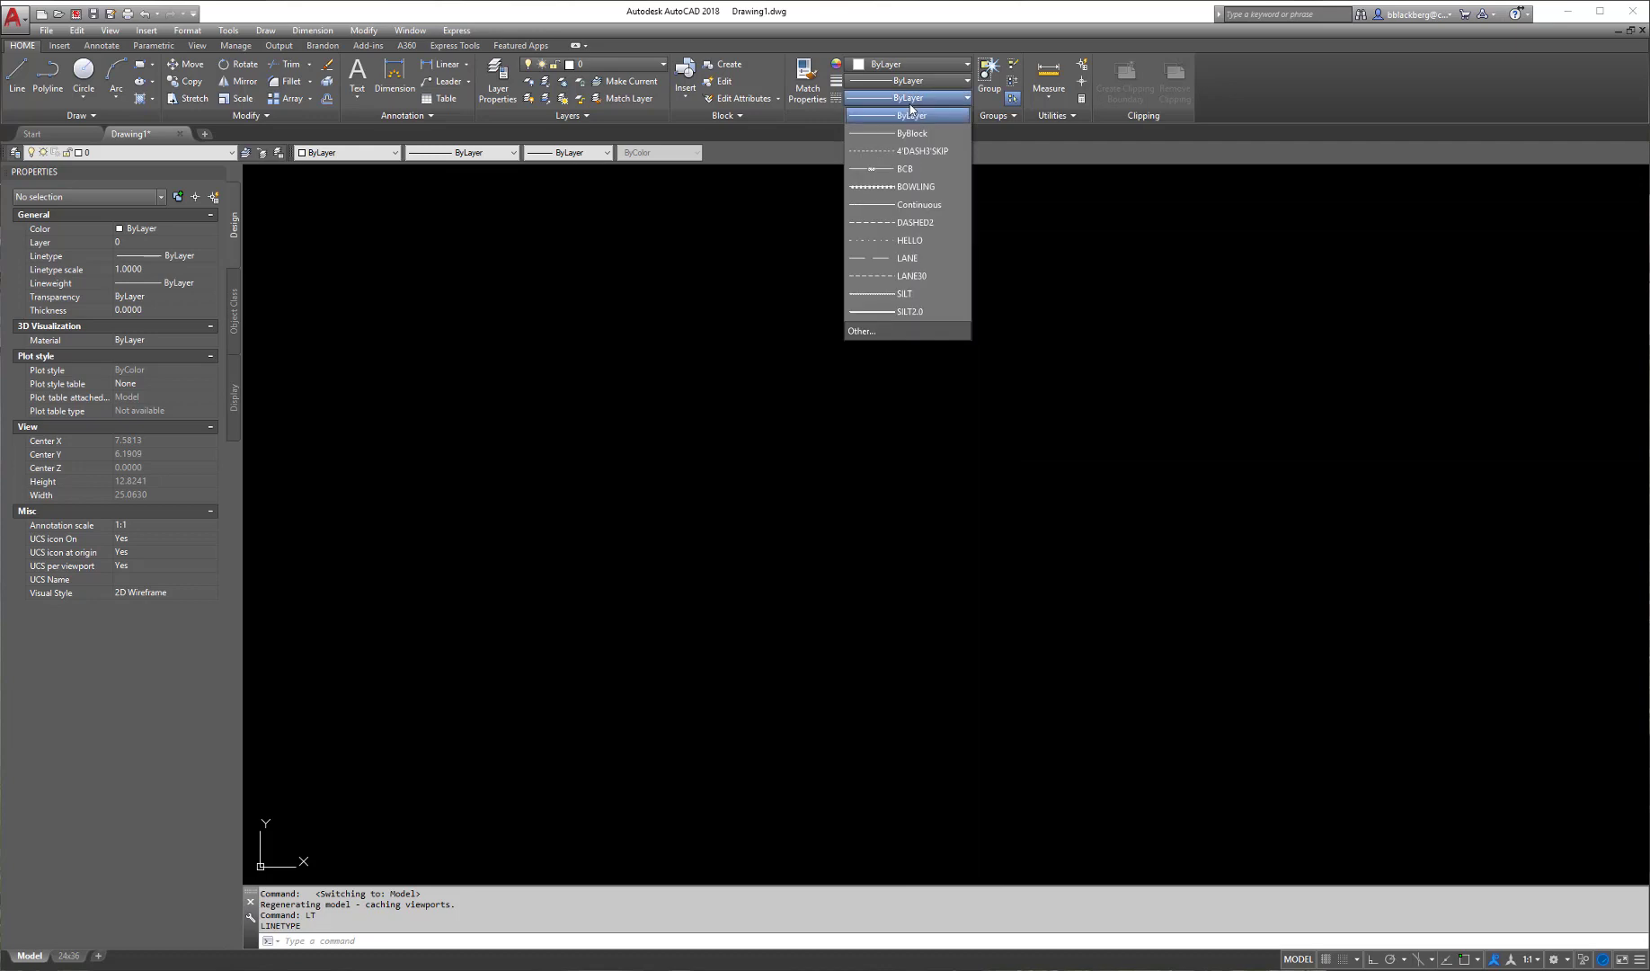
click(908, 330)
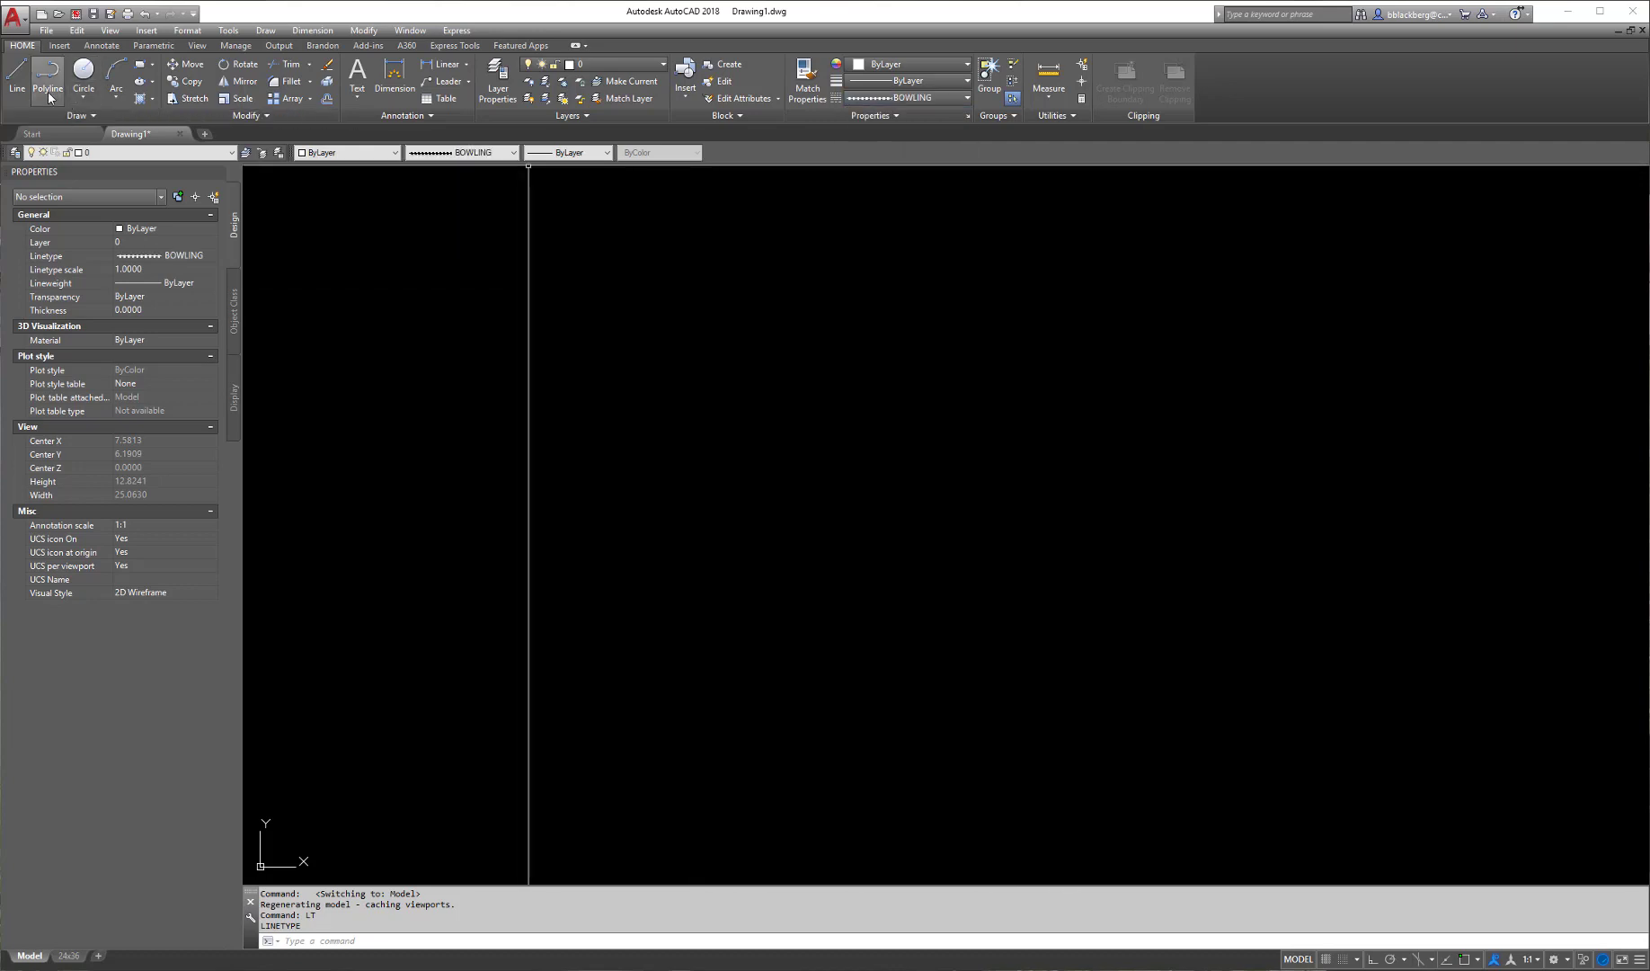
- Draw a test line across model space in the BOWLING linetype
click(17, 72)
click(435, 493)
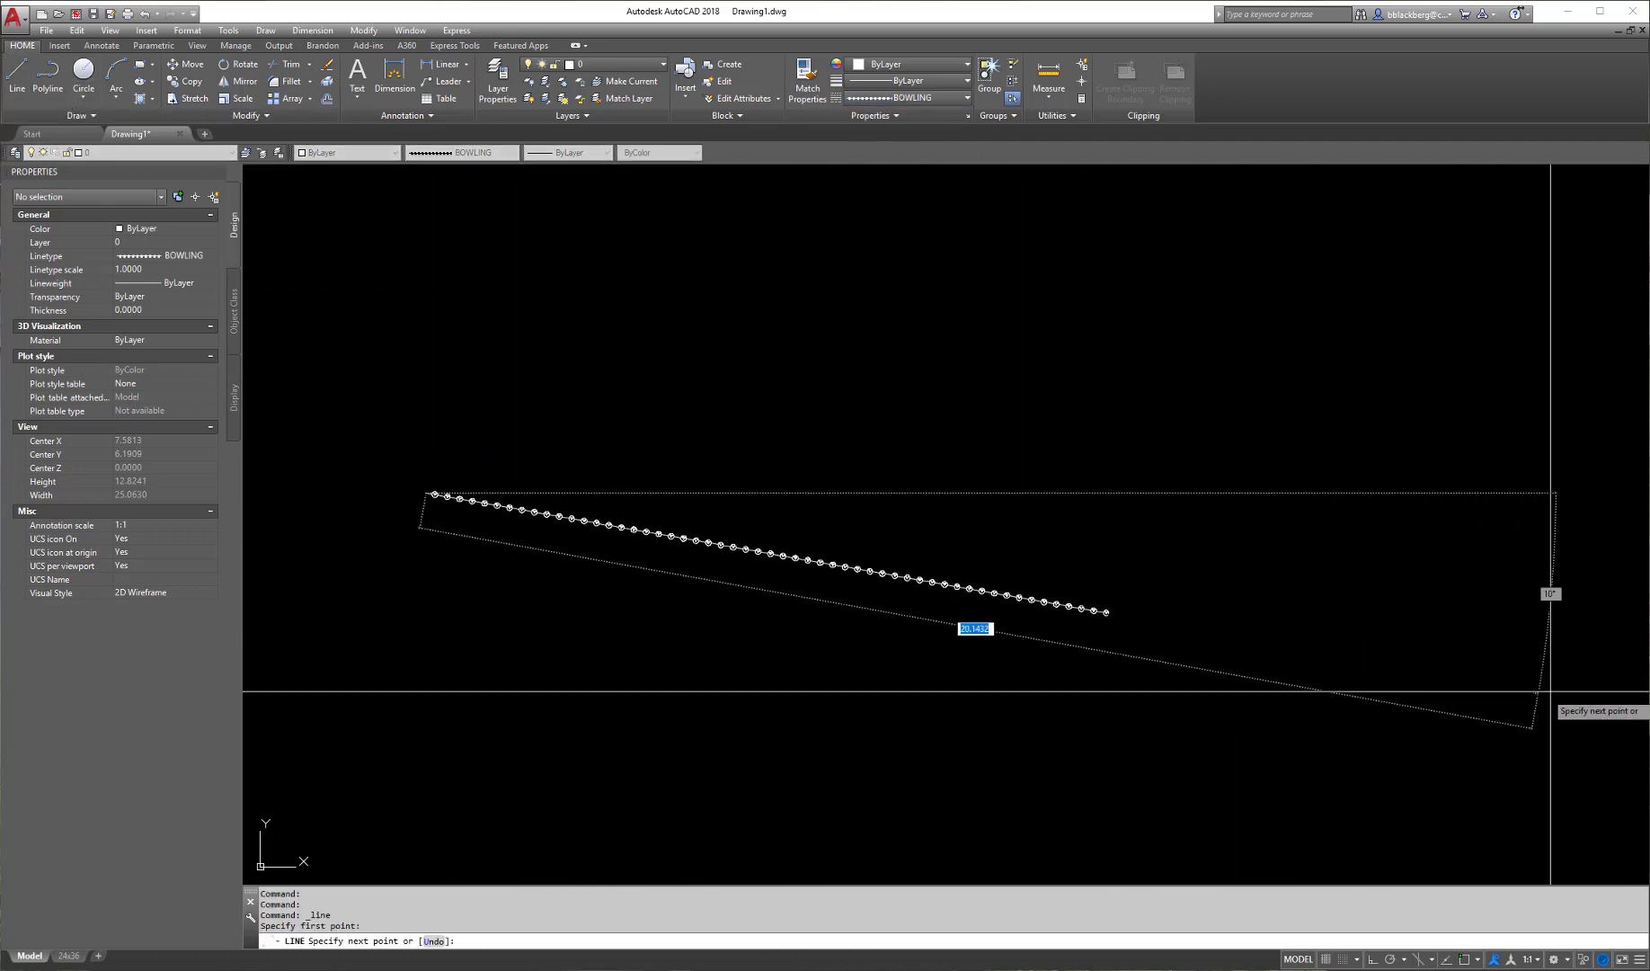
click(1481, 596)
key(Escape)
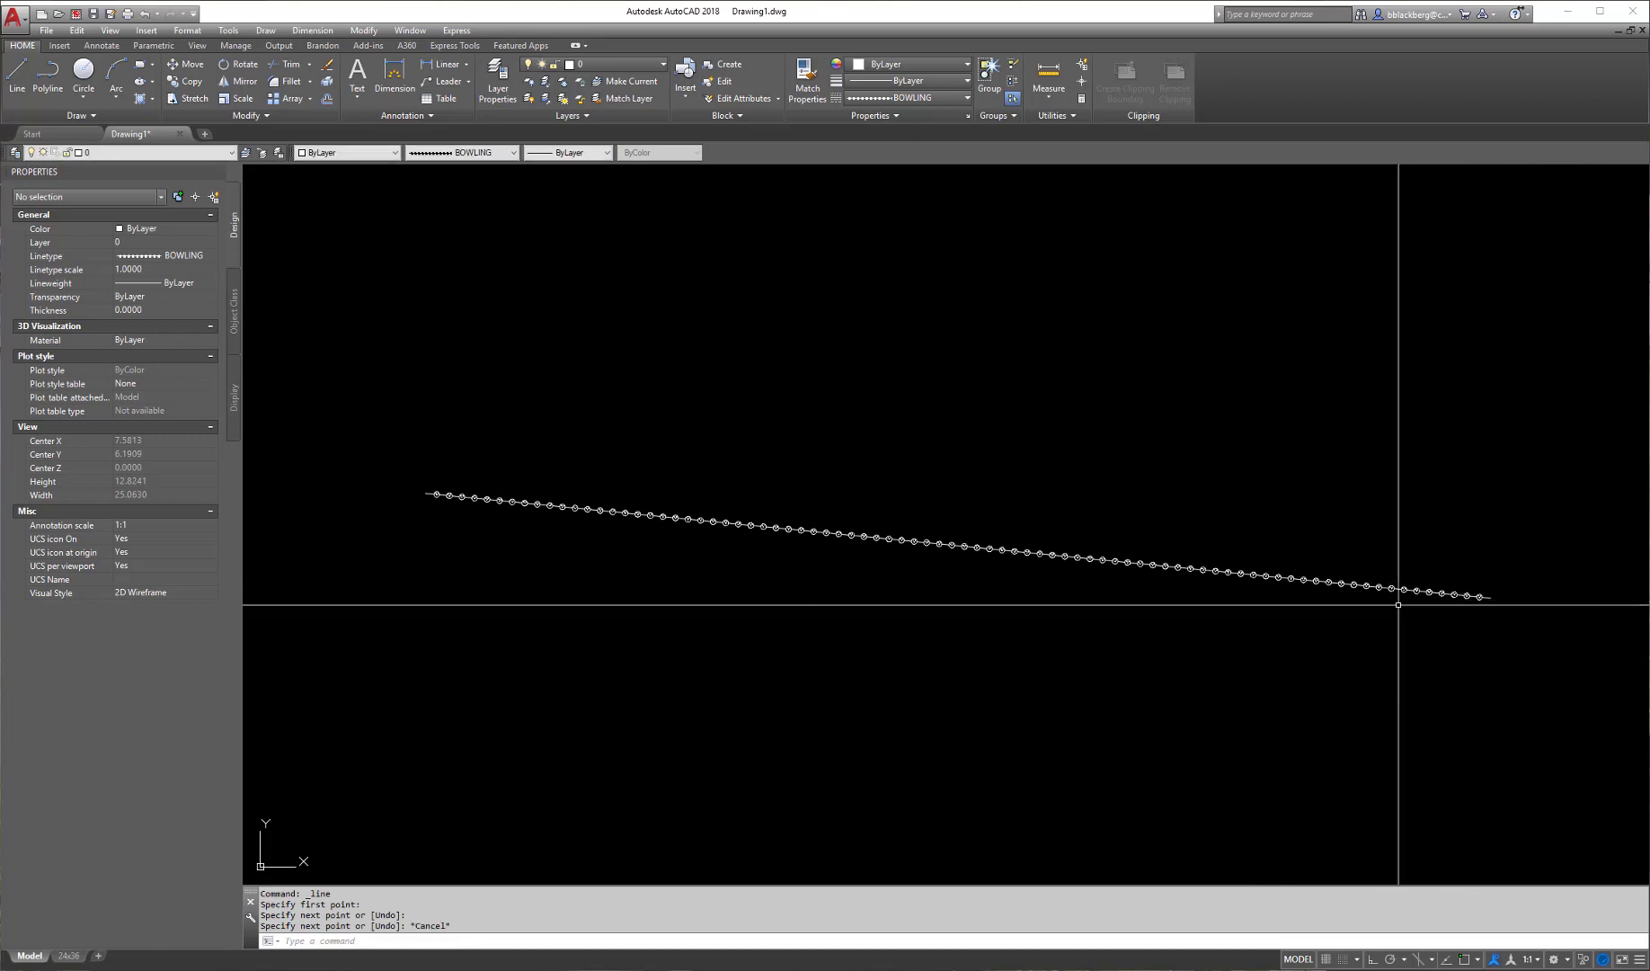
- Add a new custom scale to the annotation scale list
click(1537, 962)
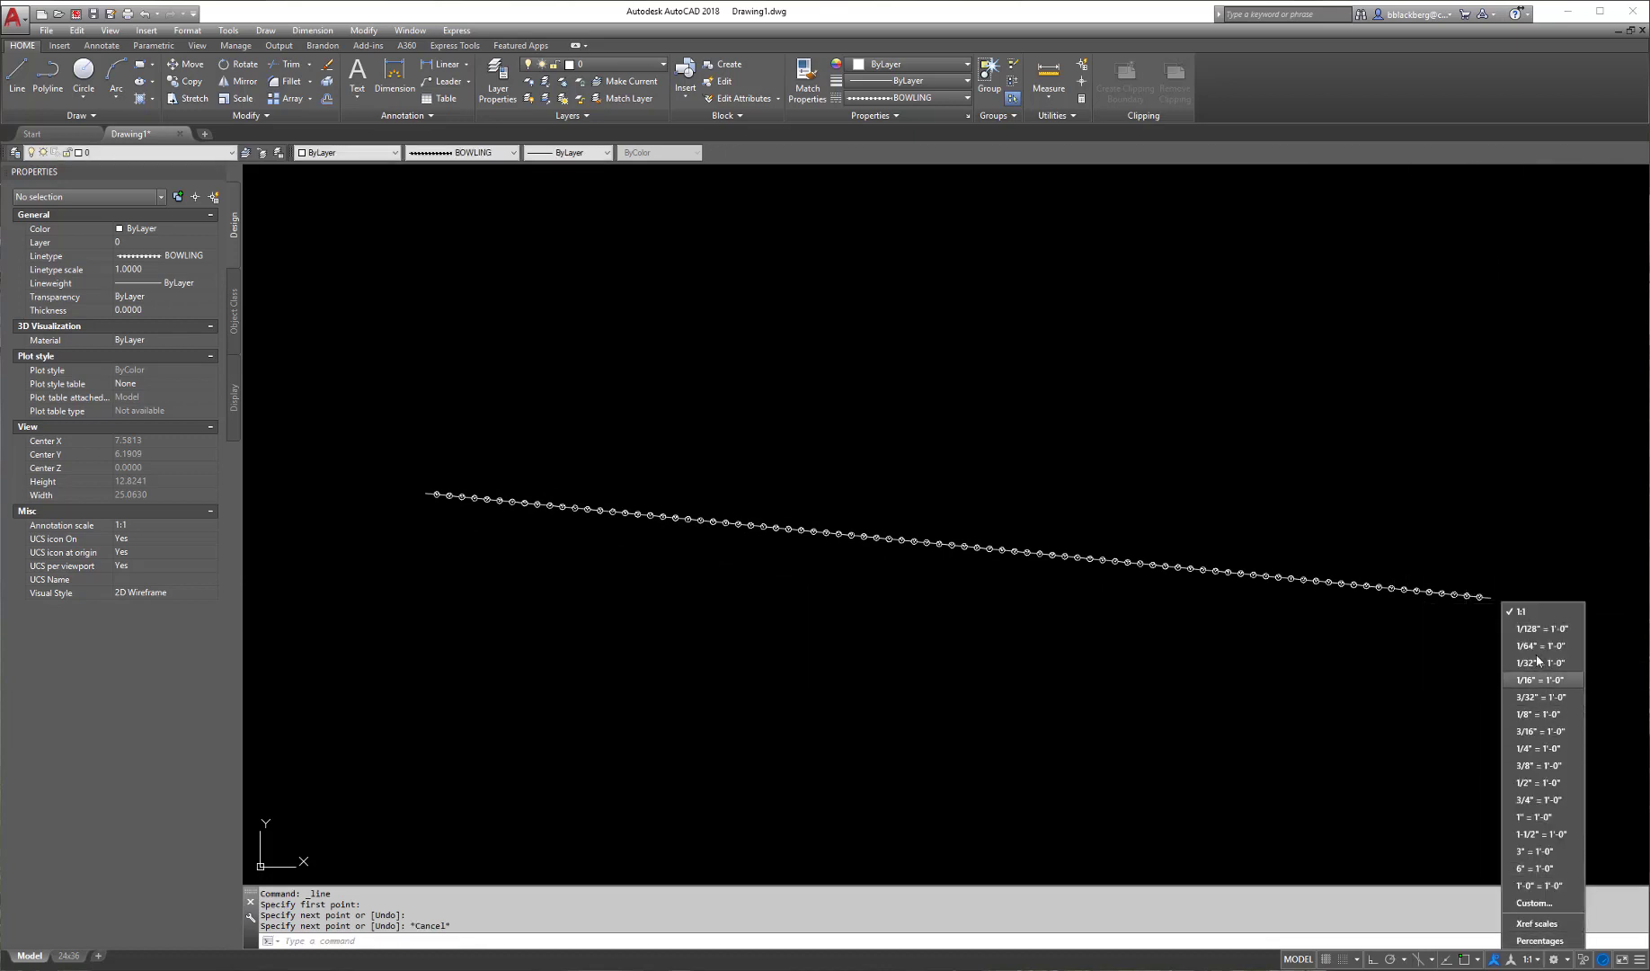
click(1534, 902)
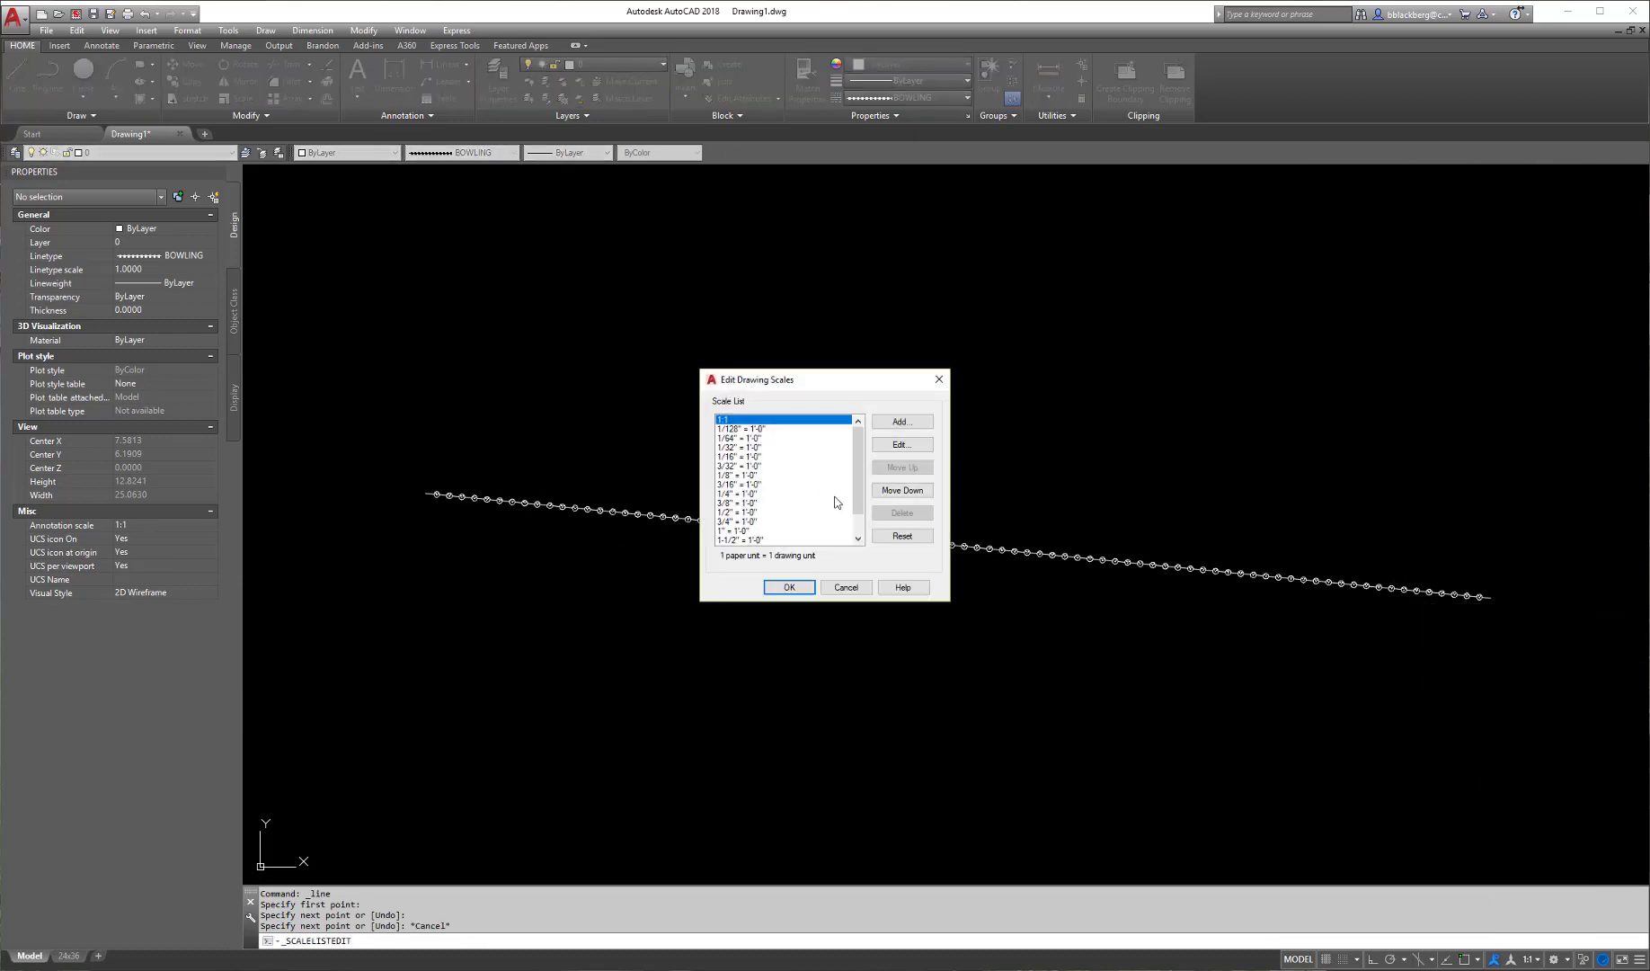
click(901, 444)
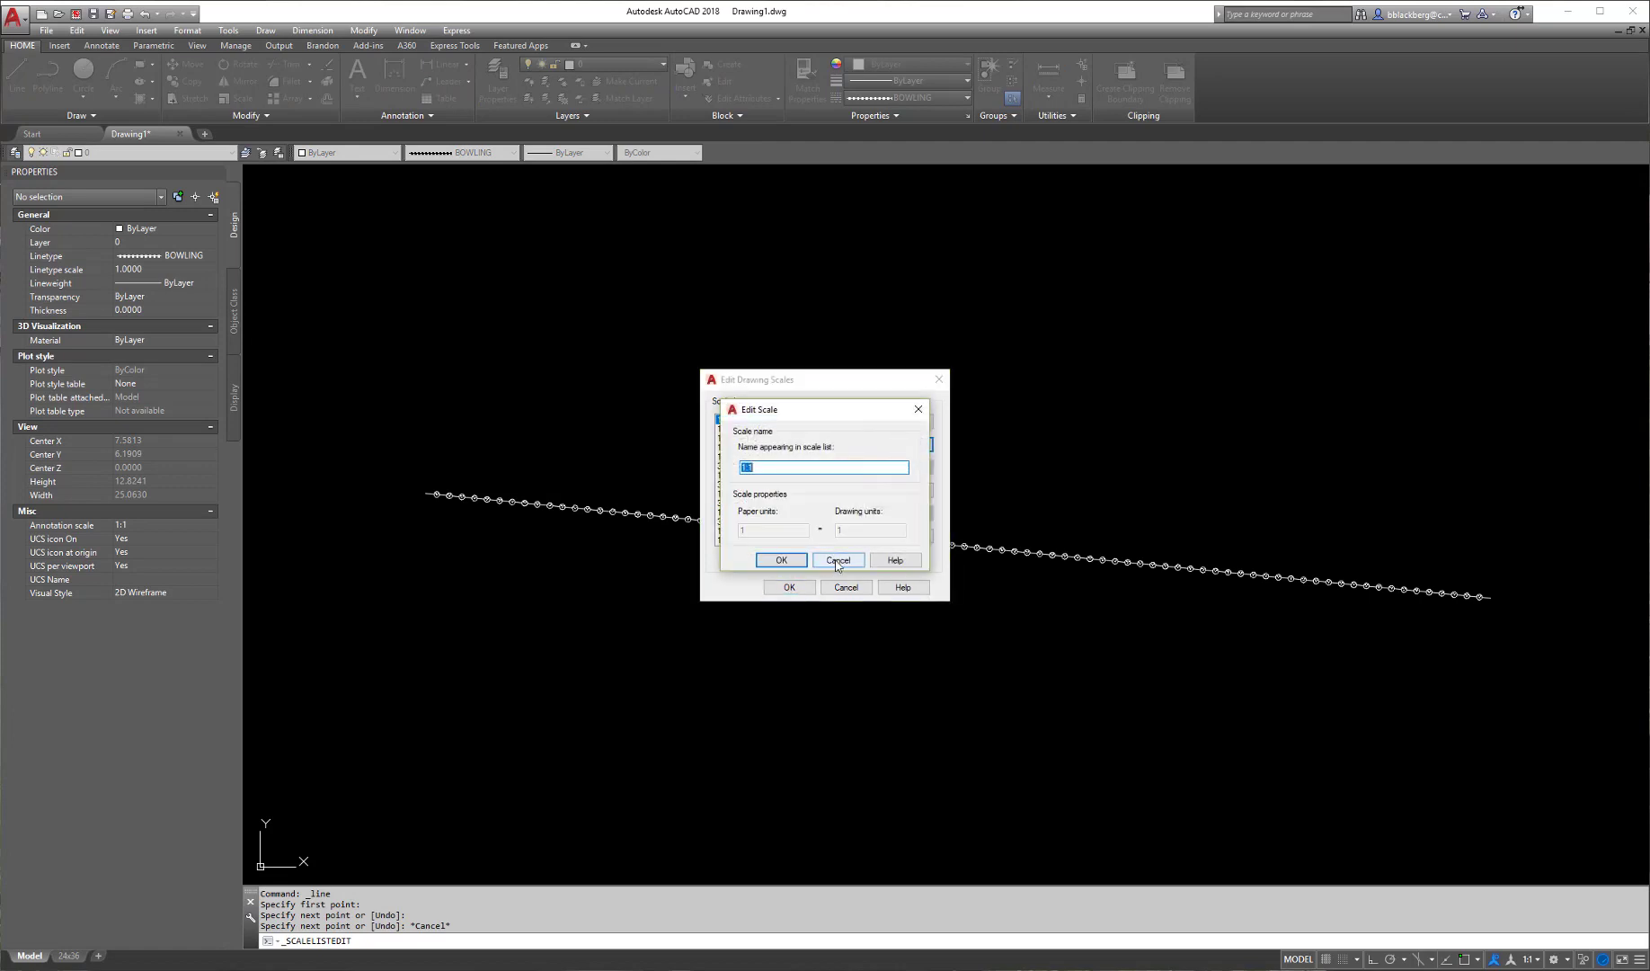
click(850, 560)
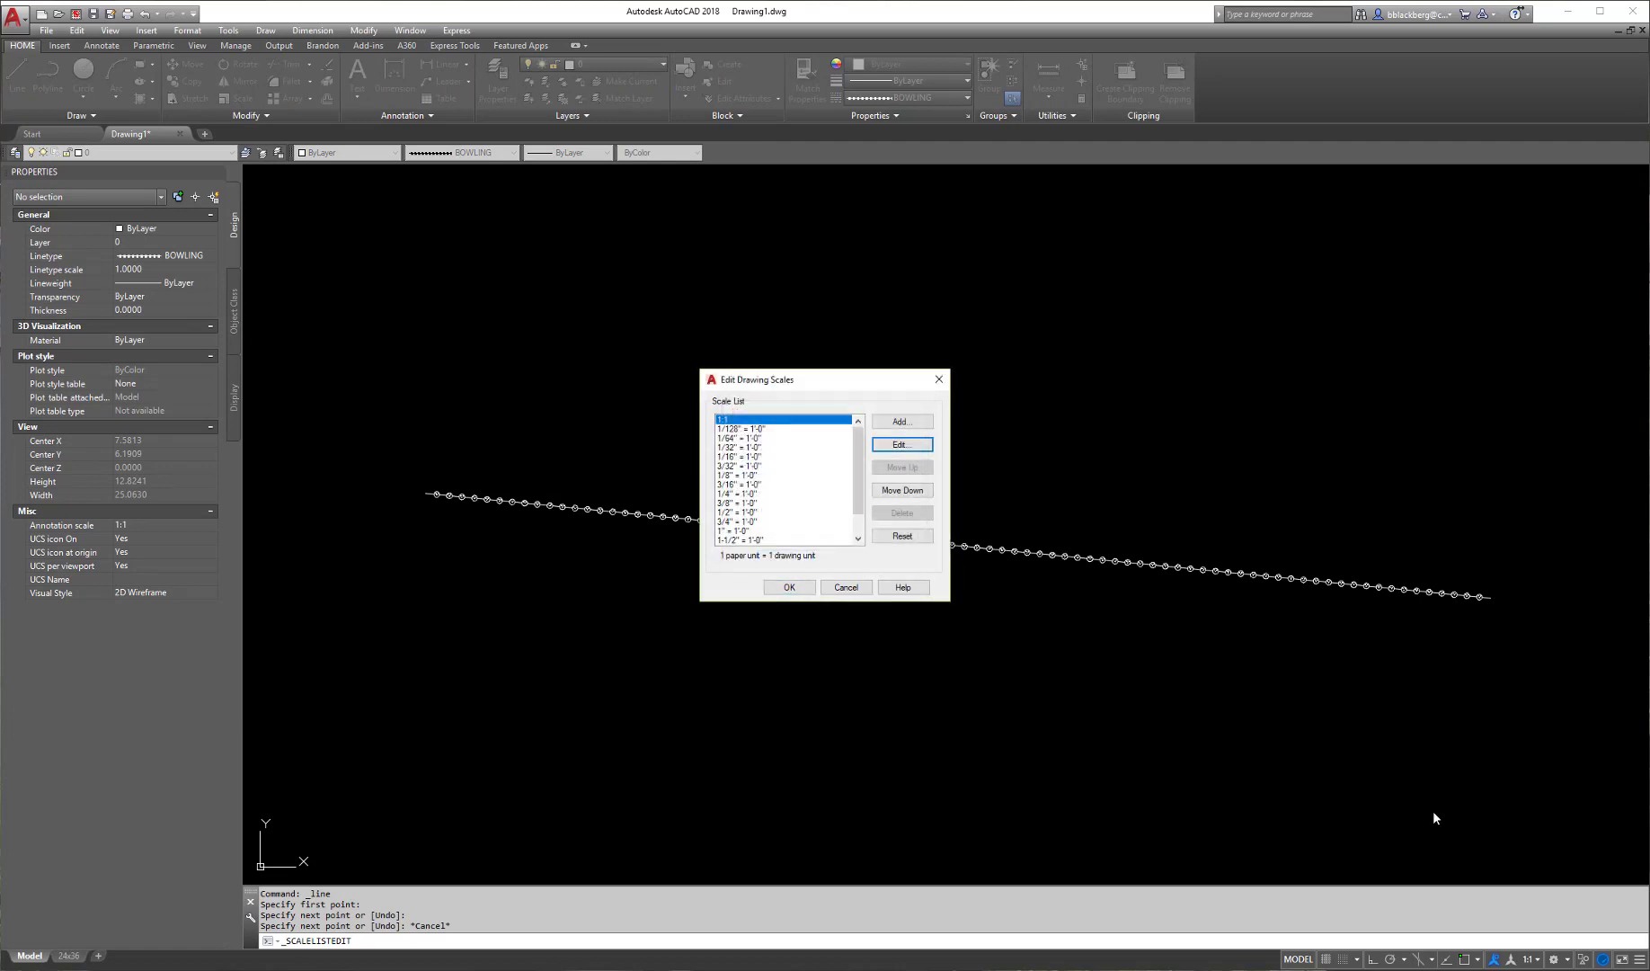
click(901, 421)
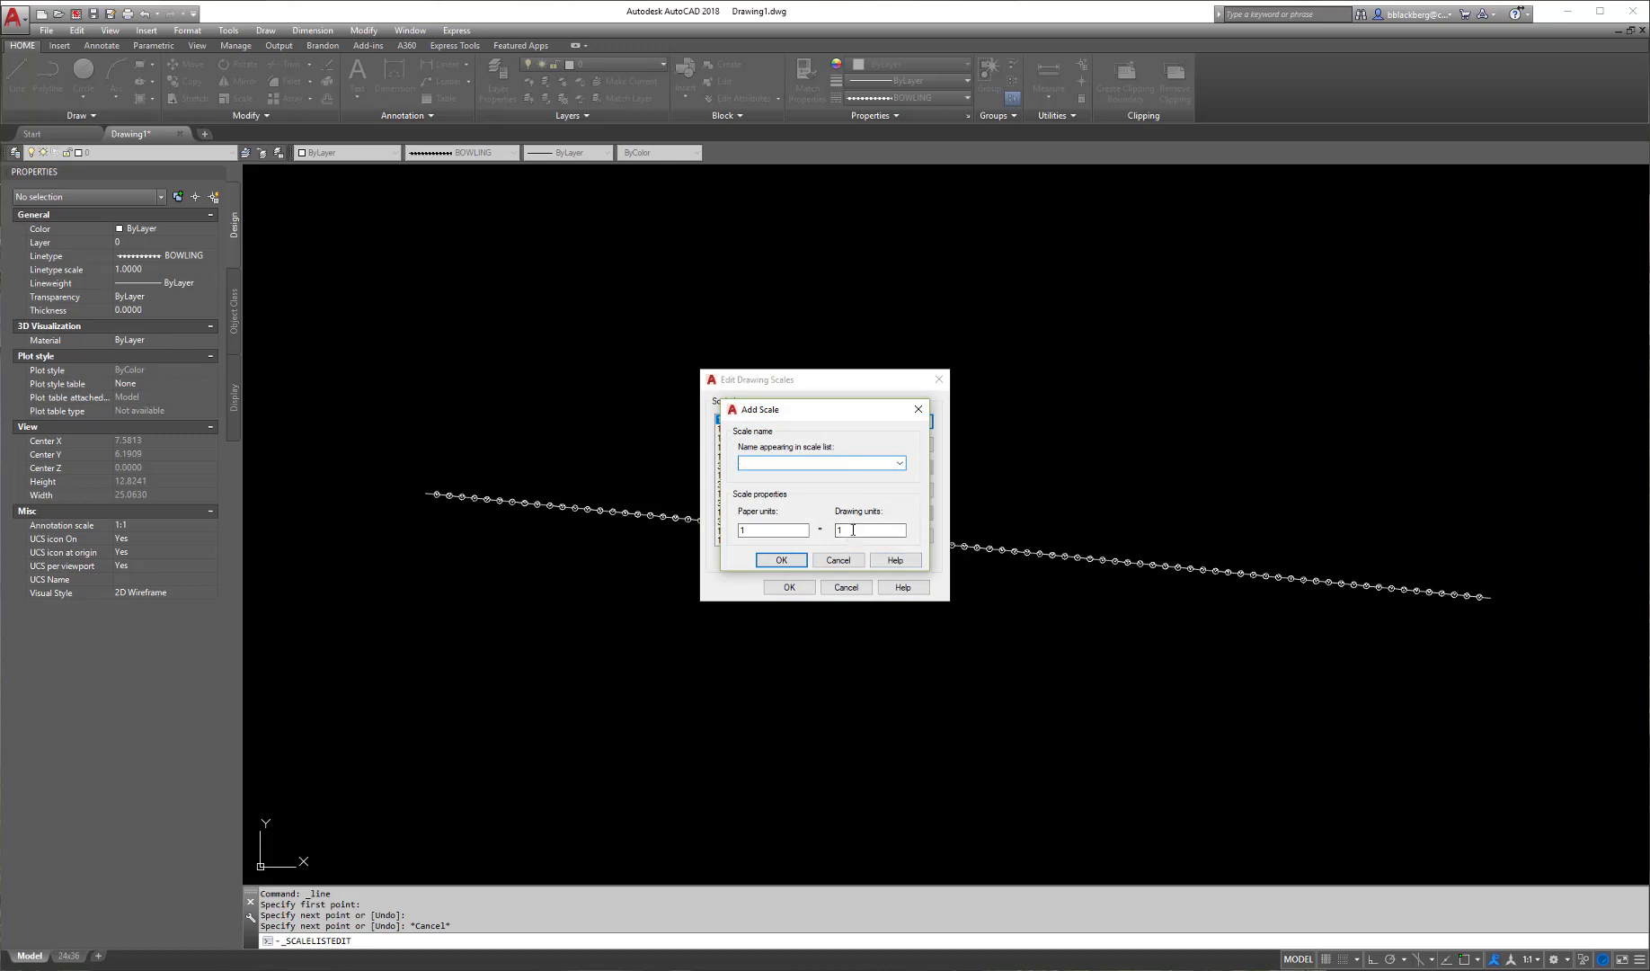
key(Tab)
key(Tab)
click(790, 466)
text(1)
click(782, 560)
click(789, 587)
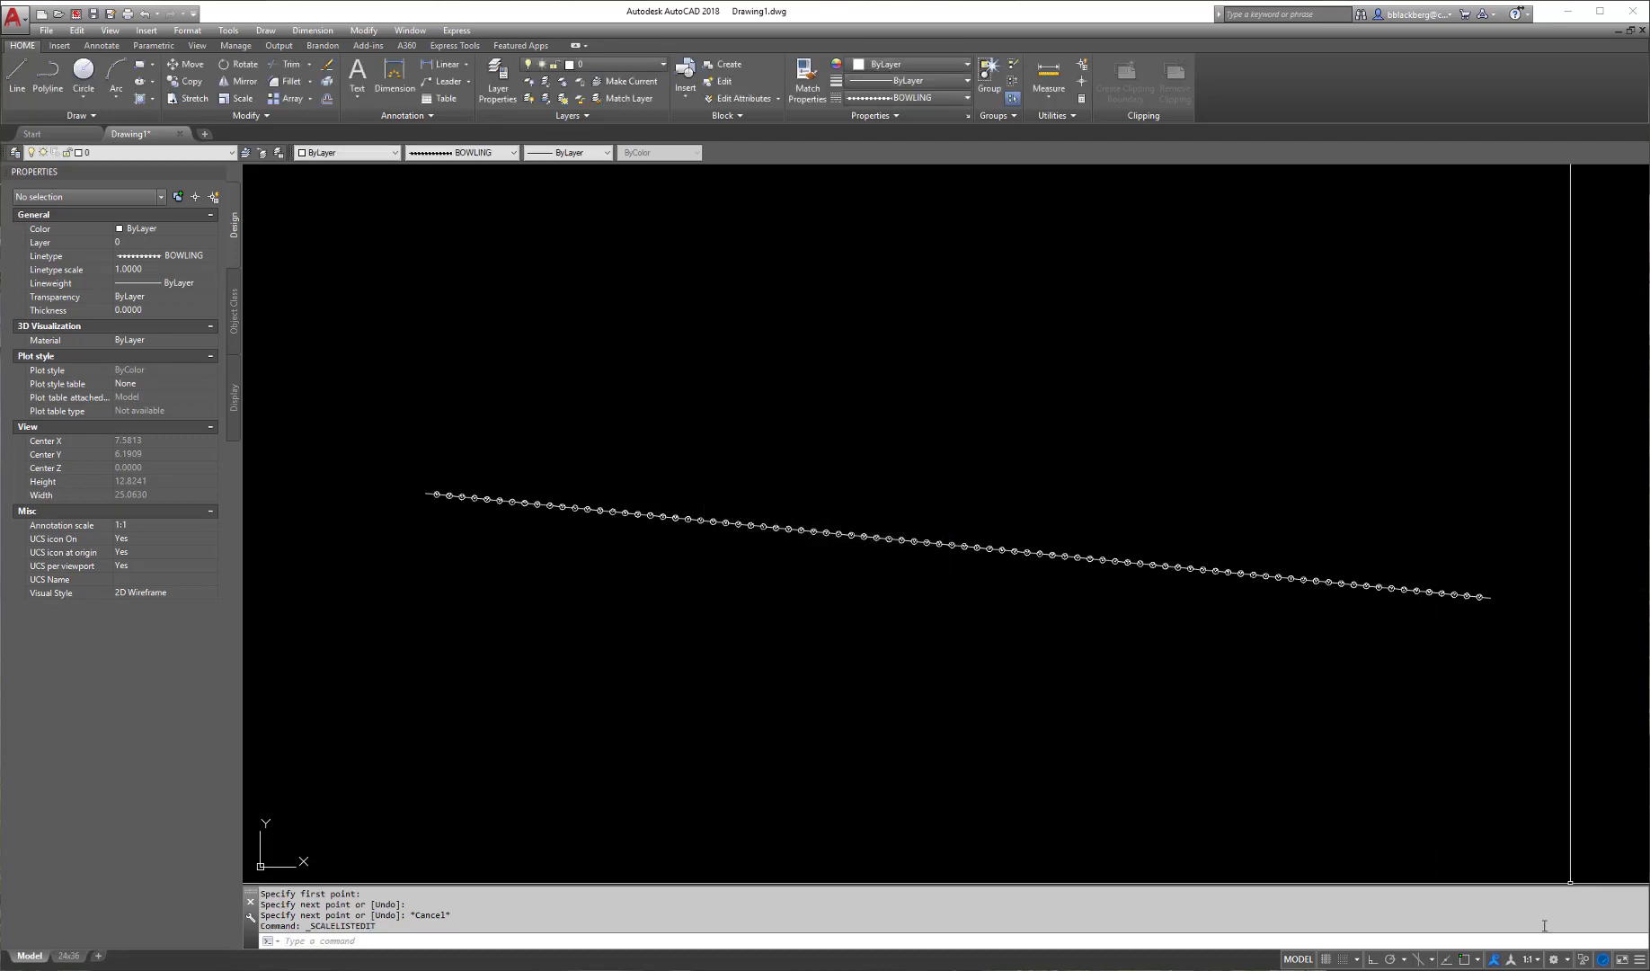
- Set the annotation scale to 1:30 and regenerate the drawing with REA
click(1533, 959)
click(1537, 612)
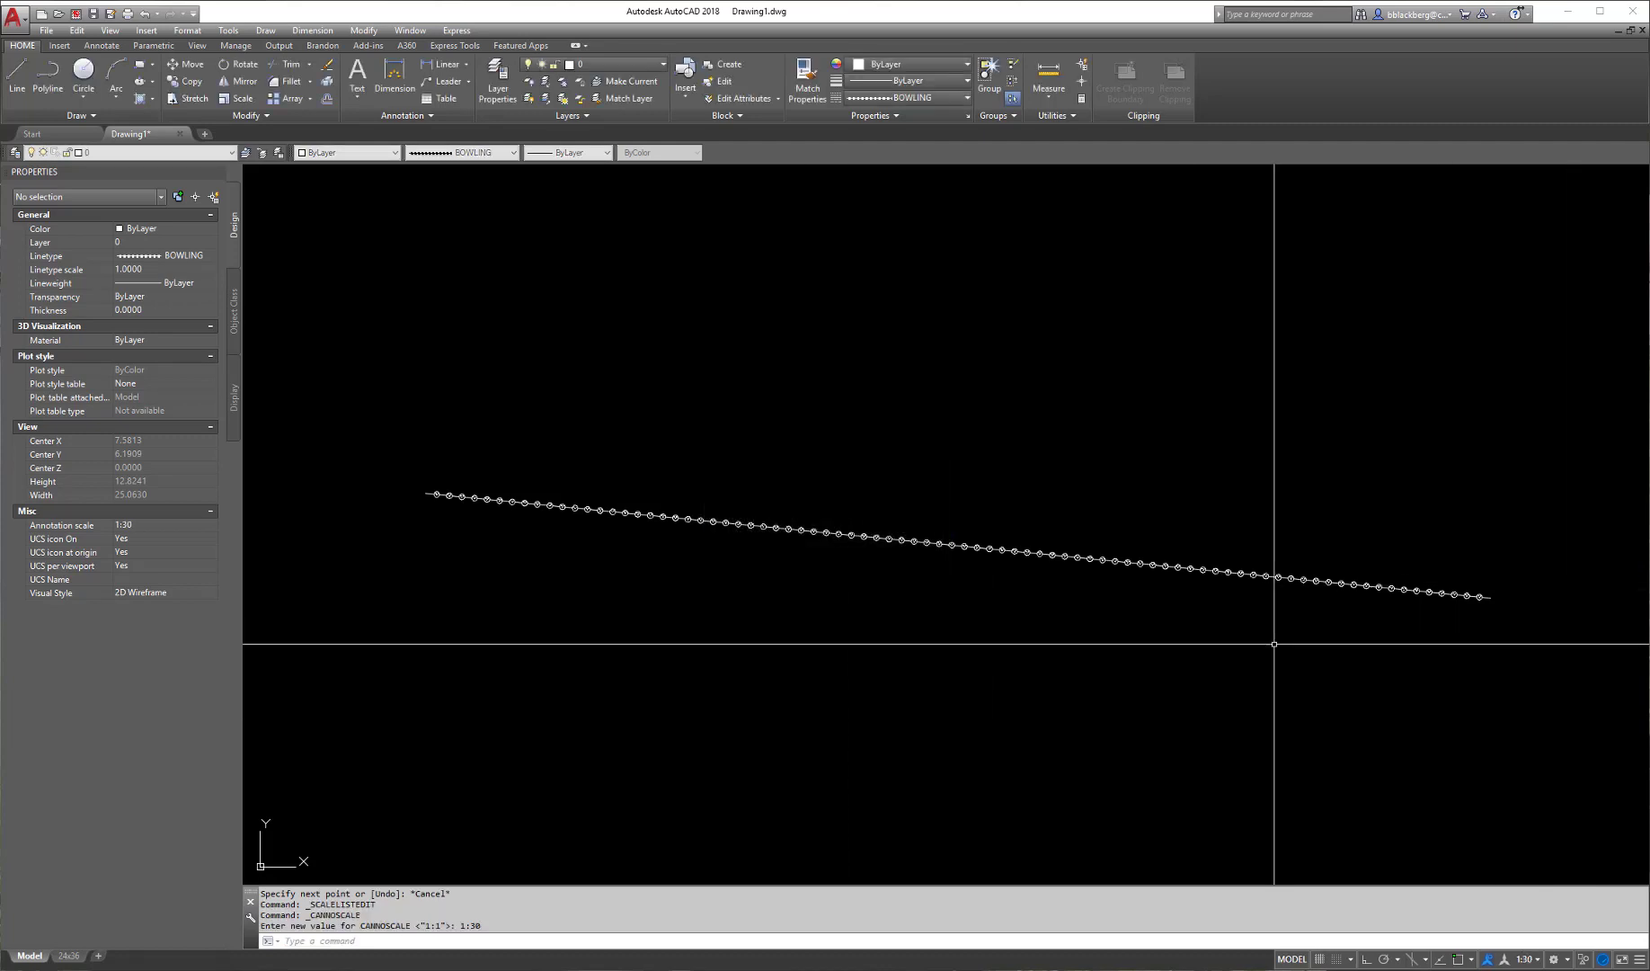
text(REA)
key(Return)
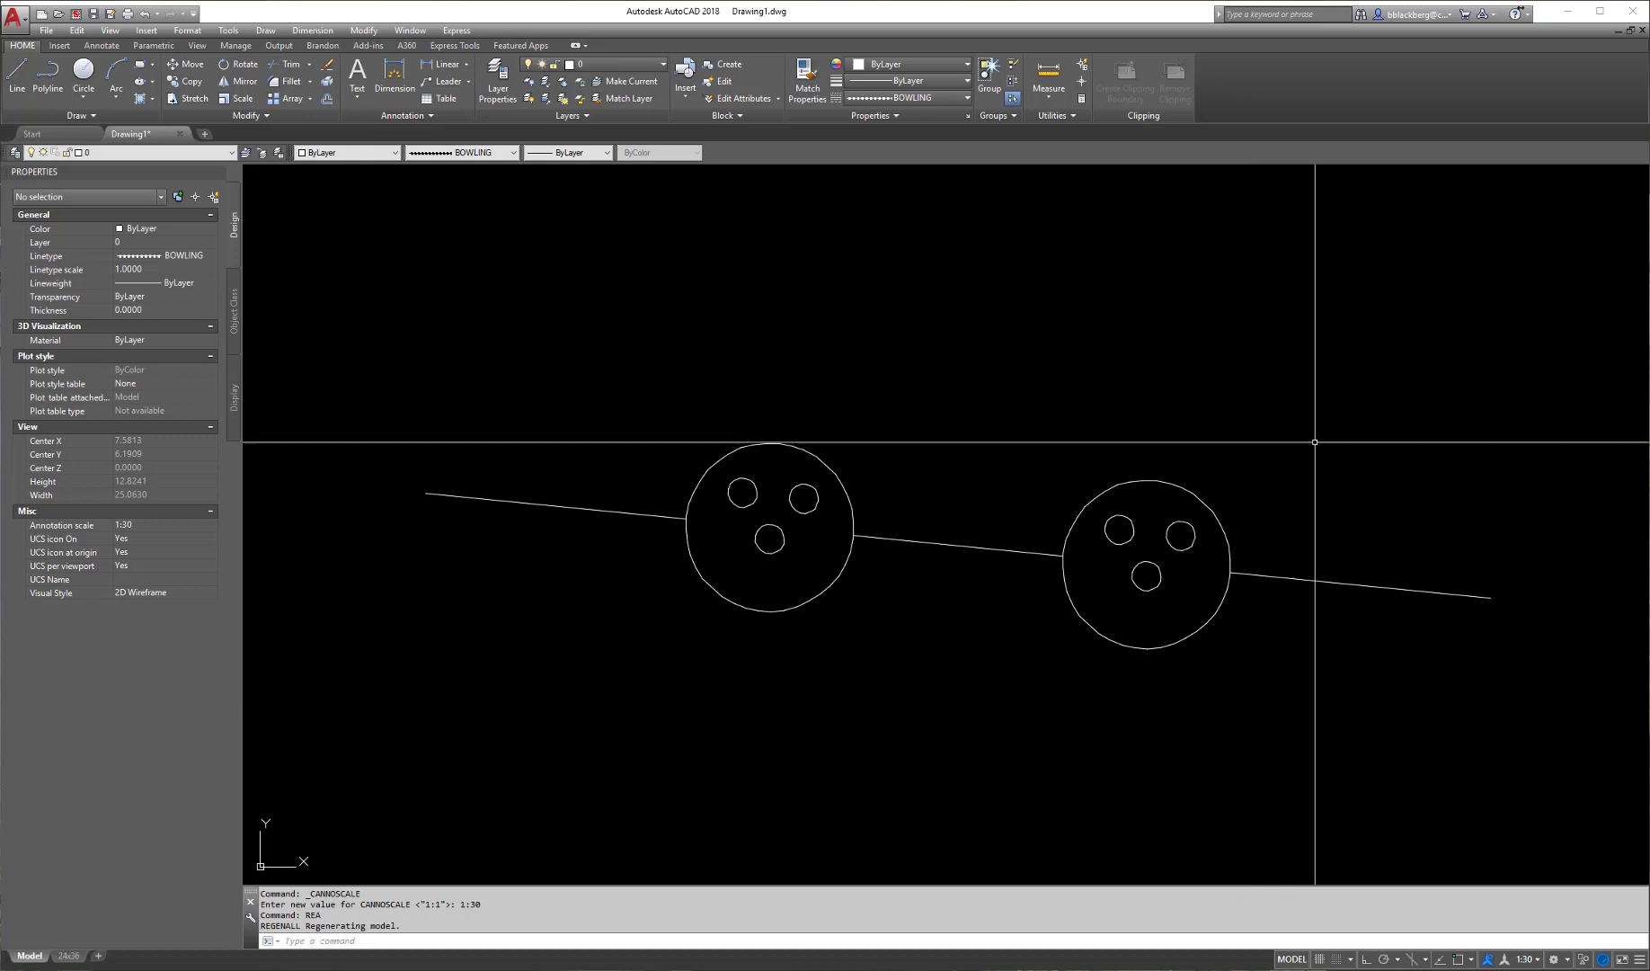
- Erase the test BOWLING line with a crossing selection
click(1367, 431)
click(675, 689)
key(Delete)
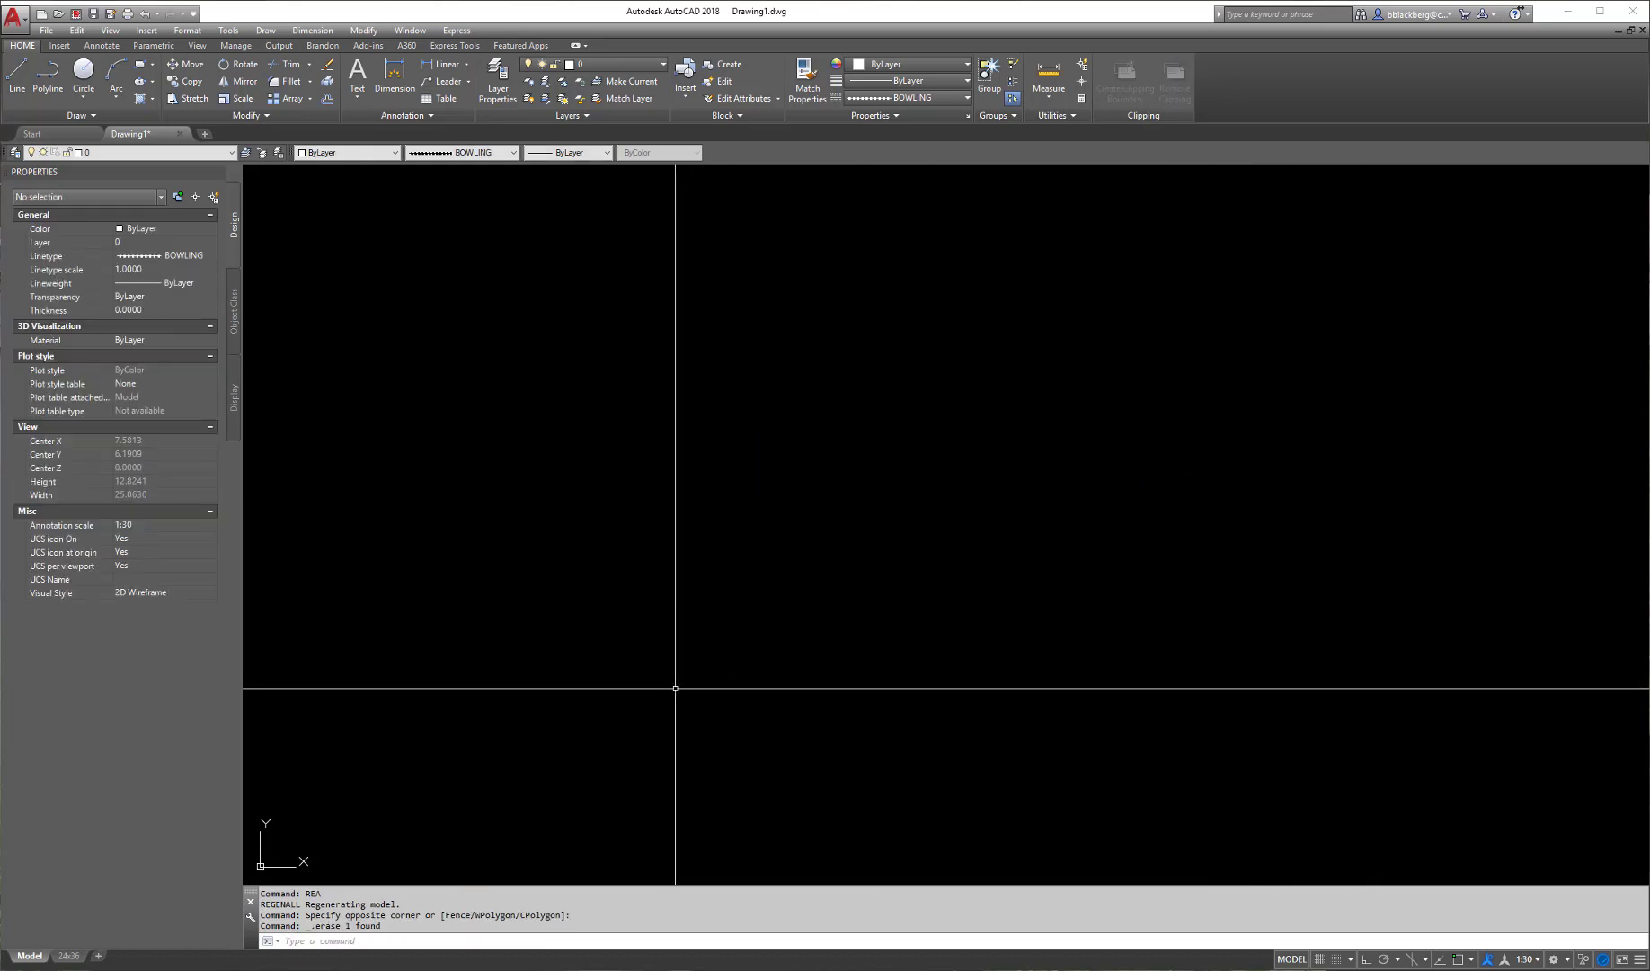